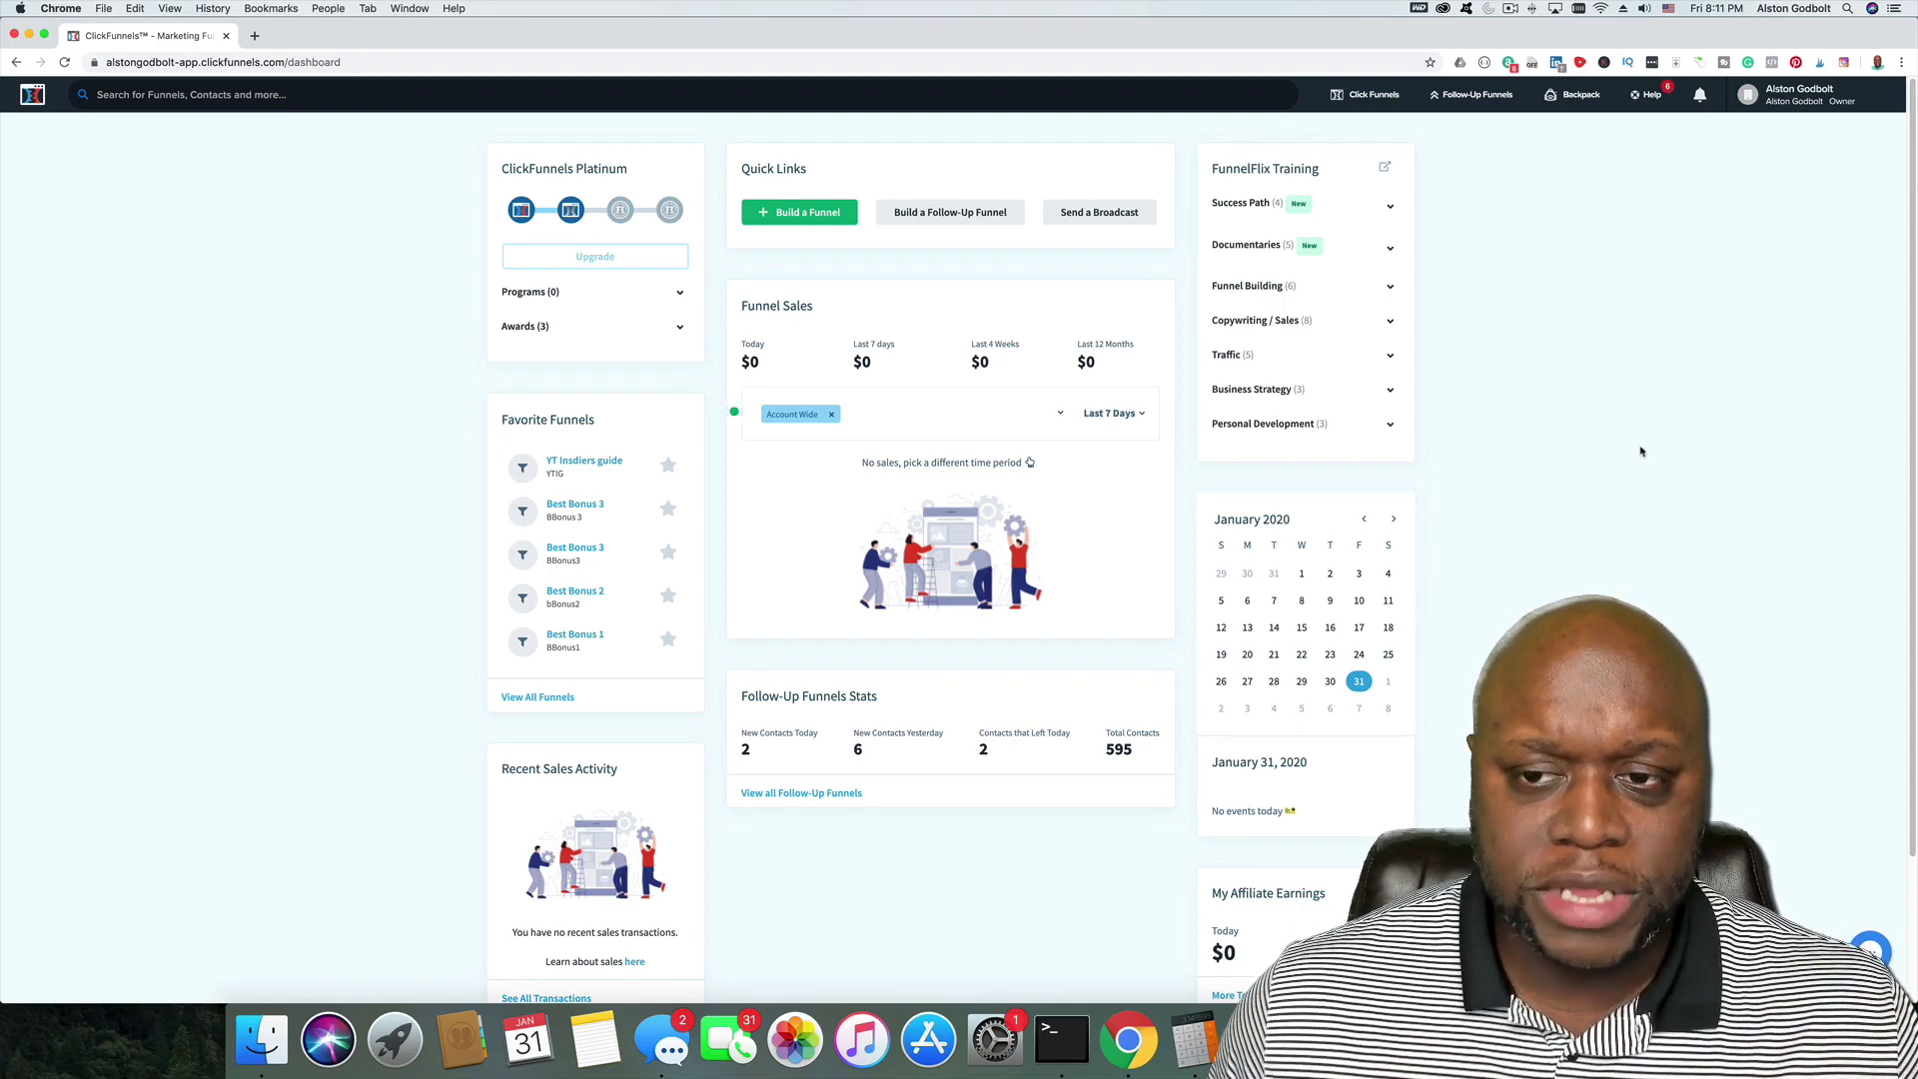
Step: Start a new funnel in the Classic Funnel Builder with Collect Emails as its goal
mouse_move(1360, 101)
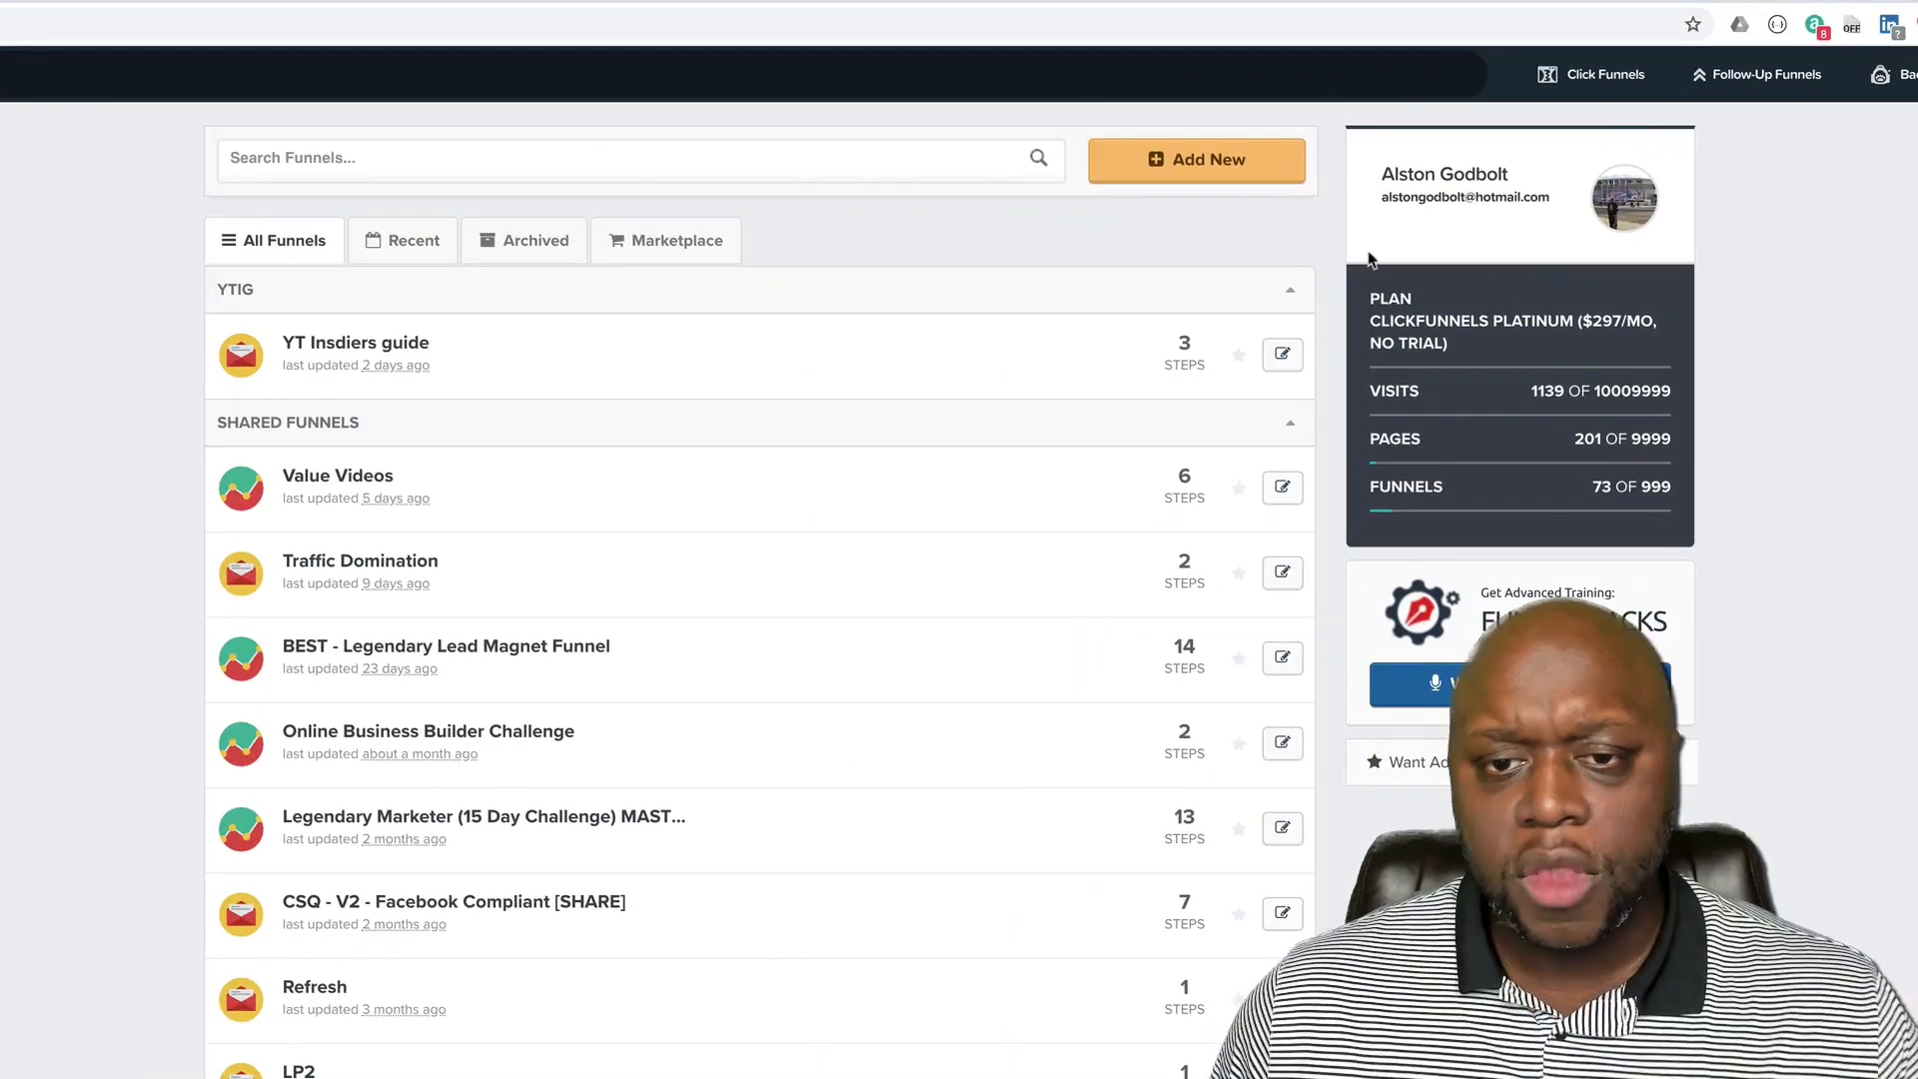
left_click(1189, 171)
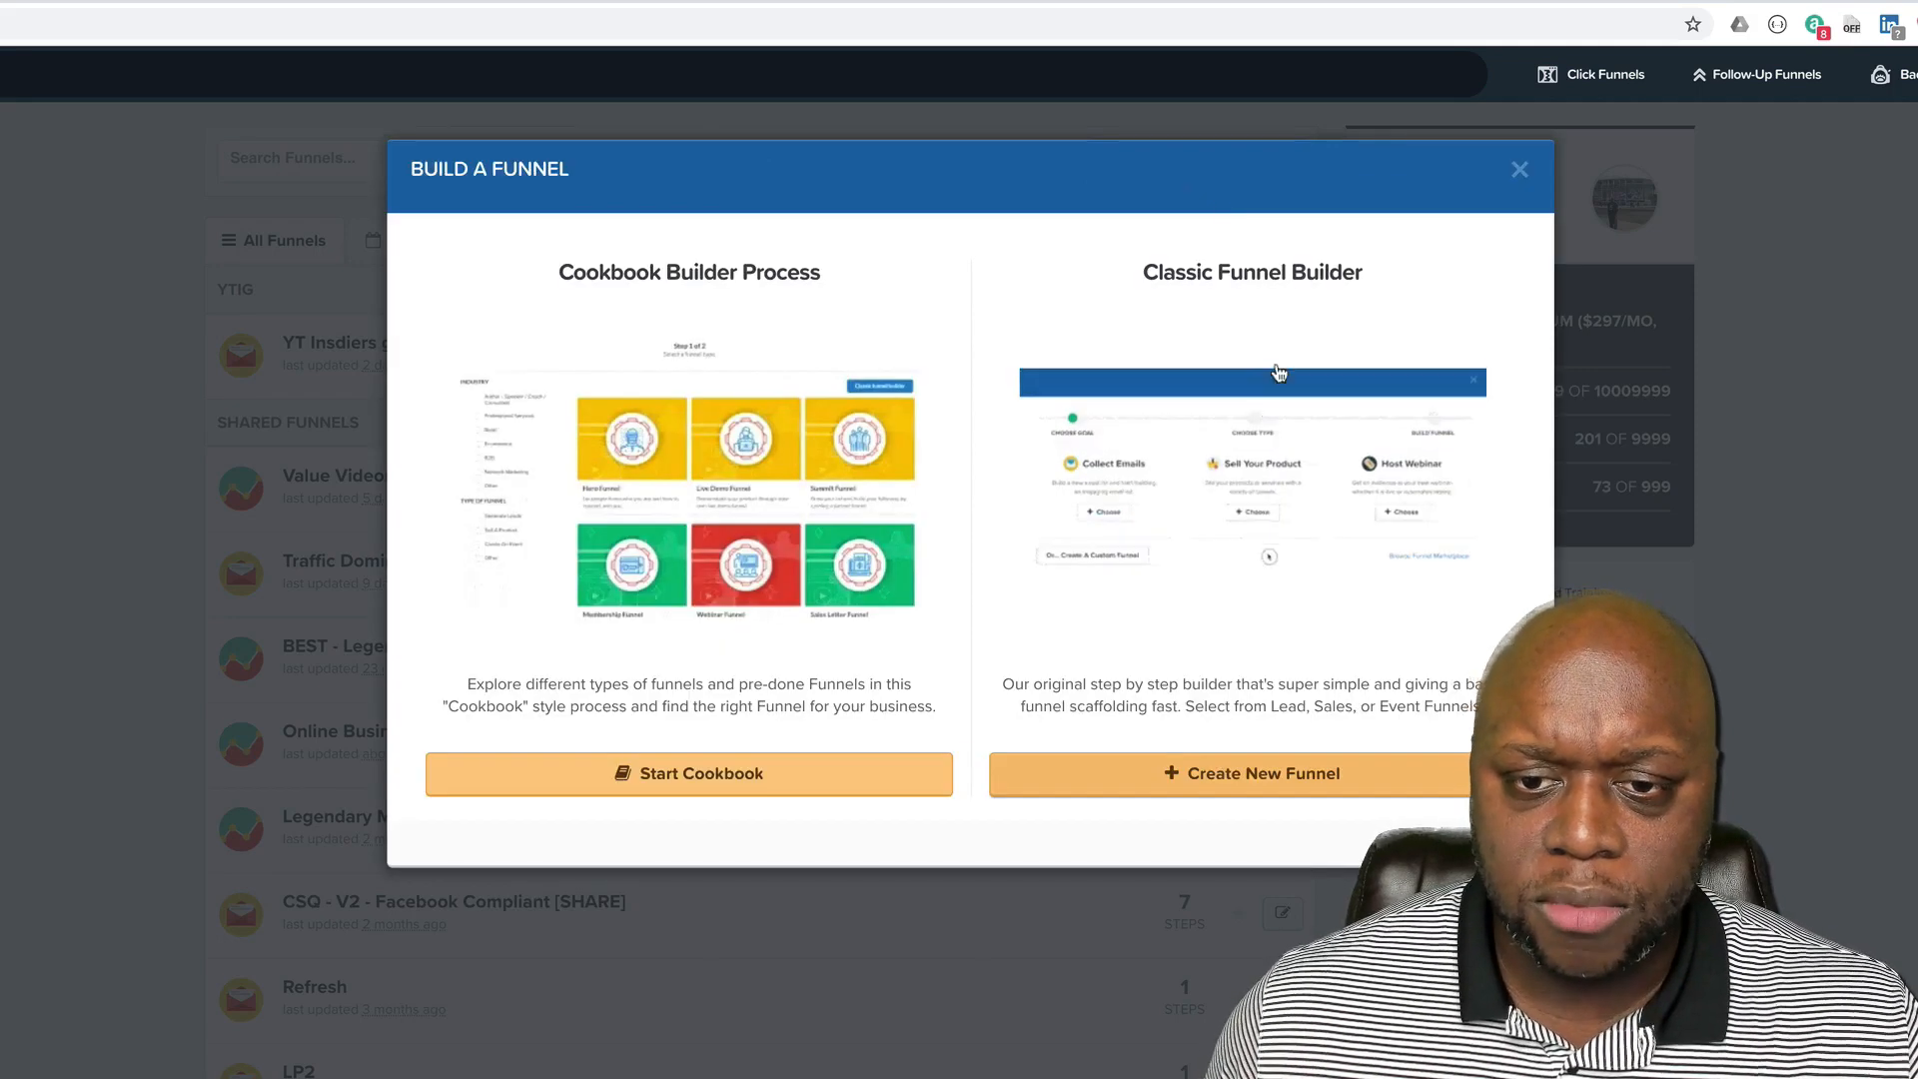
left_click(1306, 775)
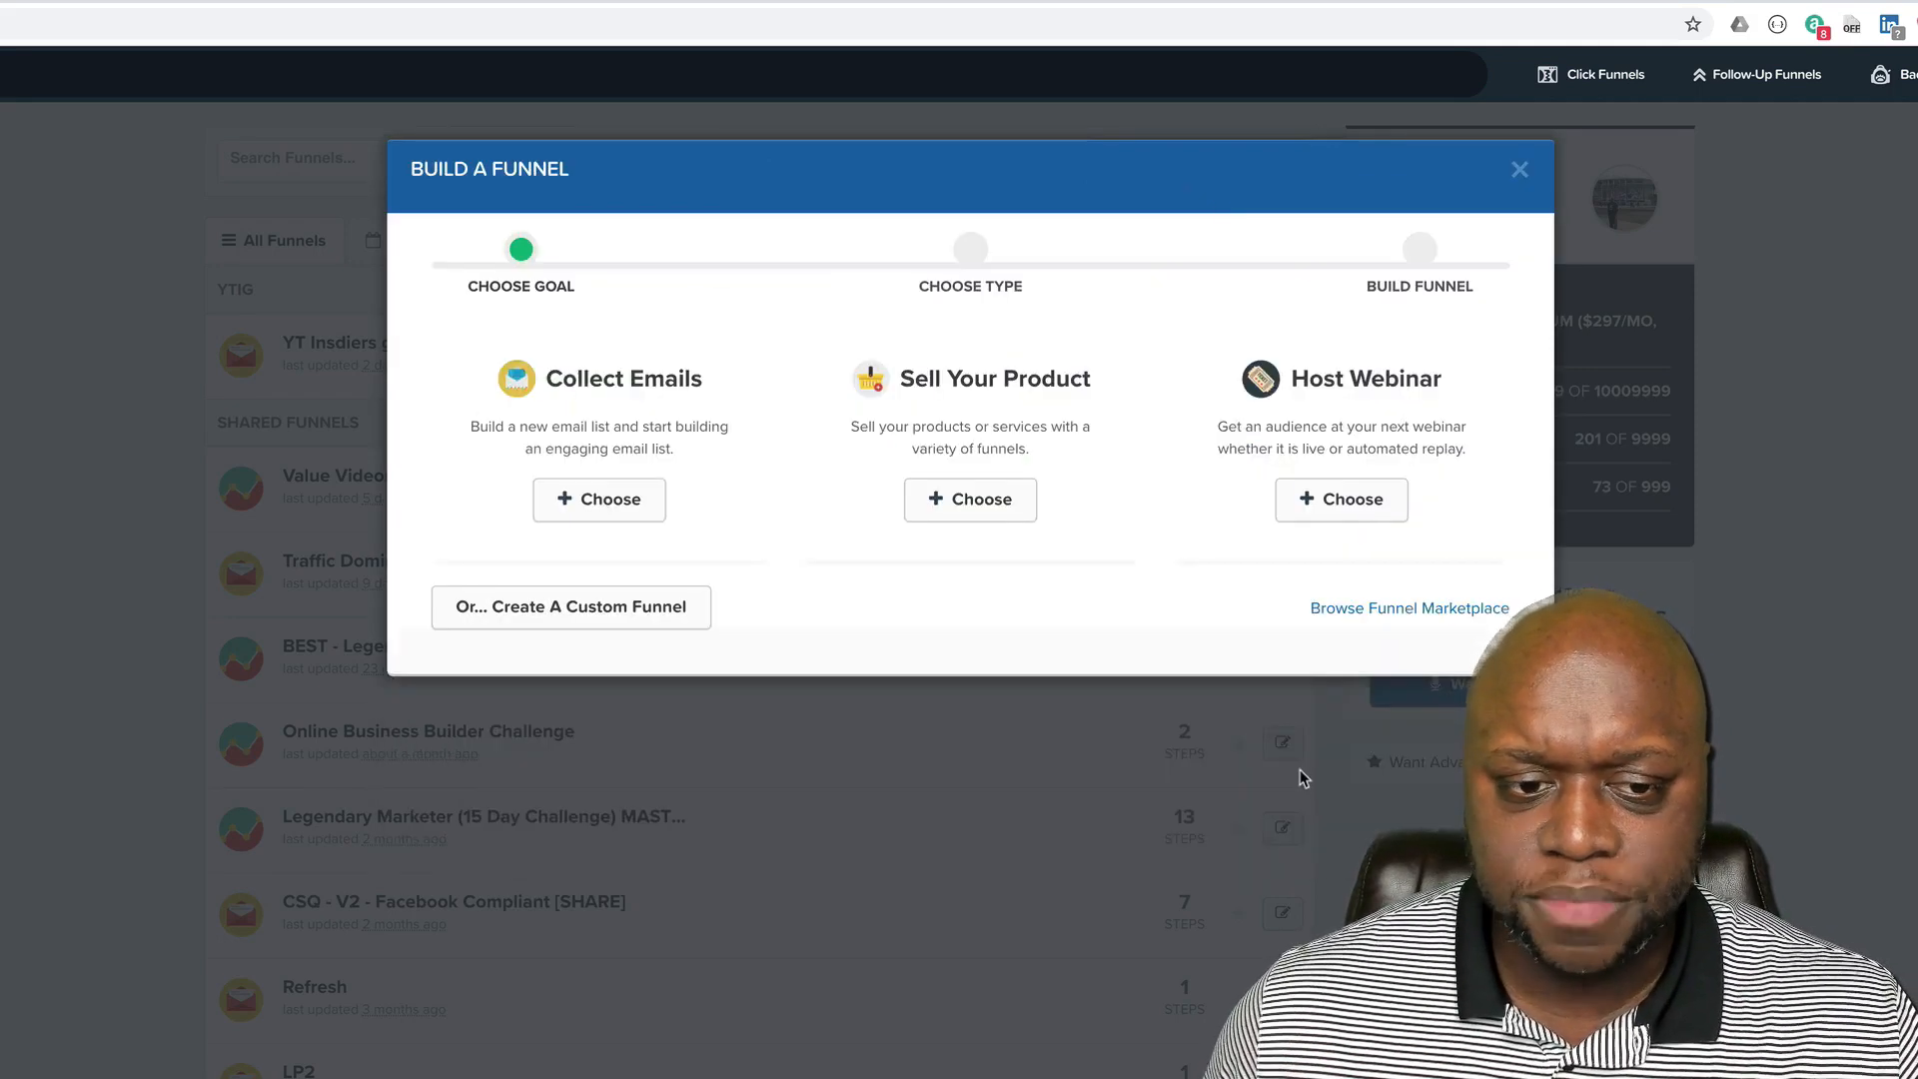
left_click(612, 510)
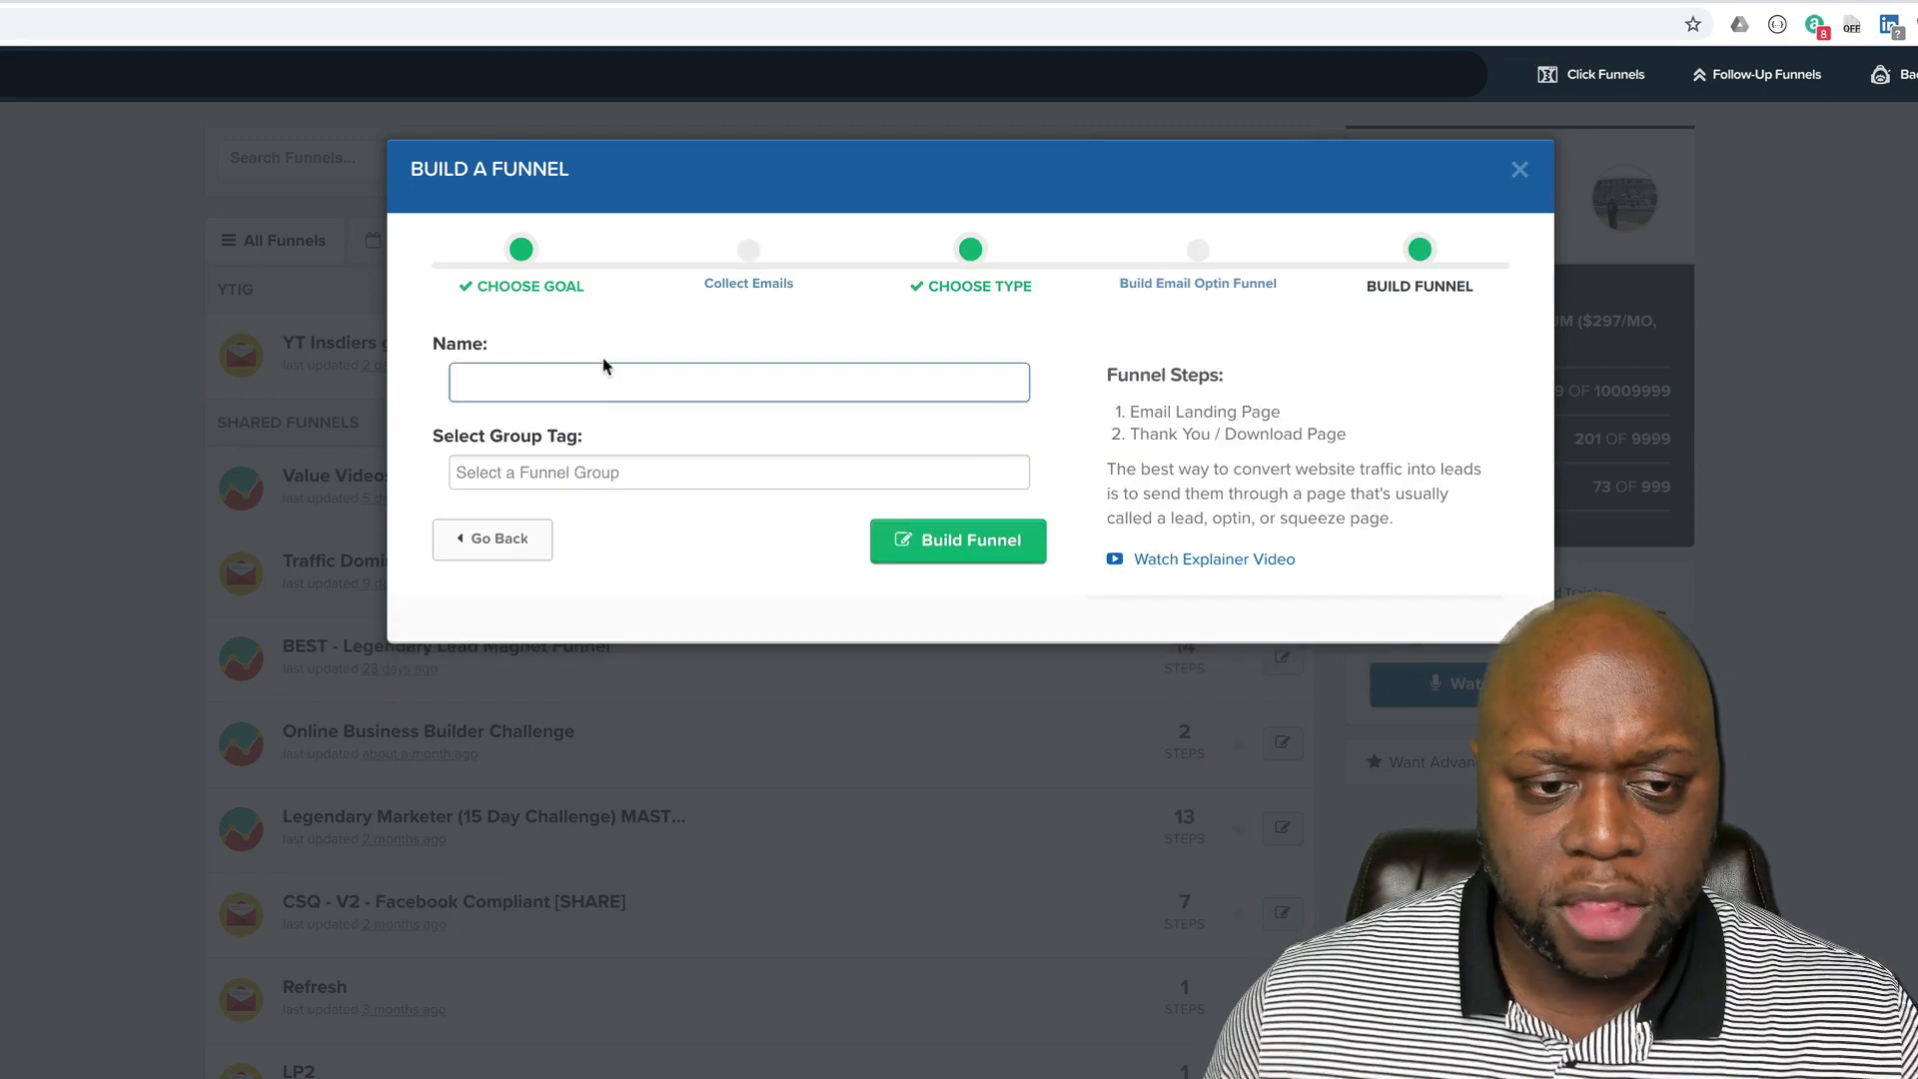
Step: Name the funnel Udemy1, assign it the group tag UD1, and build it
type("Udemy1")
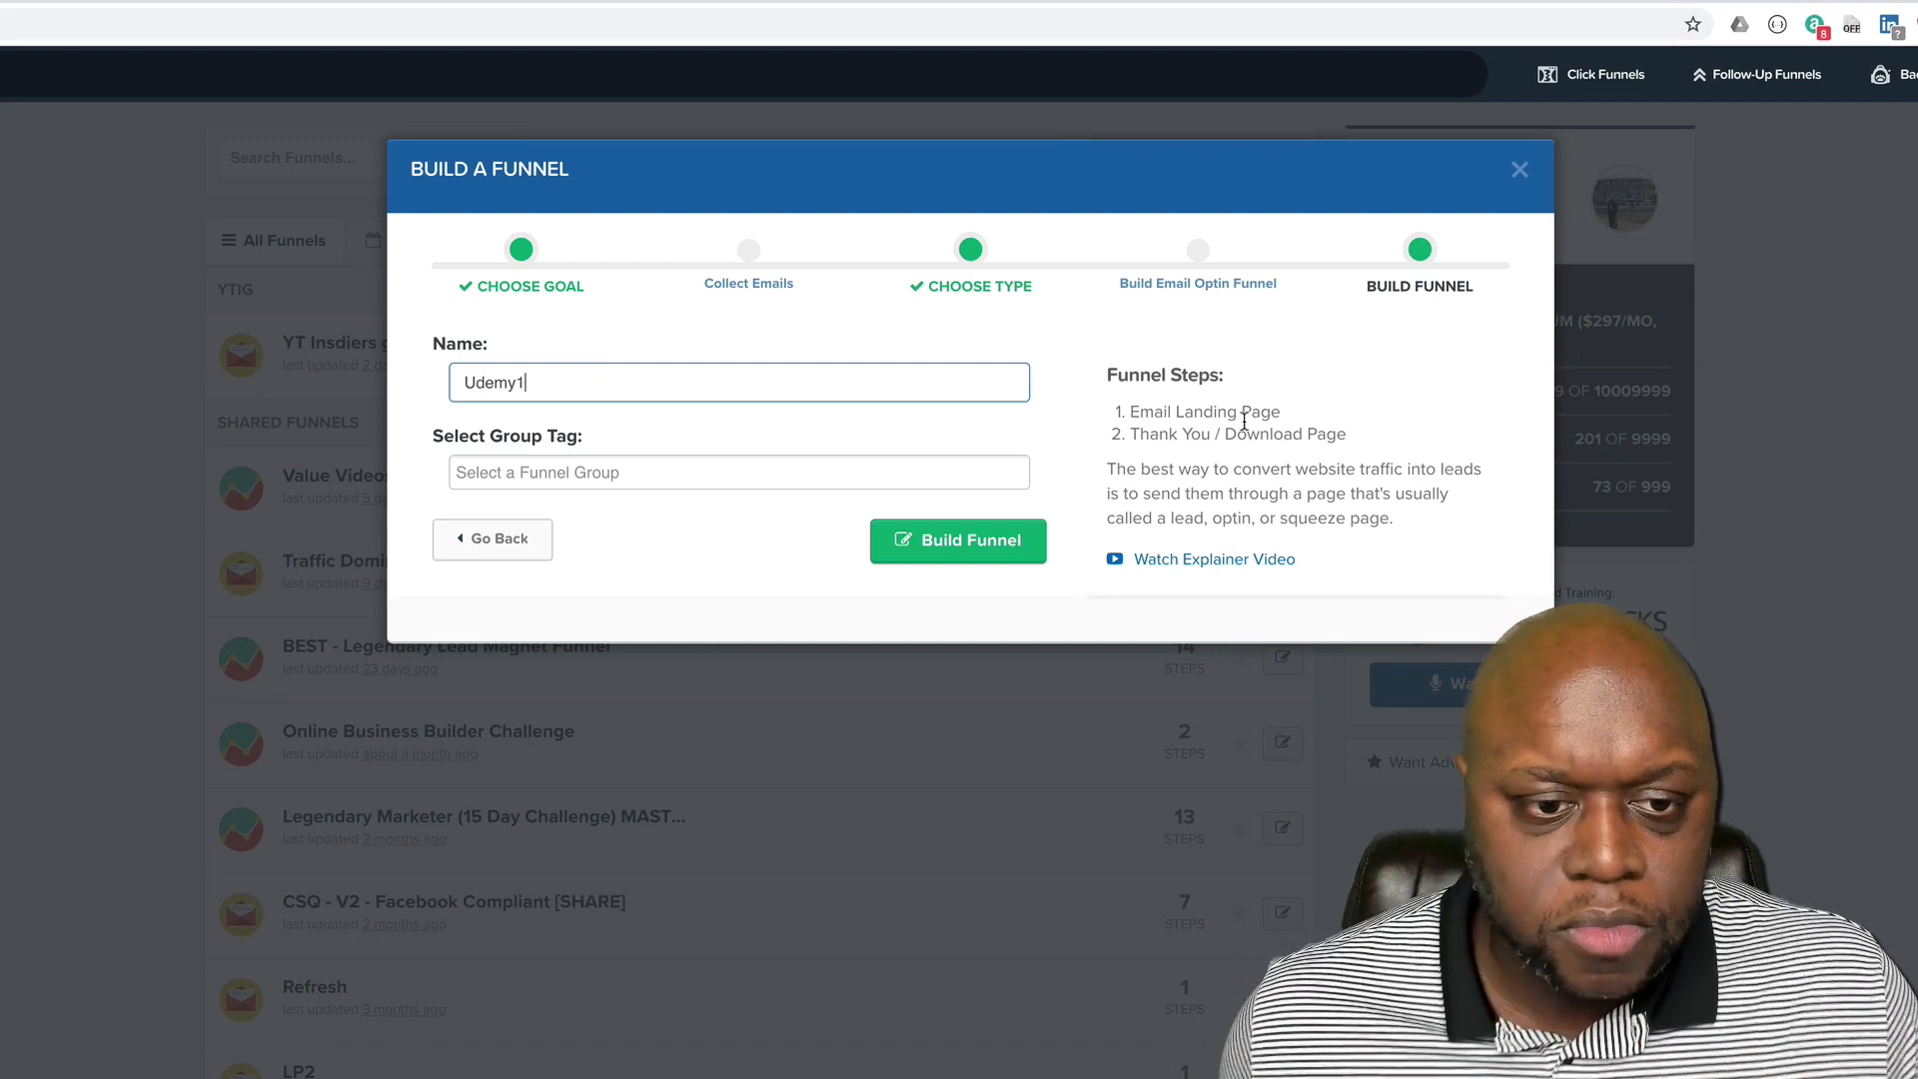
left_click(634, 473)
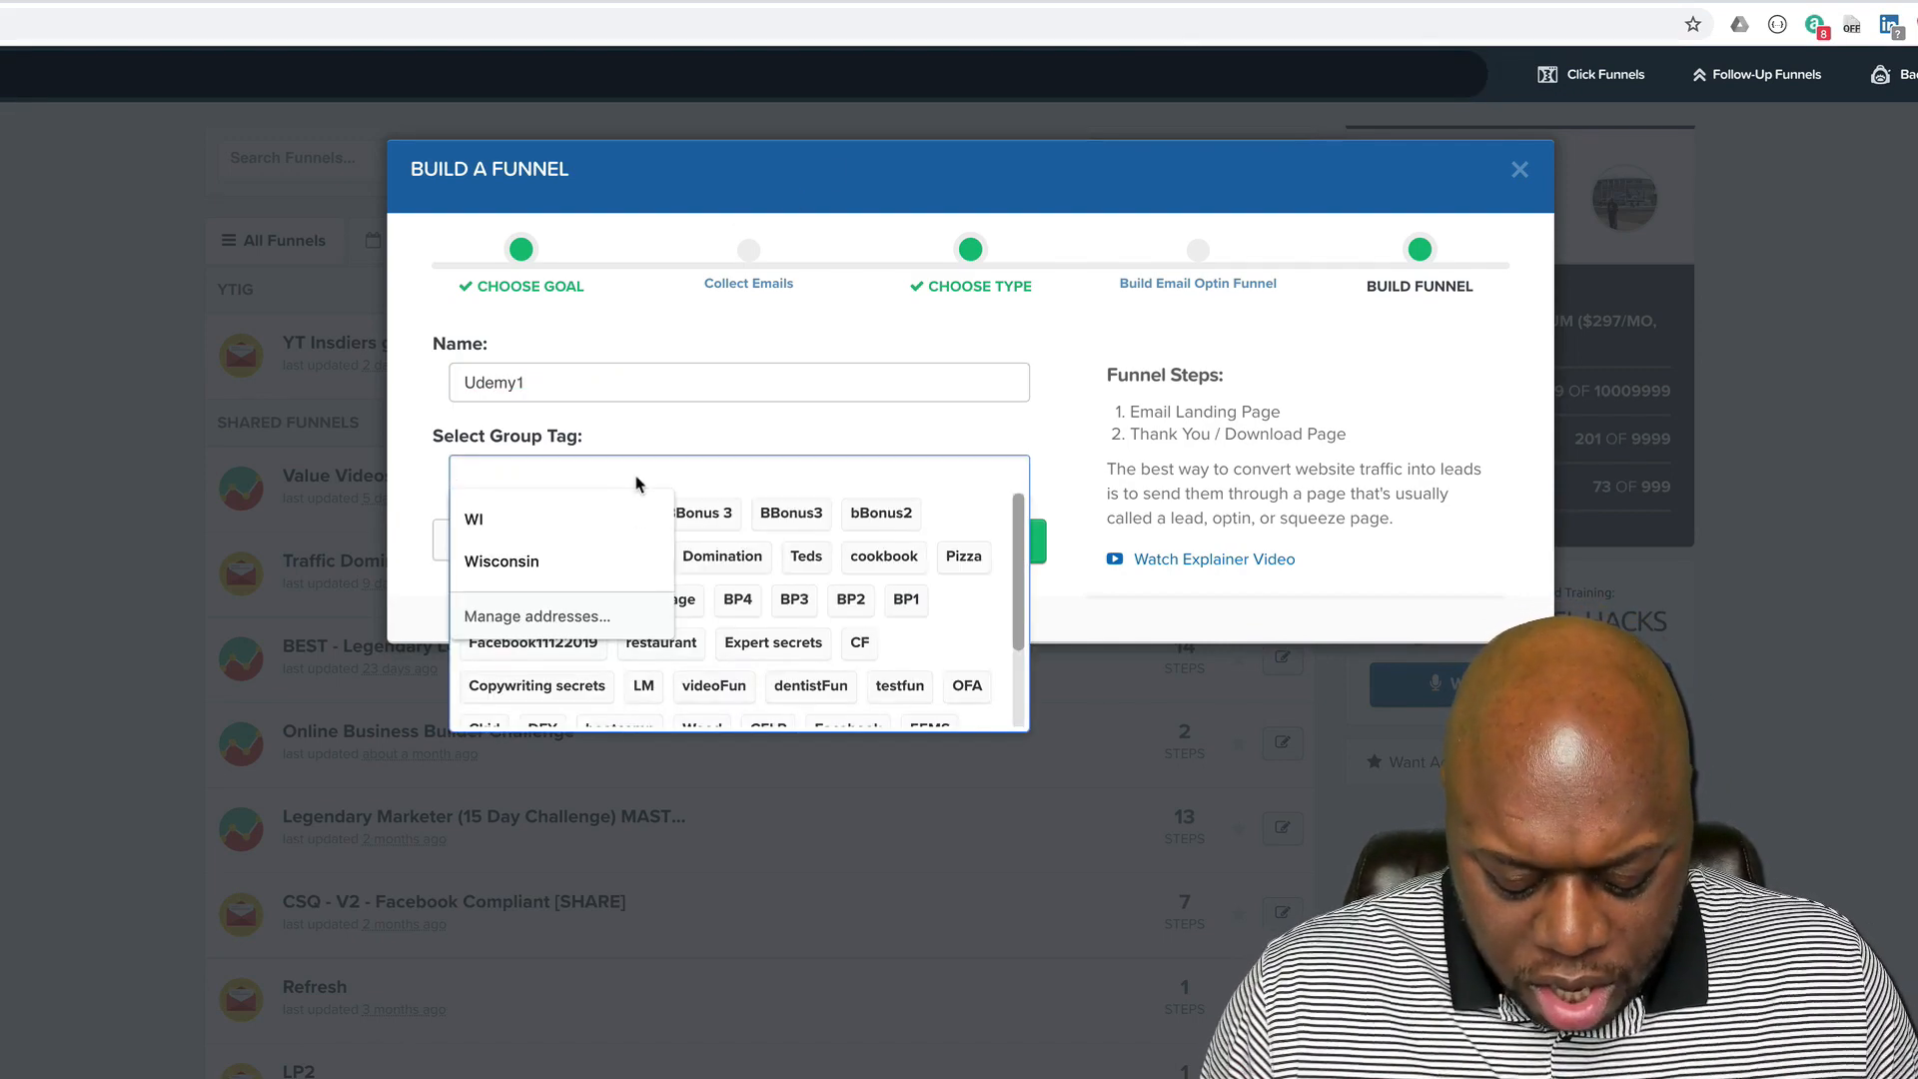
type("UD1")
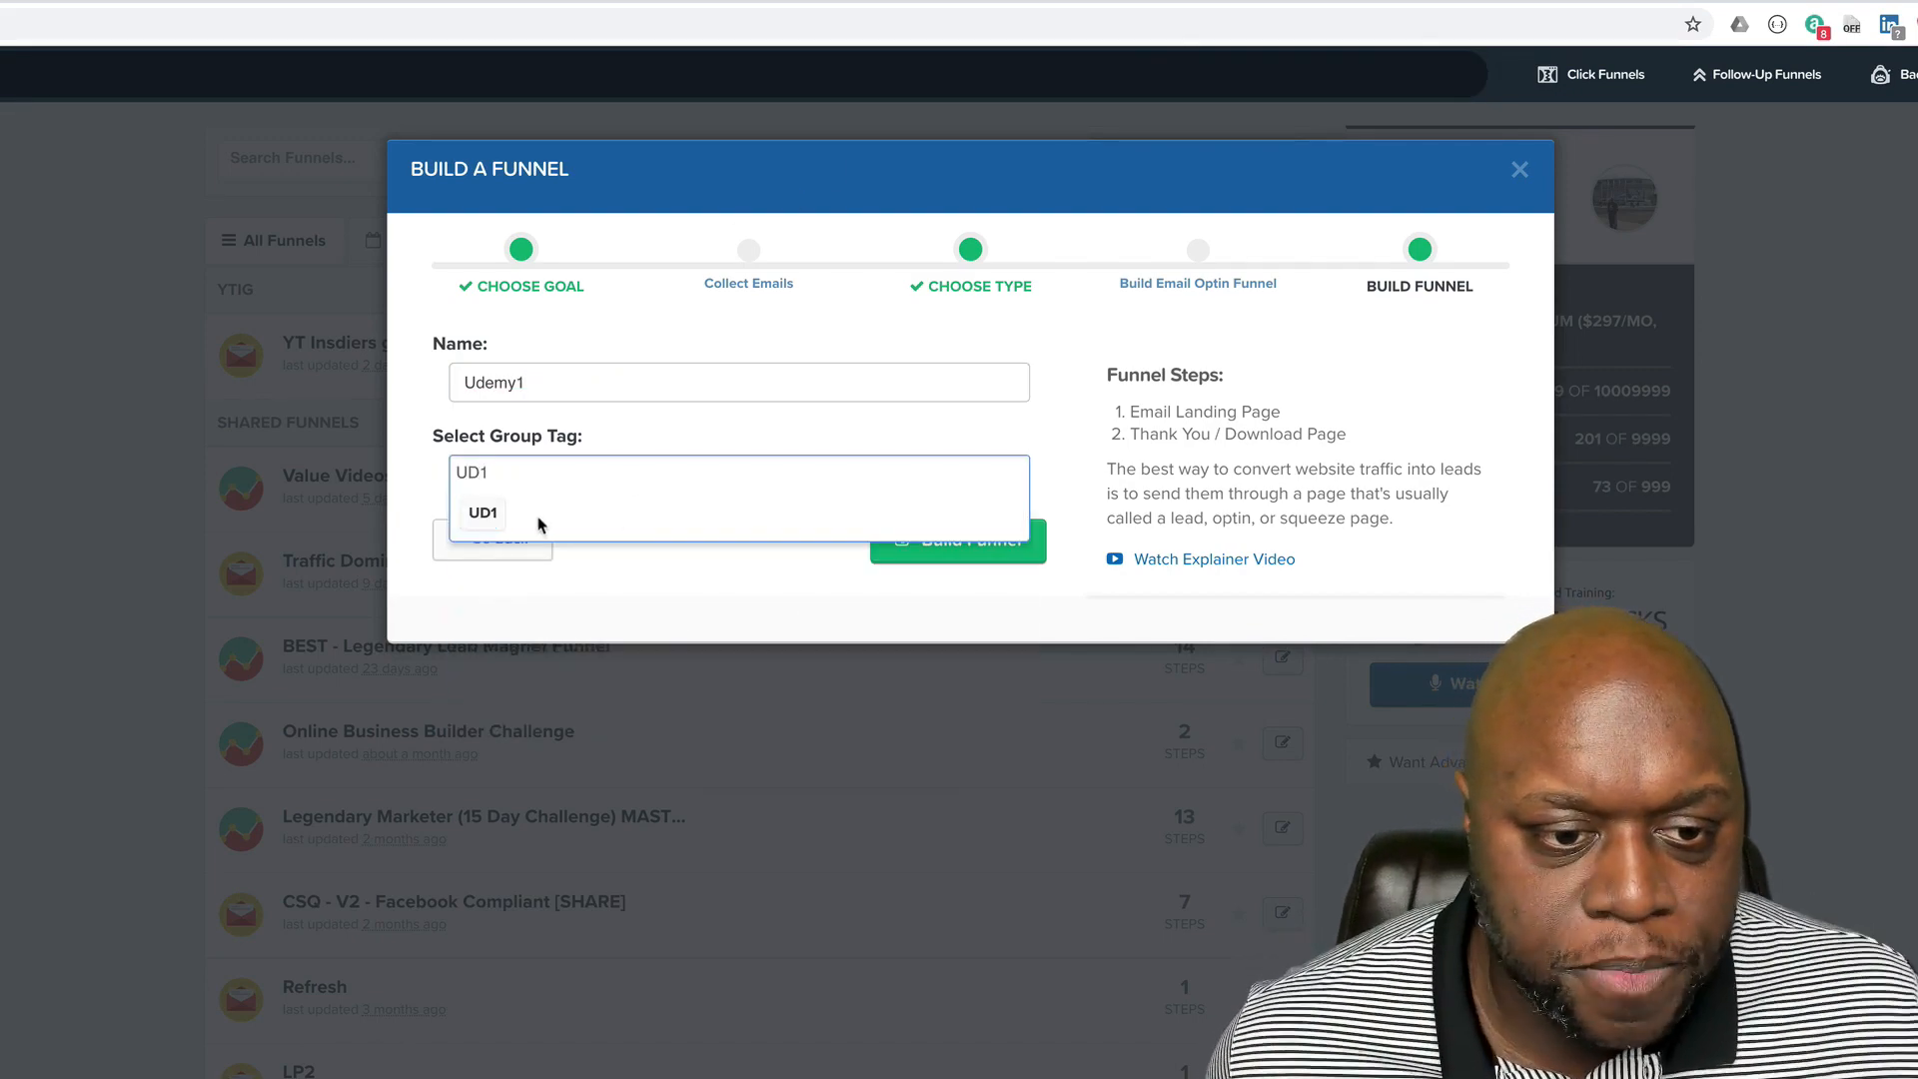
left_click(481, 520)
left_click(1017, 544)
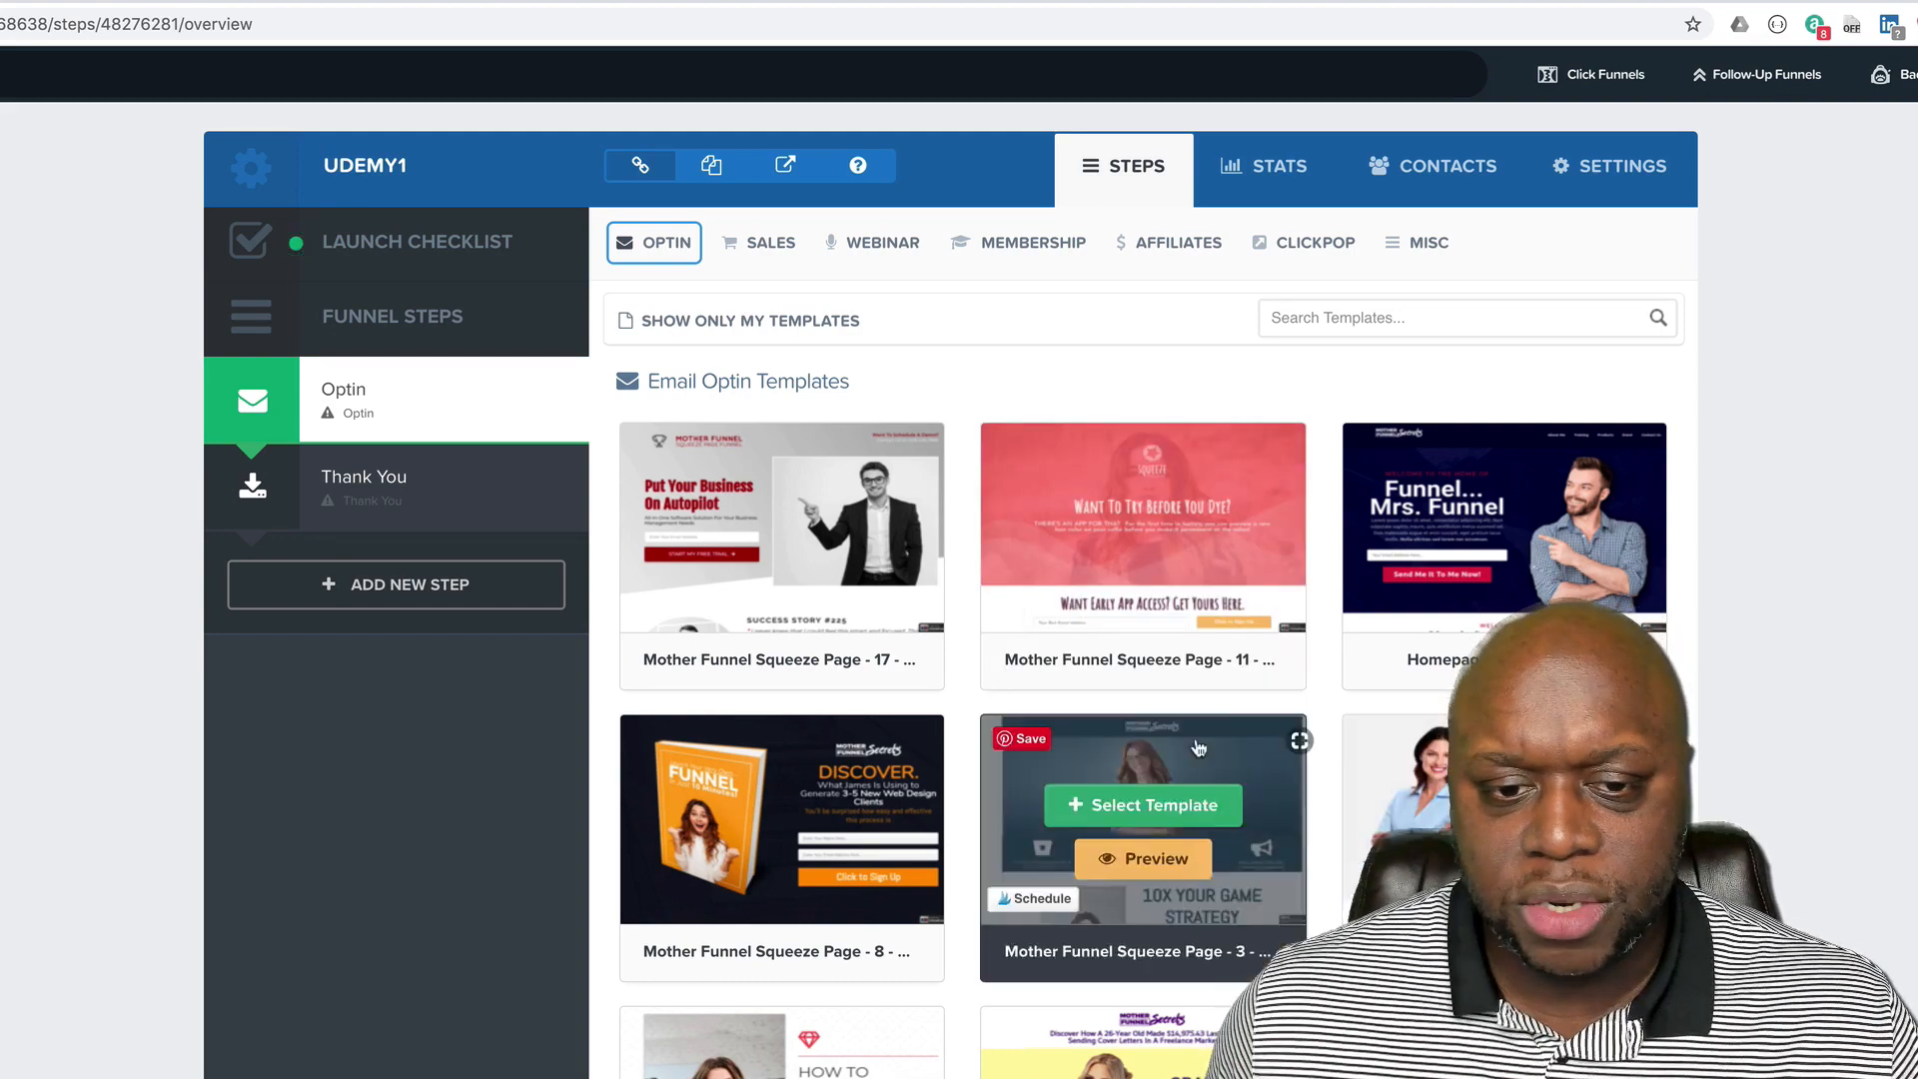
Step: Apply the Mother Funnel Squeeze Page - 17 template to the Optin step and open the page for editing
mouse_move(852, 567)
left_click(835, 515)
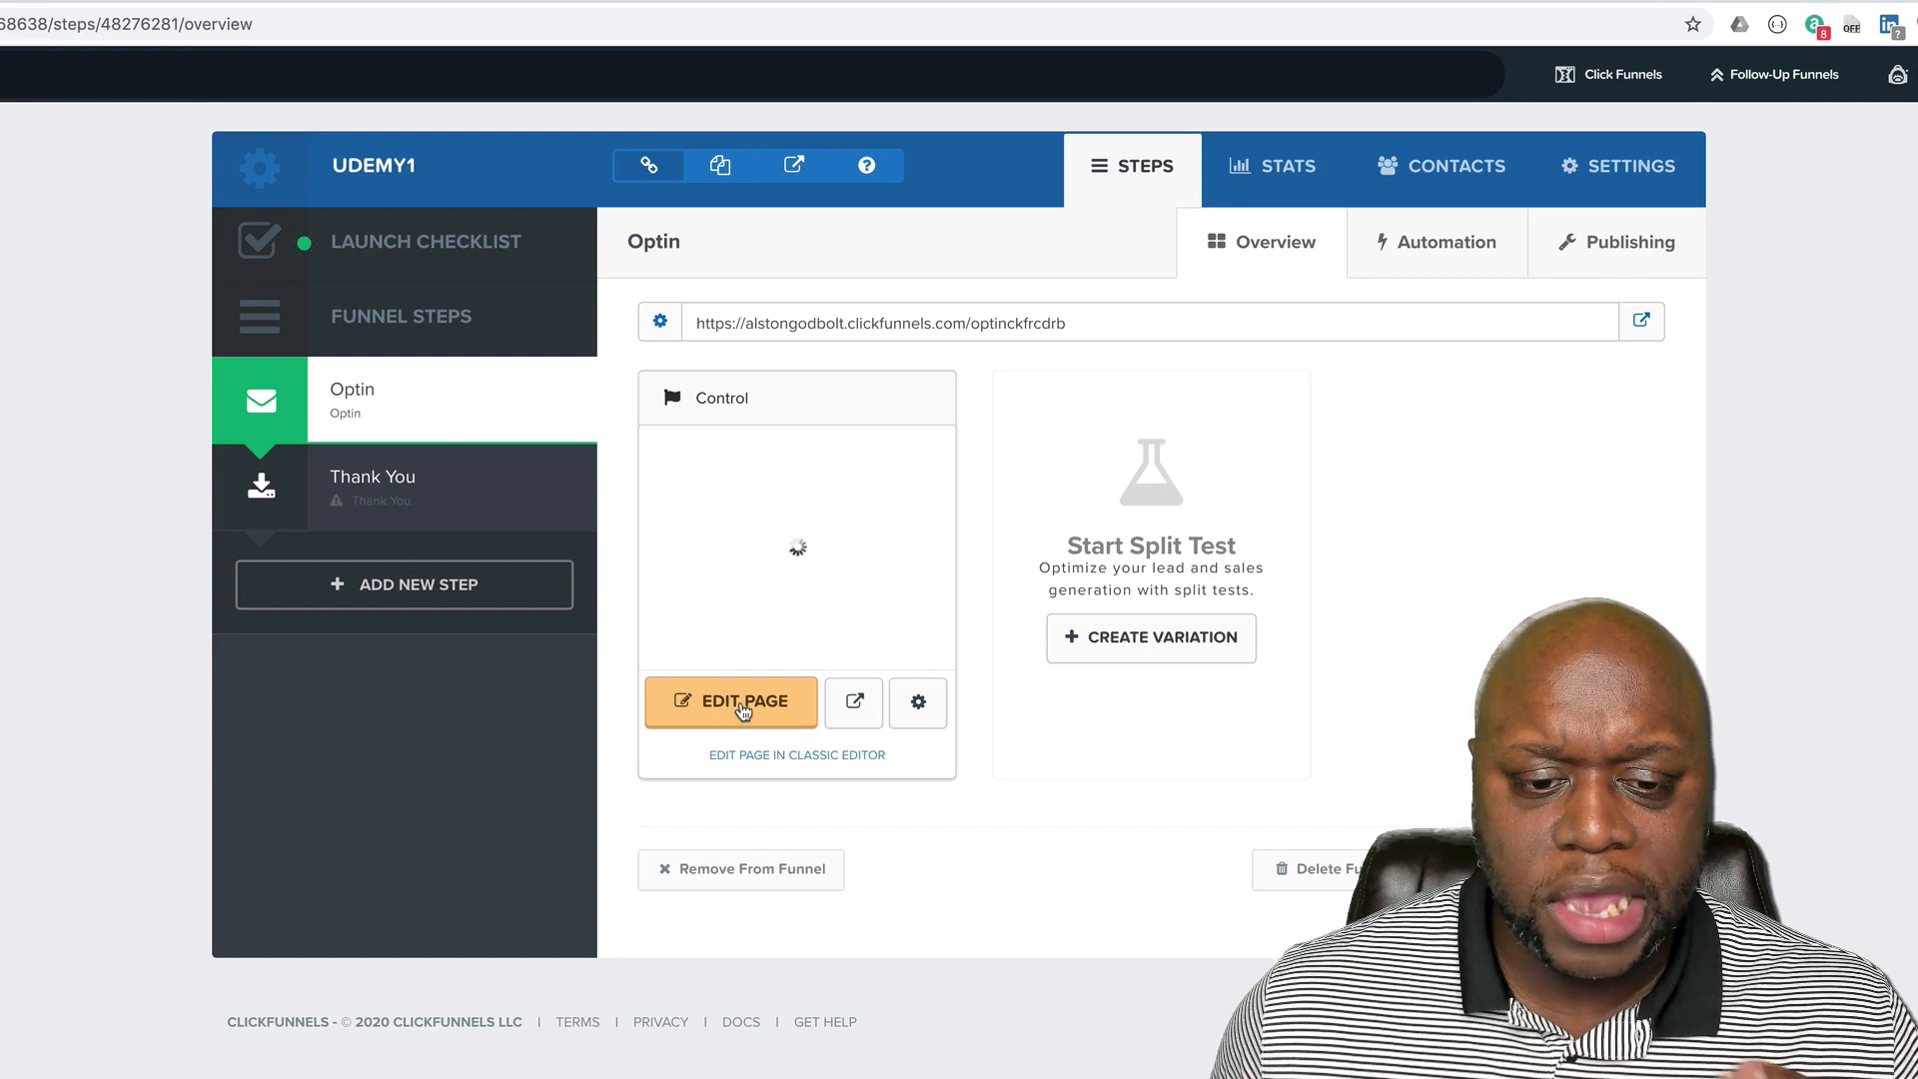
left_click(742, 712)
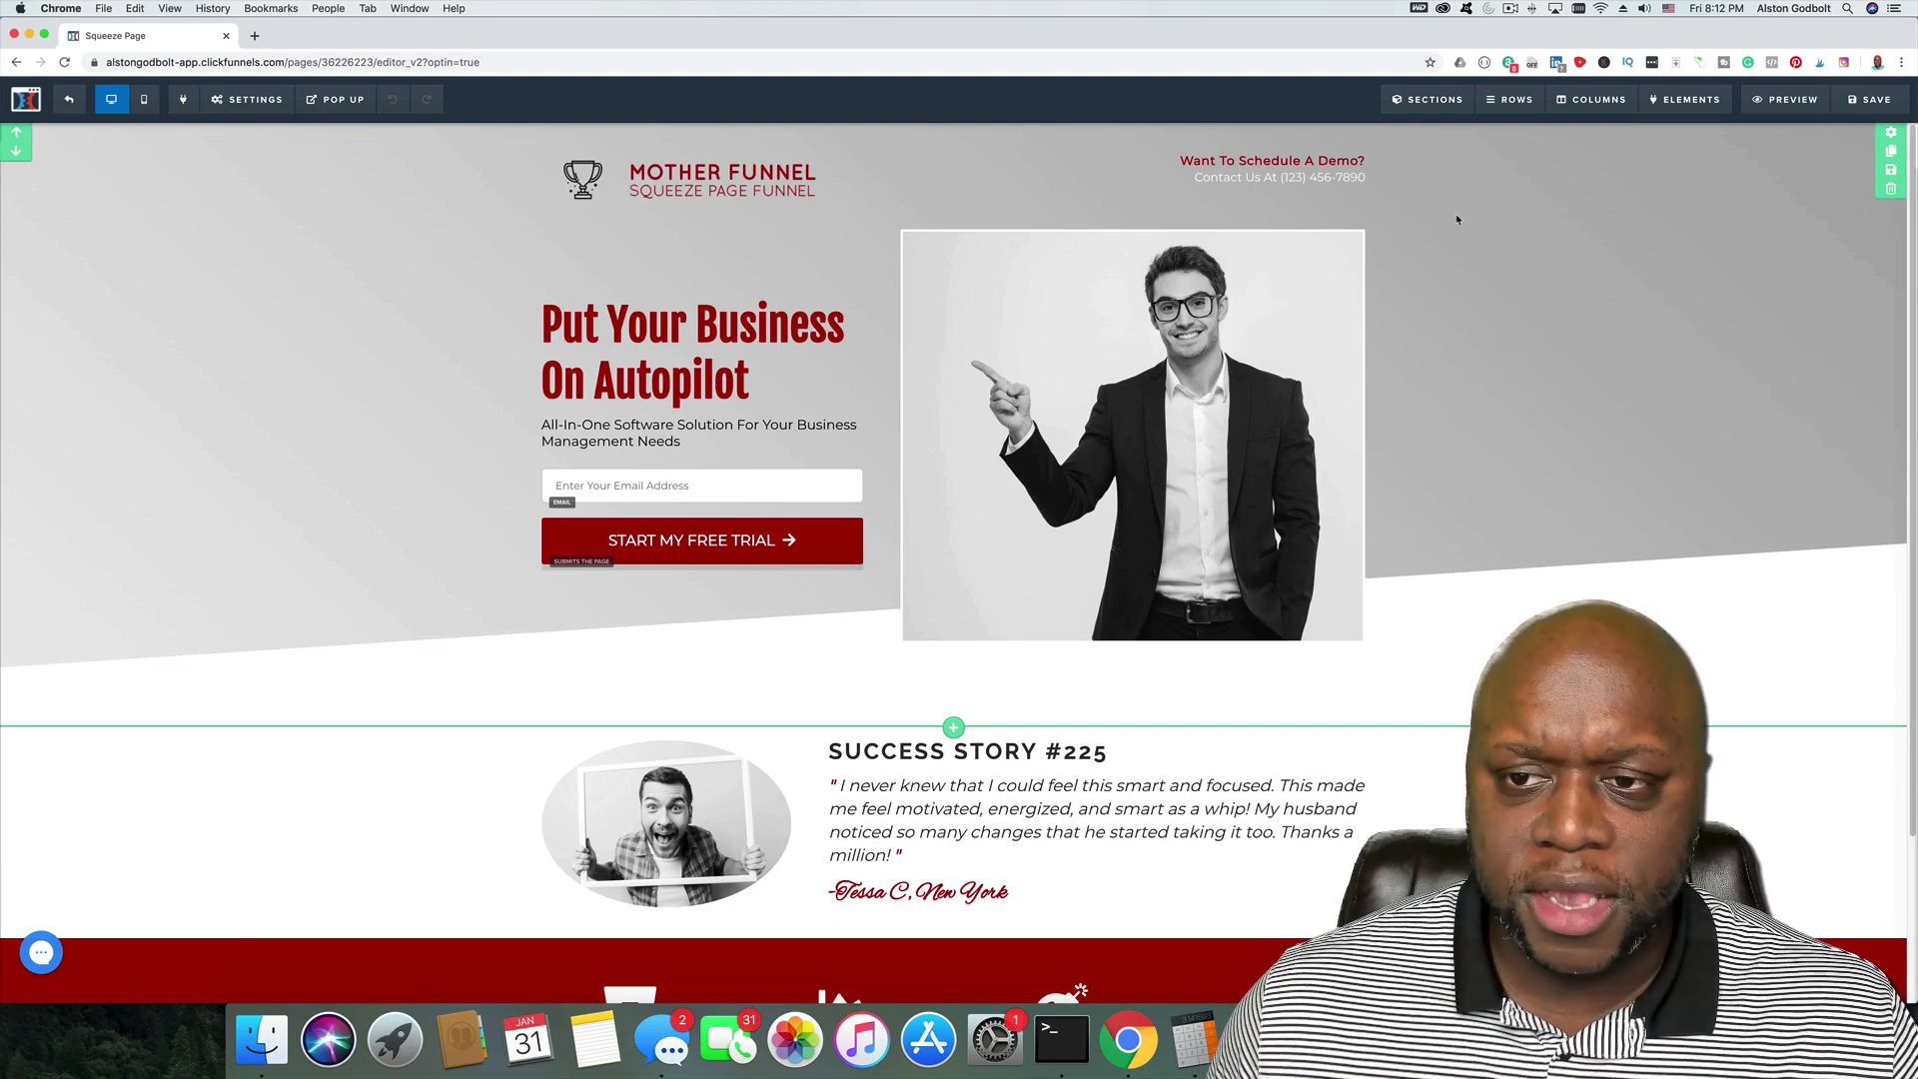
Step: Delete all four template sections from the squeeze page, leaving it blank
mouse_move(1428, 99)
left_click(1429, 163)
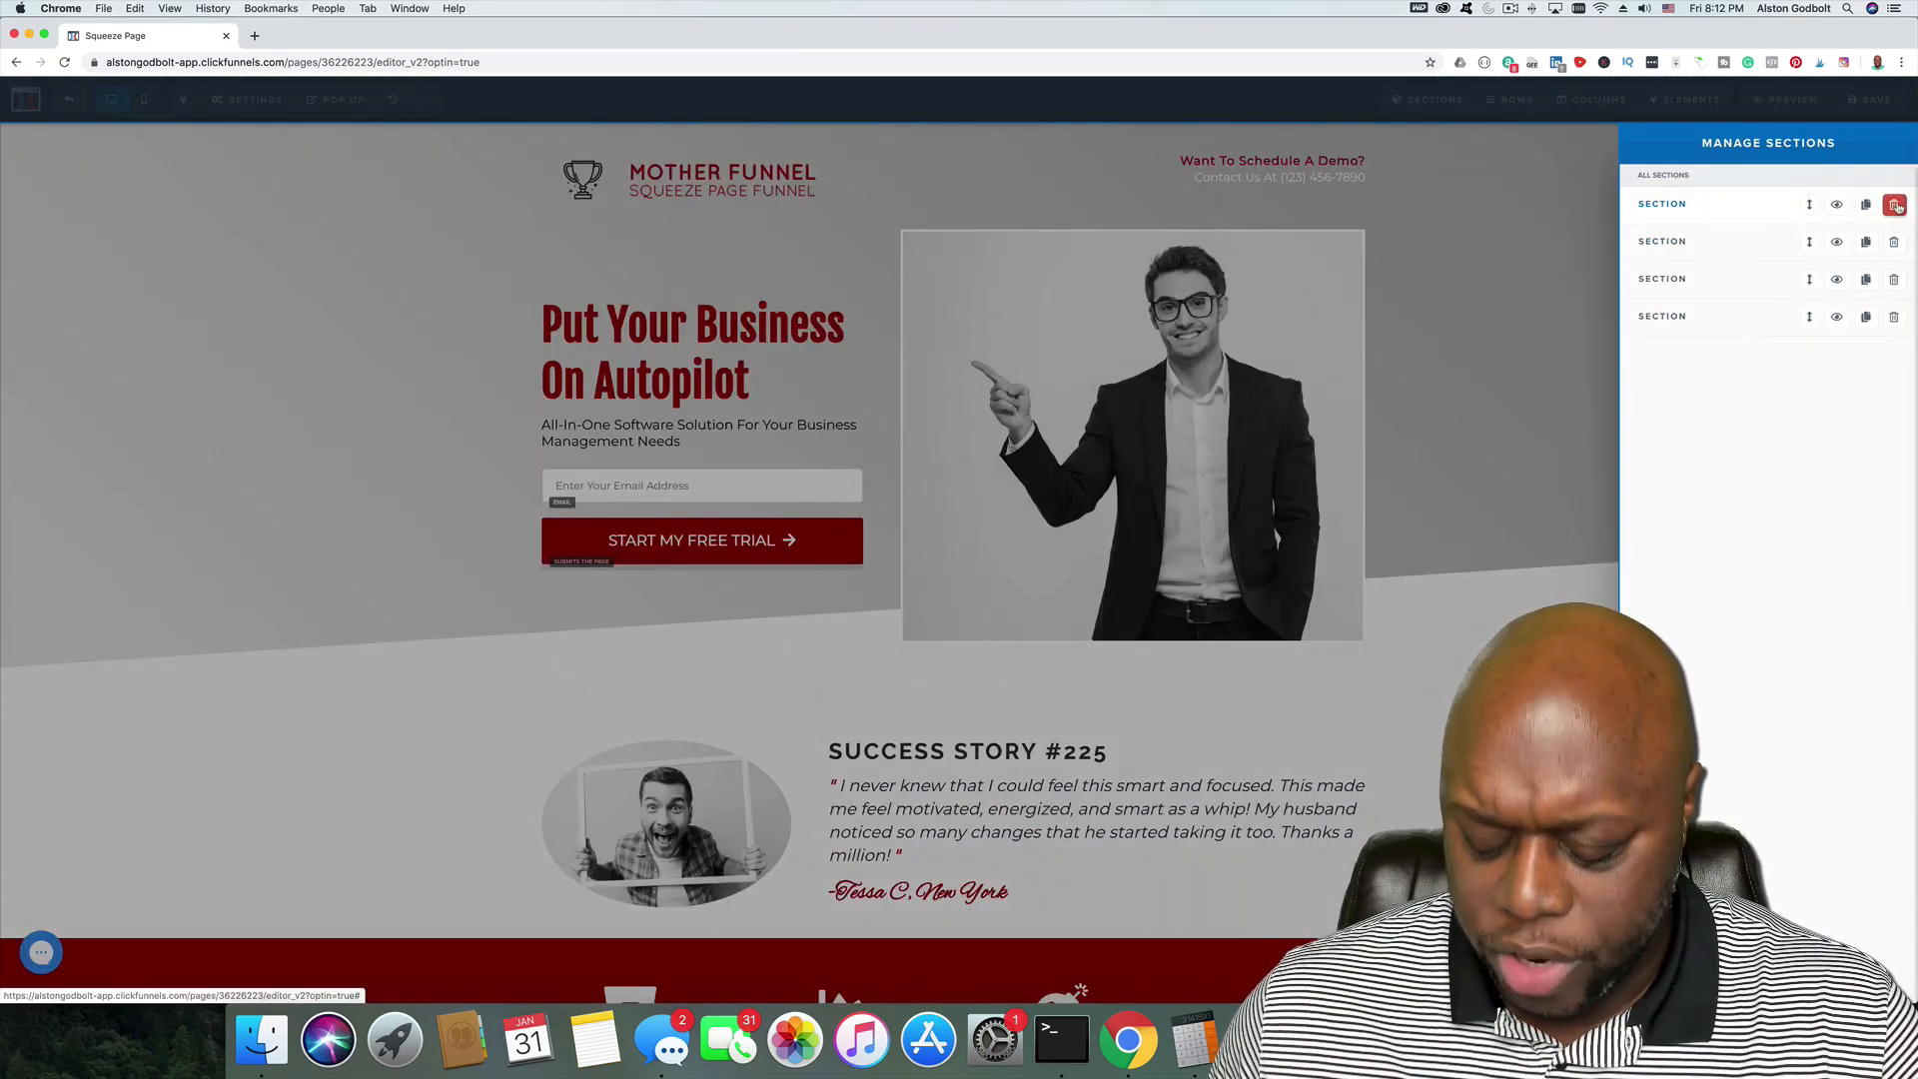
left_click(1895, 206)
key("Return")
left_click(1895, 206)
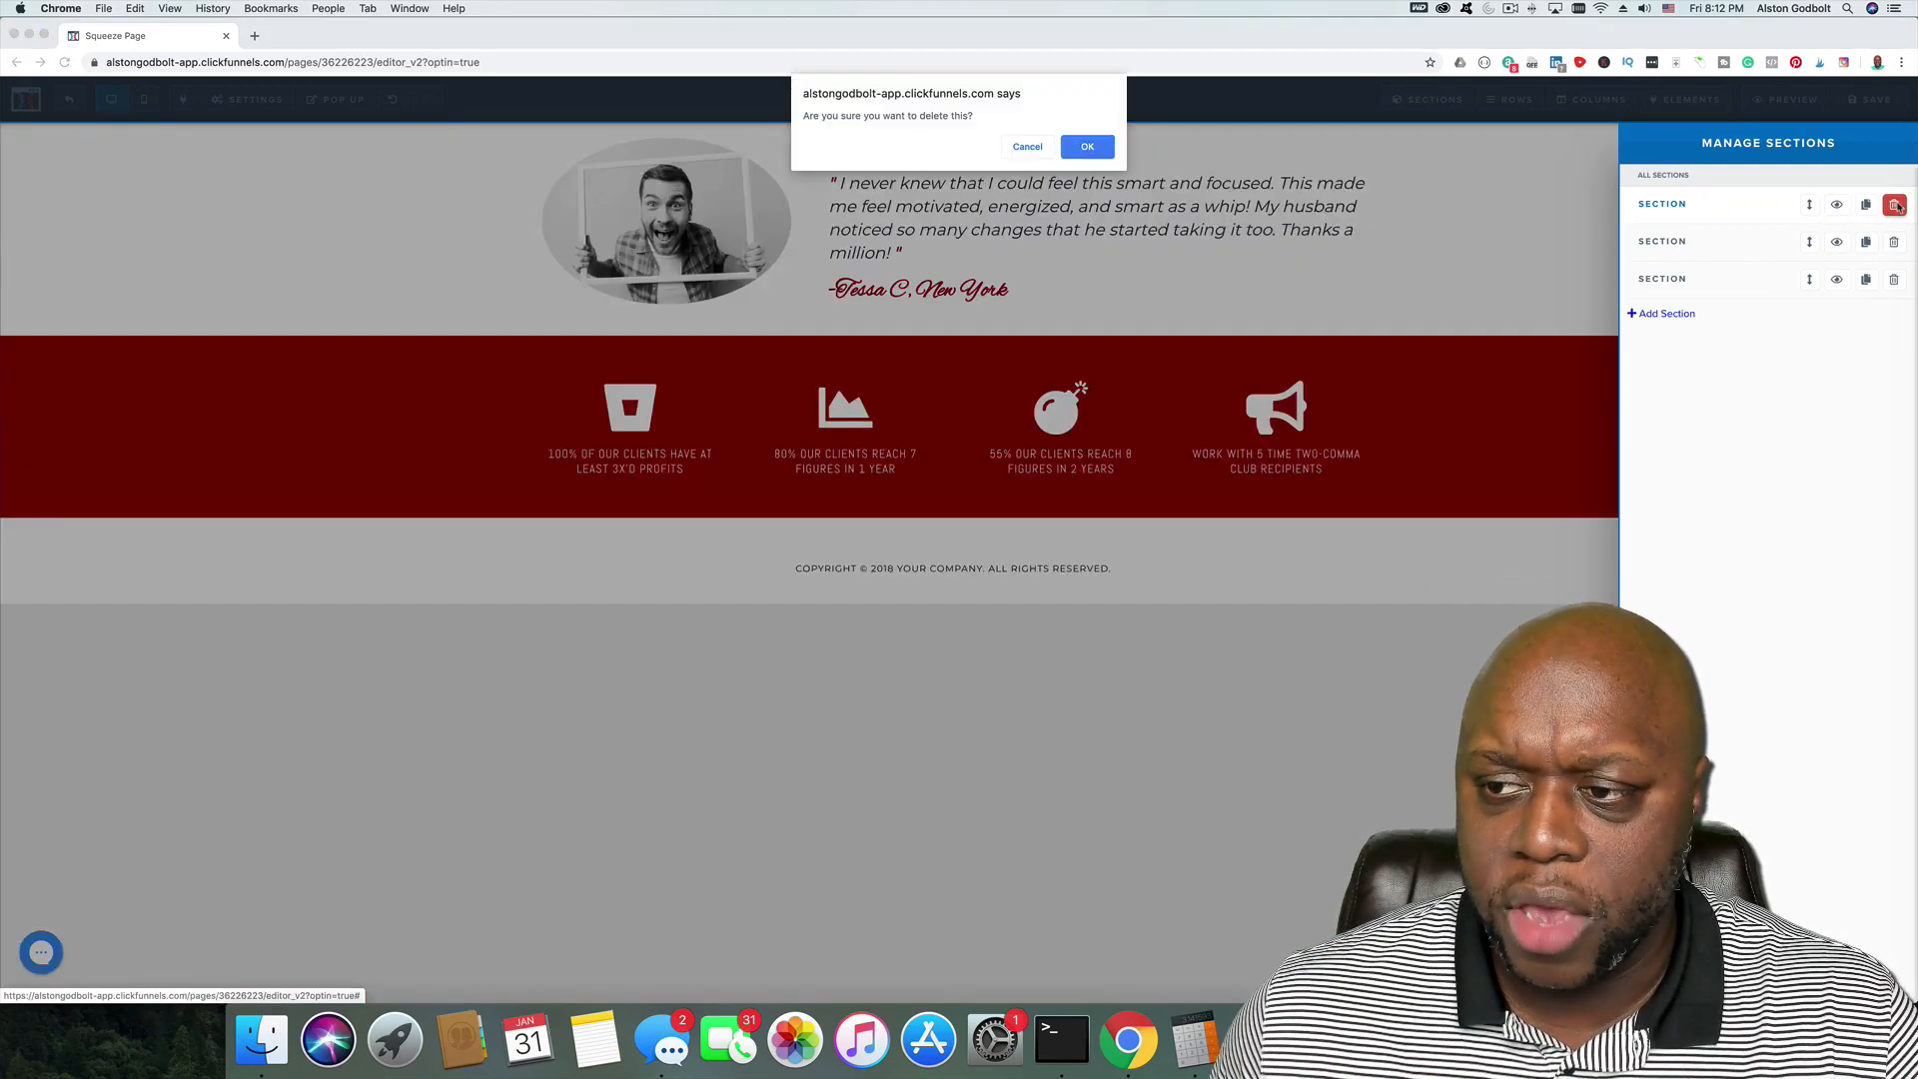
key("Return")
left_click(1895, 206)
key("Return")
left_click(1895, 206)
key("Return")
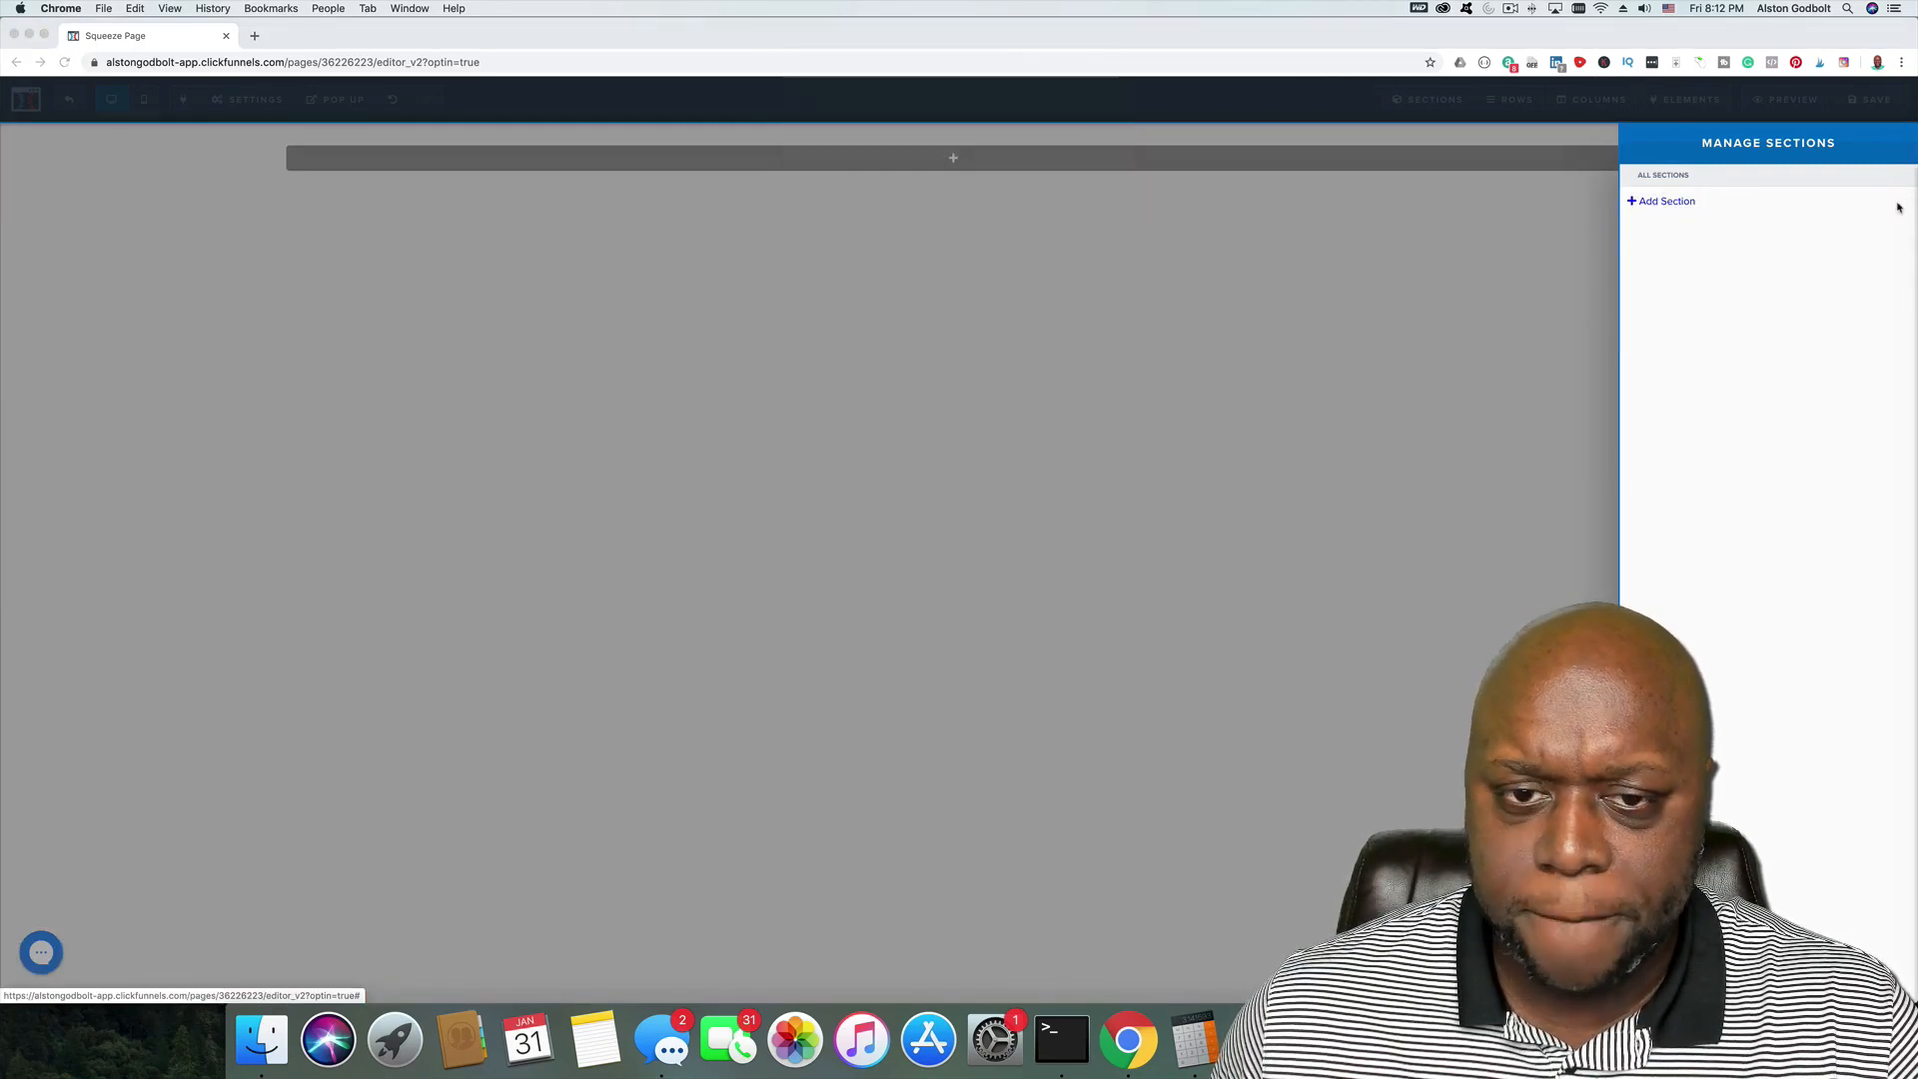
left_click(1529, 262)
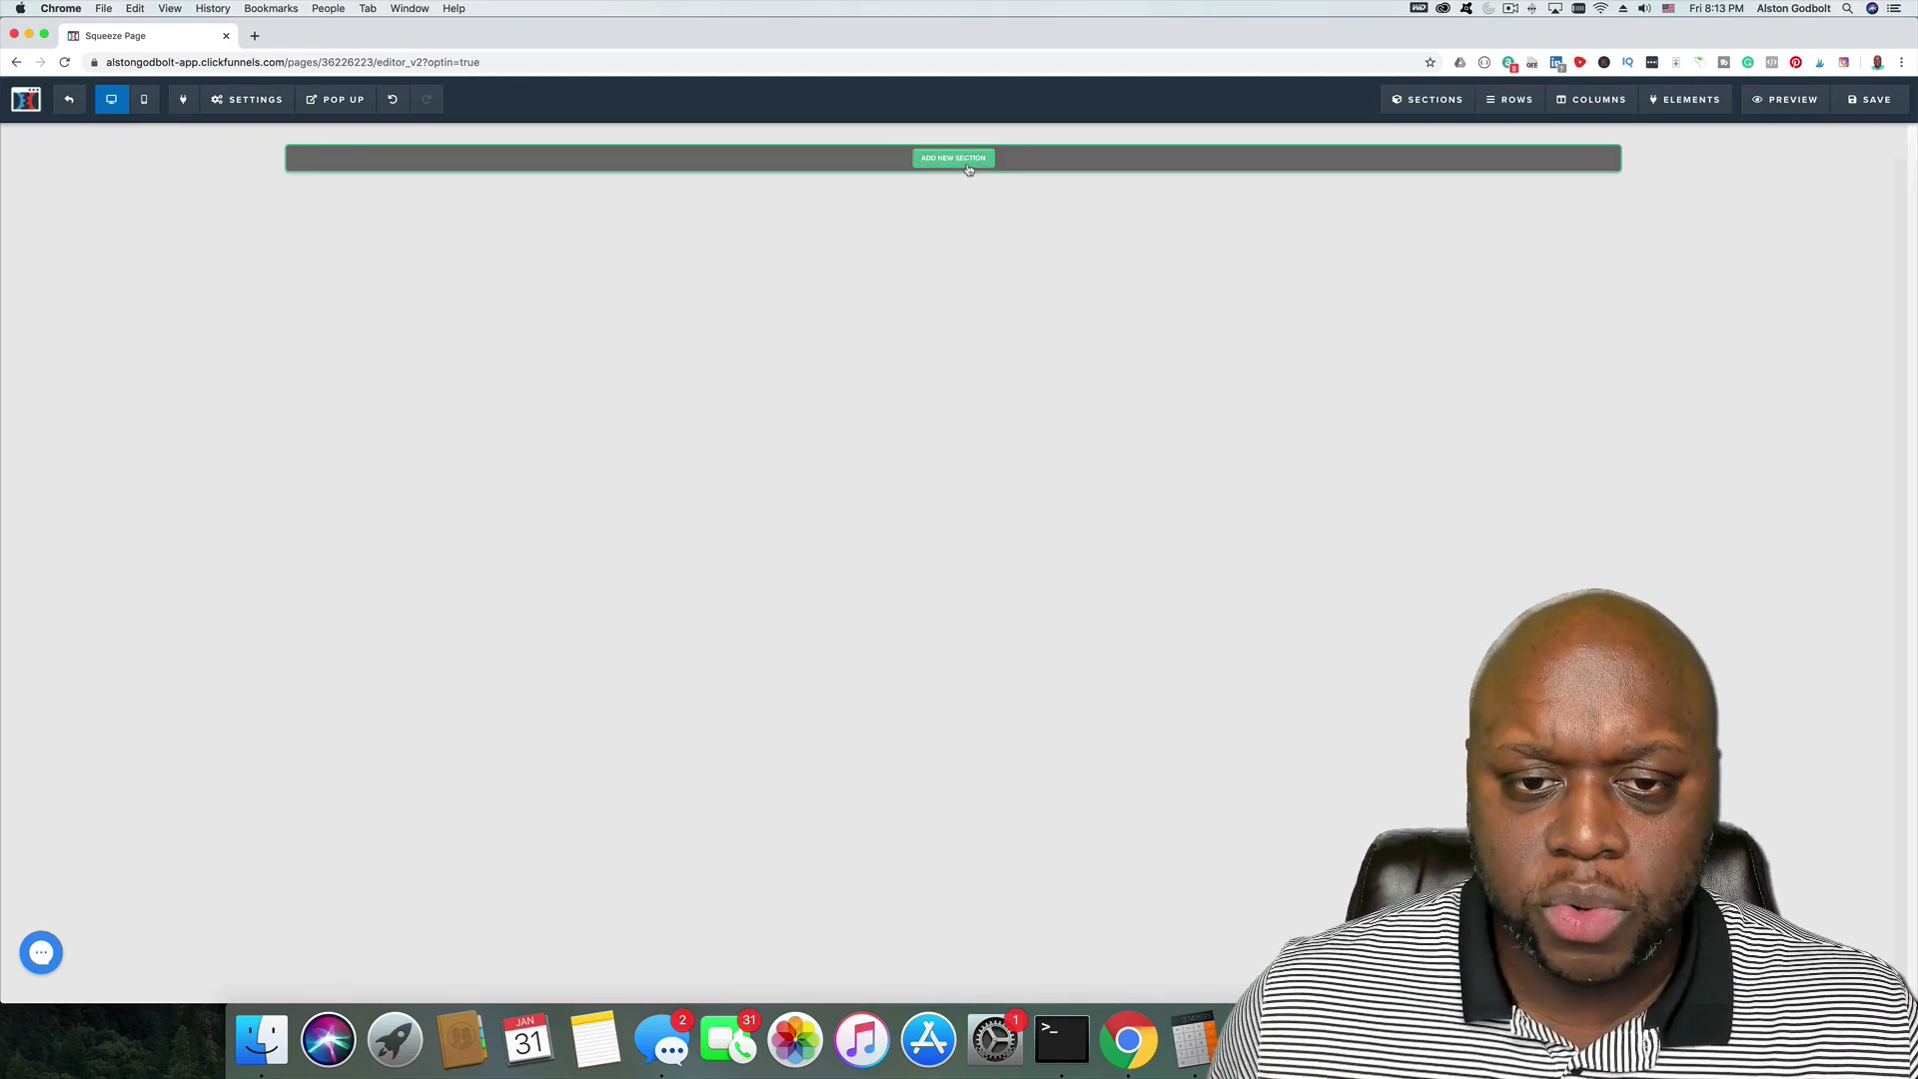
Step: Add a wide section to the blank page and place a one-column row inside it
left_click(954, 158)
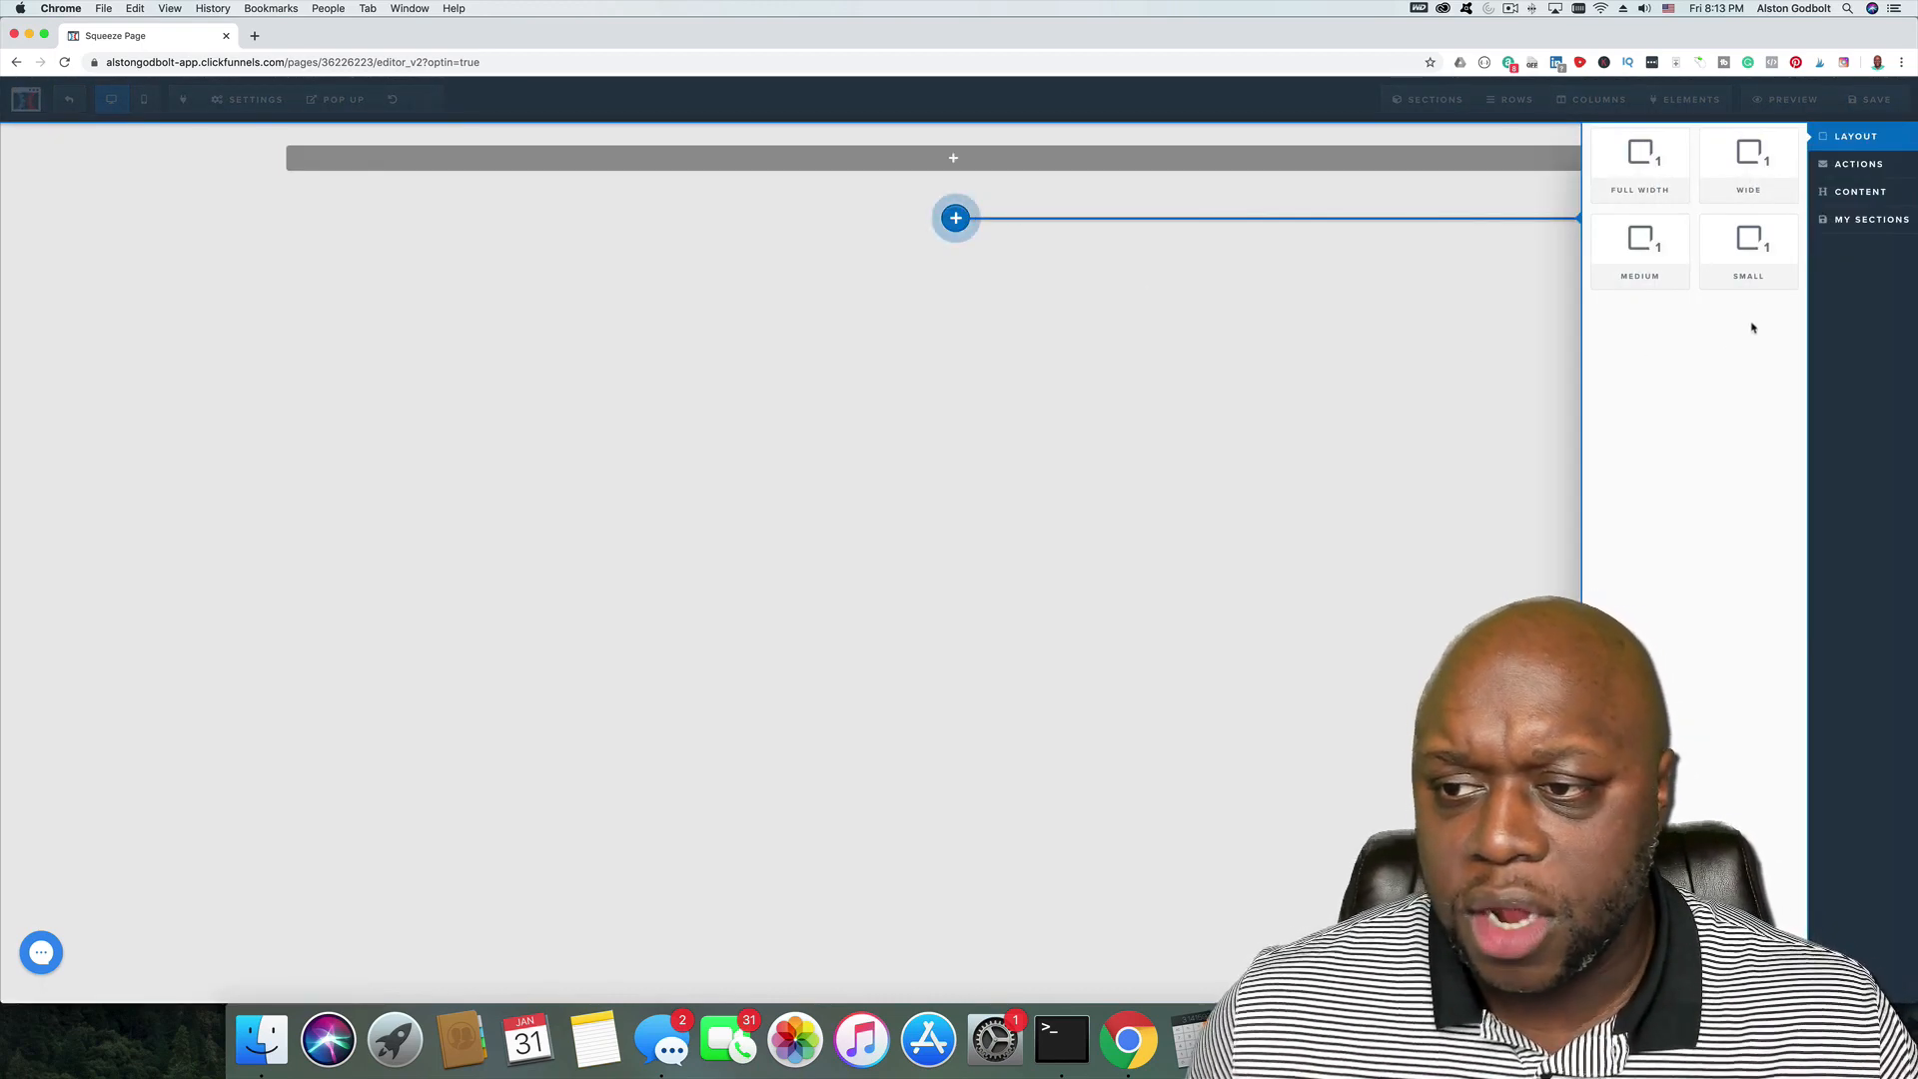
left_click(1748, 175)
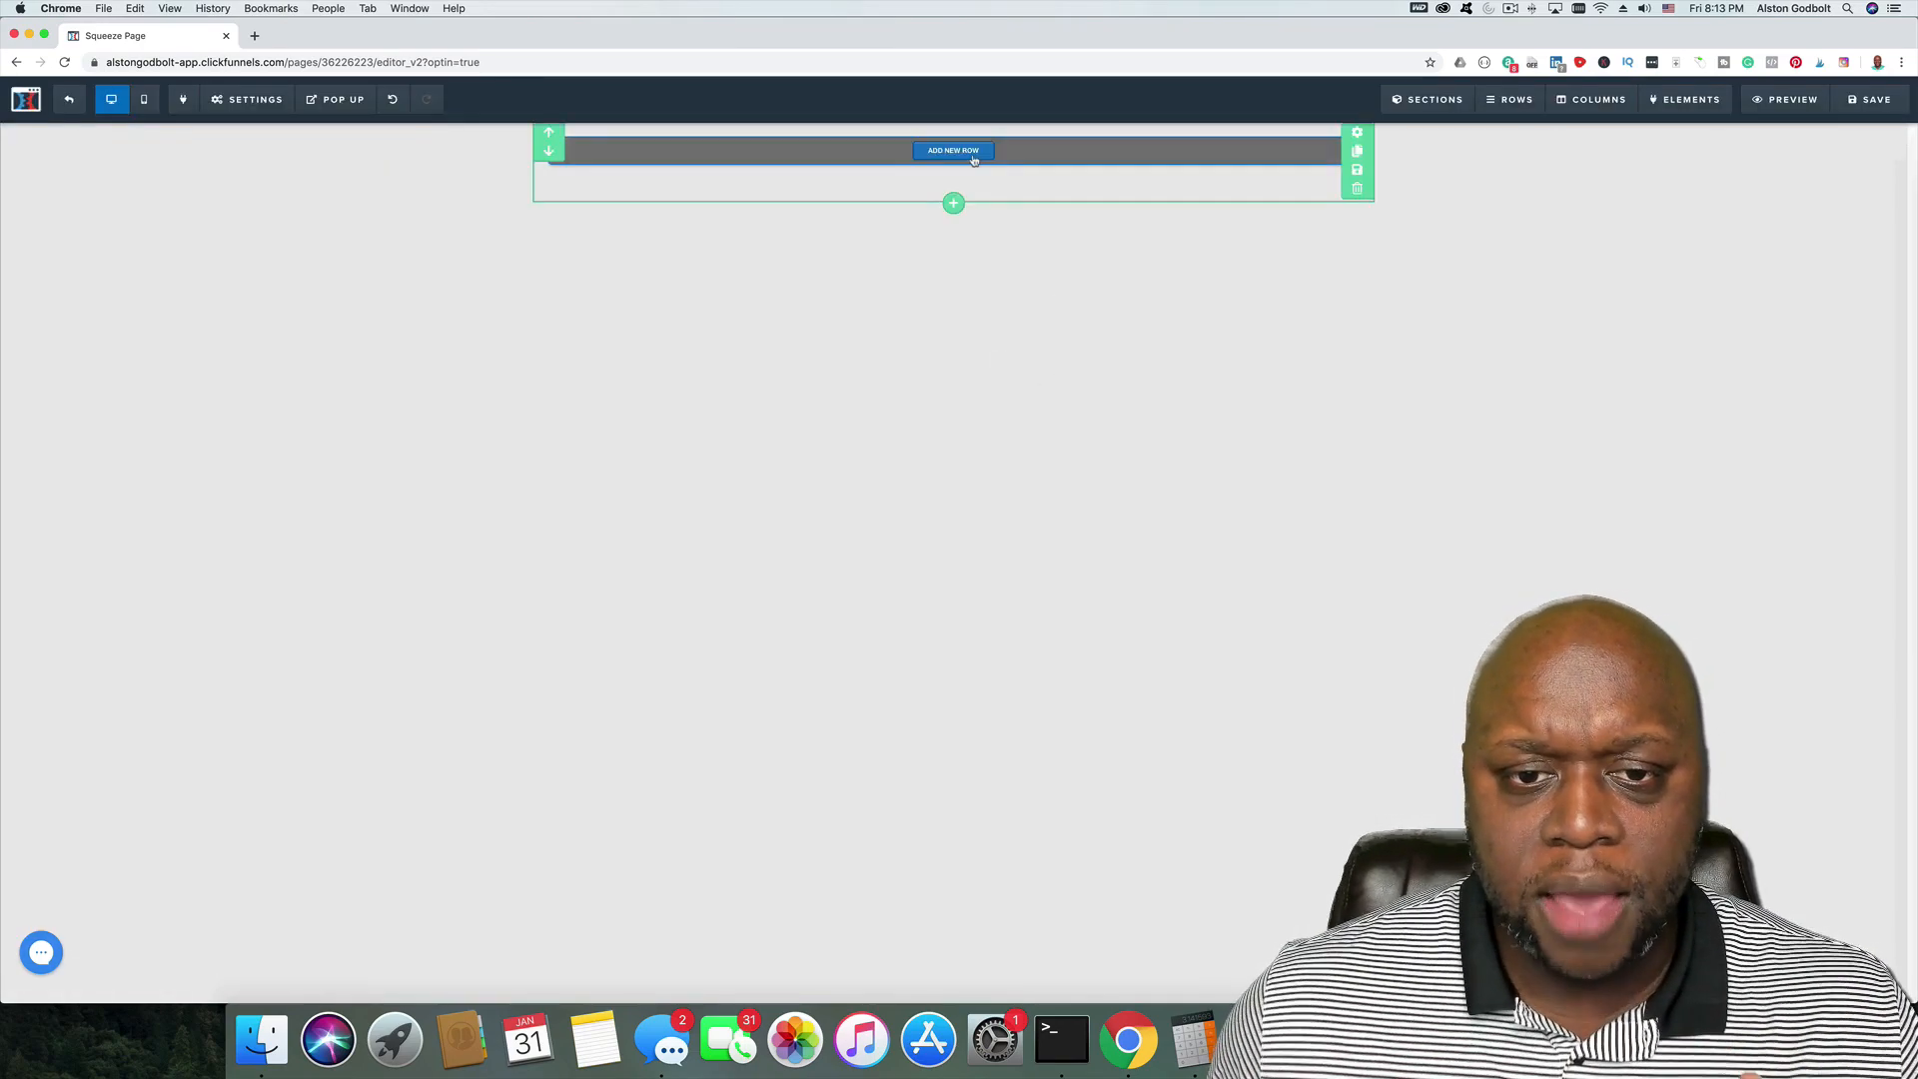
left_click(957, 152)
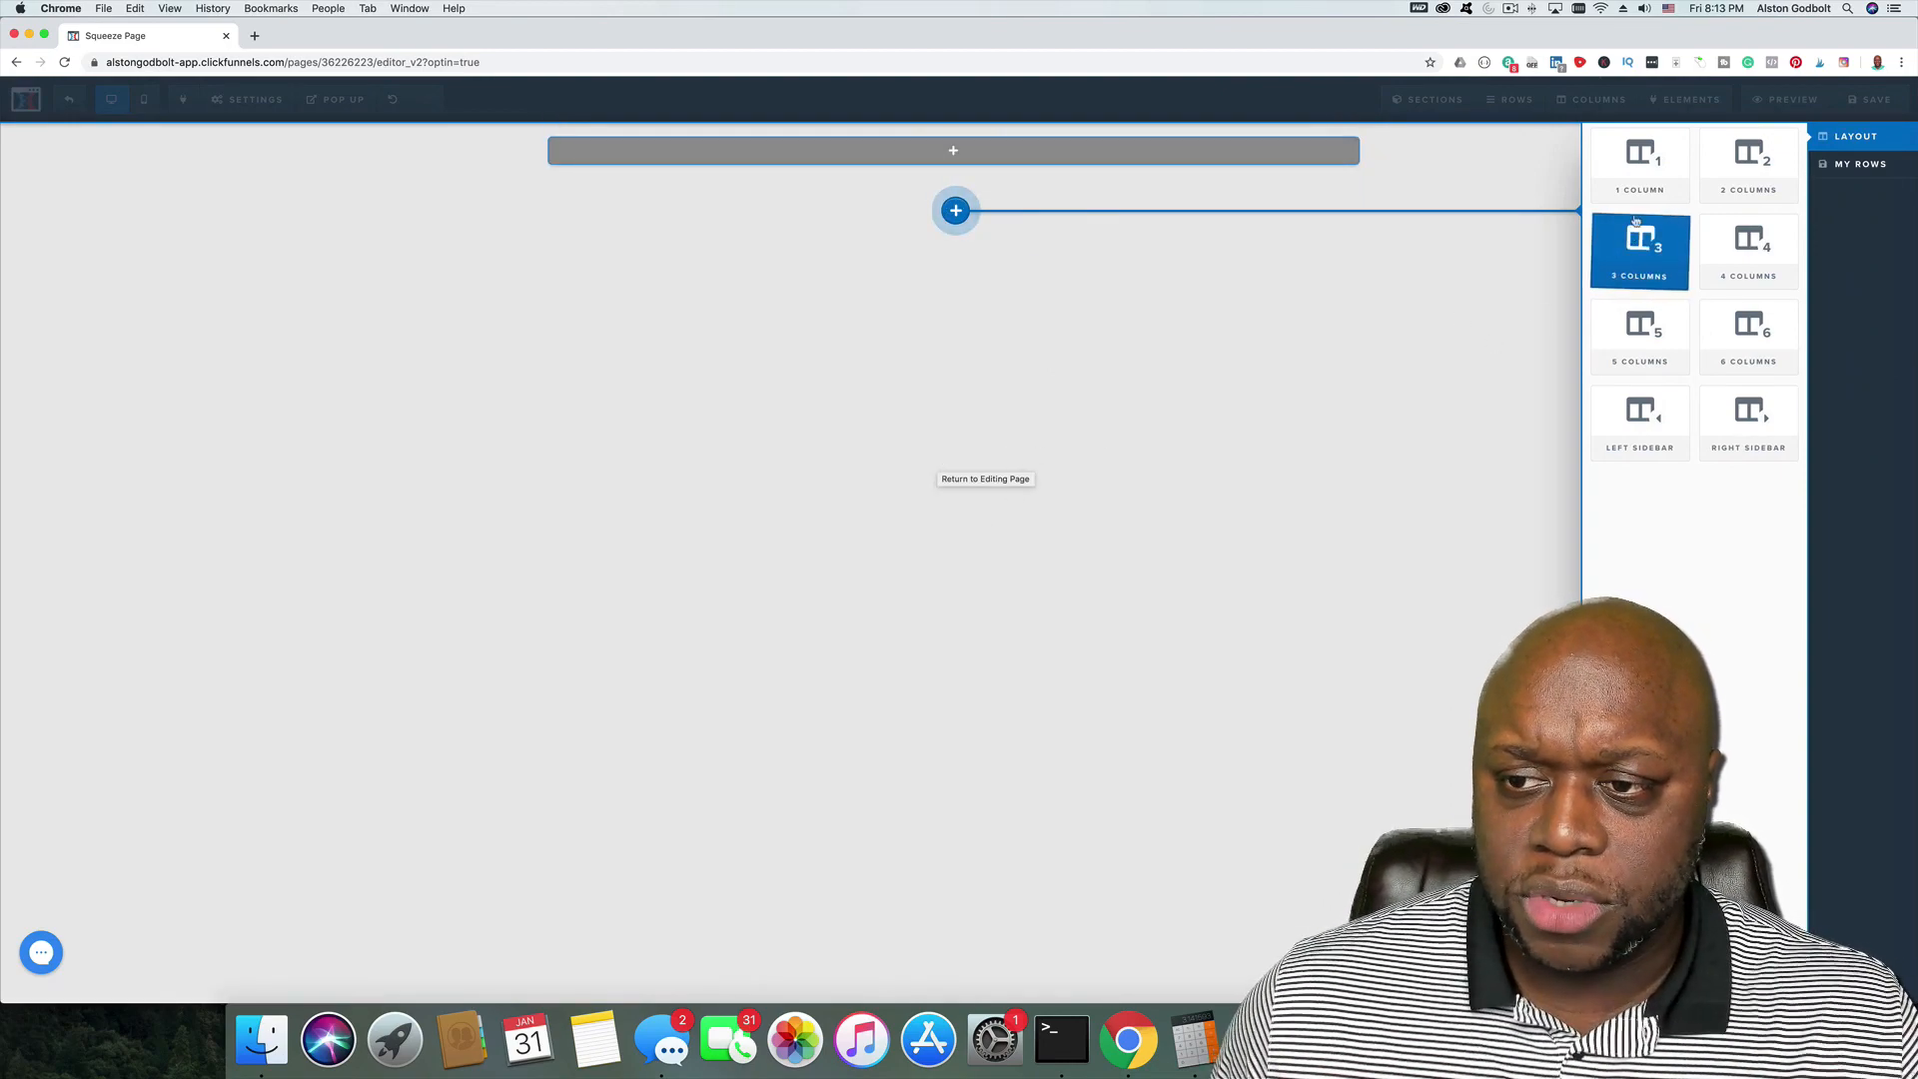
left_click(1640, 180)
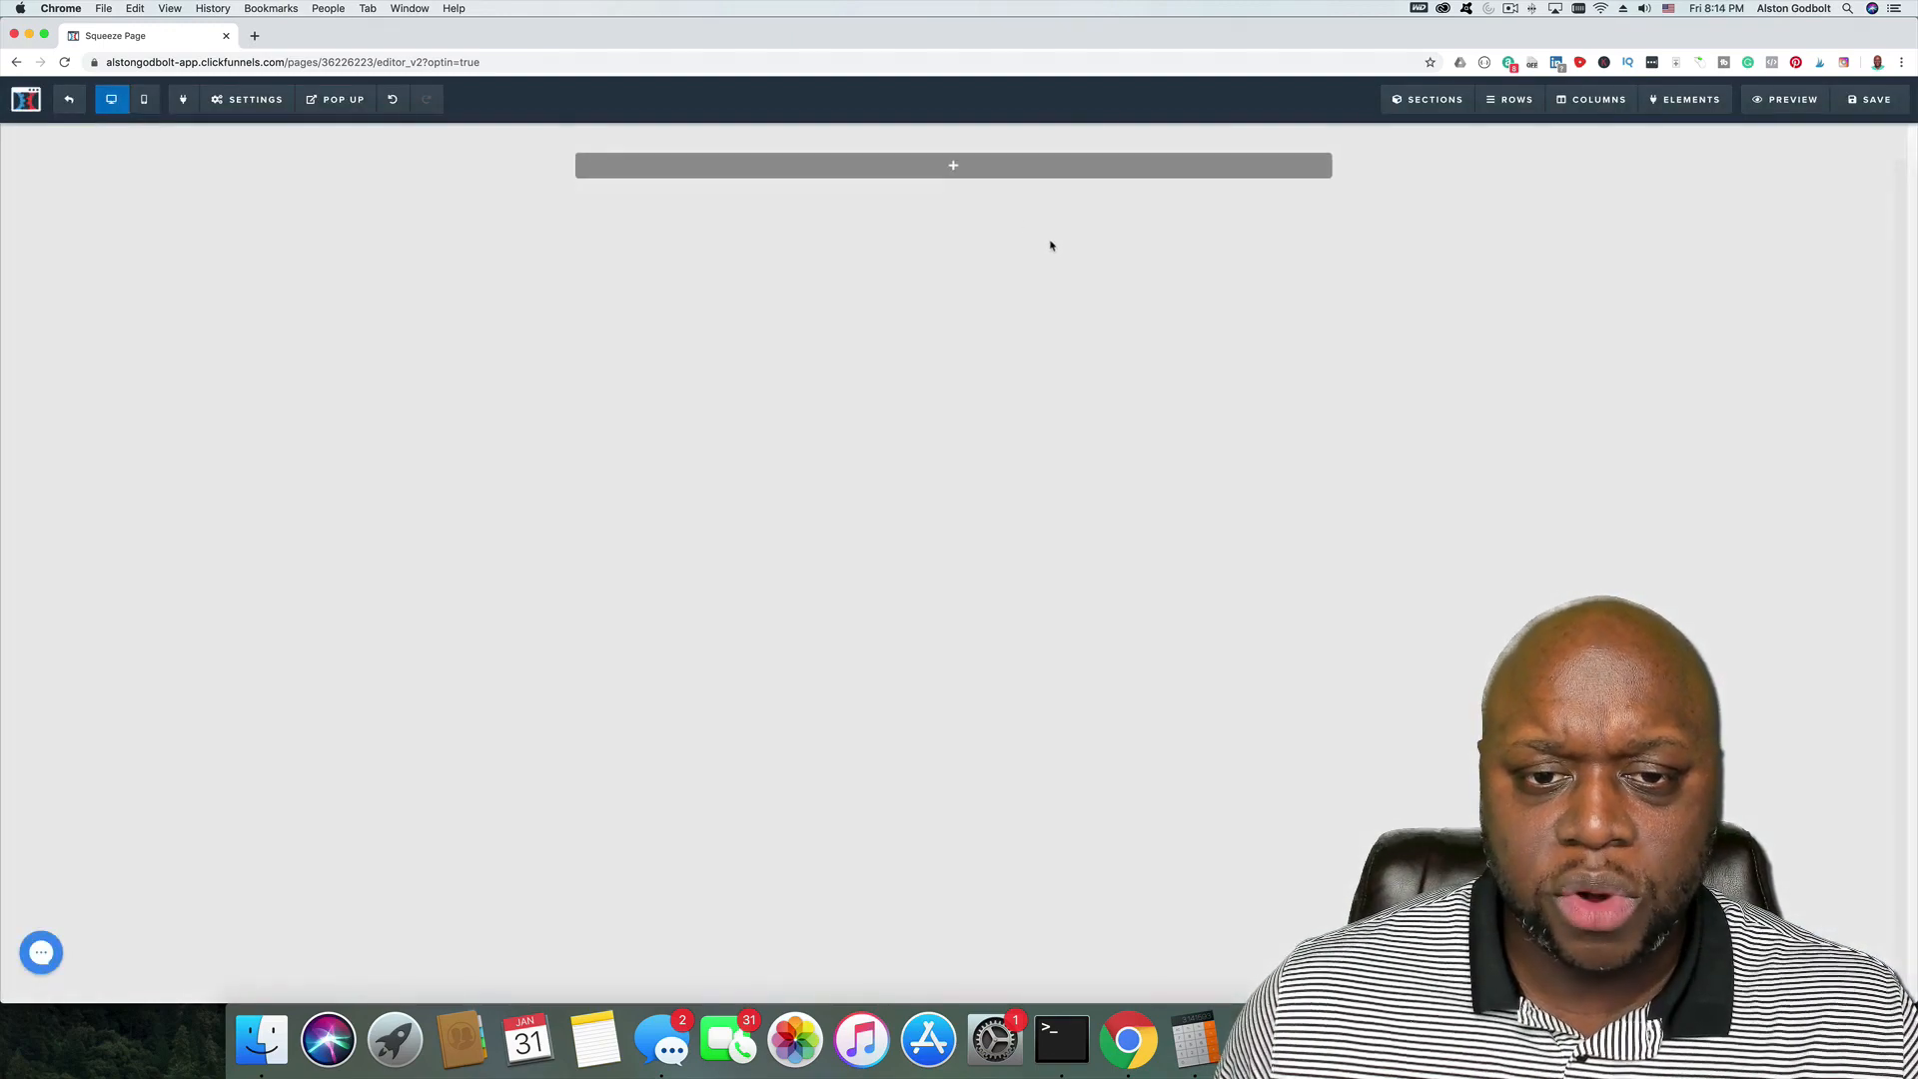
Step: Add a Headline element to the one-column row
mouse_move(956, 168)
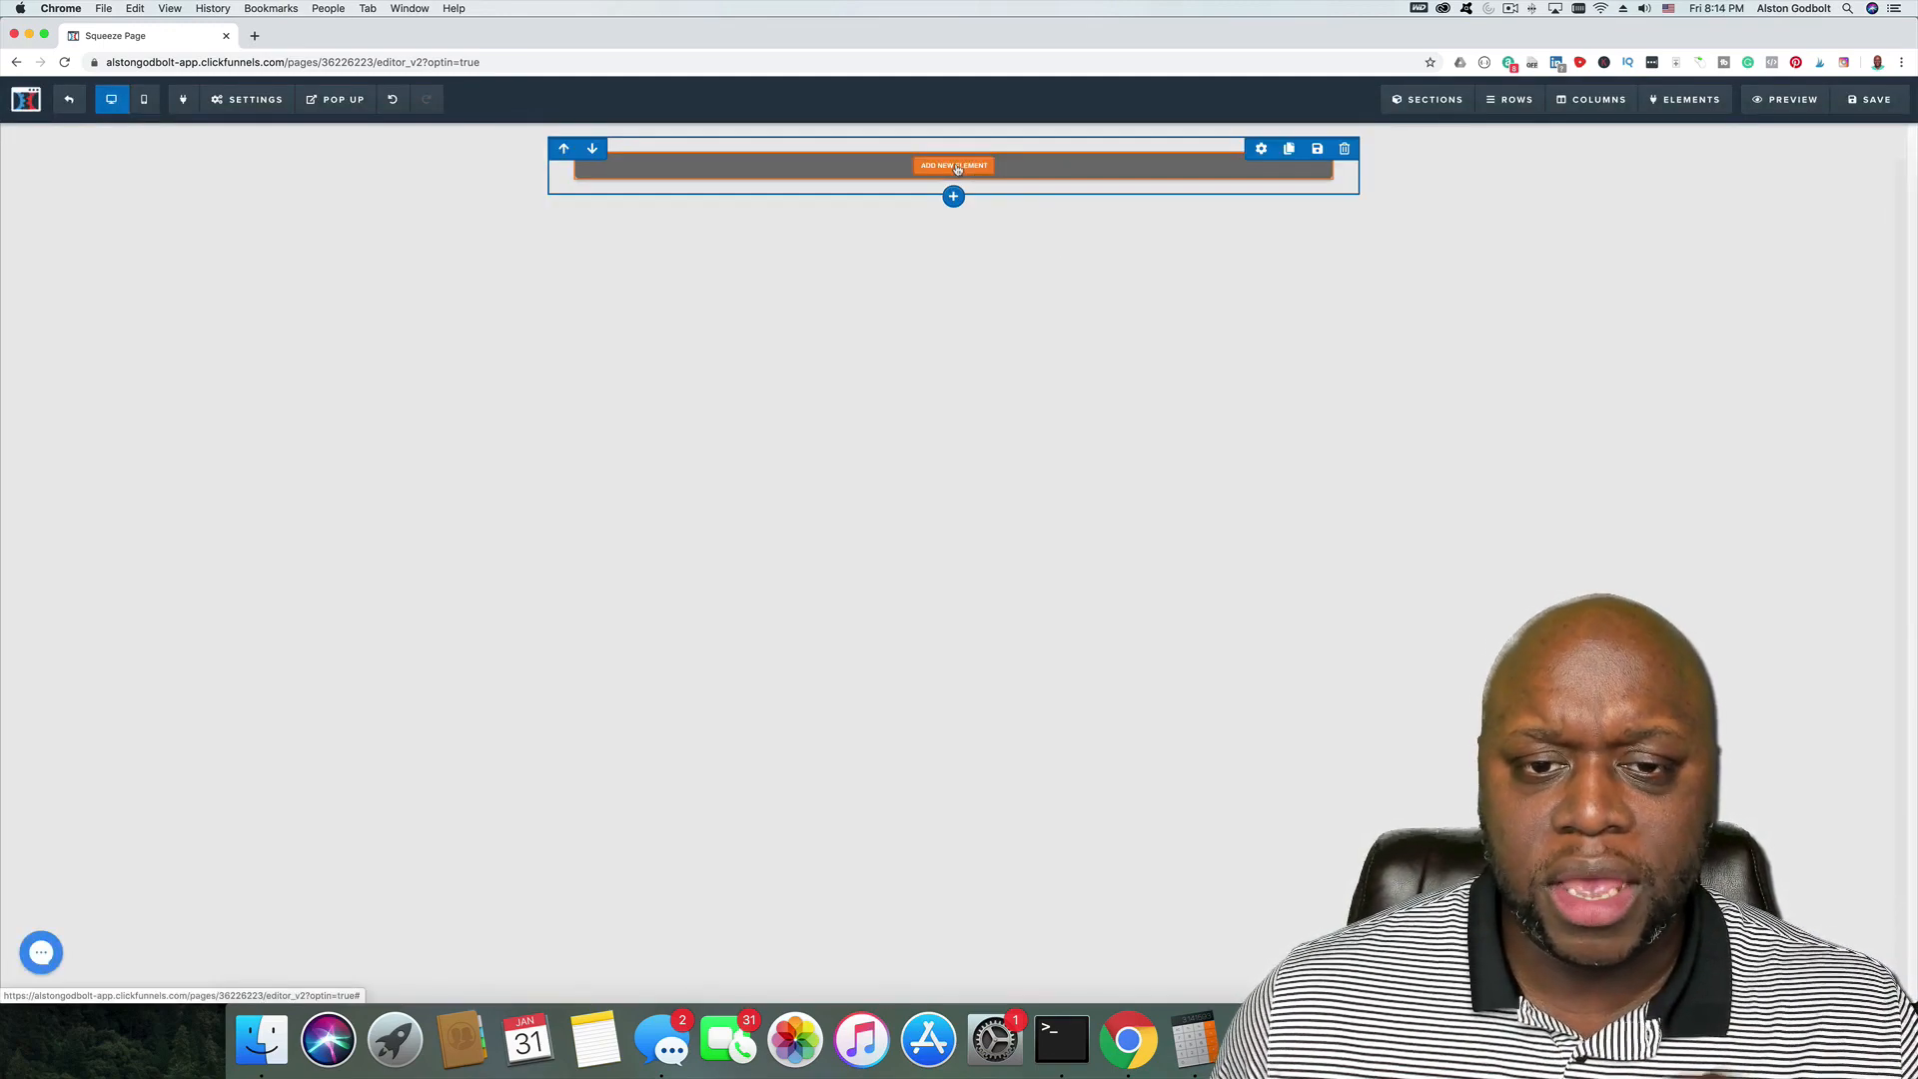
left_click(957, 170)
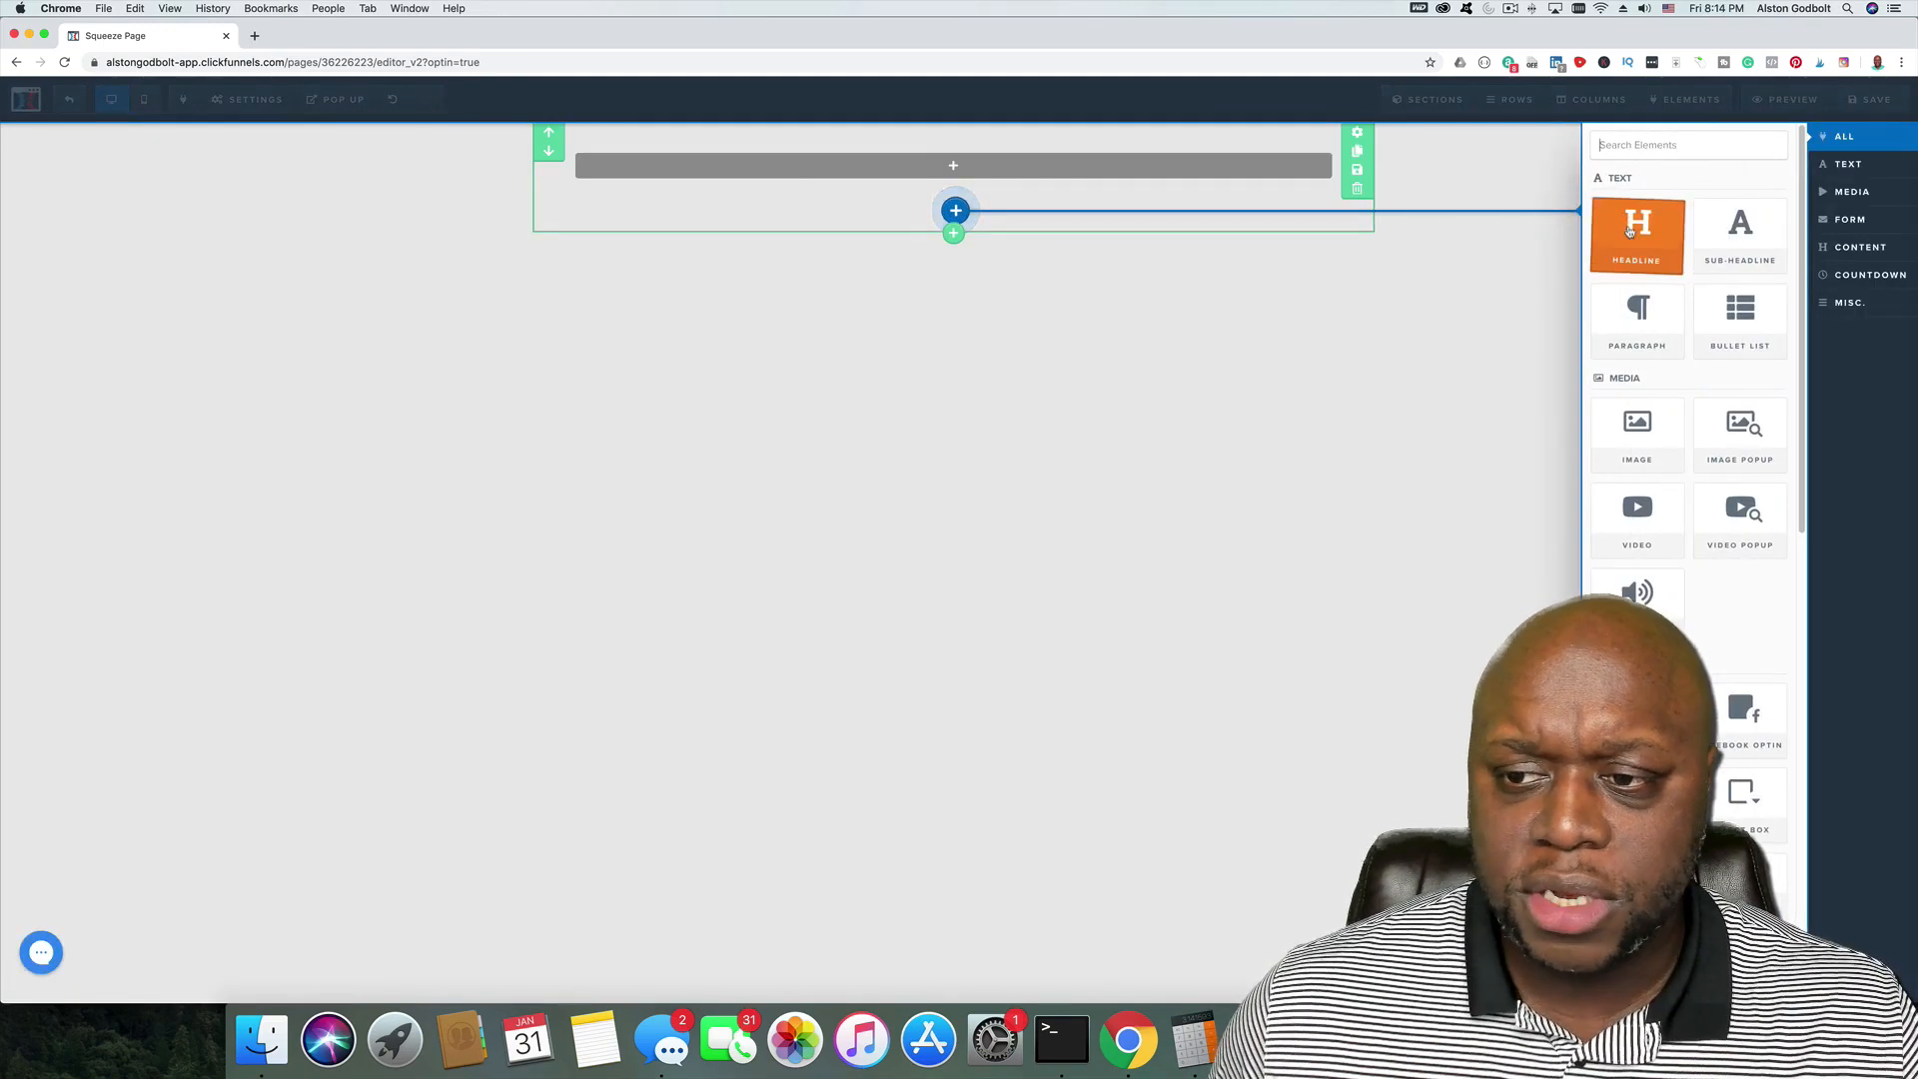
left_click(1629, 232)
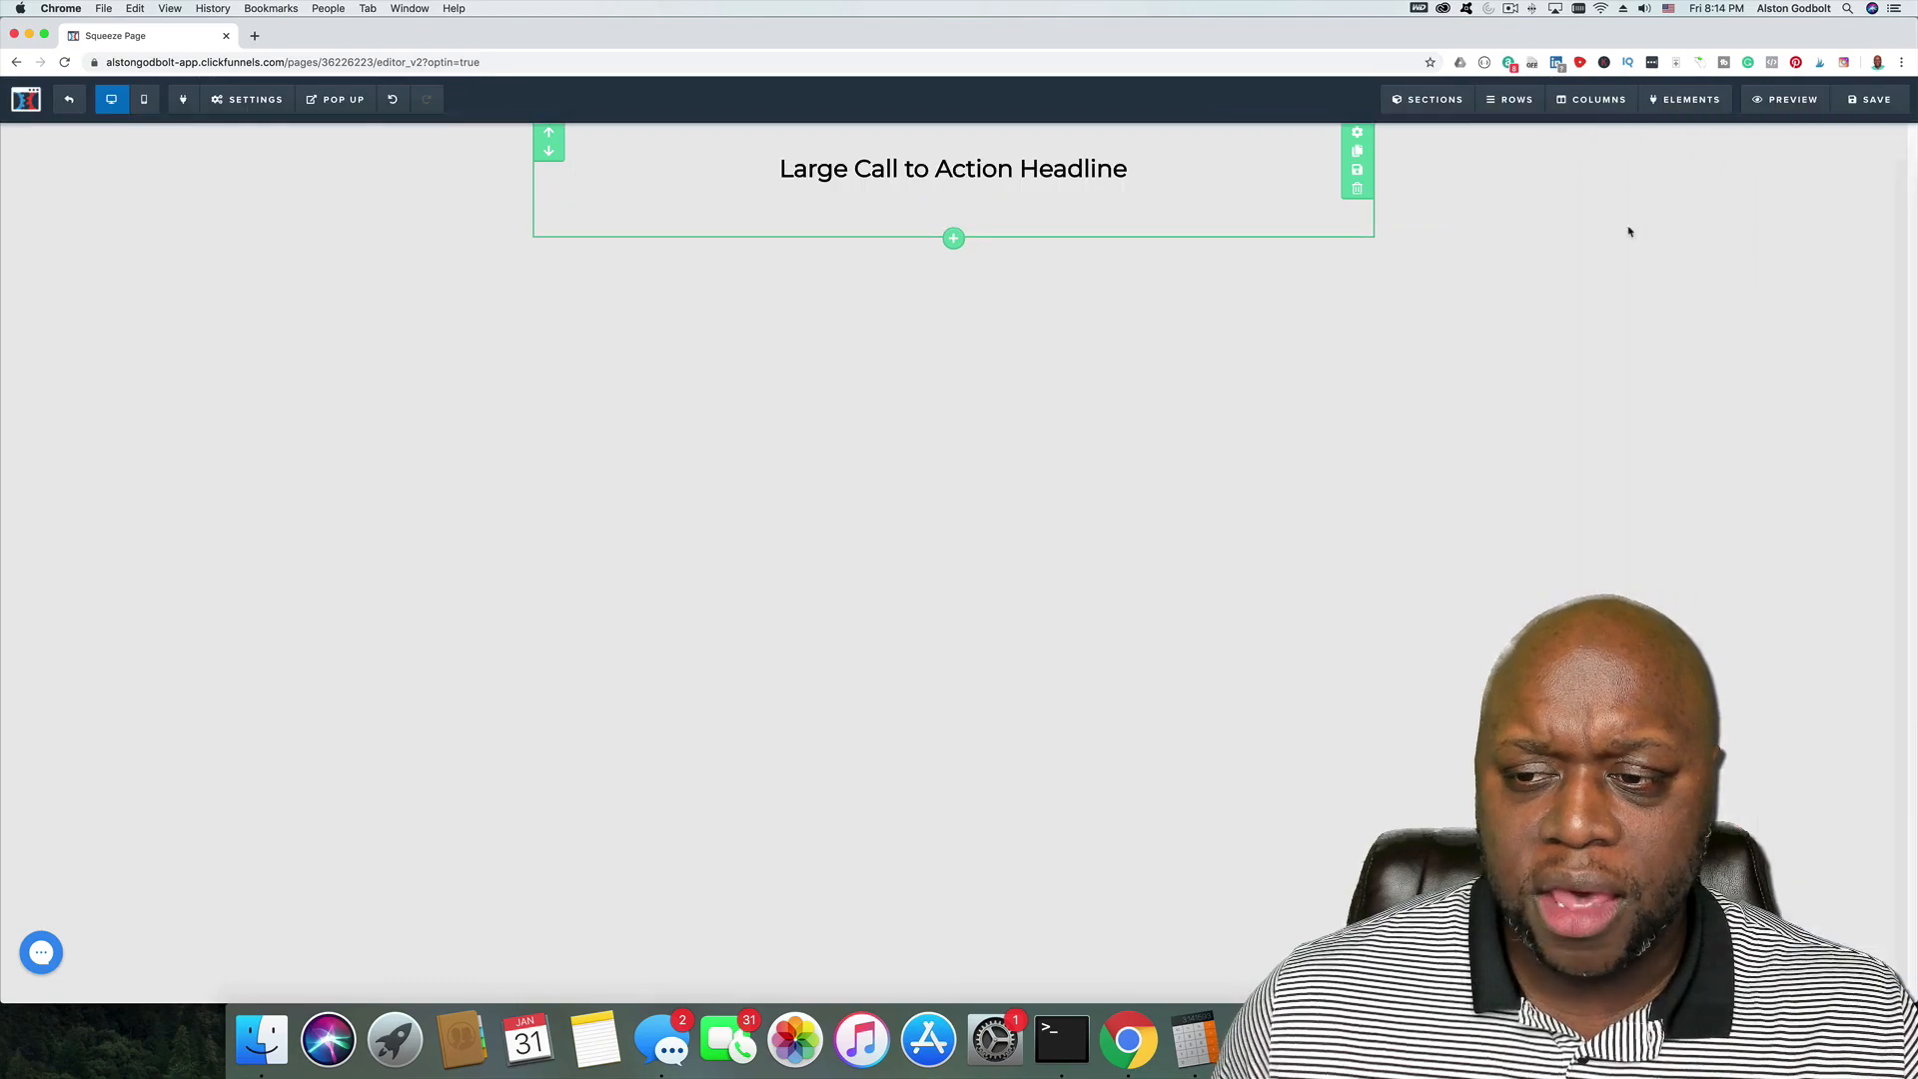
Step: Replace the placeholder headline text with "Are You Tired Of the Leaky Faucet?"
double_click(1073, 172)
triple_click(1073, 172)
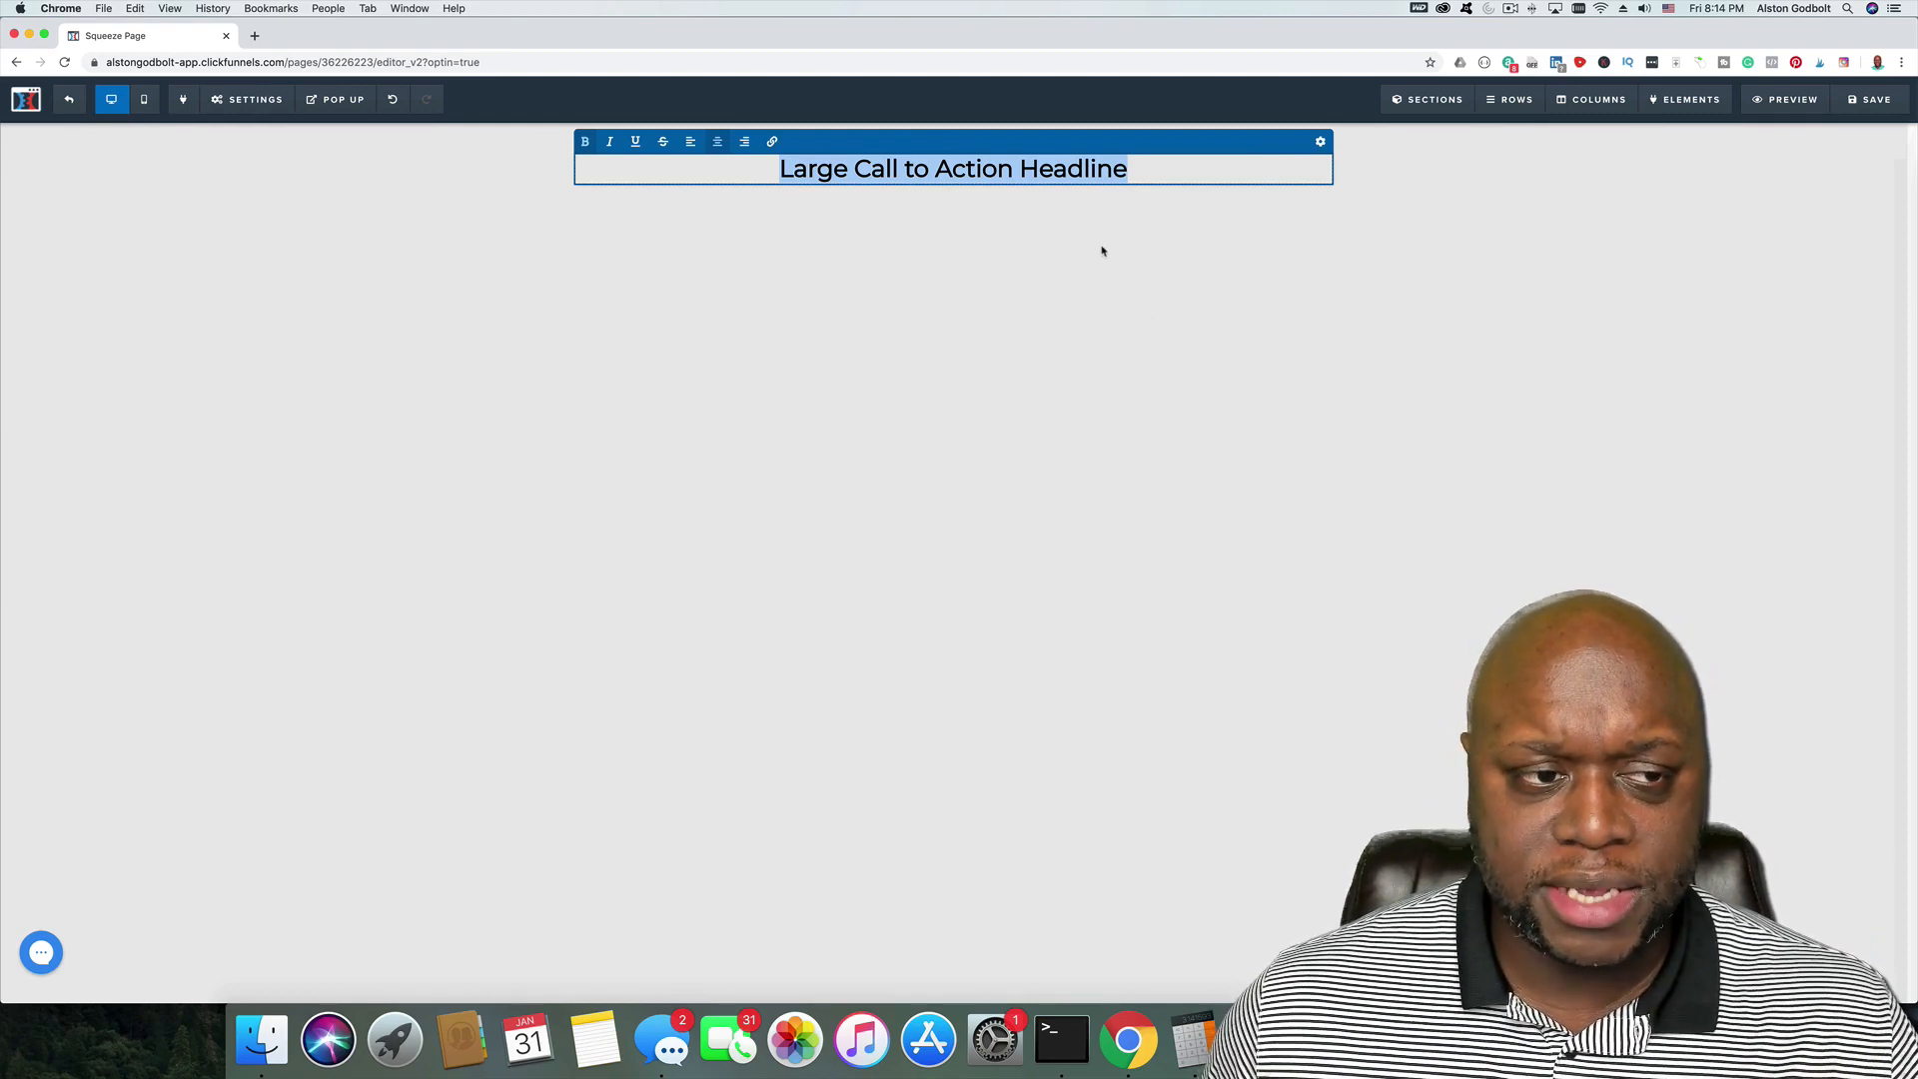
triple_click(1112, 169)
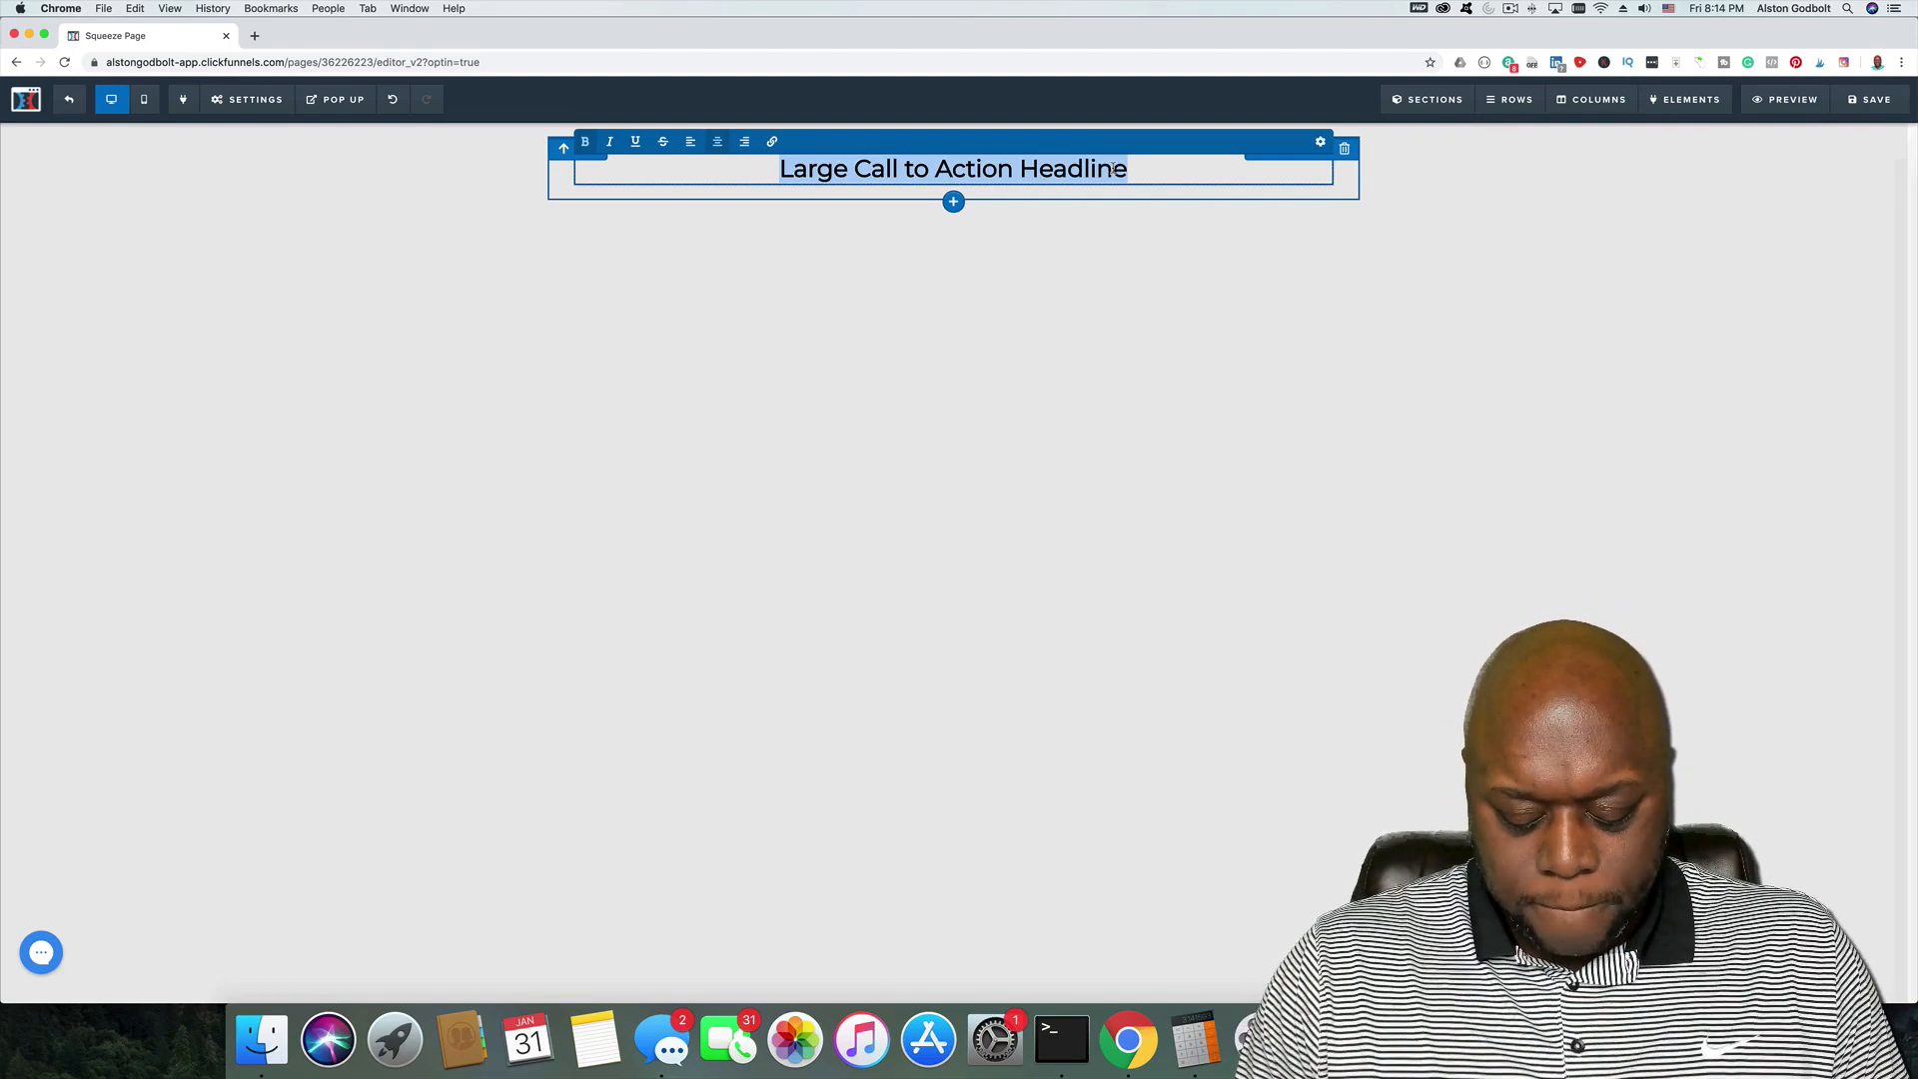
type("Are ")
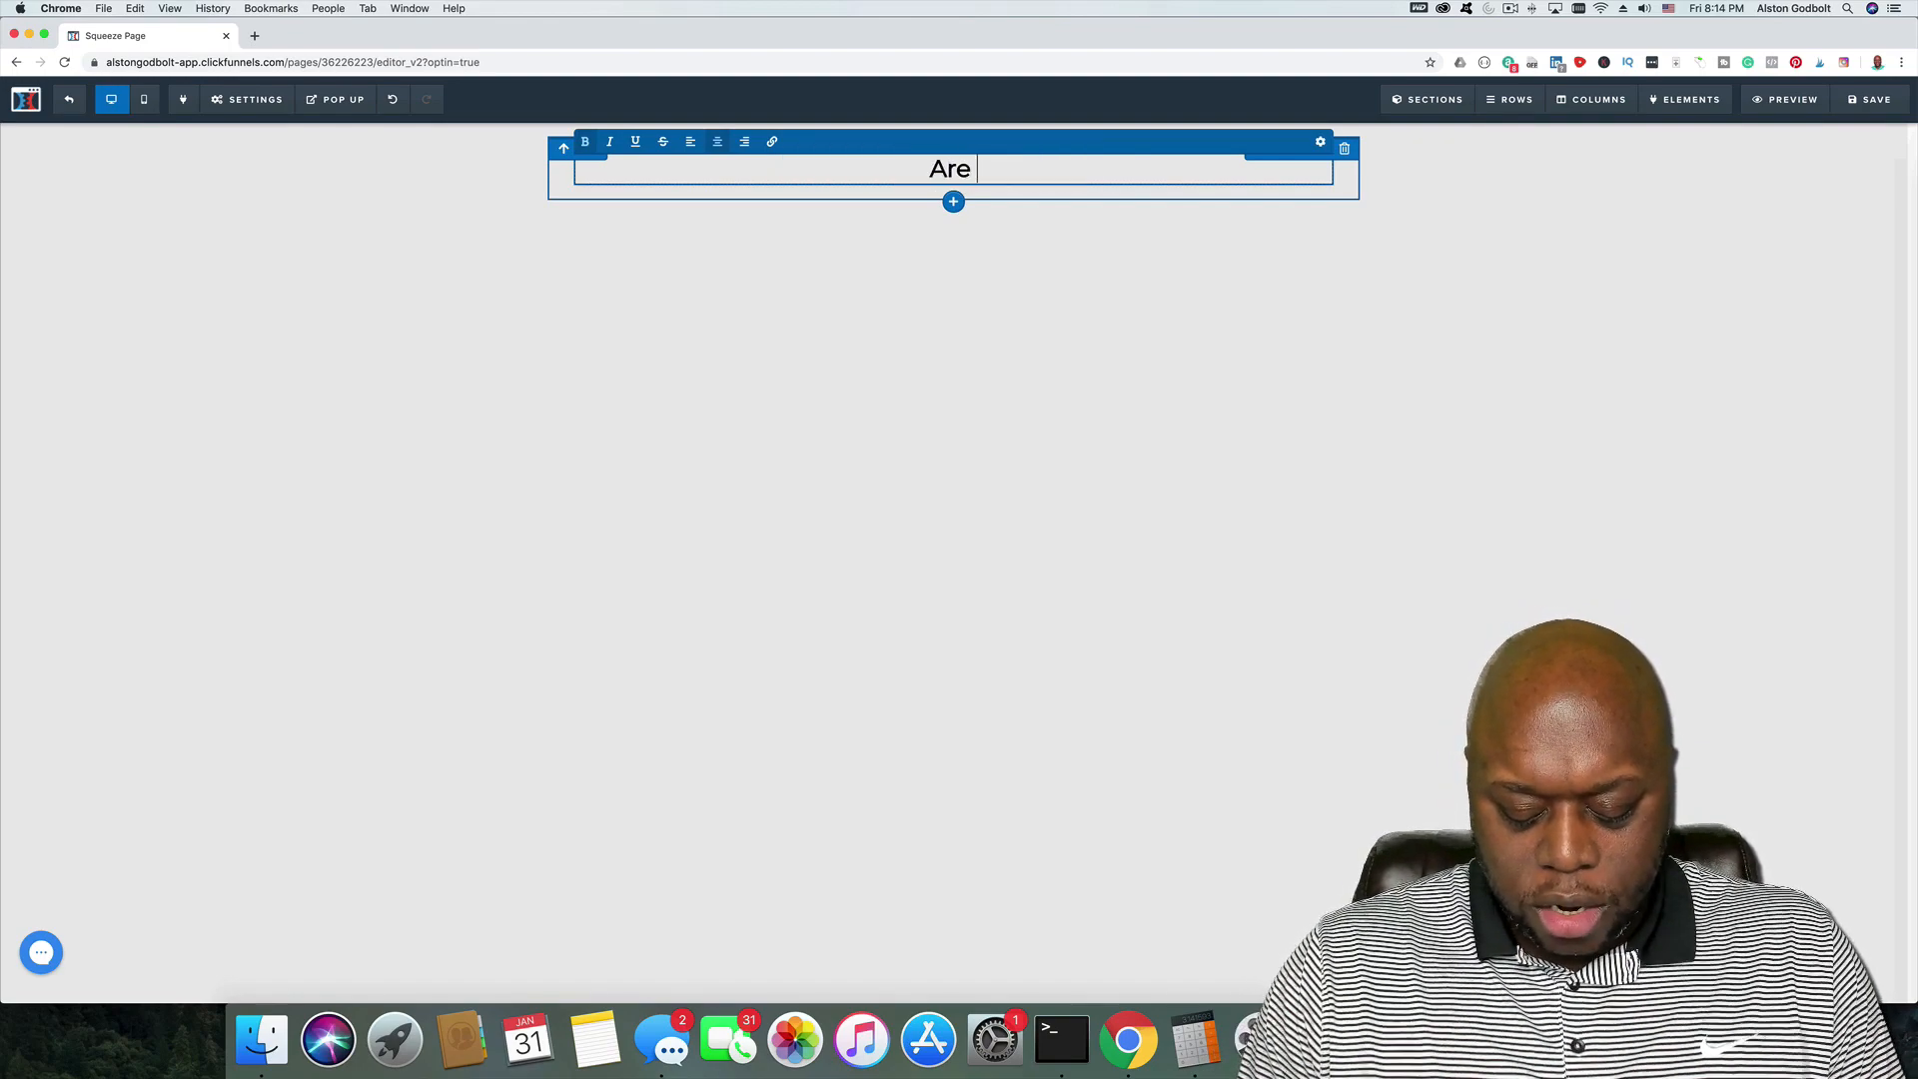
type("You T")
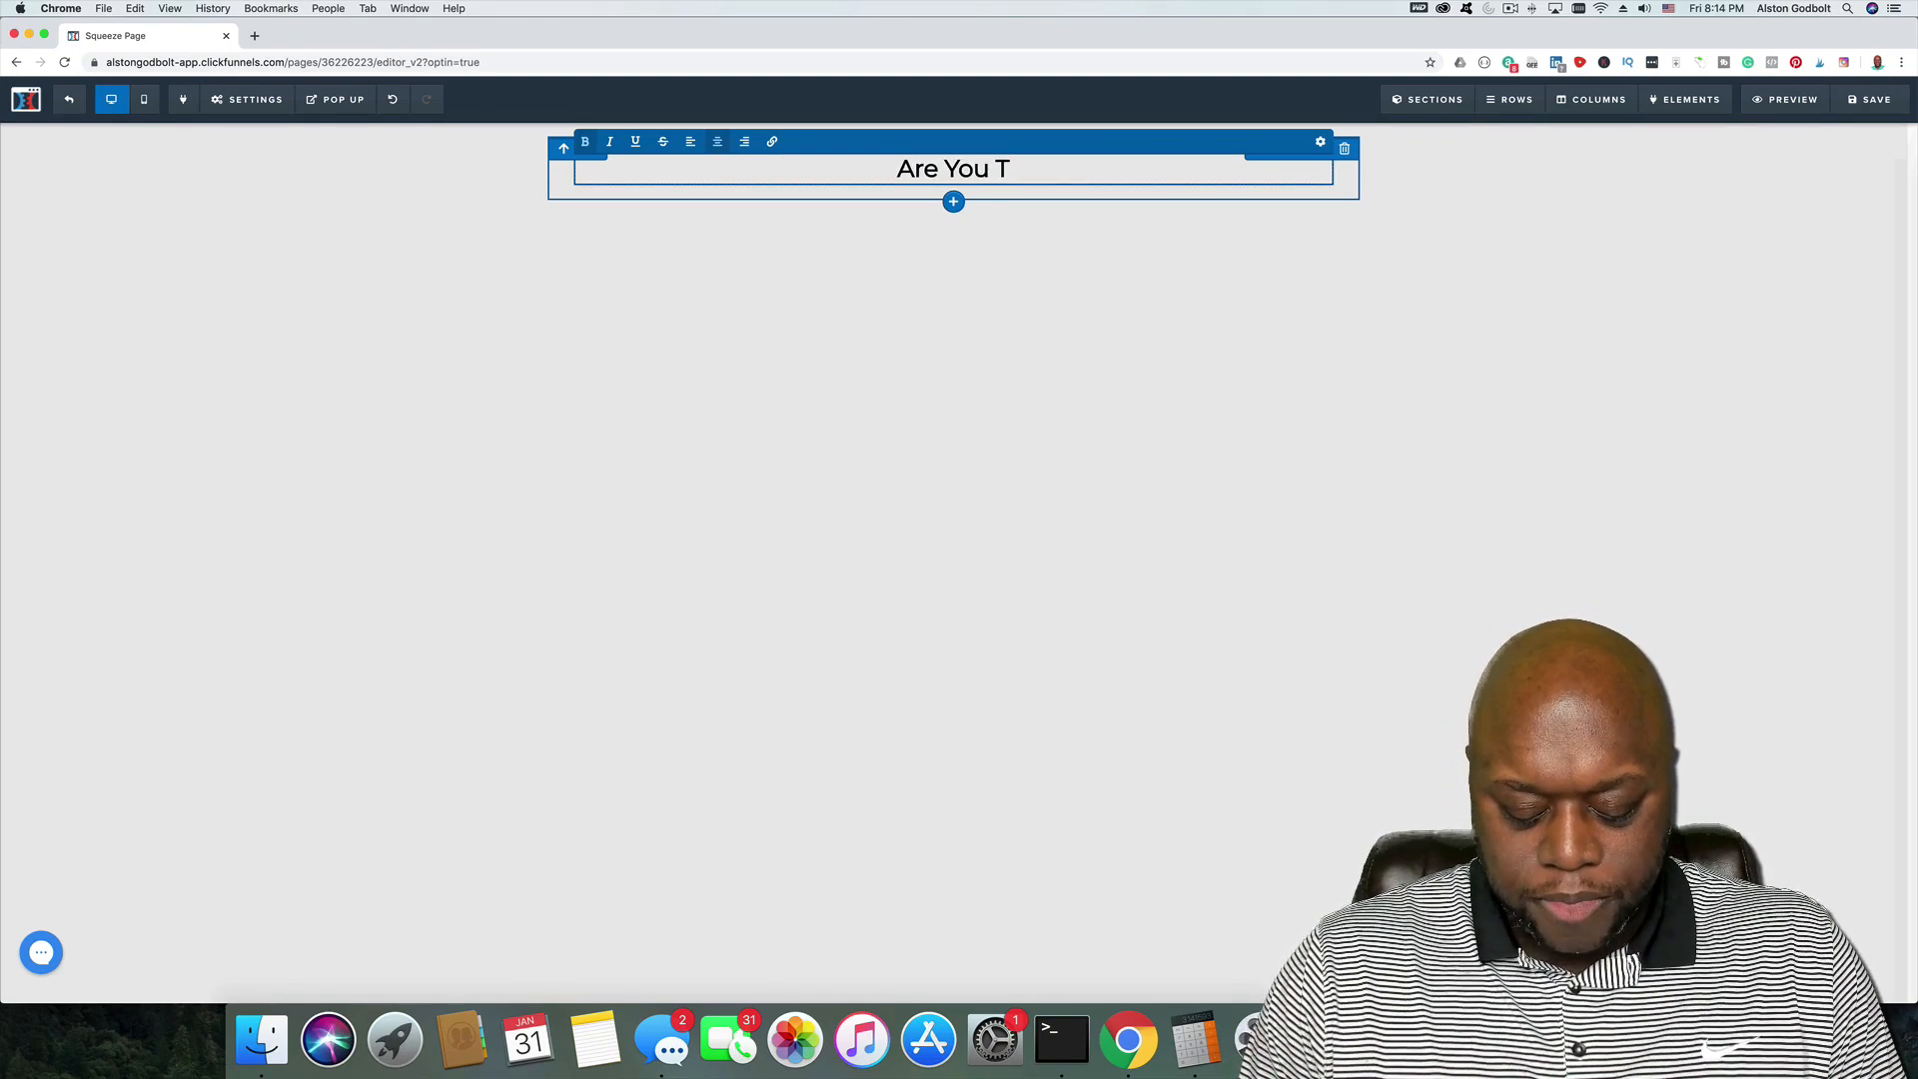
type("ired of")
key("BackSpace")
key("BackSpace")
key("BackSpace")
type("Of the Leaky Faucet?")
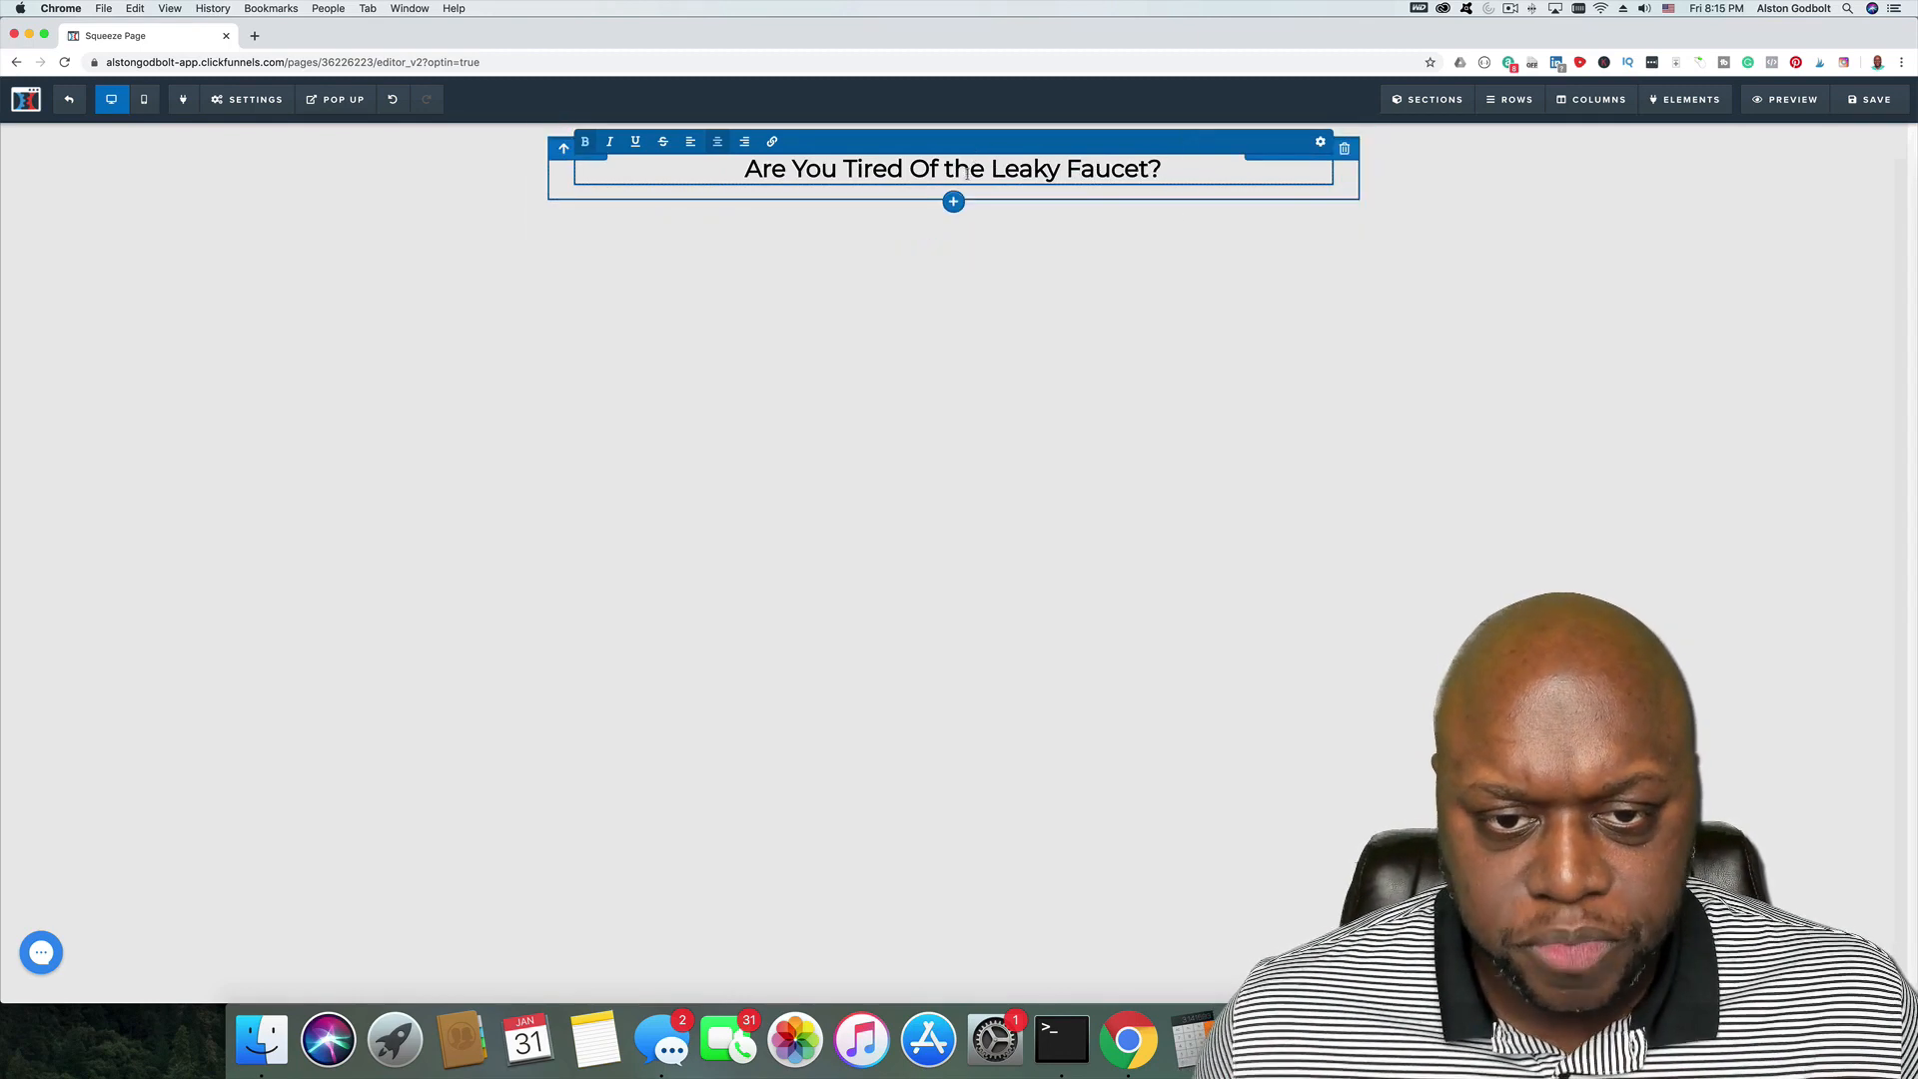
left_click(1183, 354)
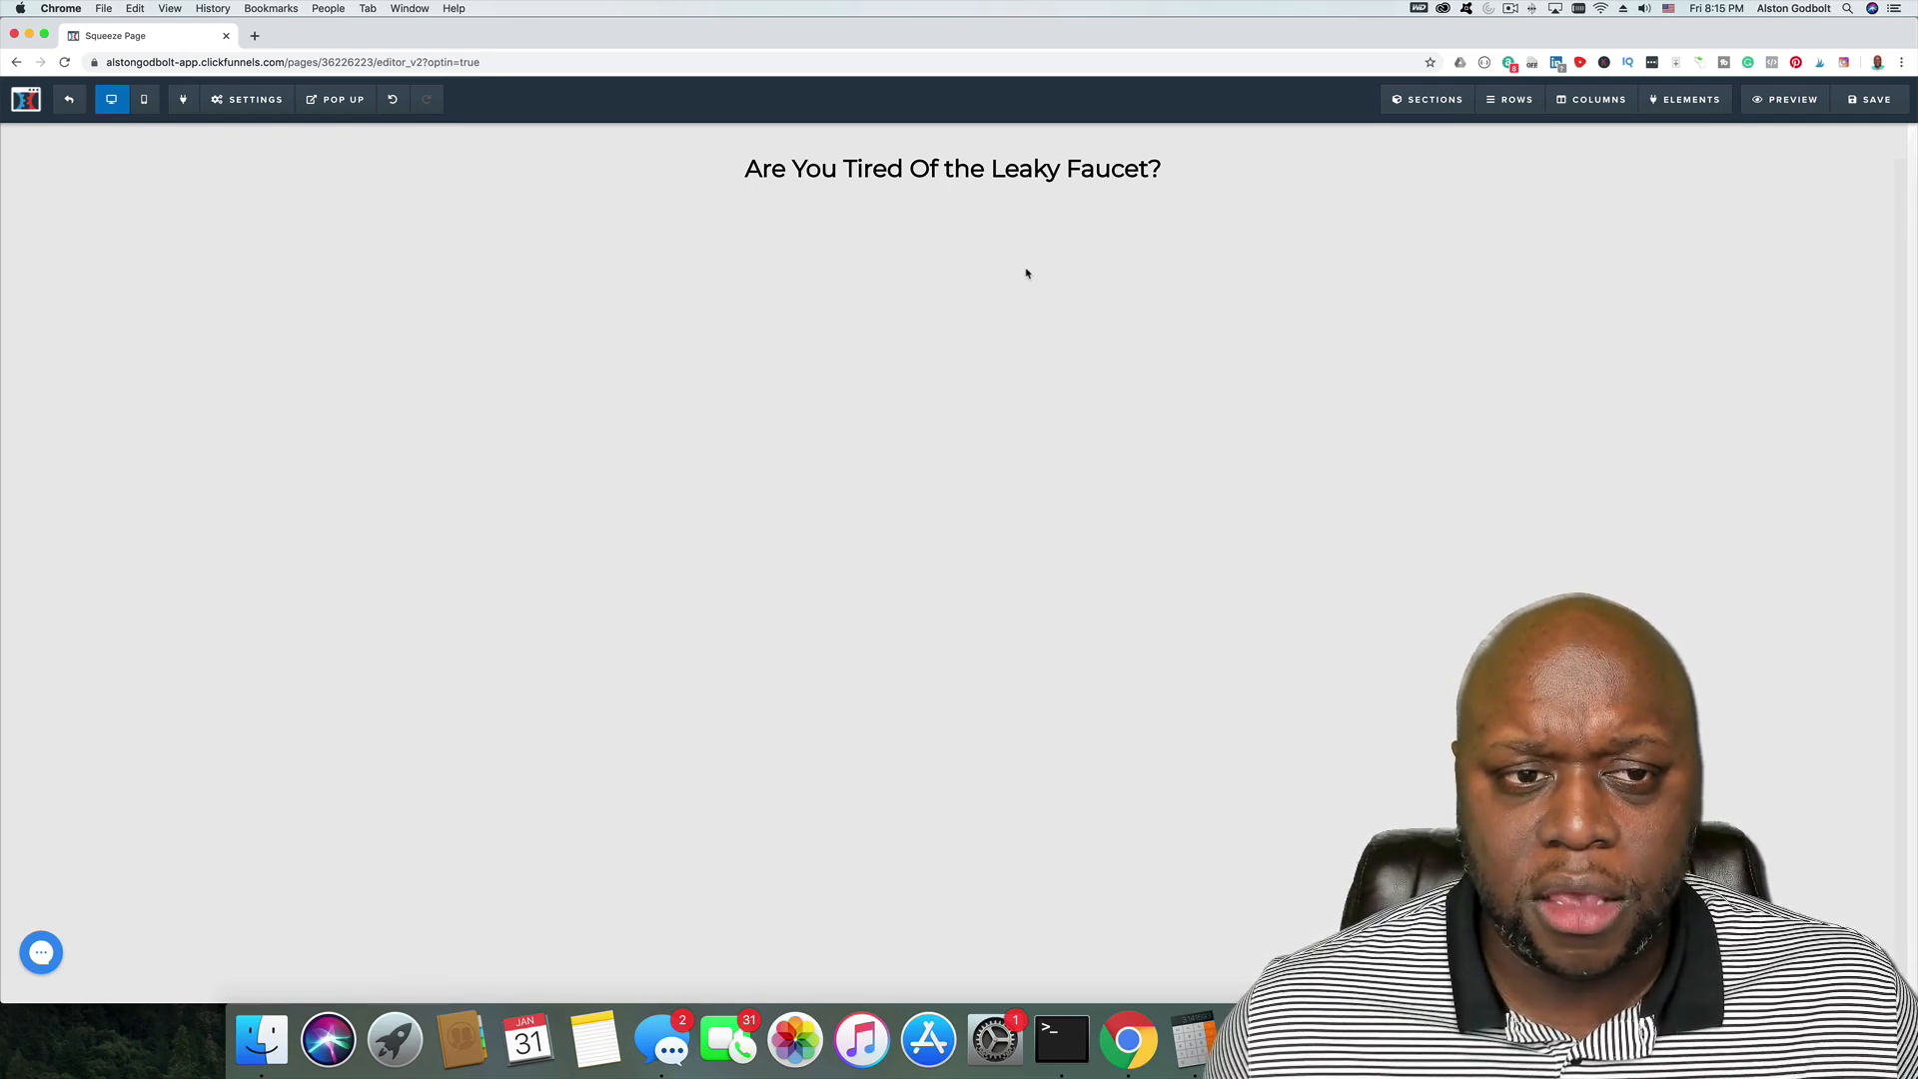
Step: Search Google for "plummer near me" in a new browser tab
left_click(255, 35)
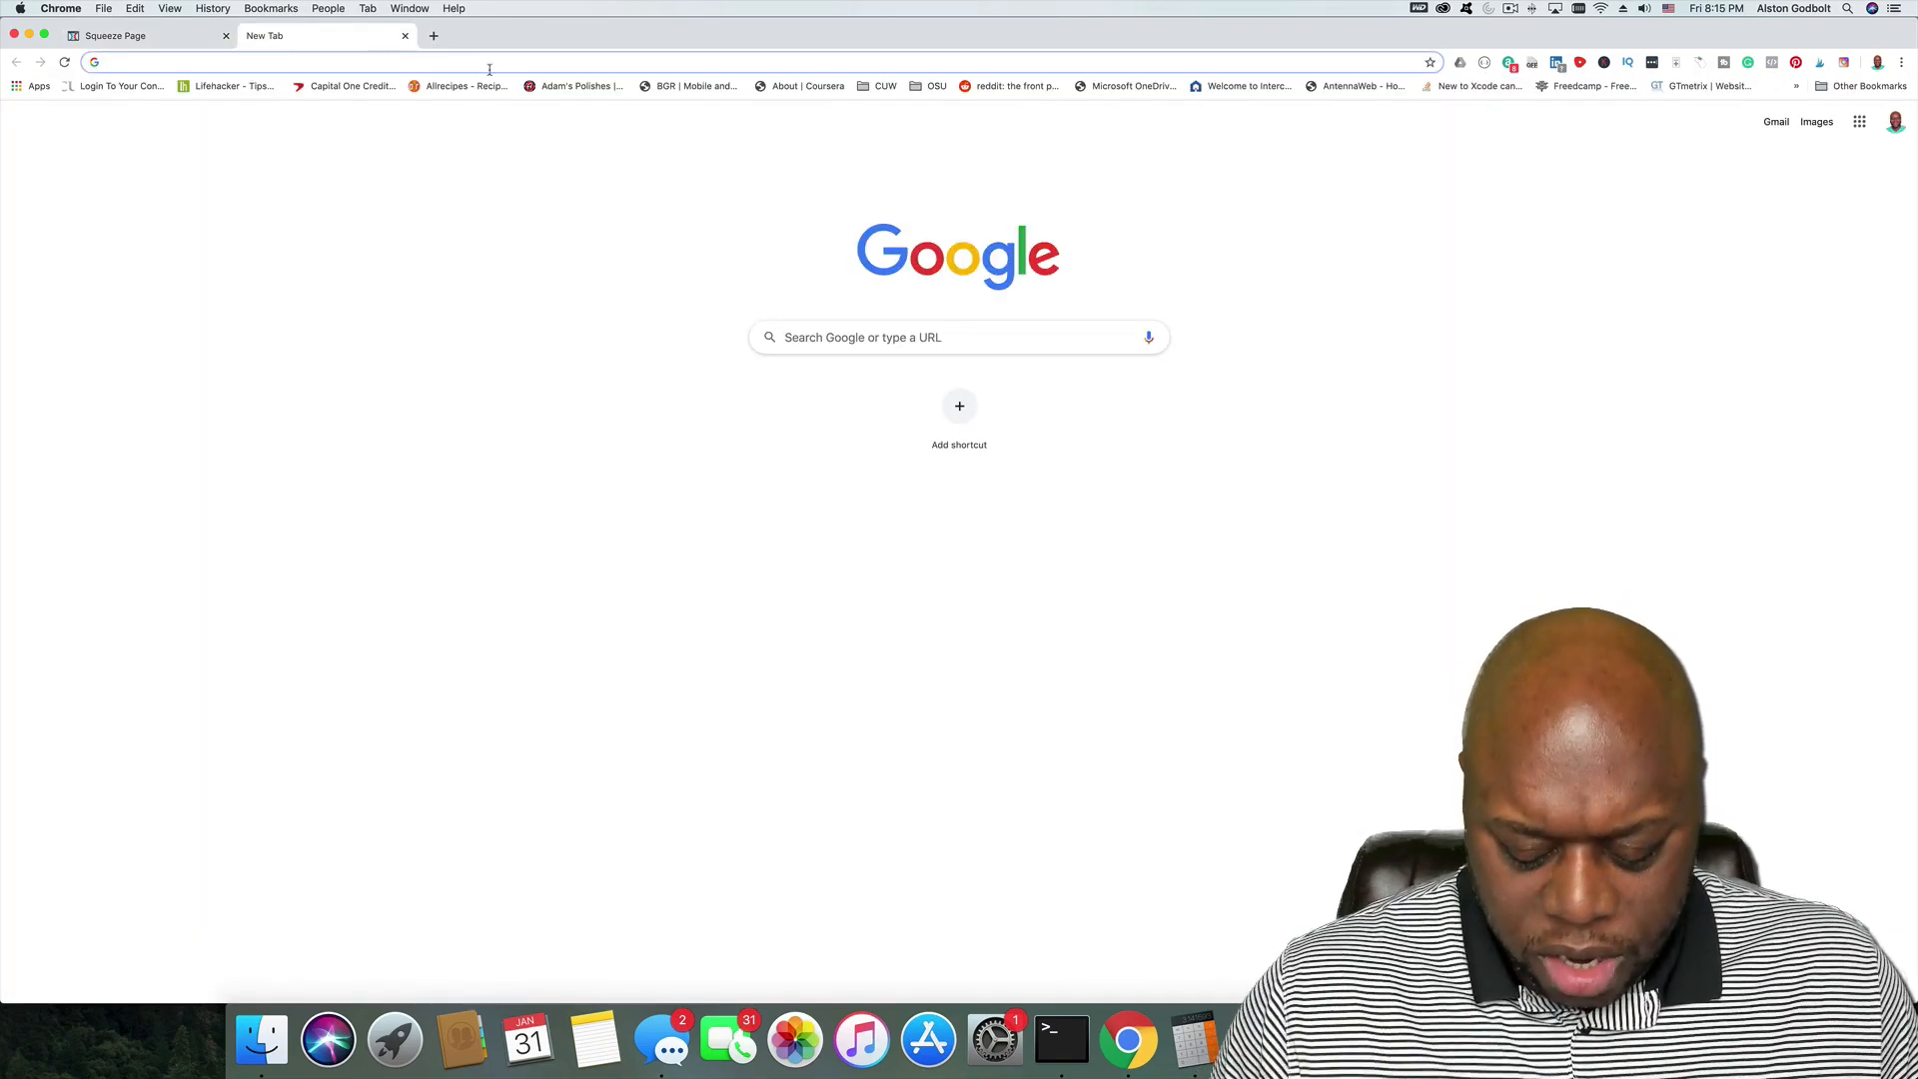
type("plummer")
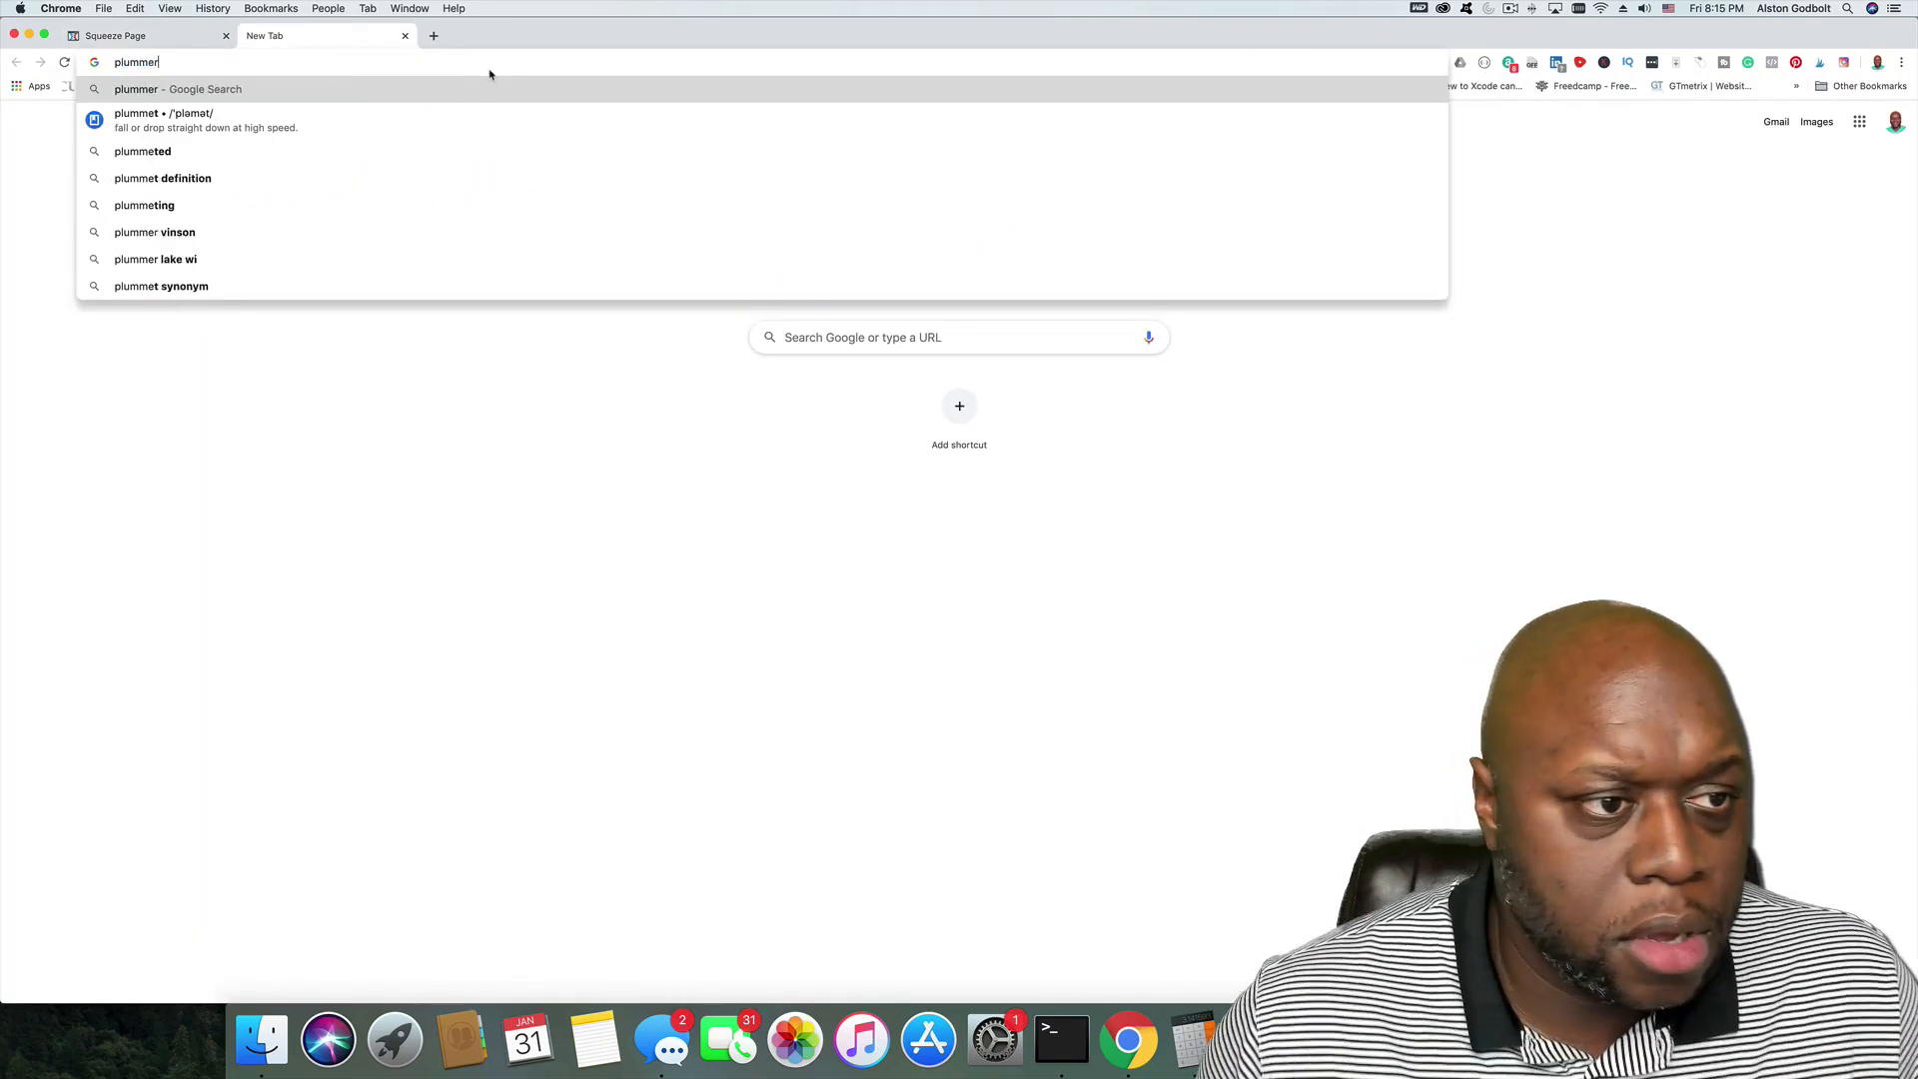
type(" near ")
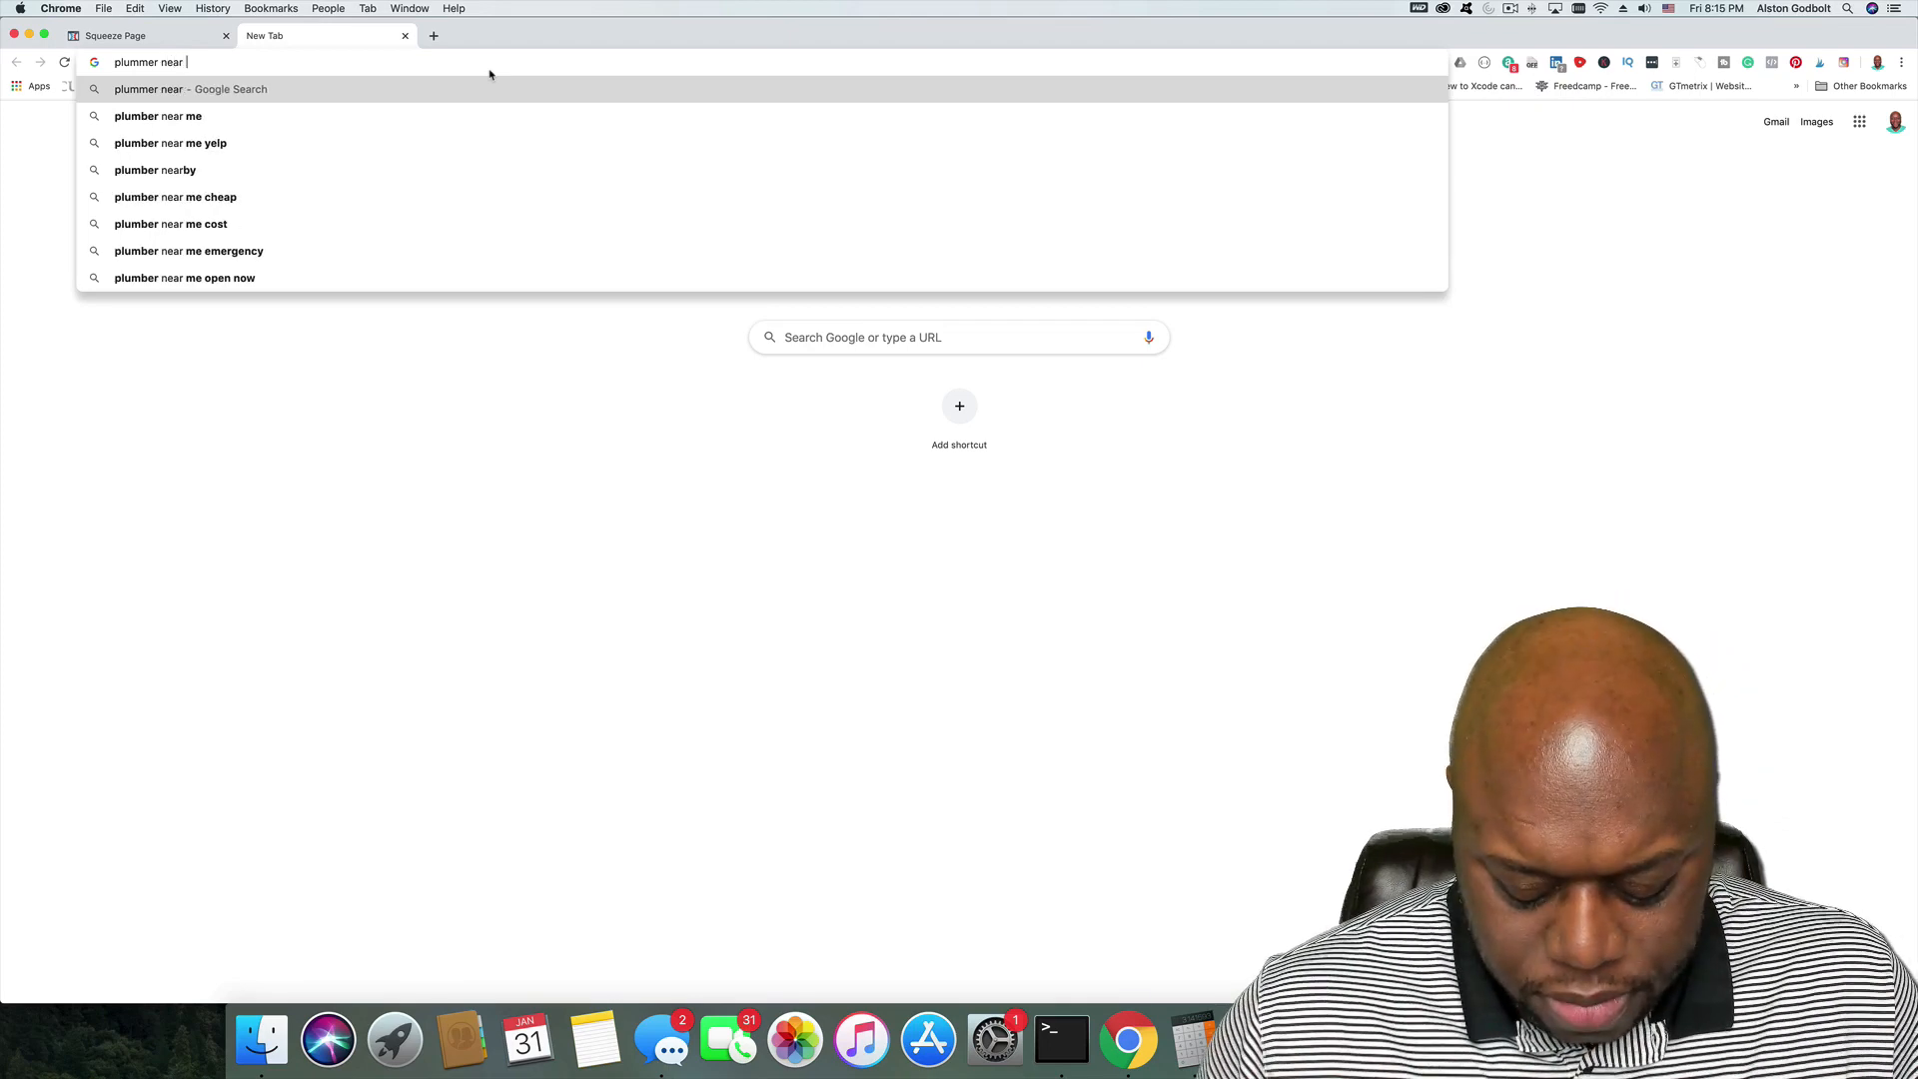
type("me")
key("Return")
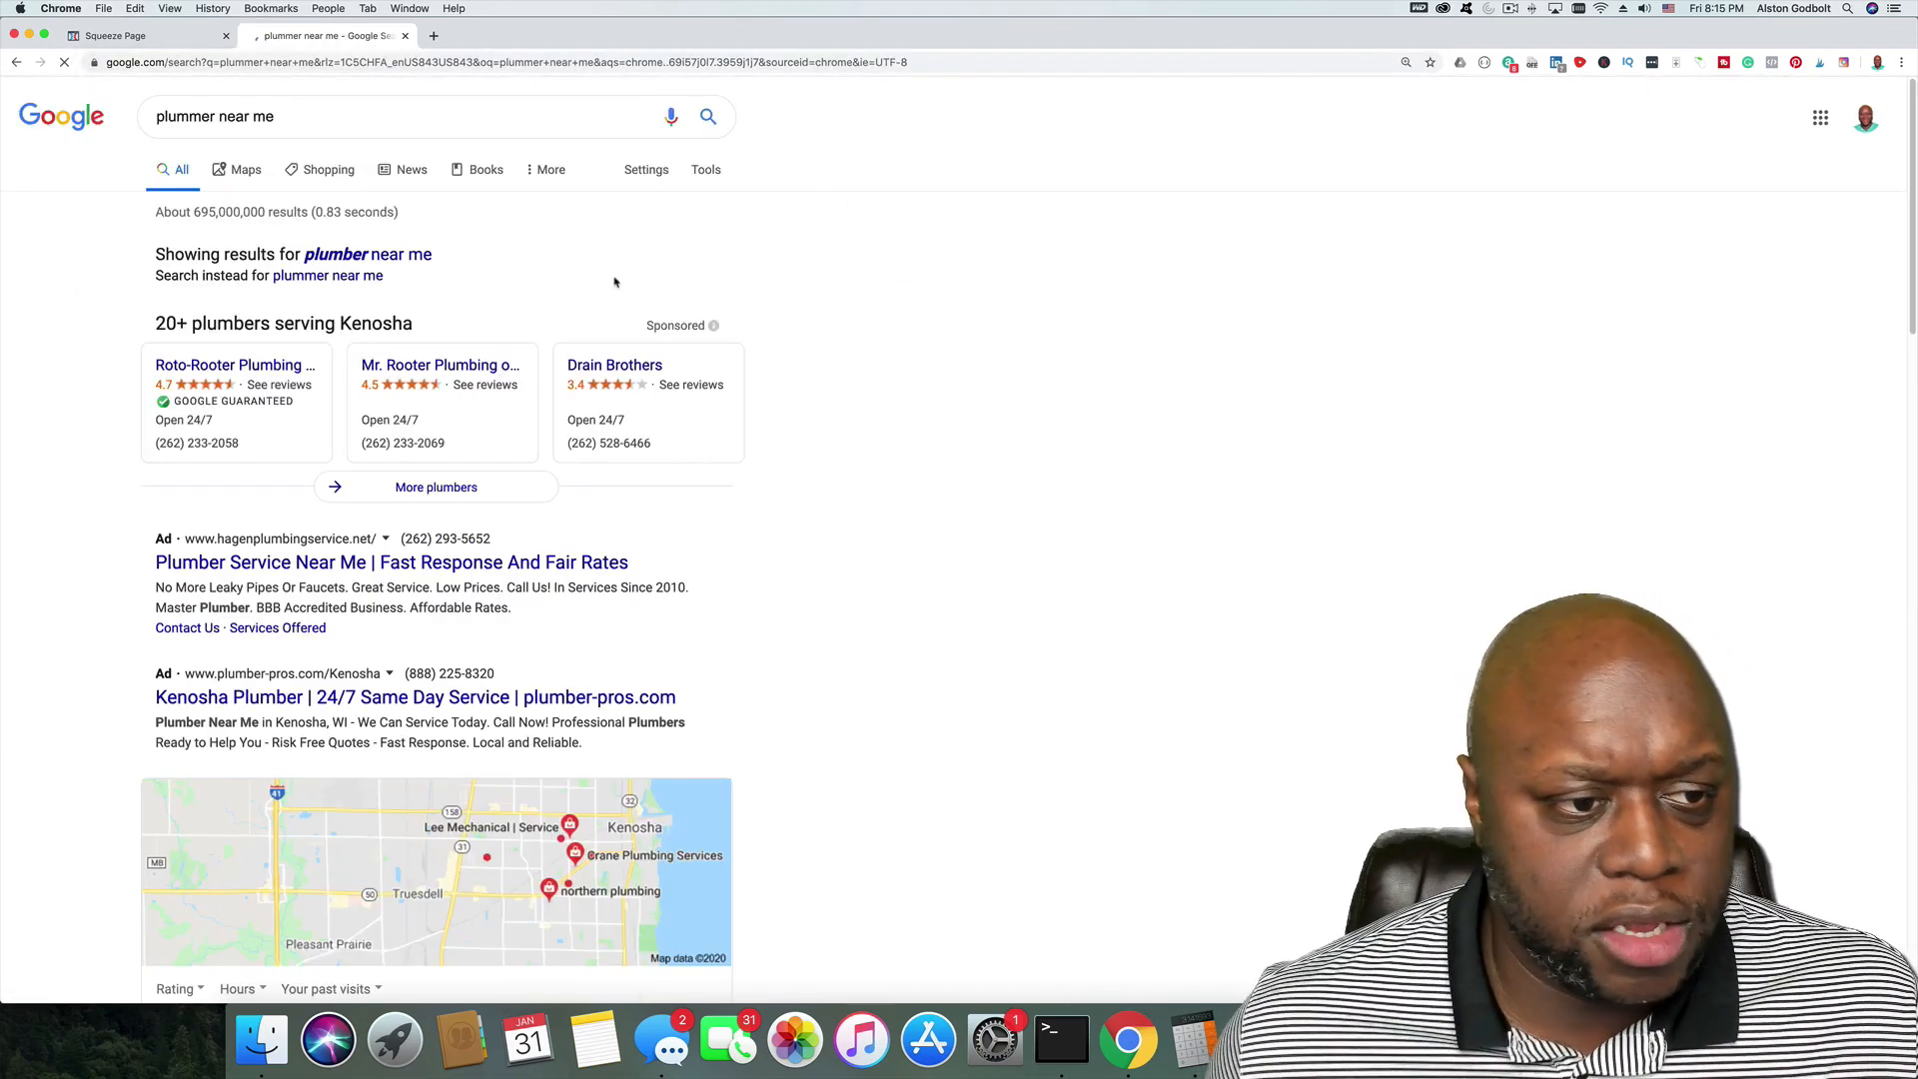
Step: Examine the Hagen Plumbing Service website and the "crane plumbing kenosha" results, returning to the original search results
left_click(394, 565)
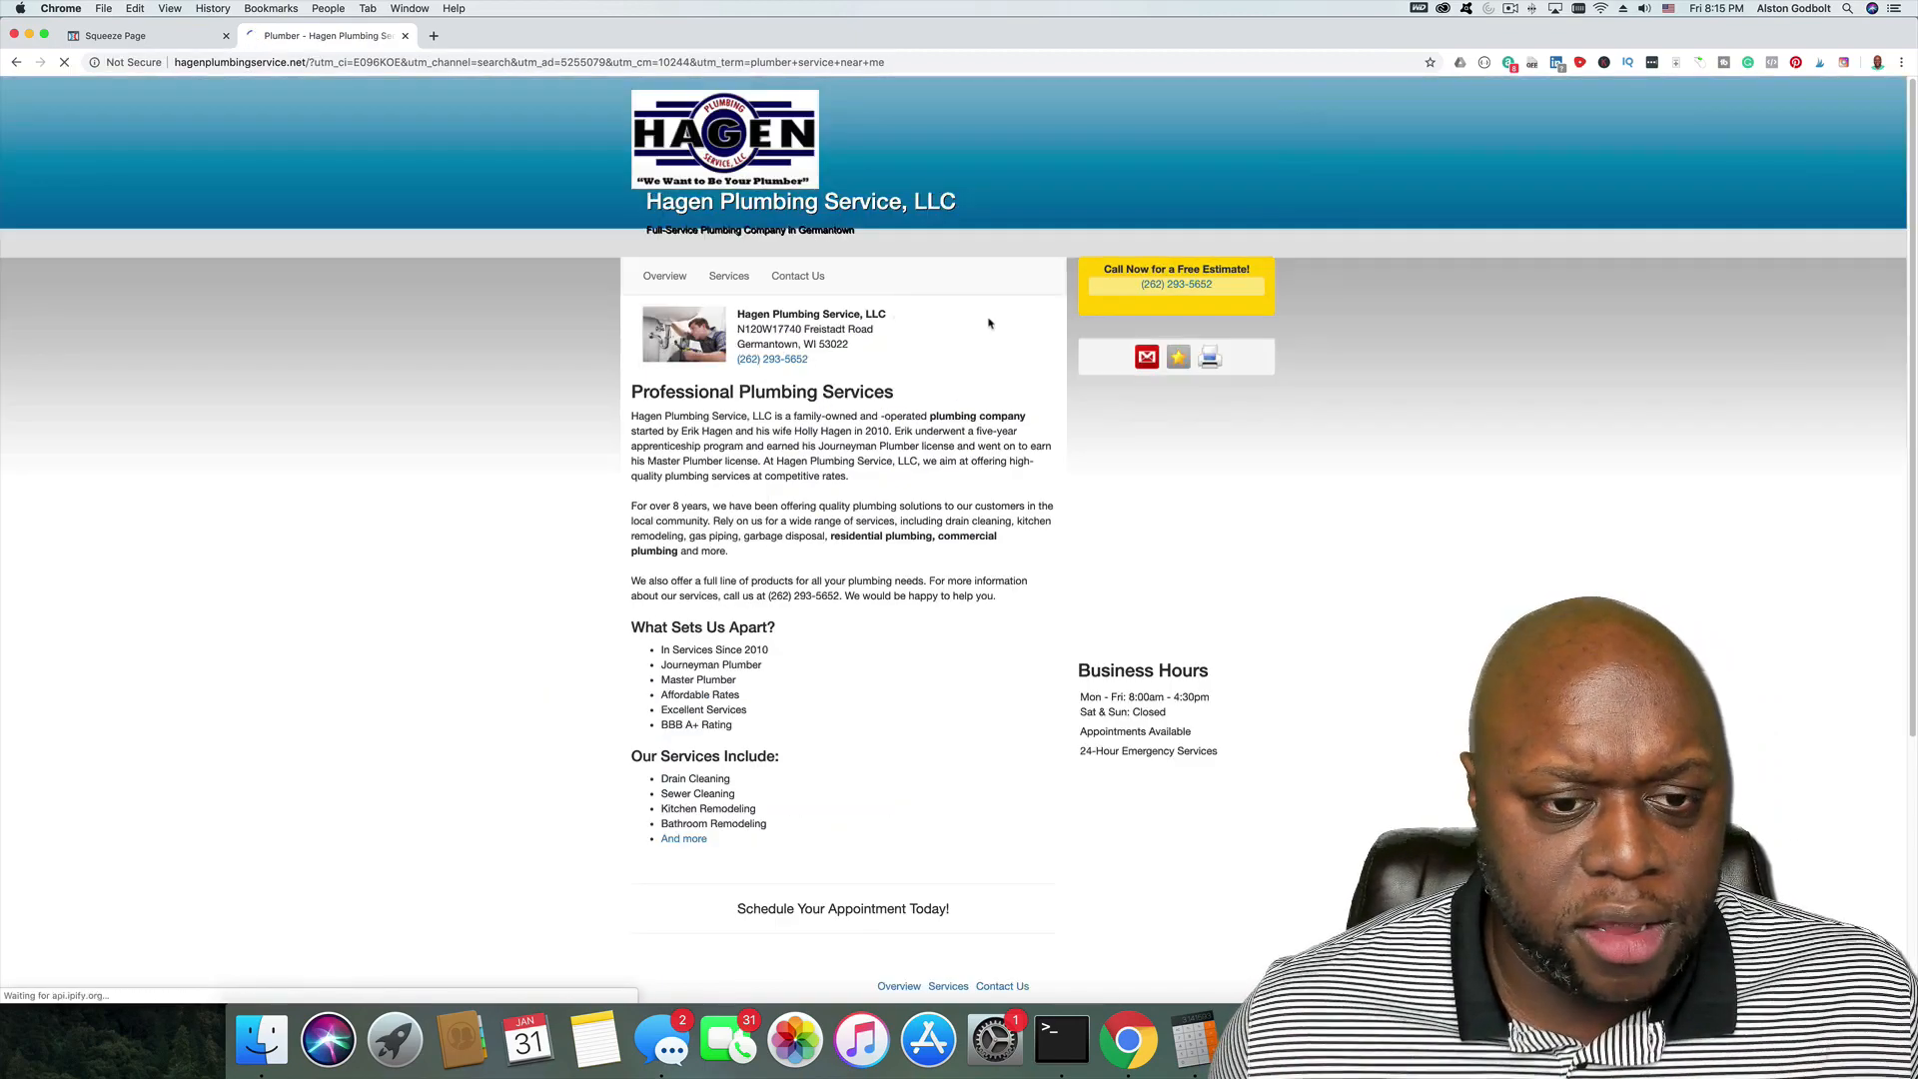
scroll(647, 676, "down", 1)
scroll(309, 182, "up", 1)
left_click(16, 62)
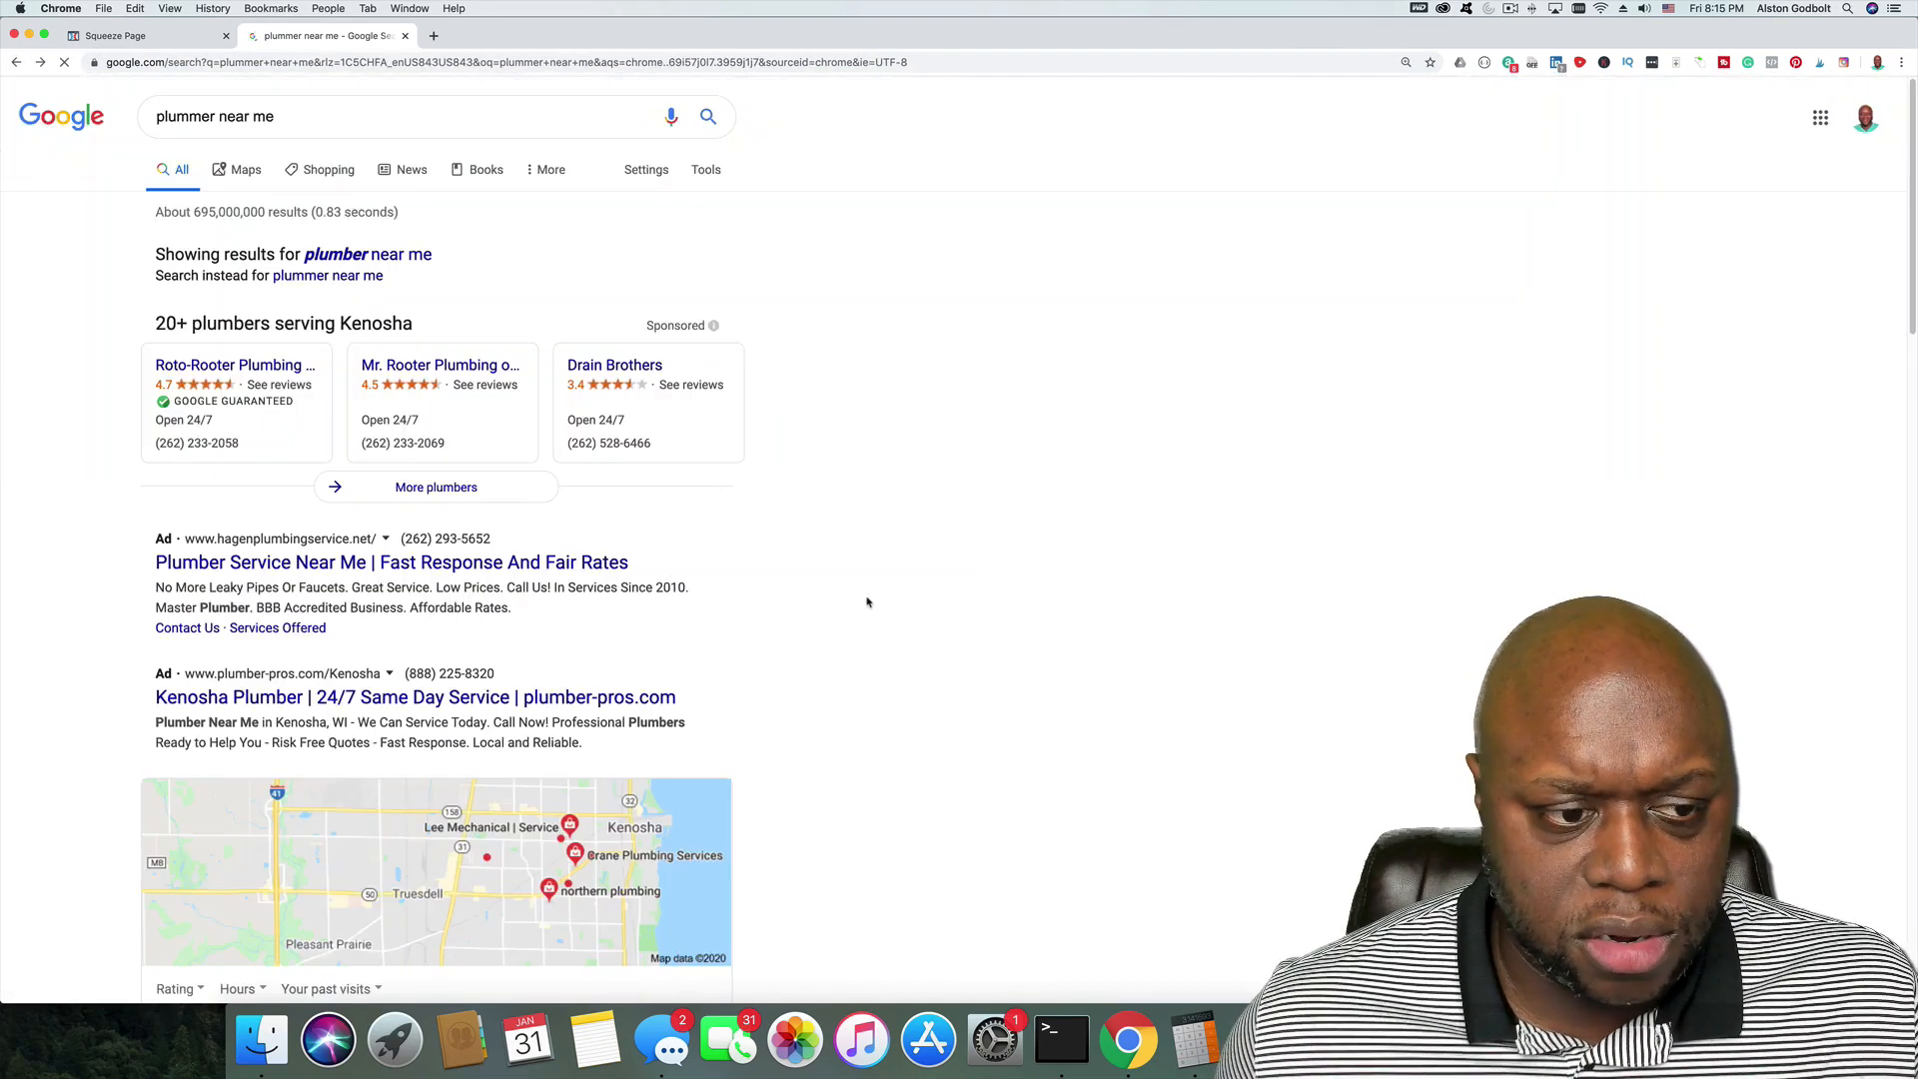
left_click(325, 715)
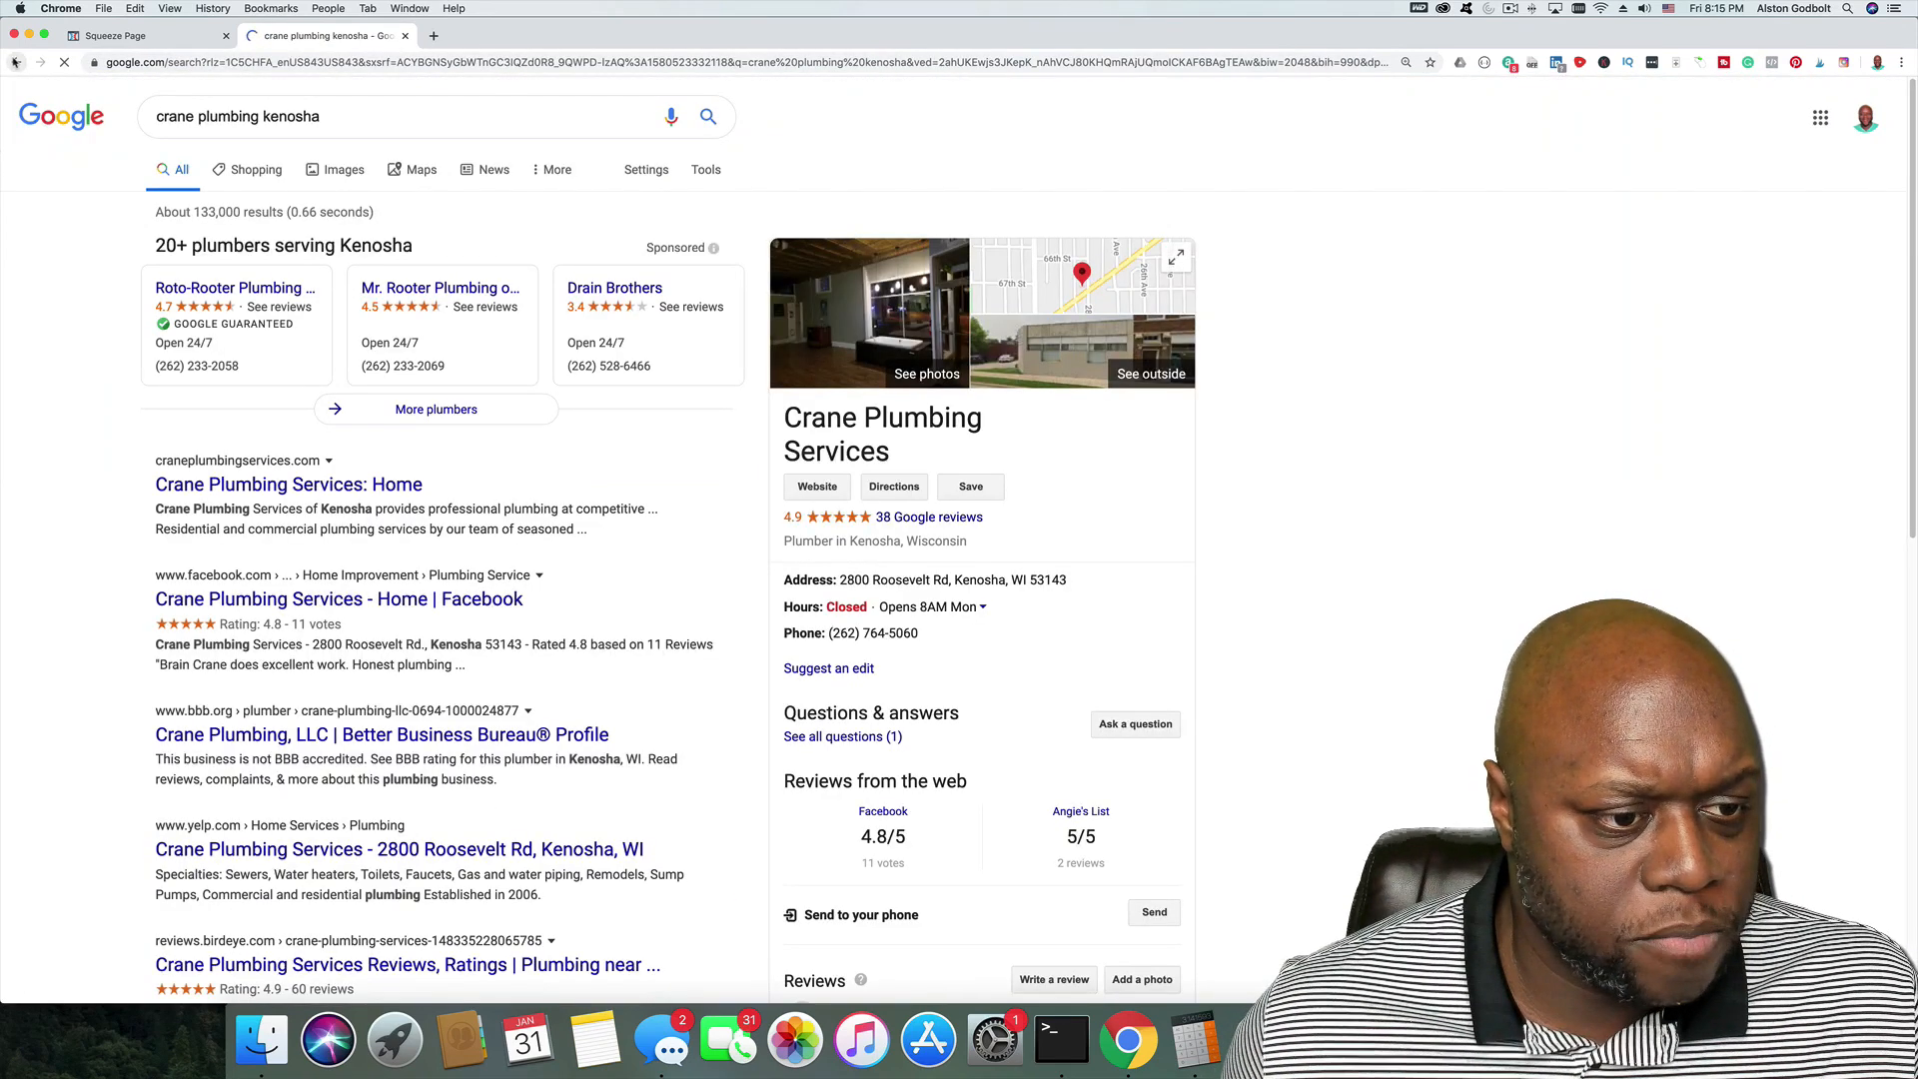
left_click(16, 62)
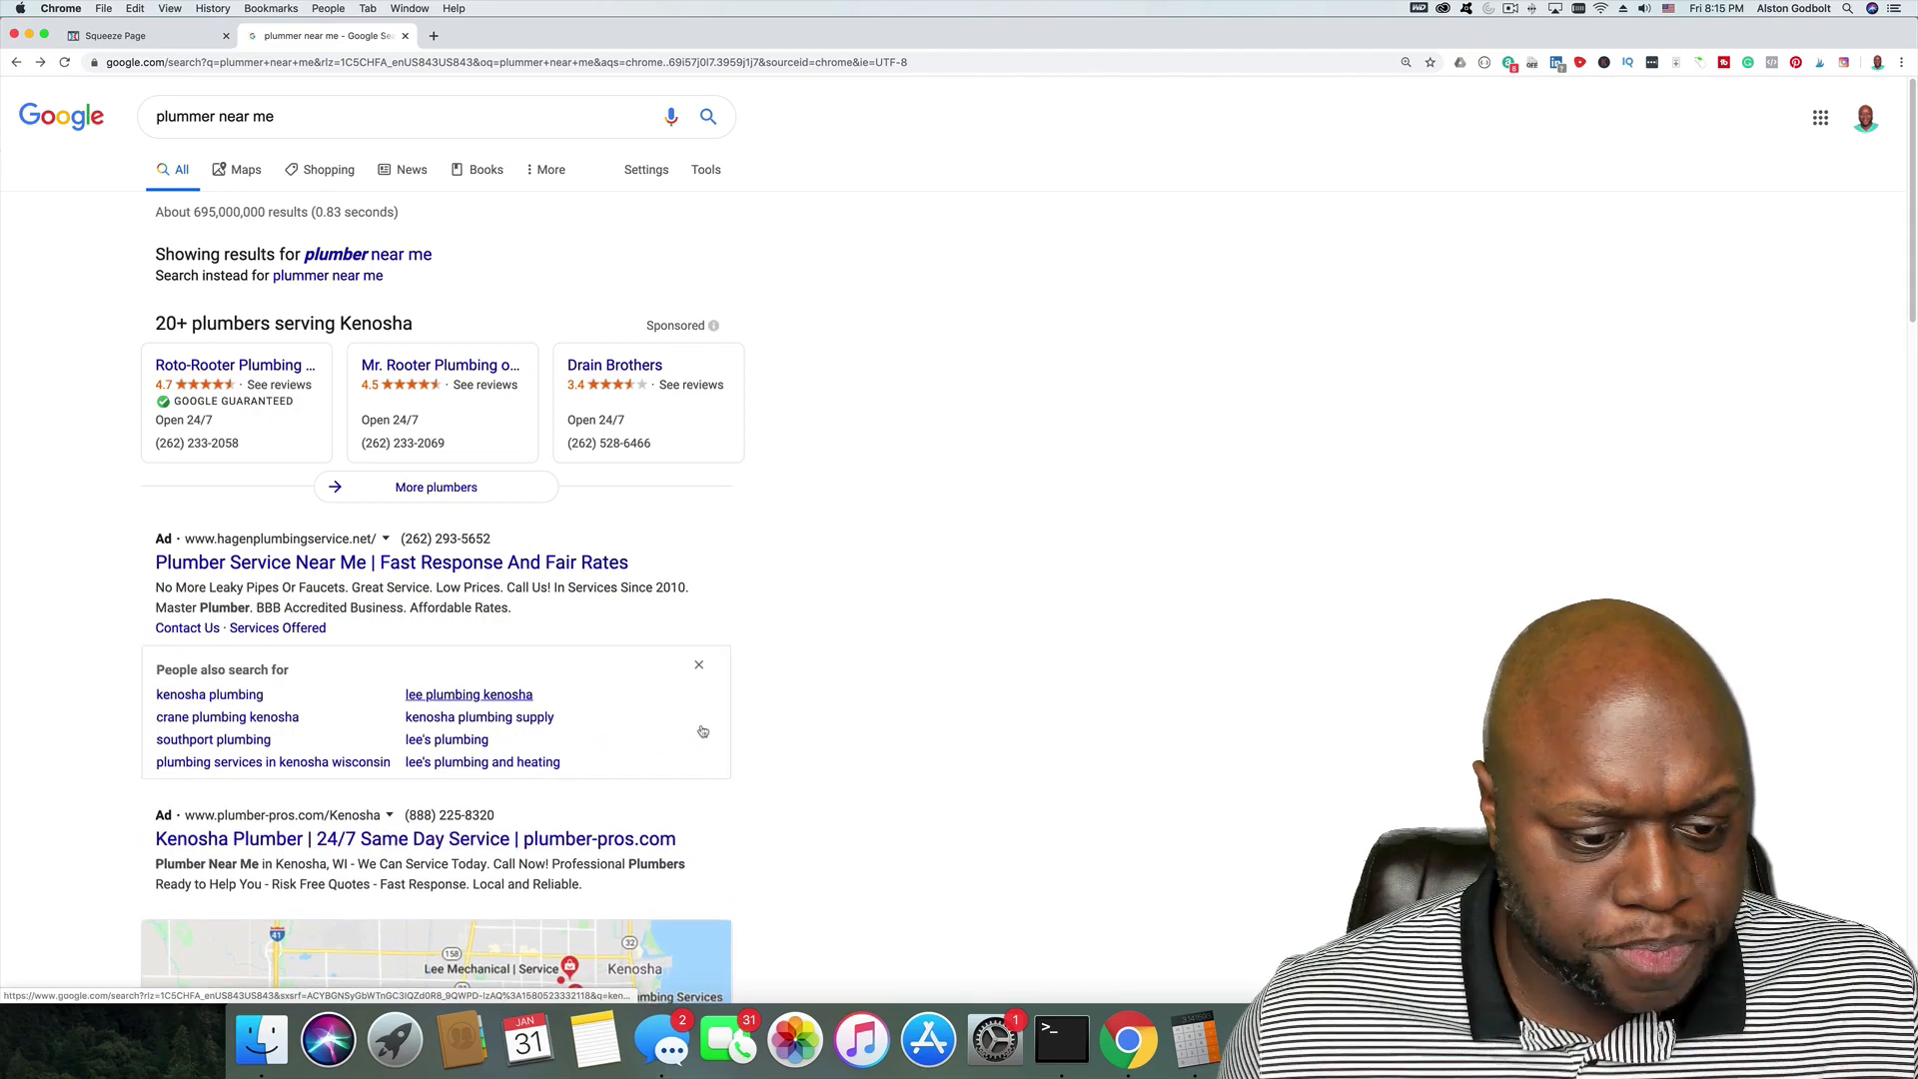
Step: Open the plumber-pros.com Kenosha plumber ad from the search results and examine its landing page
left_click(641, 840)
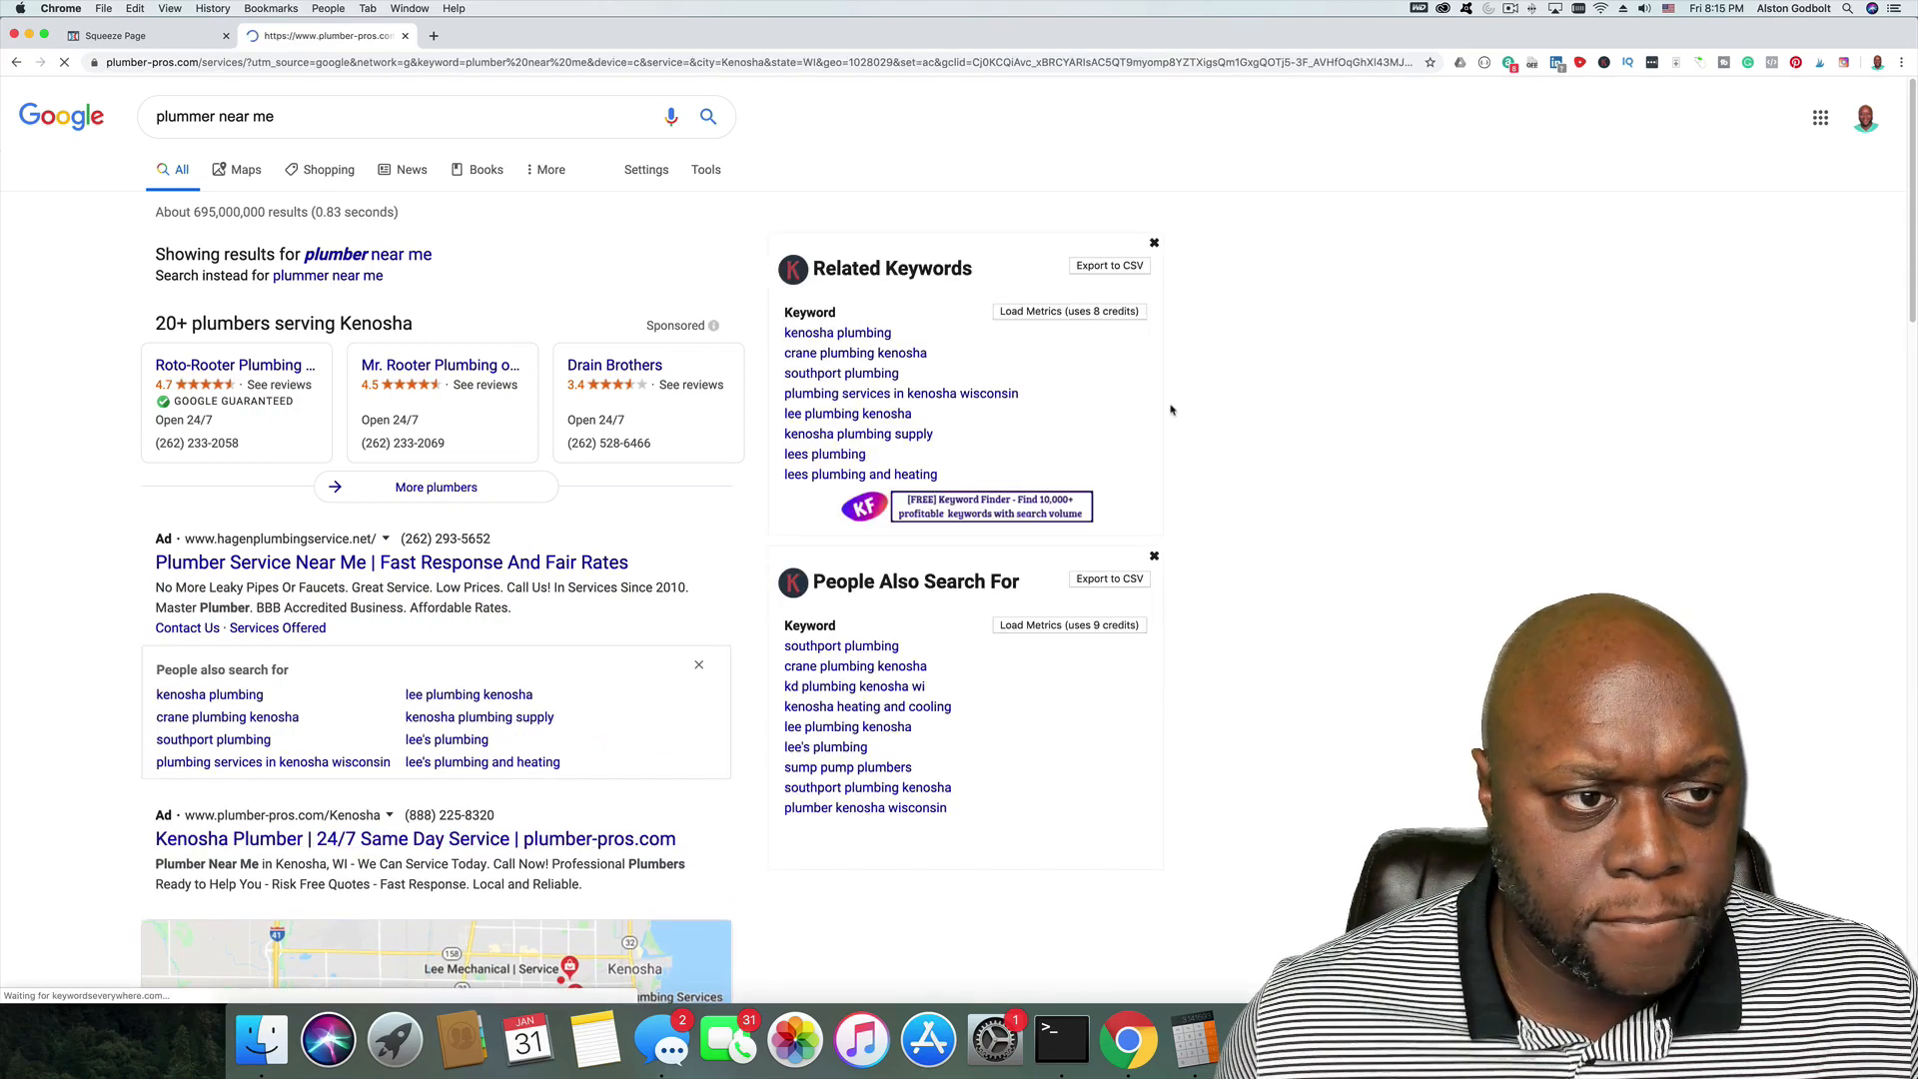
scroll(989, 507, "down", 2)
scroll(1002, 520, "up", 2)
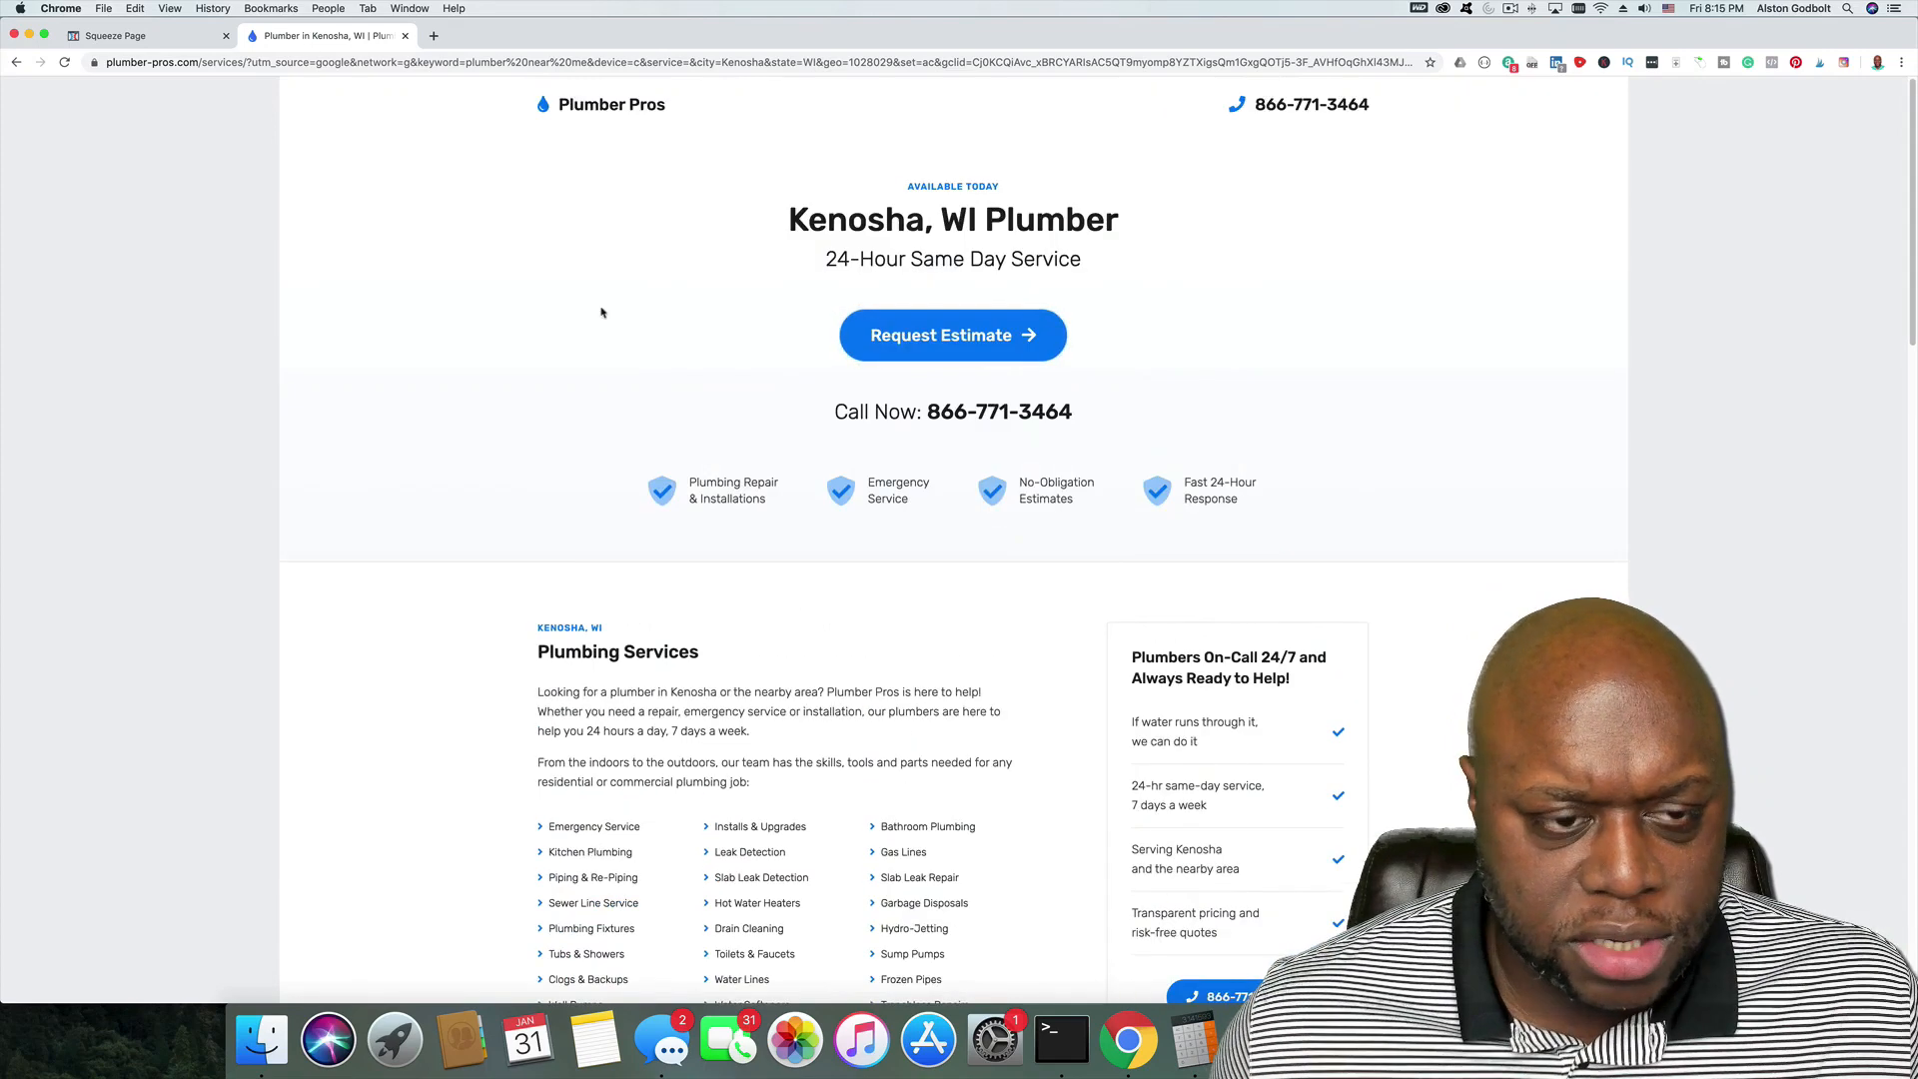
Step: Return to the Squeeze Page editor and add a Sub-Headline element below the "Are You Tired Of the Leaky Faucet?" headline
left_click(112, 37)
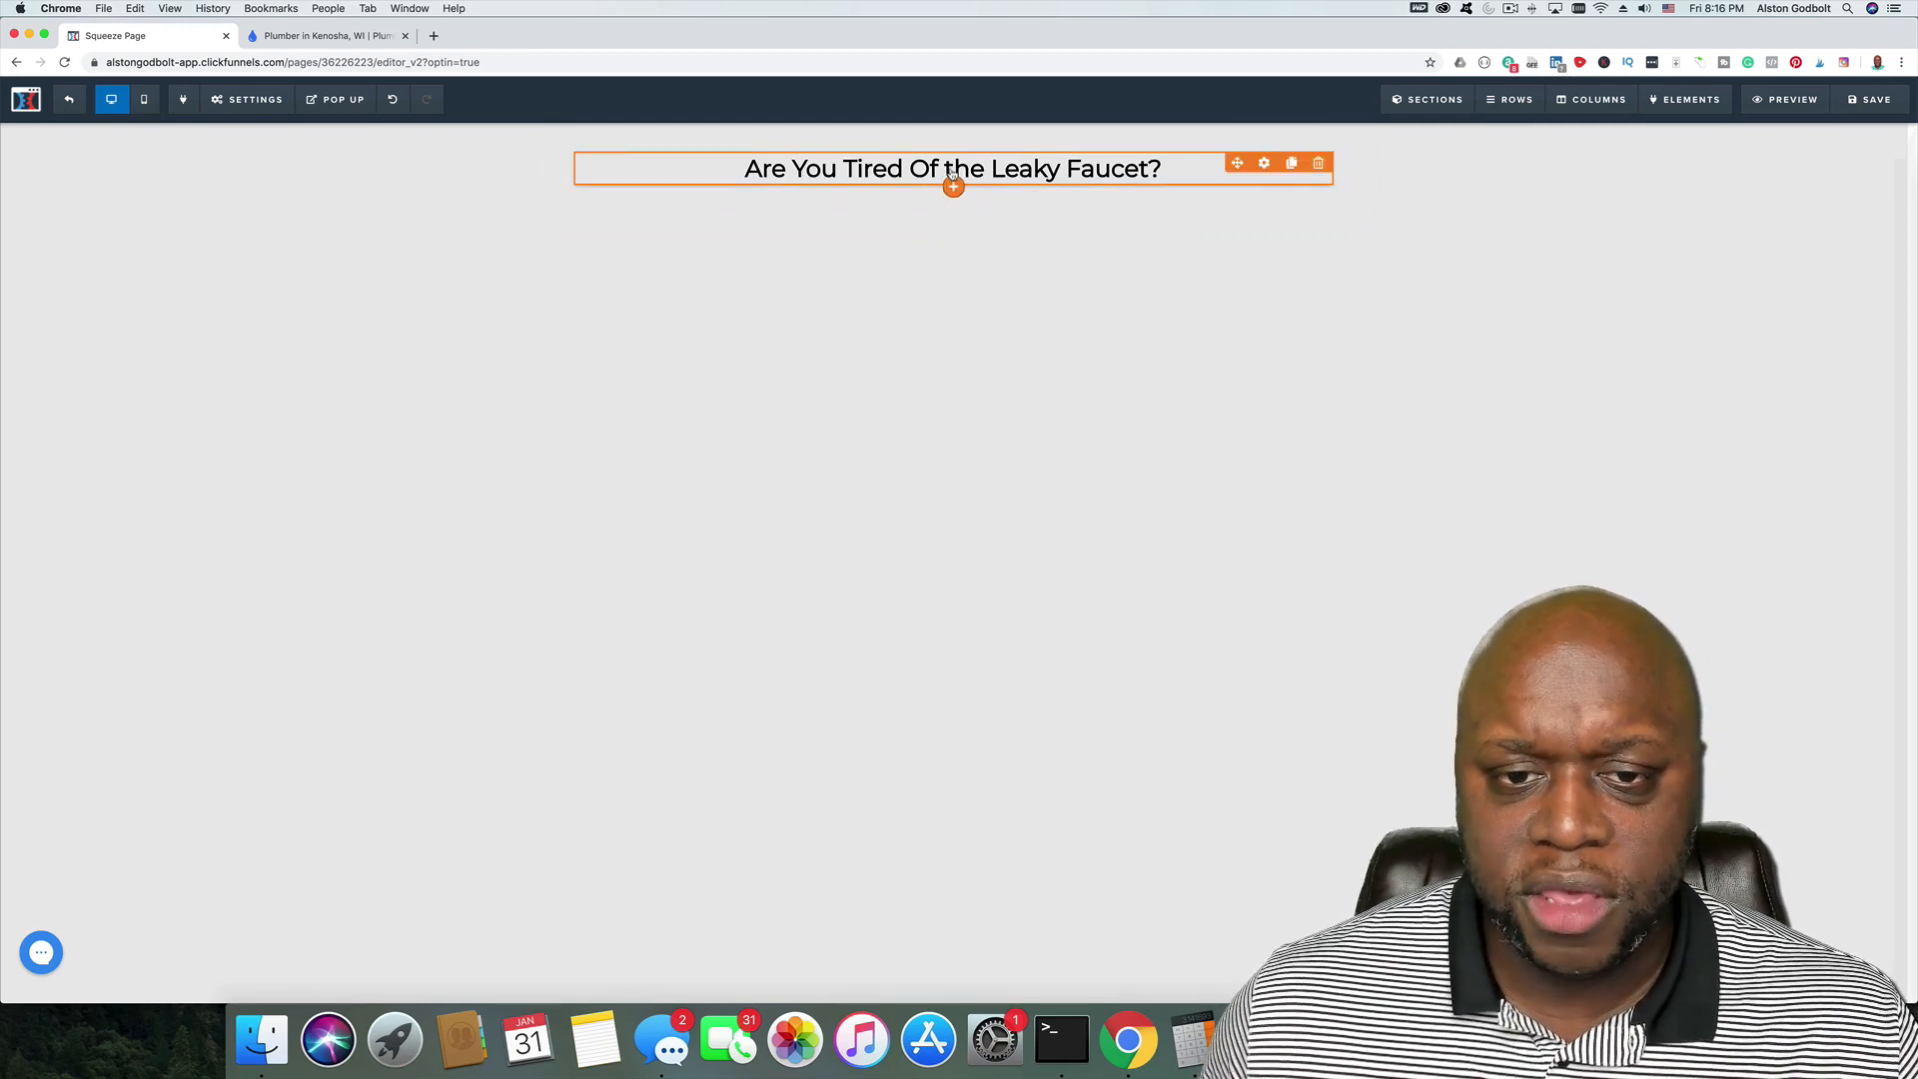
left_click(955, 187)
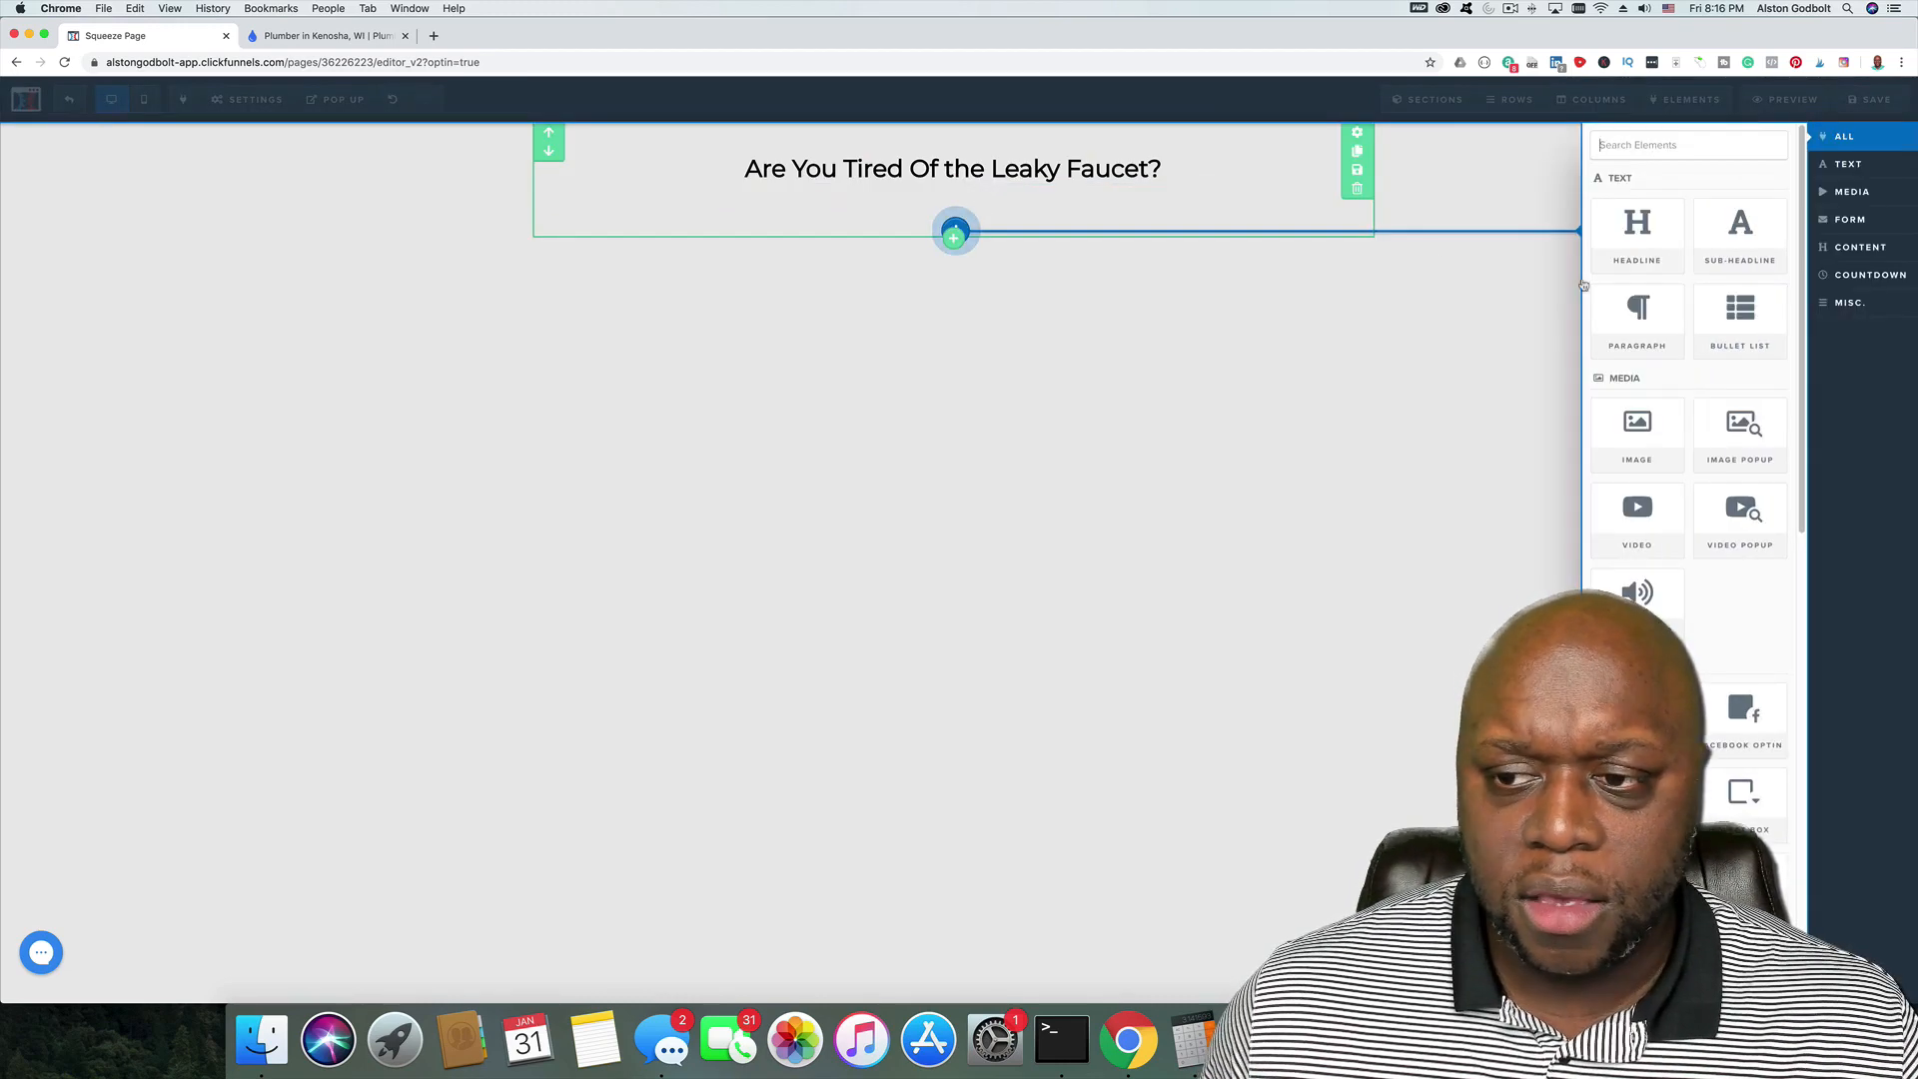
left_click(1637, 230)
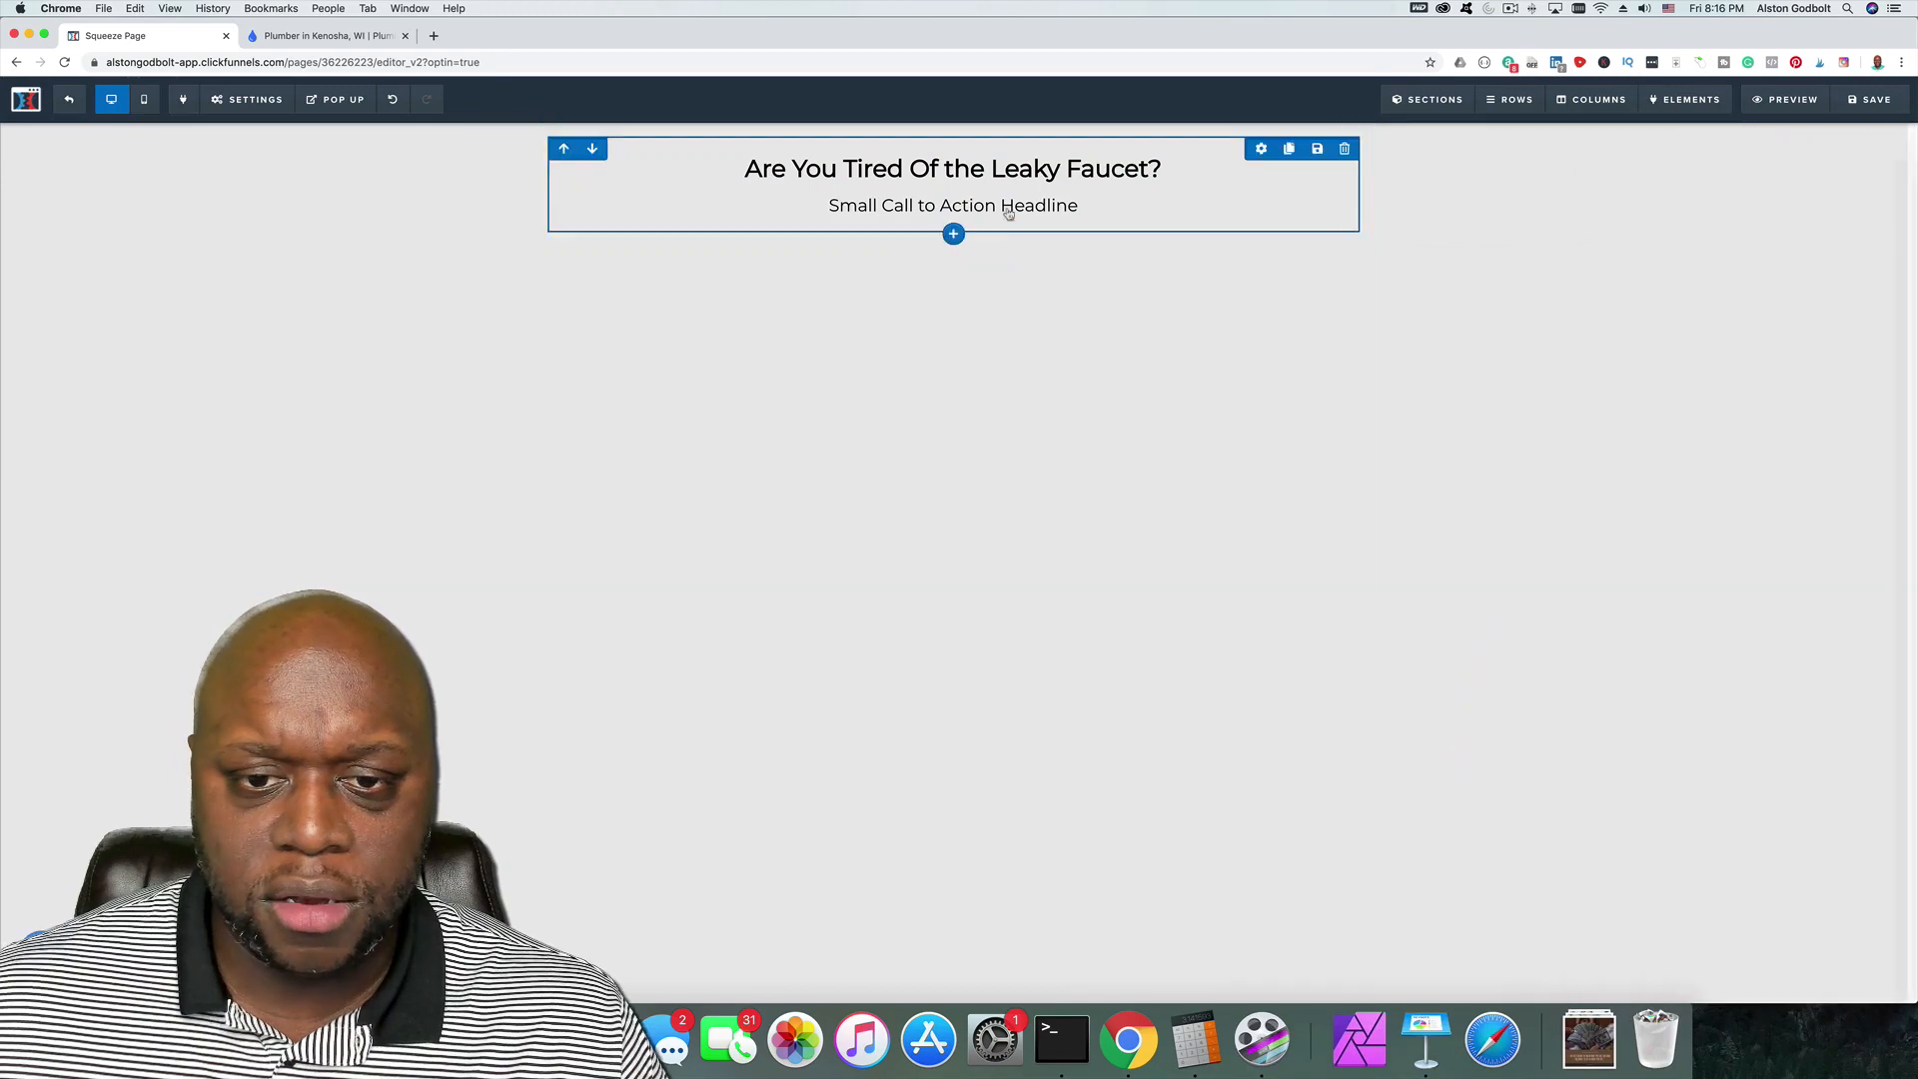
Step: Replace the sub-headline's placeholder text with "End the sleepless nights and expensive water bill and get that faucet fix!"
triple_click(1006, 205)
type("En")
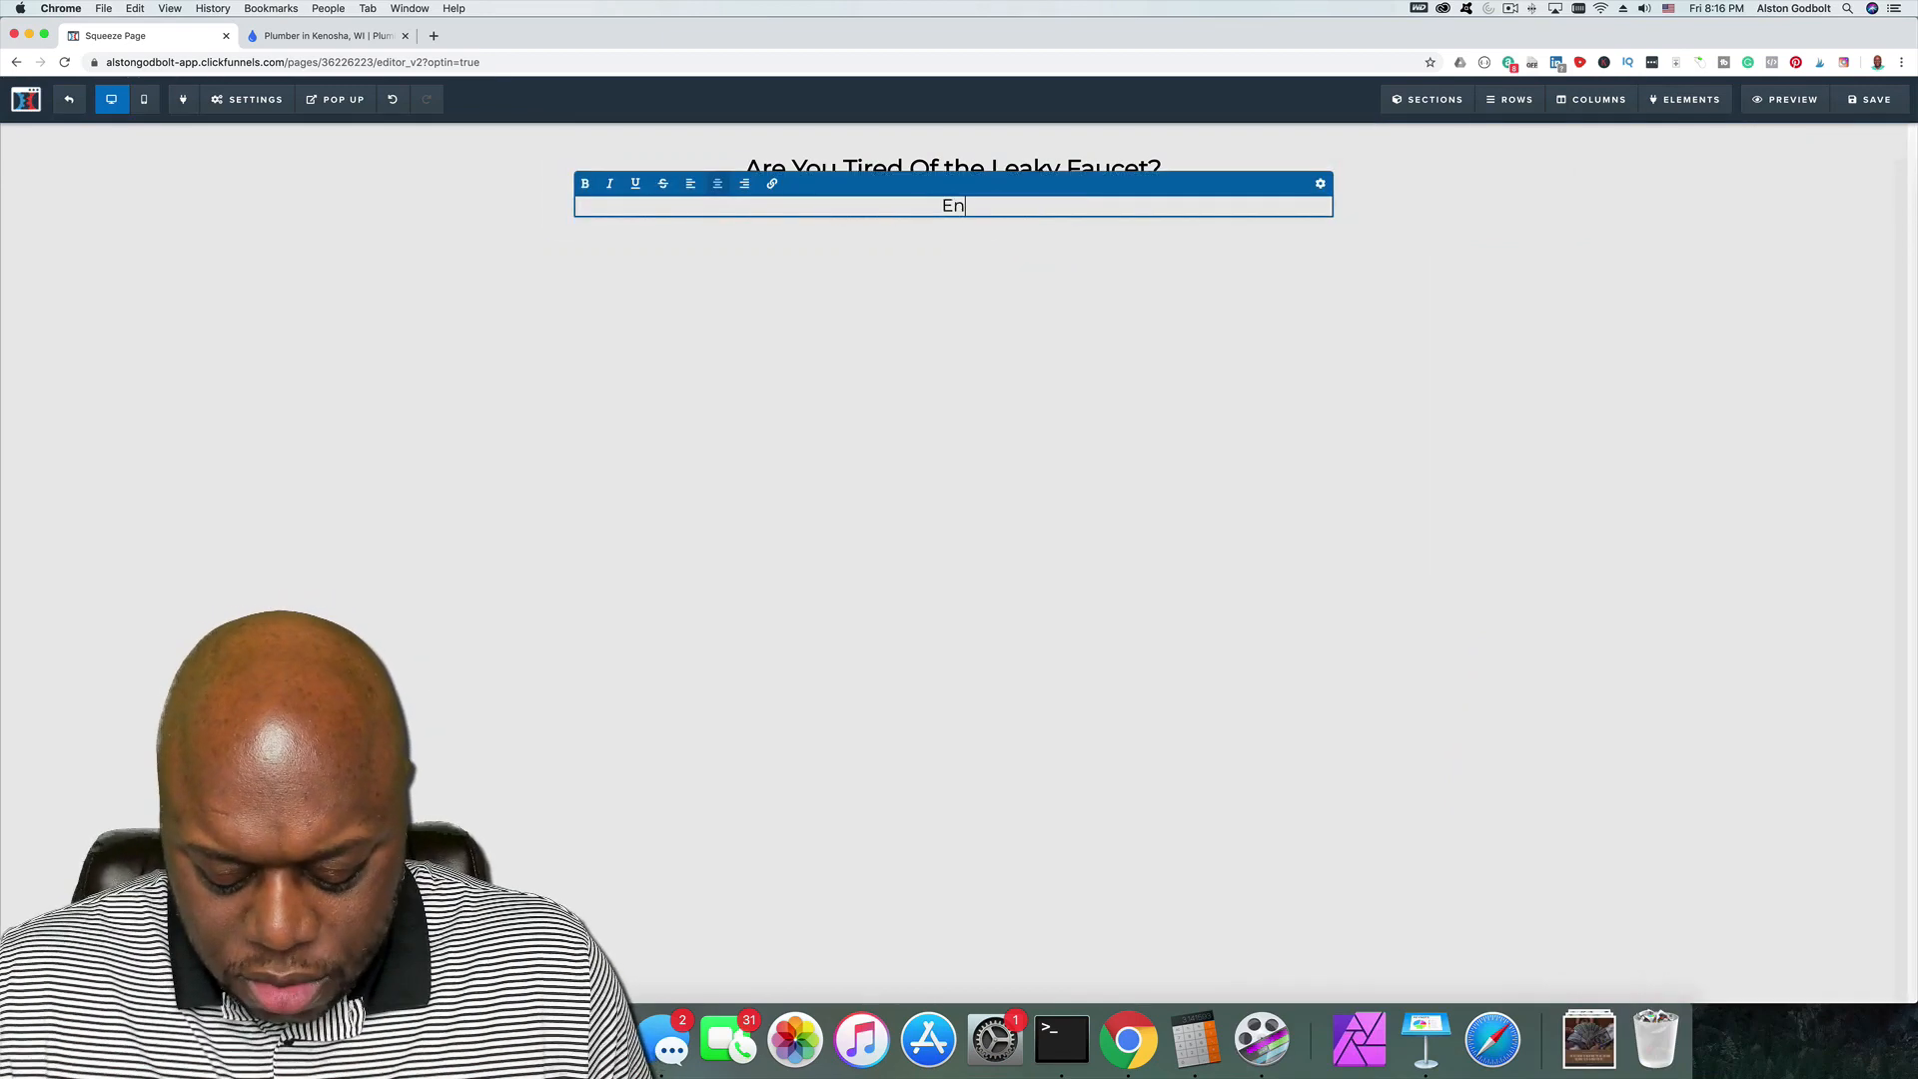
type("d the frustrion")
key("BackSpace")
key("BackSpace")
key("BackSpace")
key("BackSpace")
key("BackSpace")
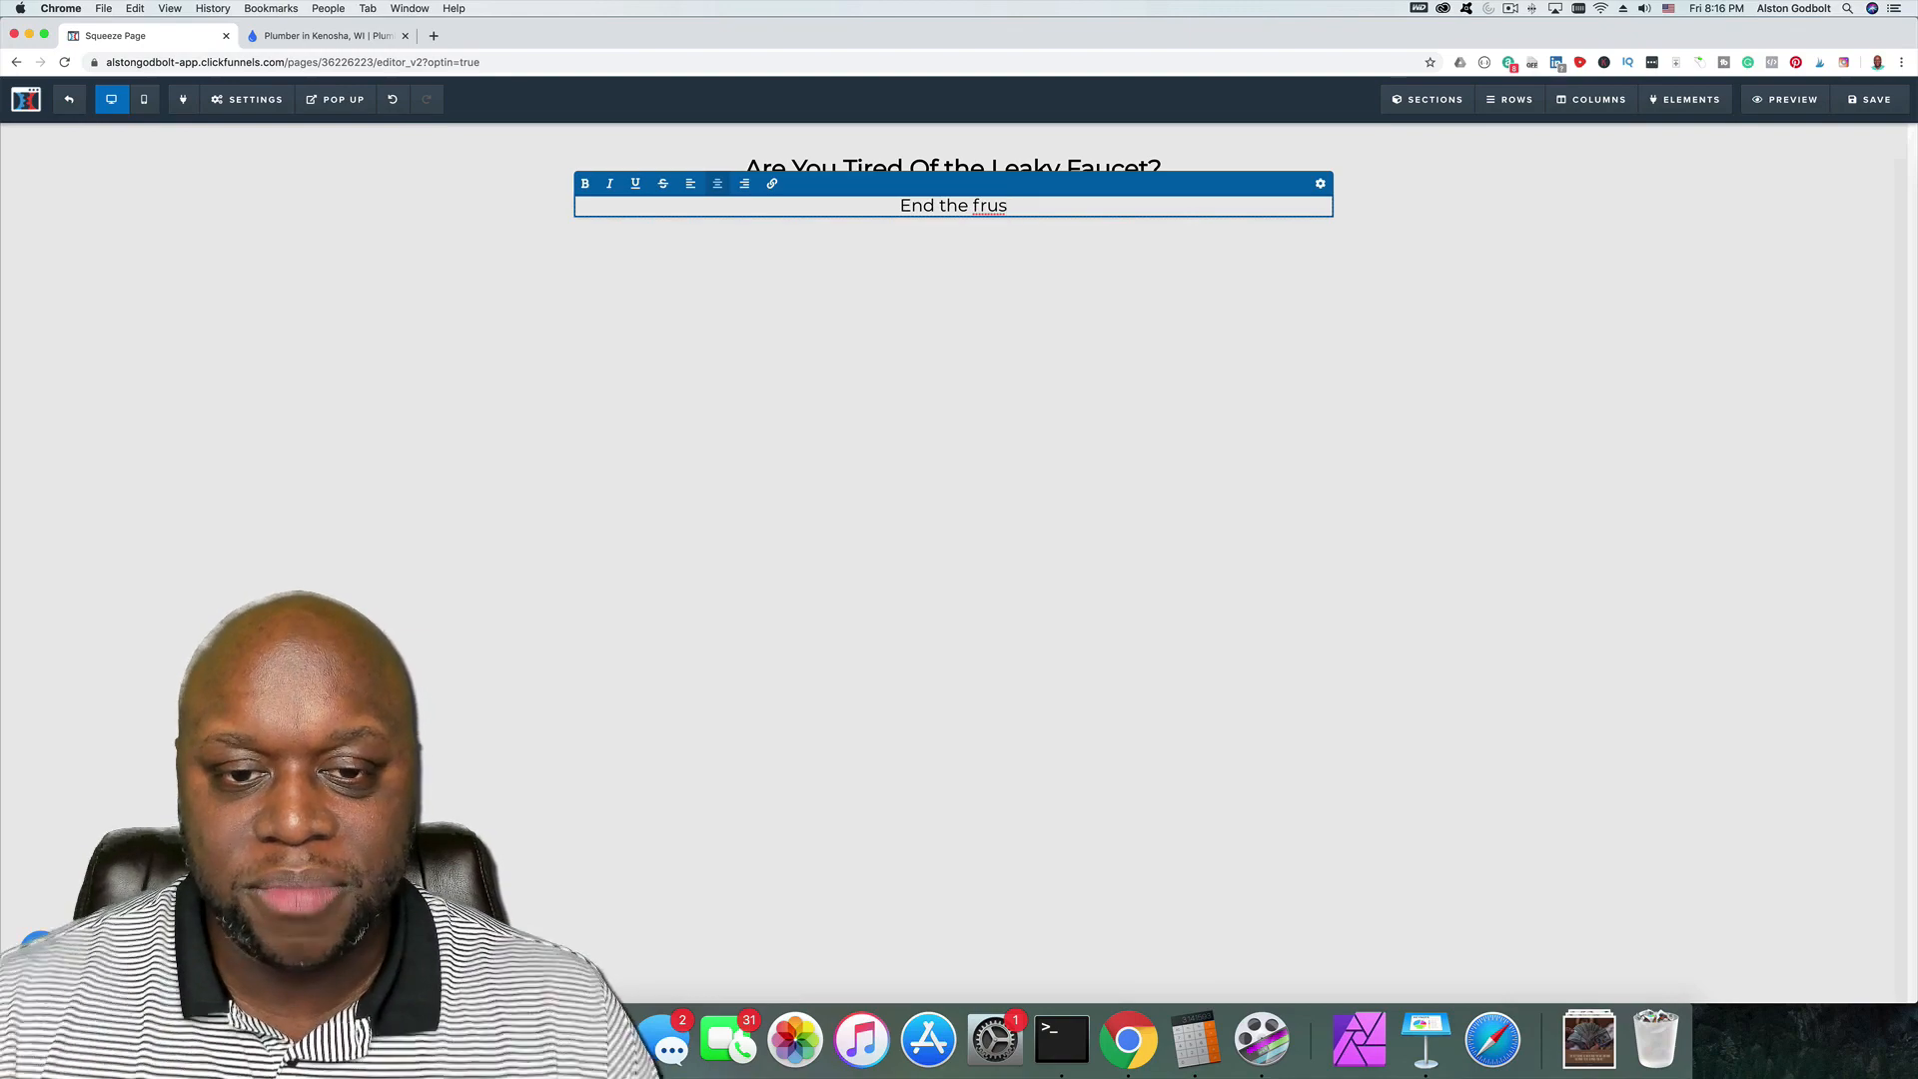
key("BackSpace")
key("BackSpace")
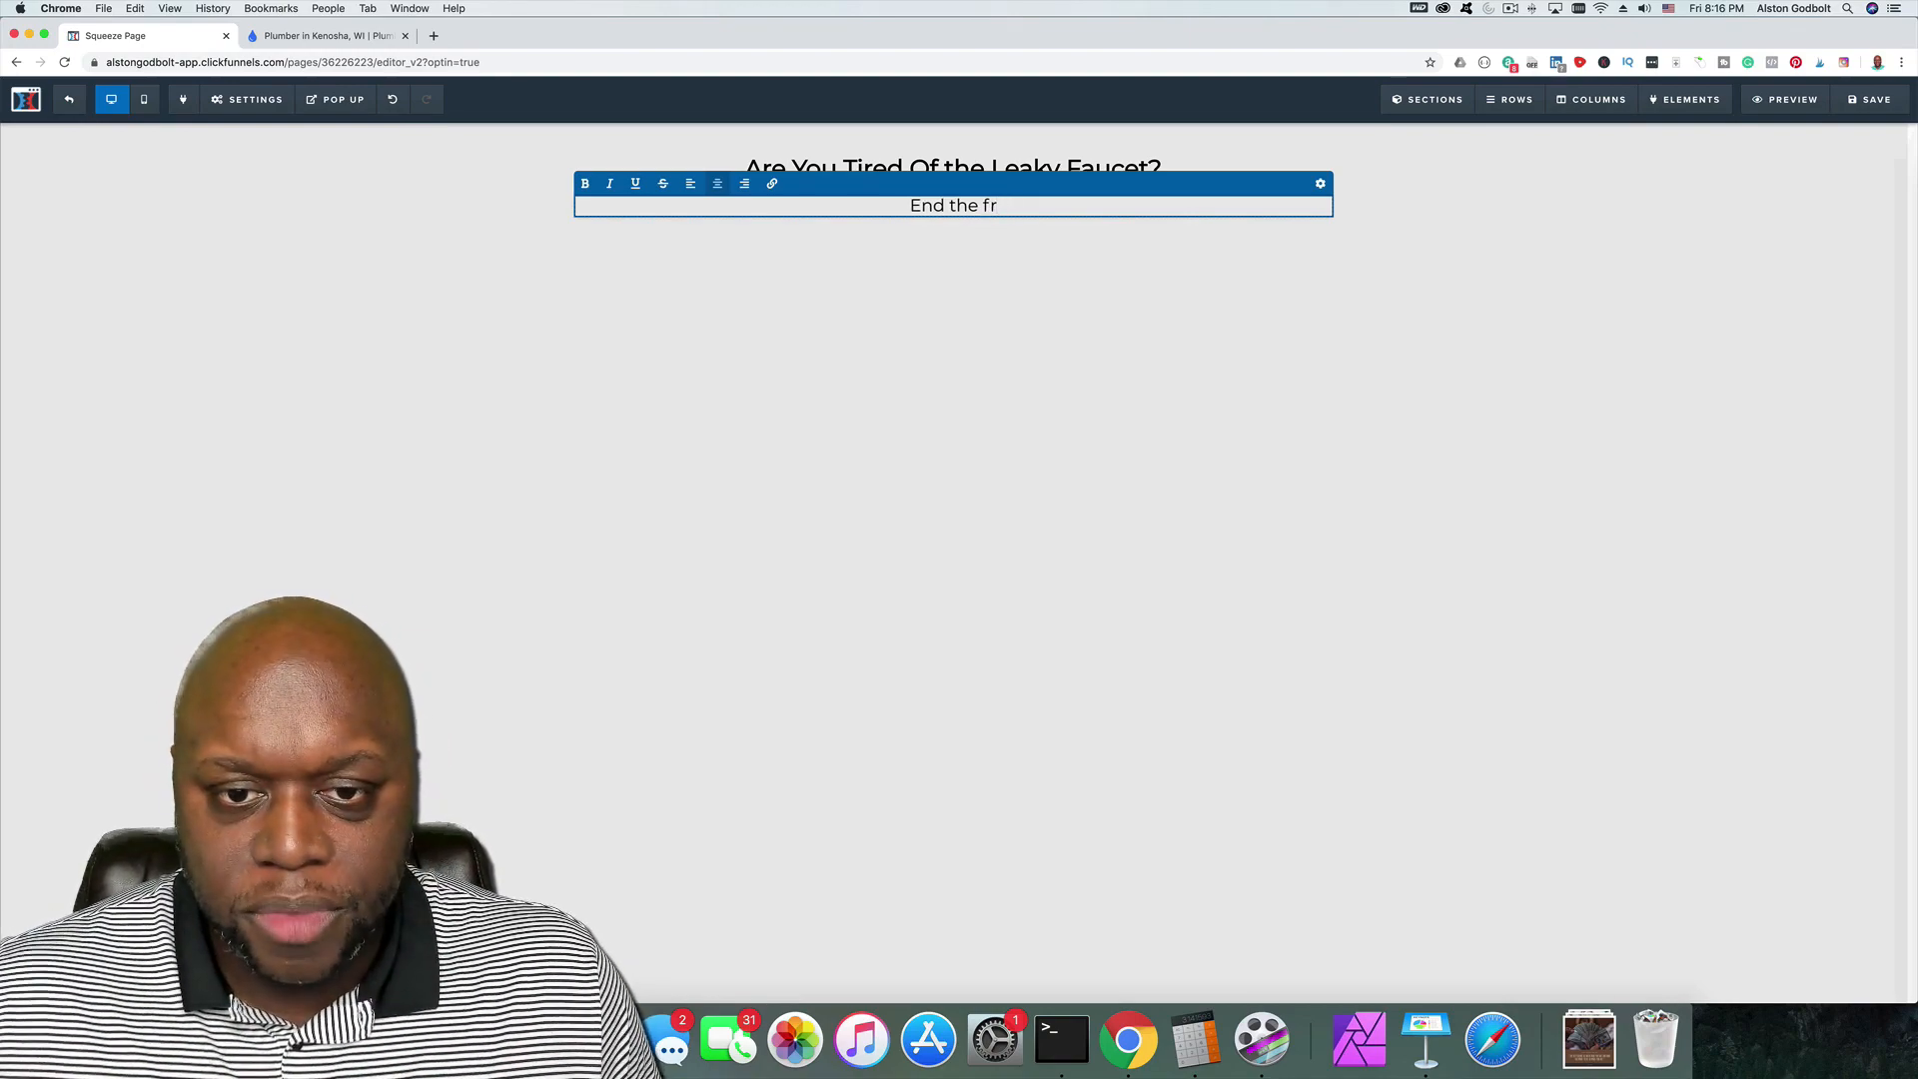
key("BackSpace")
key("BackSpace")
type("s")
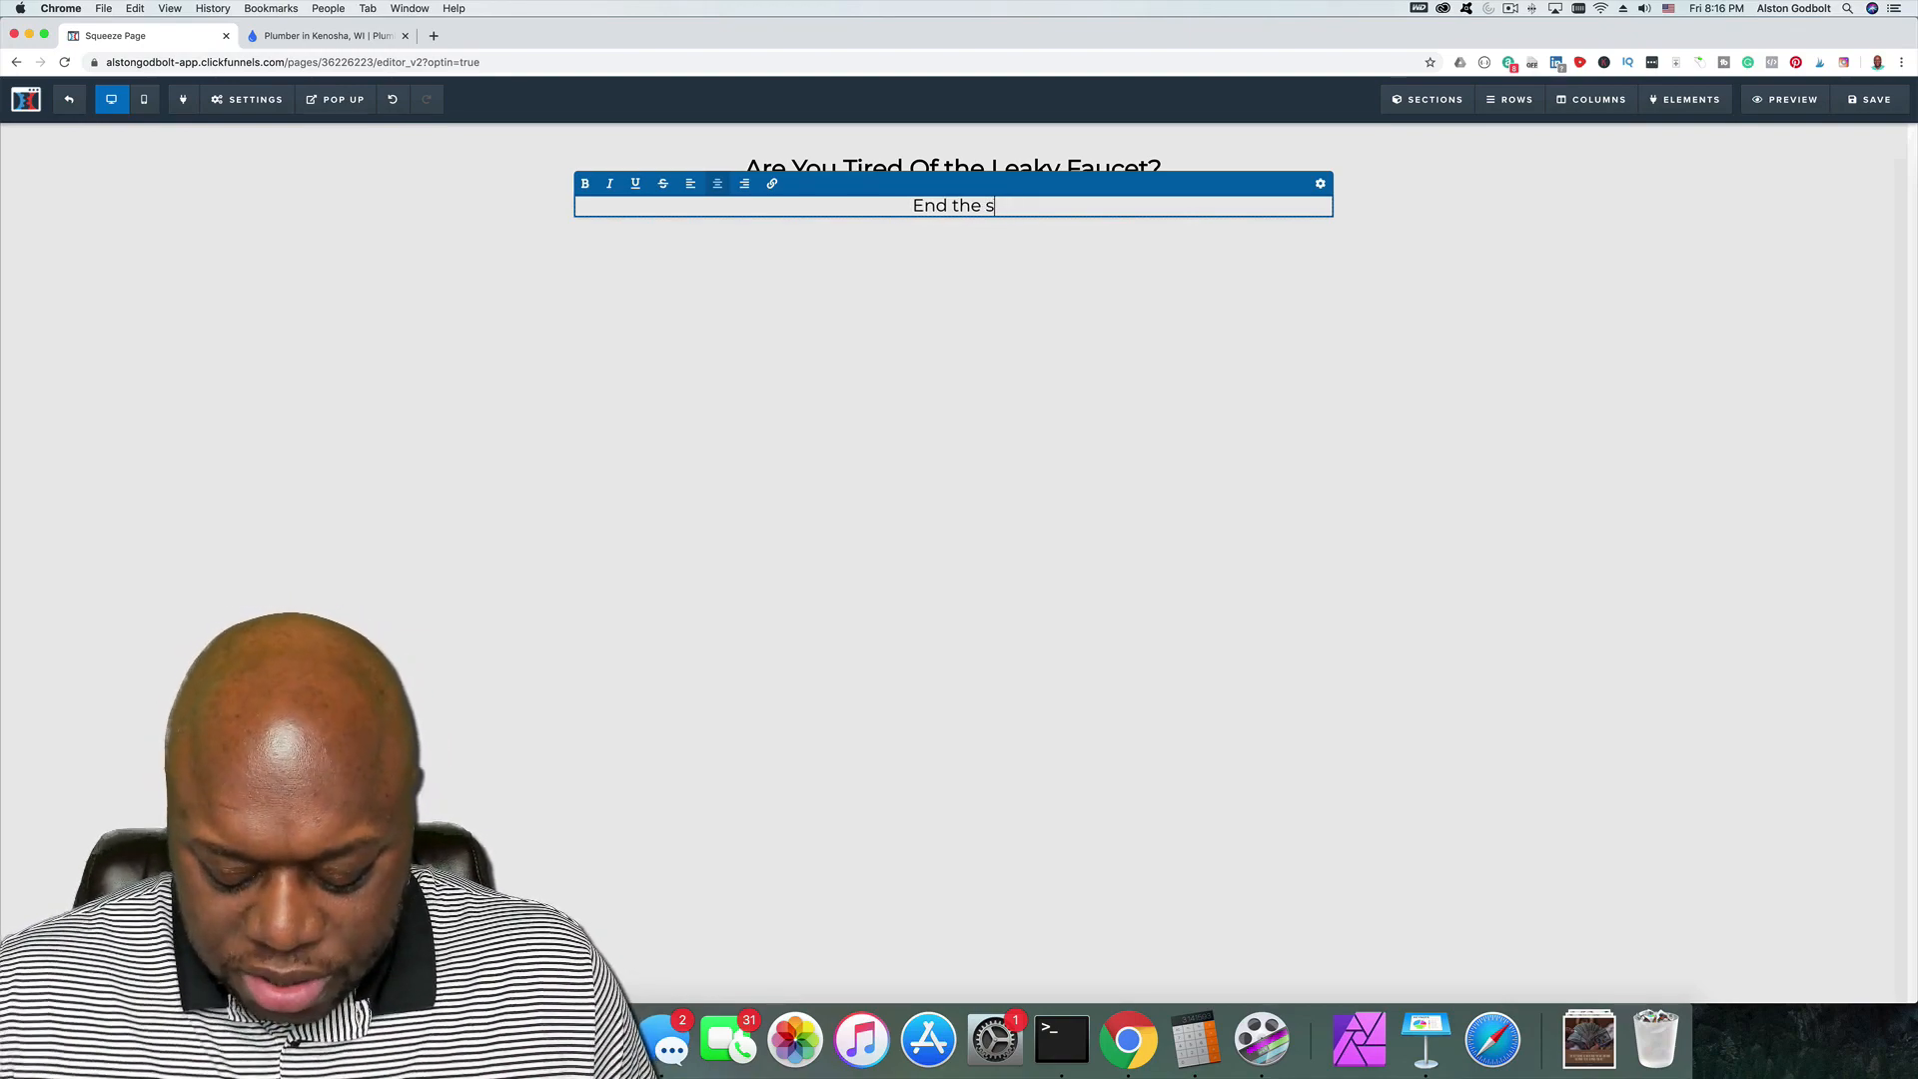
type("leeple")
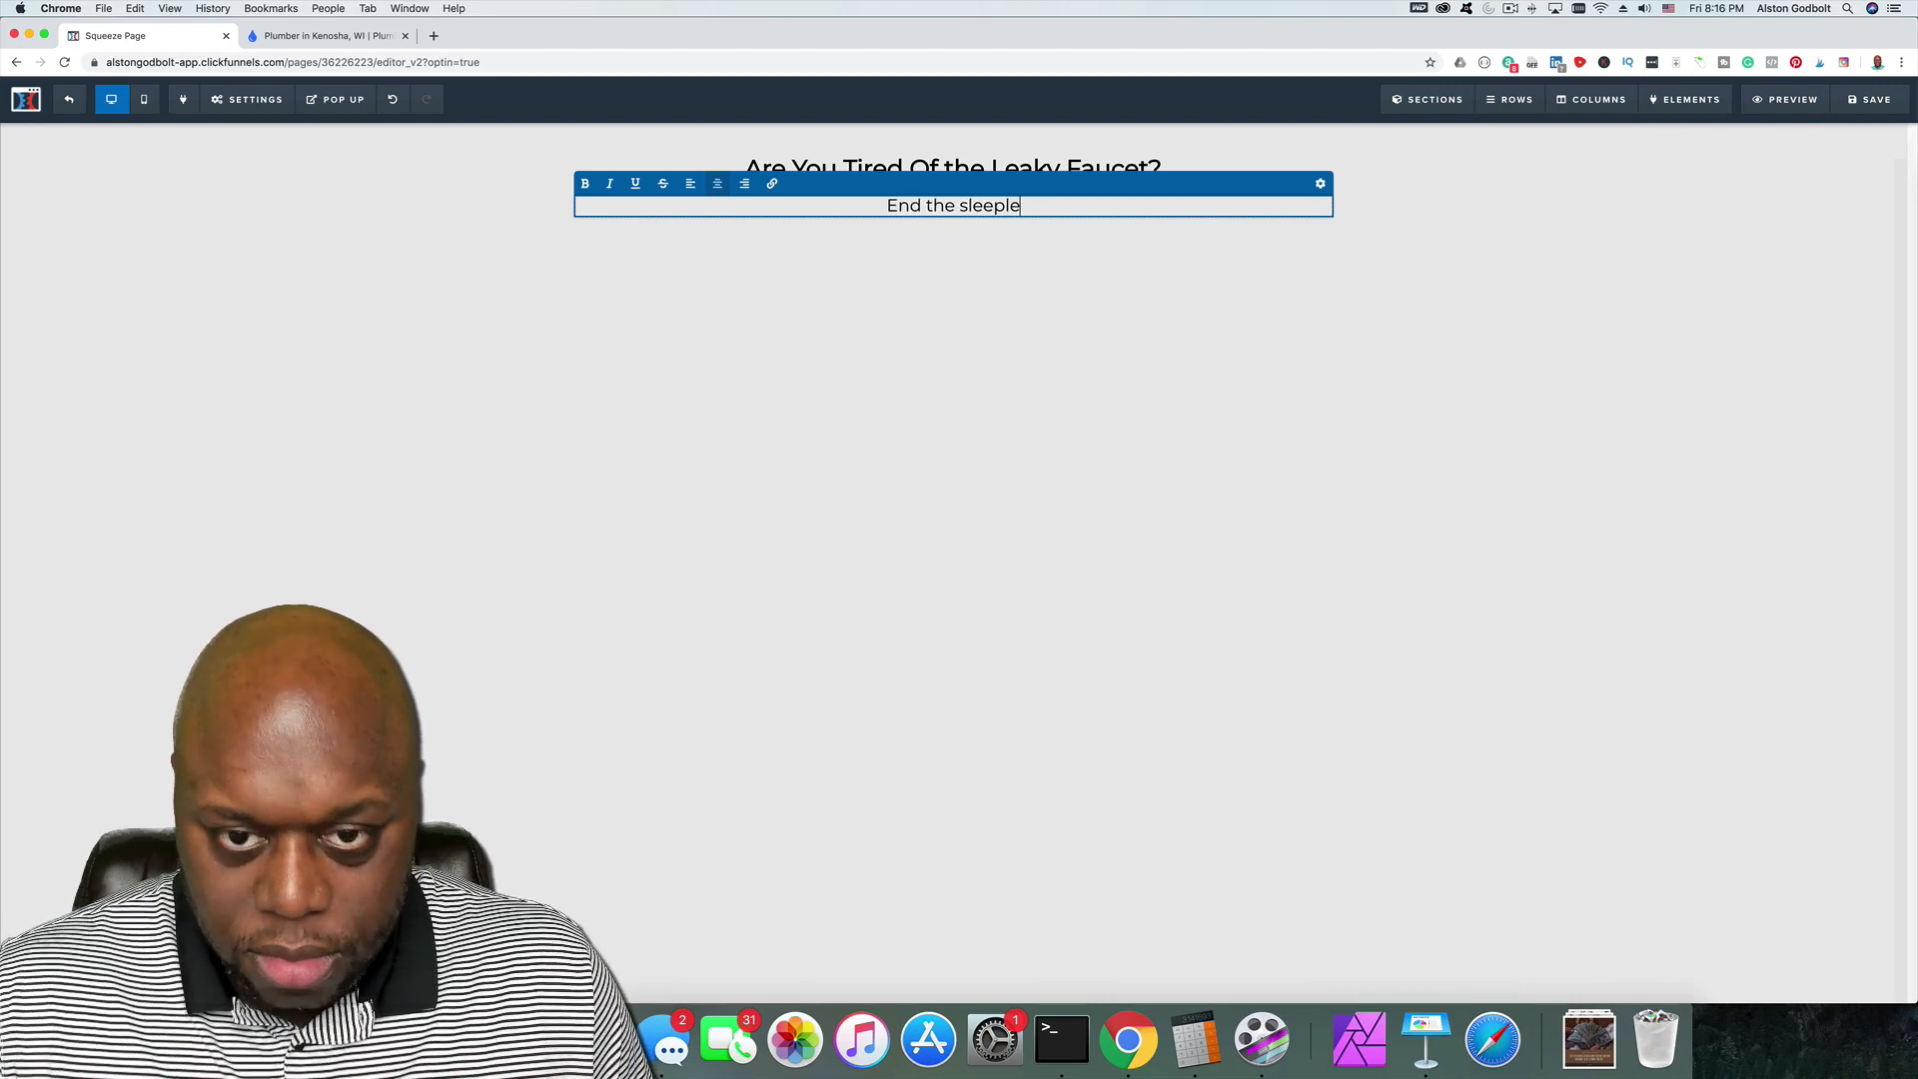
key("BackSpace")
key("BackSpace")
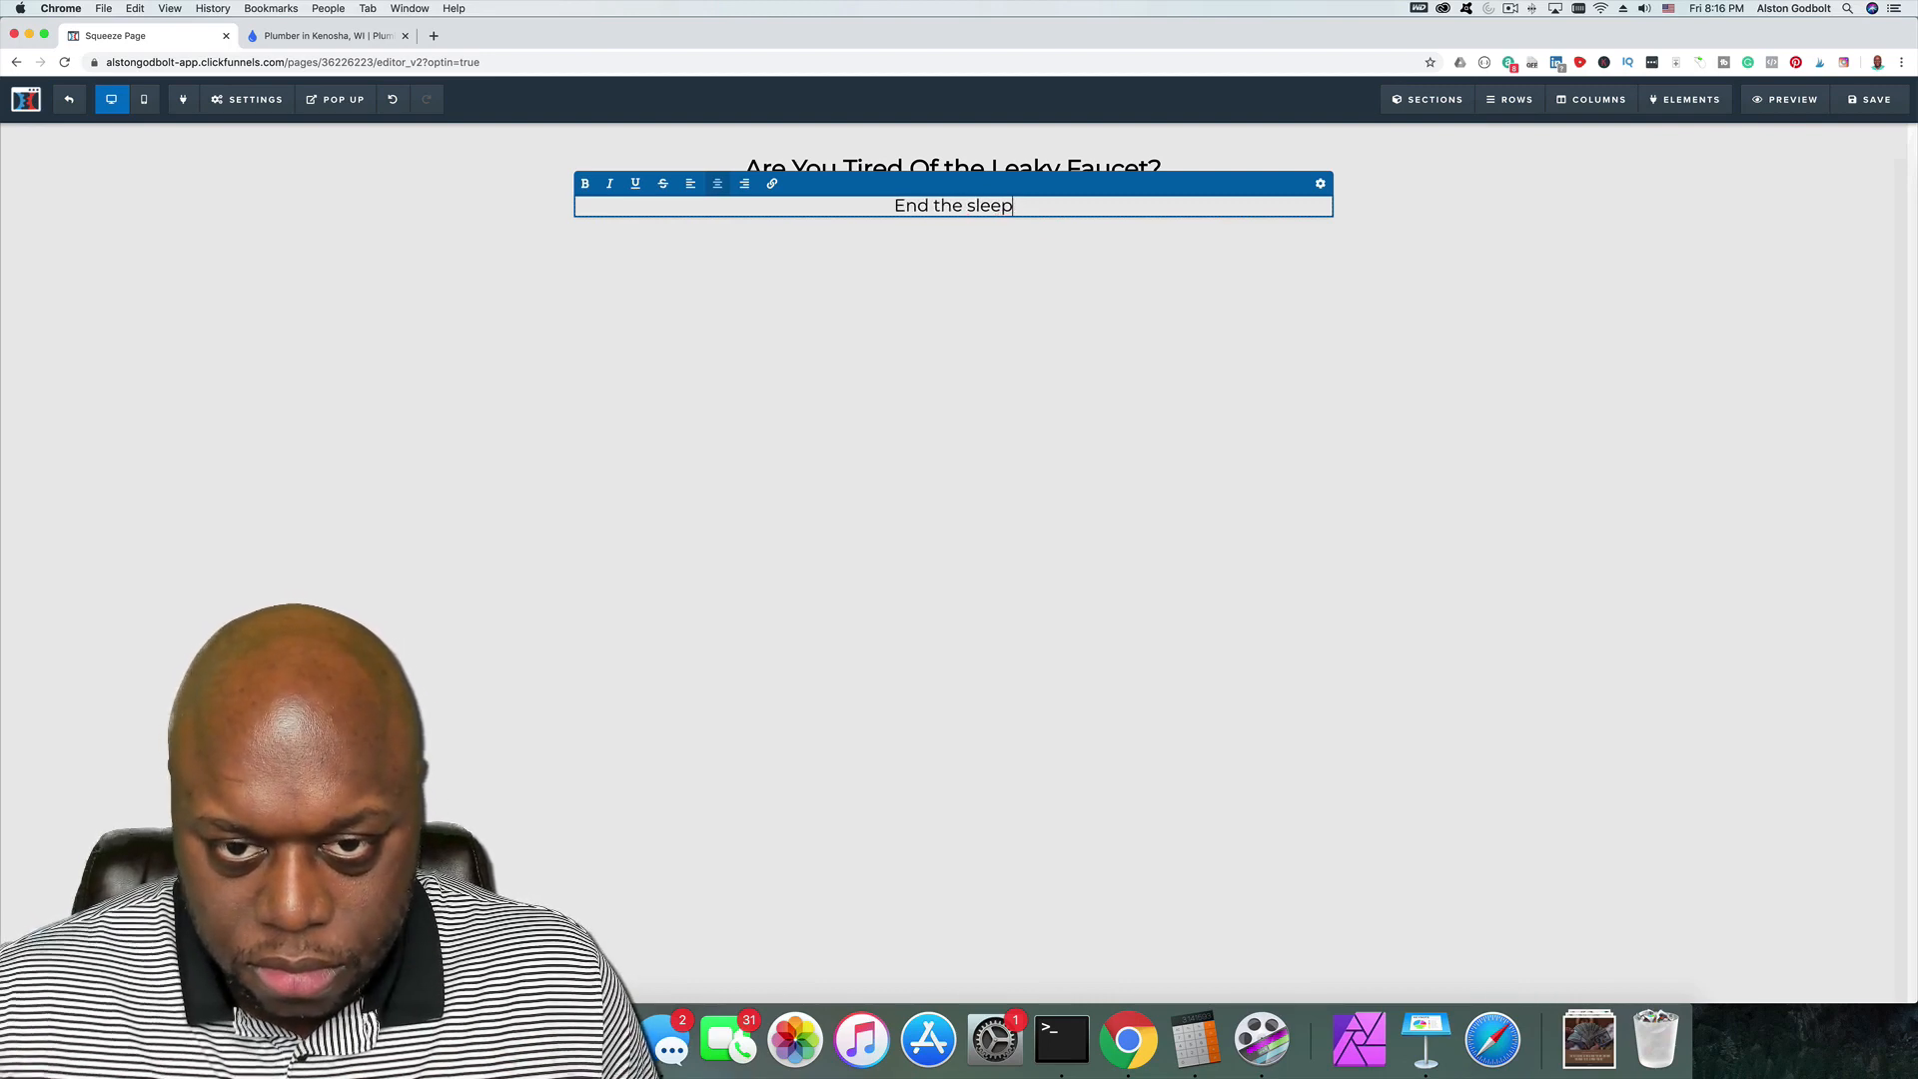
type("less nights and ")
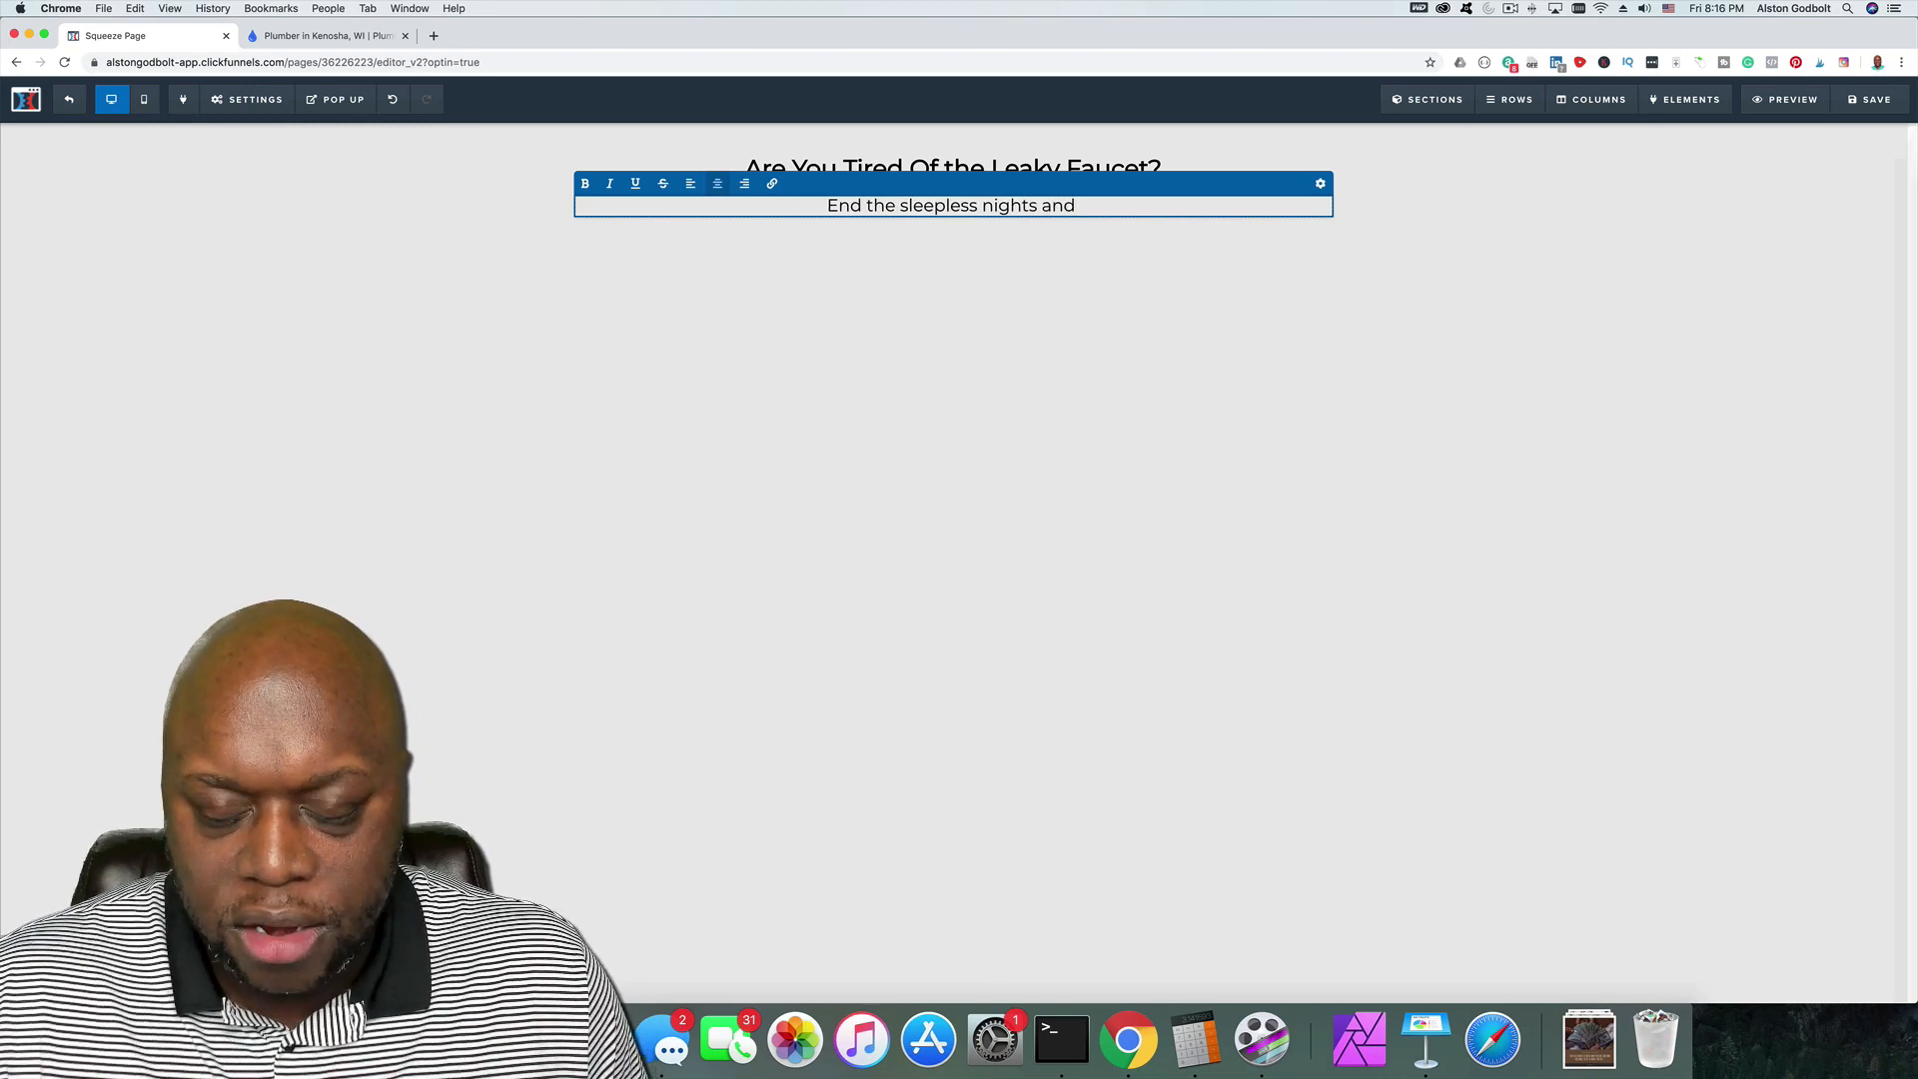
type("e")
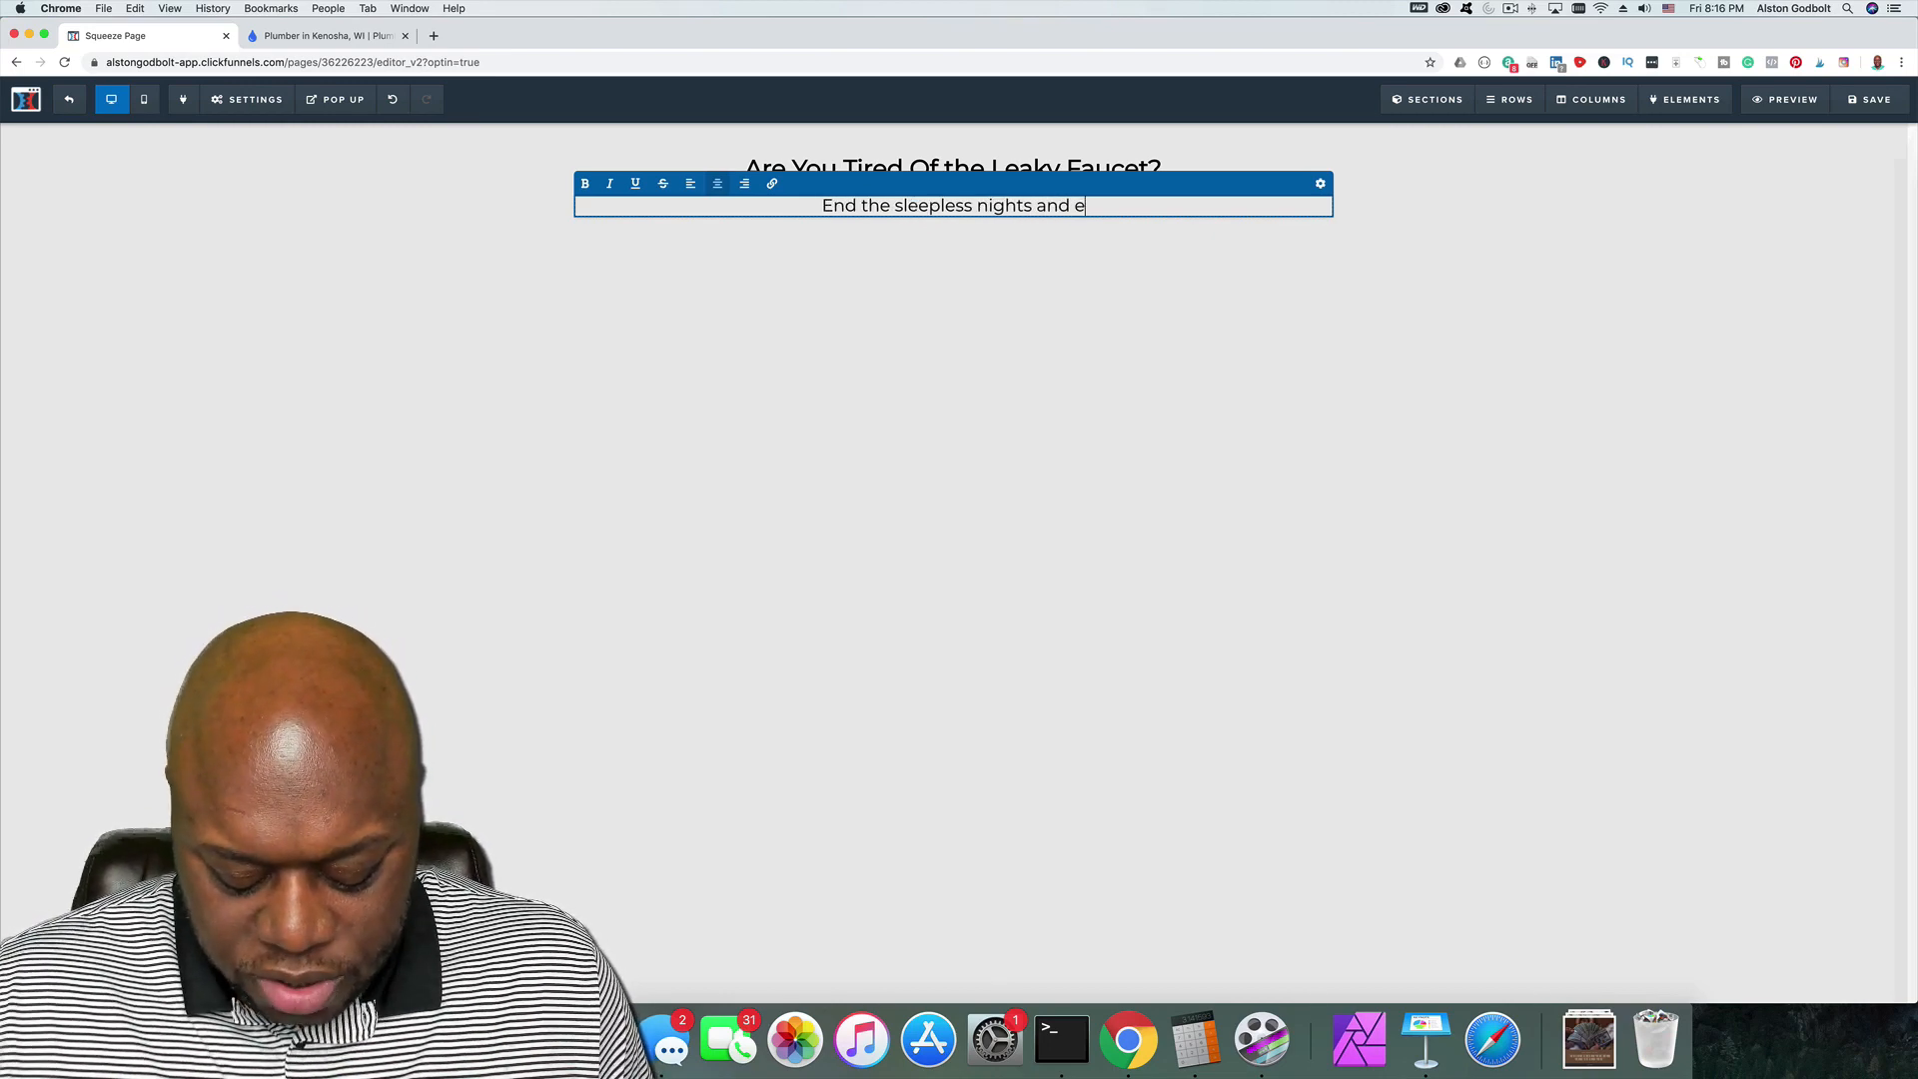
type("xpensive ")
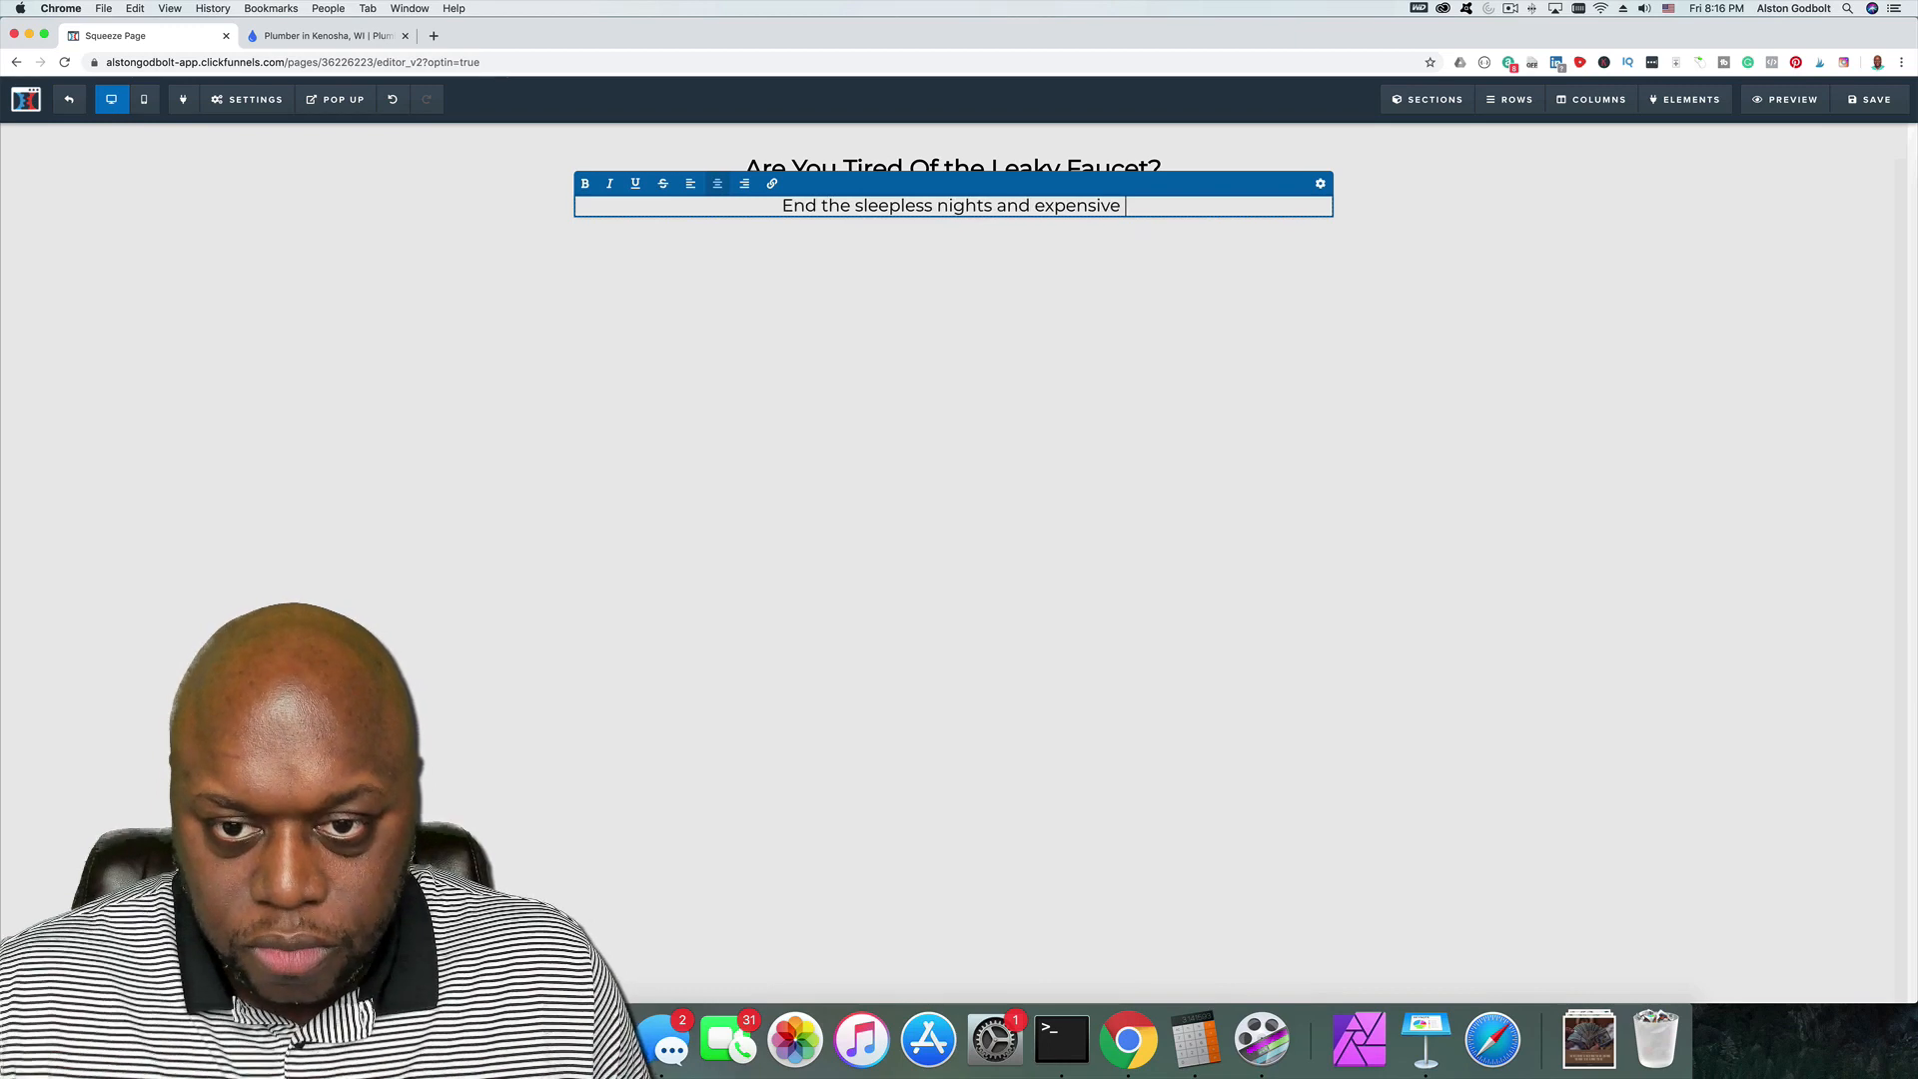
type("water")
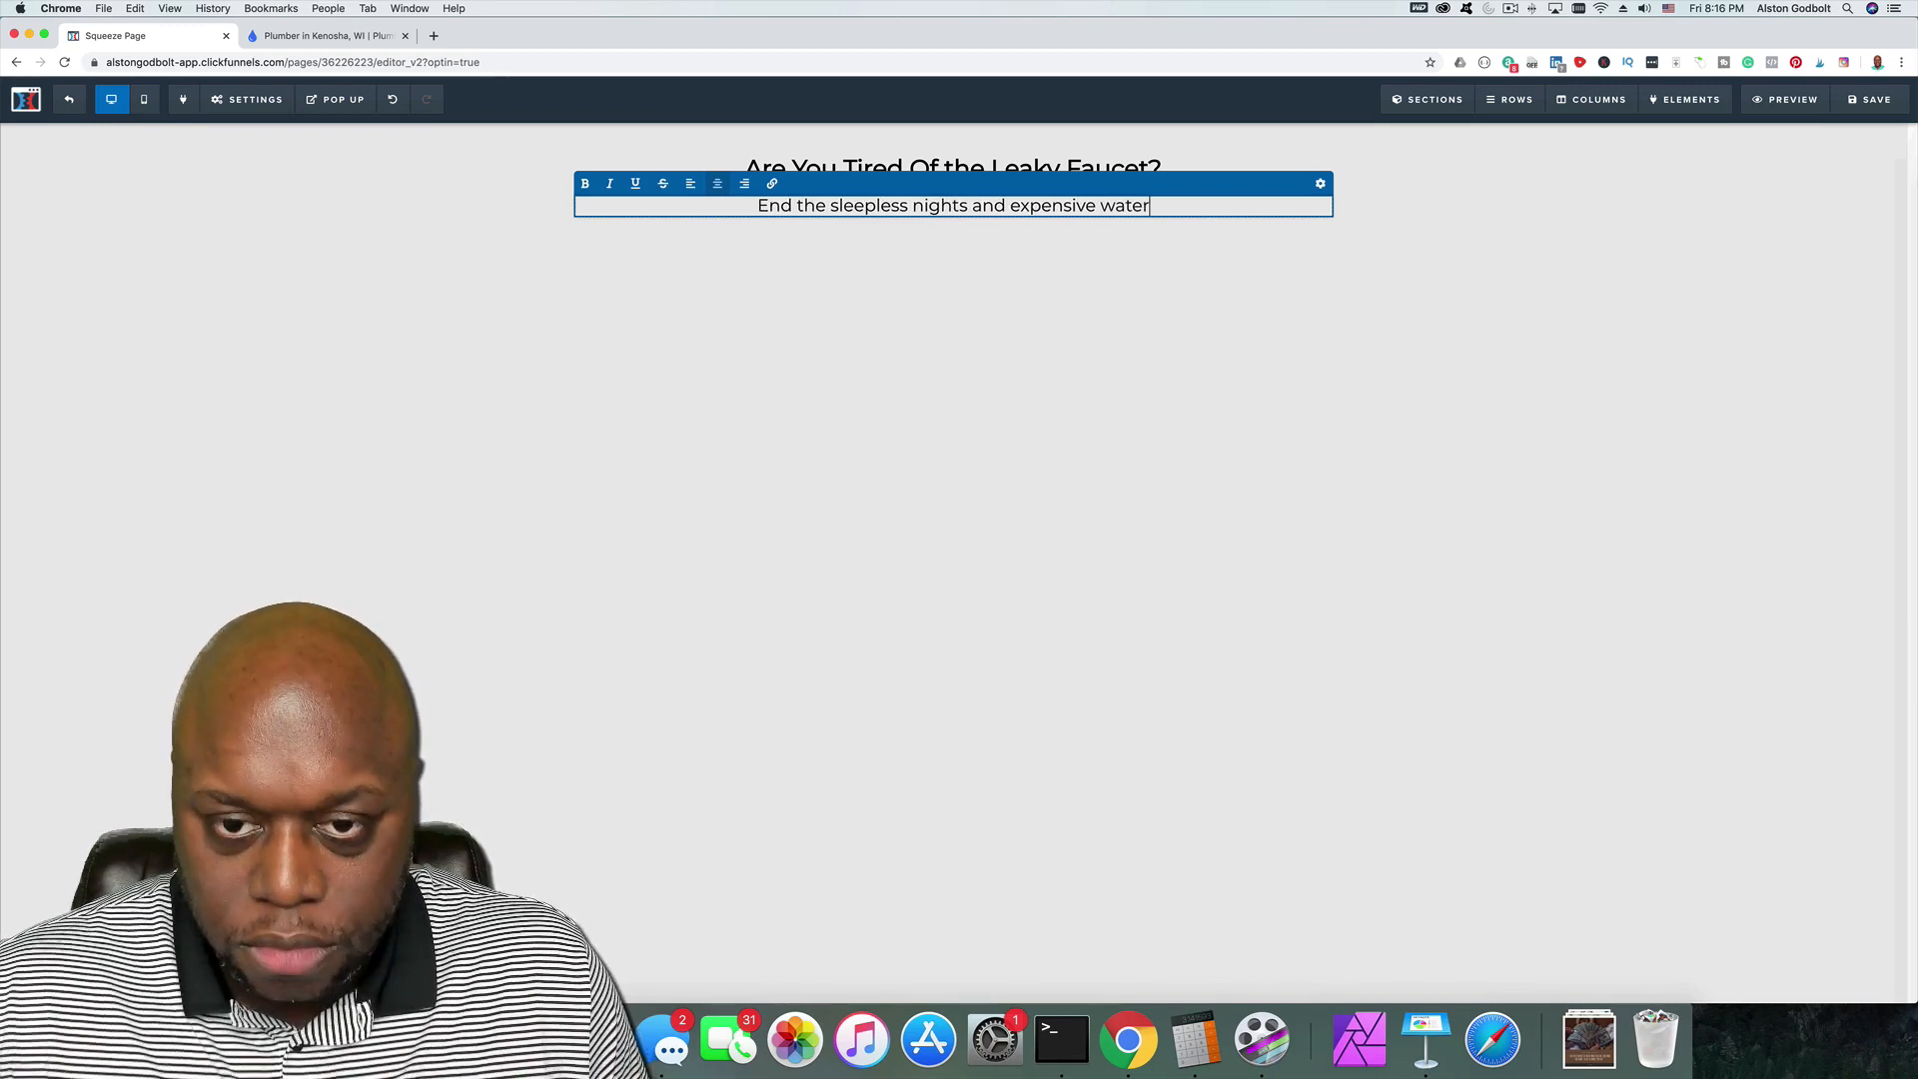
type(" bill and ")
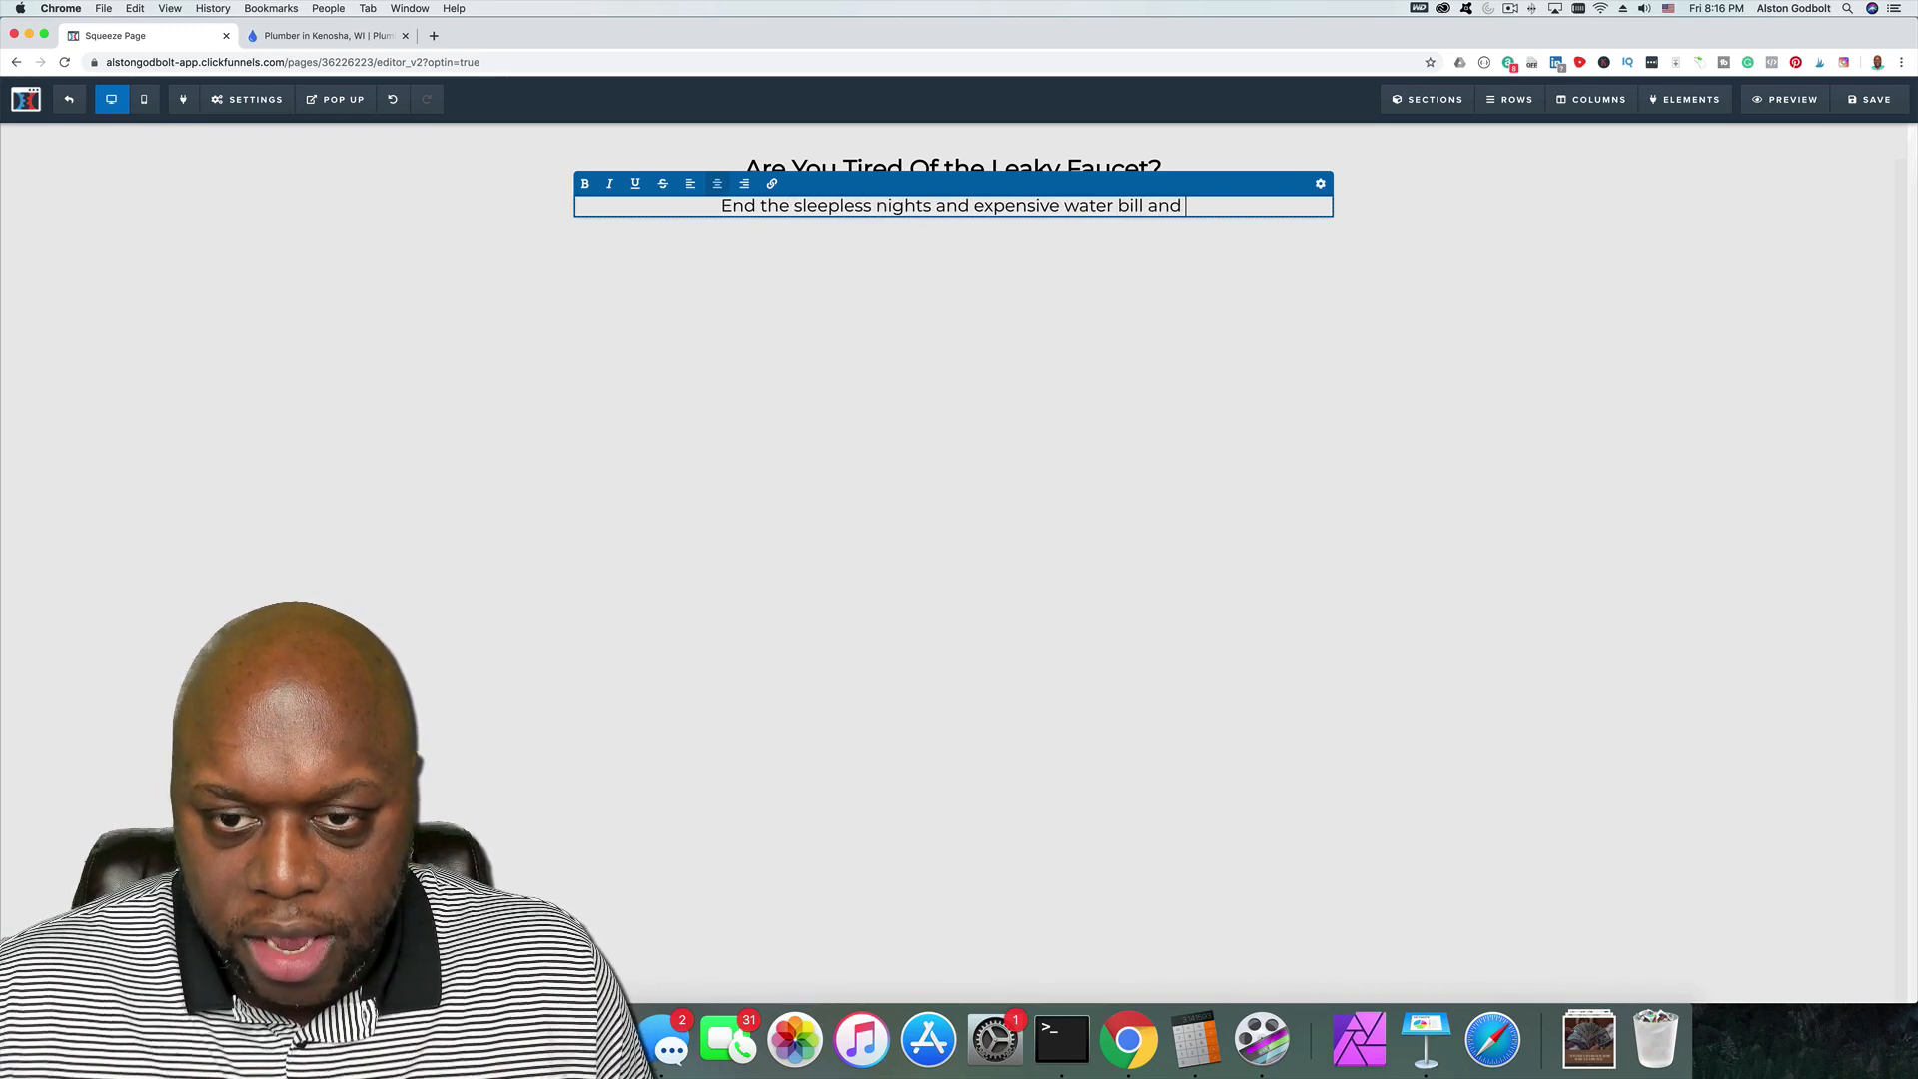
type("e")
type("g")
key("BackSpace")
key("BackSpace")
type("get that f")
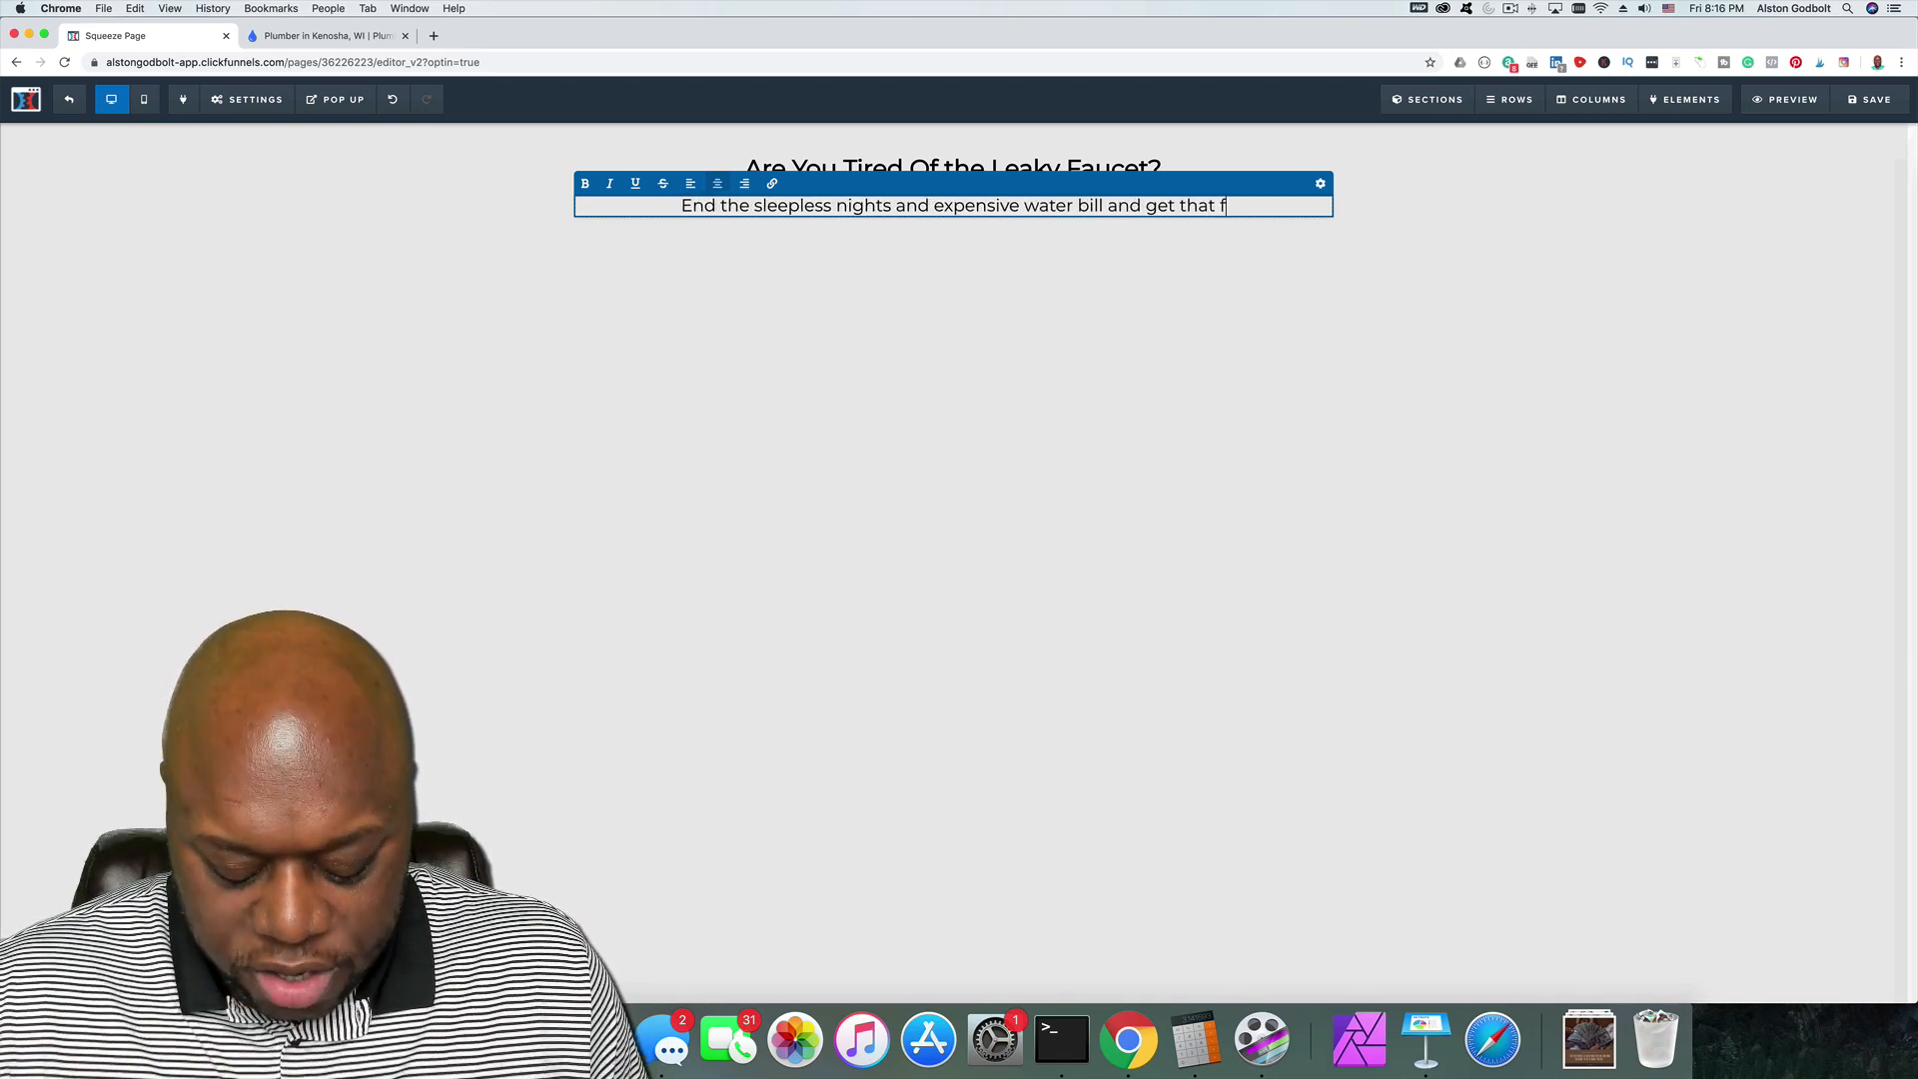
type("aucet ")
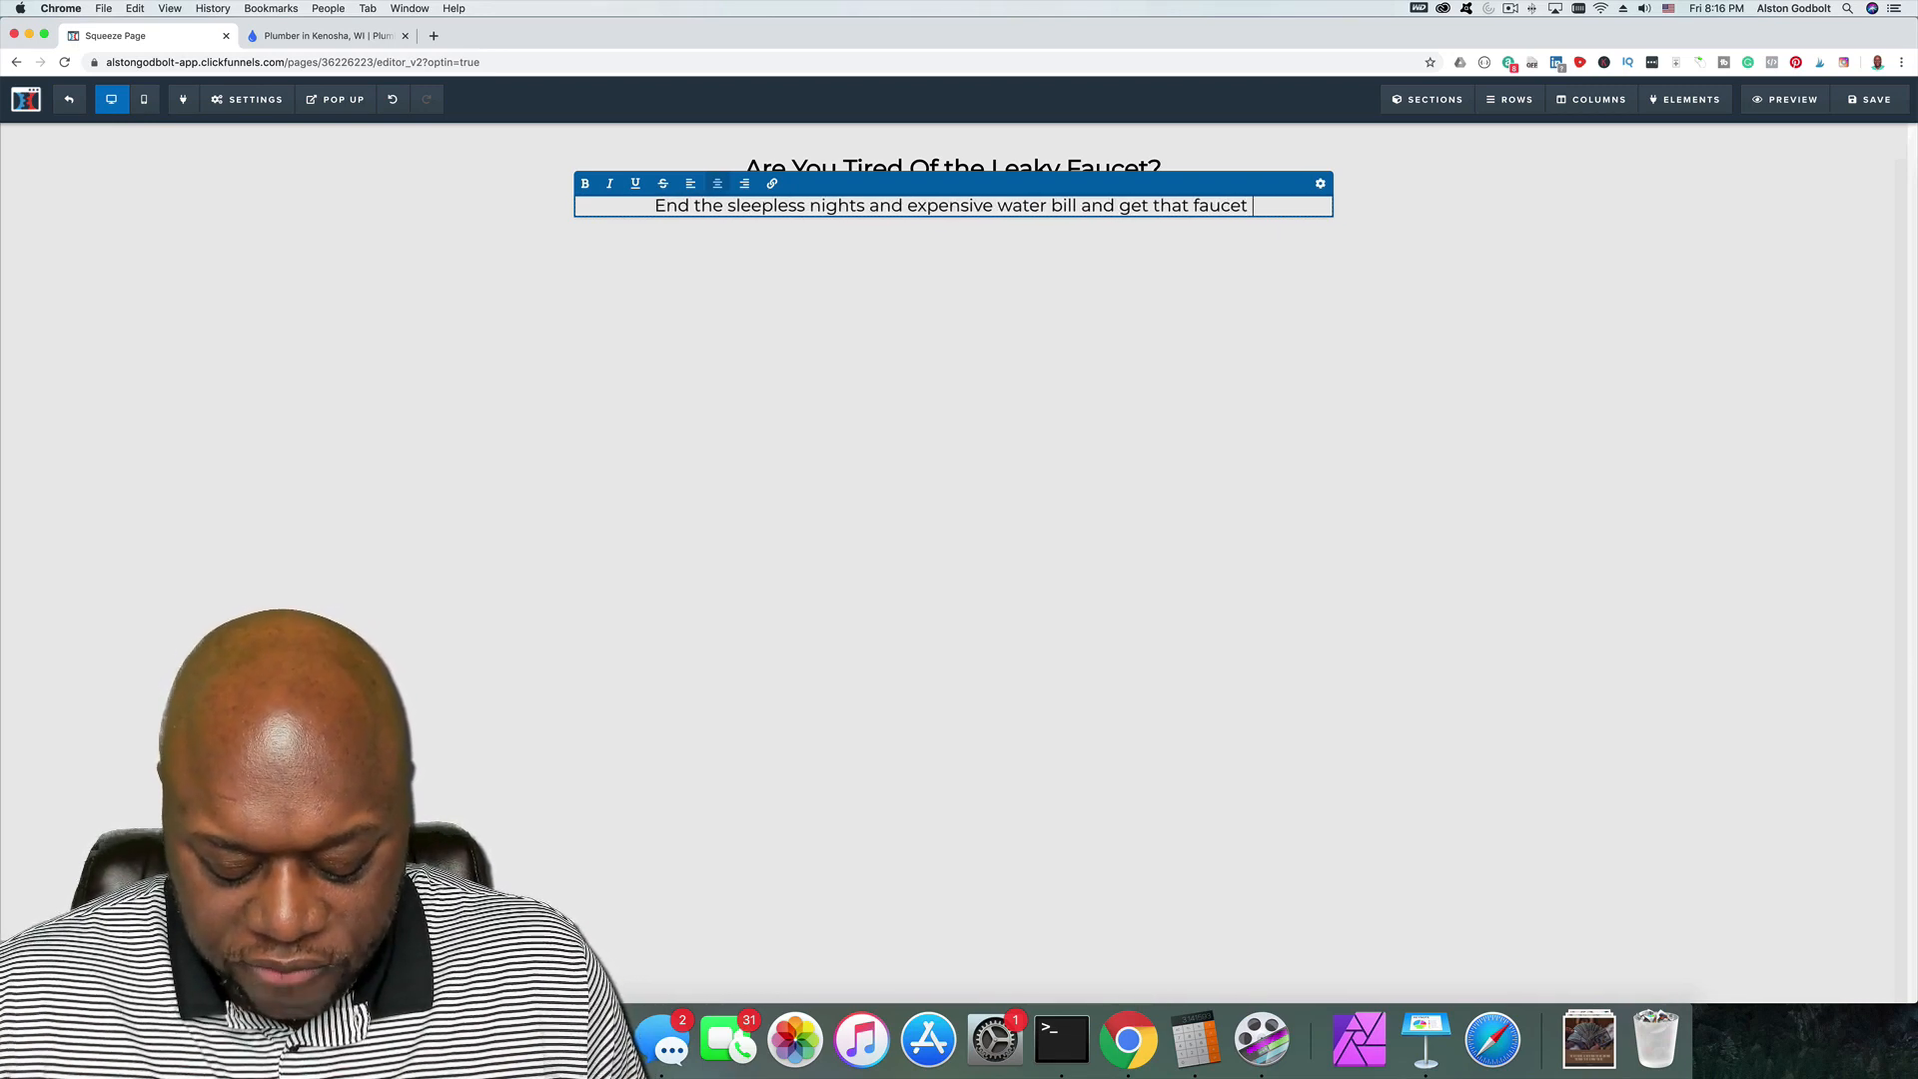
type("fix!")
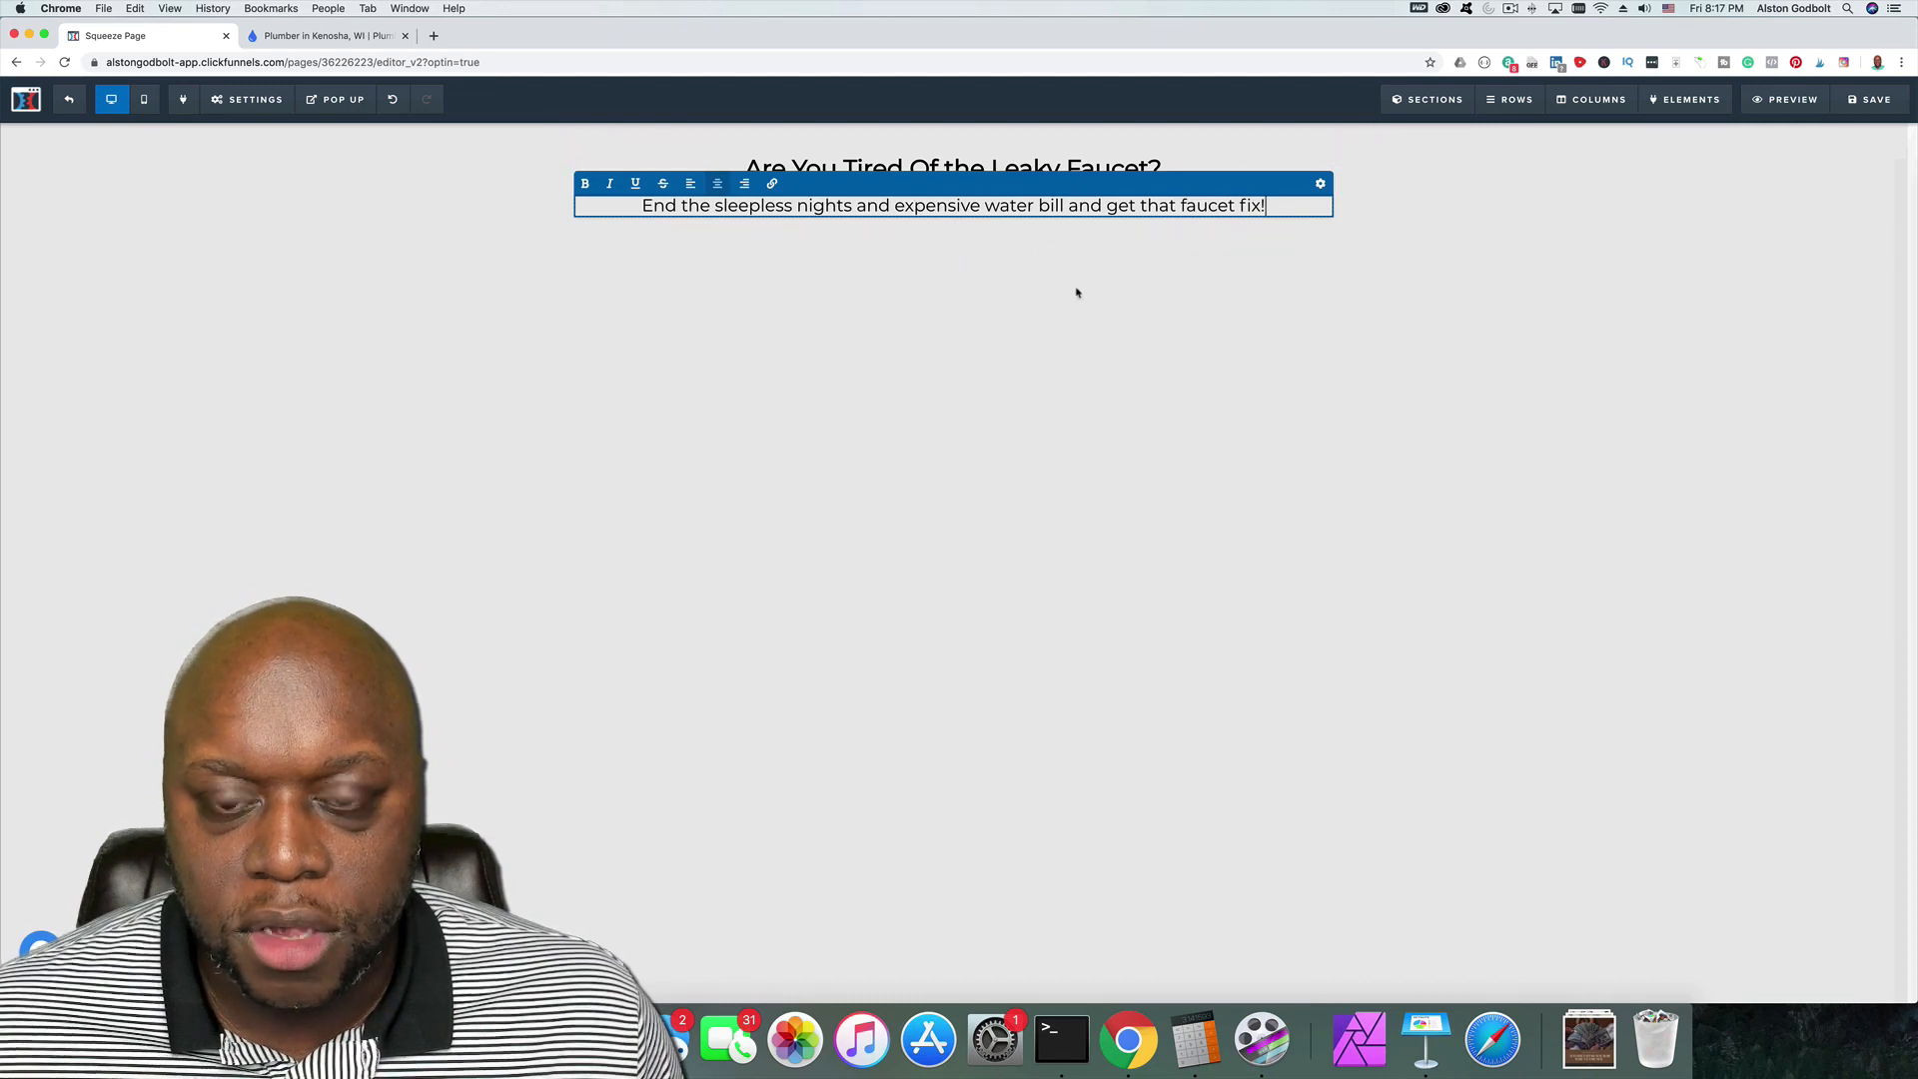
Step: Set the sub-headline's top margin to 30
left_click(1320, 184)
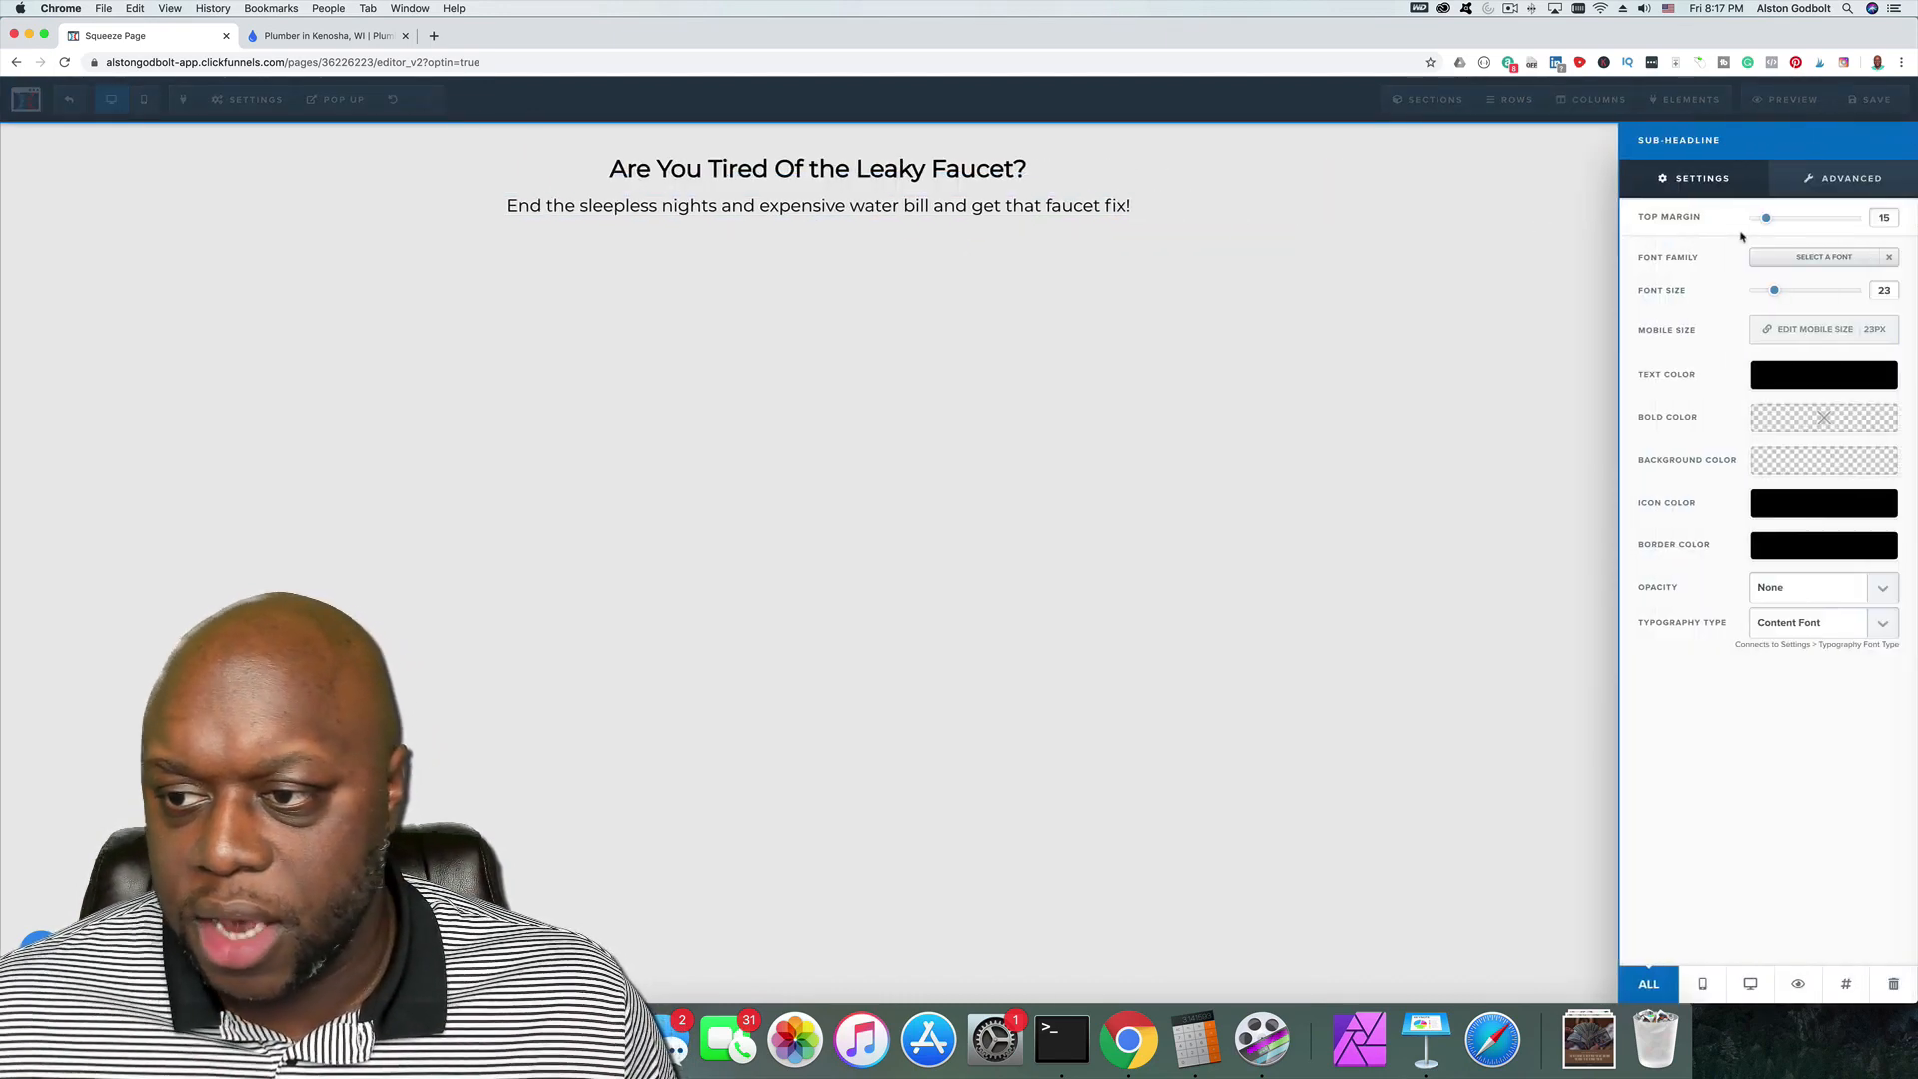
left_click_drag(1774, 219, 1782, 220)
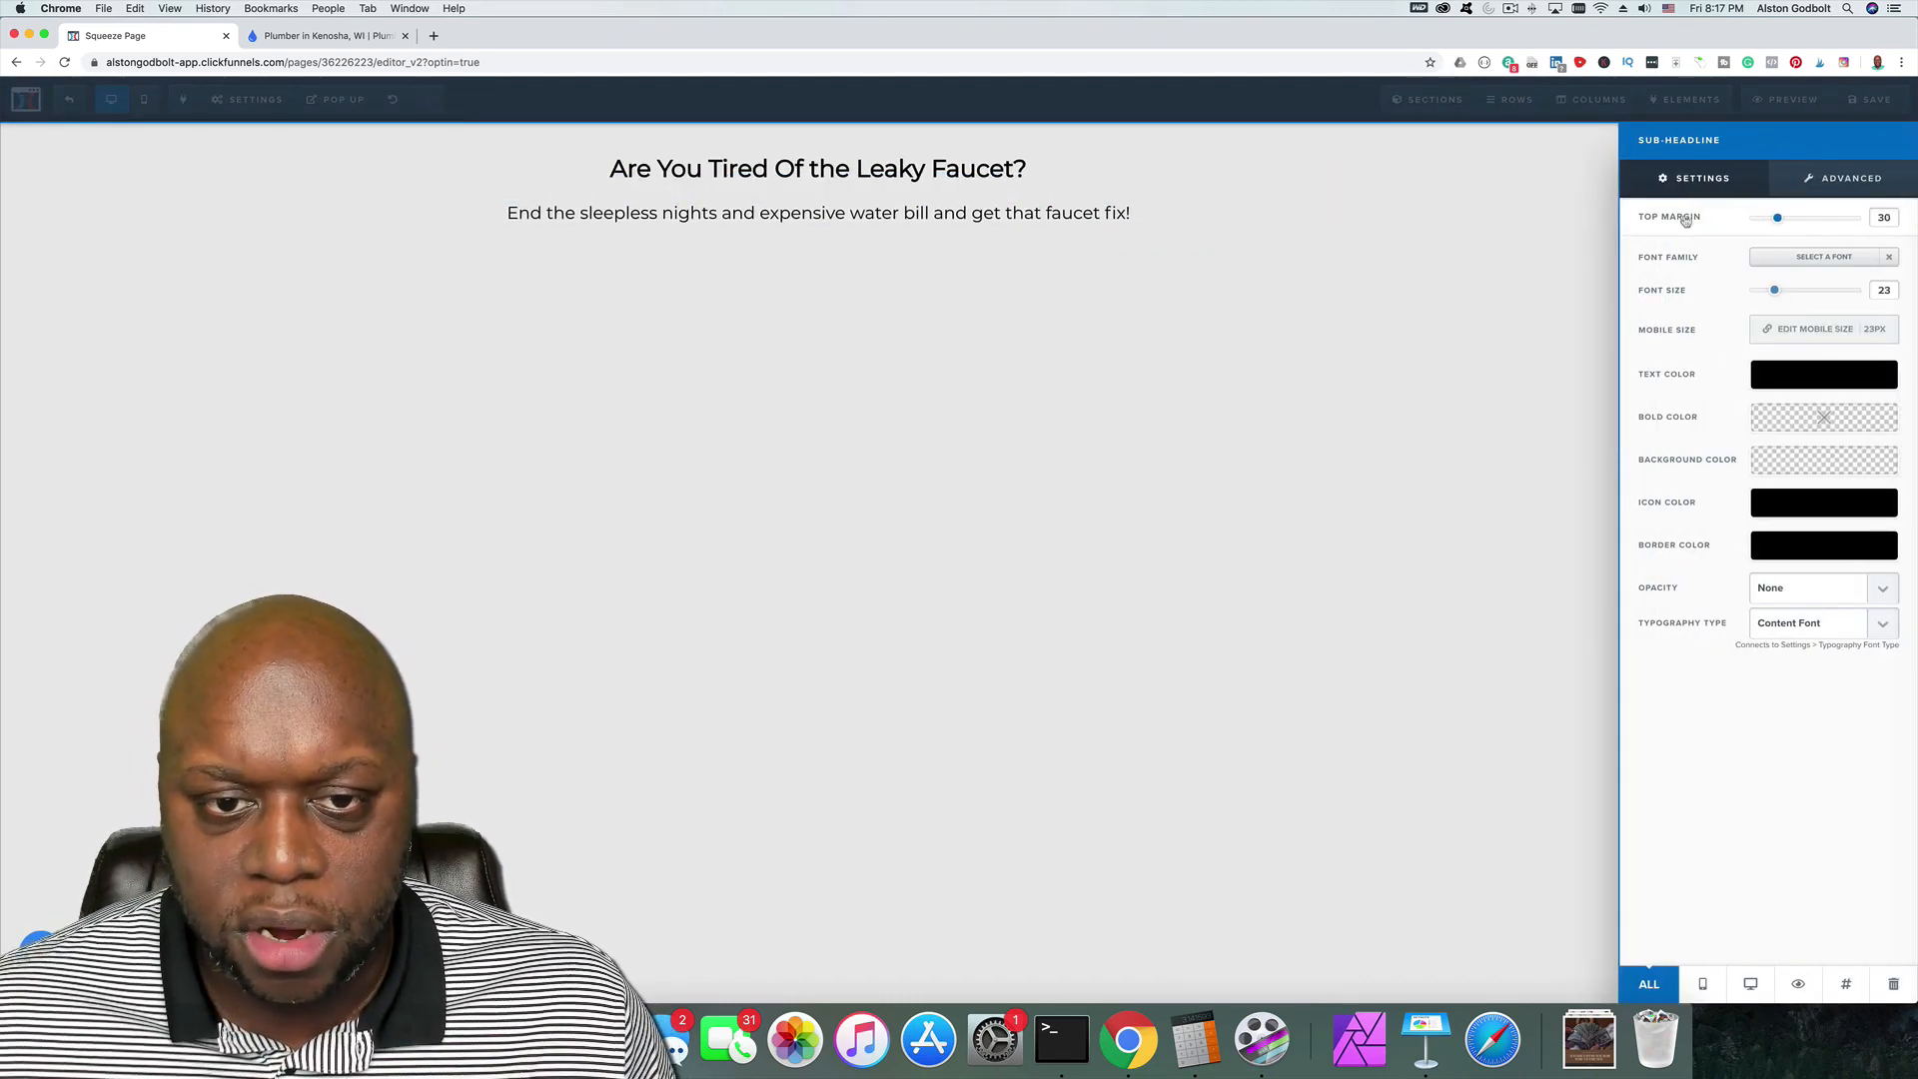
left_click(966, 173)
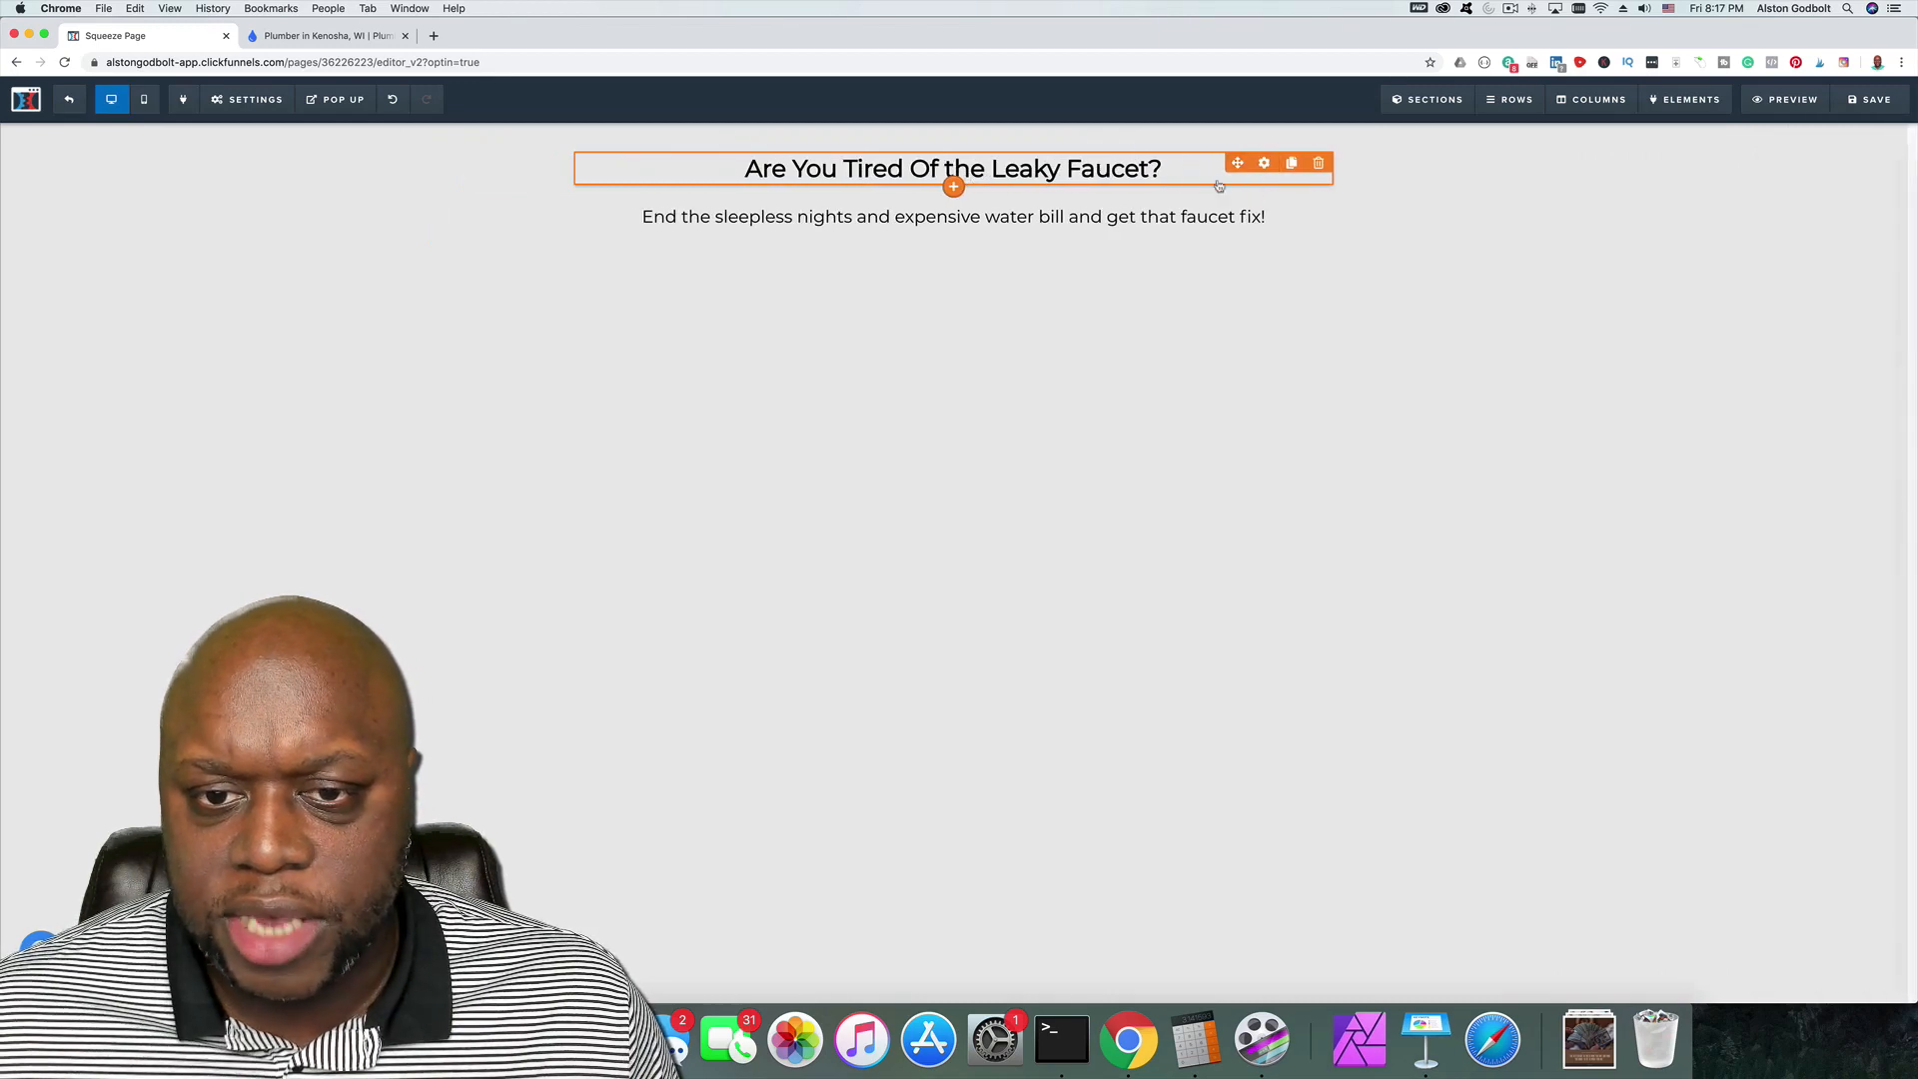
Step: Set the font size of the "Are You Tired Of the Leaky Faucet?" headline to 50
left_click(1168, 177)
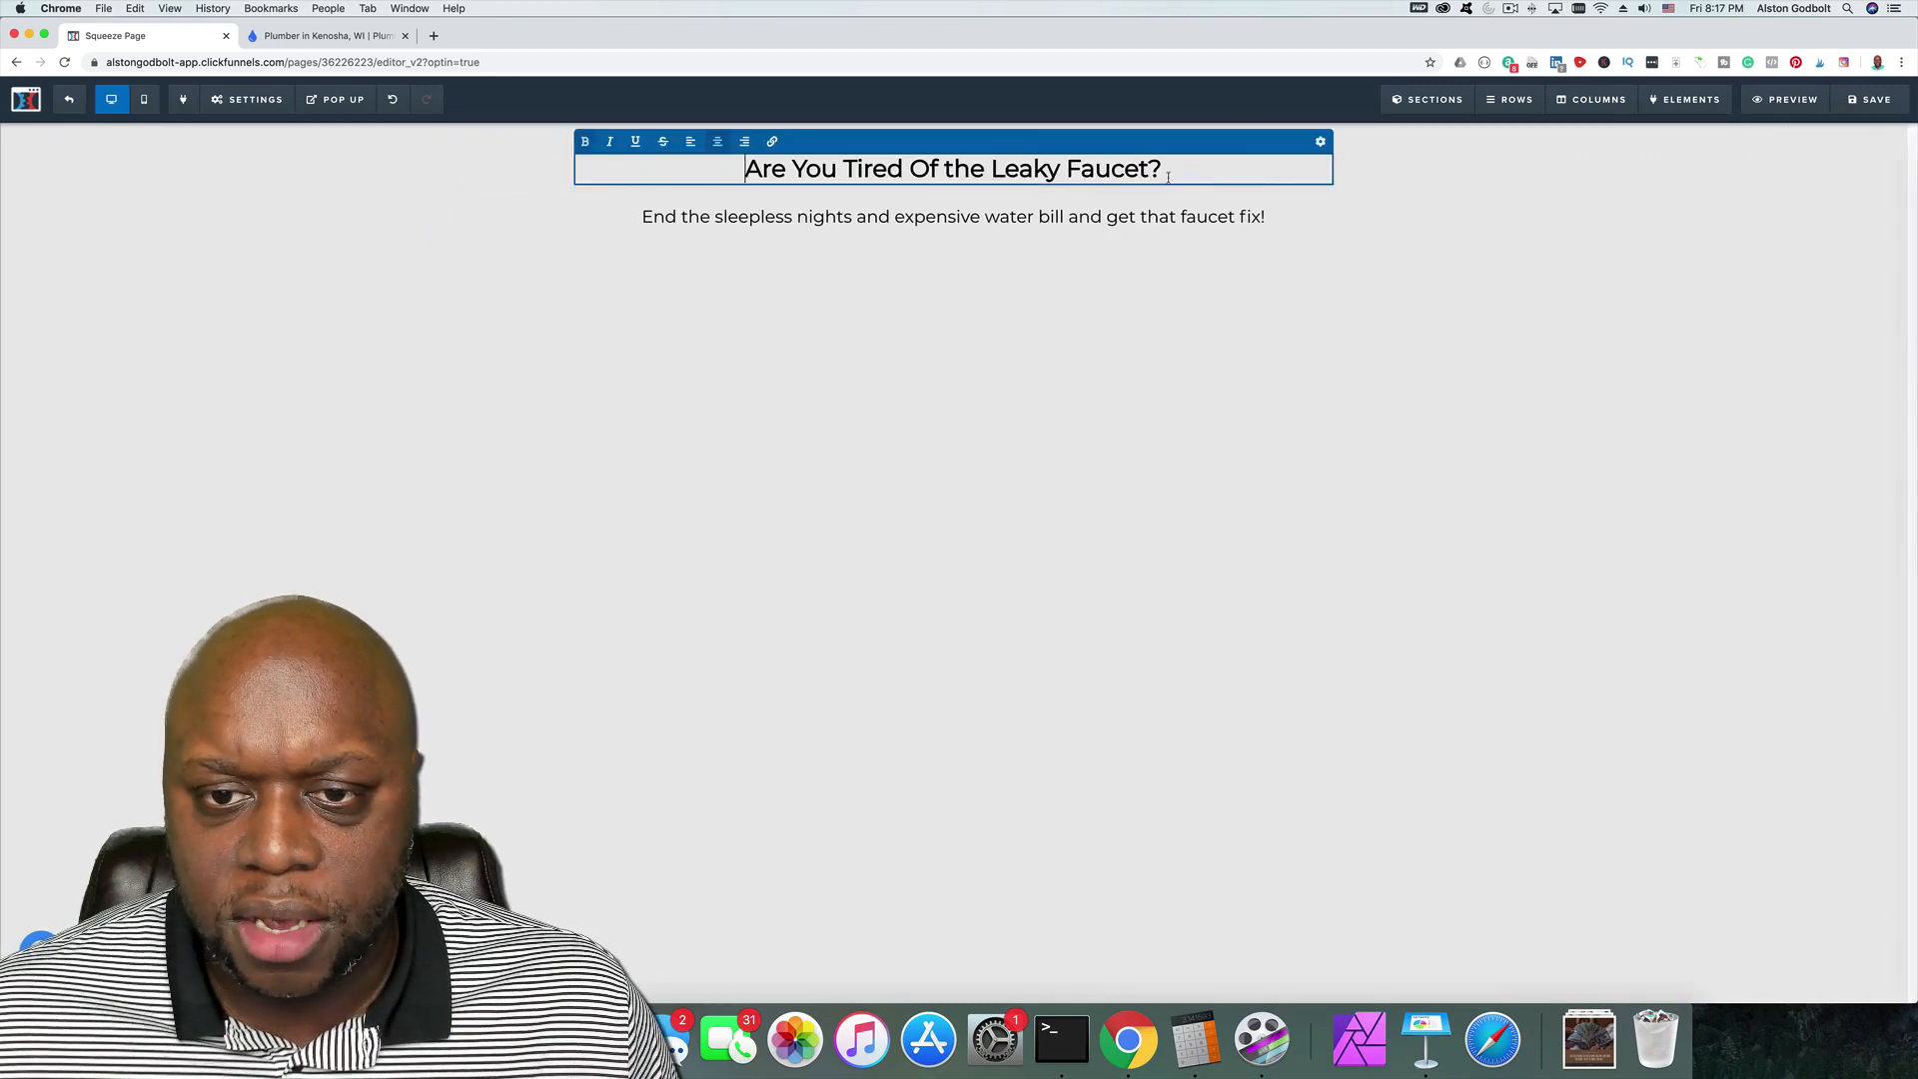
left_click(1321, 141)
left_click_drag(1788, 290, 1823, 295)
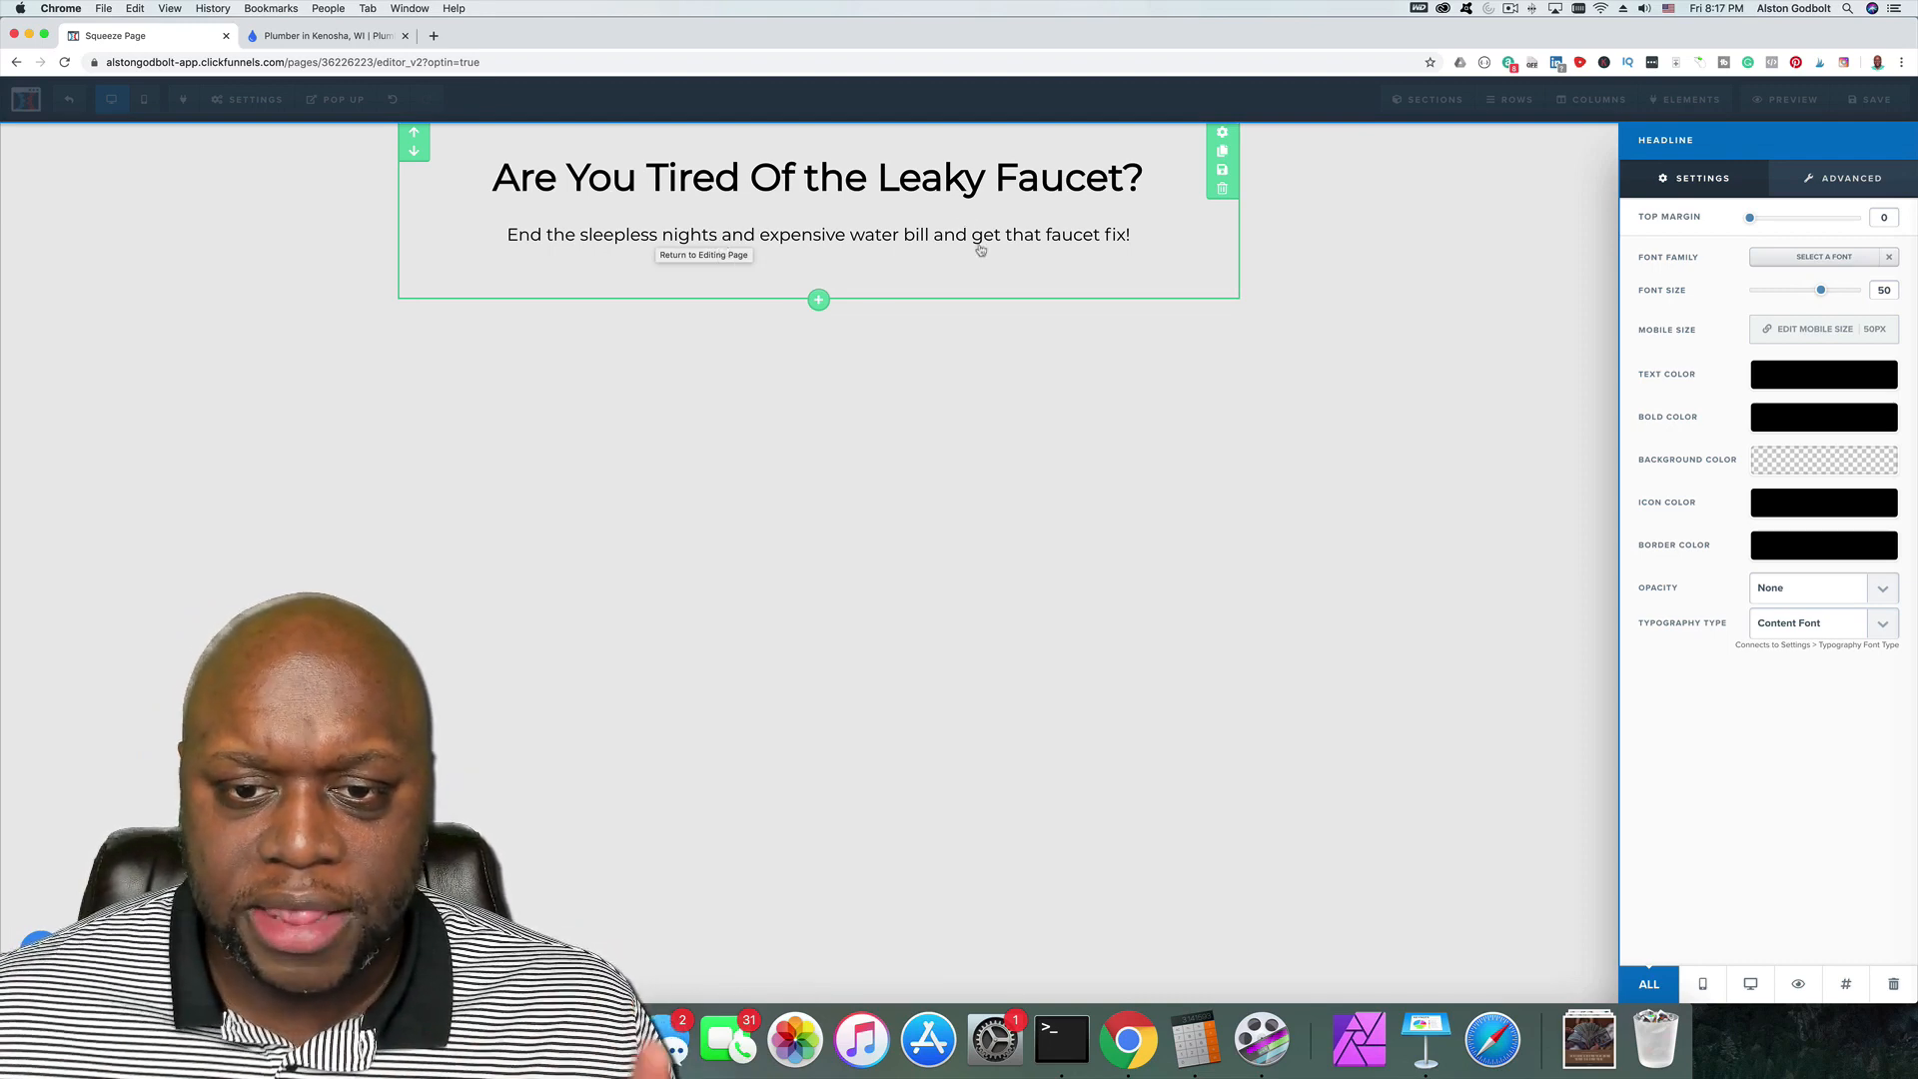
left_click(1139, 243)
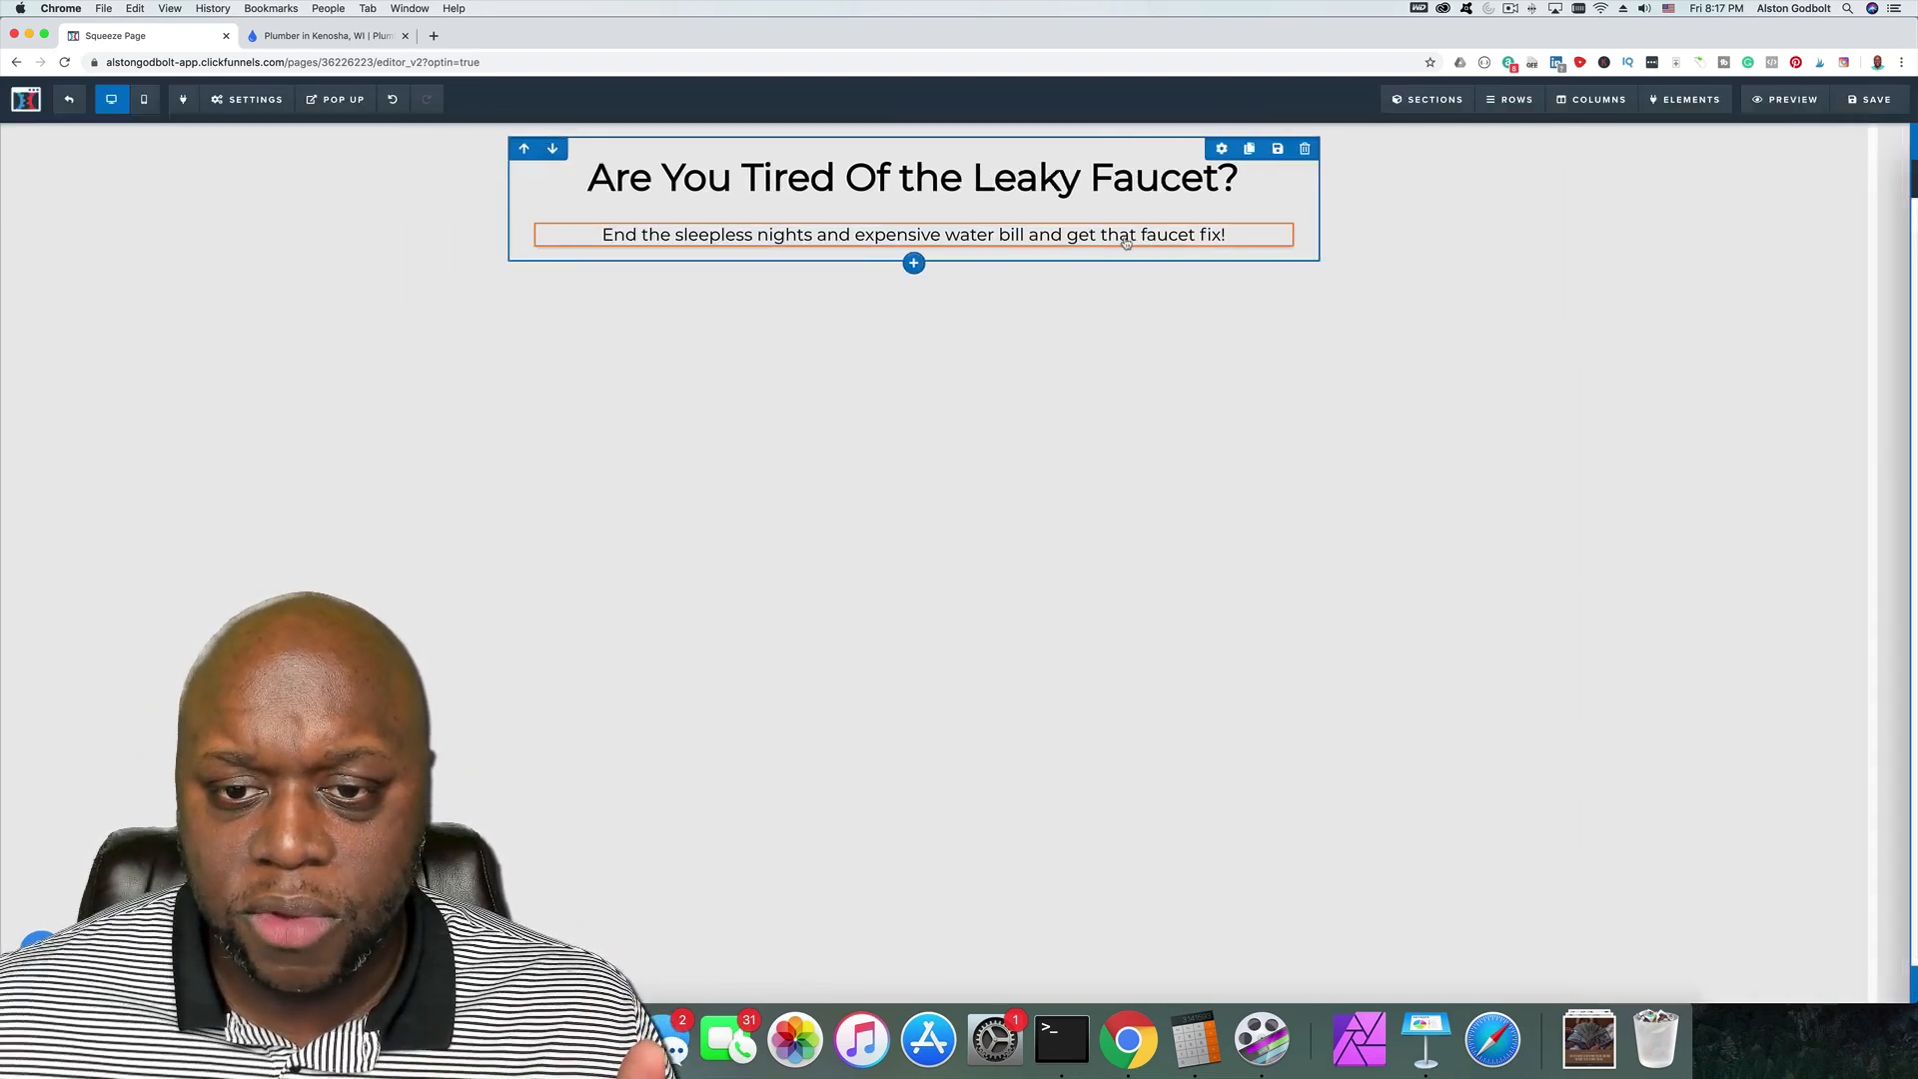
Step: Insert the word "fast" before the exclamation mark so the sub-headline ends with "get that faucet fix fast!"
left_click(1262, 235)
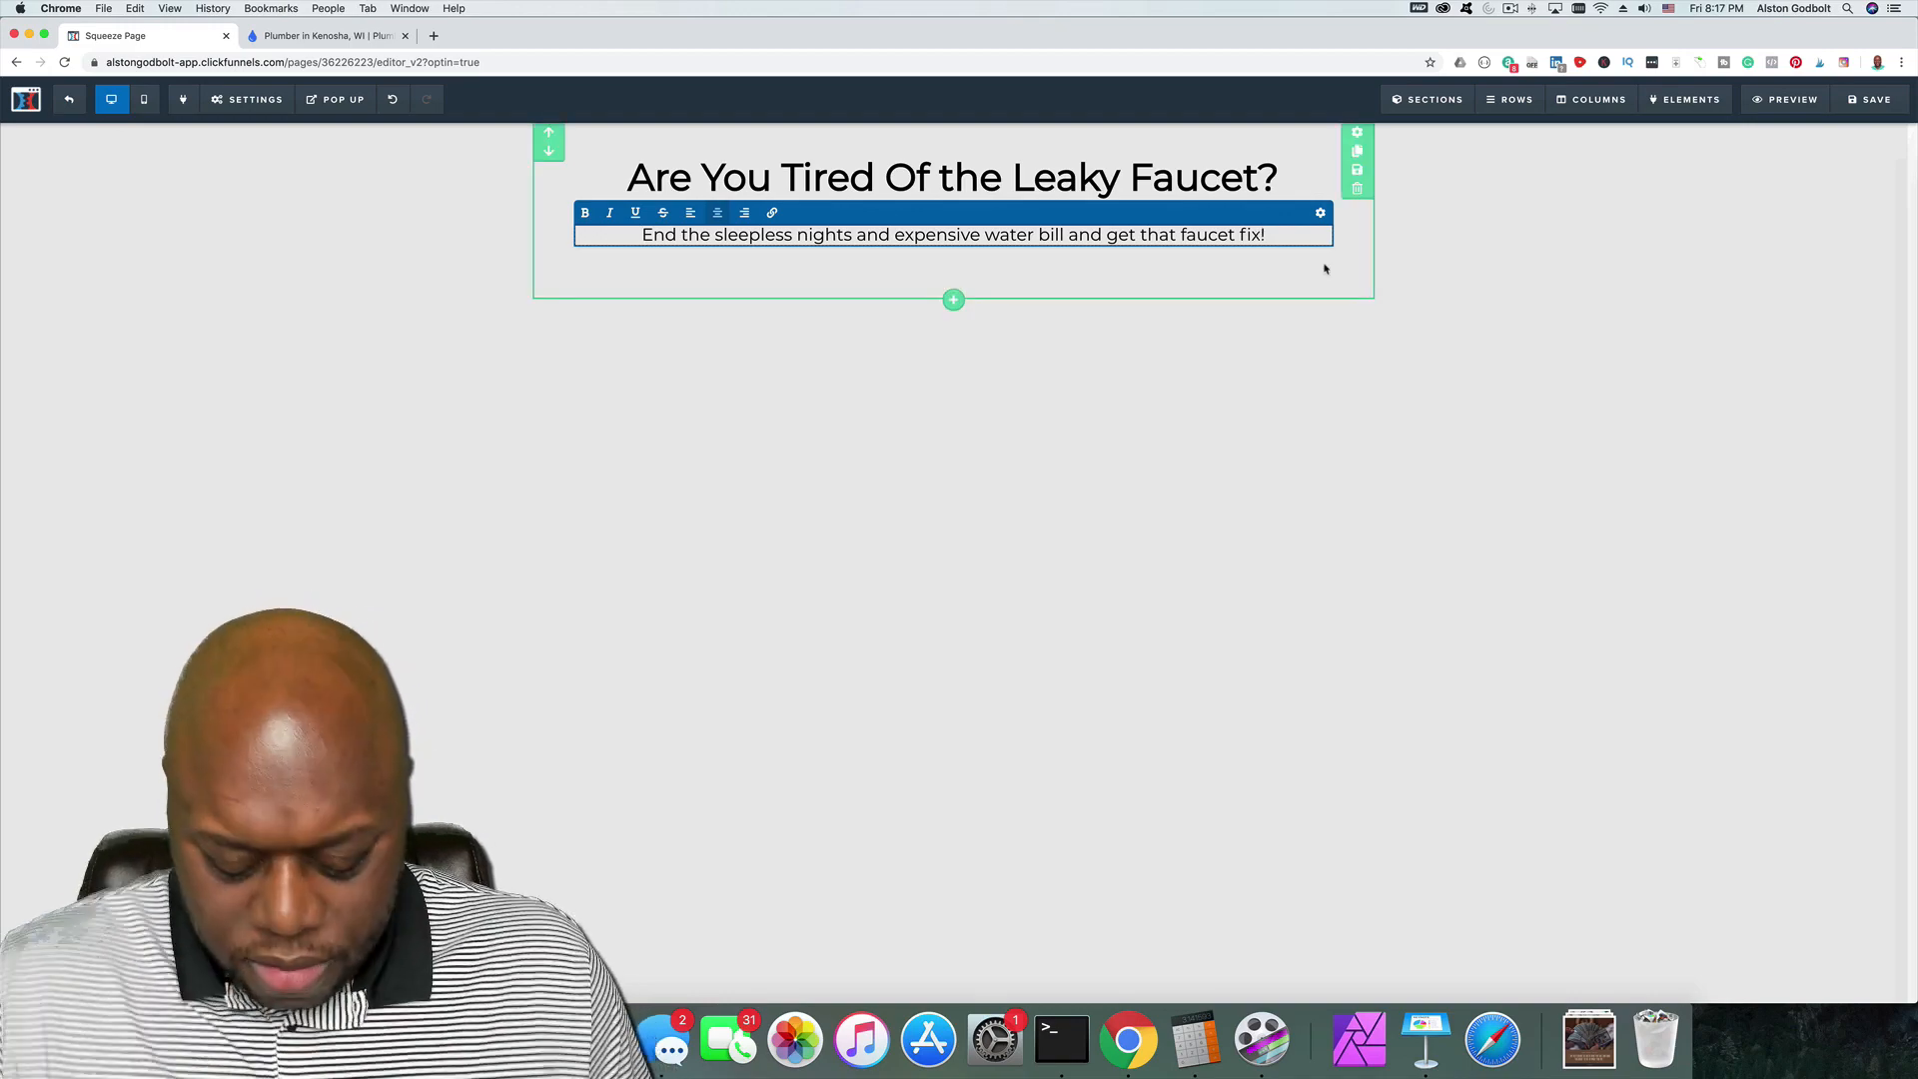
type("fast")
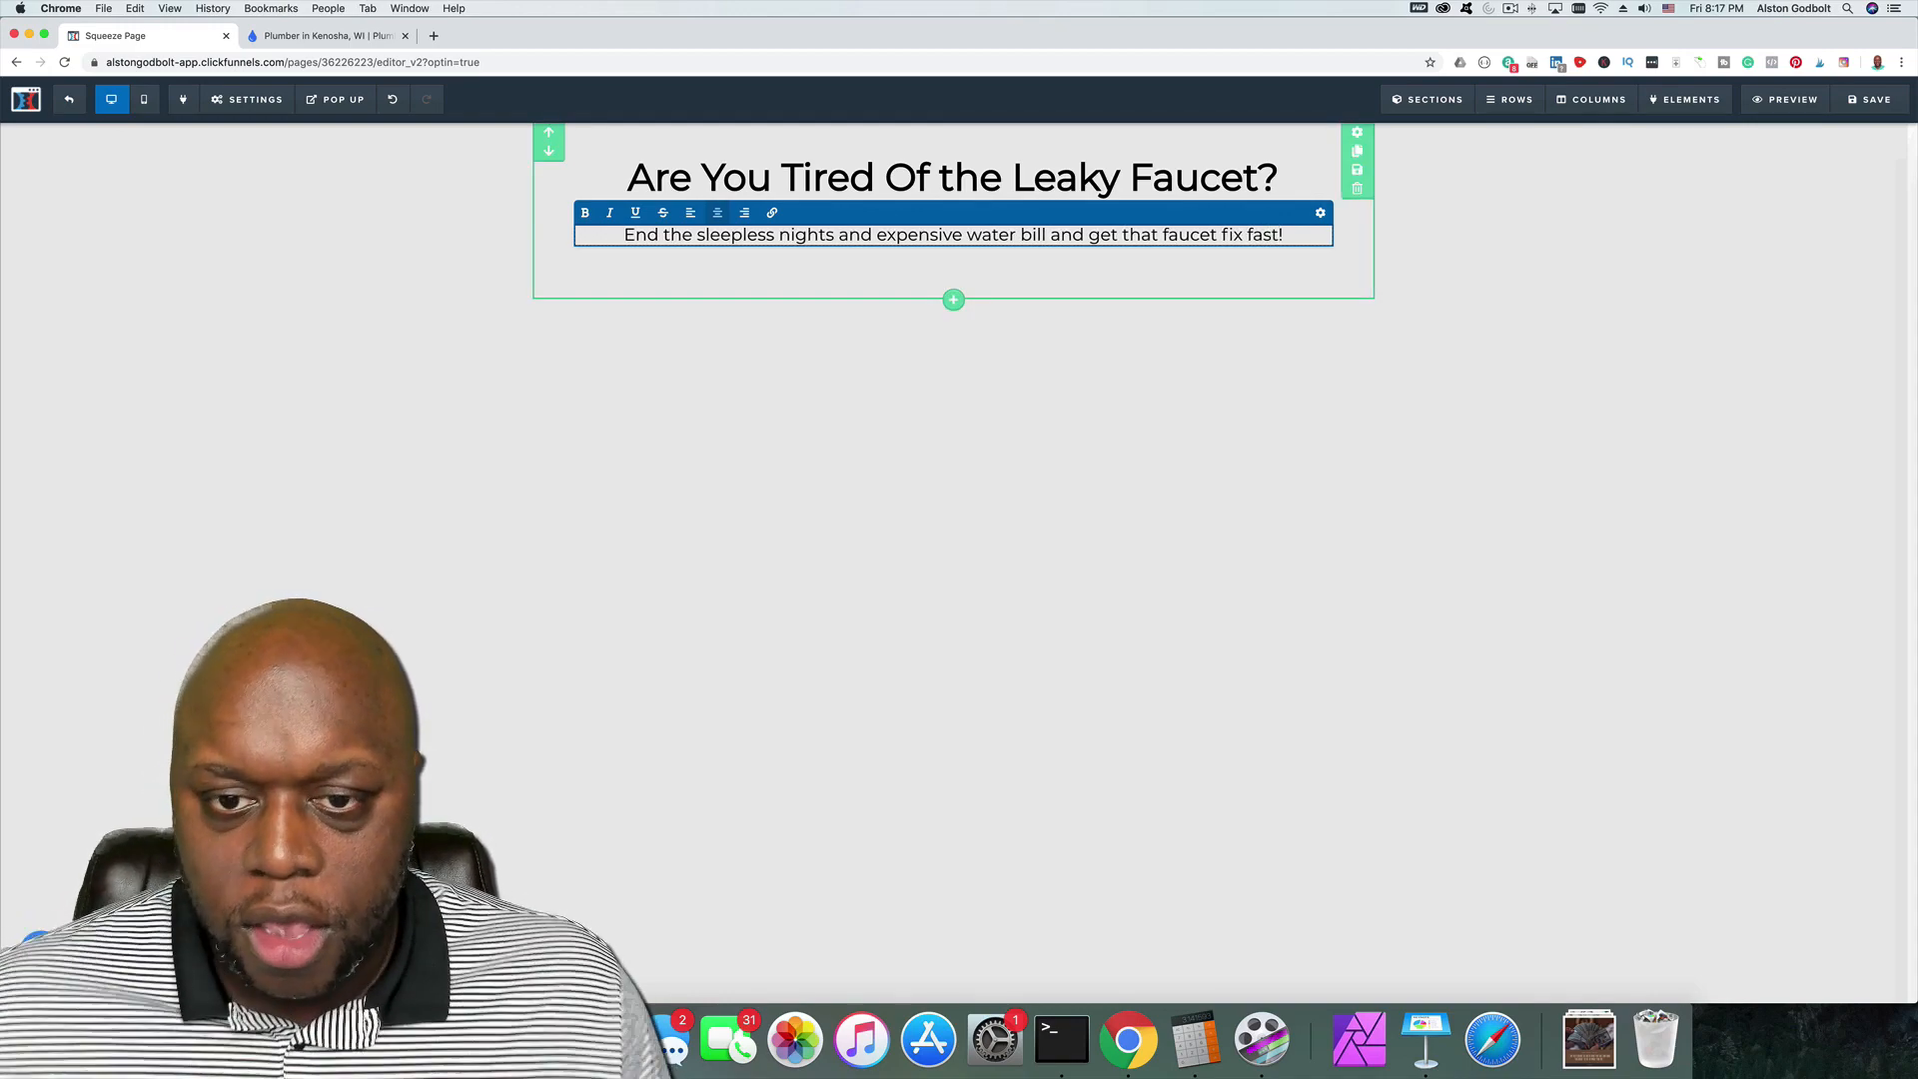
left_click(1246, 299)
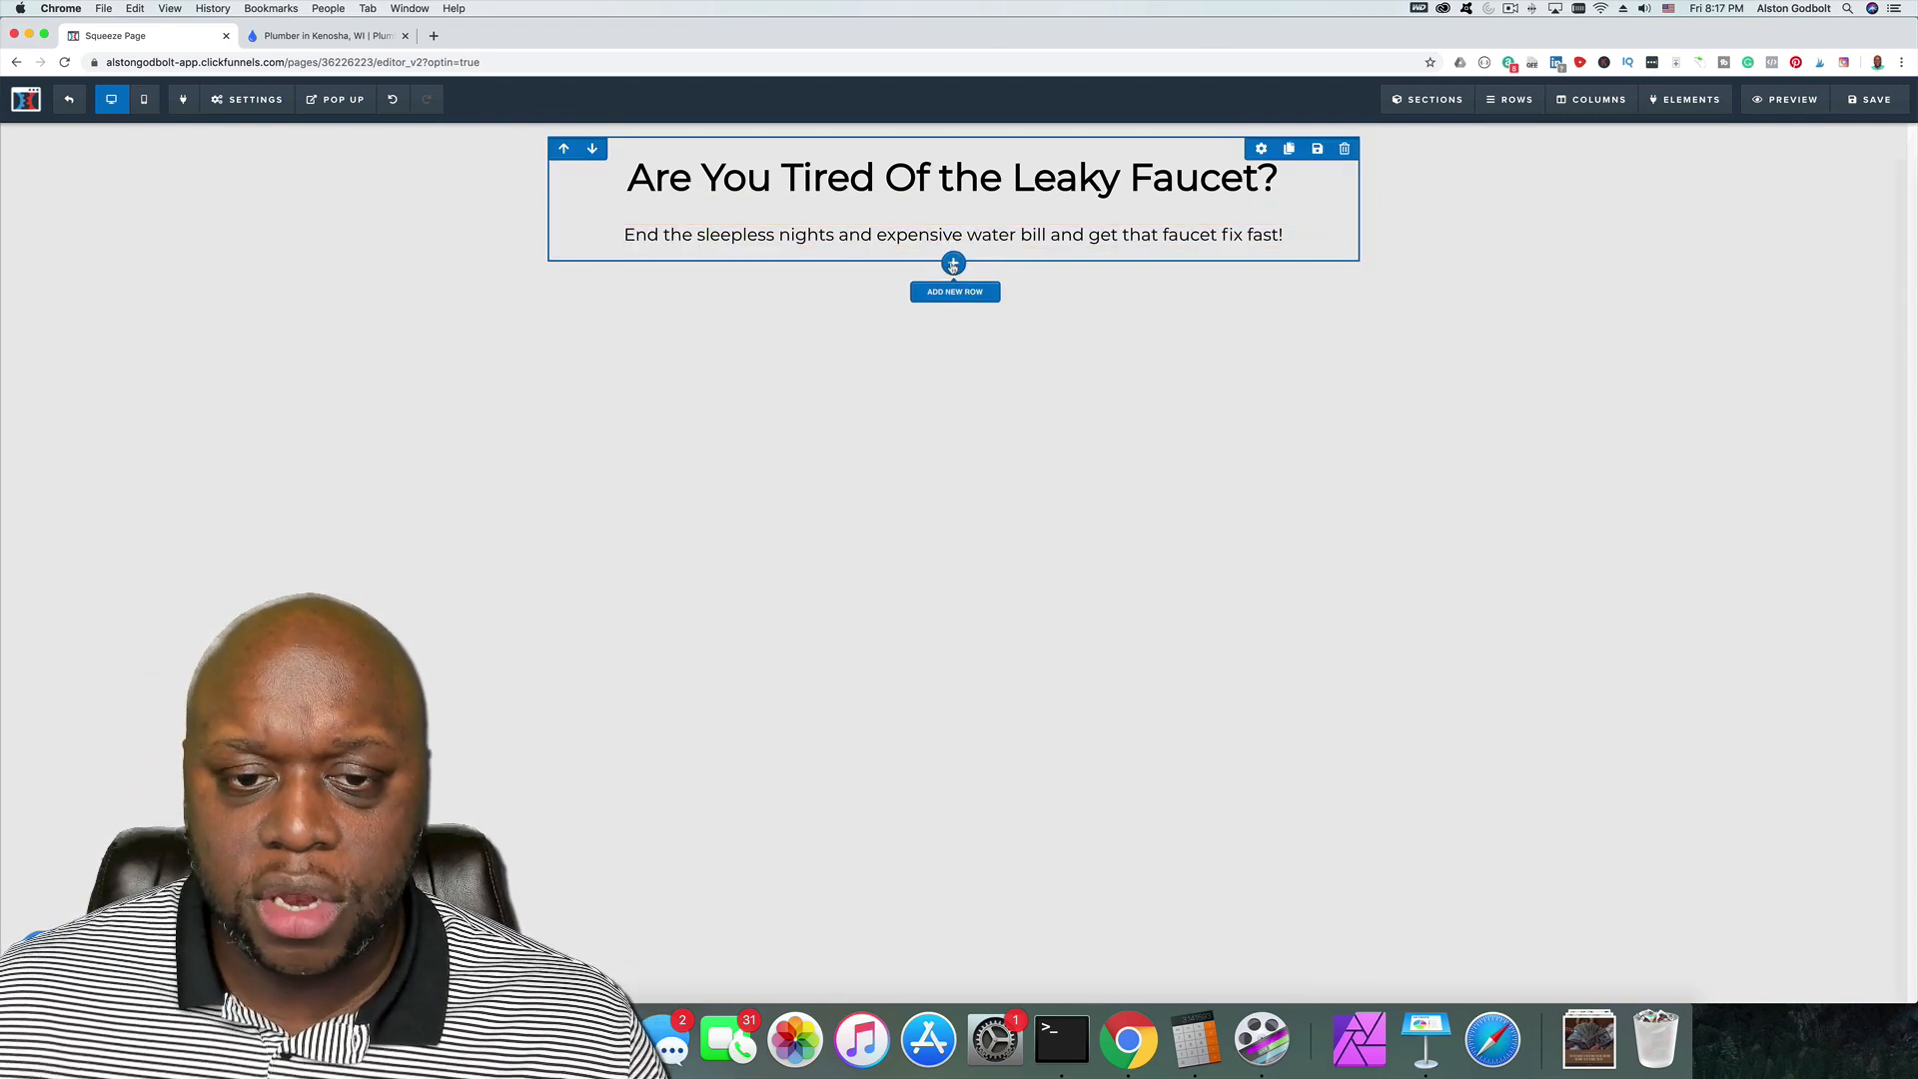
Step: Add a two-column row below the headline row and narrow its left column to widen the right one
left_click(953, 266)
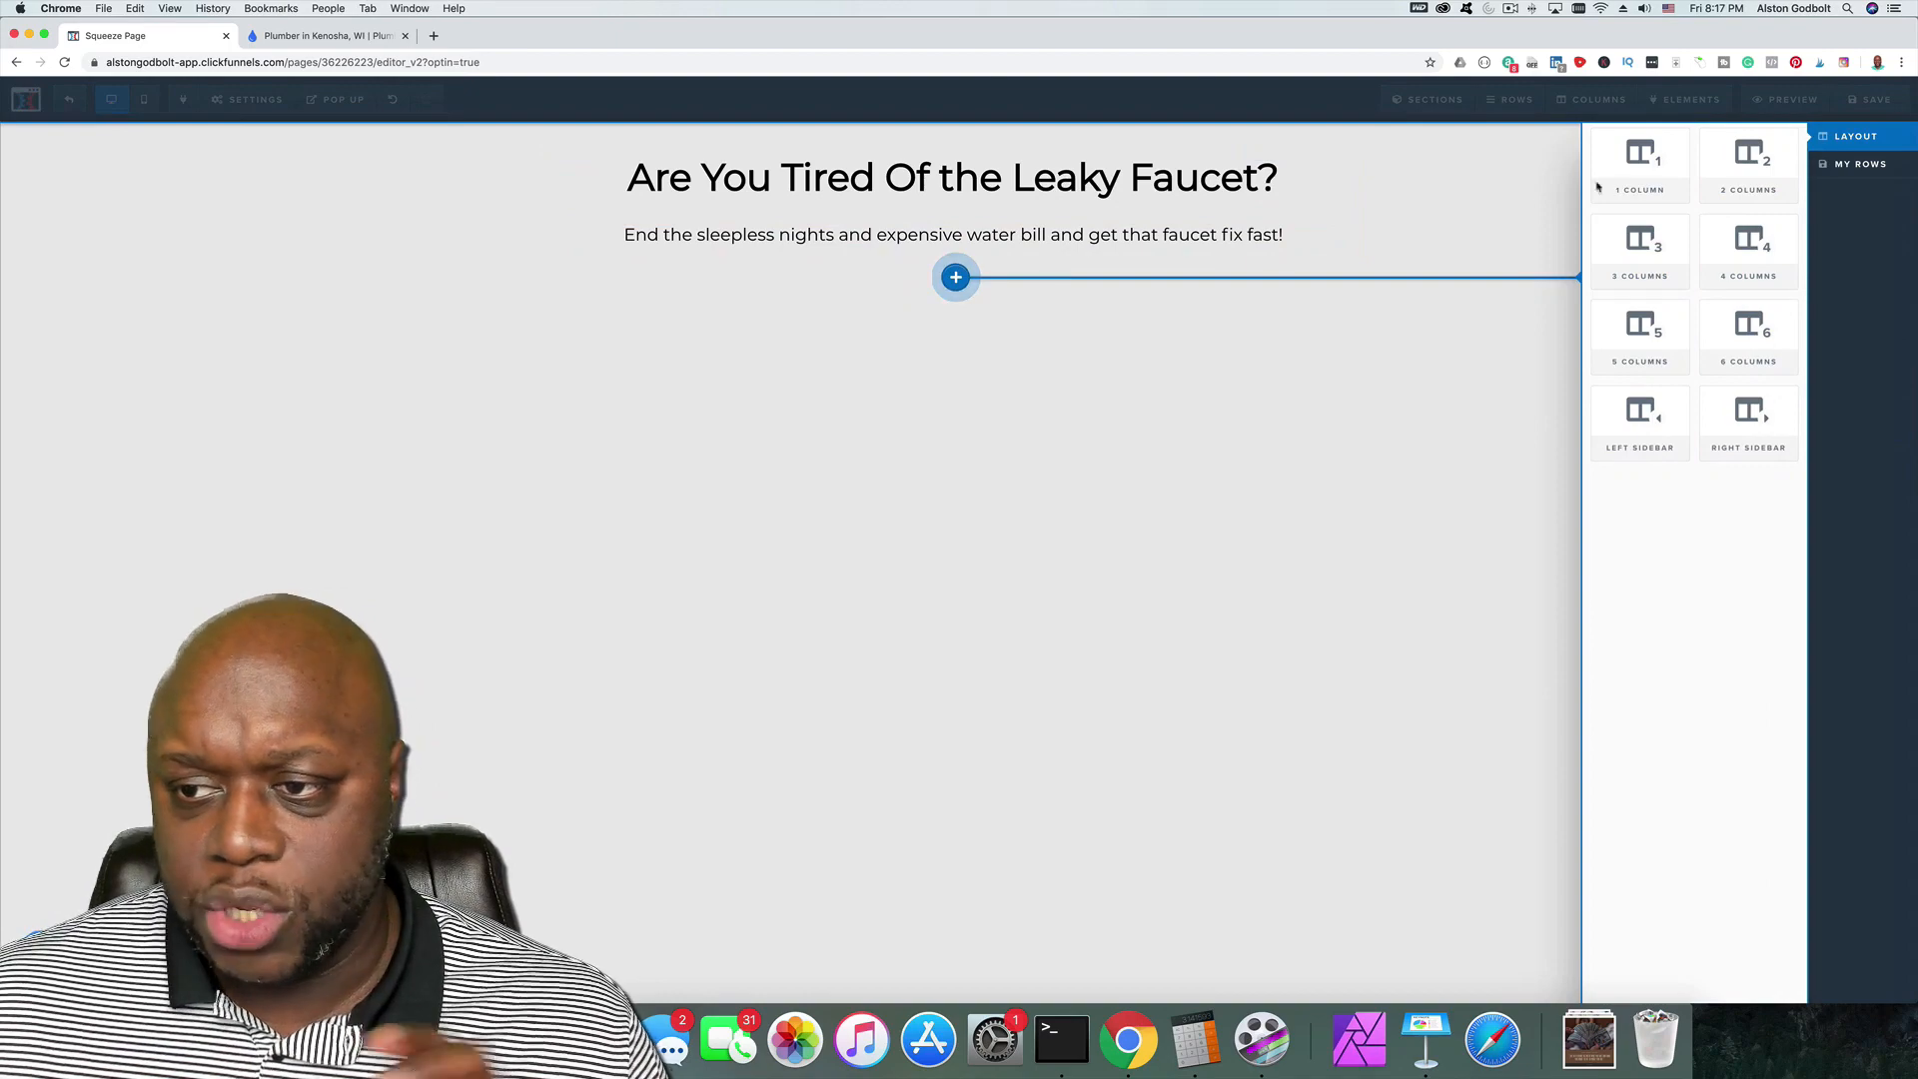
left_click(1748, 175)
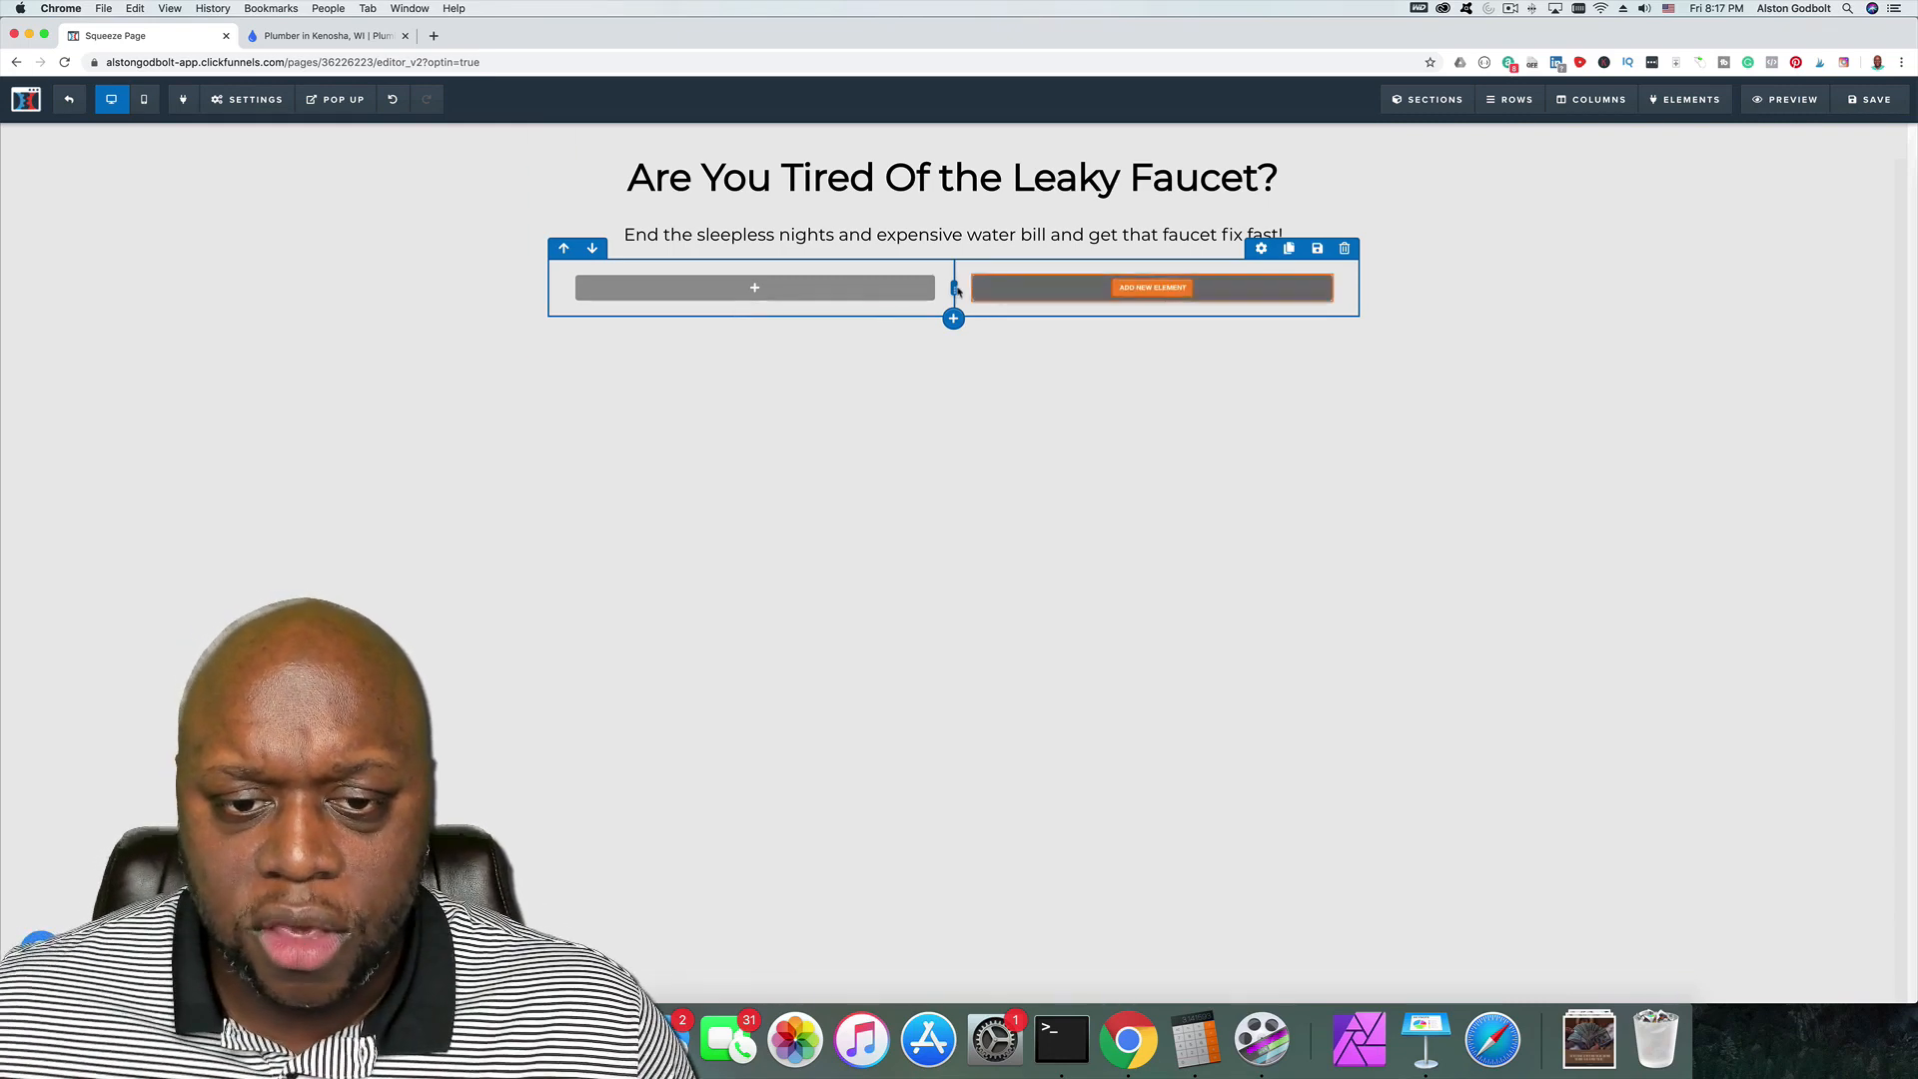
left_click_drag(951, 288, 886, 292)
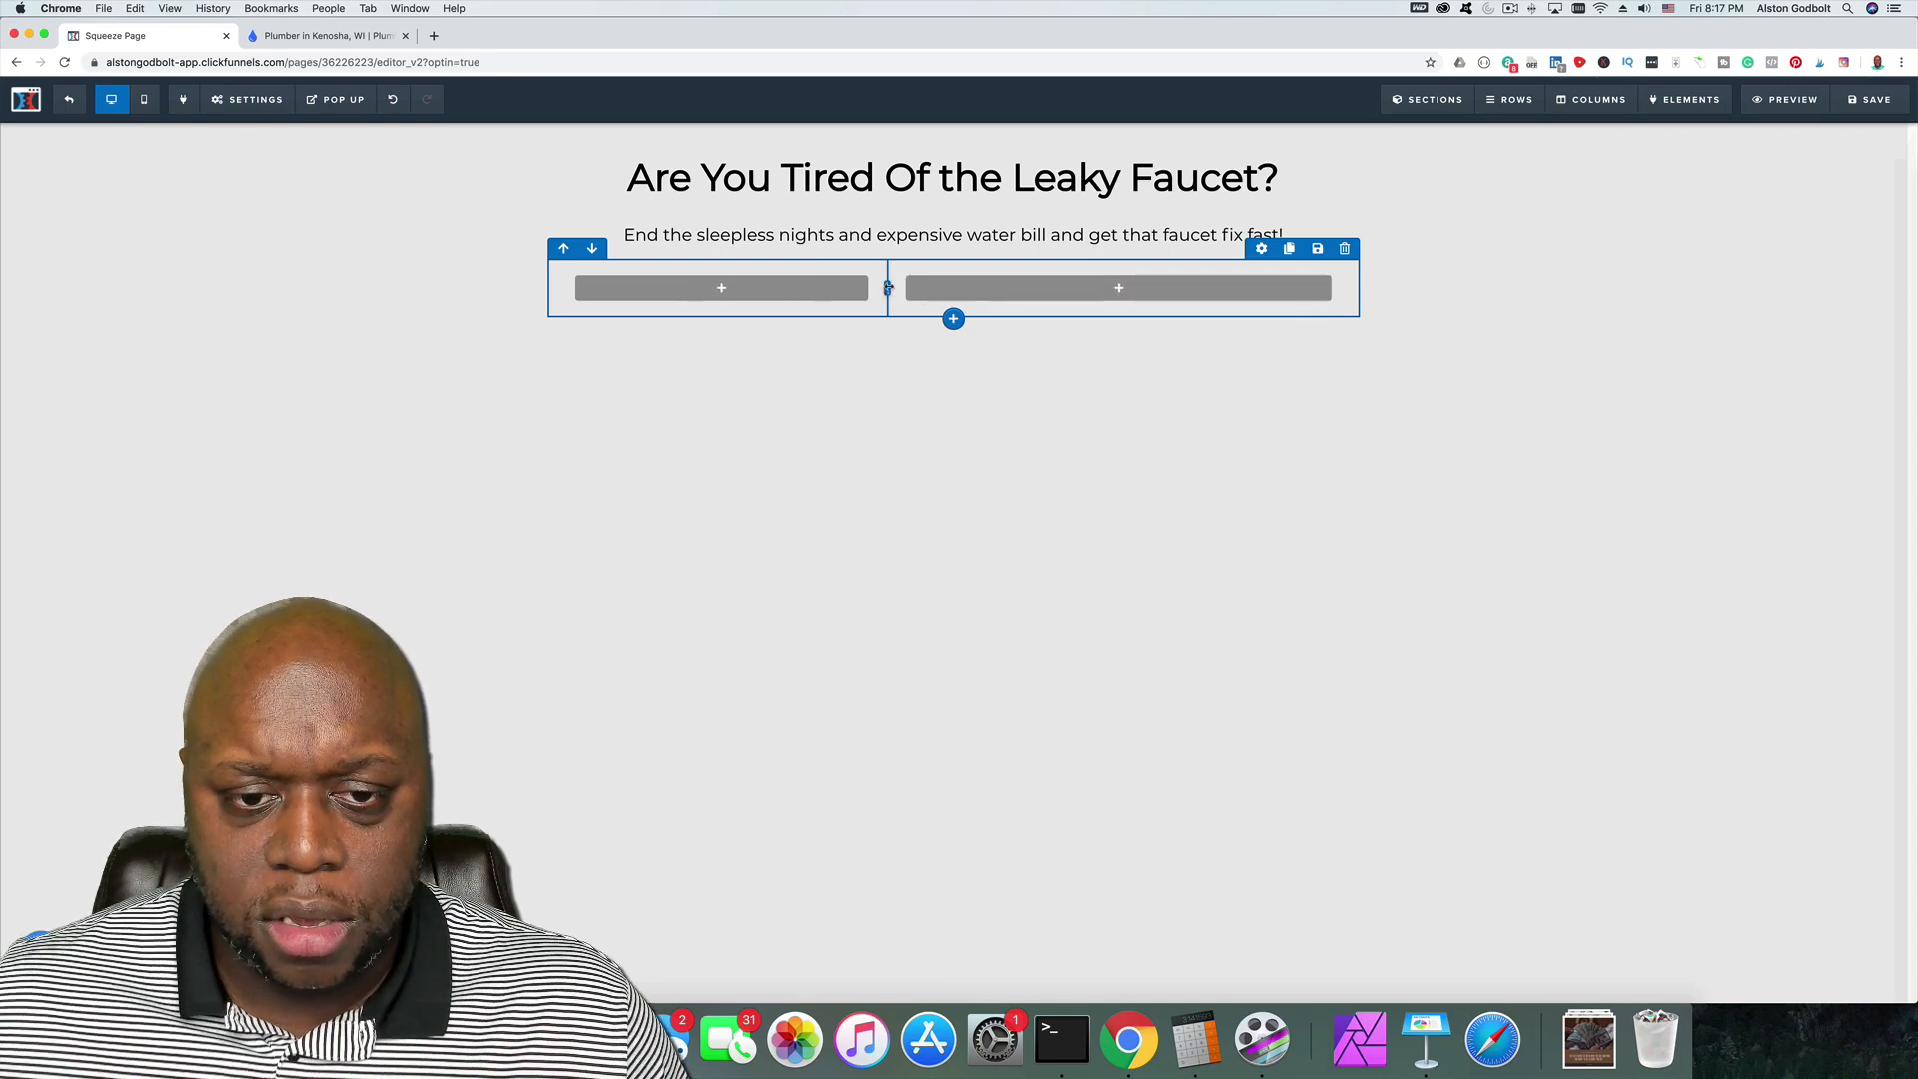
Step: Add a sub-headline to the row's wider right column reading "Enter Your Email To Have Your Faucet Fixed Today!"
left_click(1112, 290)
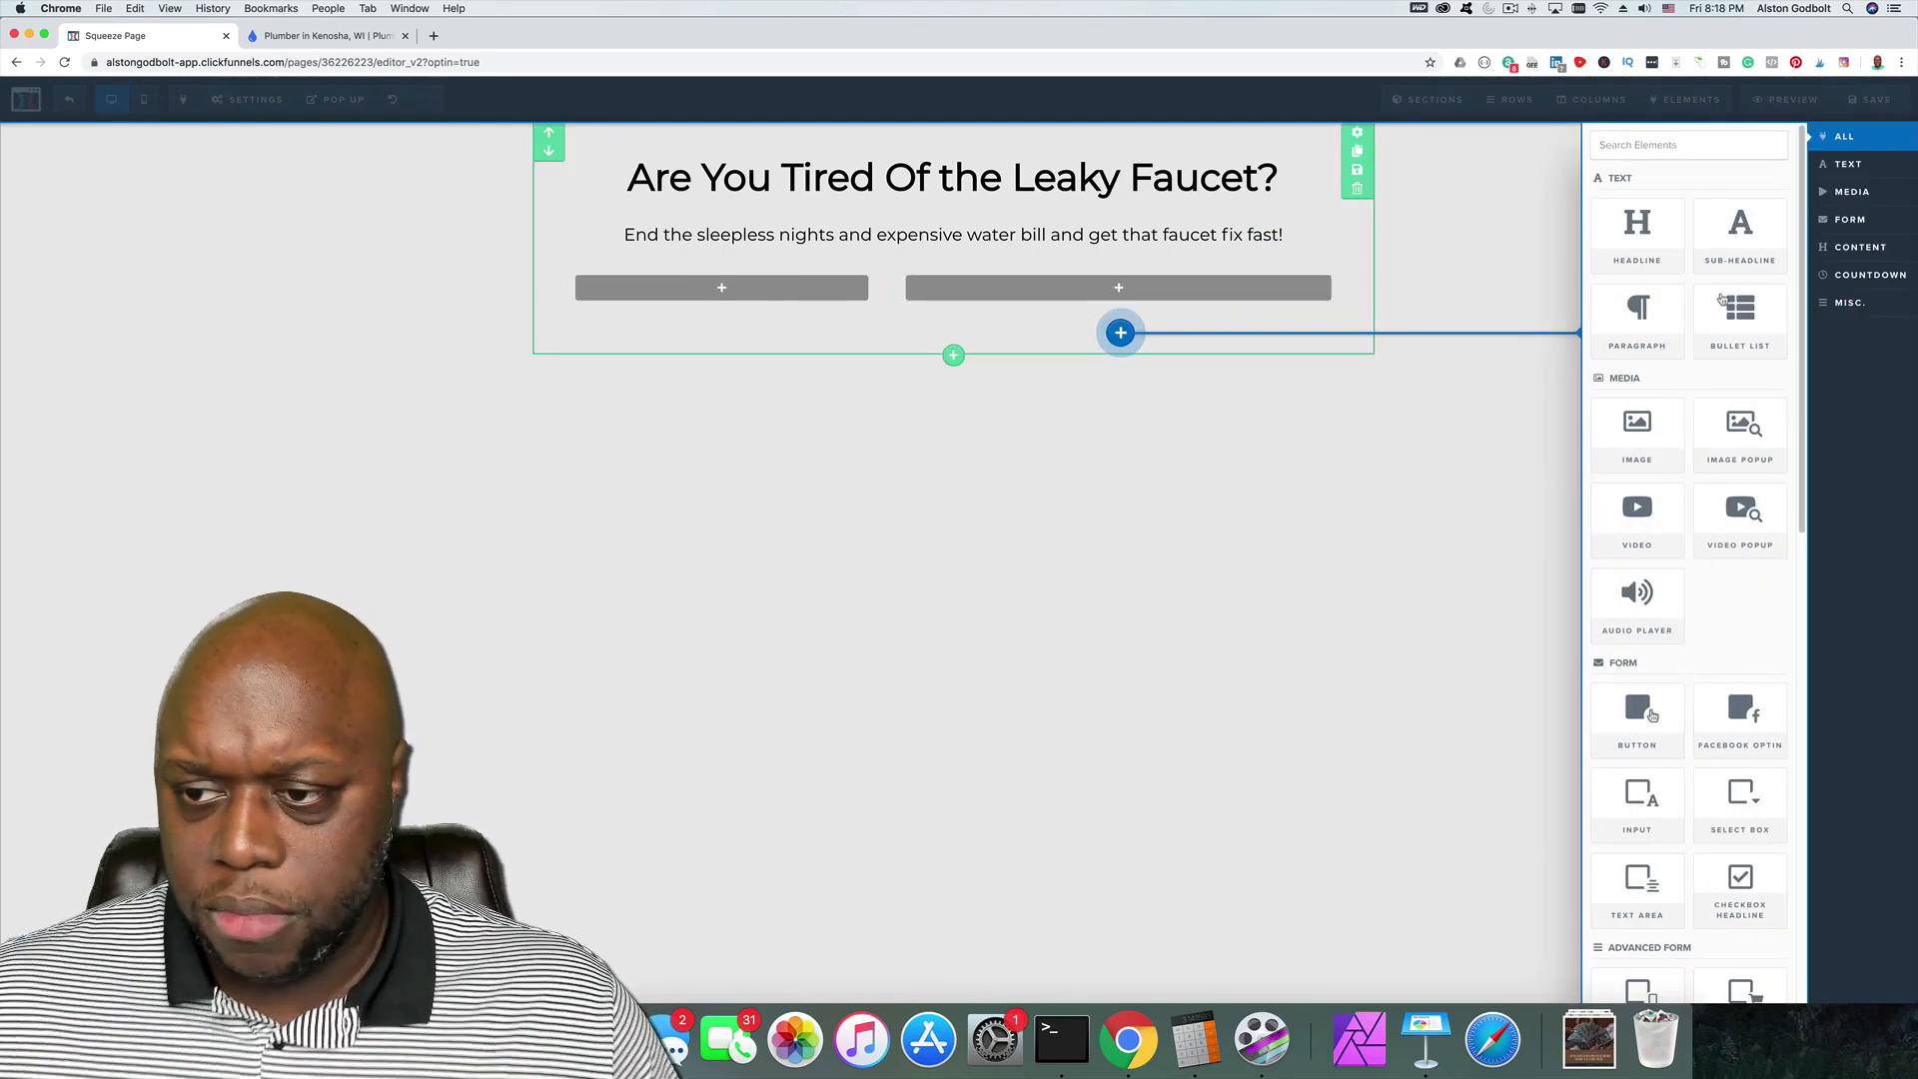
left_click(1740, 233)
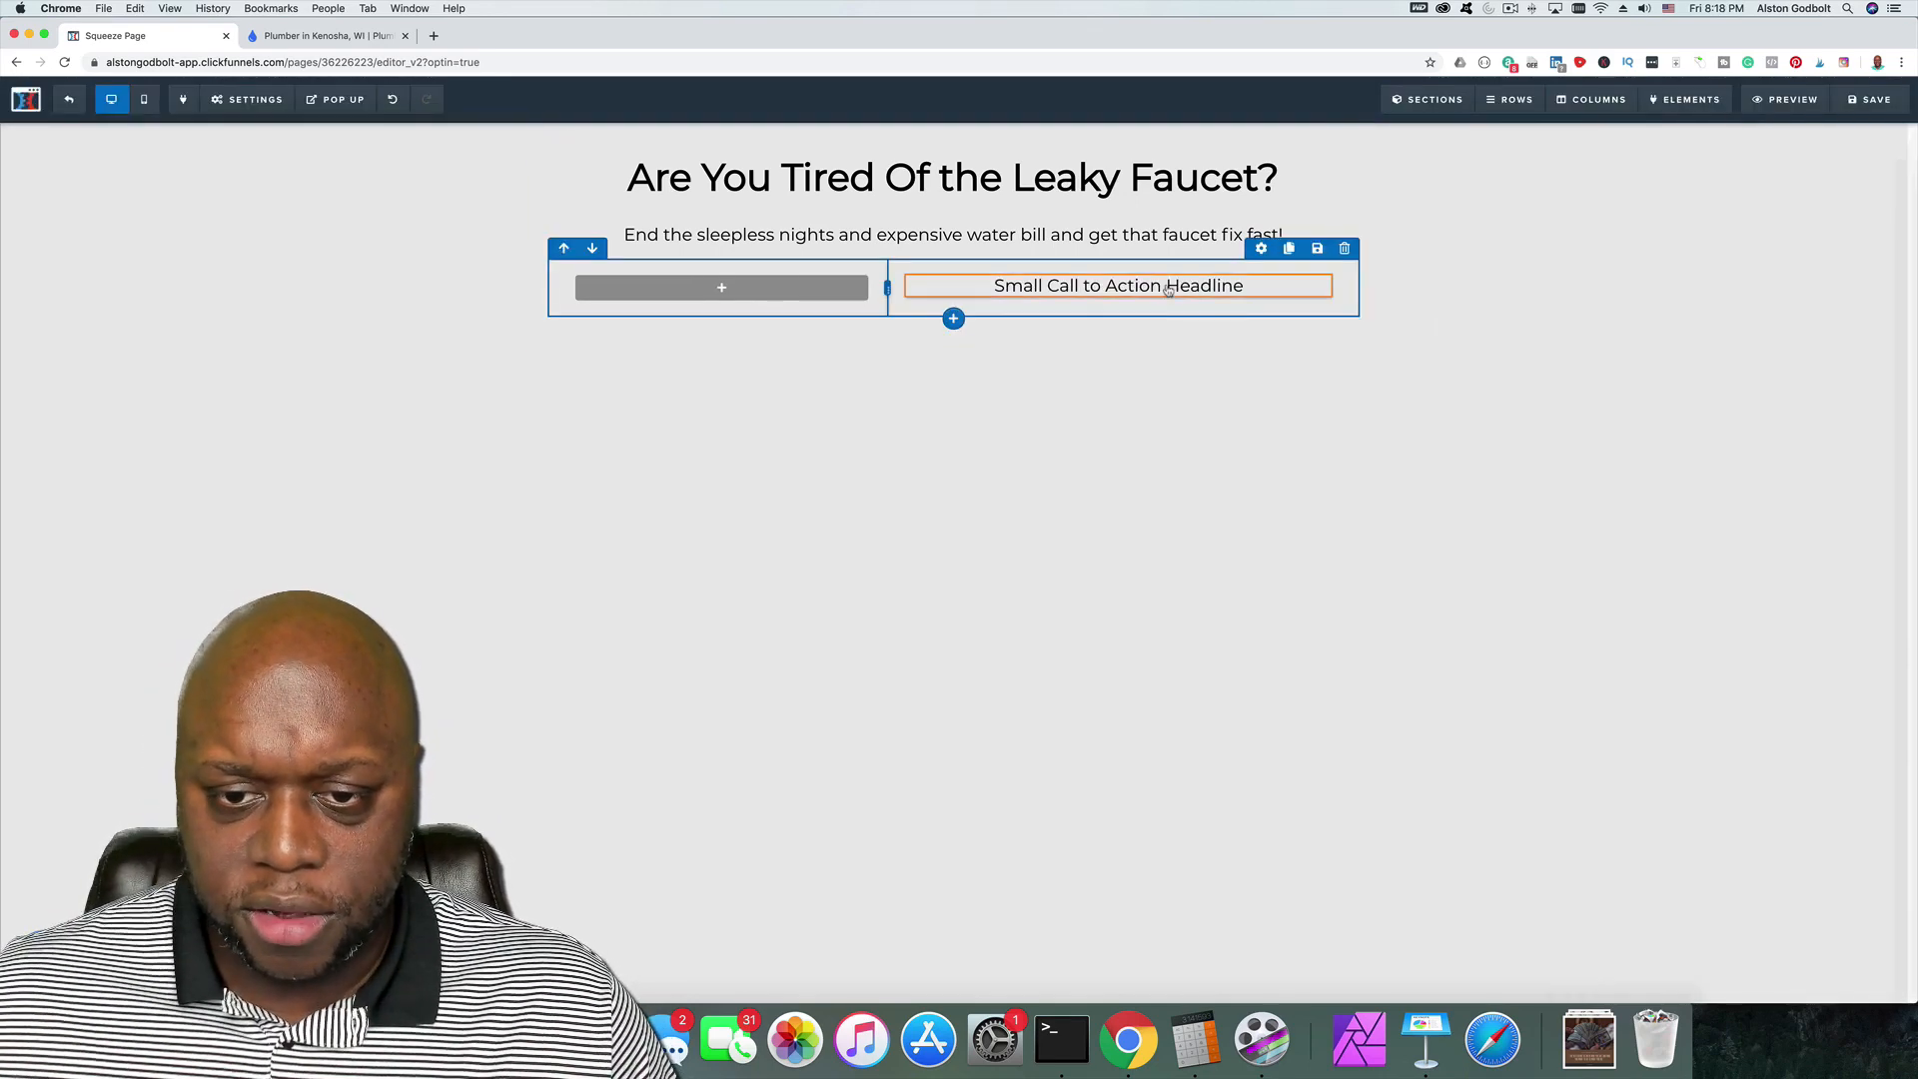
triple_click(1167, 286)
type("Ent")
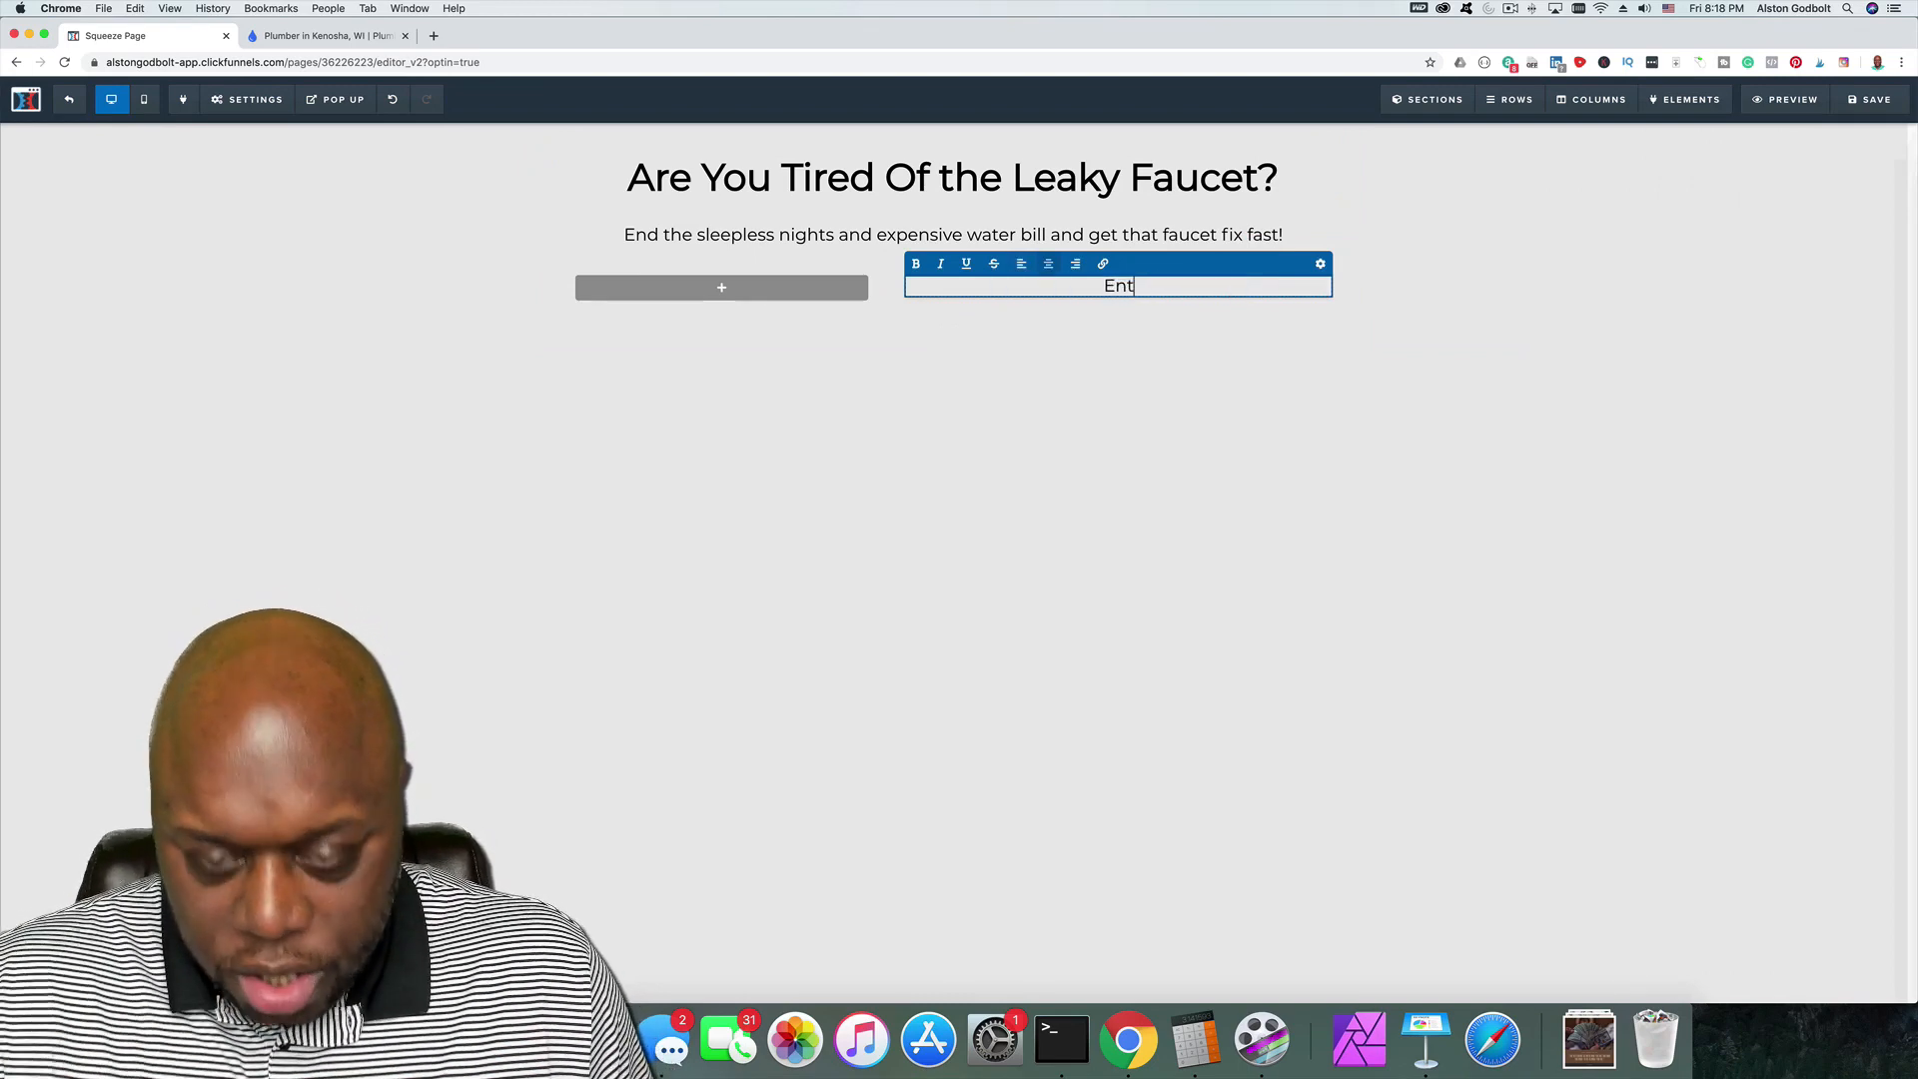
type("er Your ")
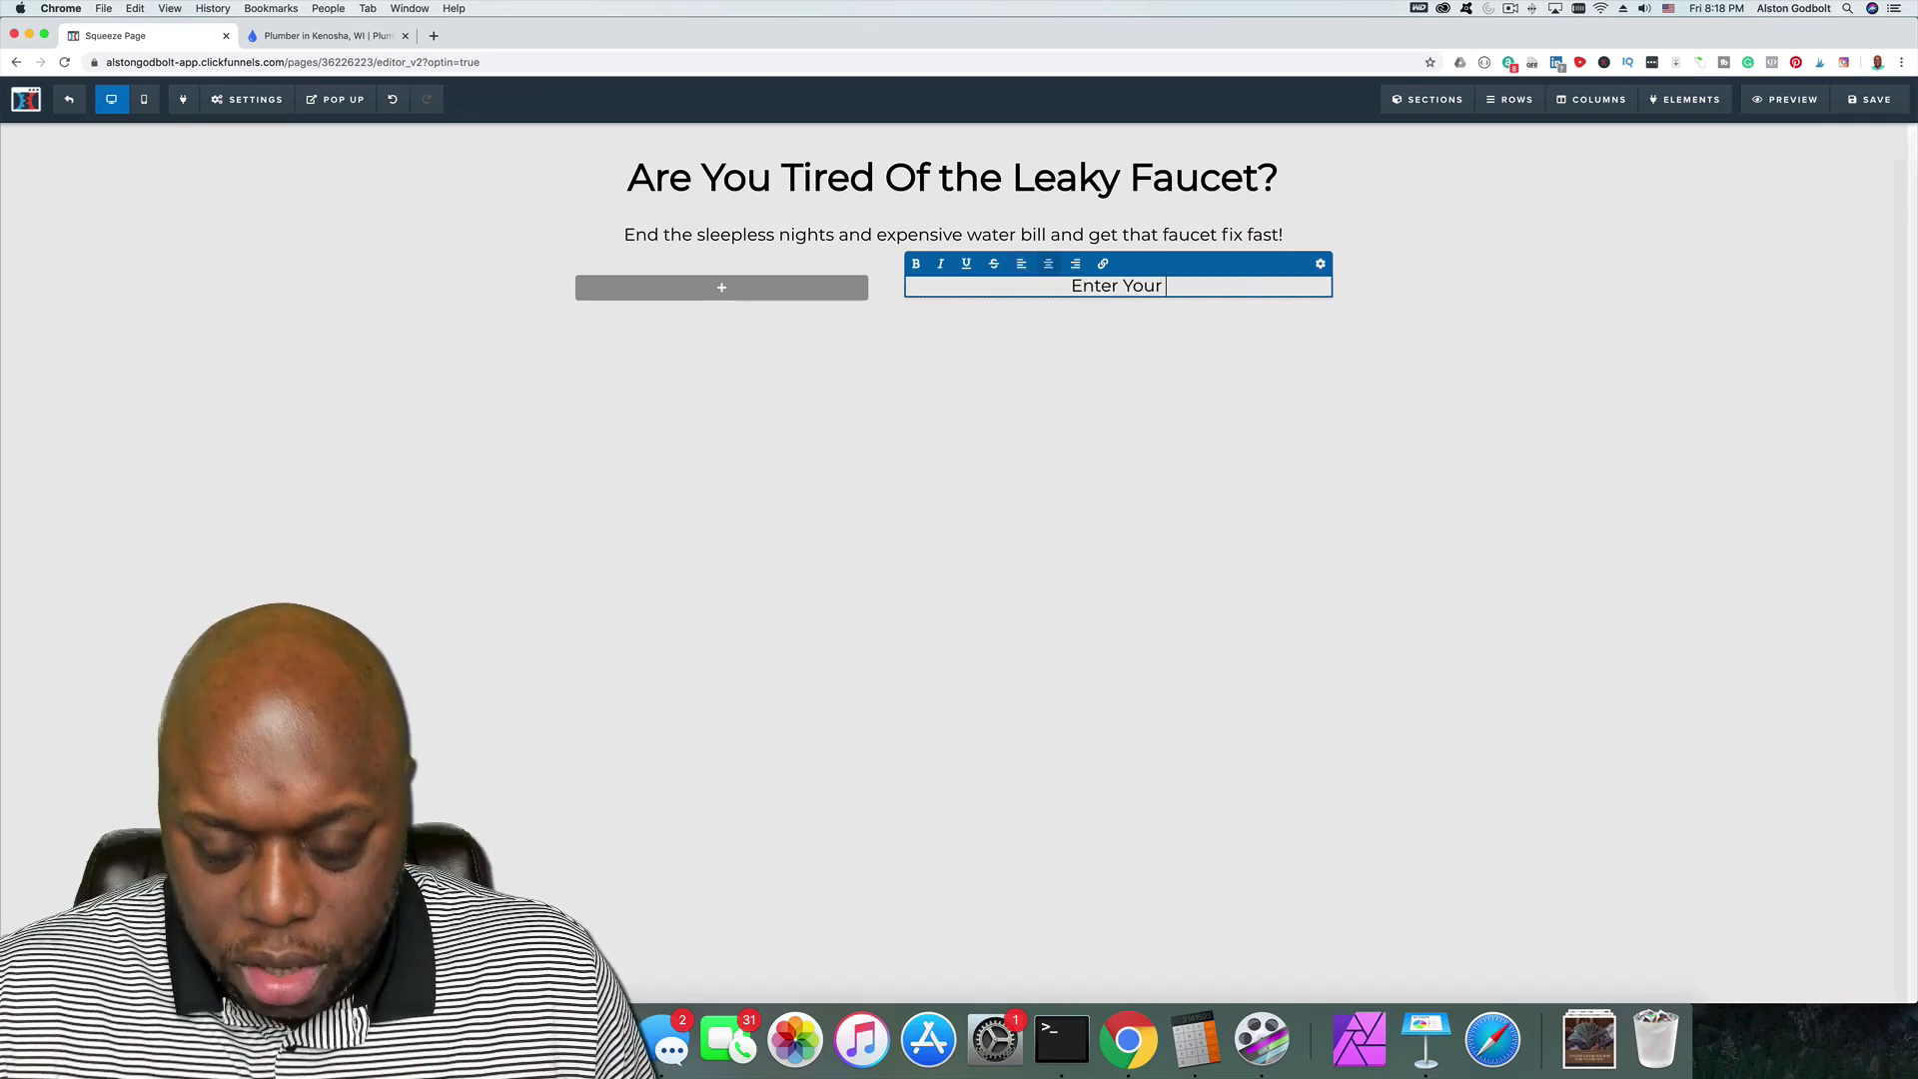
type("Email To ")
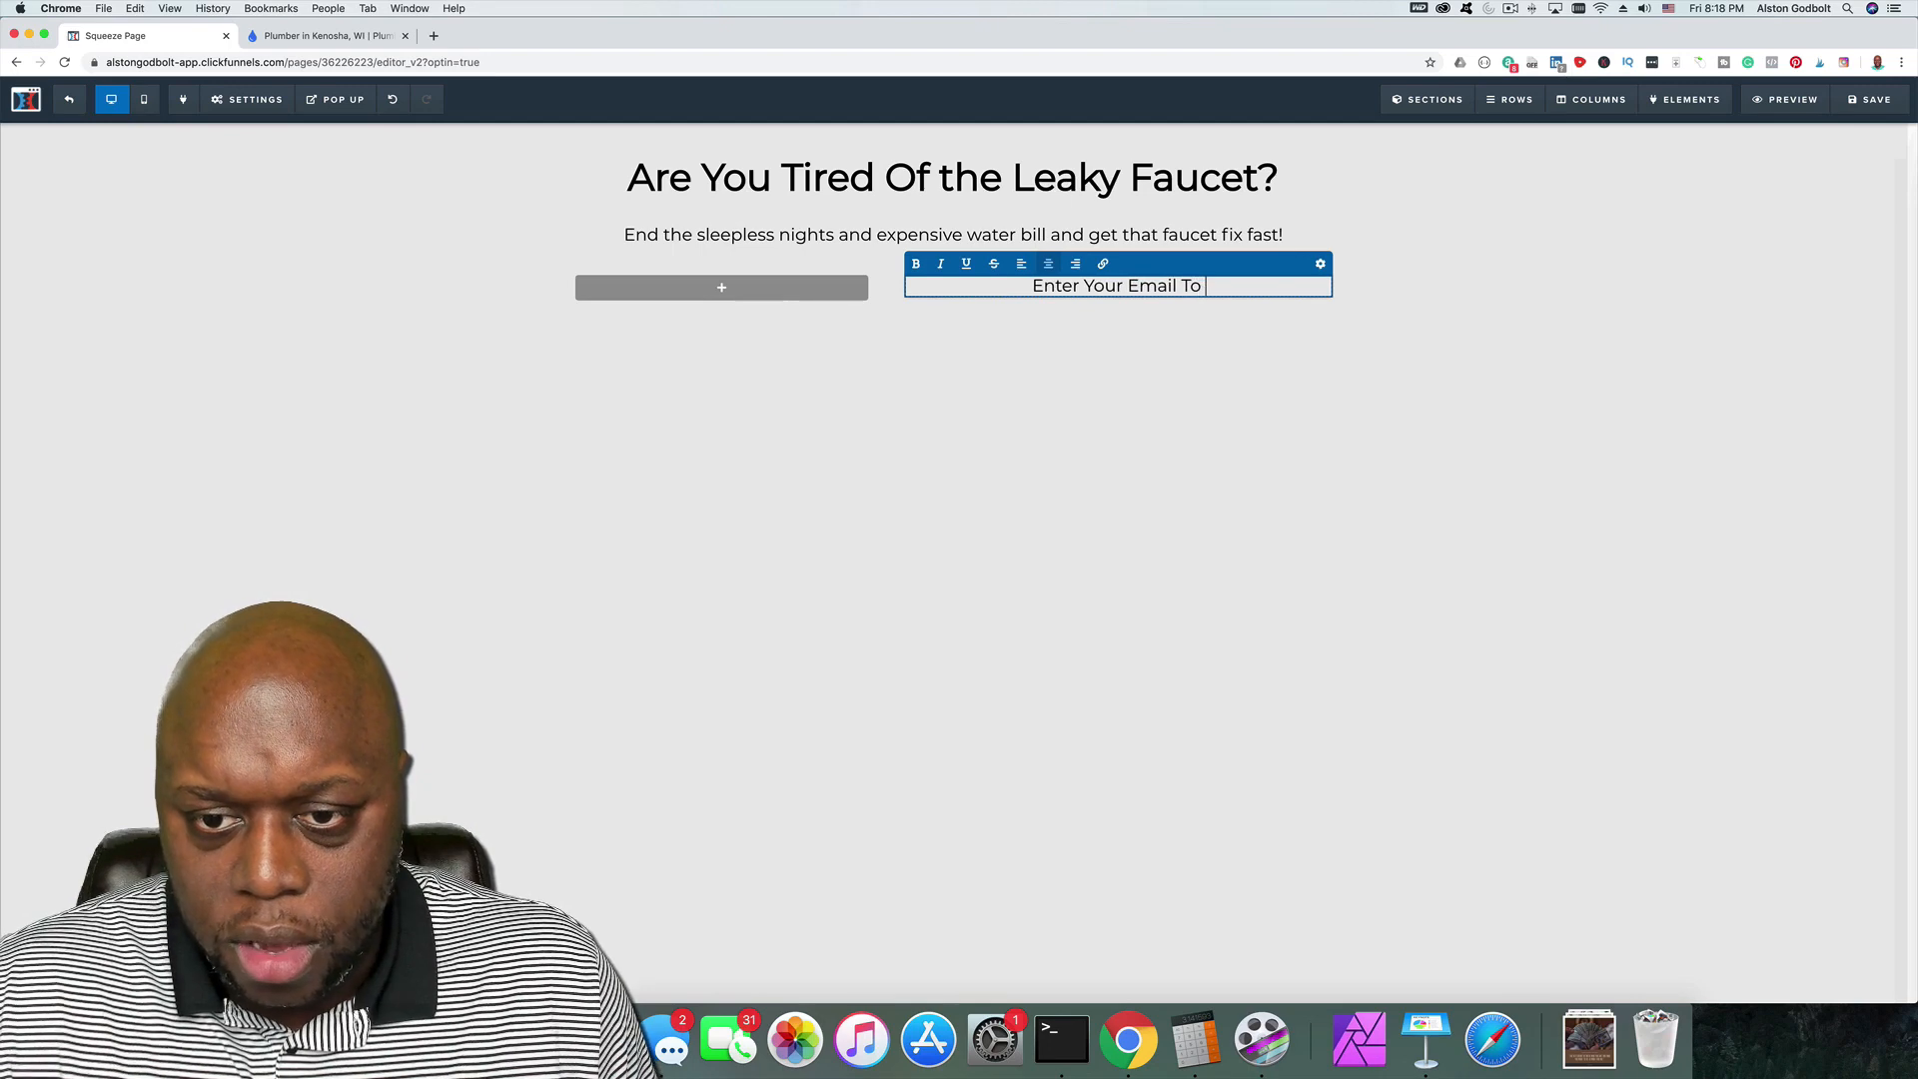
type("Have ")
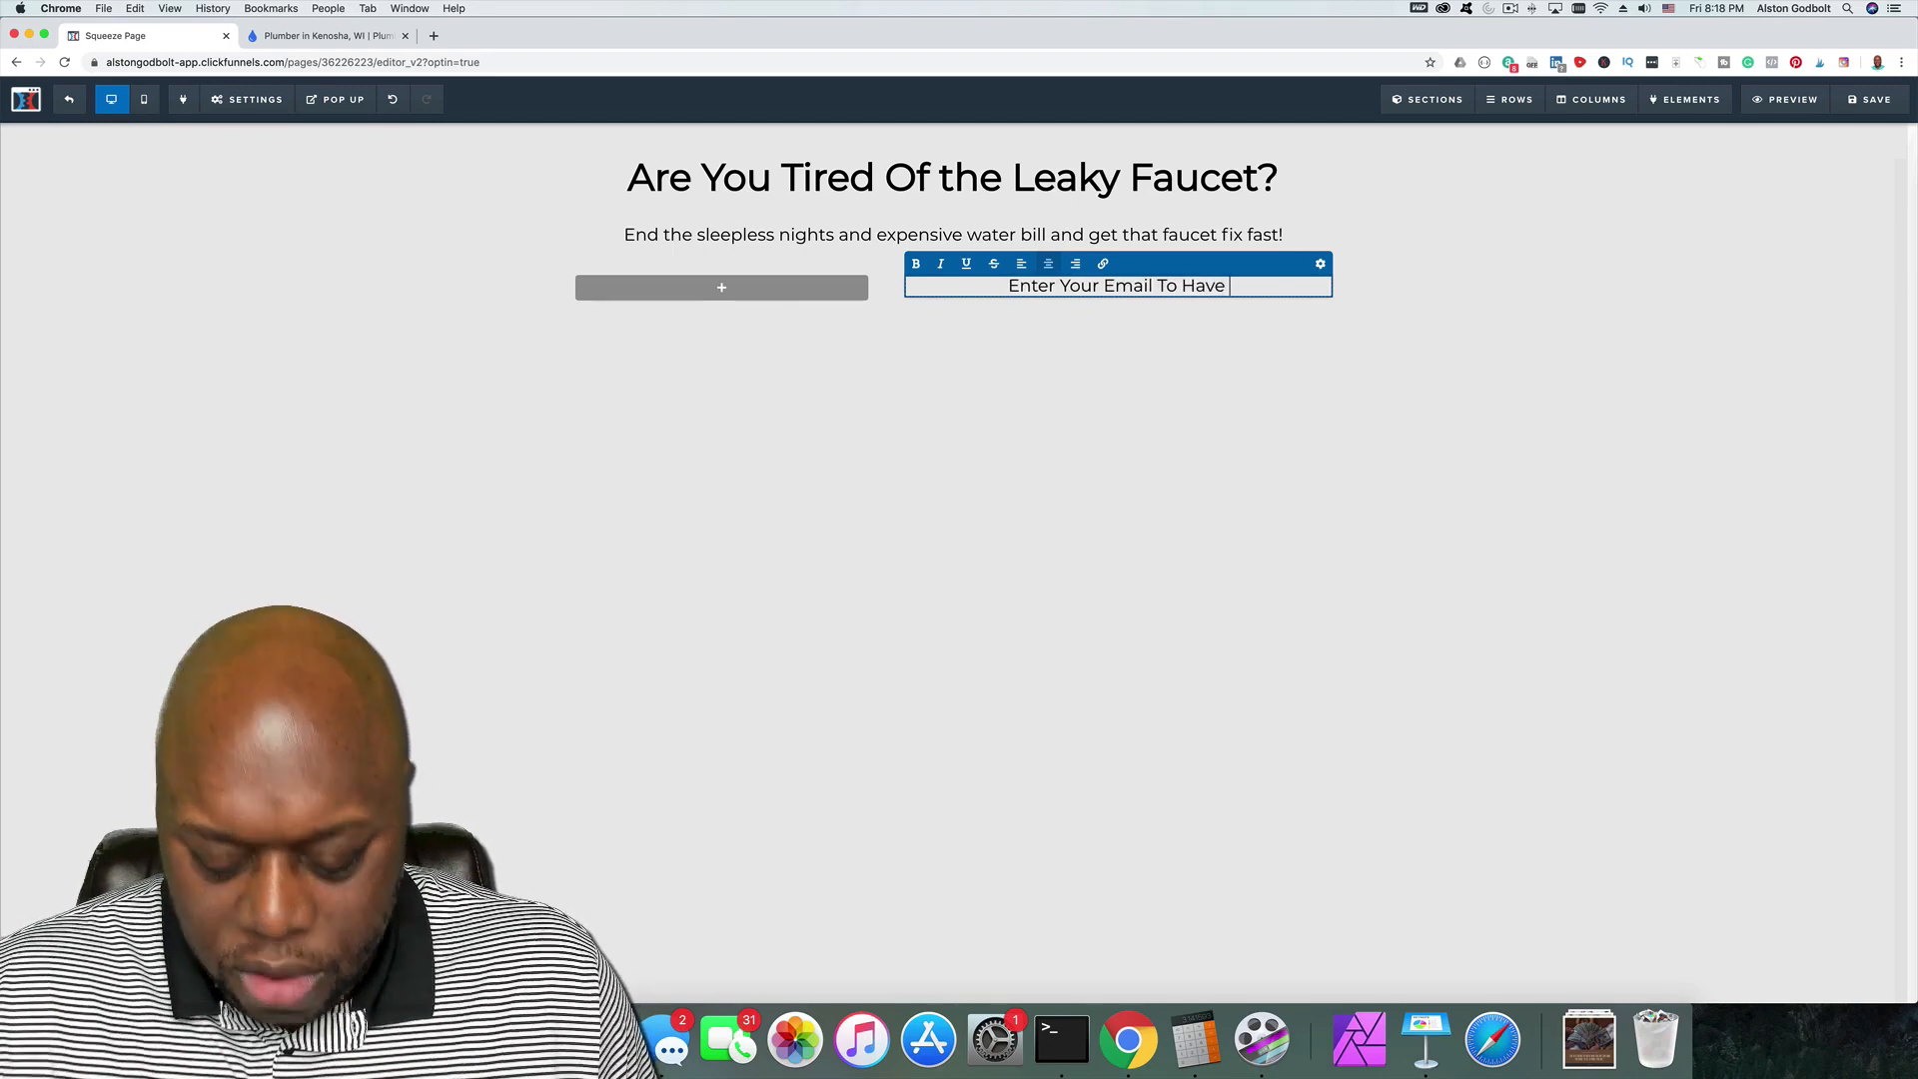
type("Your ")
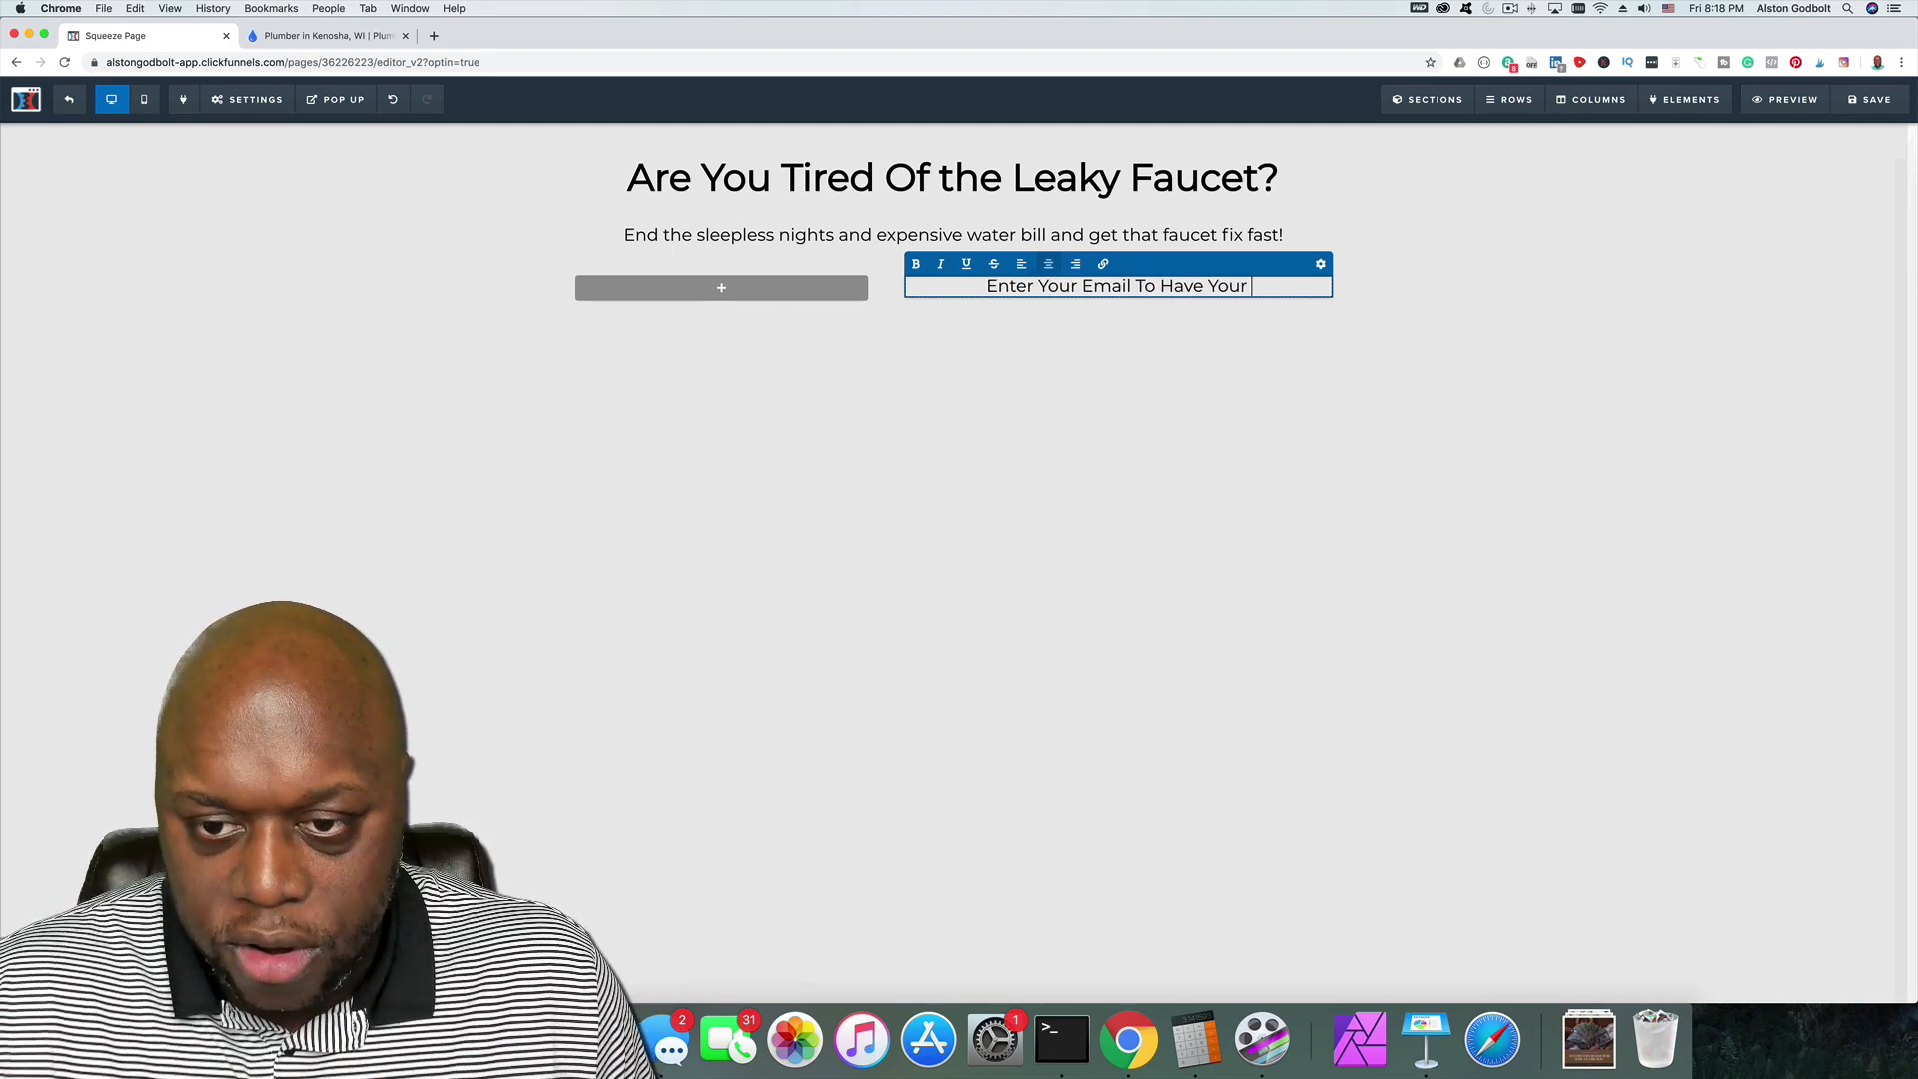
type("Faucet ")
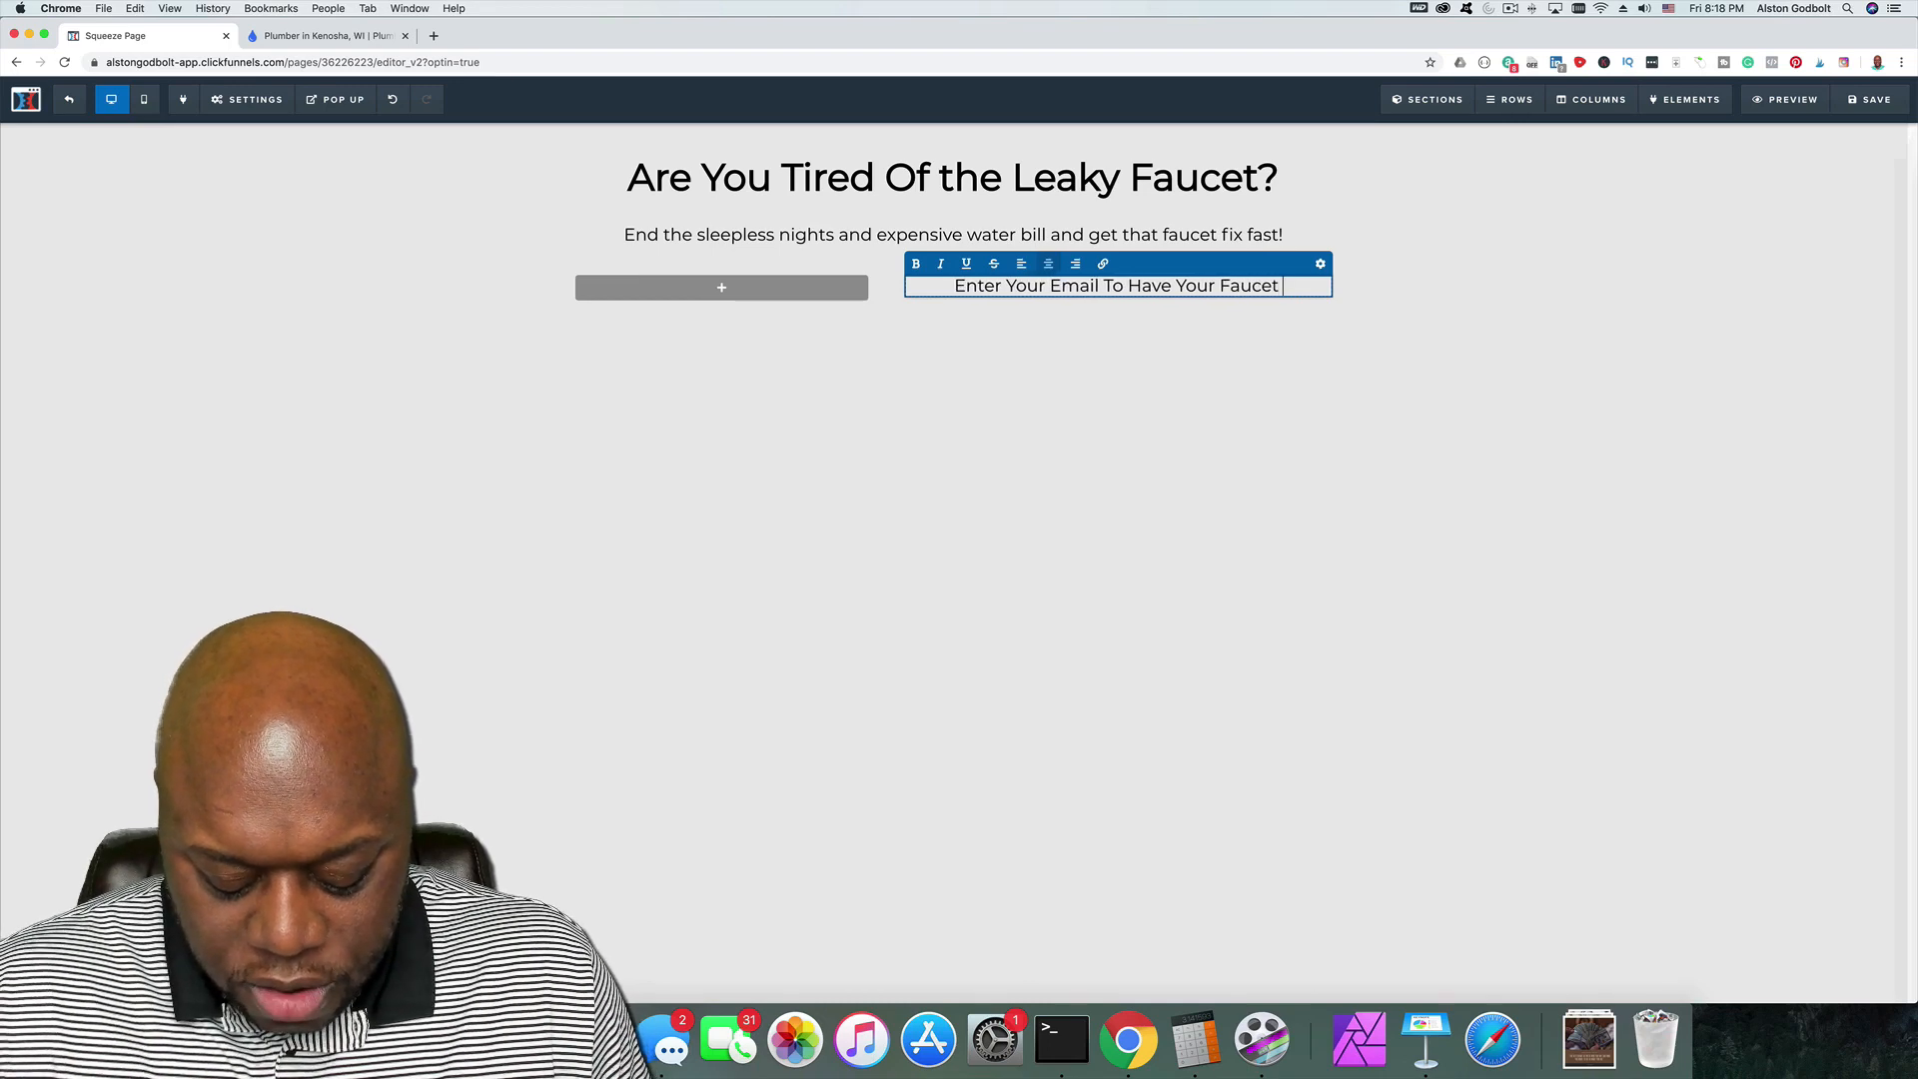
type("Fixed Today!")
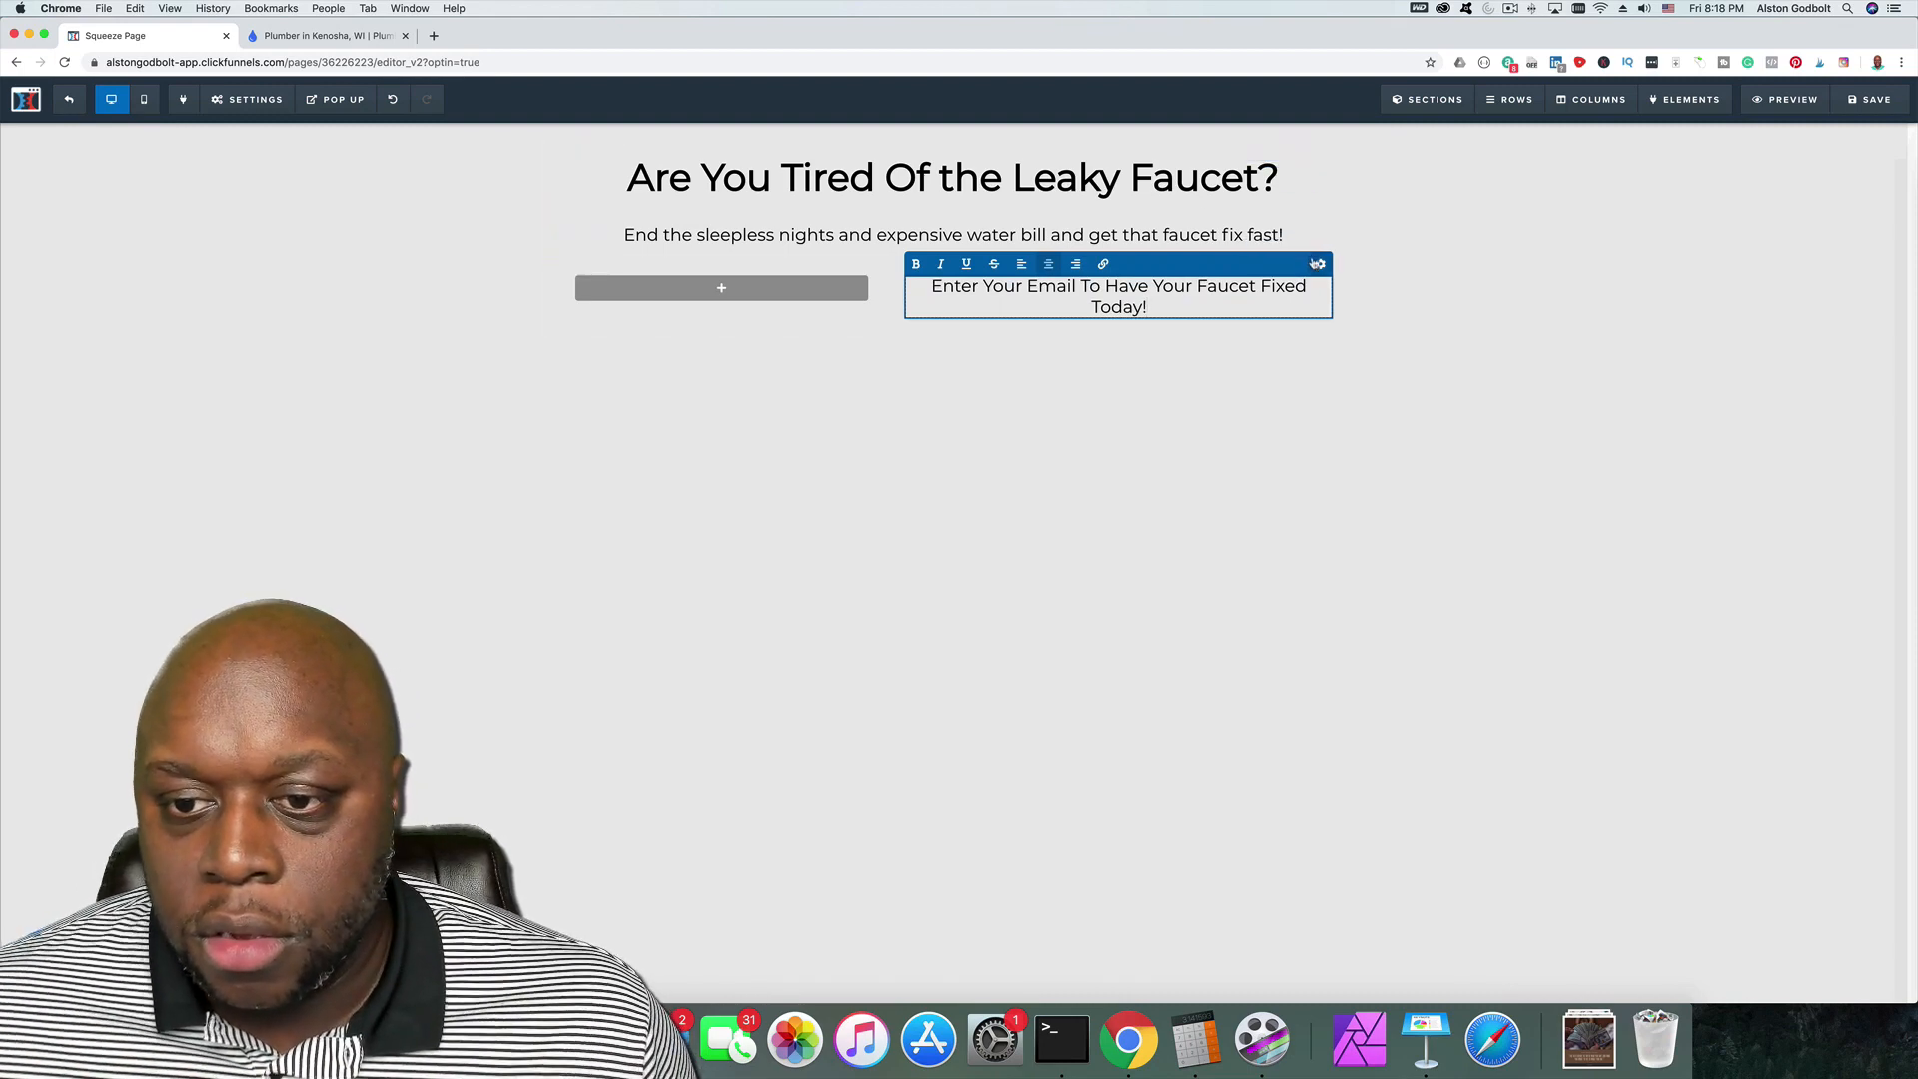
Step: Set the font size of the "Enter Your Email To Have Your Faucet Fixed Today!" sub-headline to 36
left_click(1320, 266)
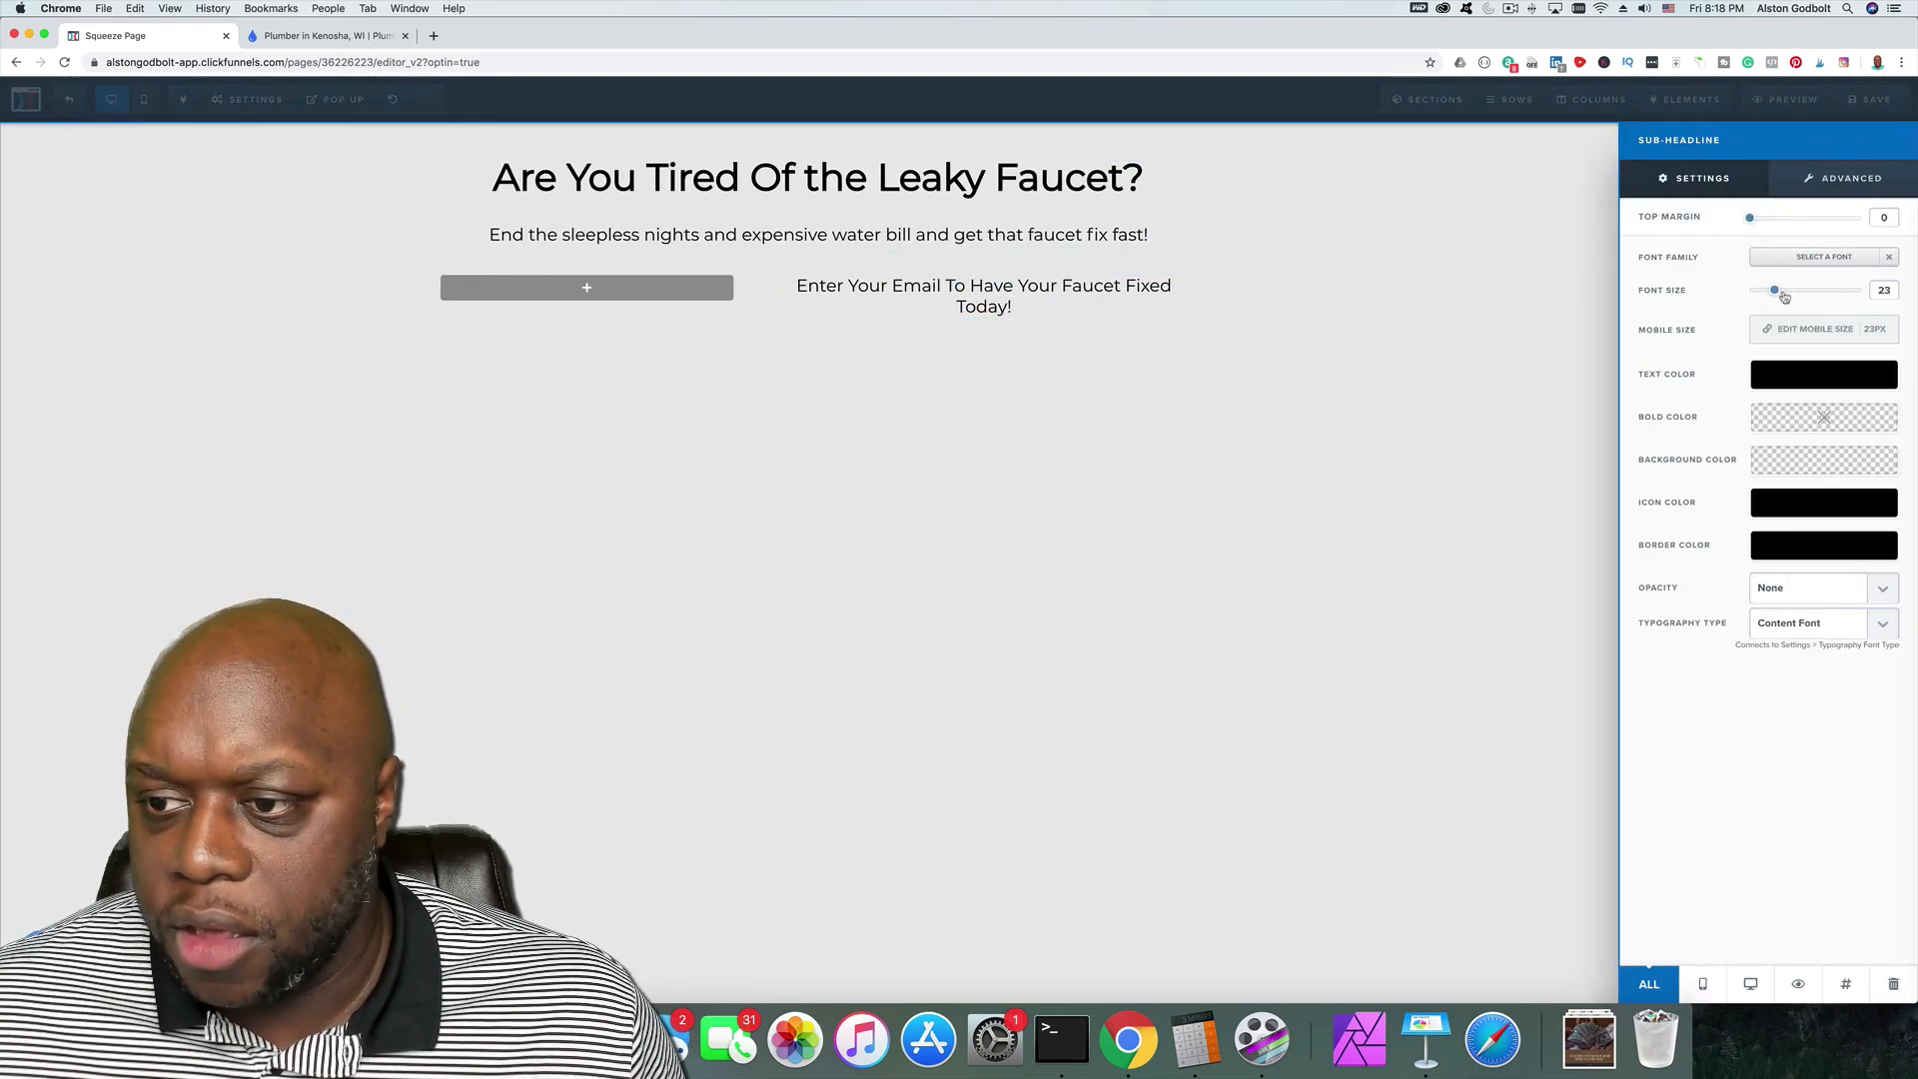
left_click_drag(1780, 296, 1800, 296)
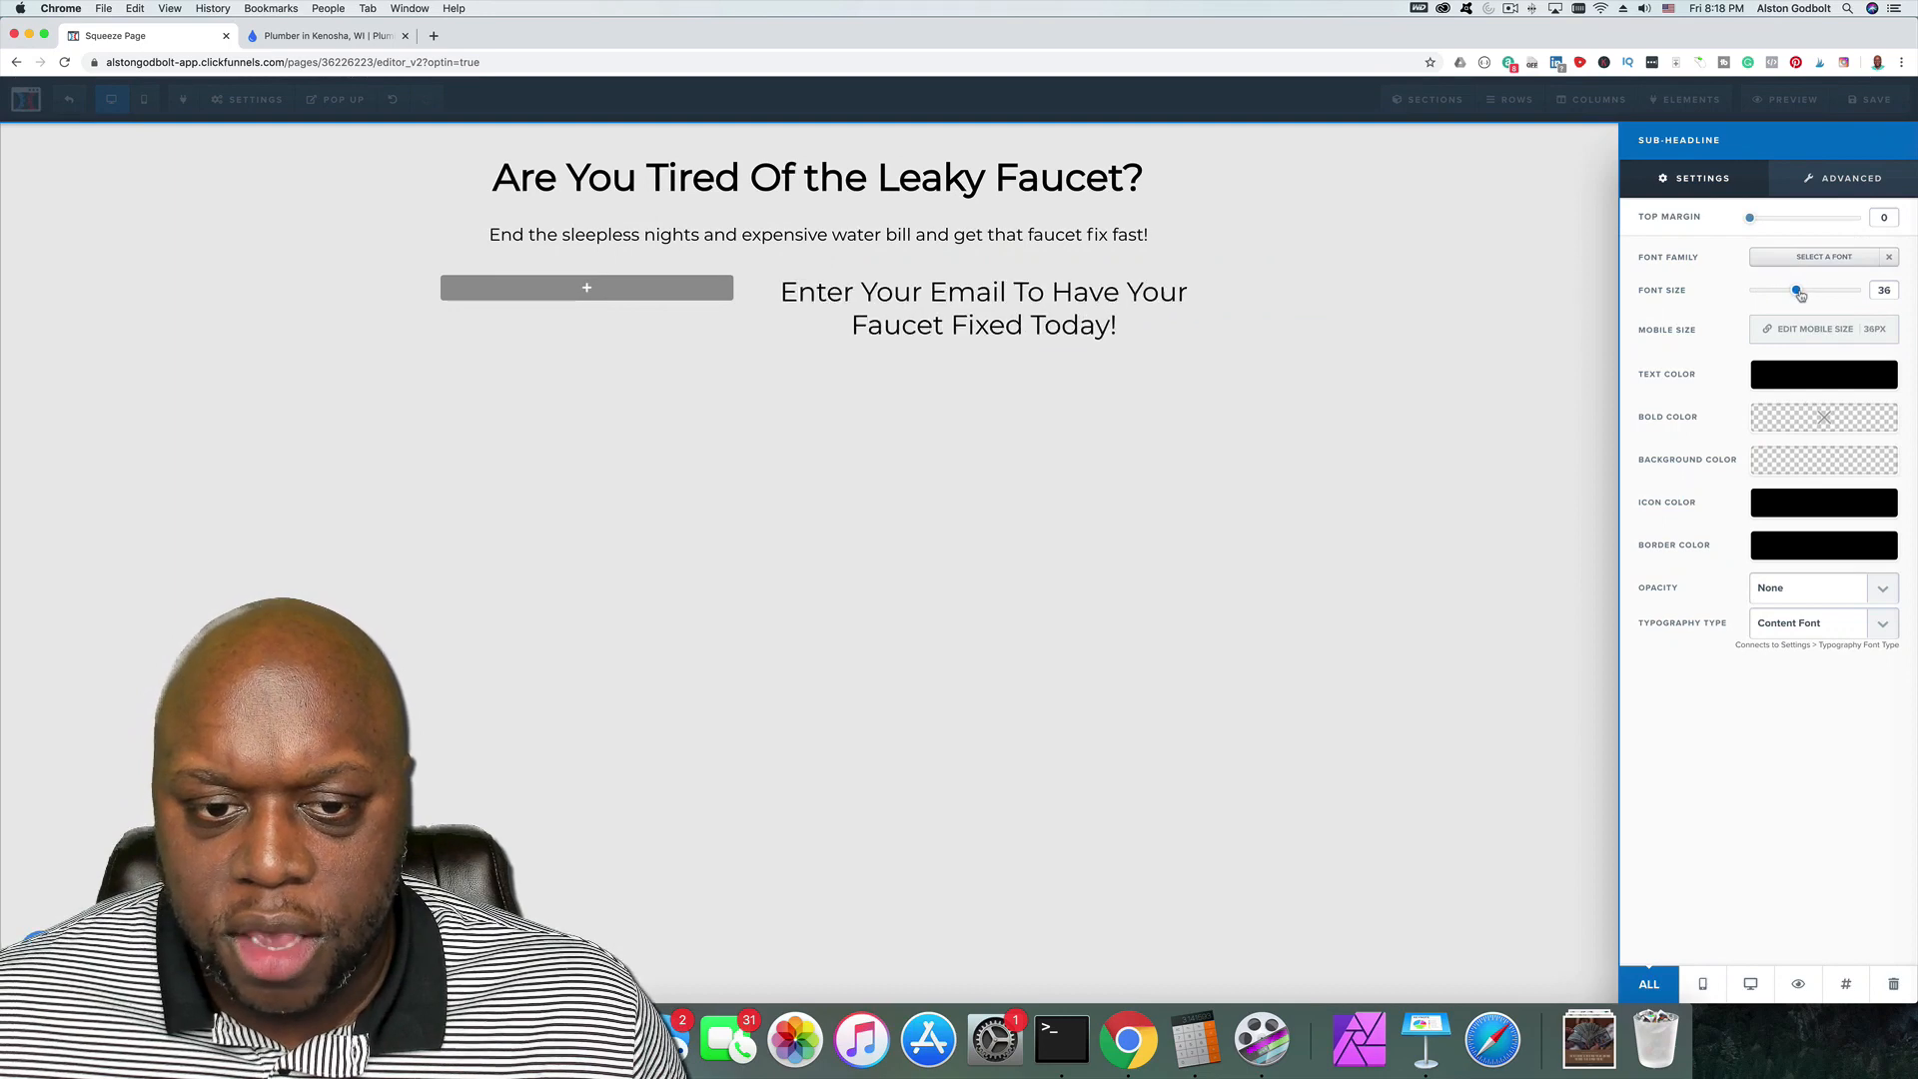
left_click(1026, 392)
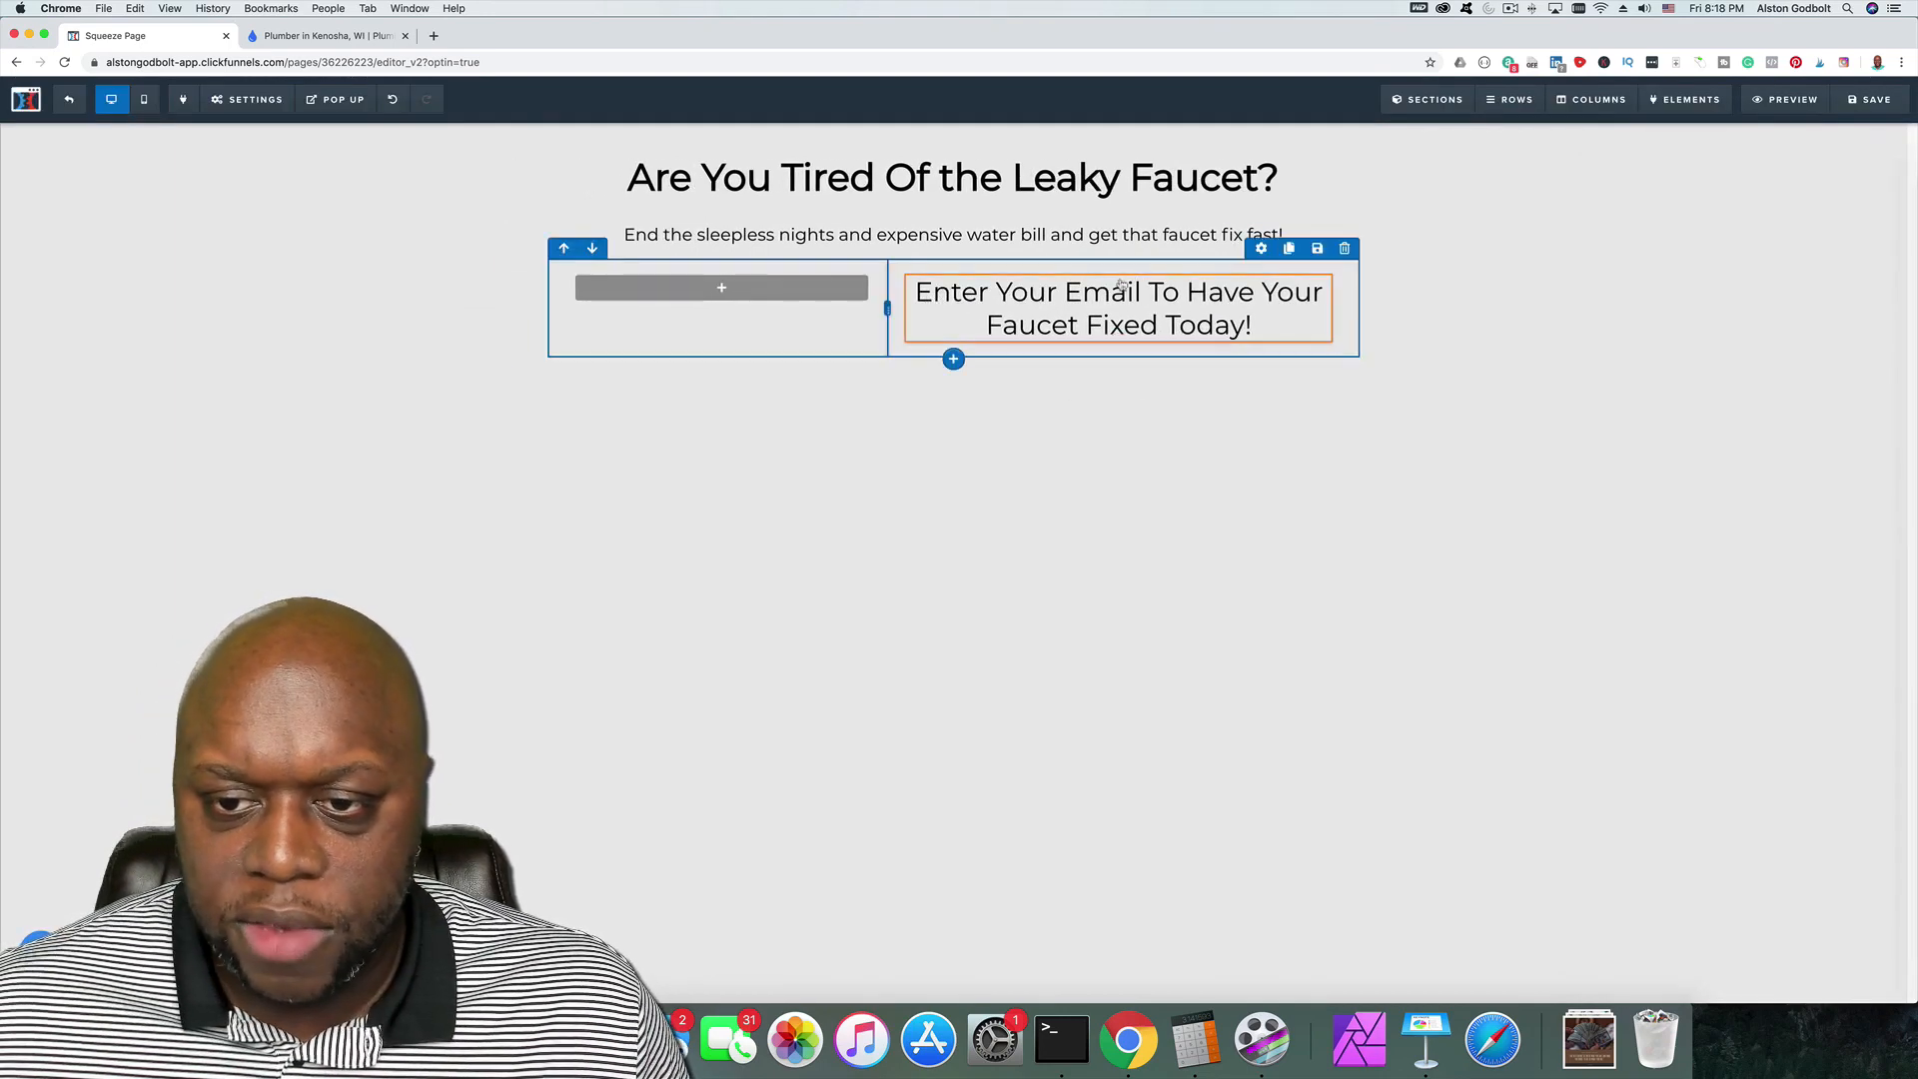
Step: Increase the two-column row's top margin to add space below the headline row
left_click(1256, 256)
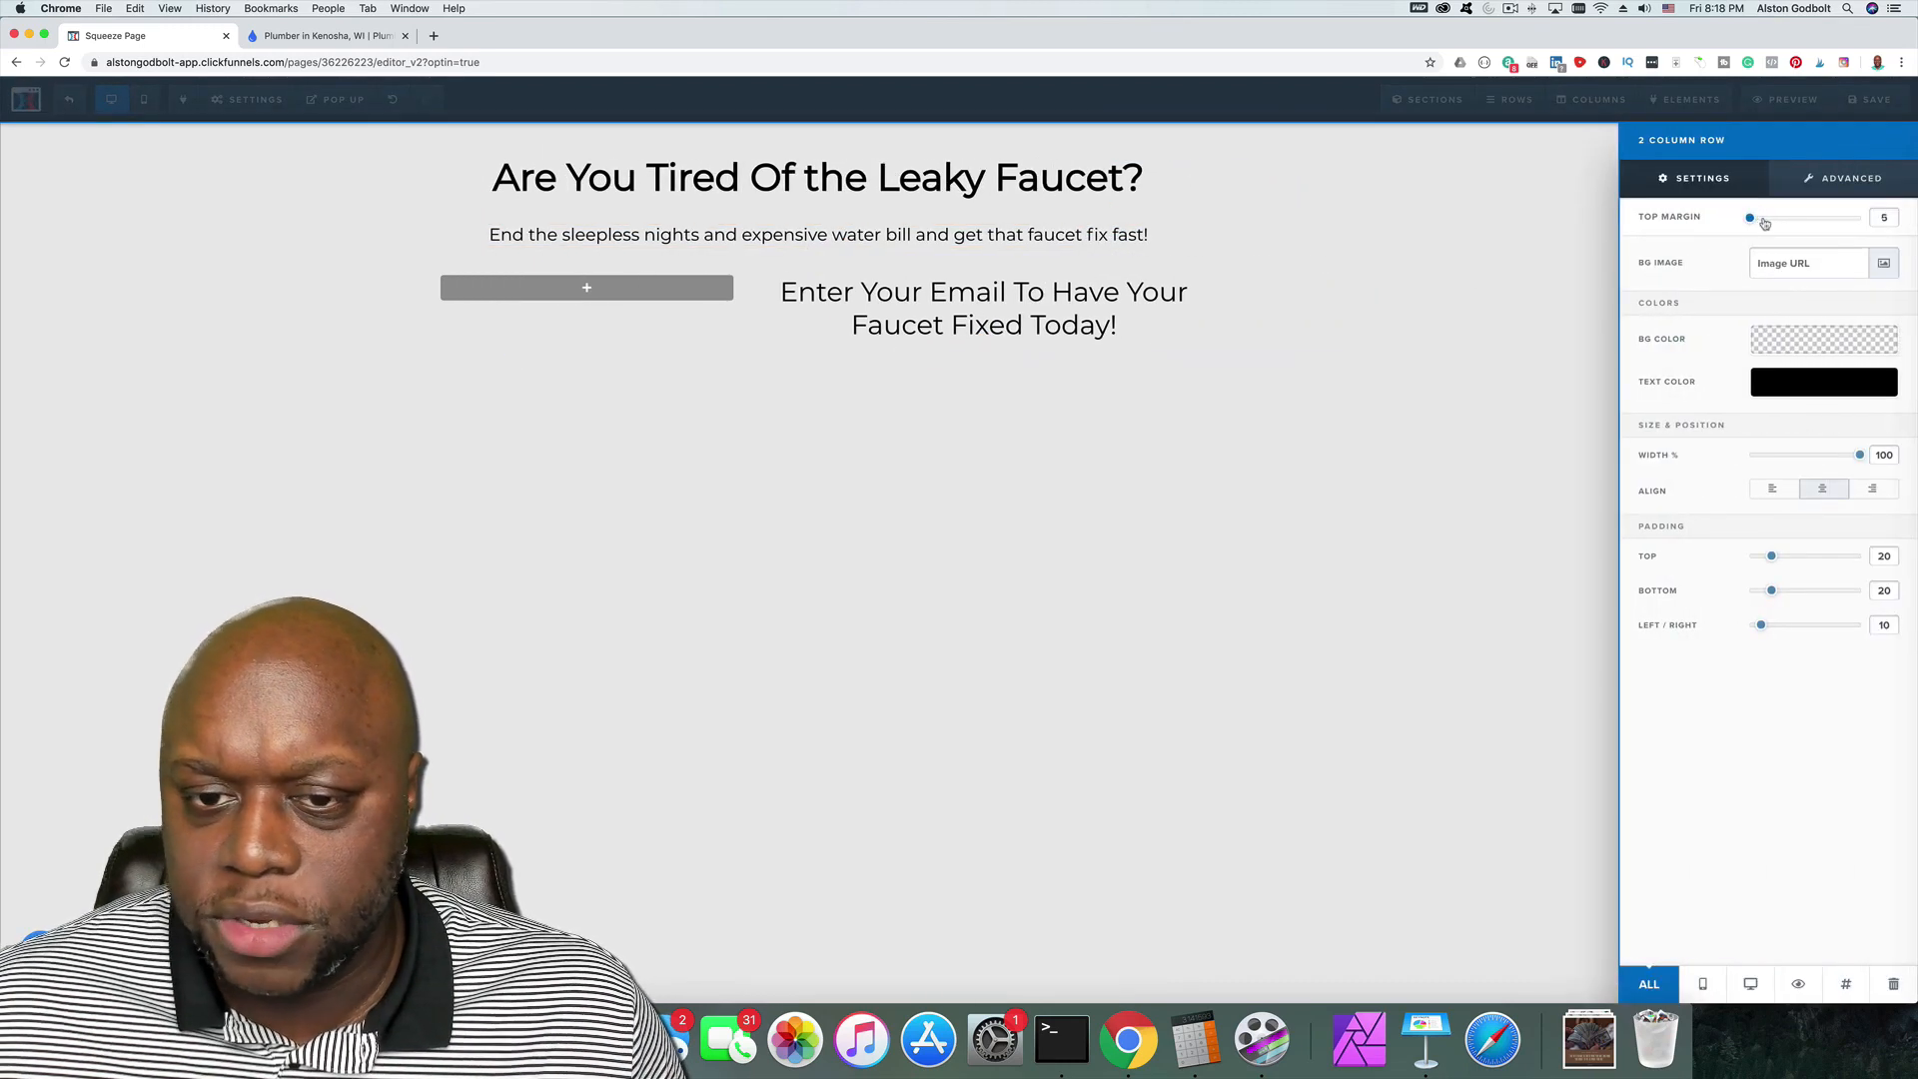
left_click(793, 364)
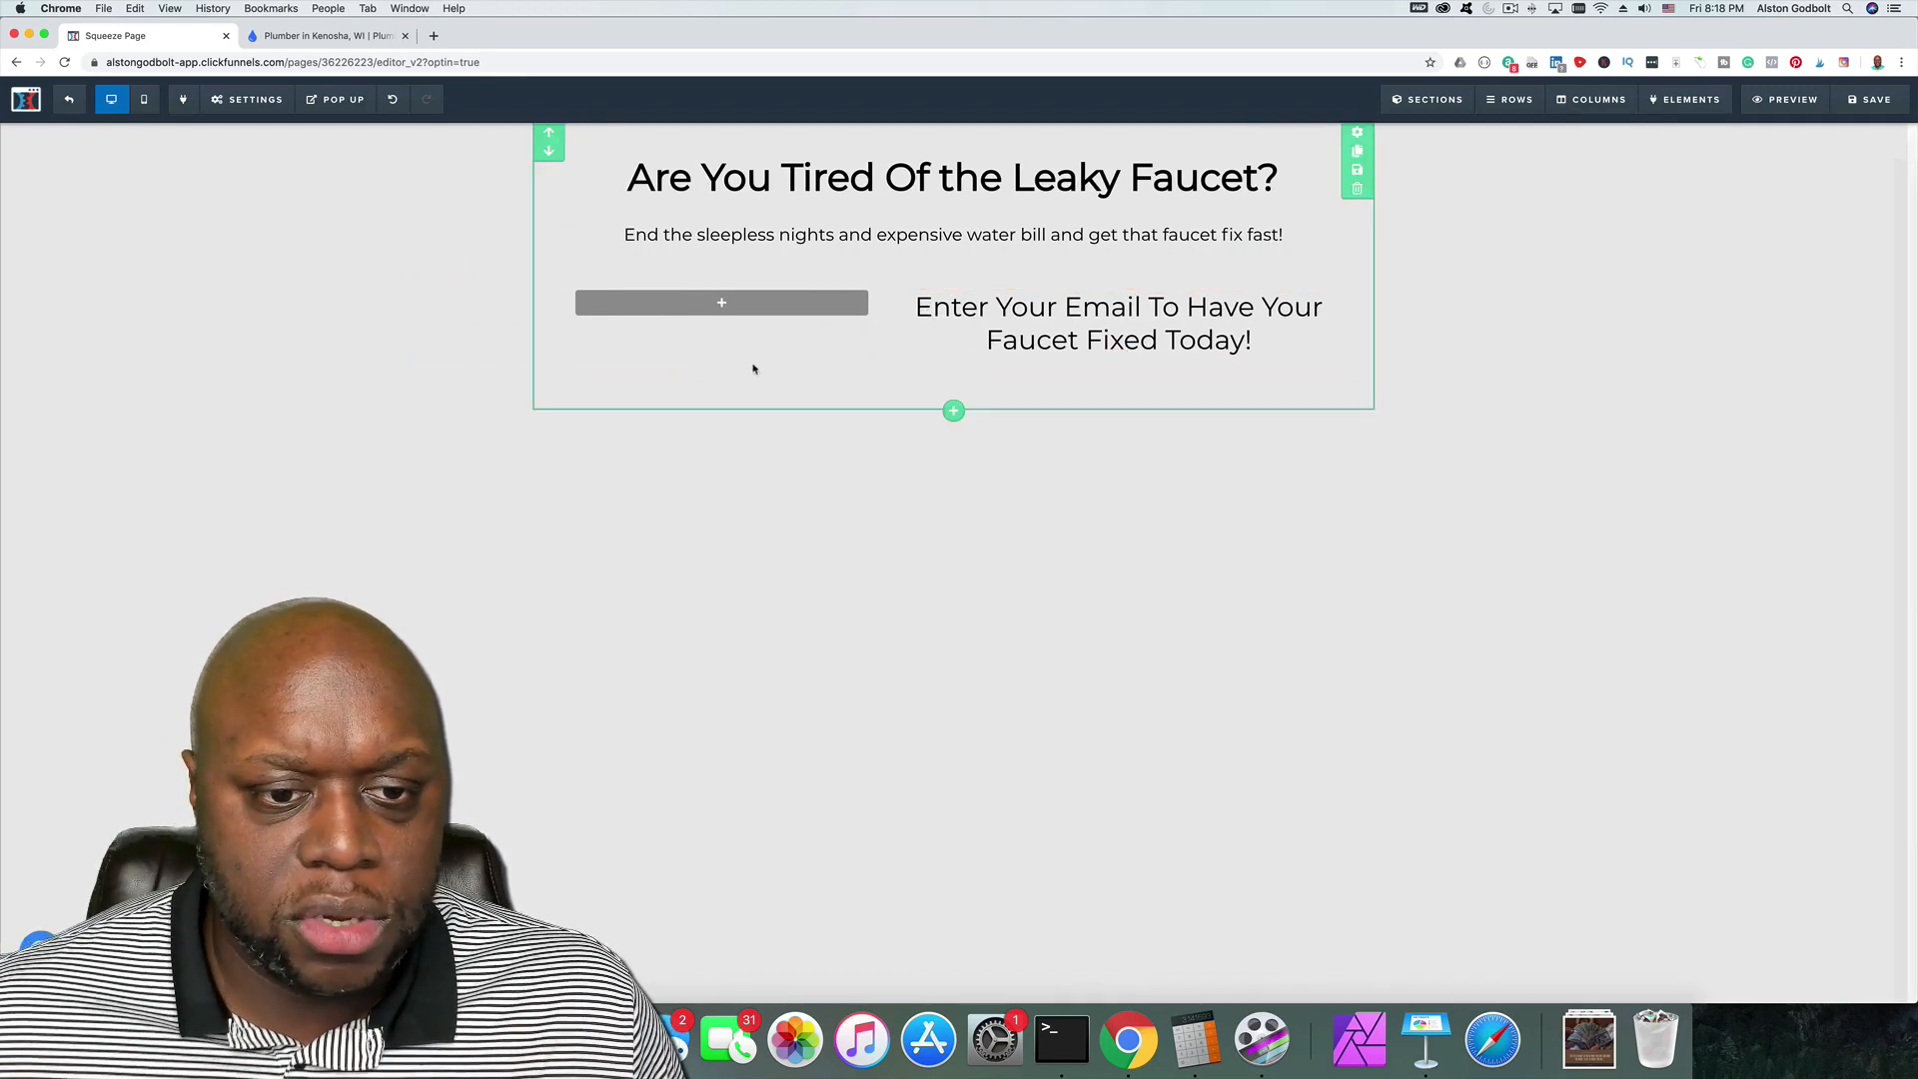
Step: Search Google in a new browser tab for "leaky faucet png" and show the image results
left_click(434, 35)
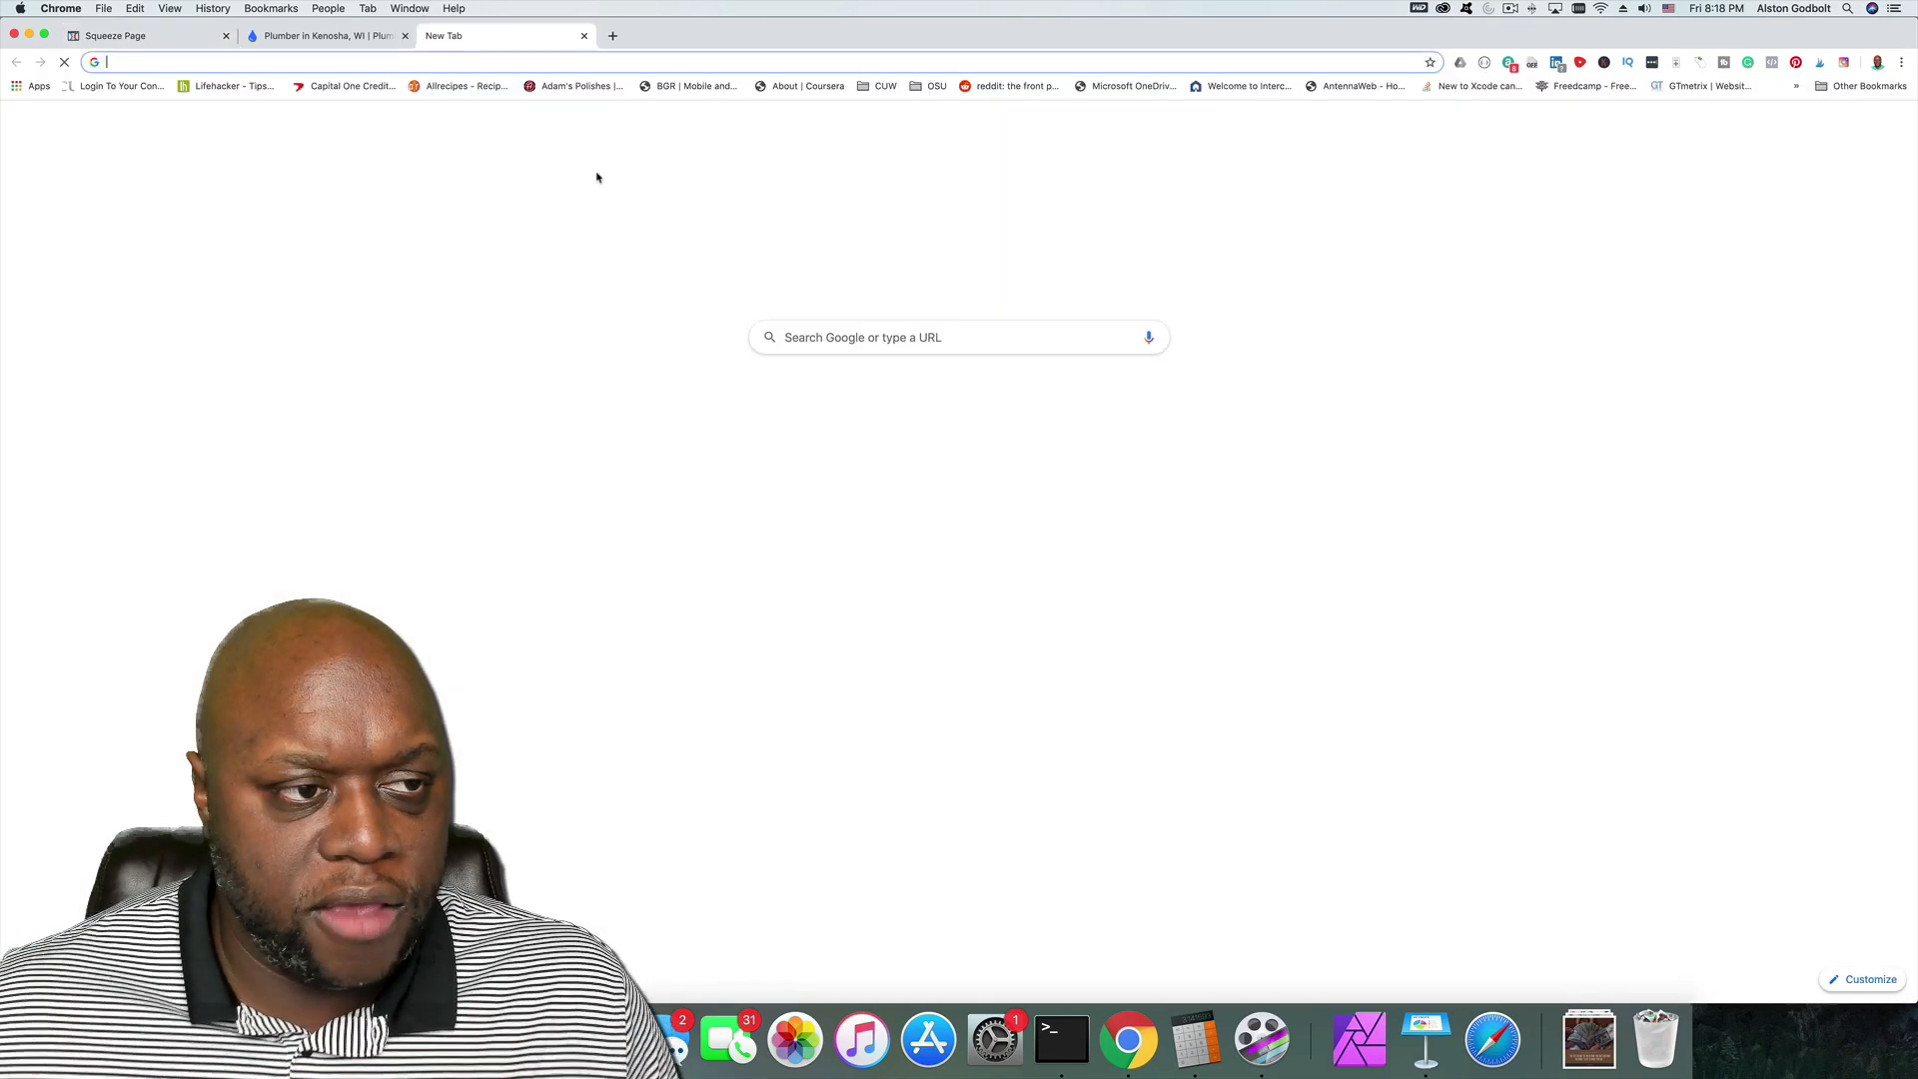
type("leak")
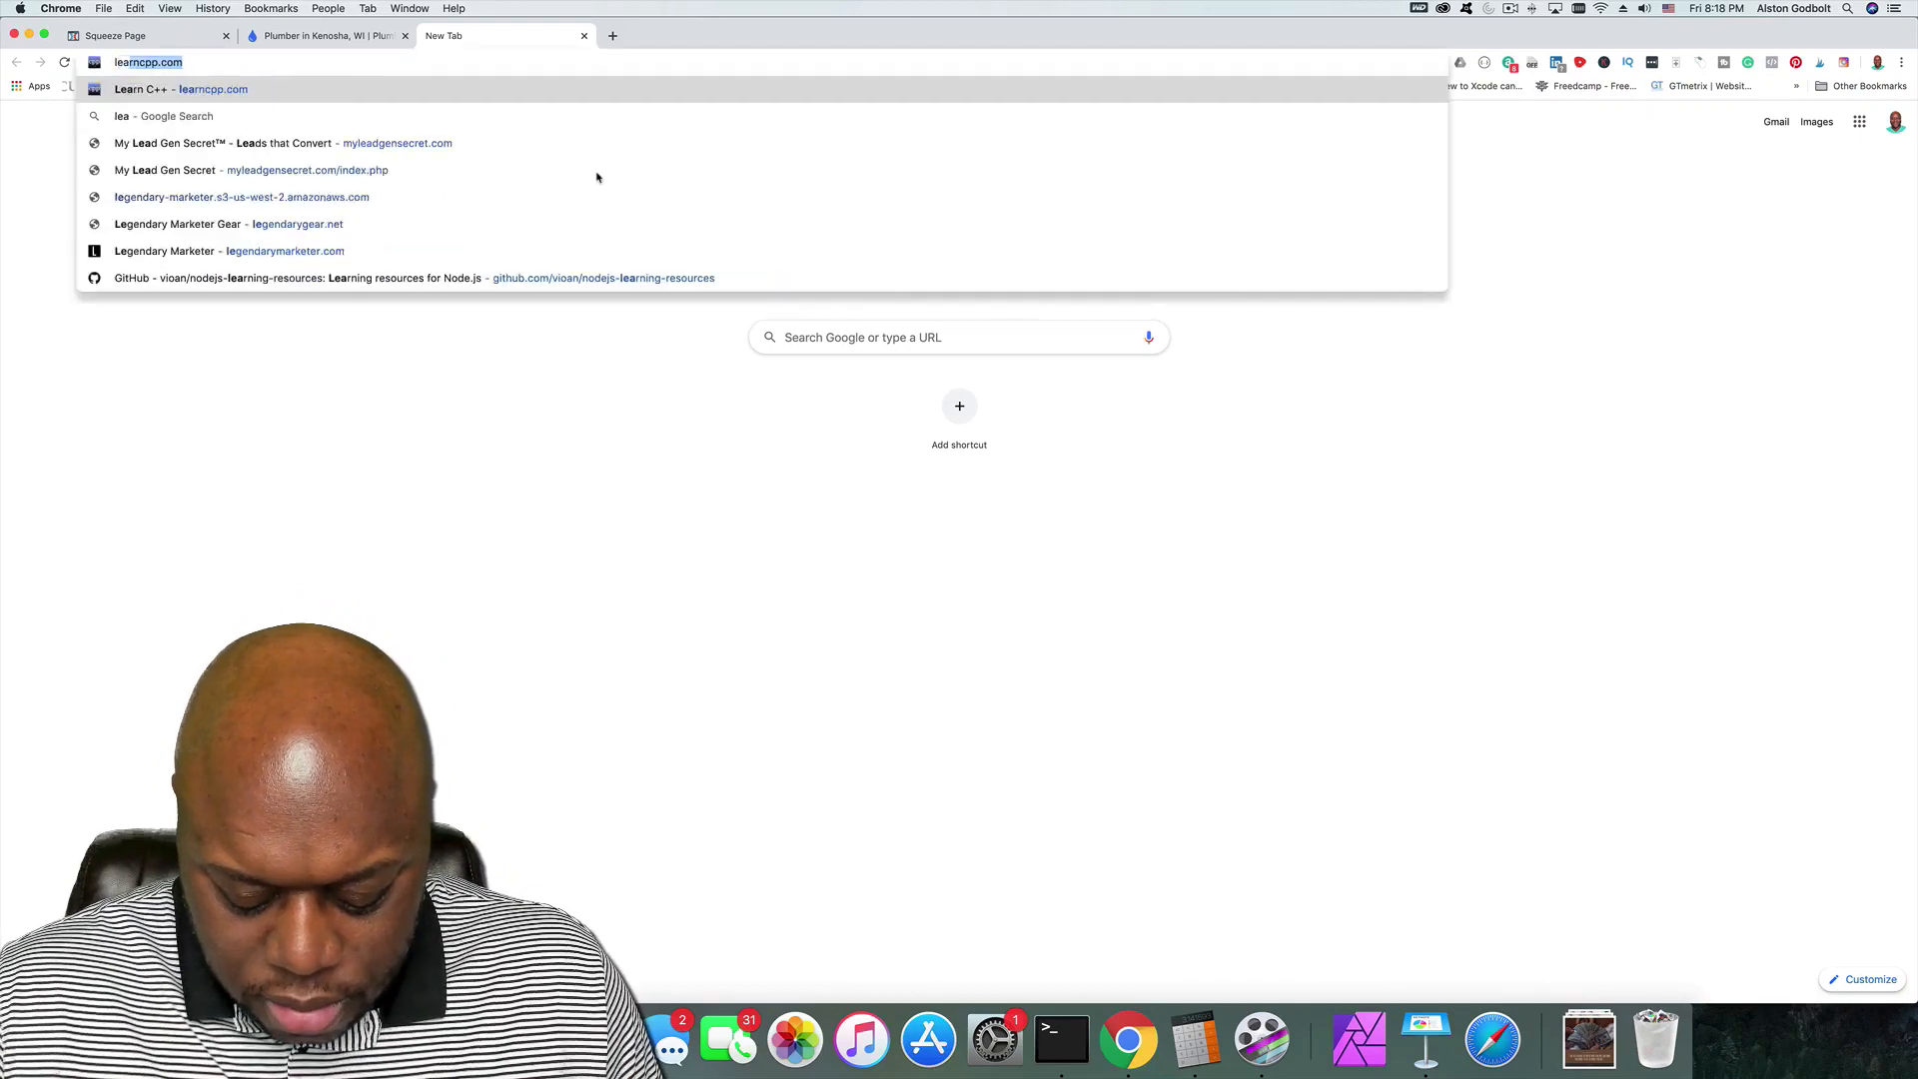
type("y faucet png")
key("Return")
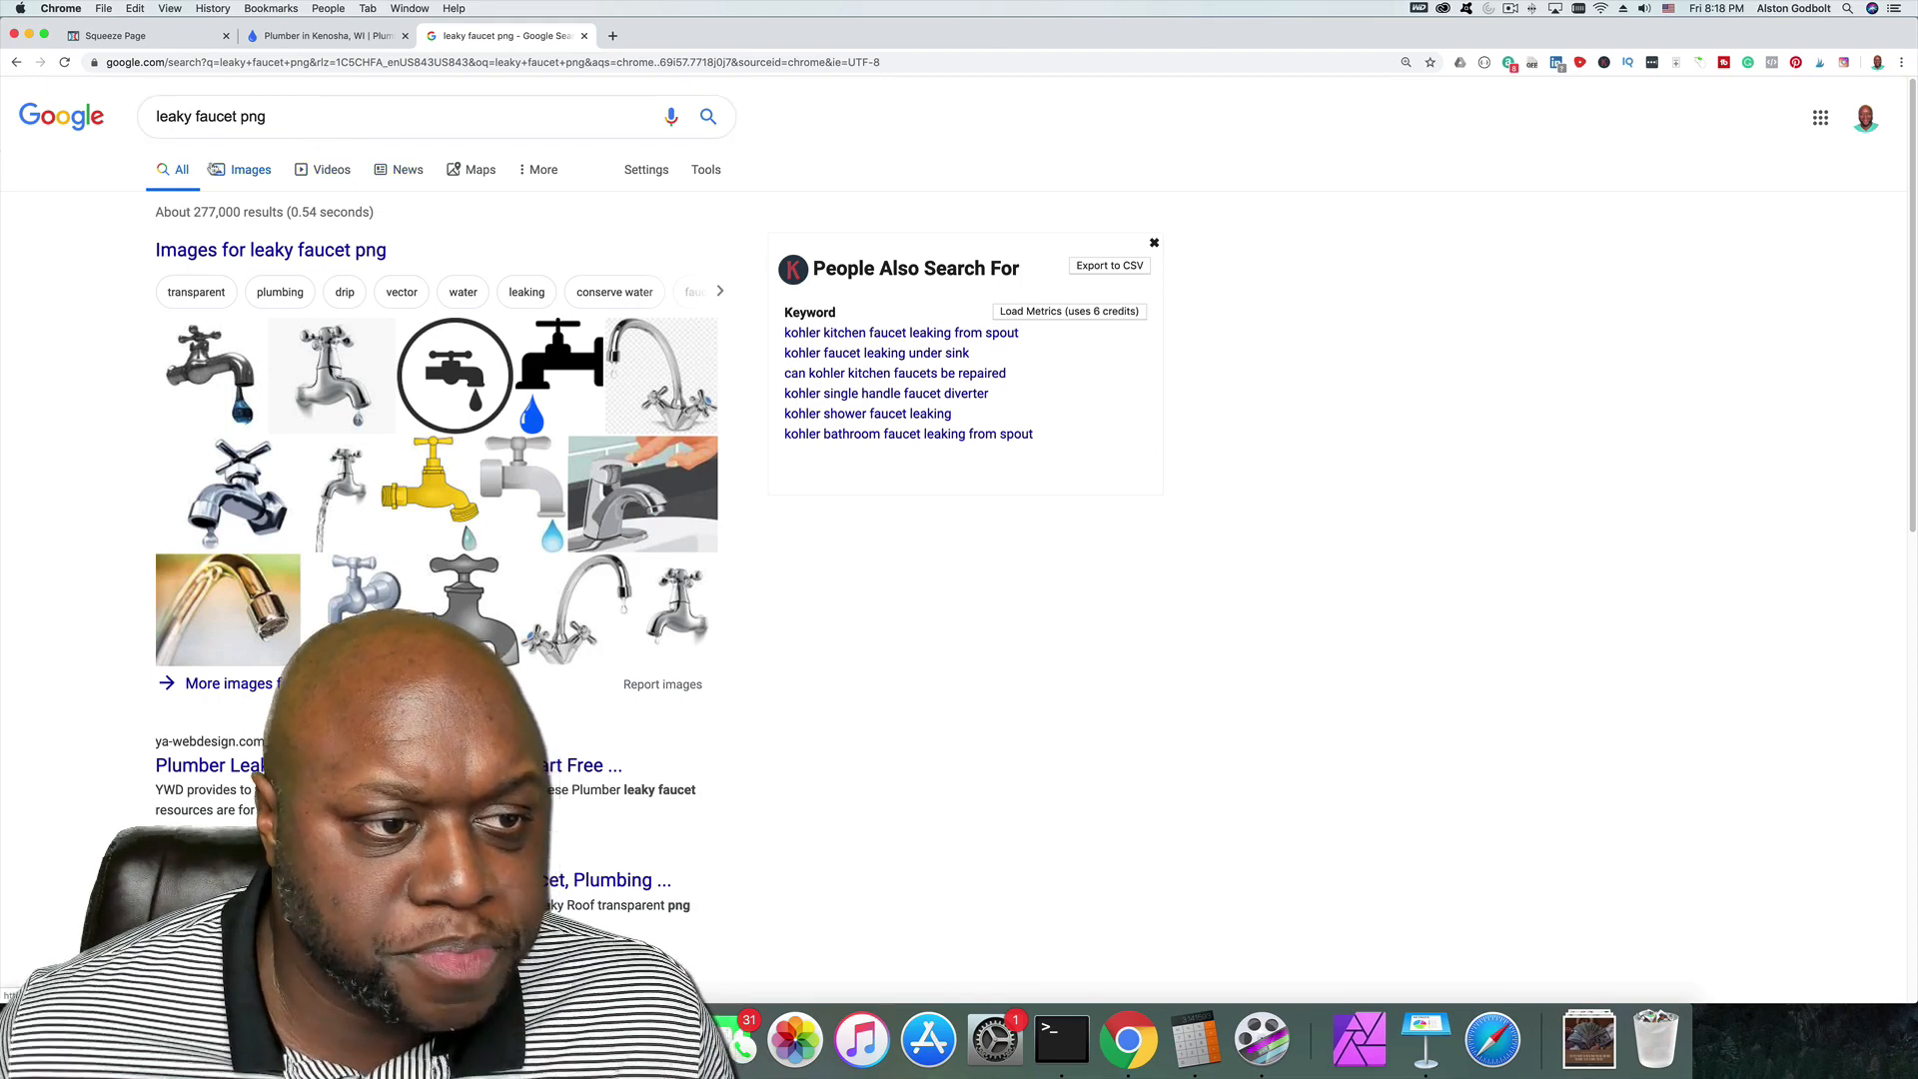
left_click(246, 180)
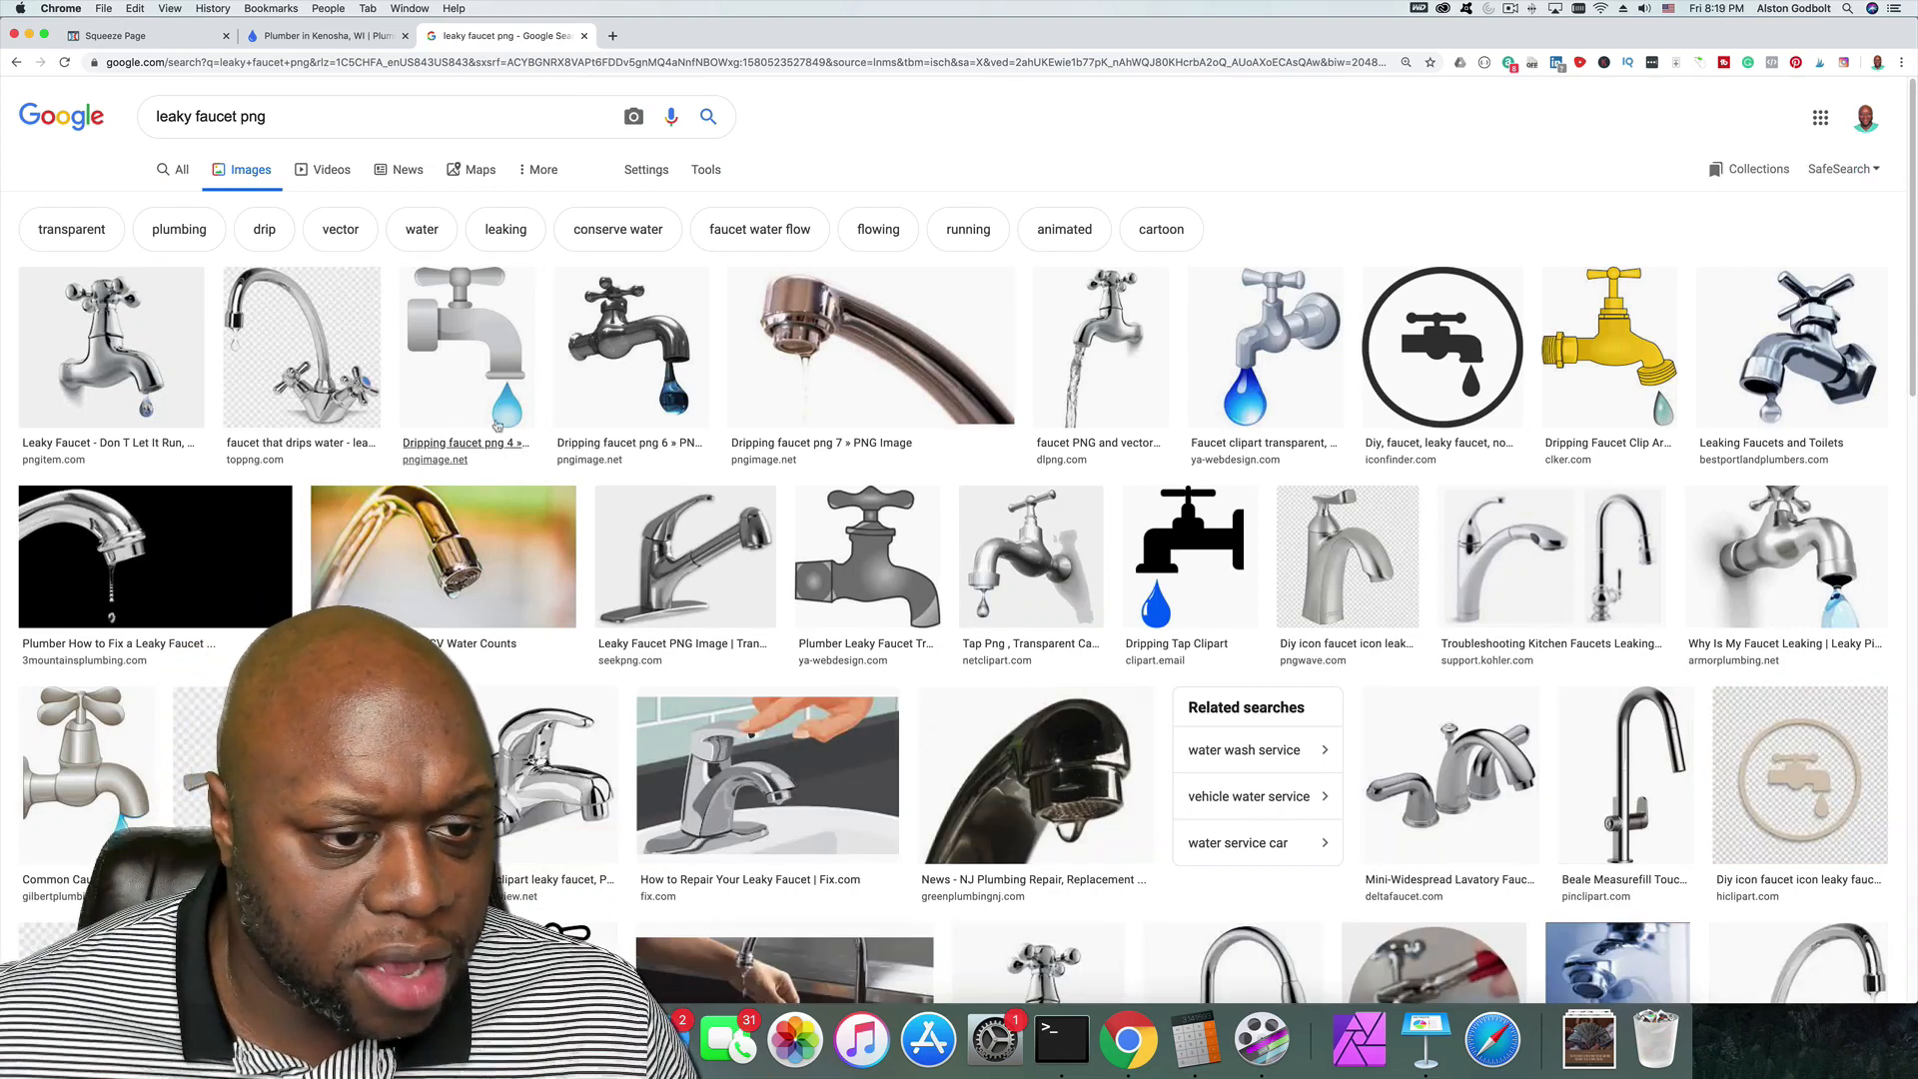
Step: Save the grey dripping faucet image from pngimage.net as "faucet" in the Clickfunnels course folder on the Desktop
right_click(479, 352)
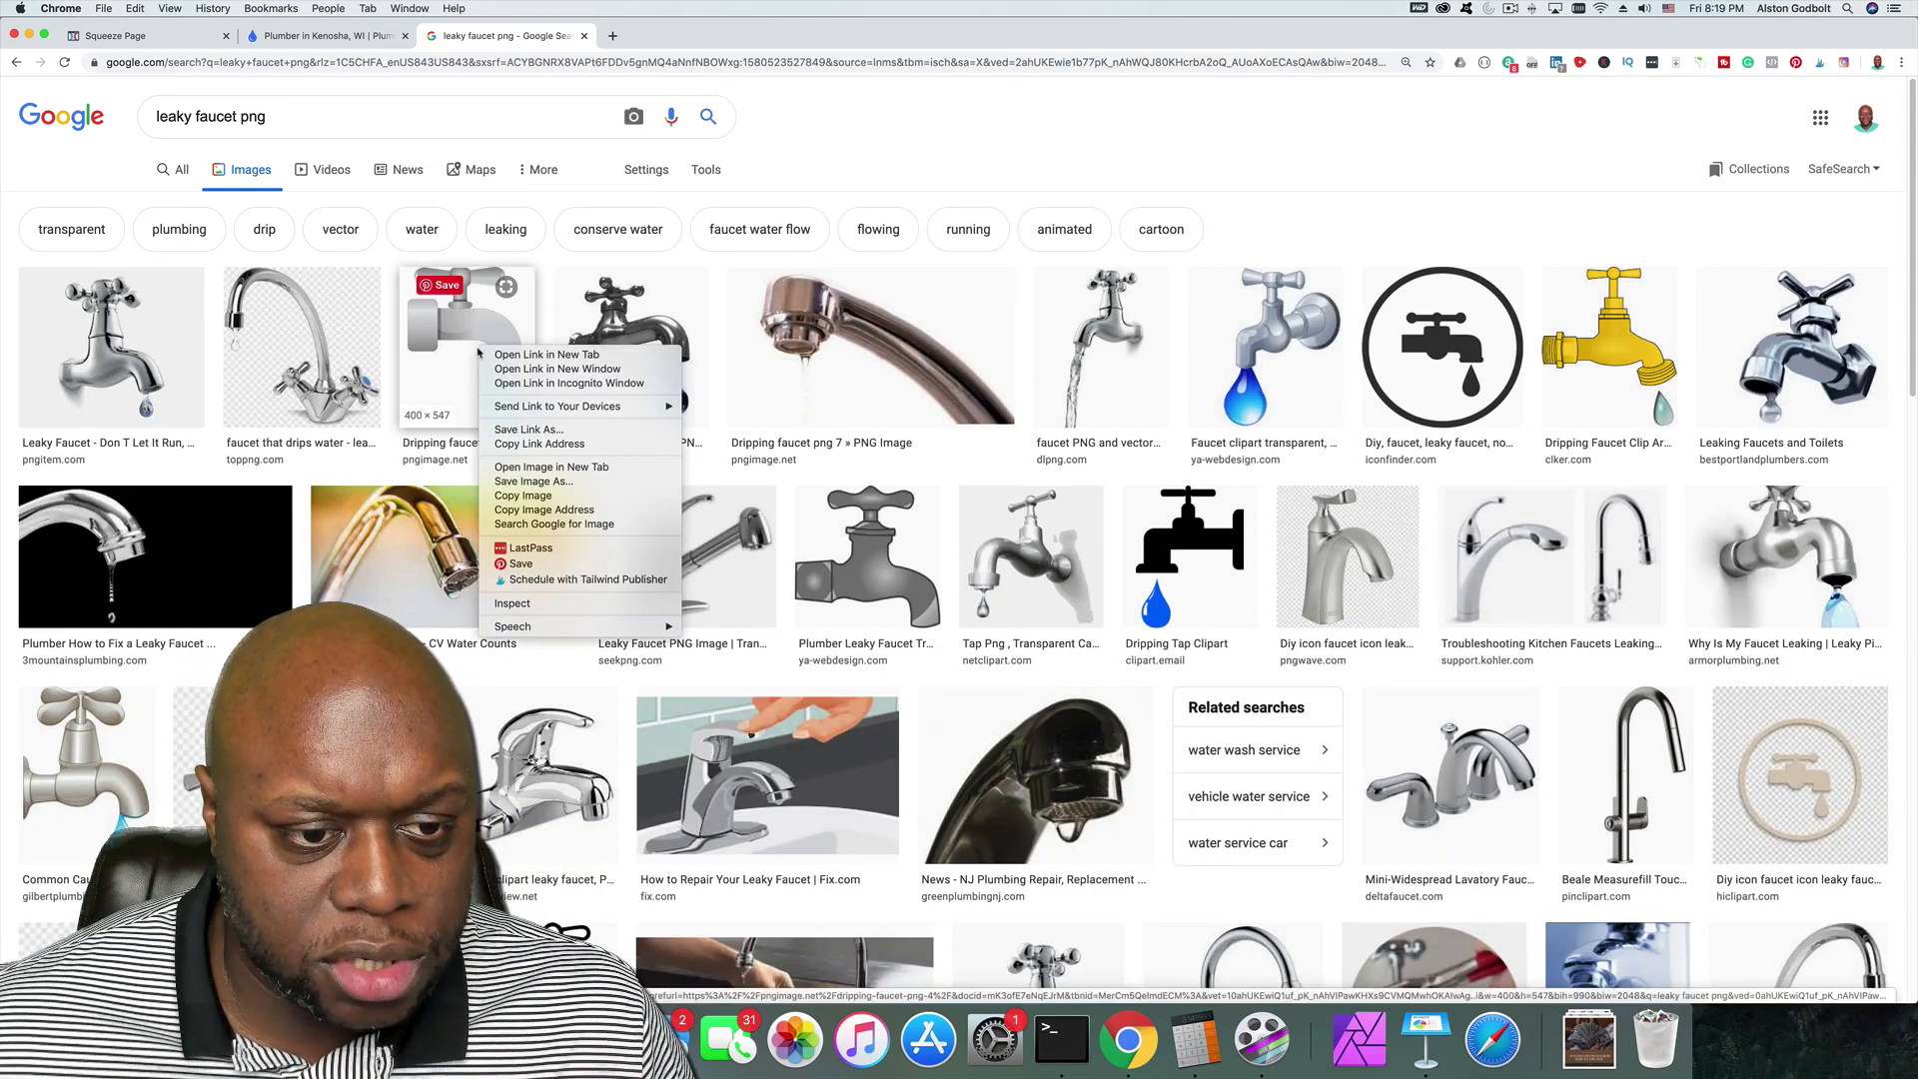
left_click(502, 482)
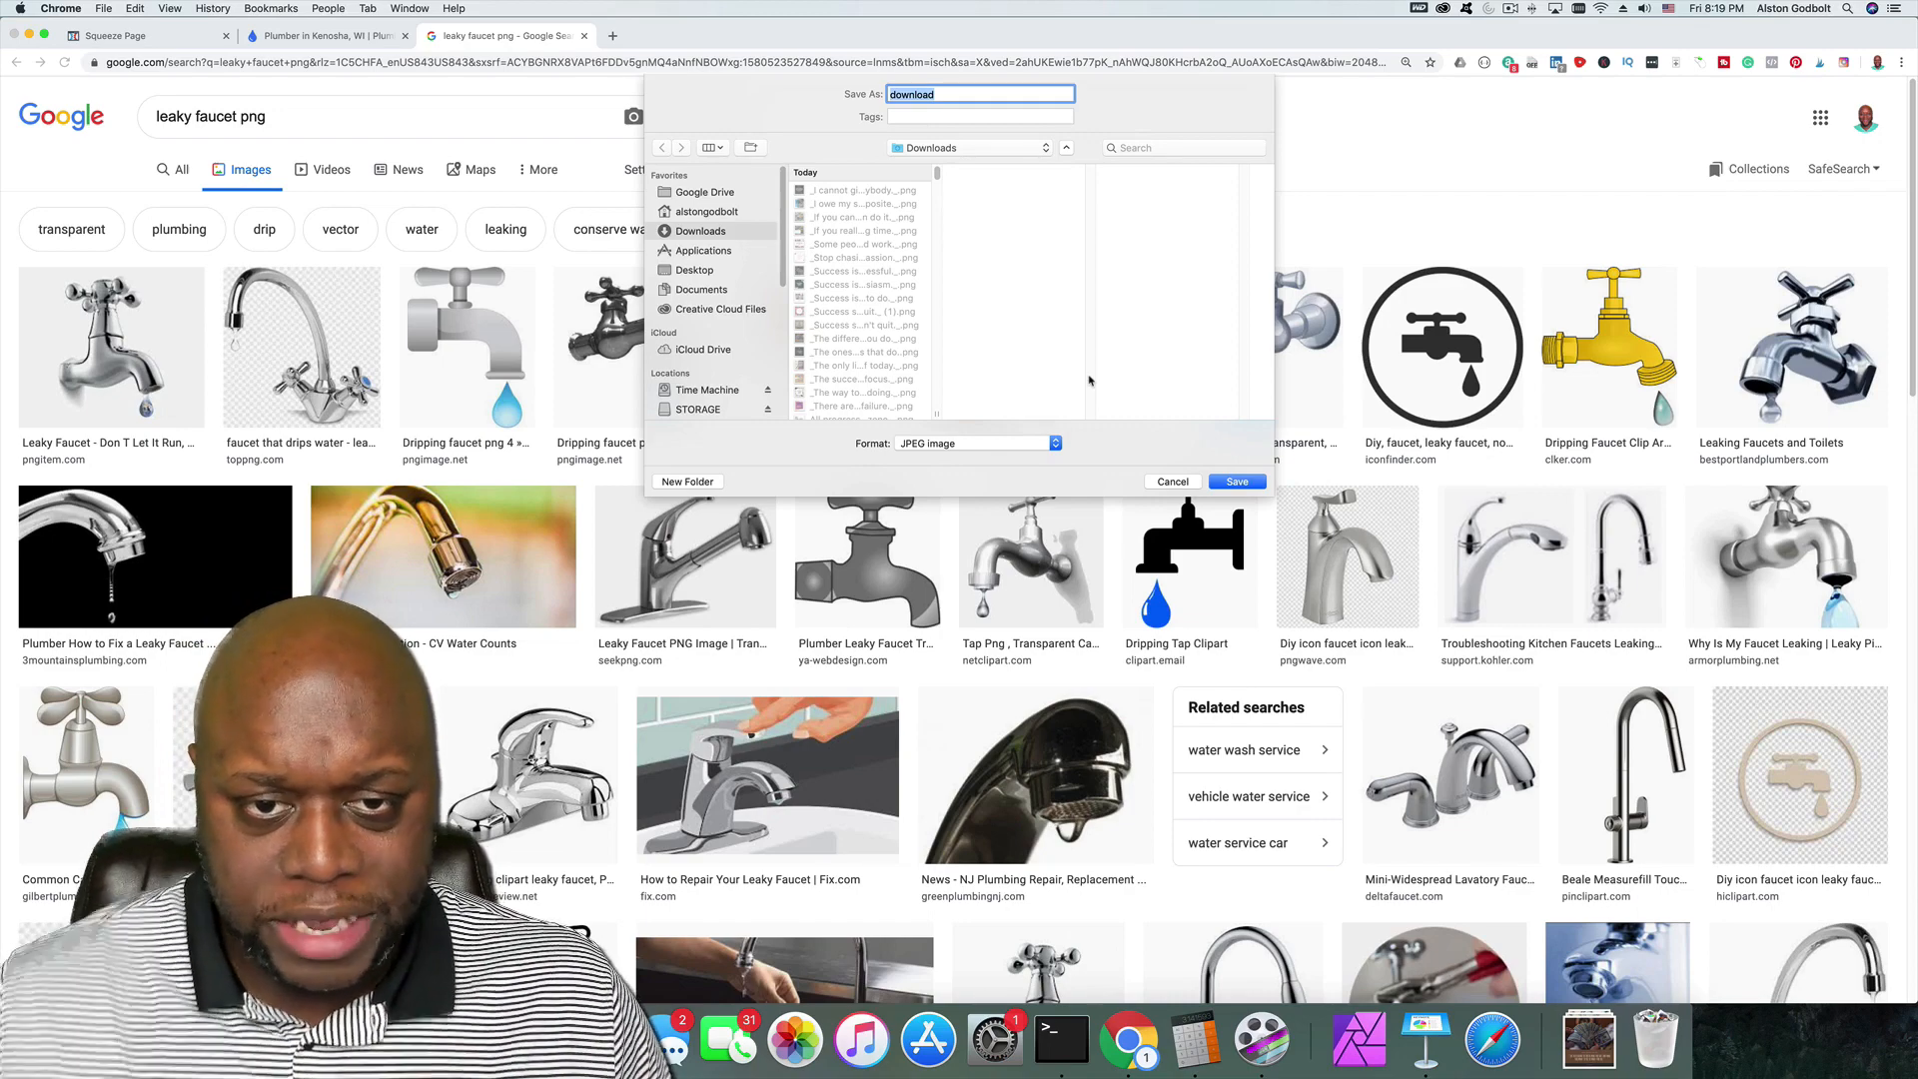
type("faucet")
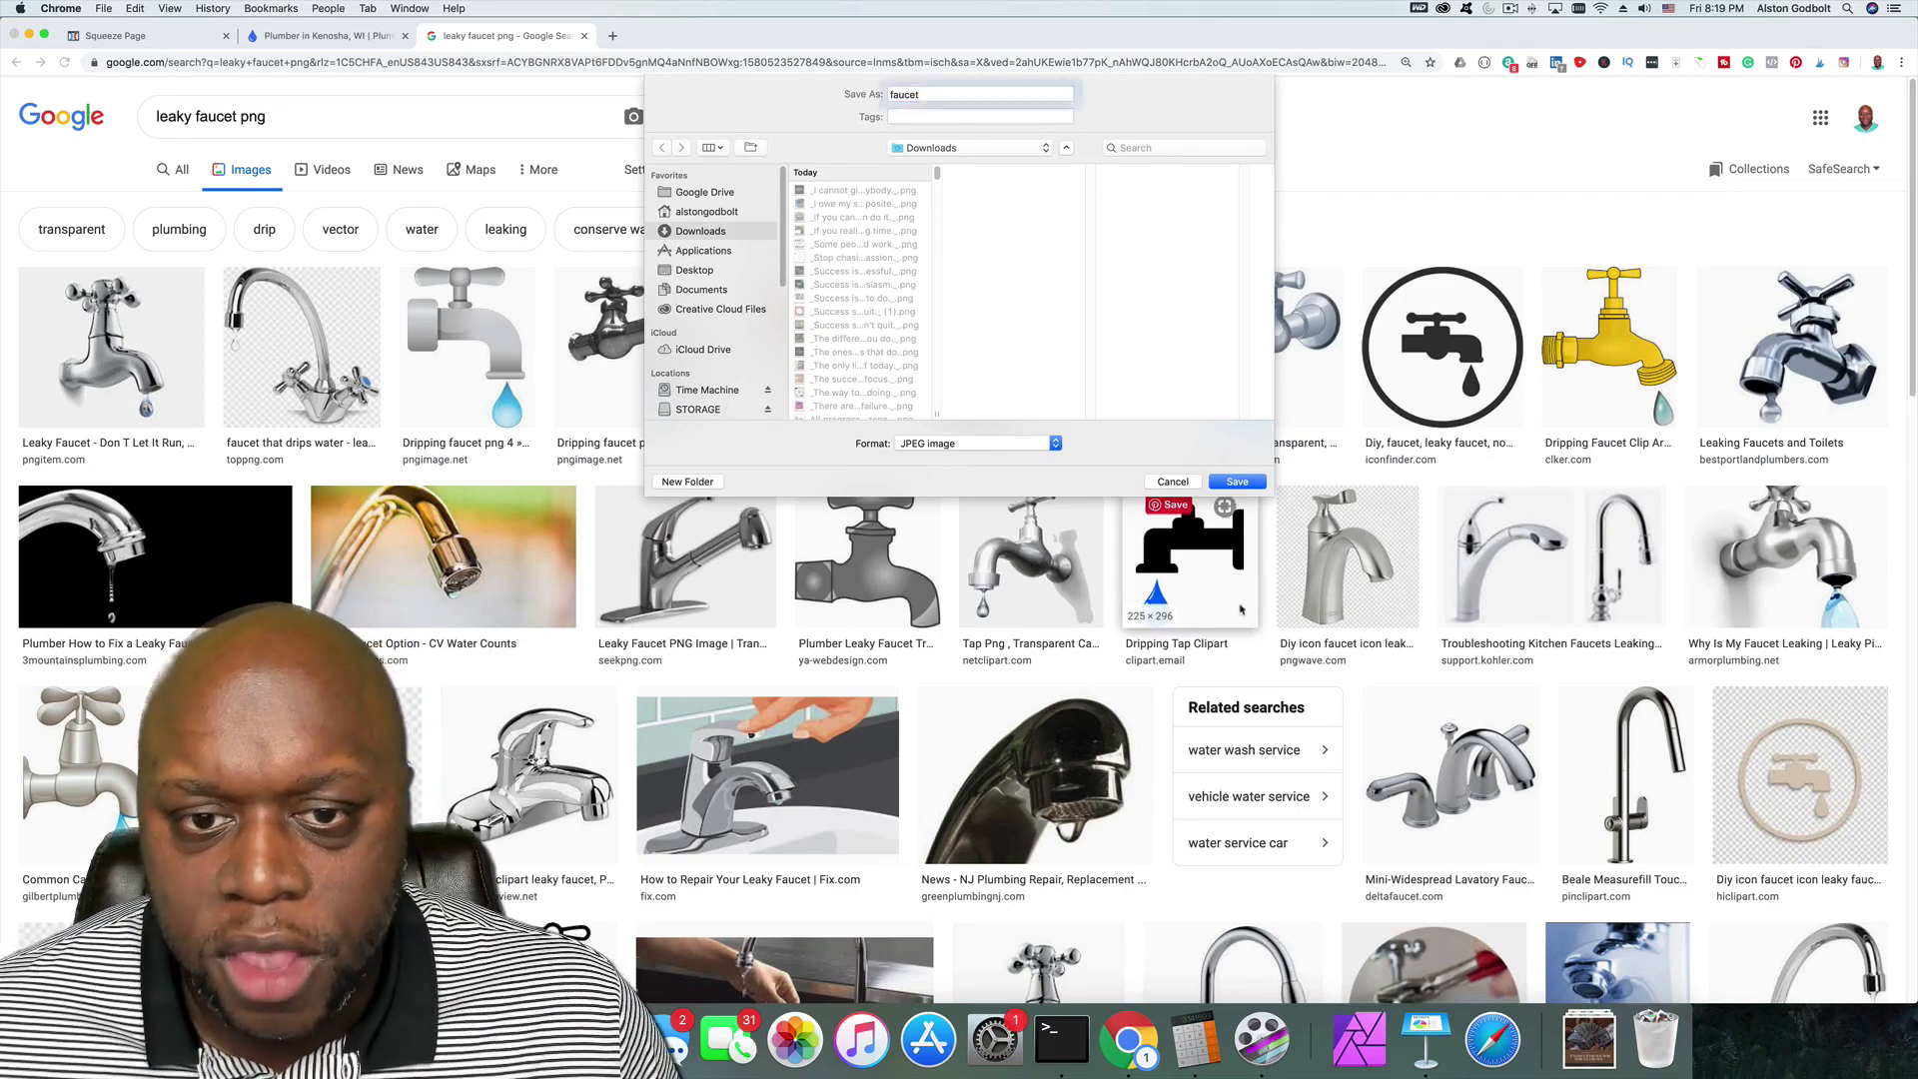
left_click(694, 271)
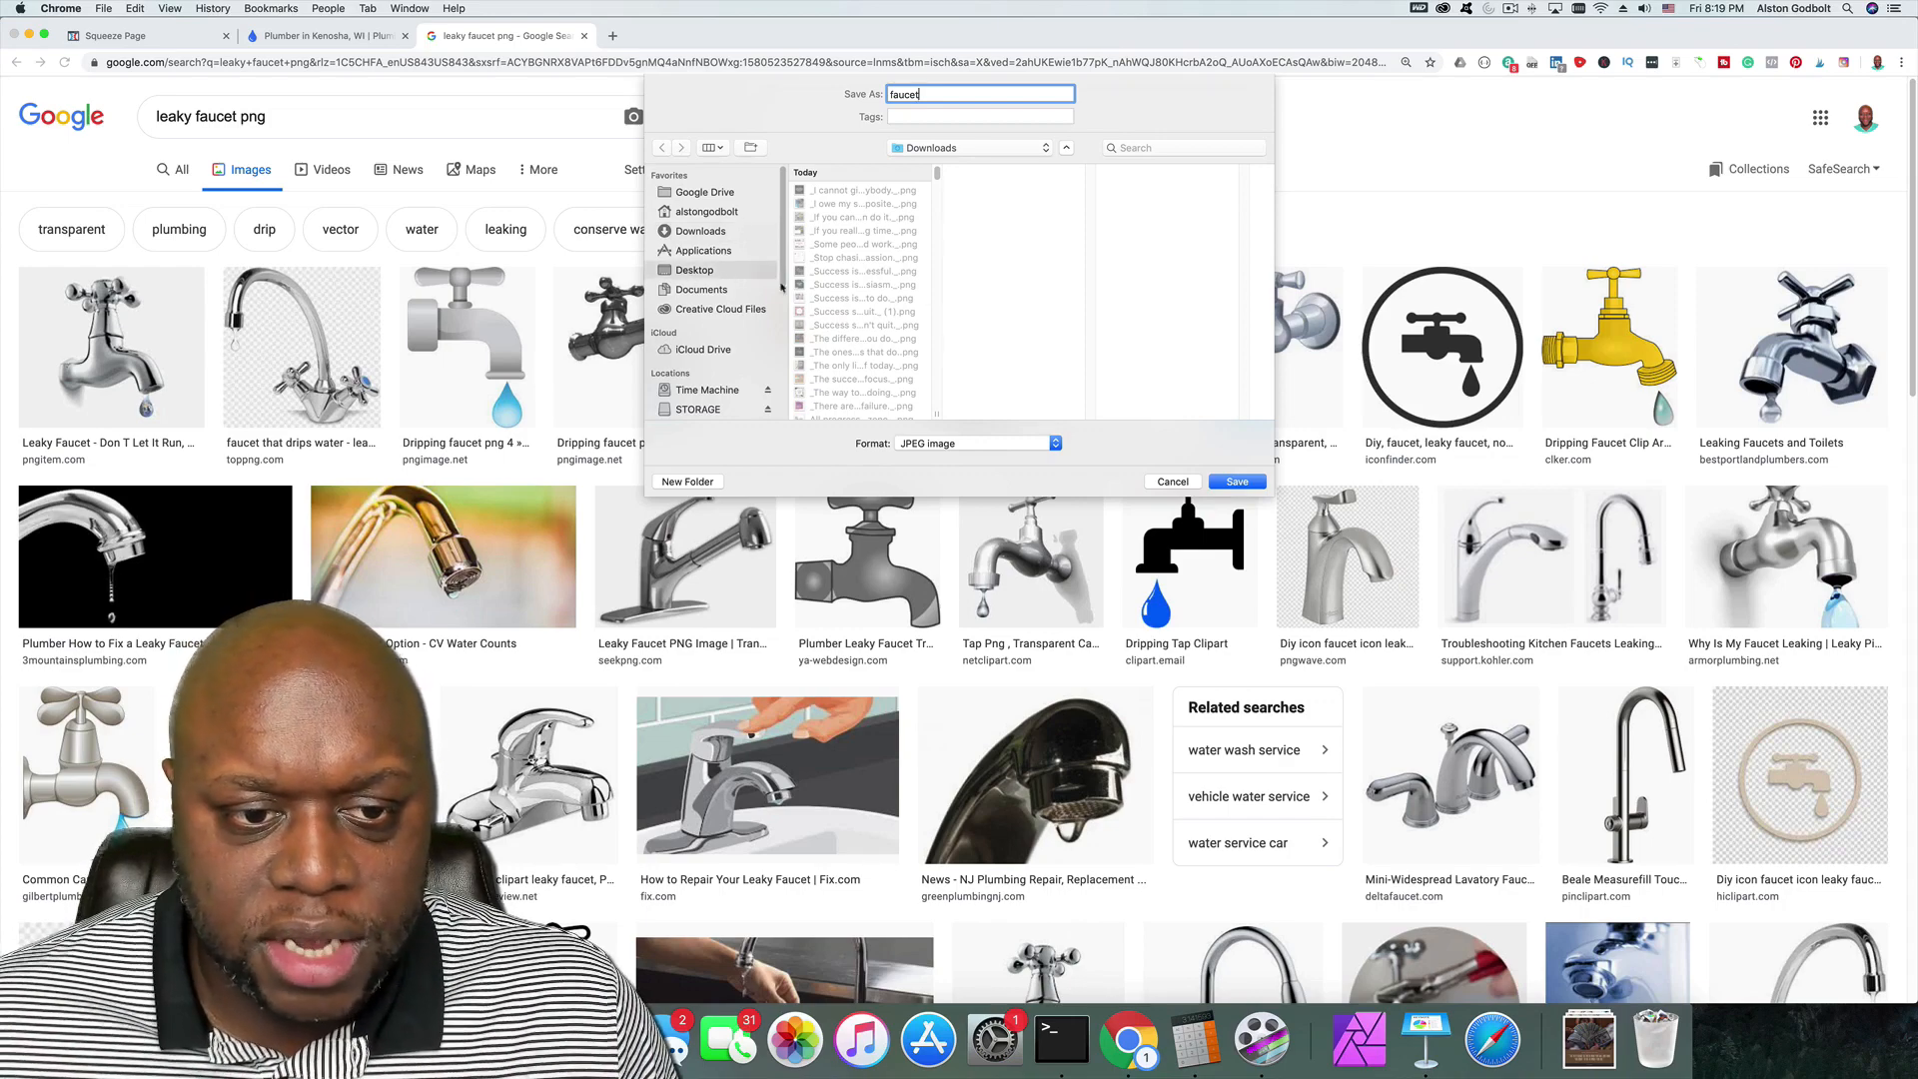
left_click(898, 255)
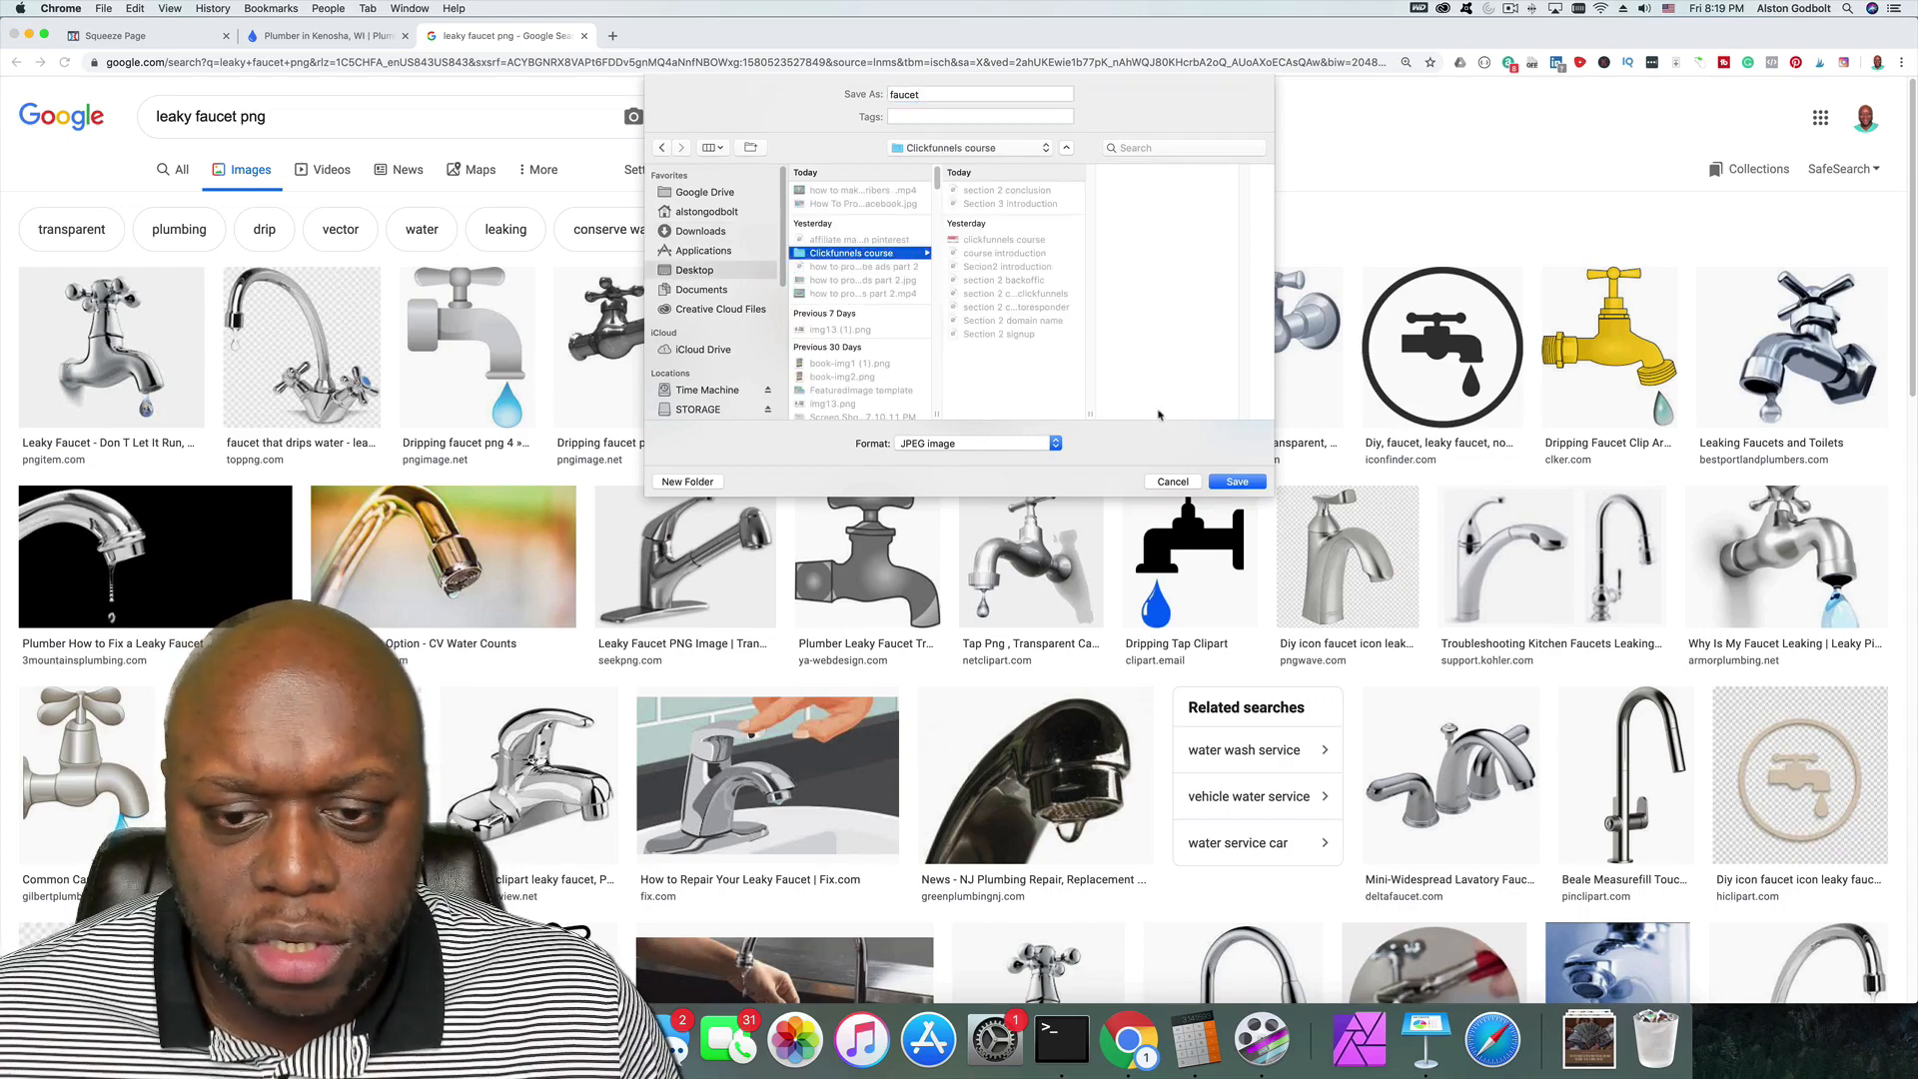
left_click(1236, 482)
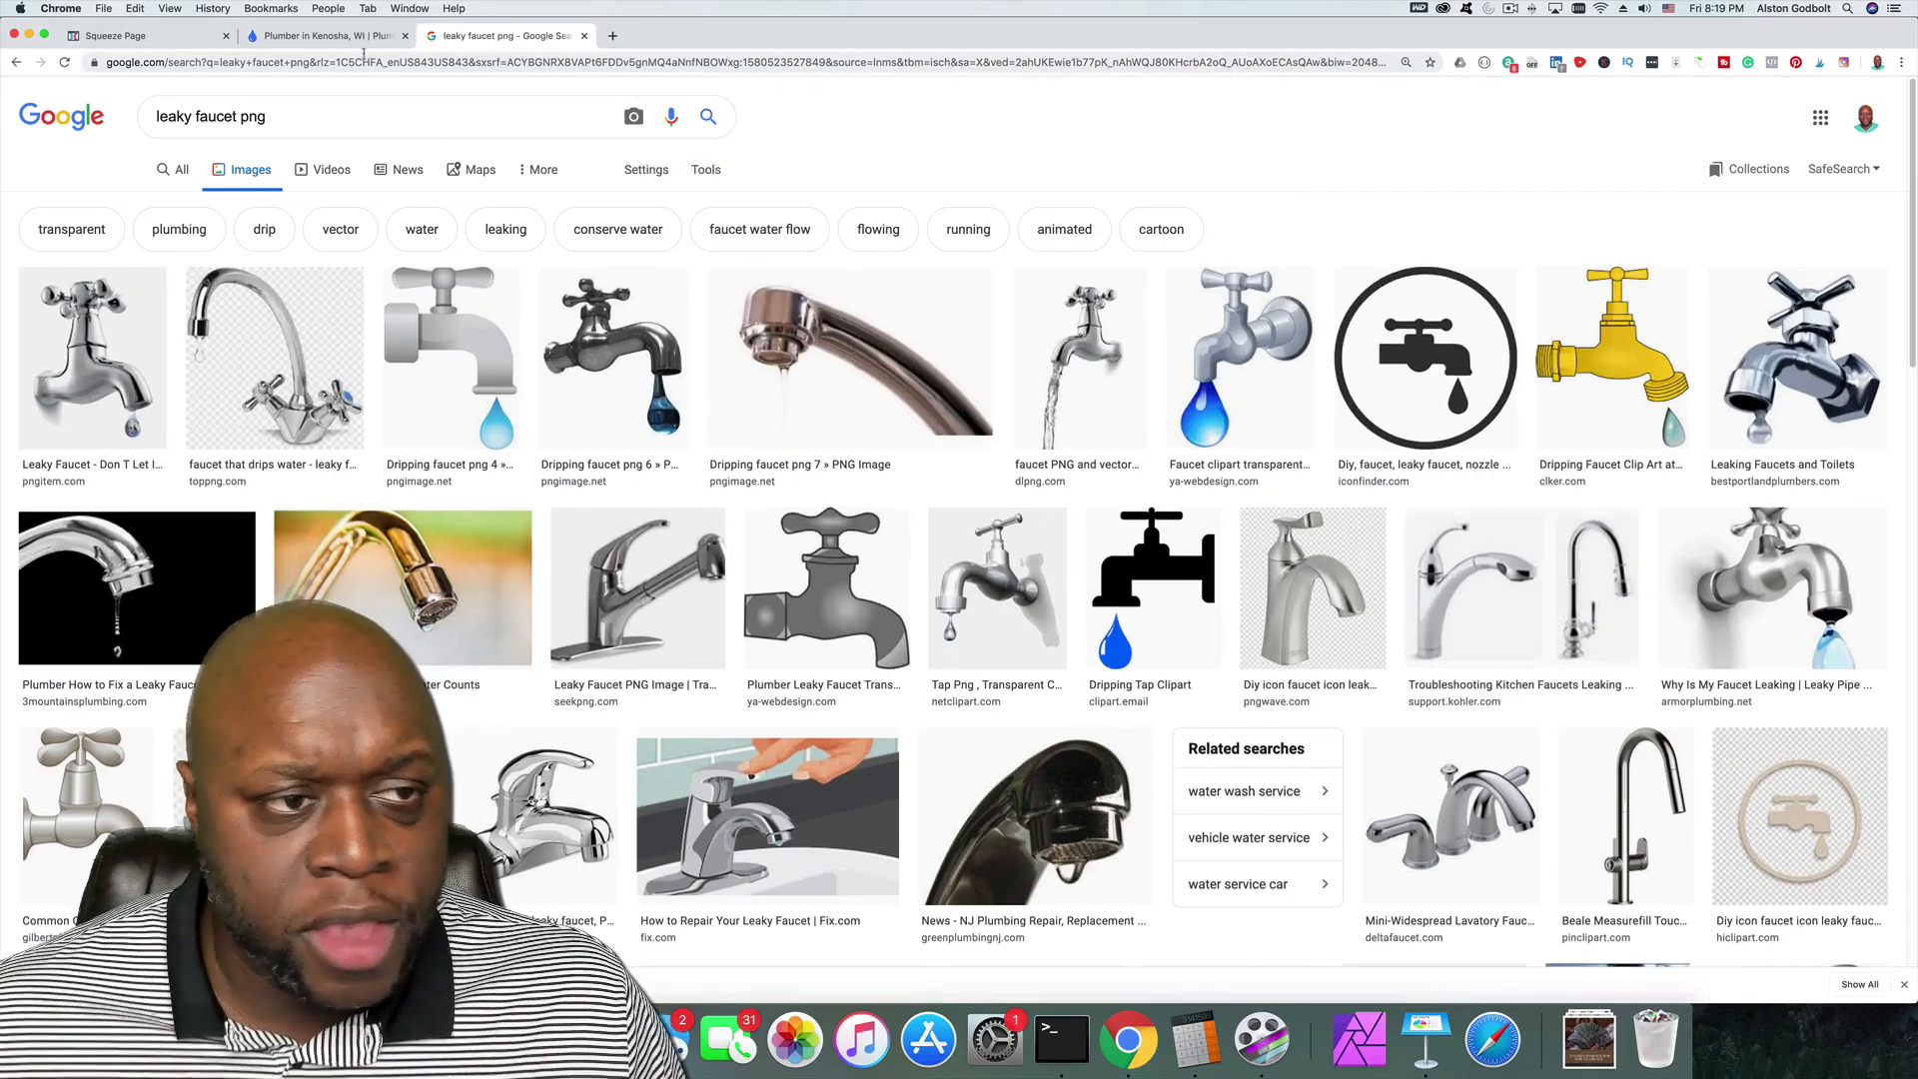
Step: Return to the squeeze page editor and add an image element to the row's empty left column
left_click(110, 36)
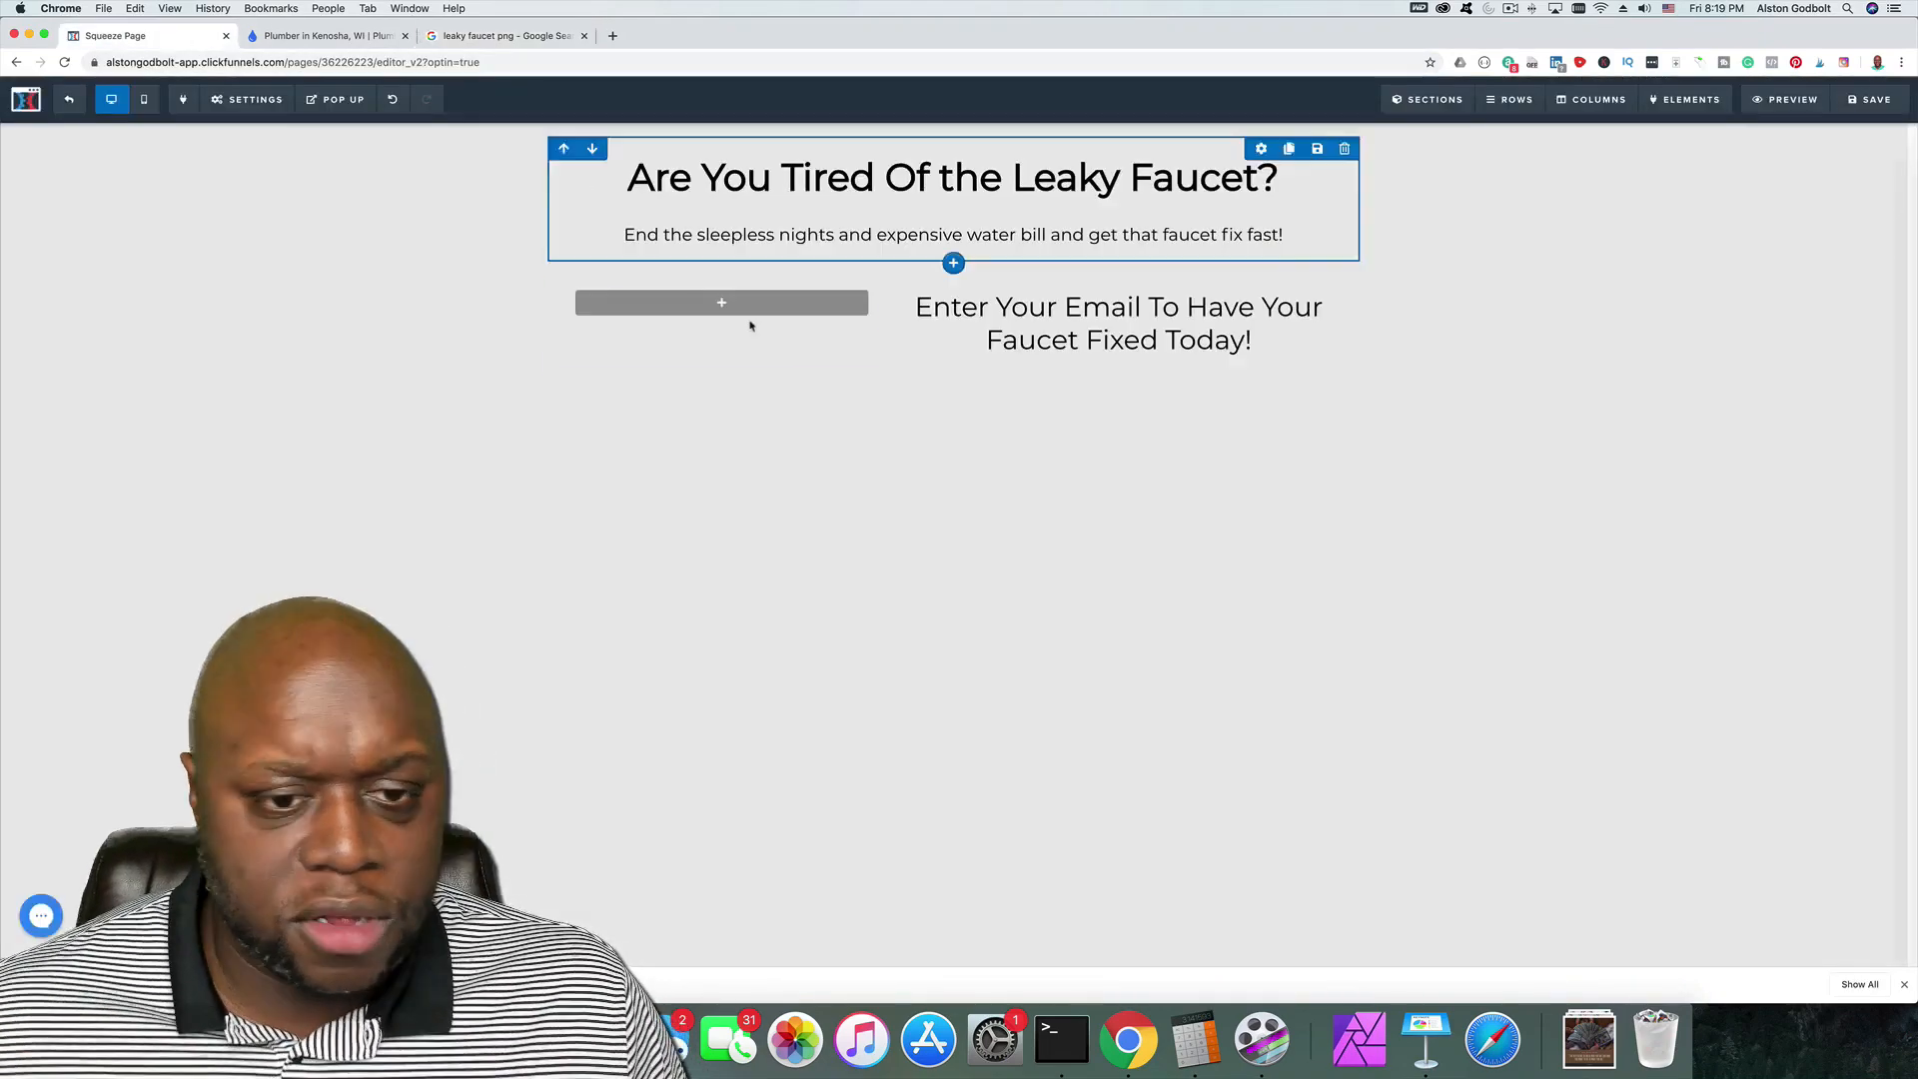
left_click(721, 302)
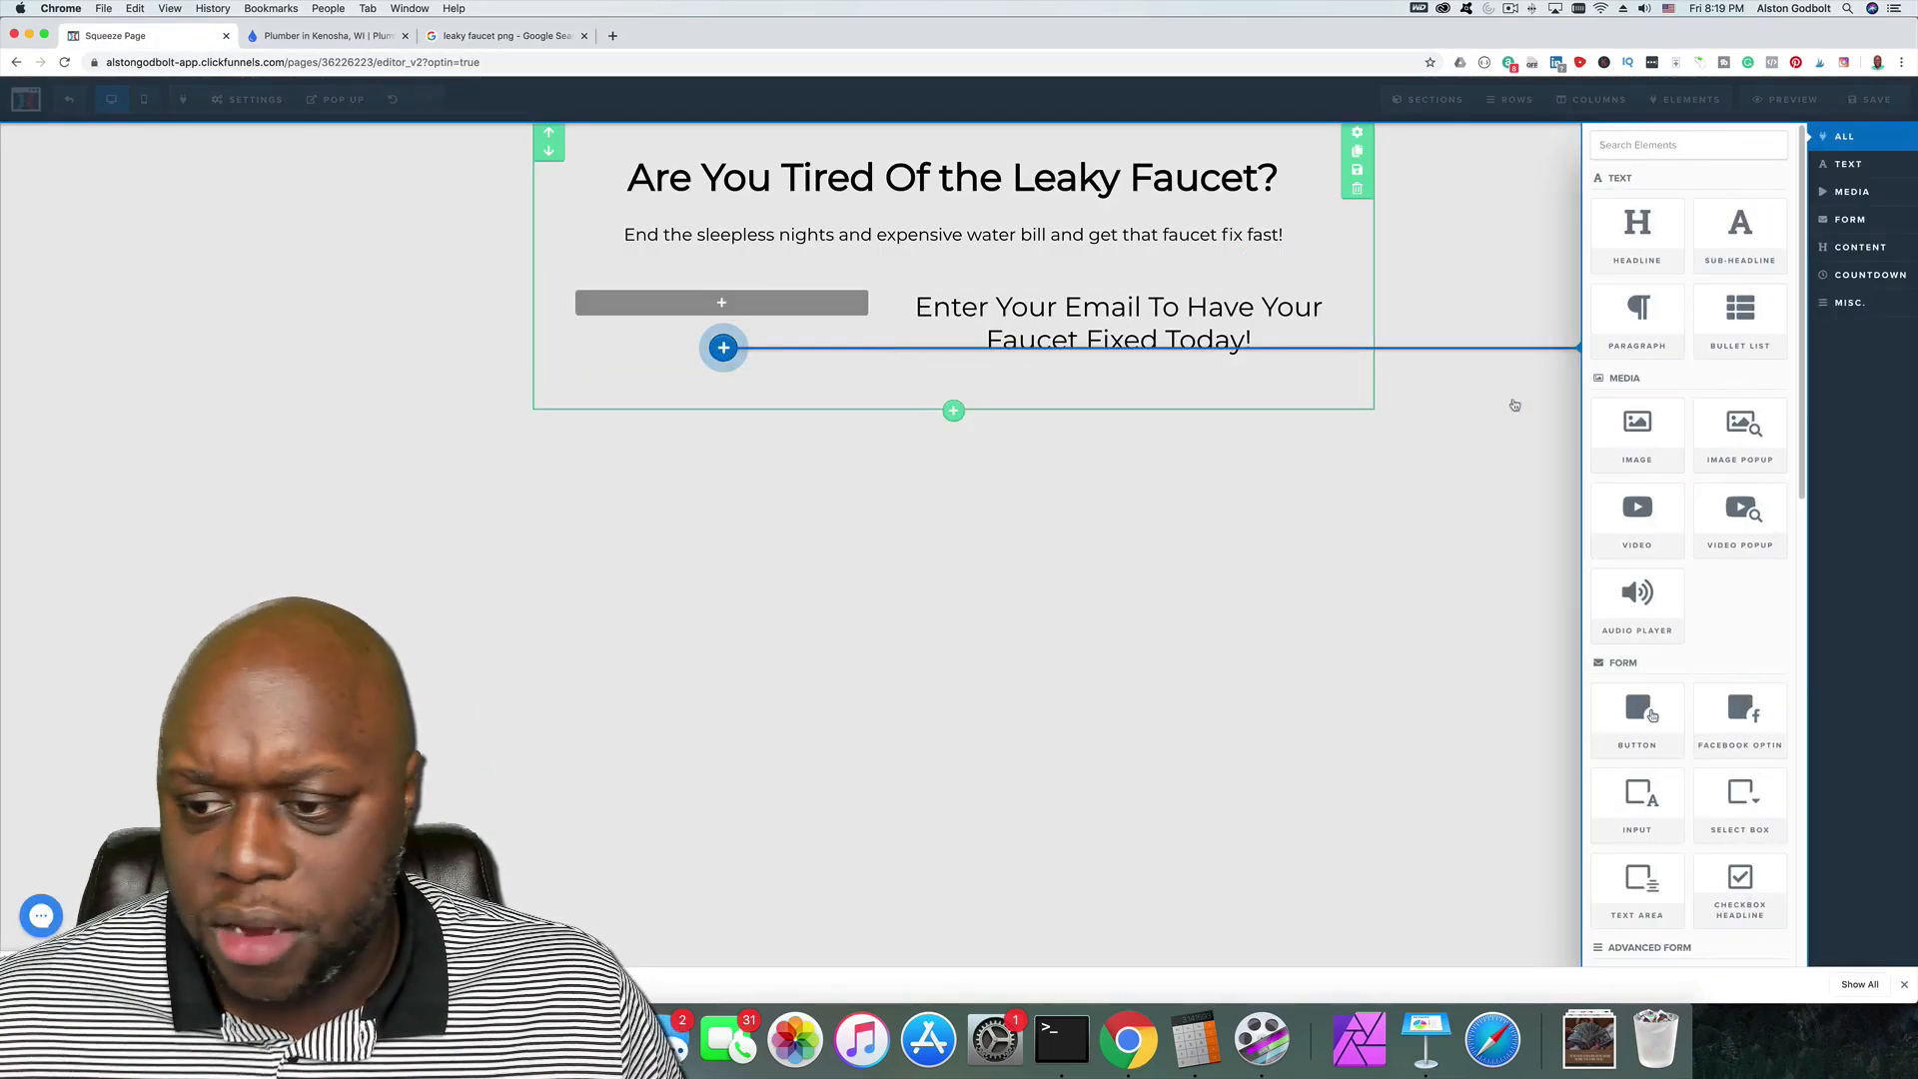
left_click(1639, 429)
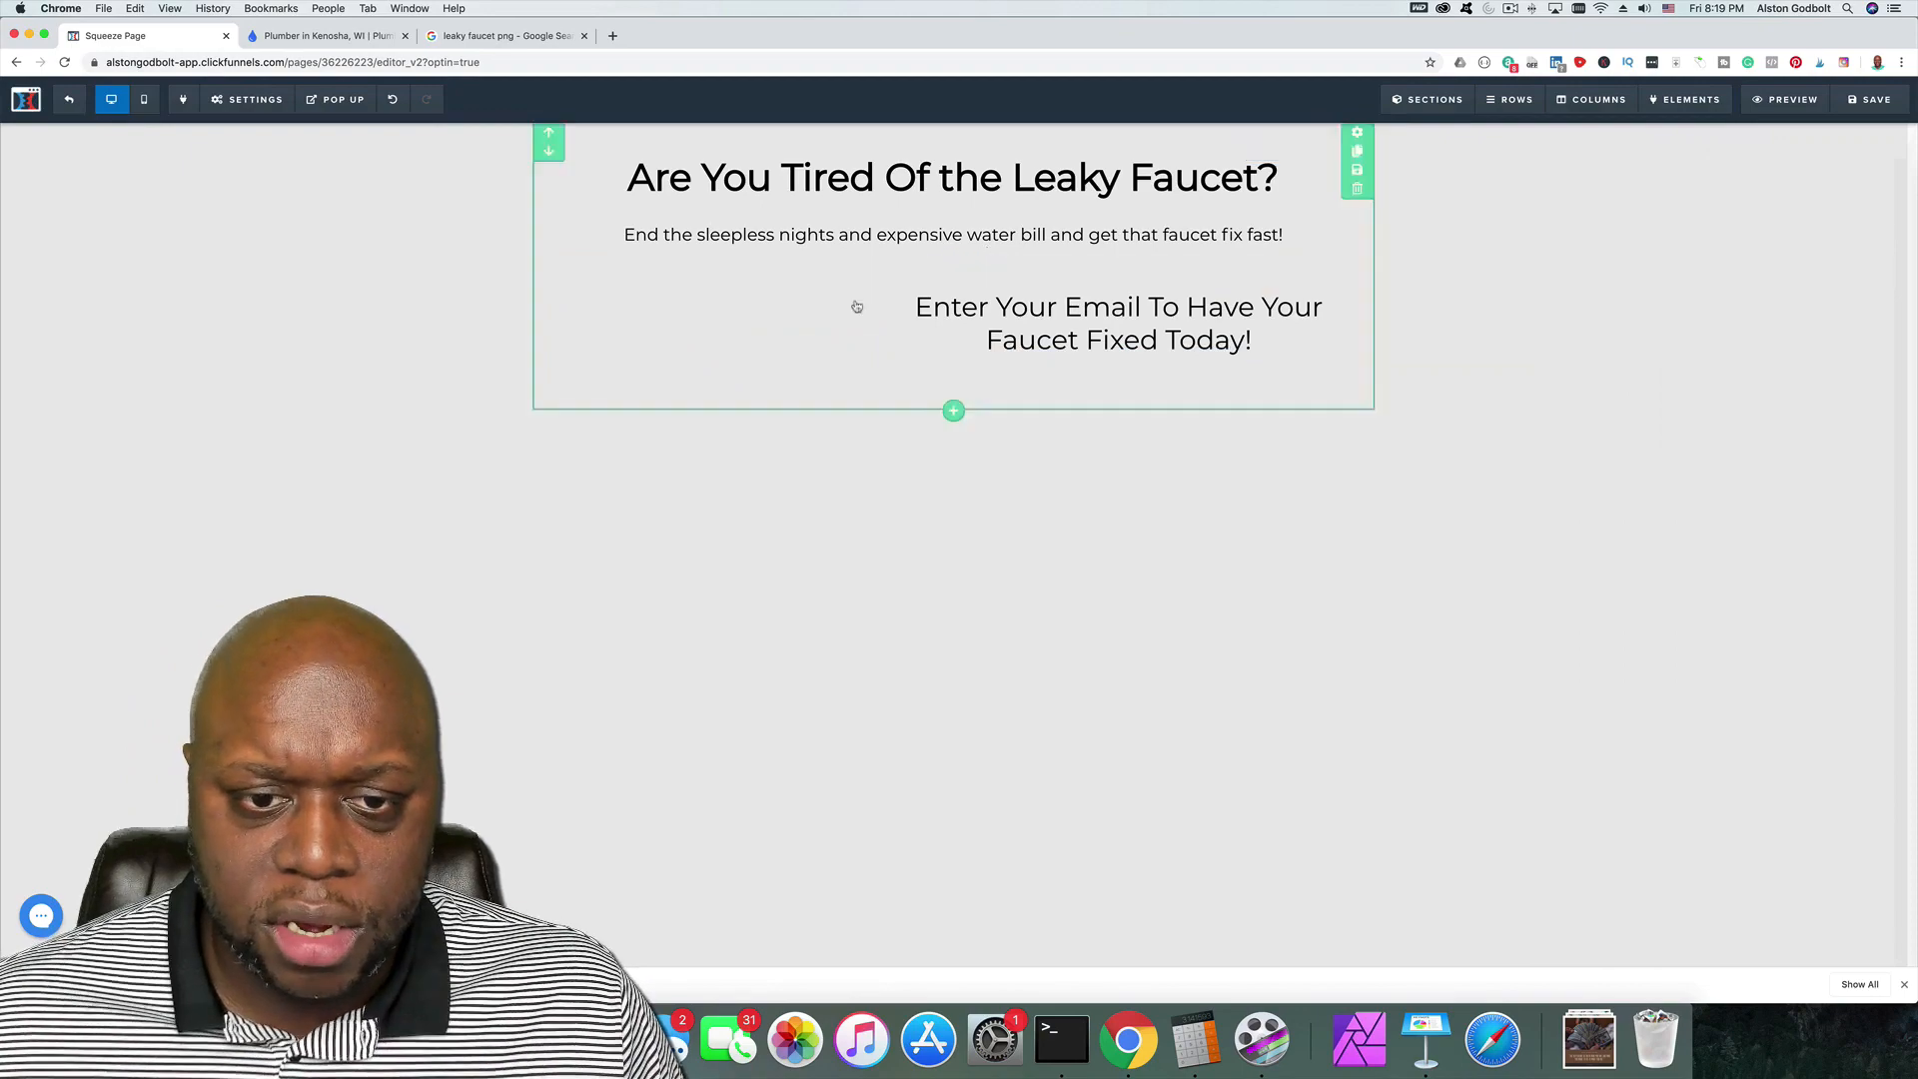
Step: Upload faucet.jpeg from the Clickfunnels course folder and use it in place of the left column's demo image
left_click(736, 316)
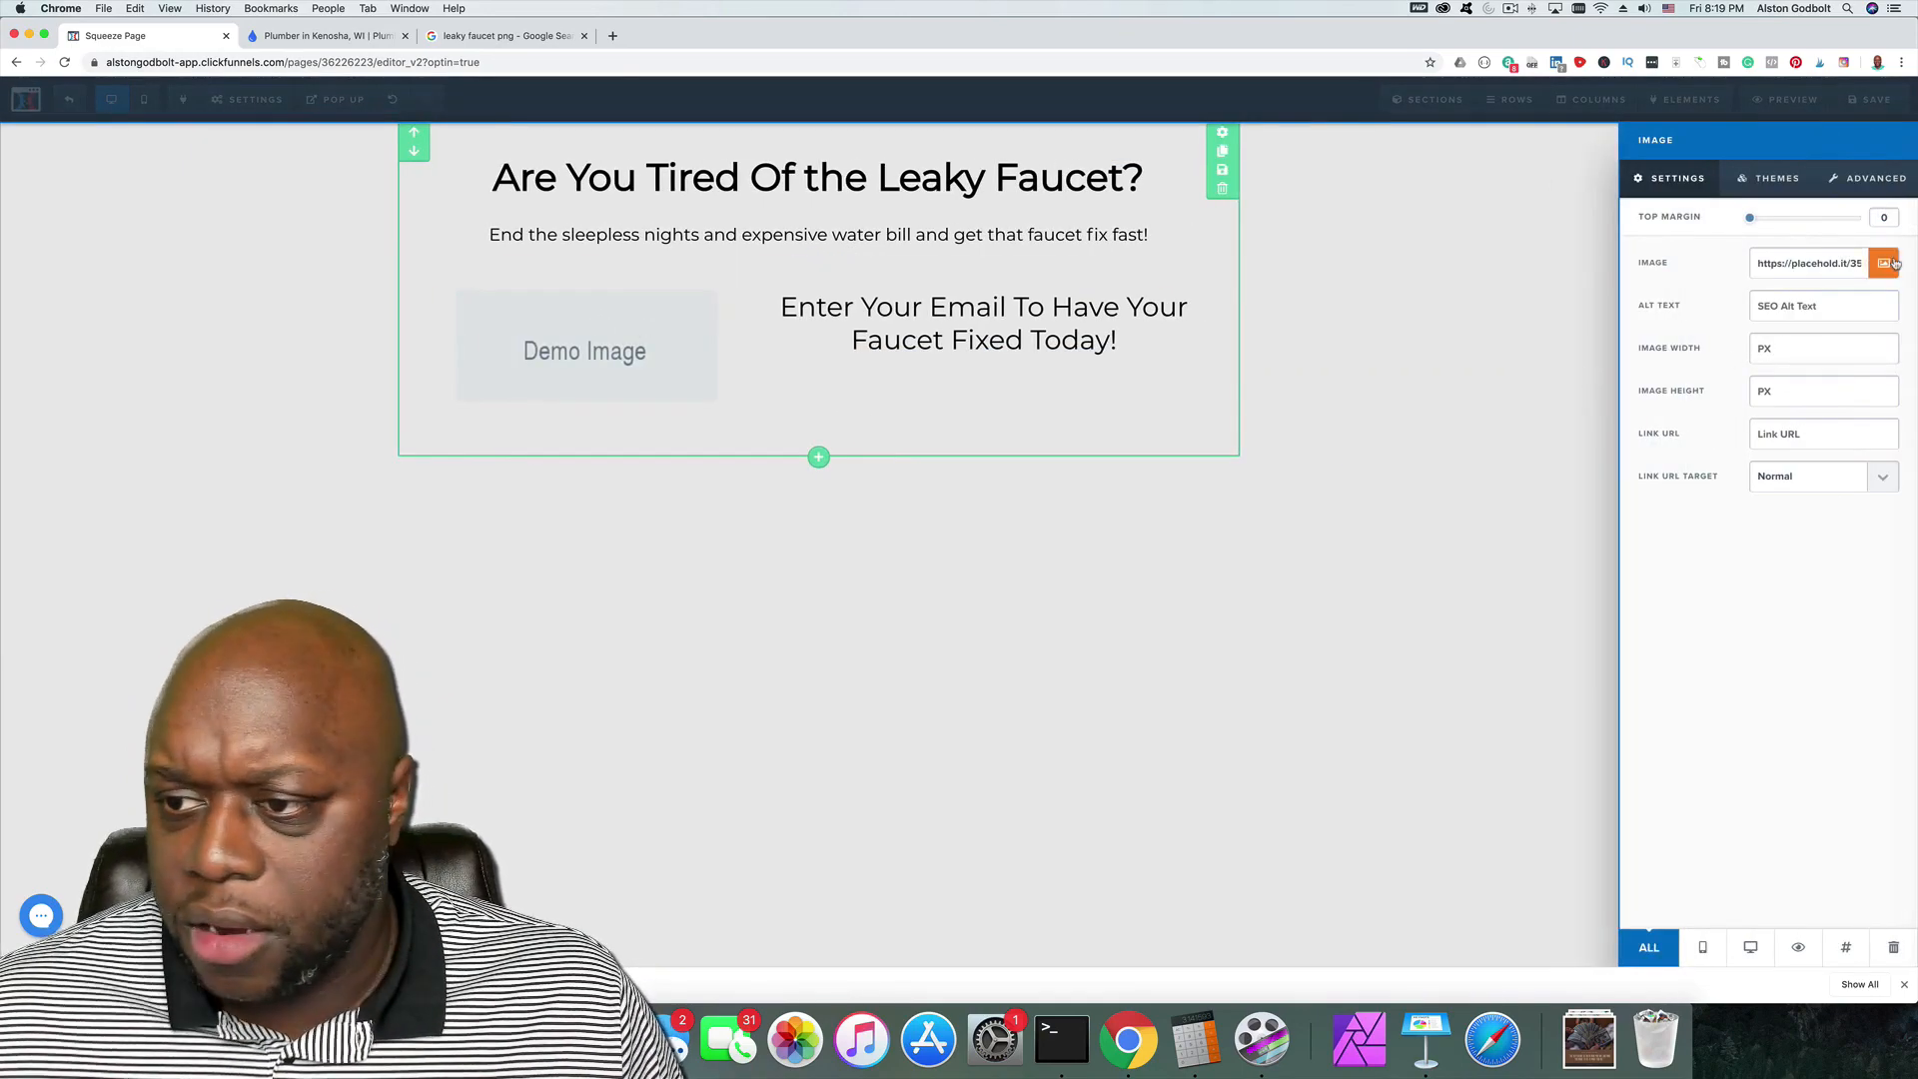
left_click(1894, 263)
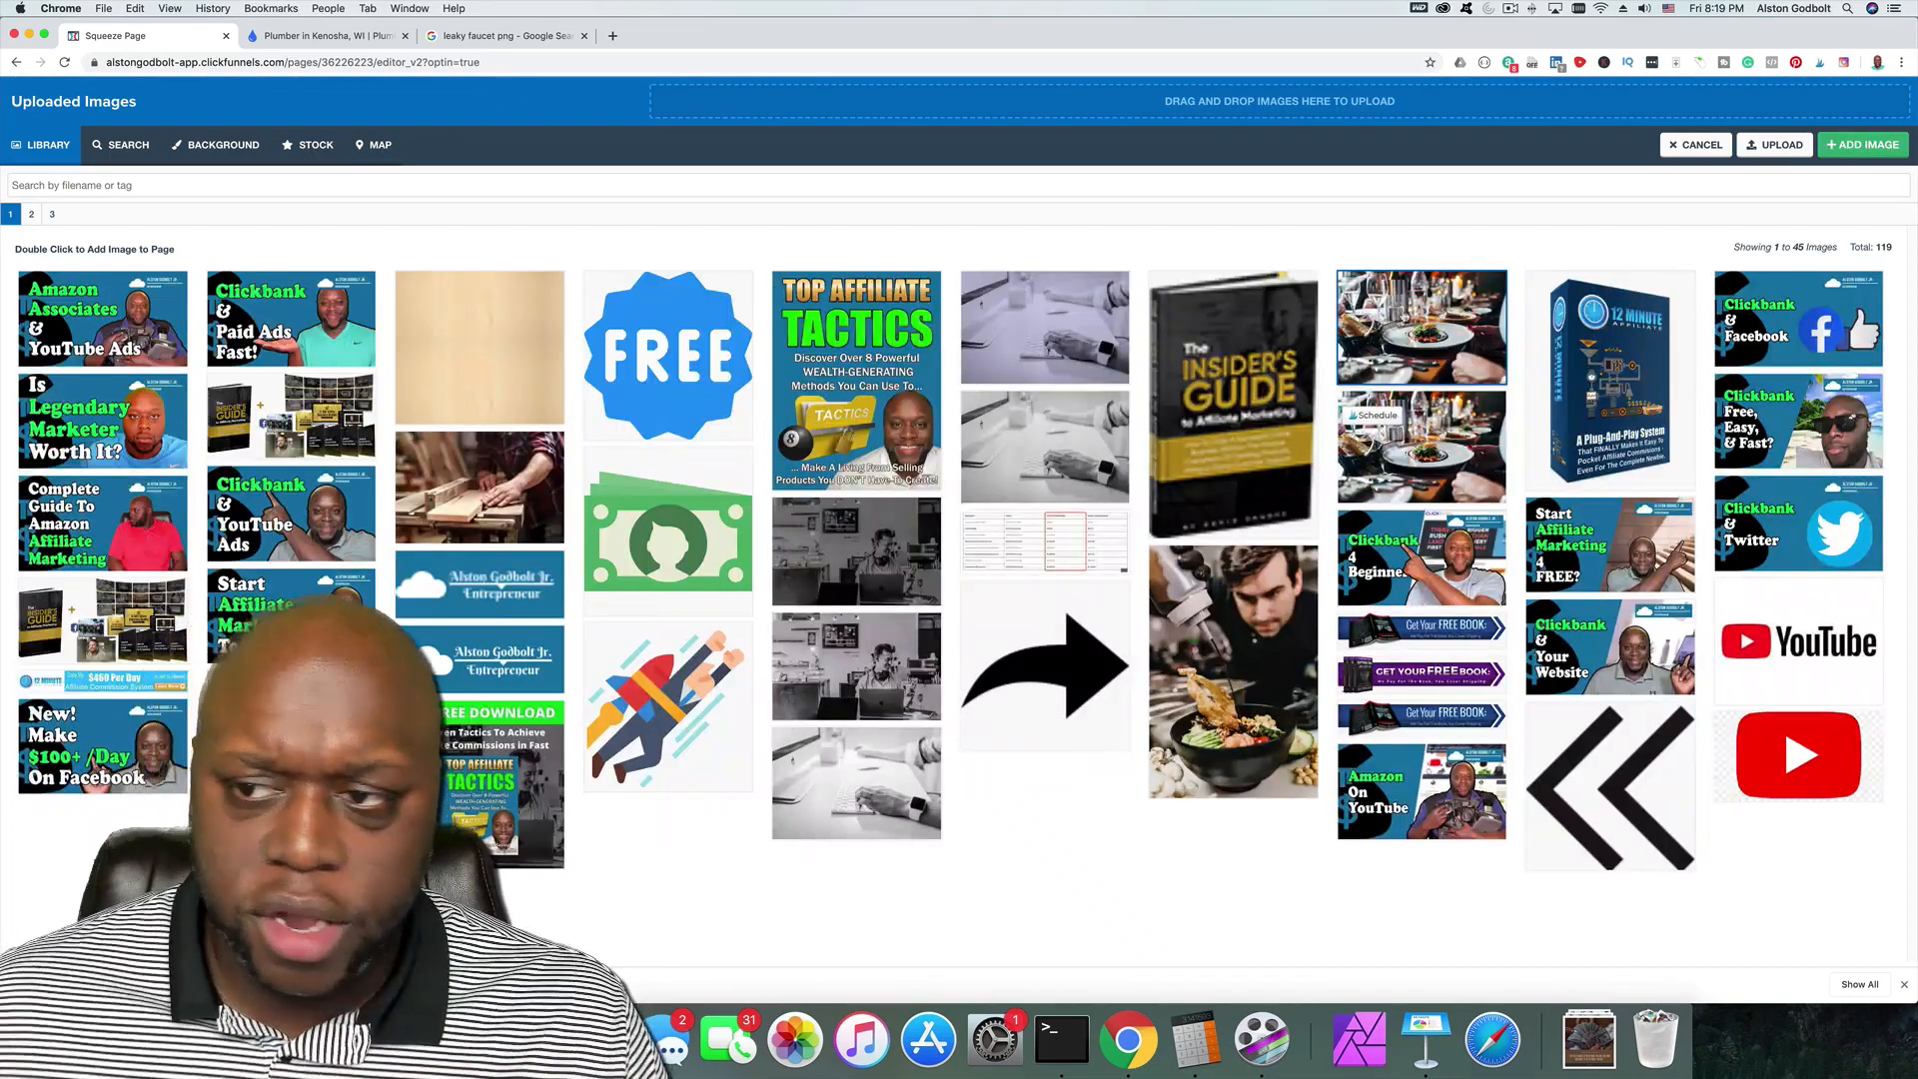
left_click(1774, 146)
left_click(487, 195)
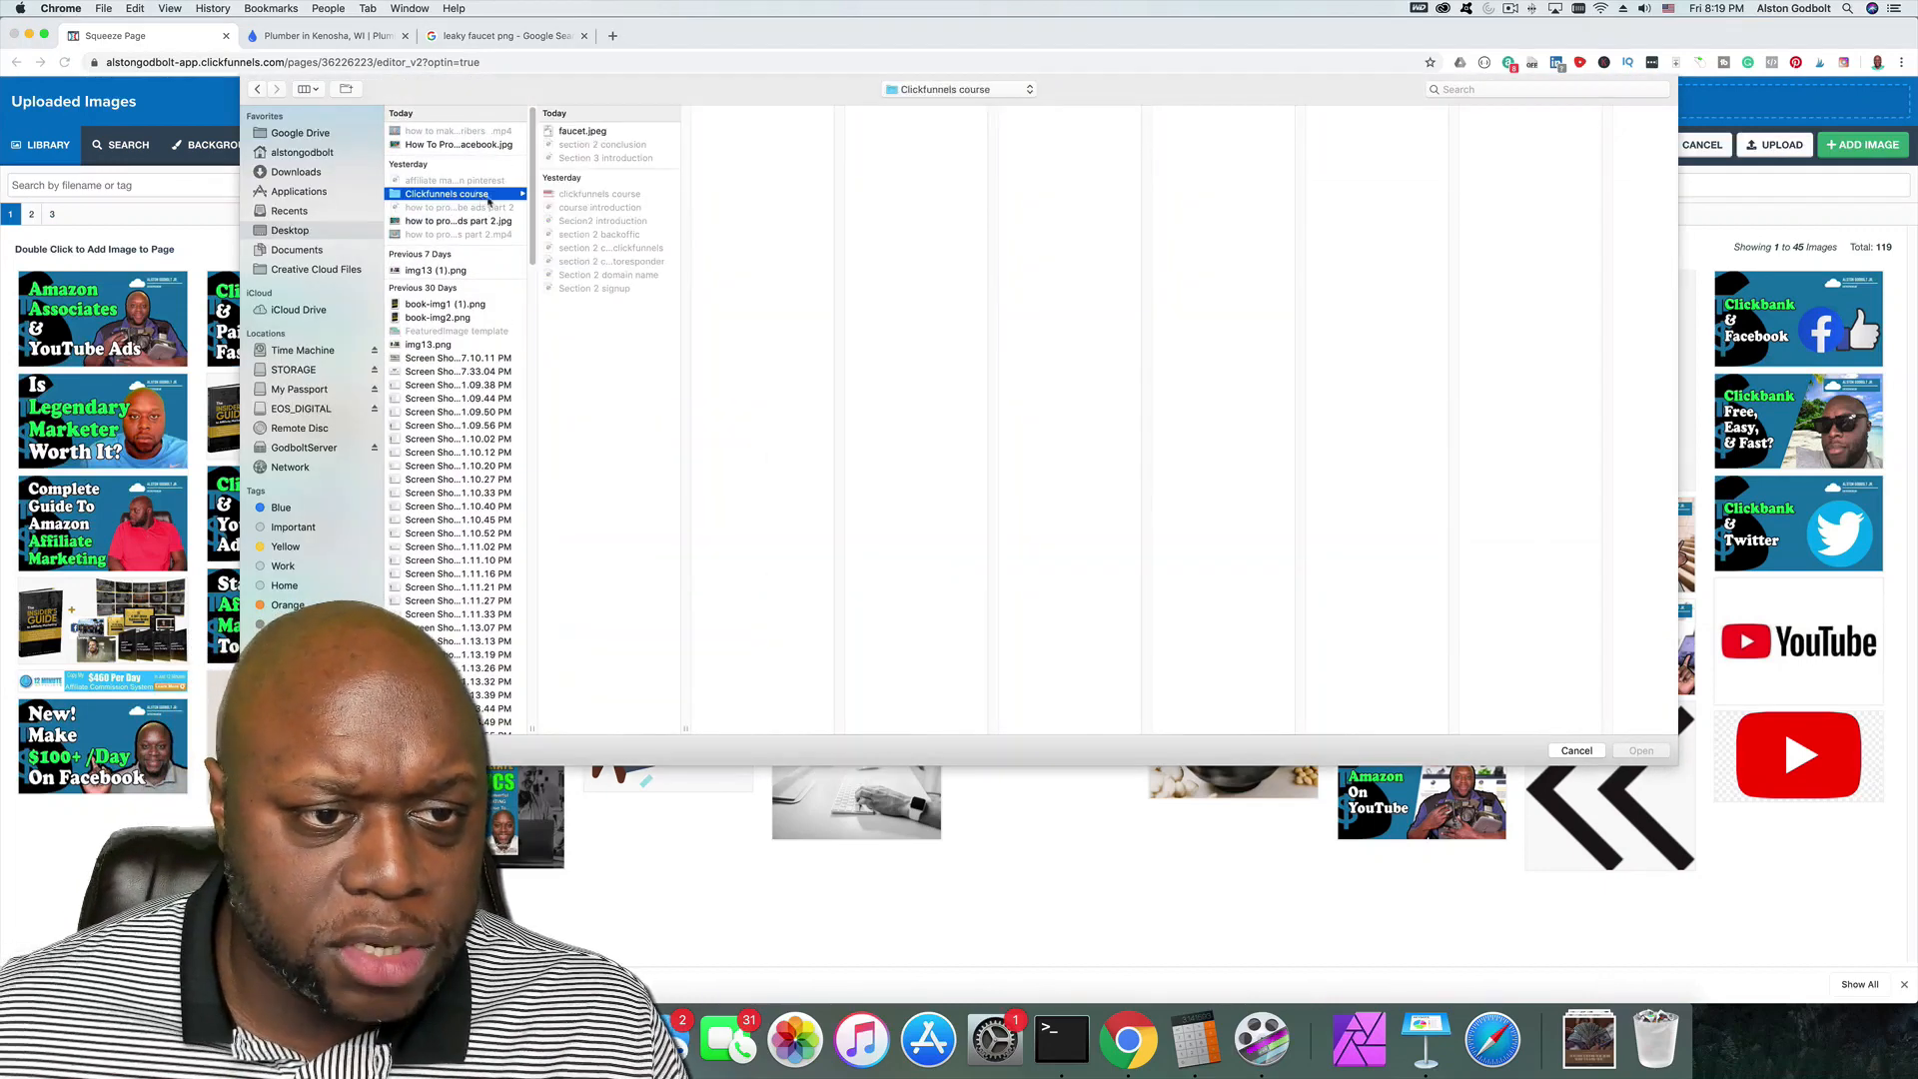
left_click(583, 131)
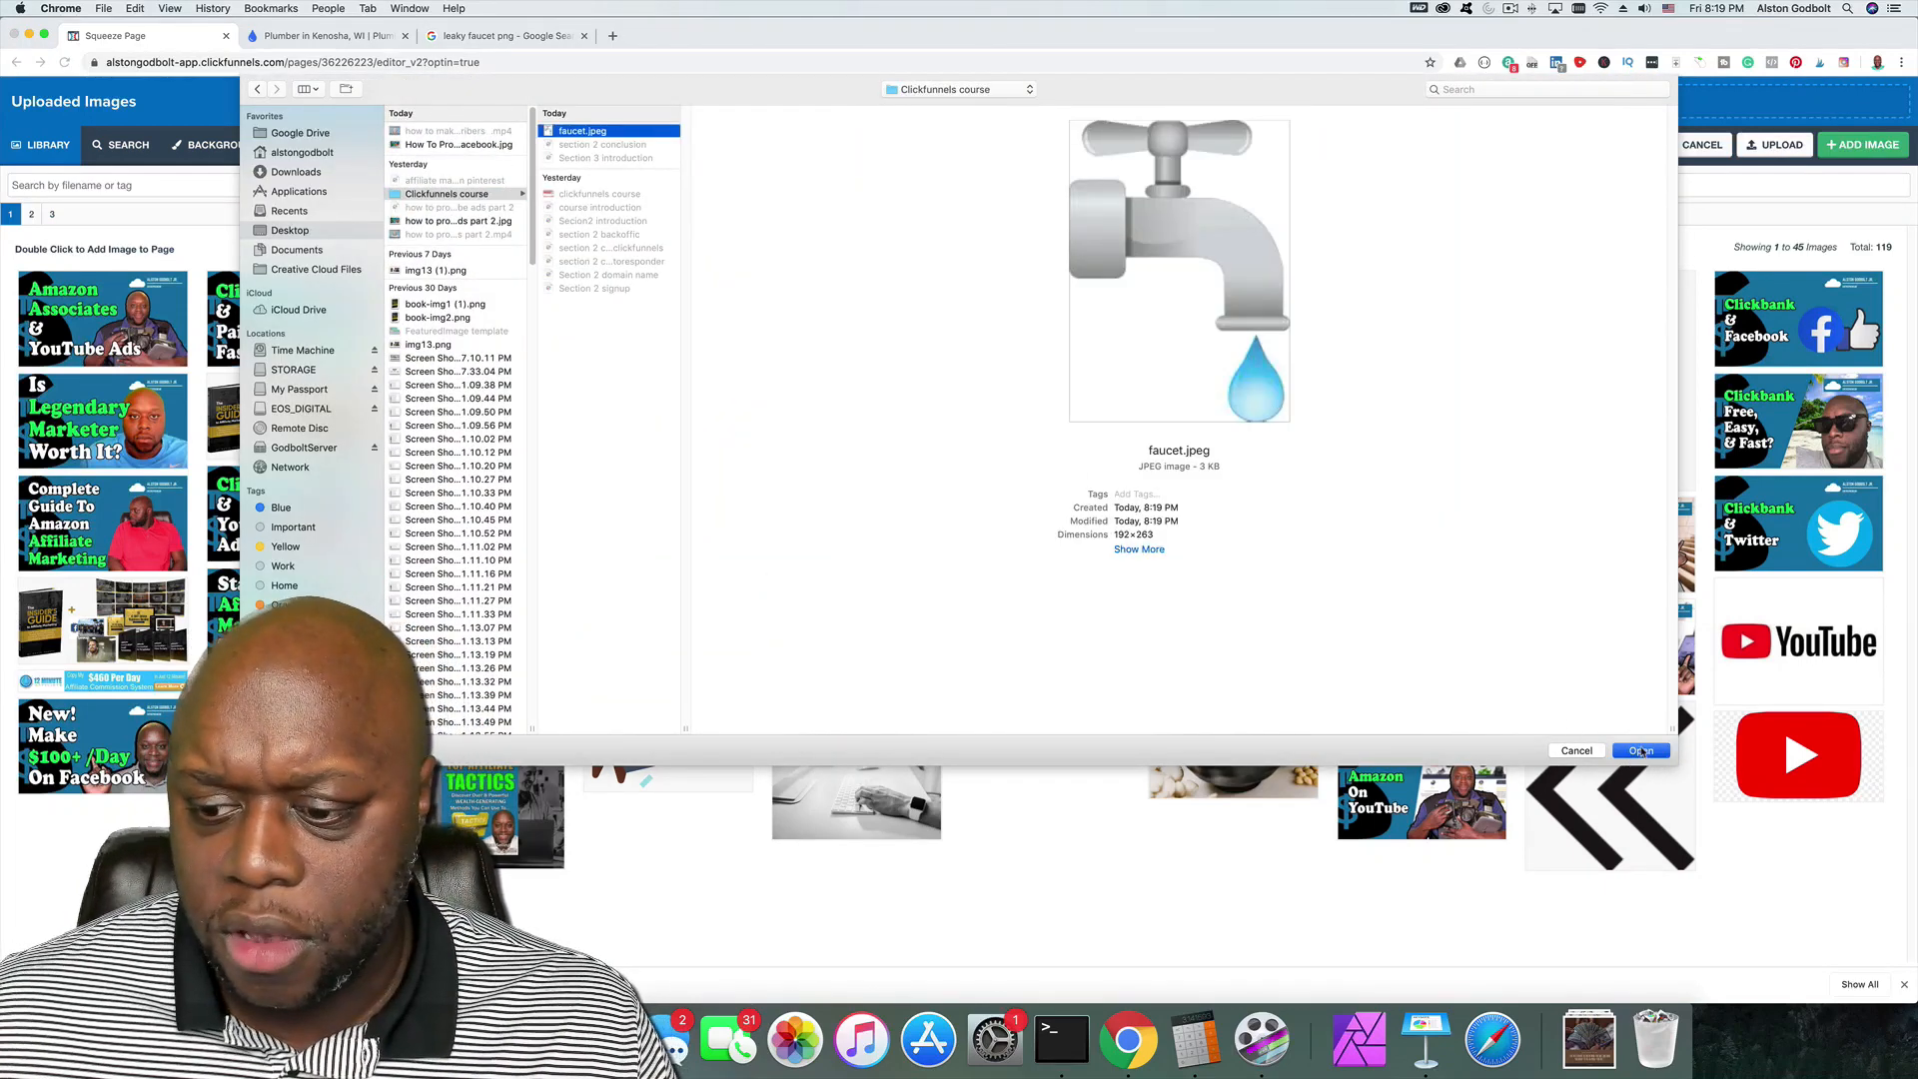
left_click(1642, 750)
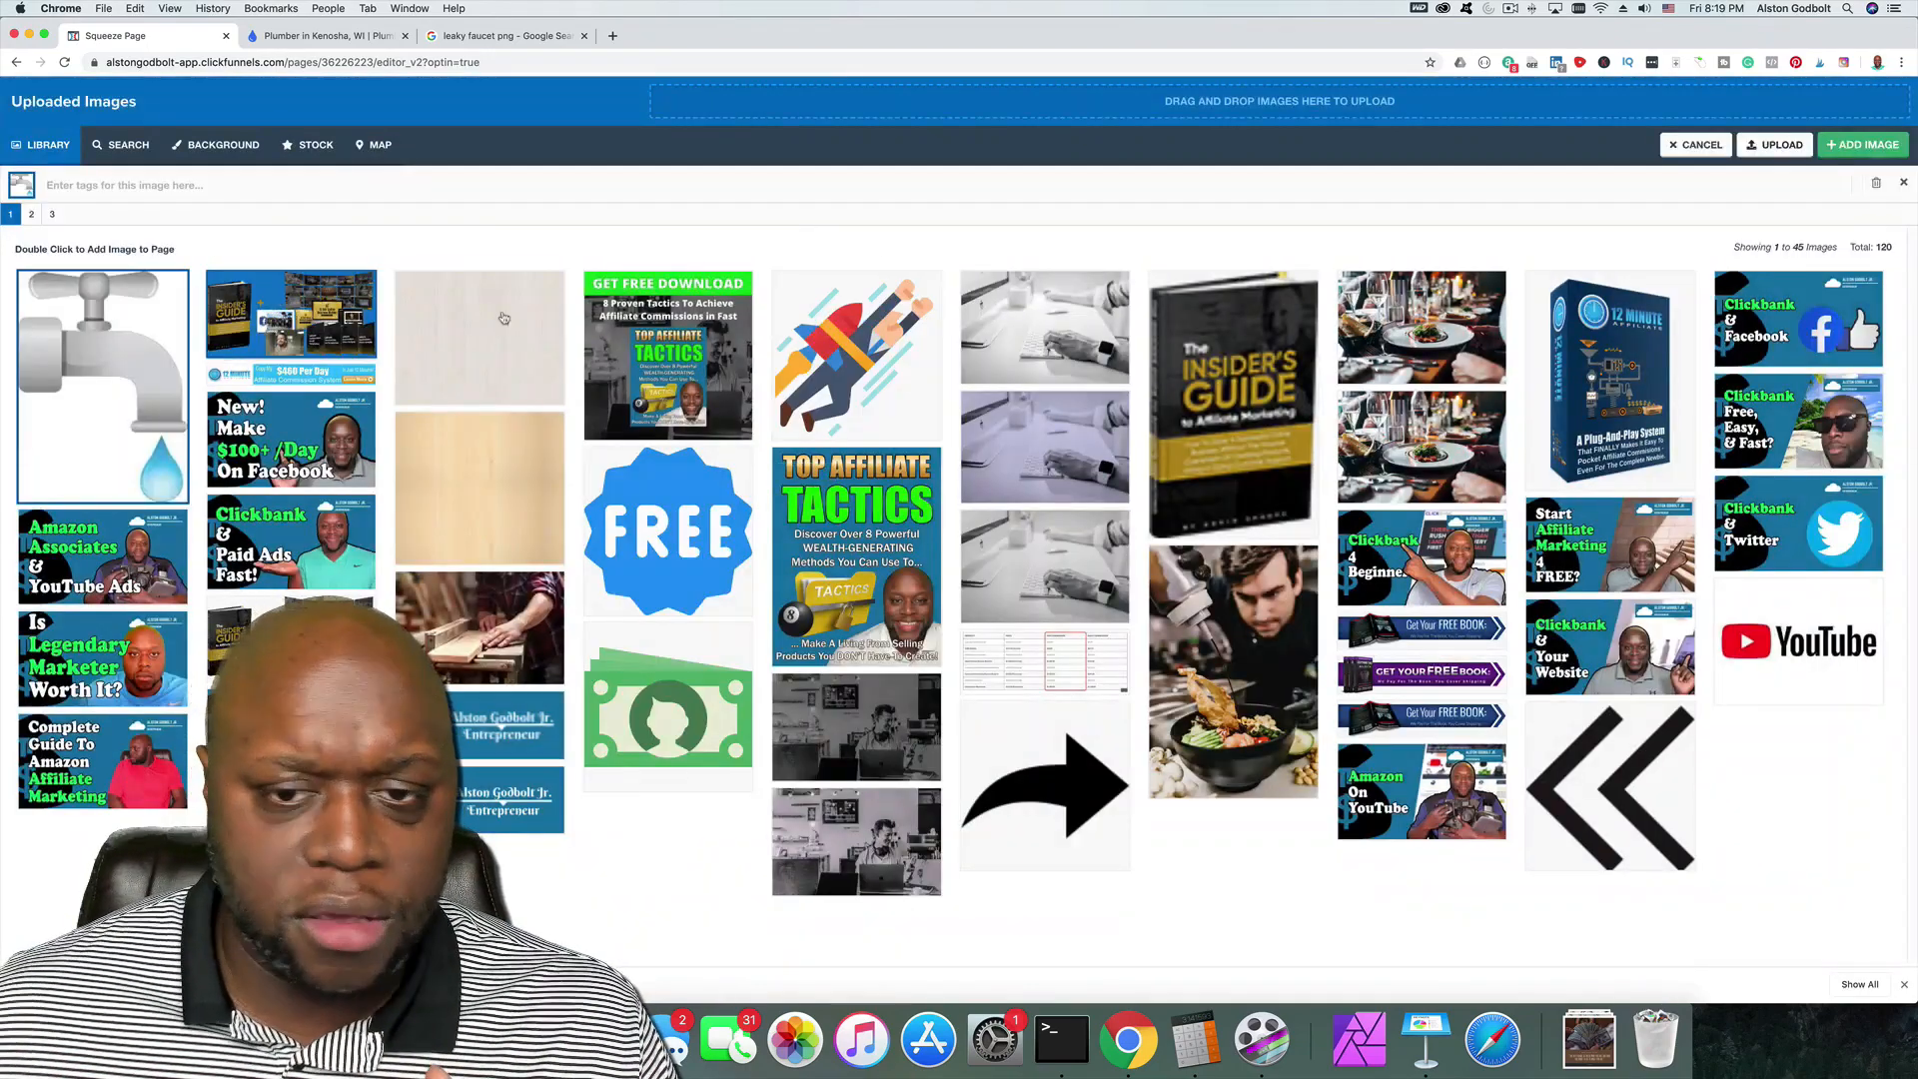
left_click(1864, 150)
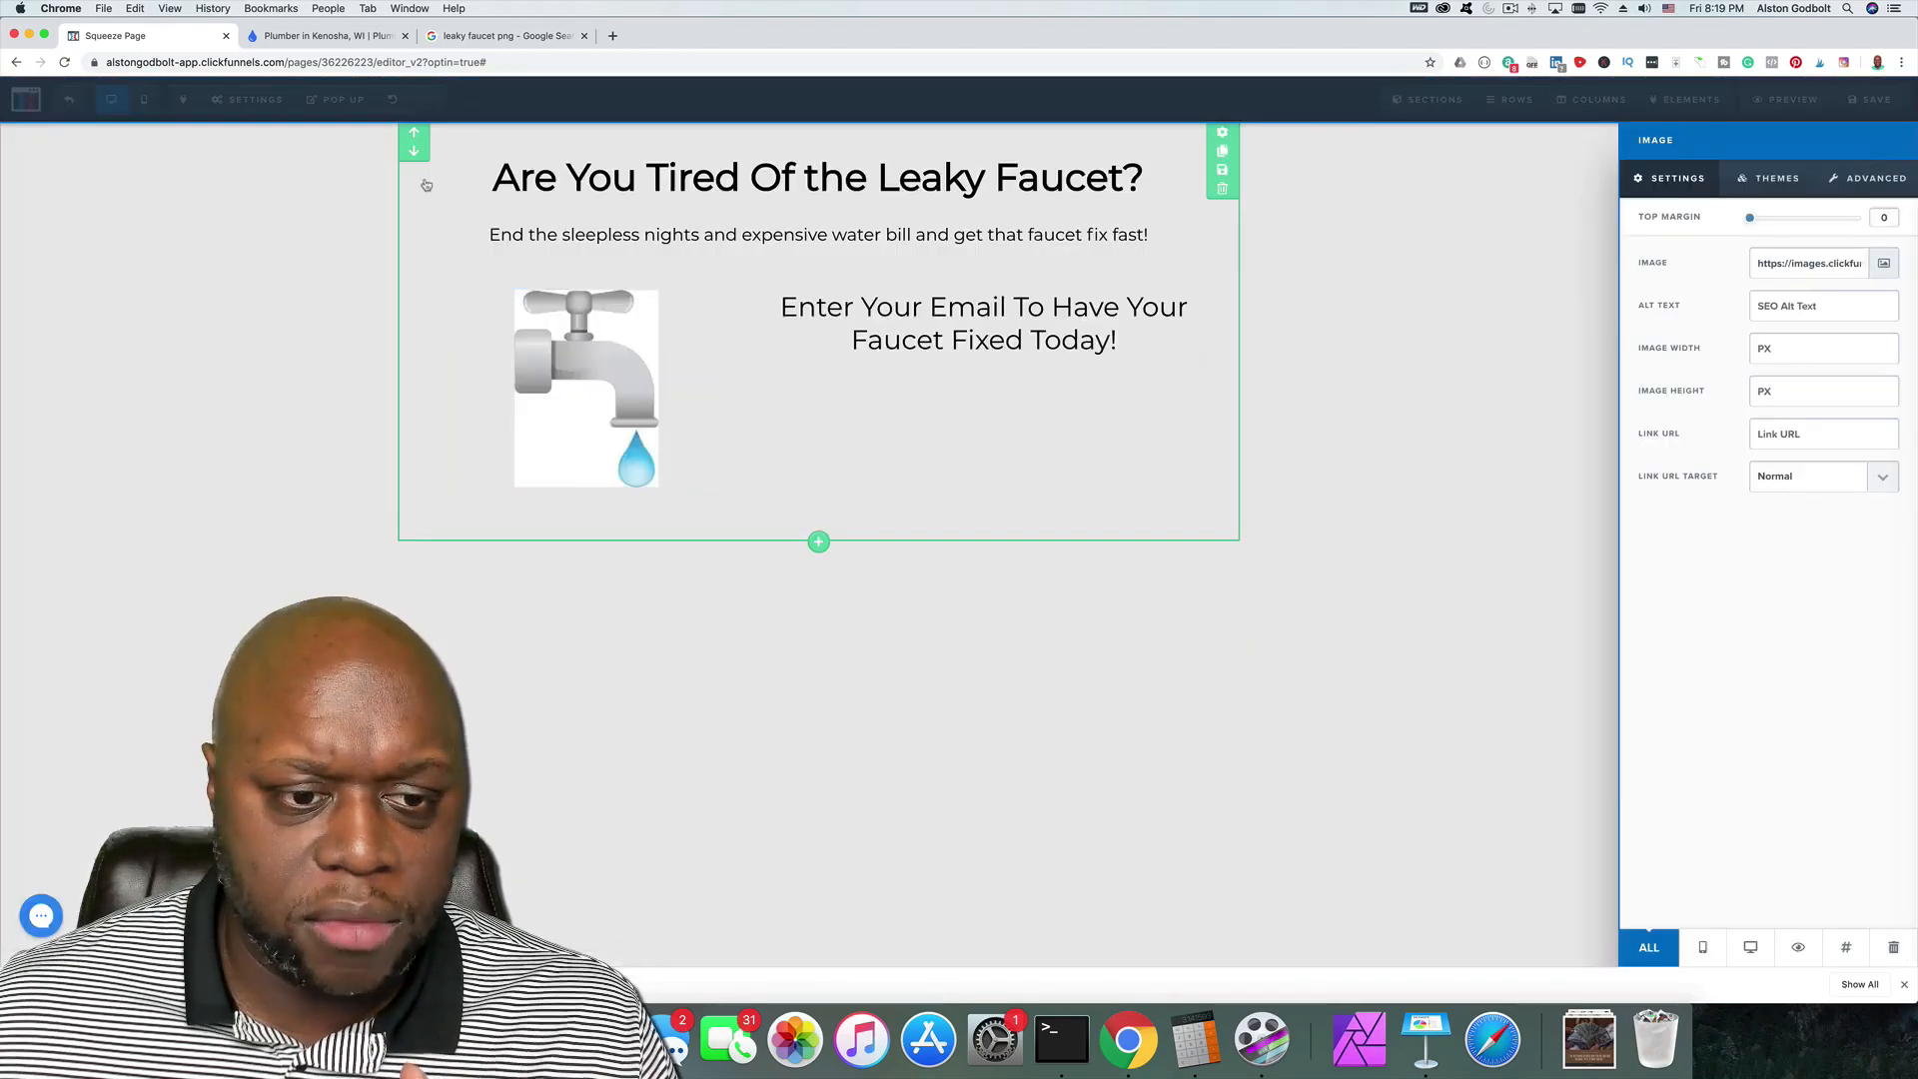
left_click(593, 403)
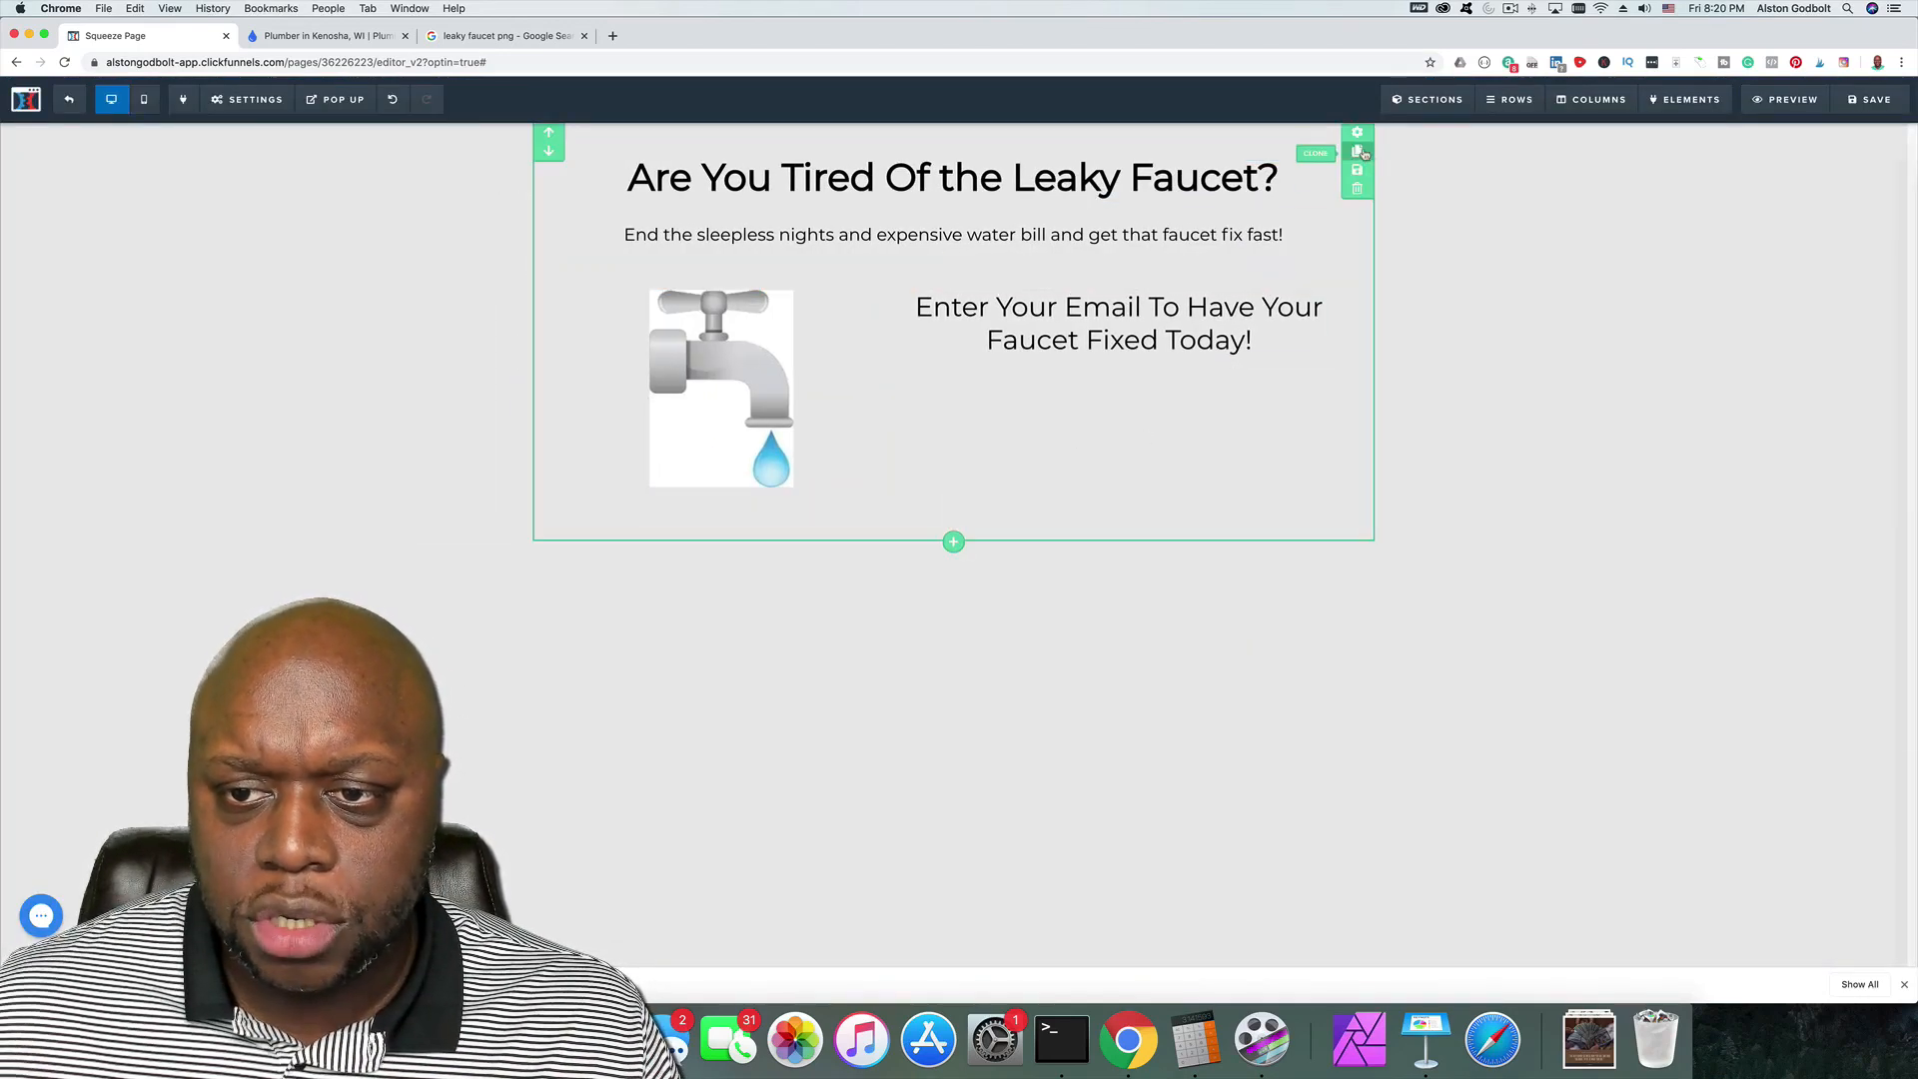
Step: Set the background colour of the section holding the headlines and faucet image to white (#ffffff)
left_click(1359, 137)
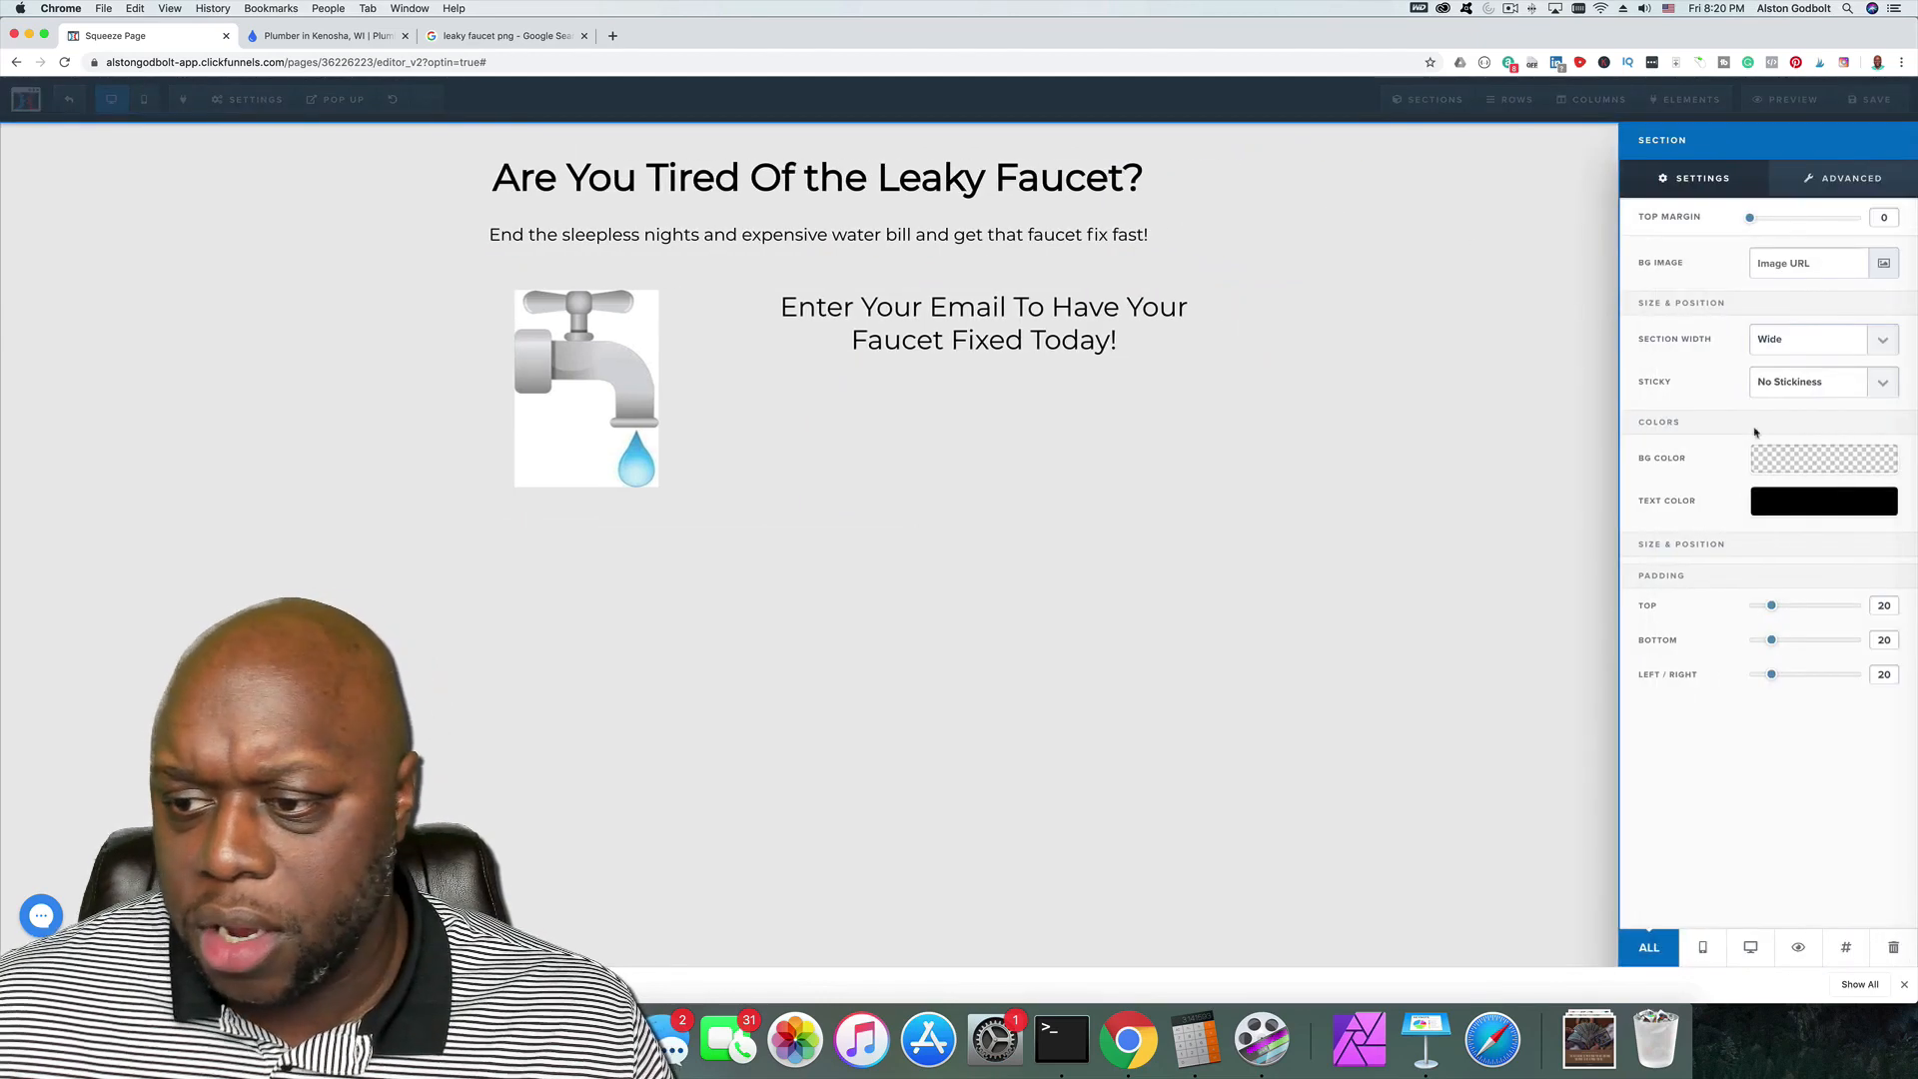
left_click(1838, 465)
left_click(1736, 511)
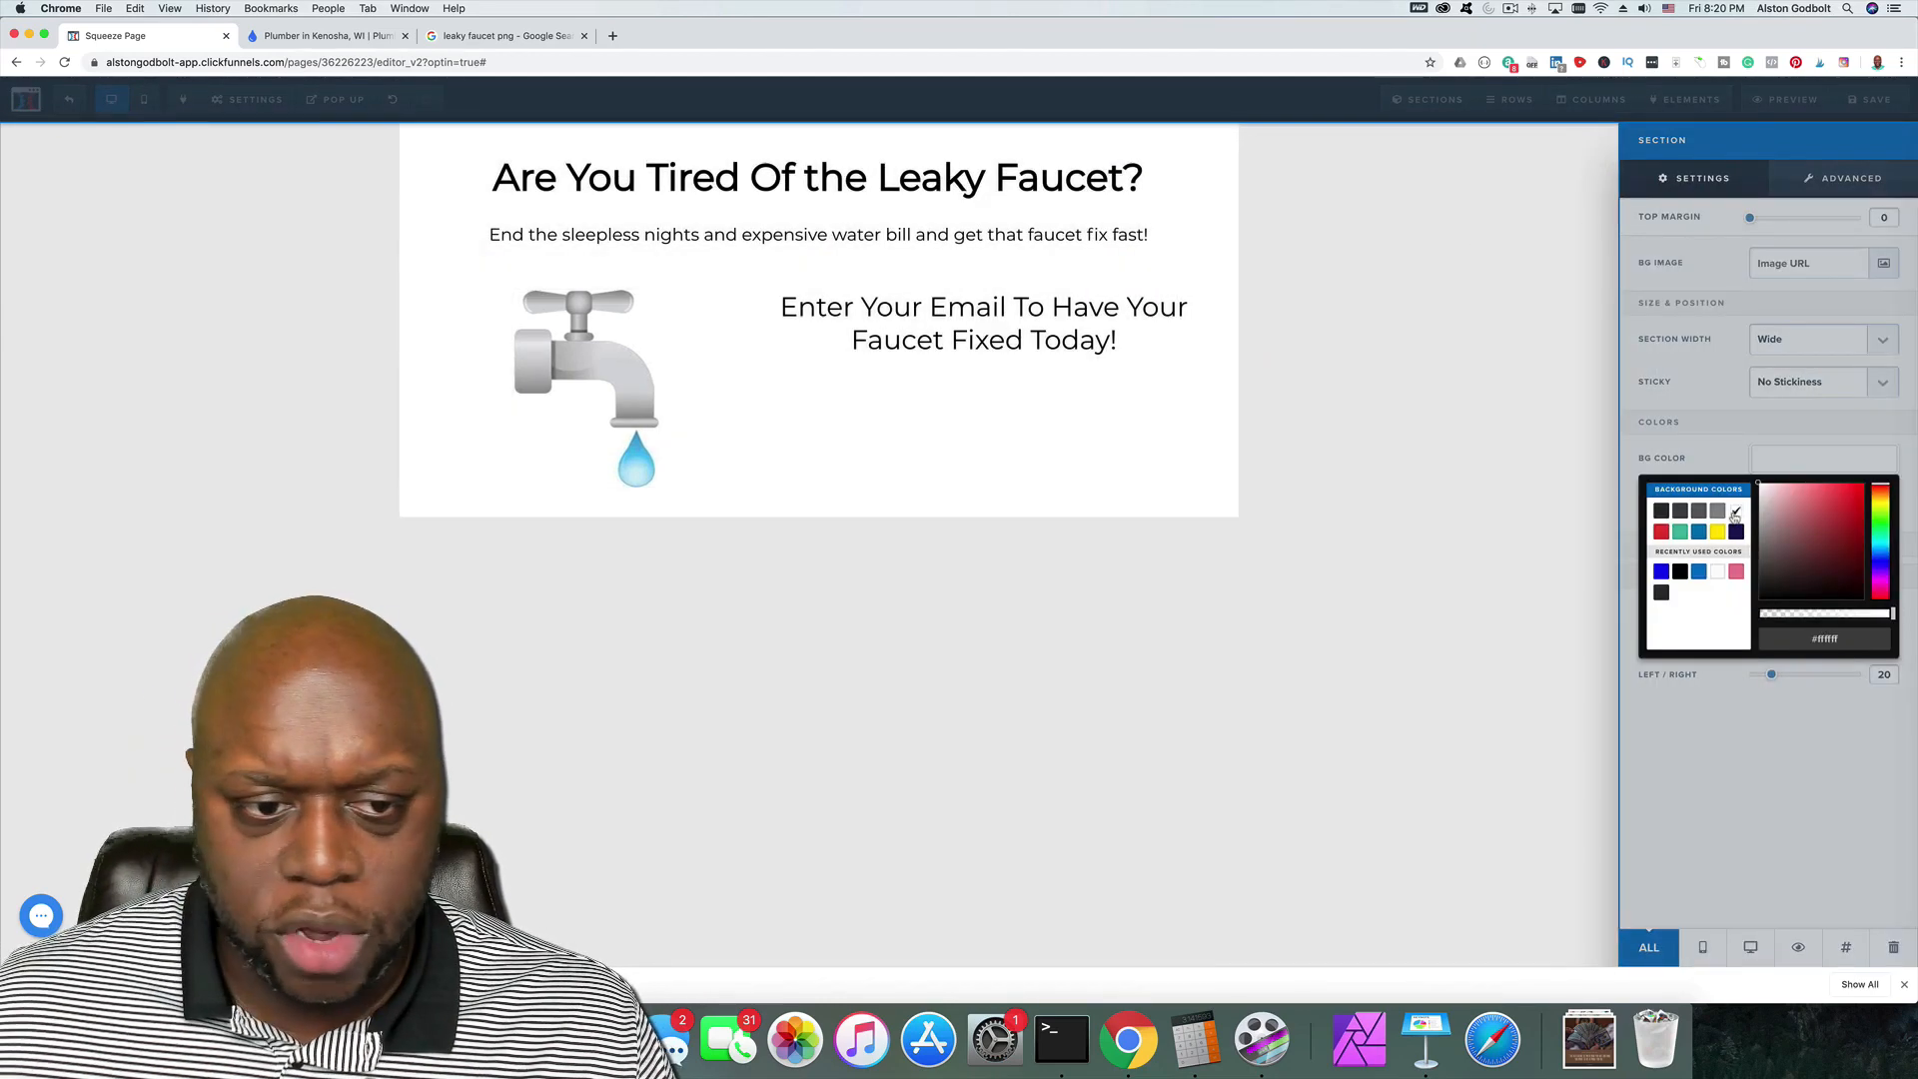
left_click(619, 390)
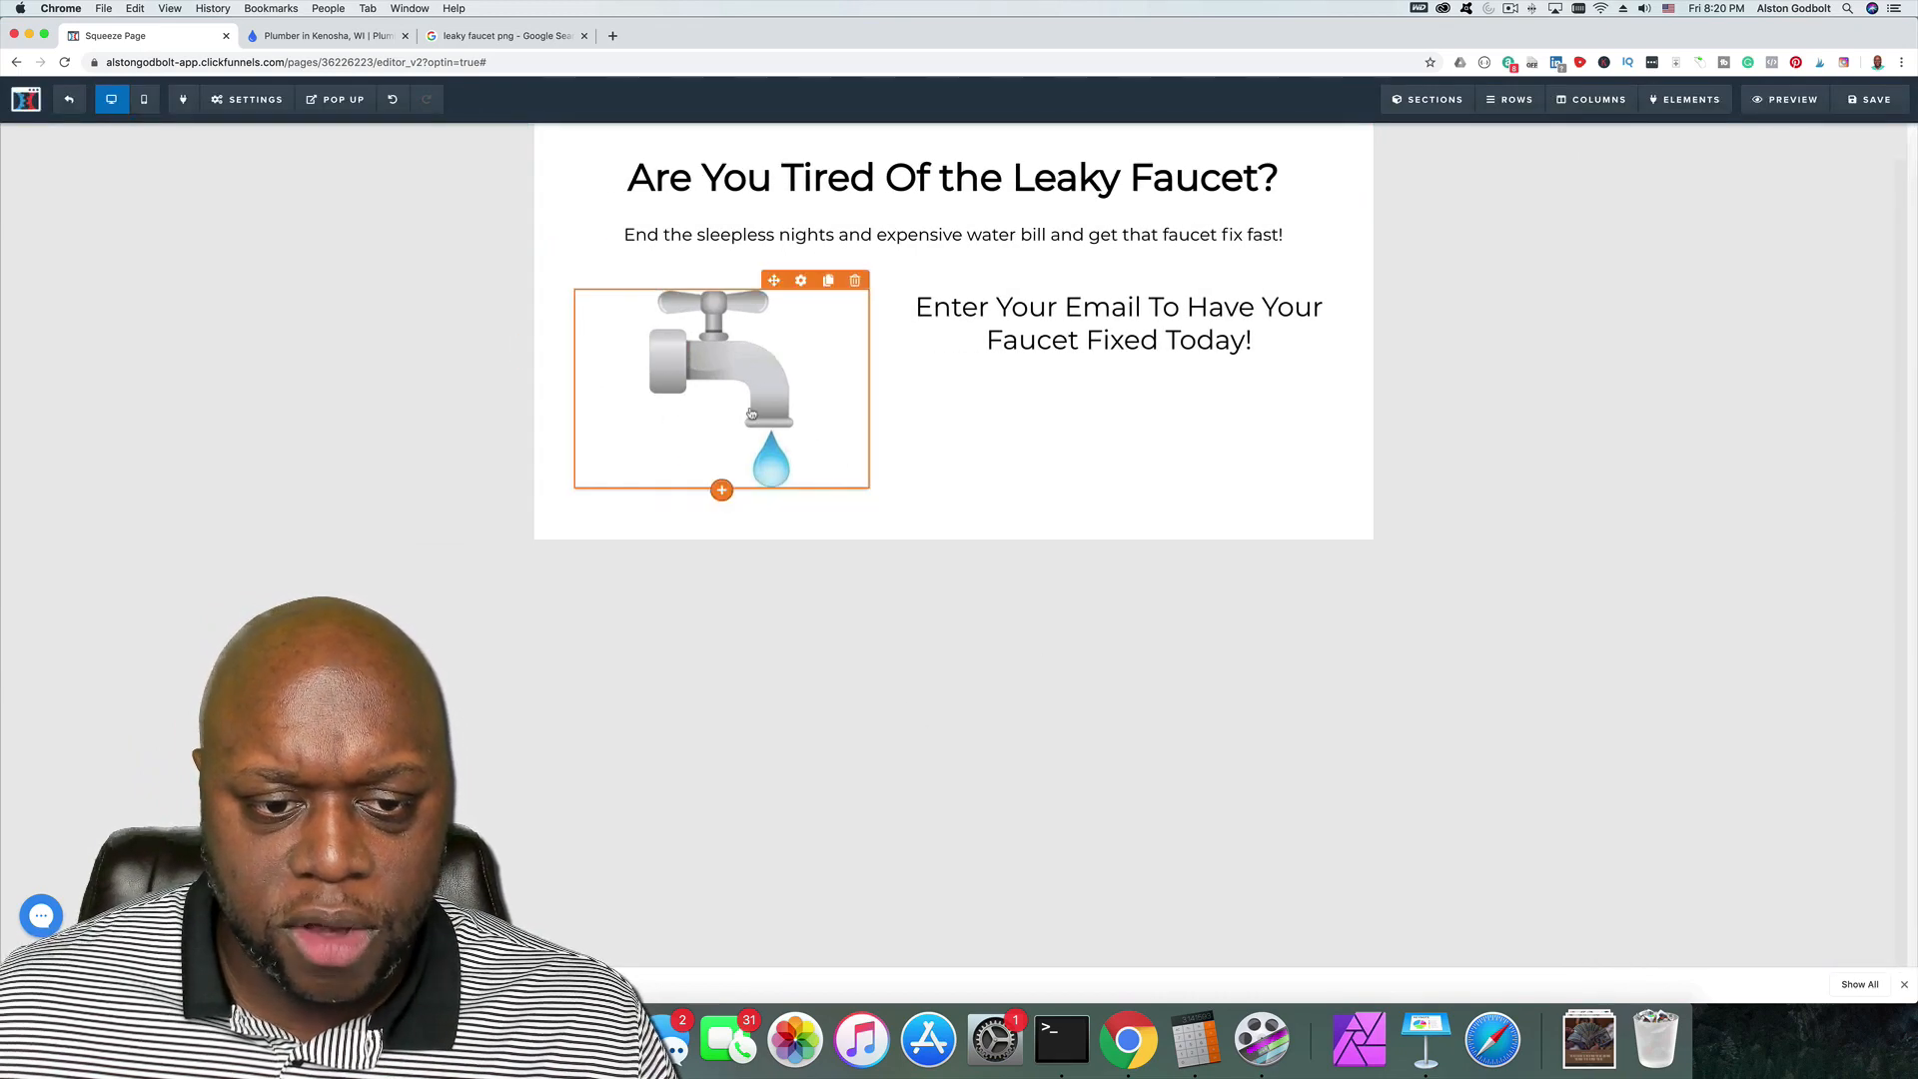
Step: Enlarge the faucet image by trying a height of 300 and settling on 500 px
left_click(751, 414)
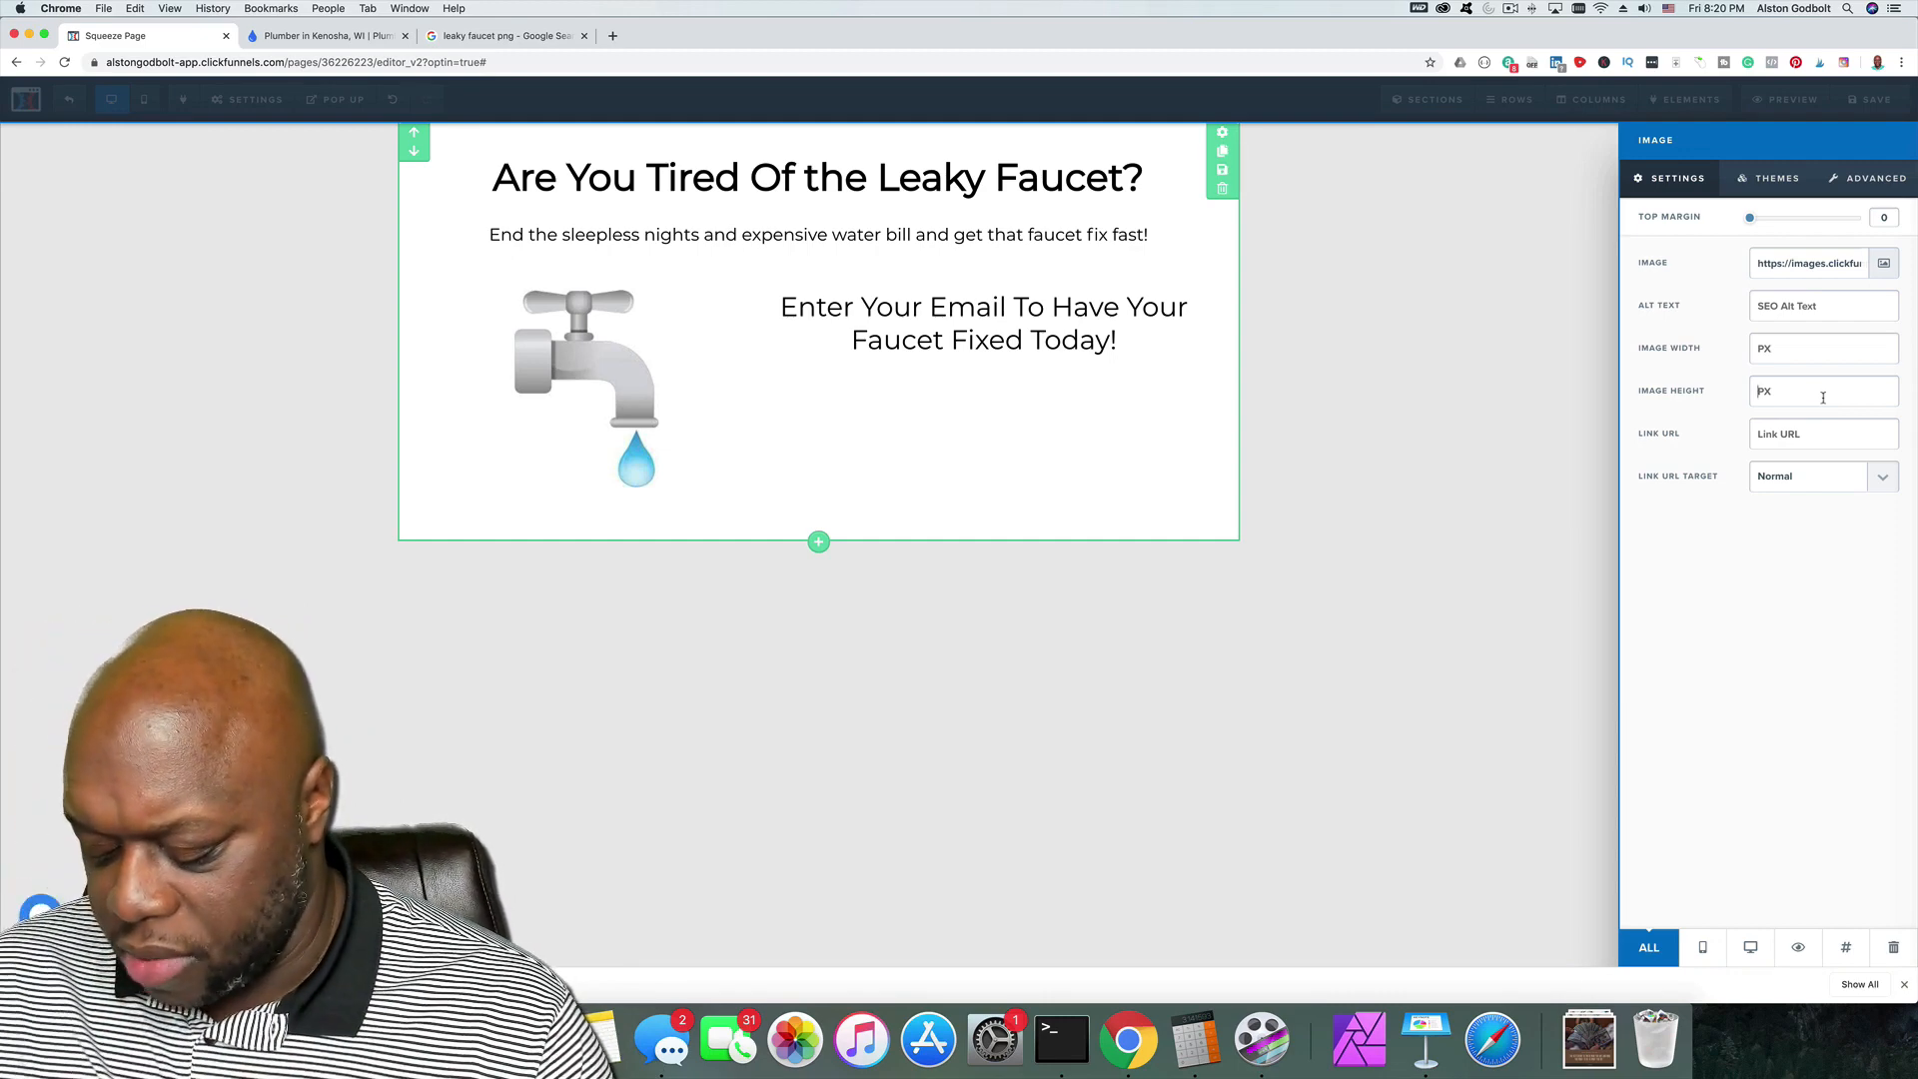
left_click(1824, 393)
type("300")
double_click(1766, 392)
type("500")
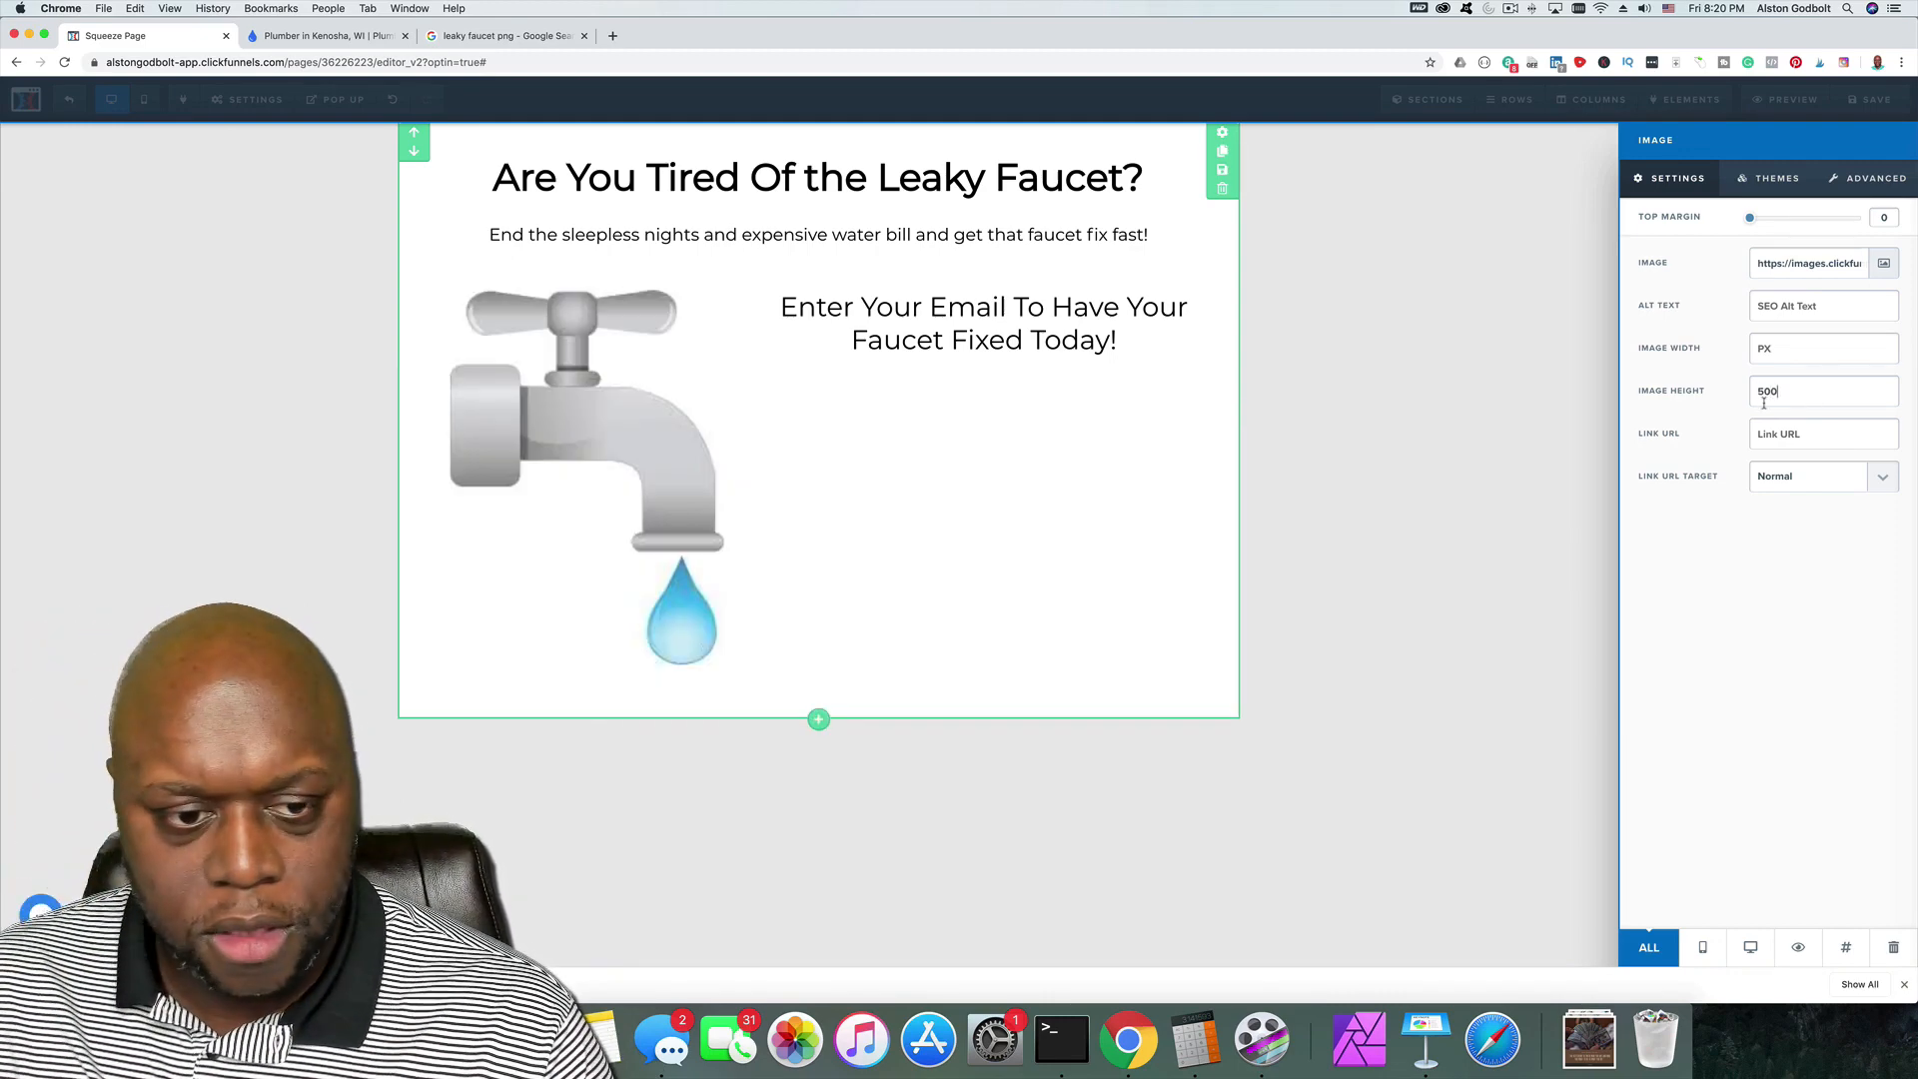
left_click(935, 379)
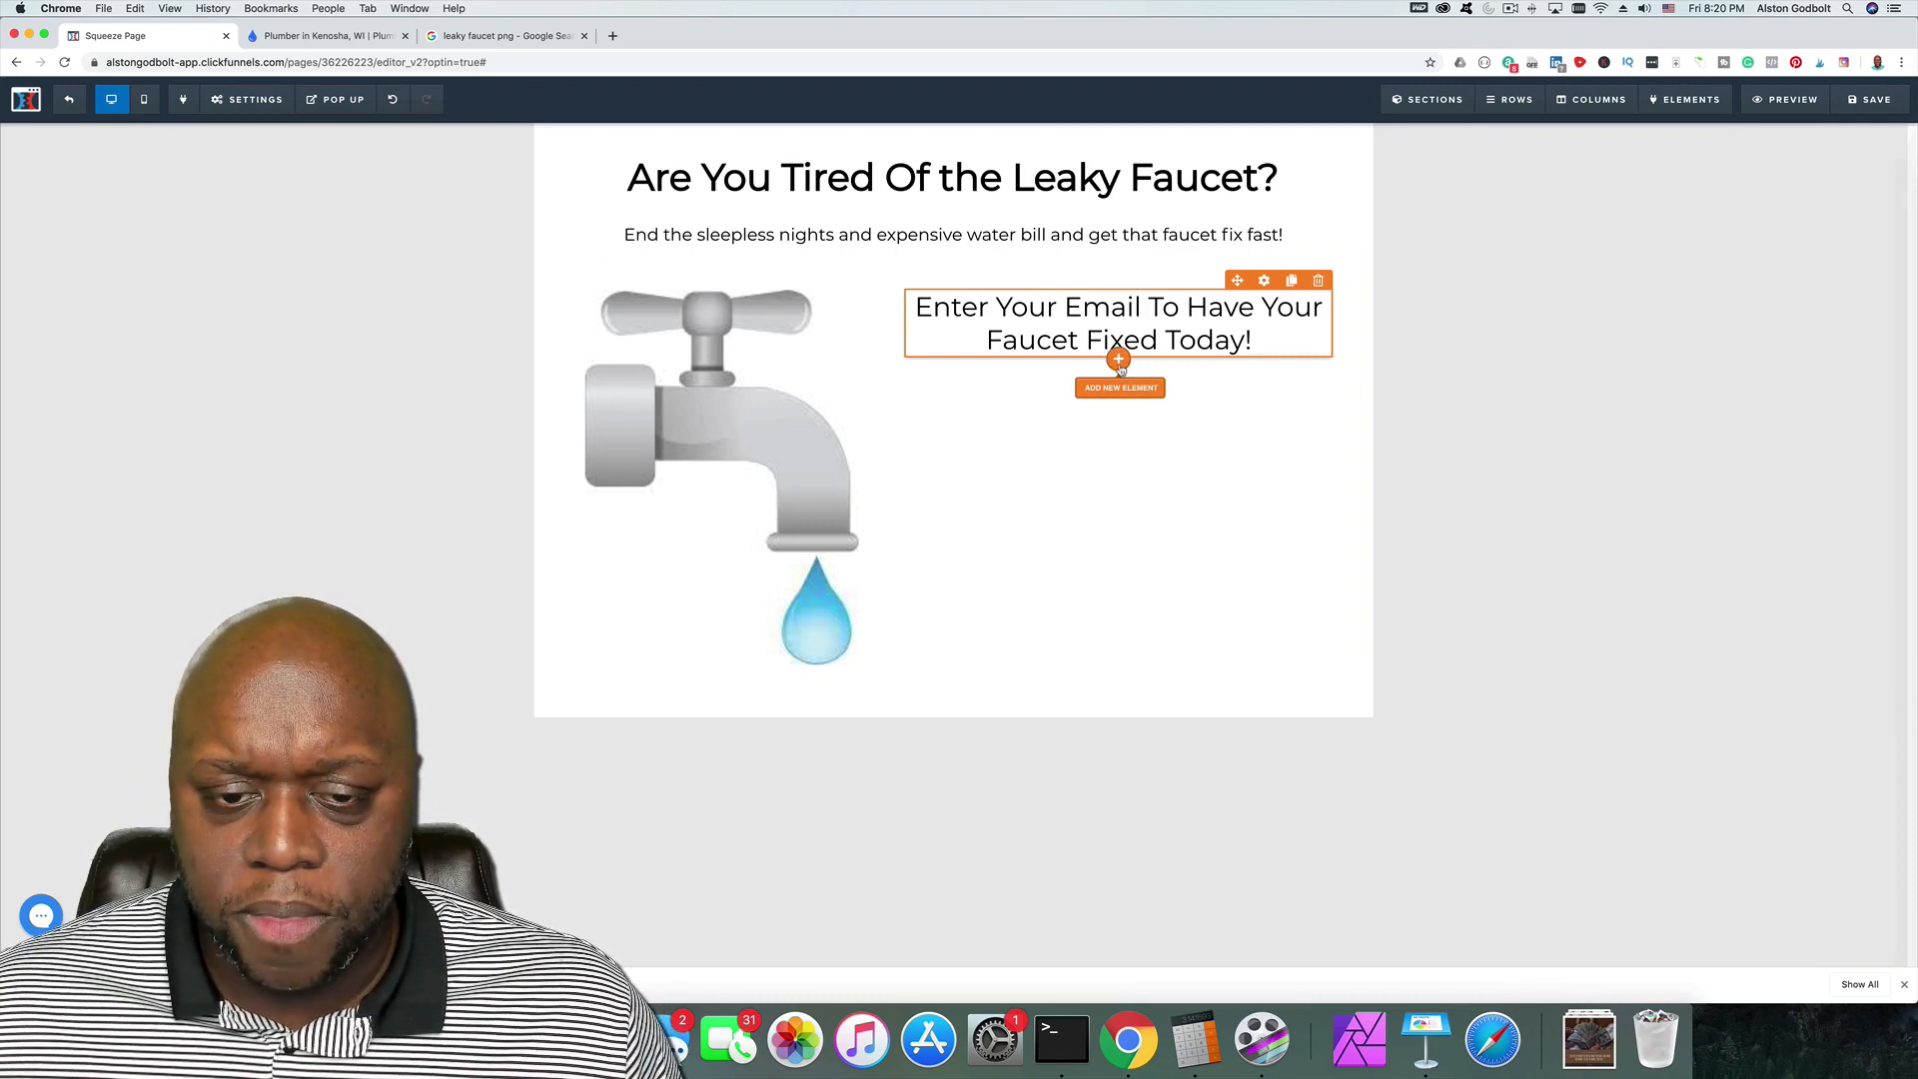
Step: Add an input field below the "Enter Your Email To Have Your Faucet Fixed Today!" sub-headline and a button beneath it
left_click(1120, 362)
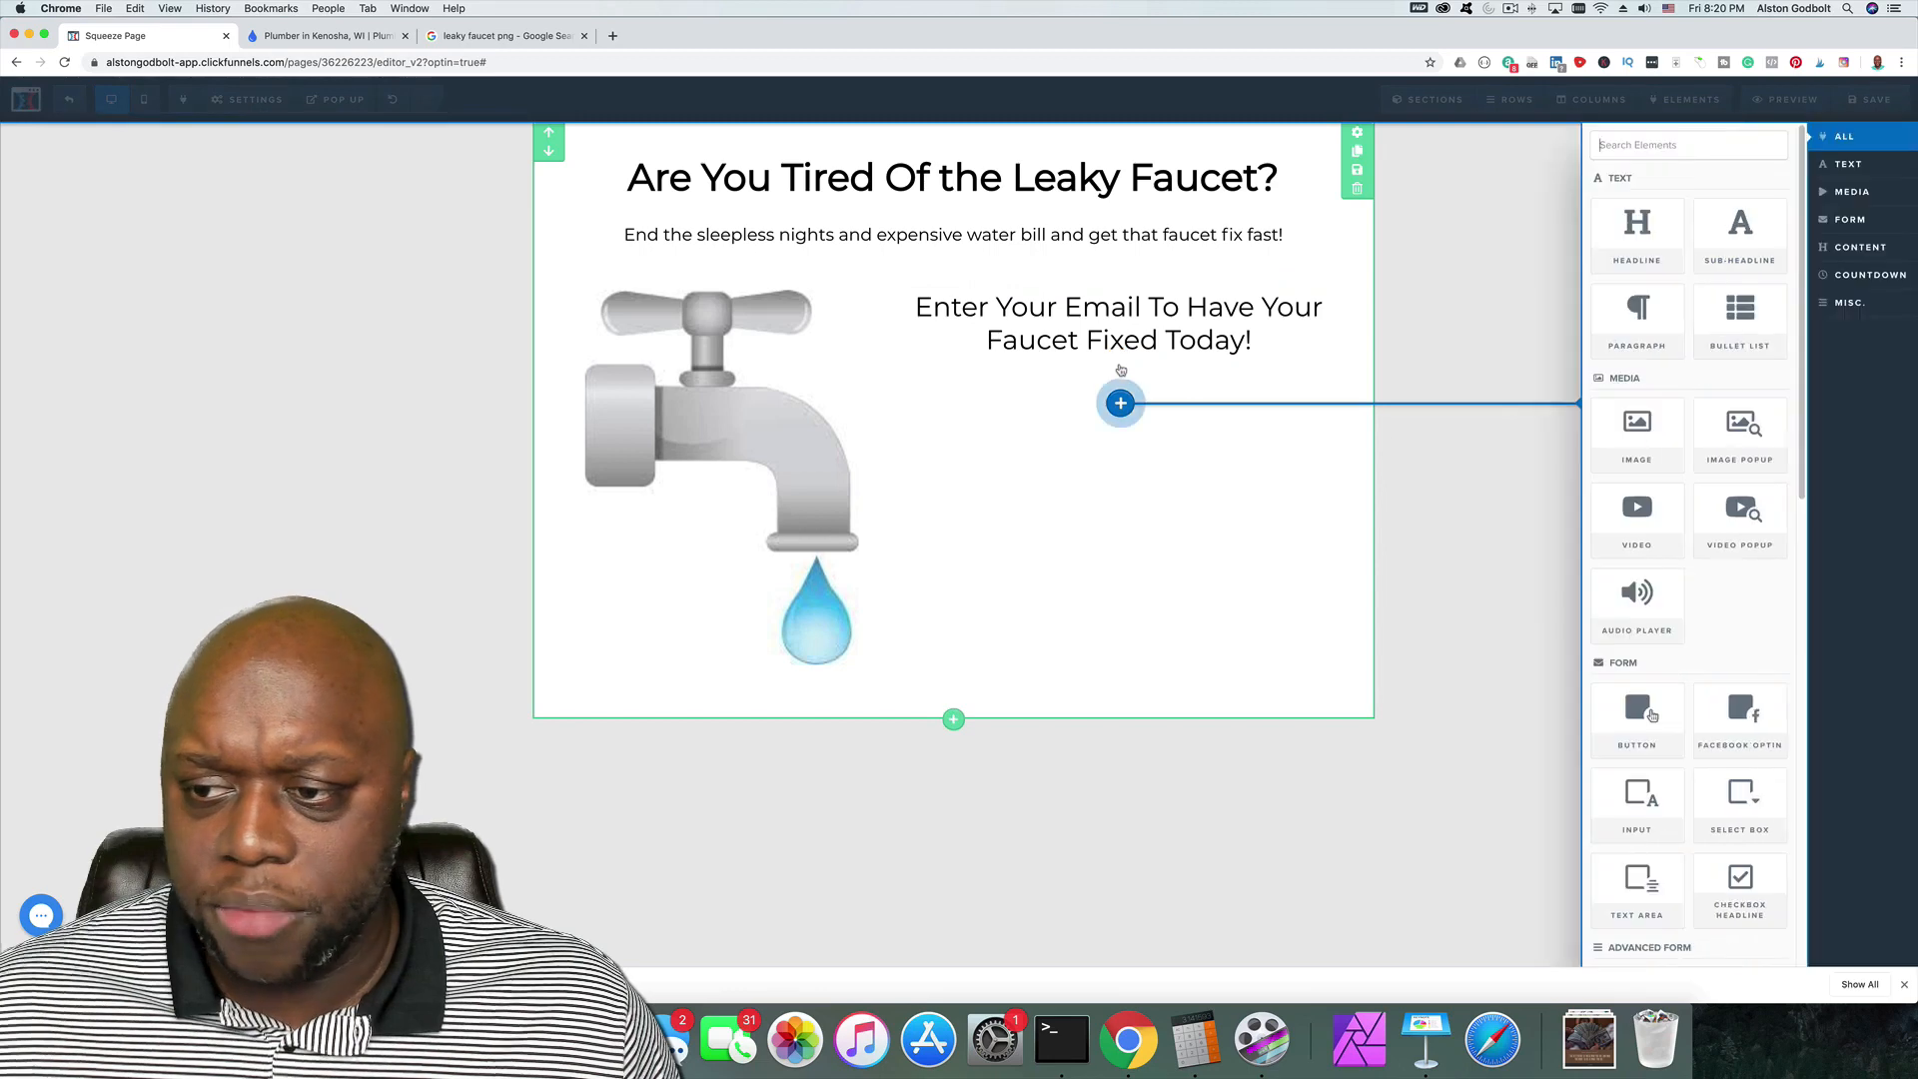
left_click(1638, 796)
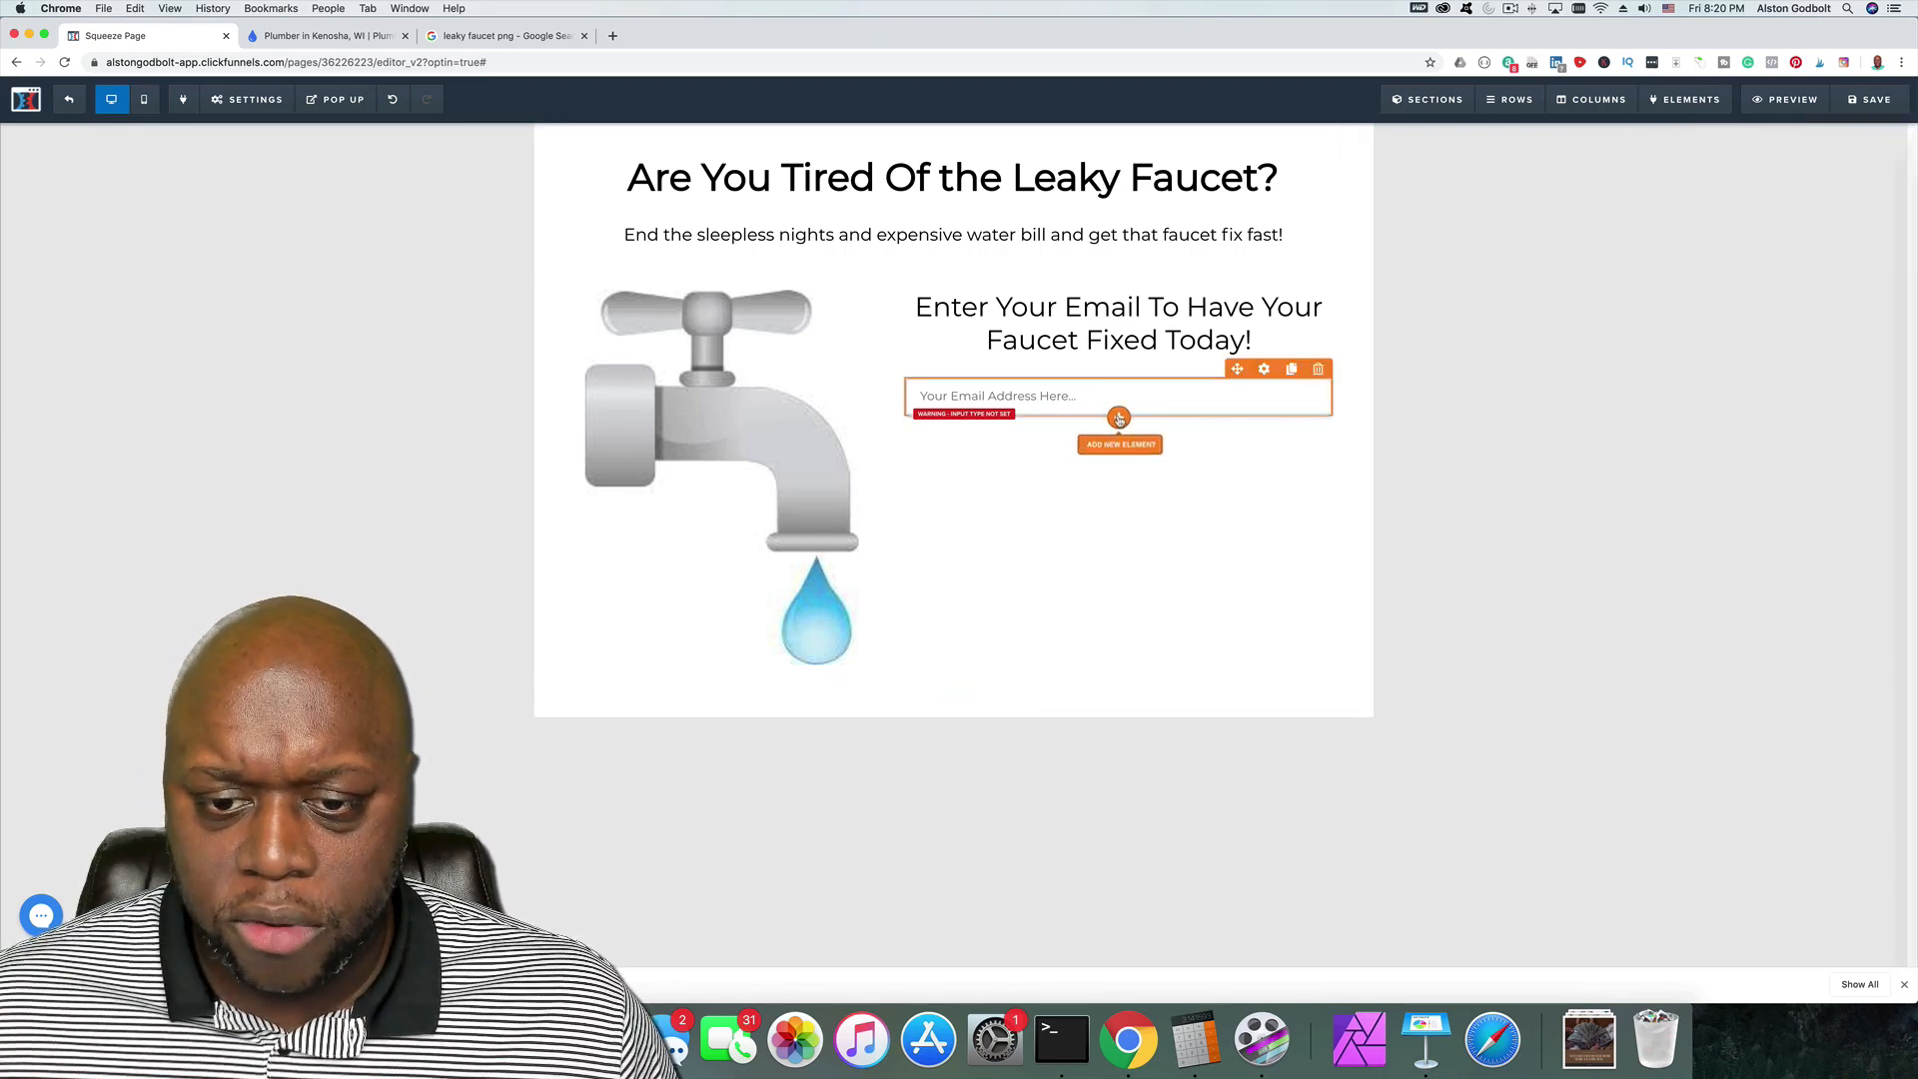
left_click(1119, 417)
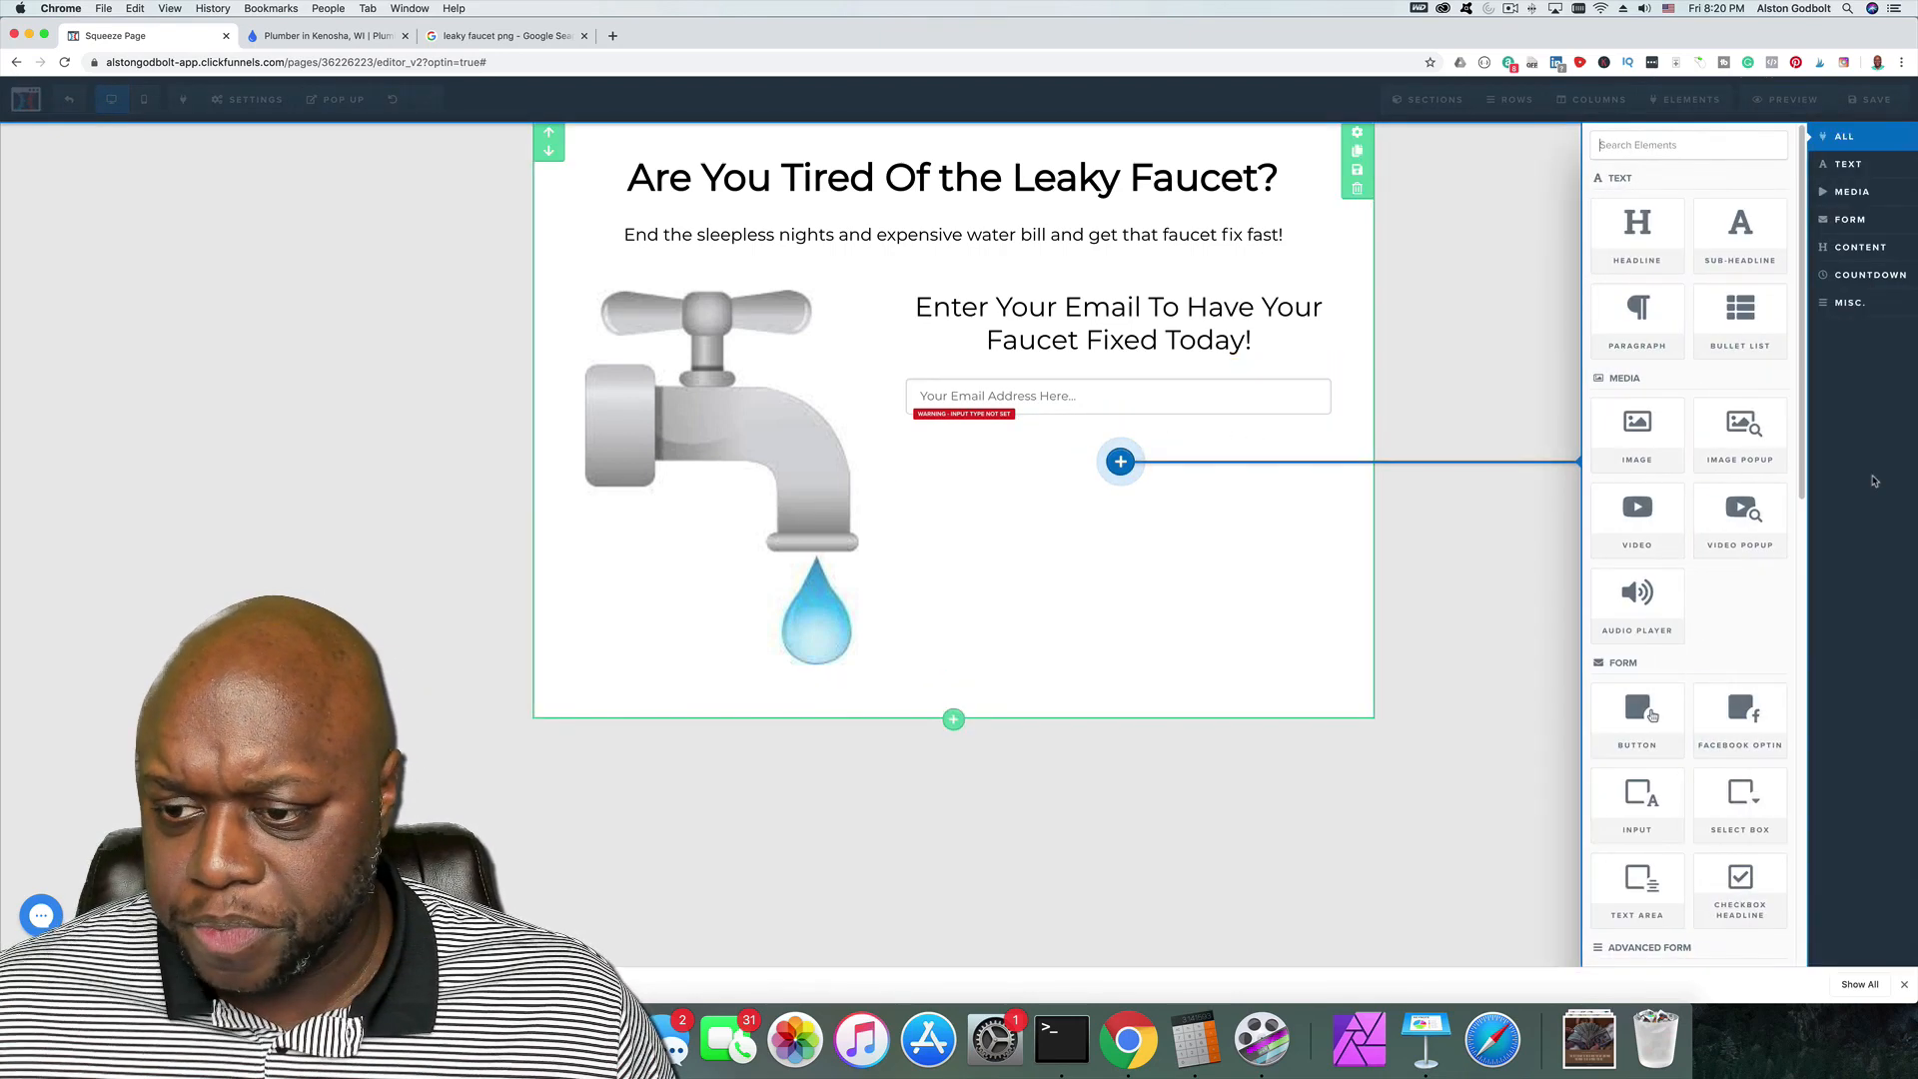
left_click(1646, 716)
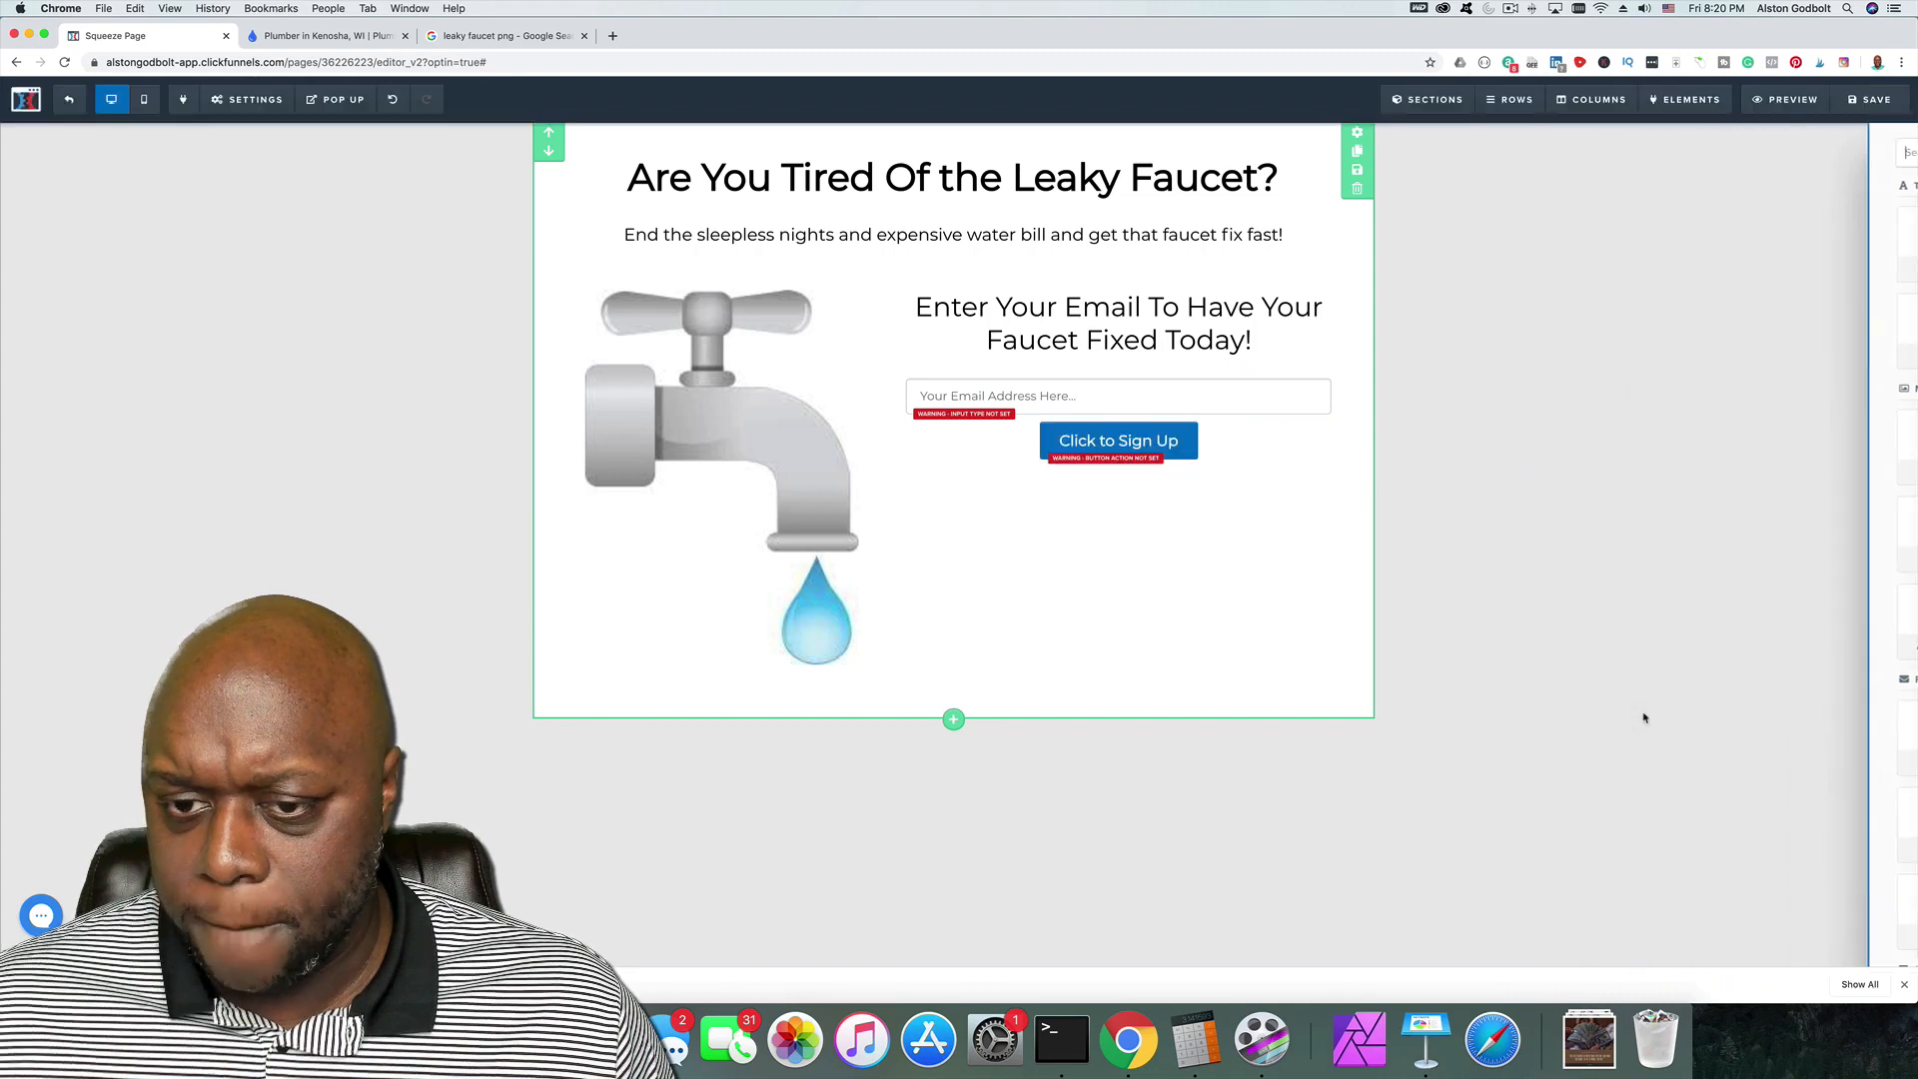
Step: Set the input type of the field above the sign-up button to Email Address
left_click(1095, 402)
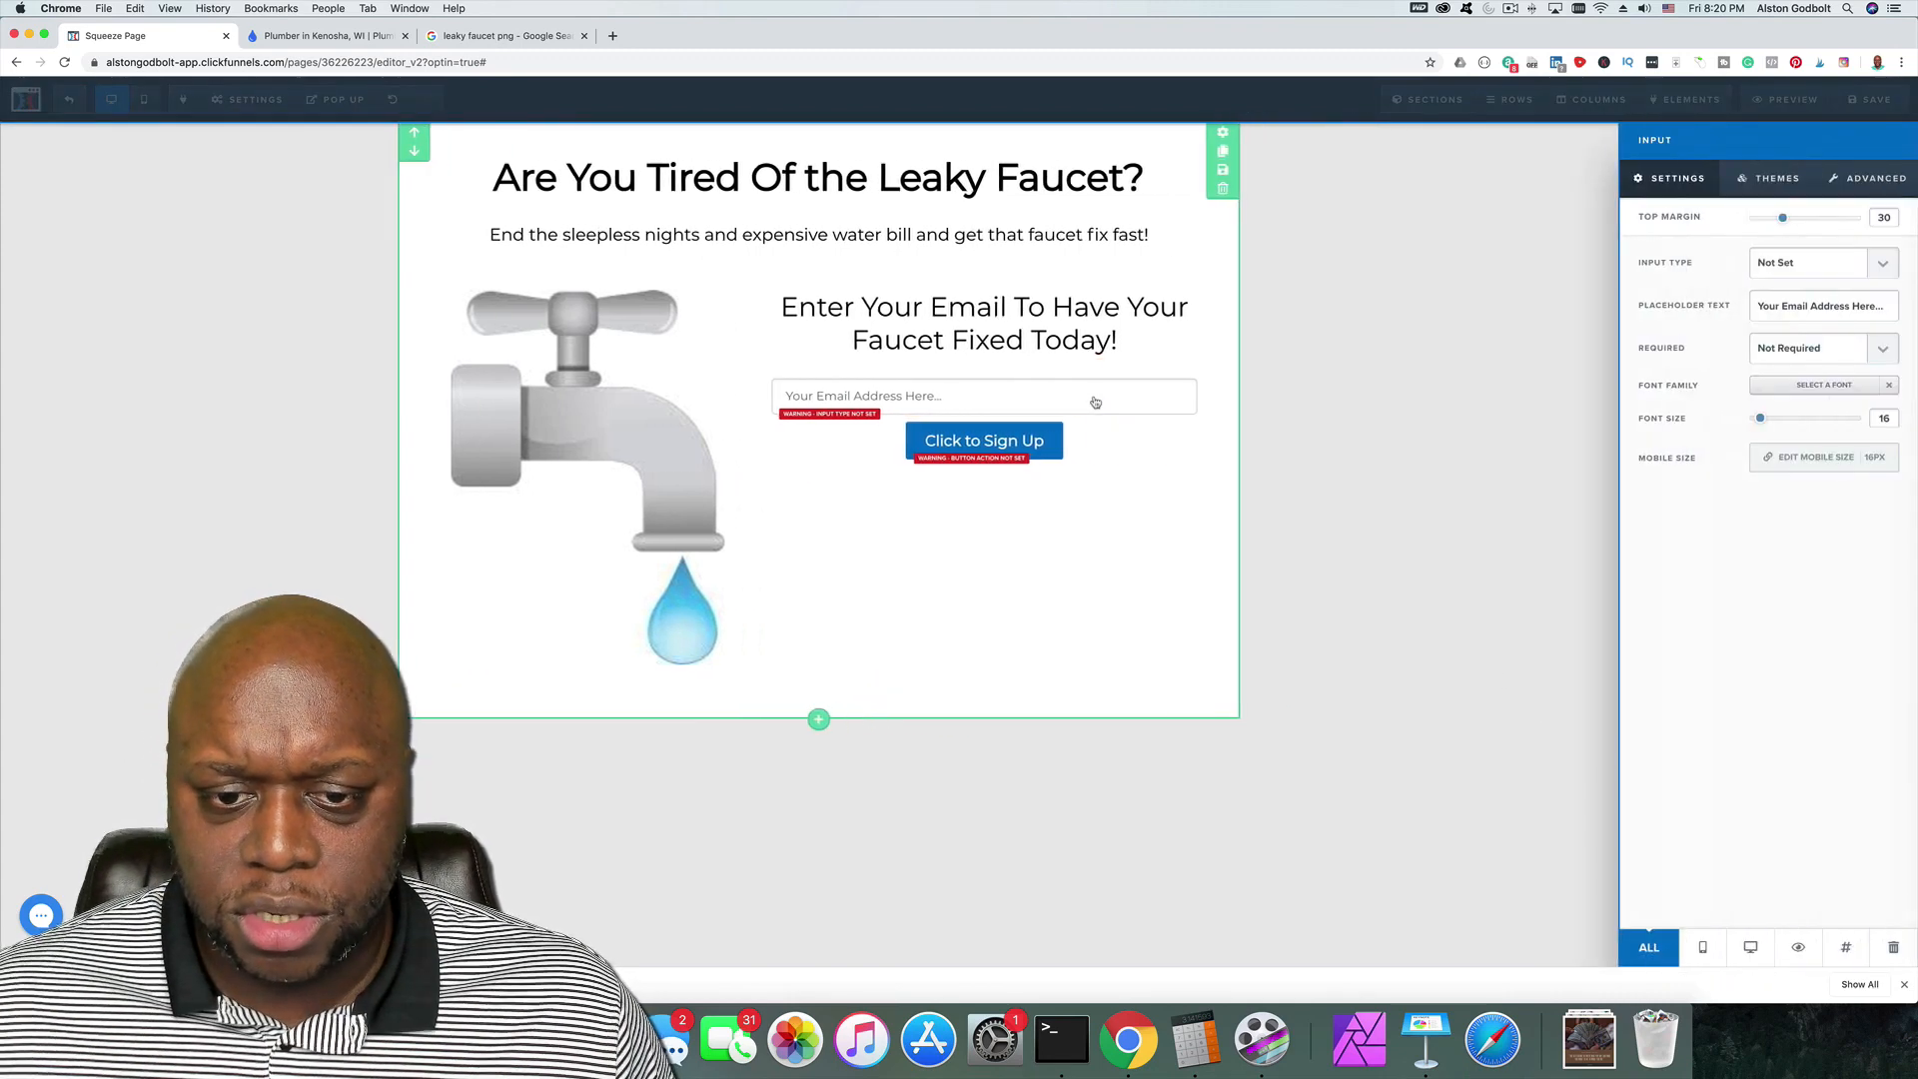
left_click(1861, 268)
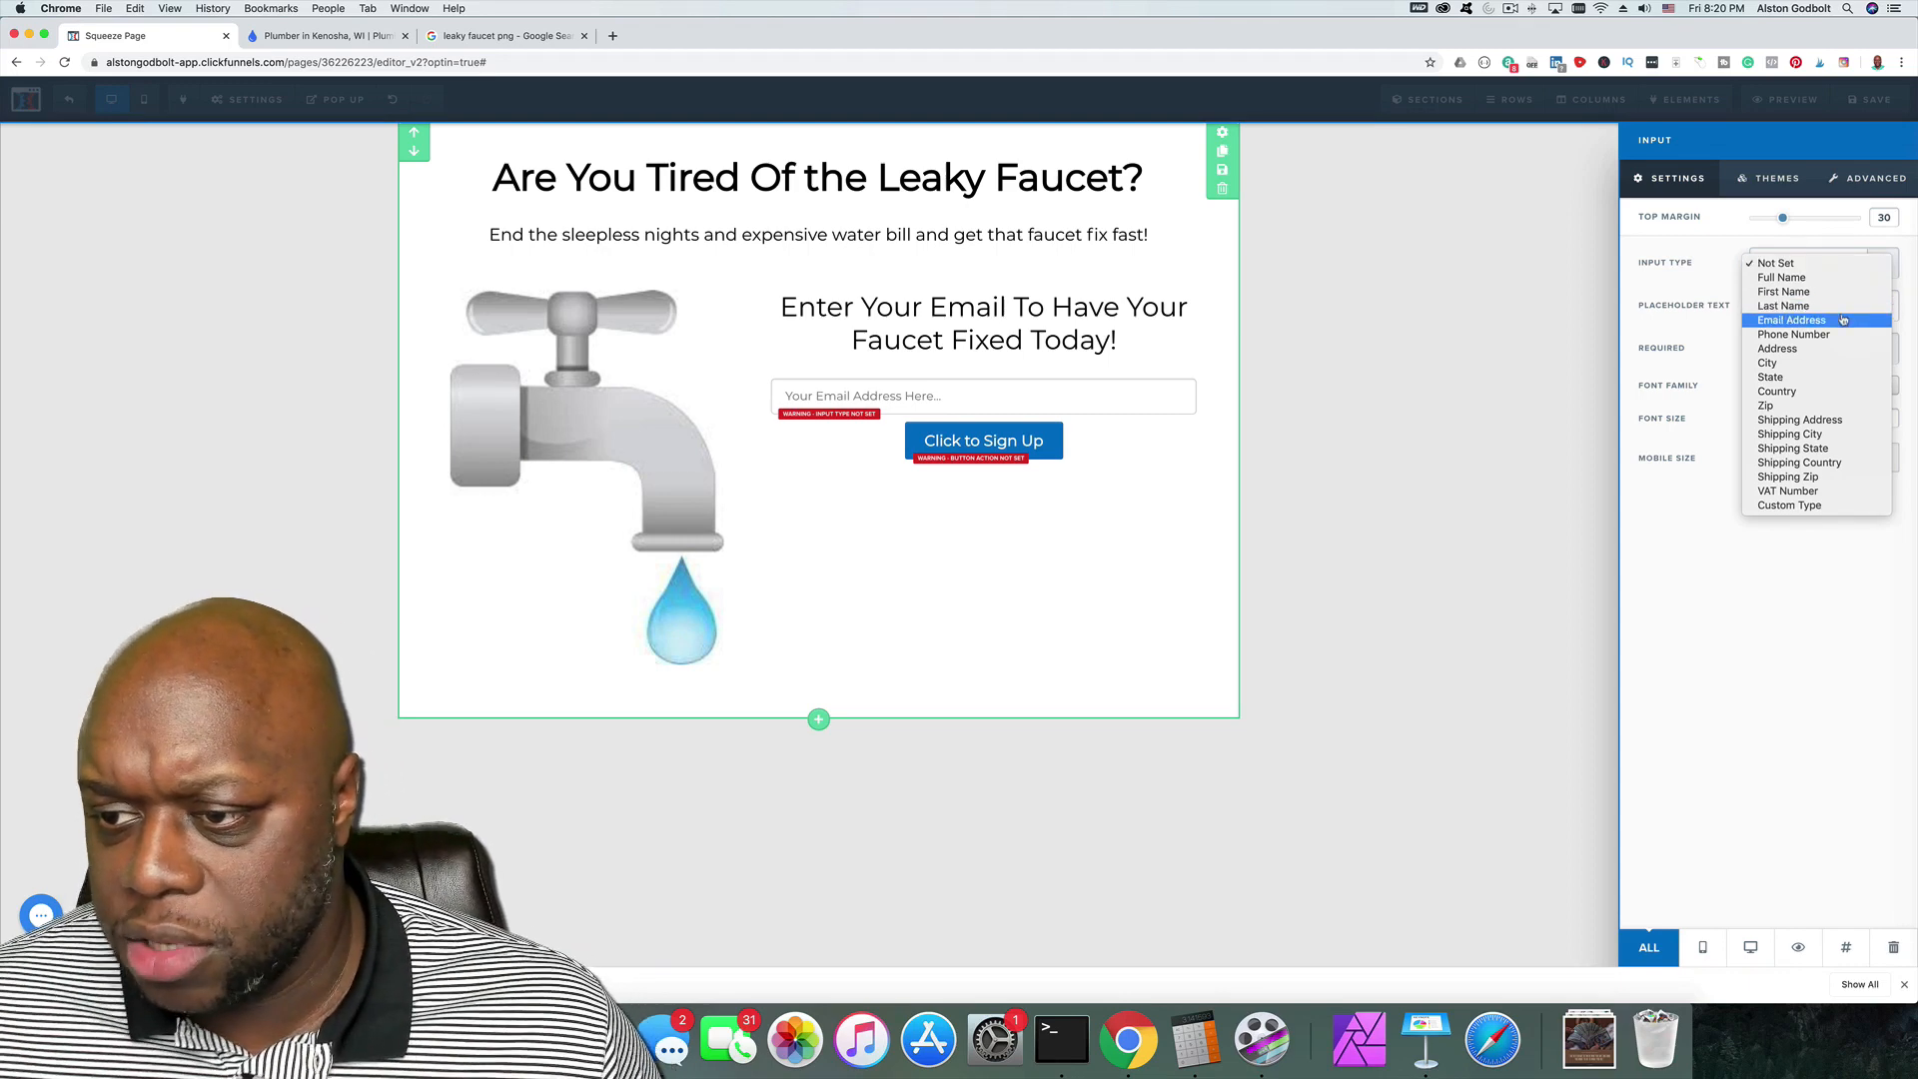
left_click(1847, 319)
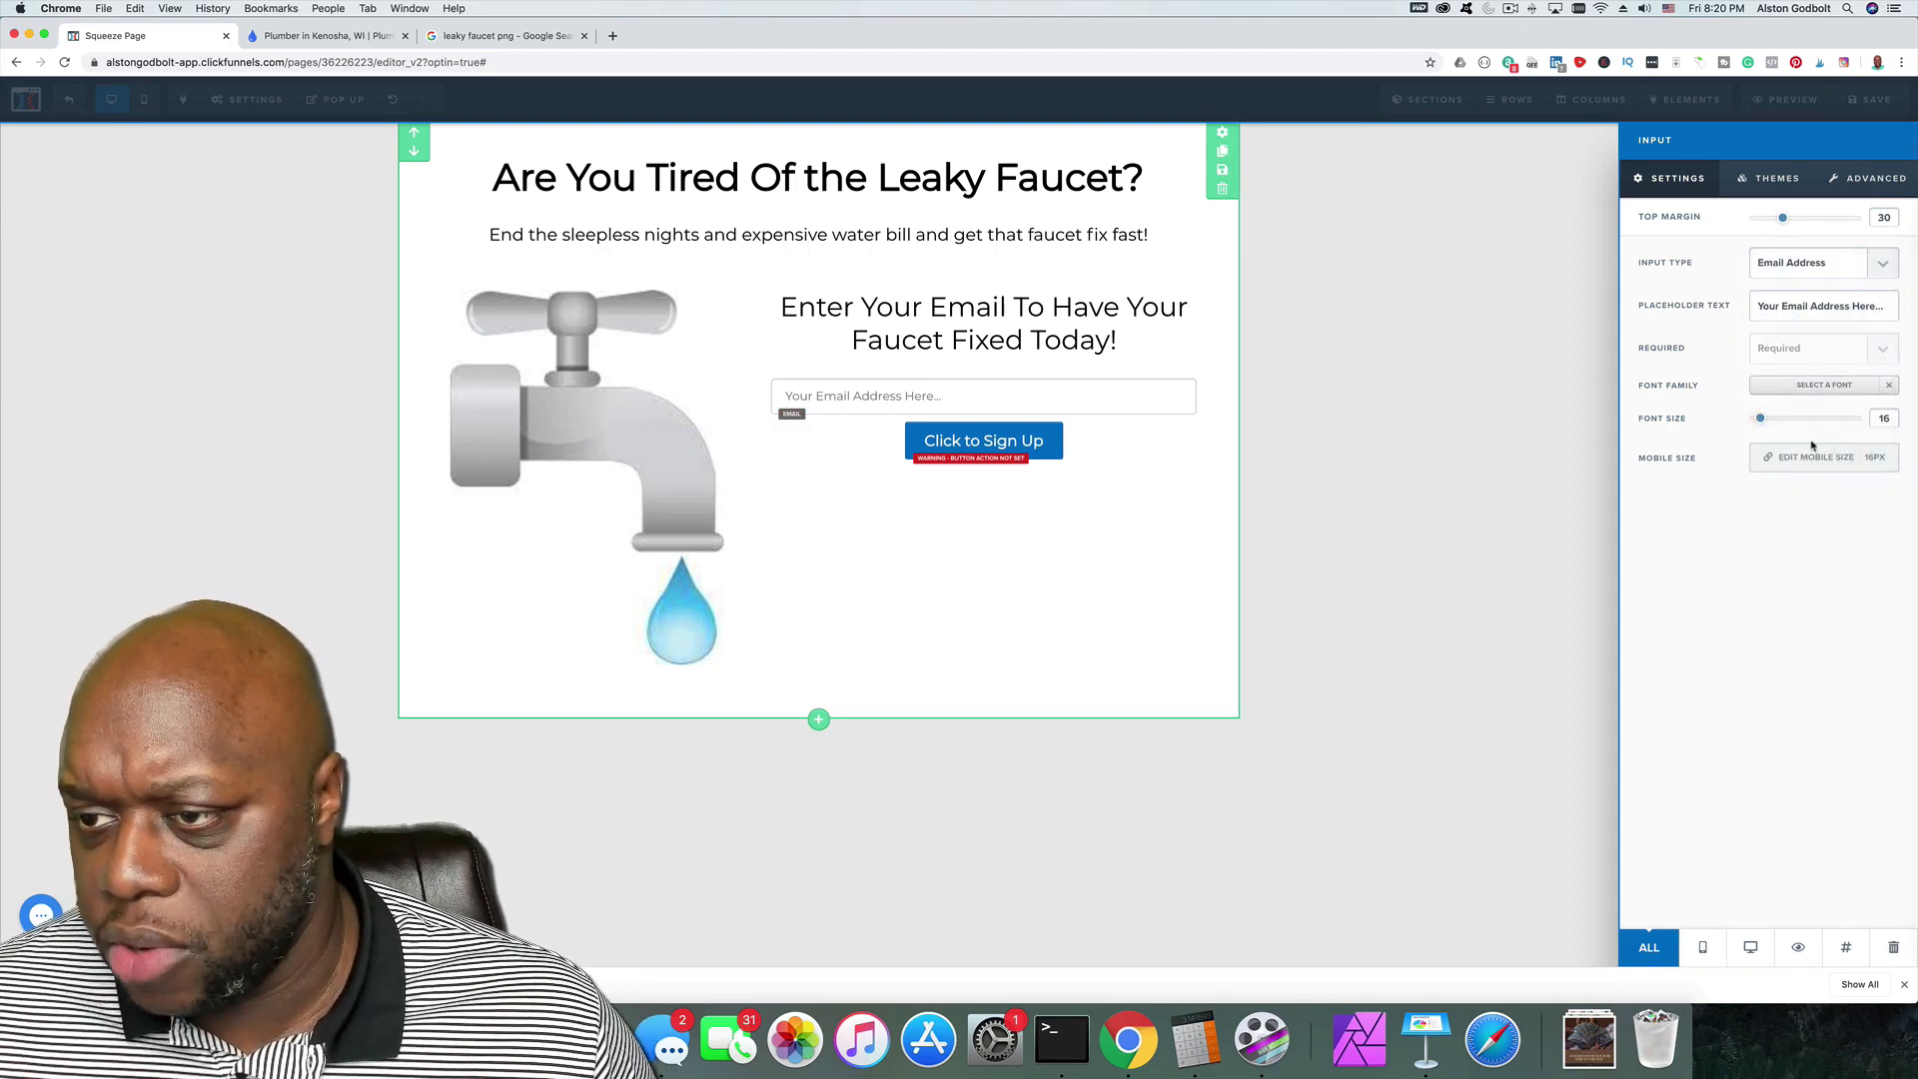
left_click(972, 633)
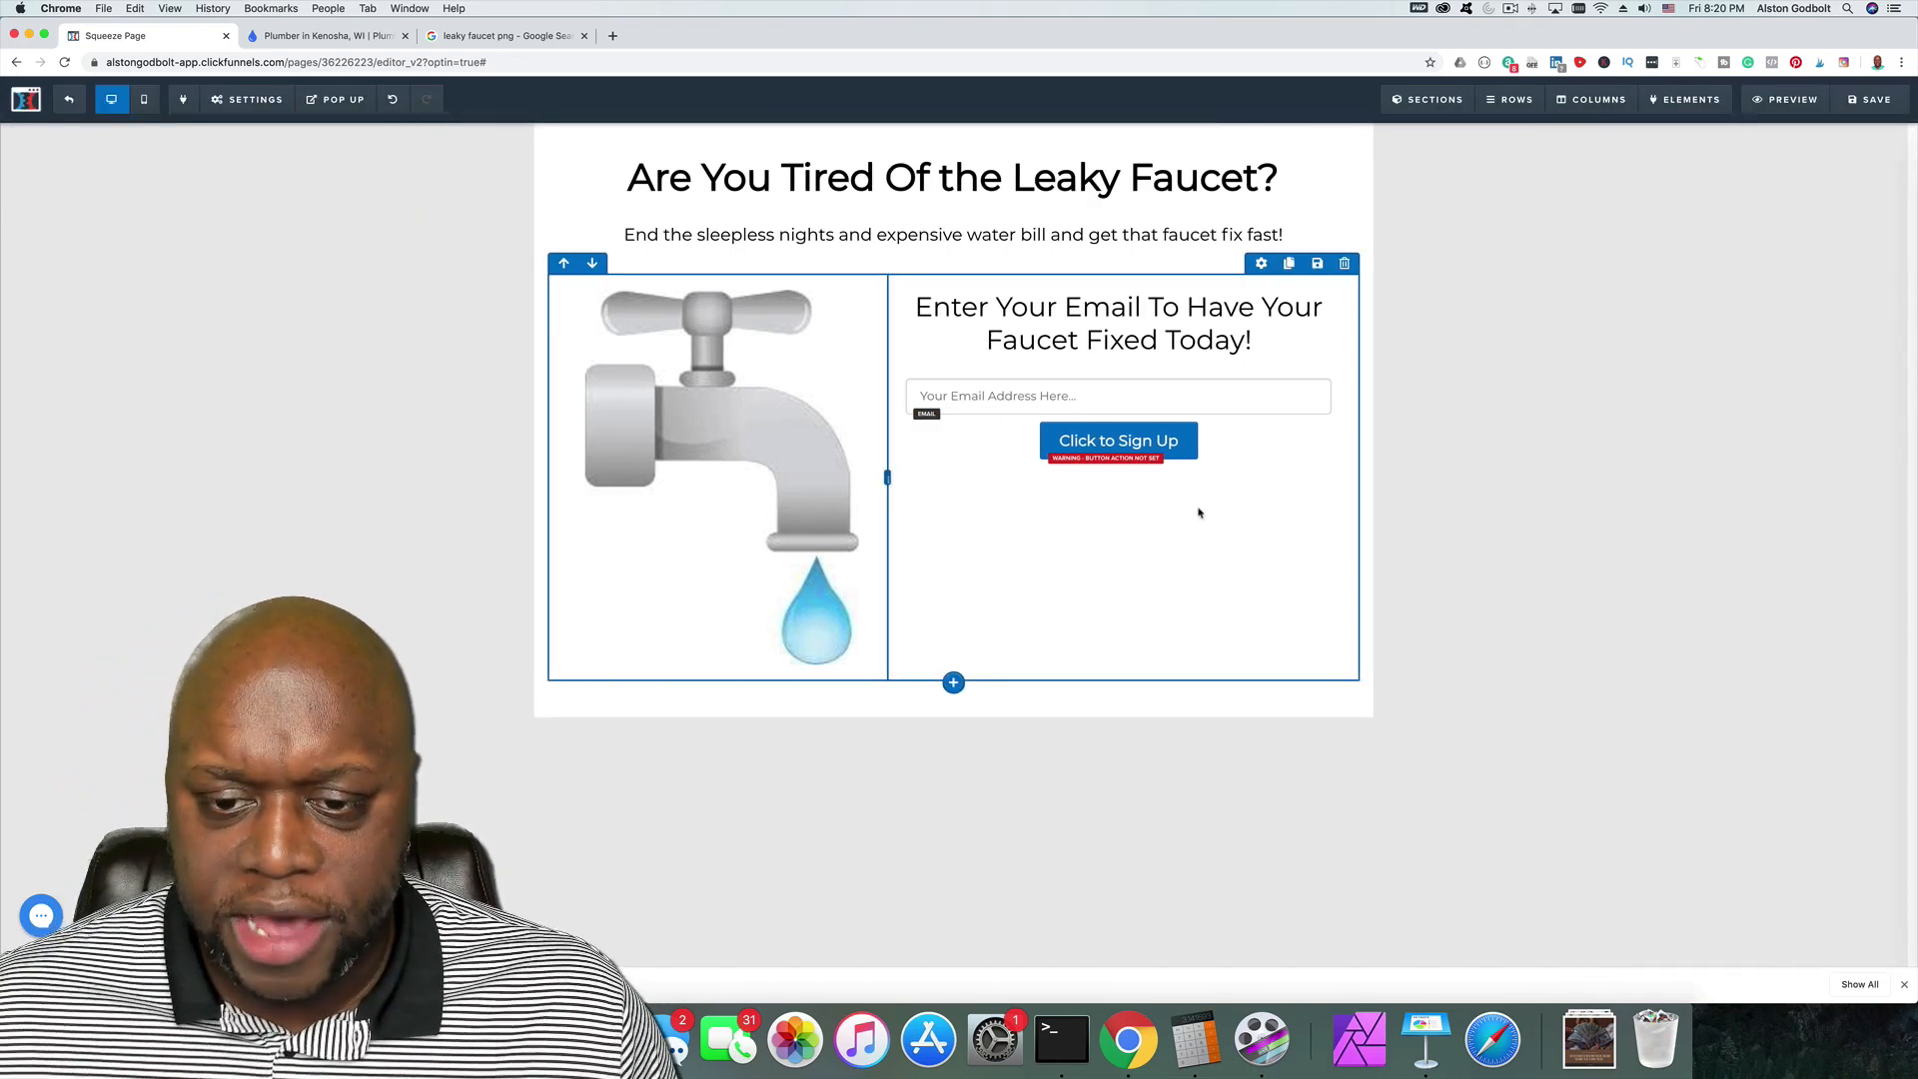
Step: Change the sign-up button's background colour to the green conversion colour #42b99f
left_click(1173, 440)
left_click(1783, 676)
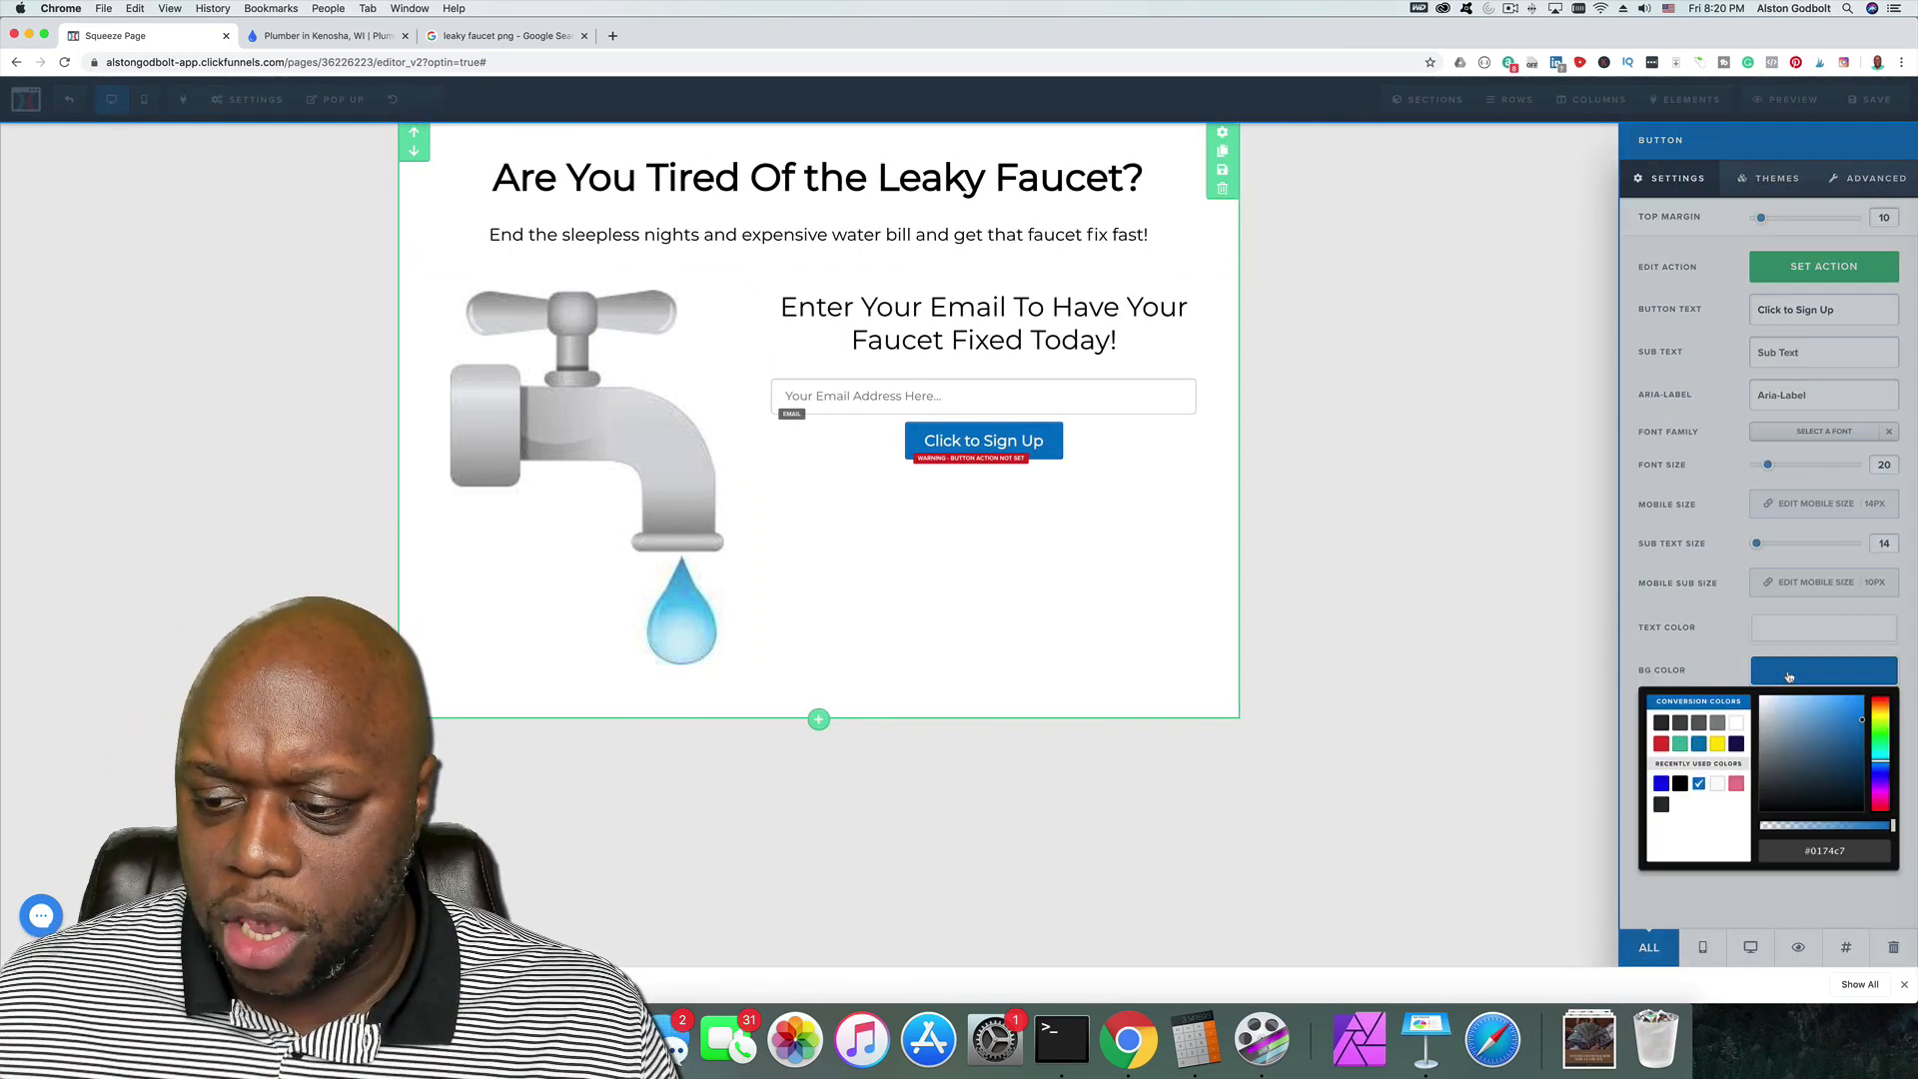
left_click(1684, 747)
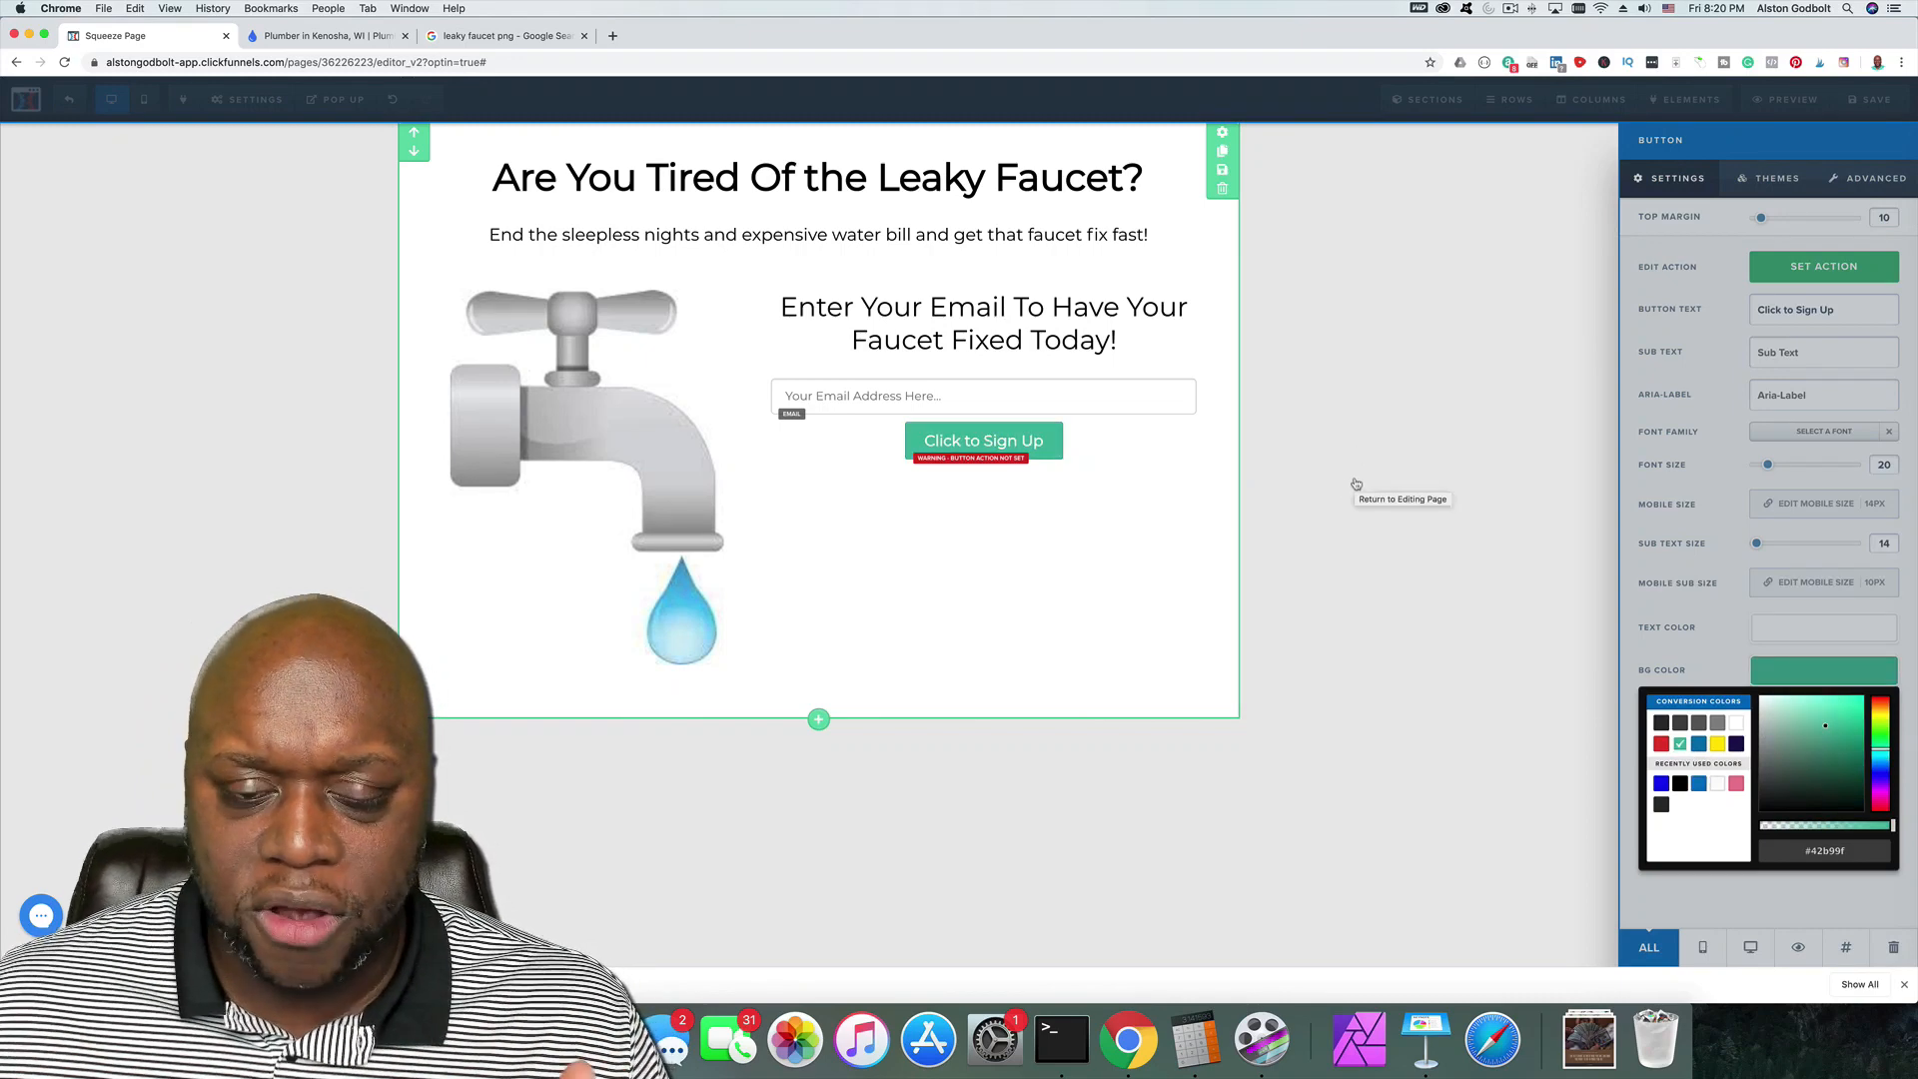
left_click(1147, 535)
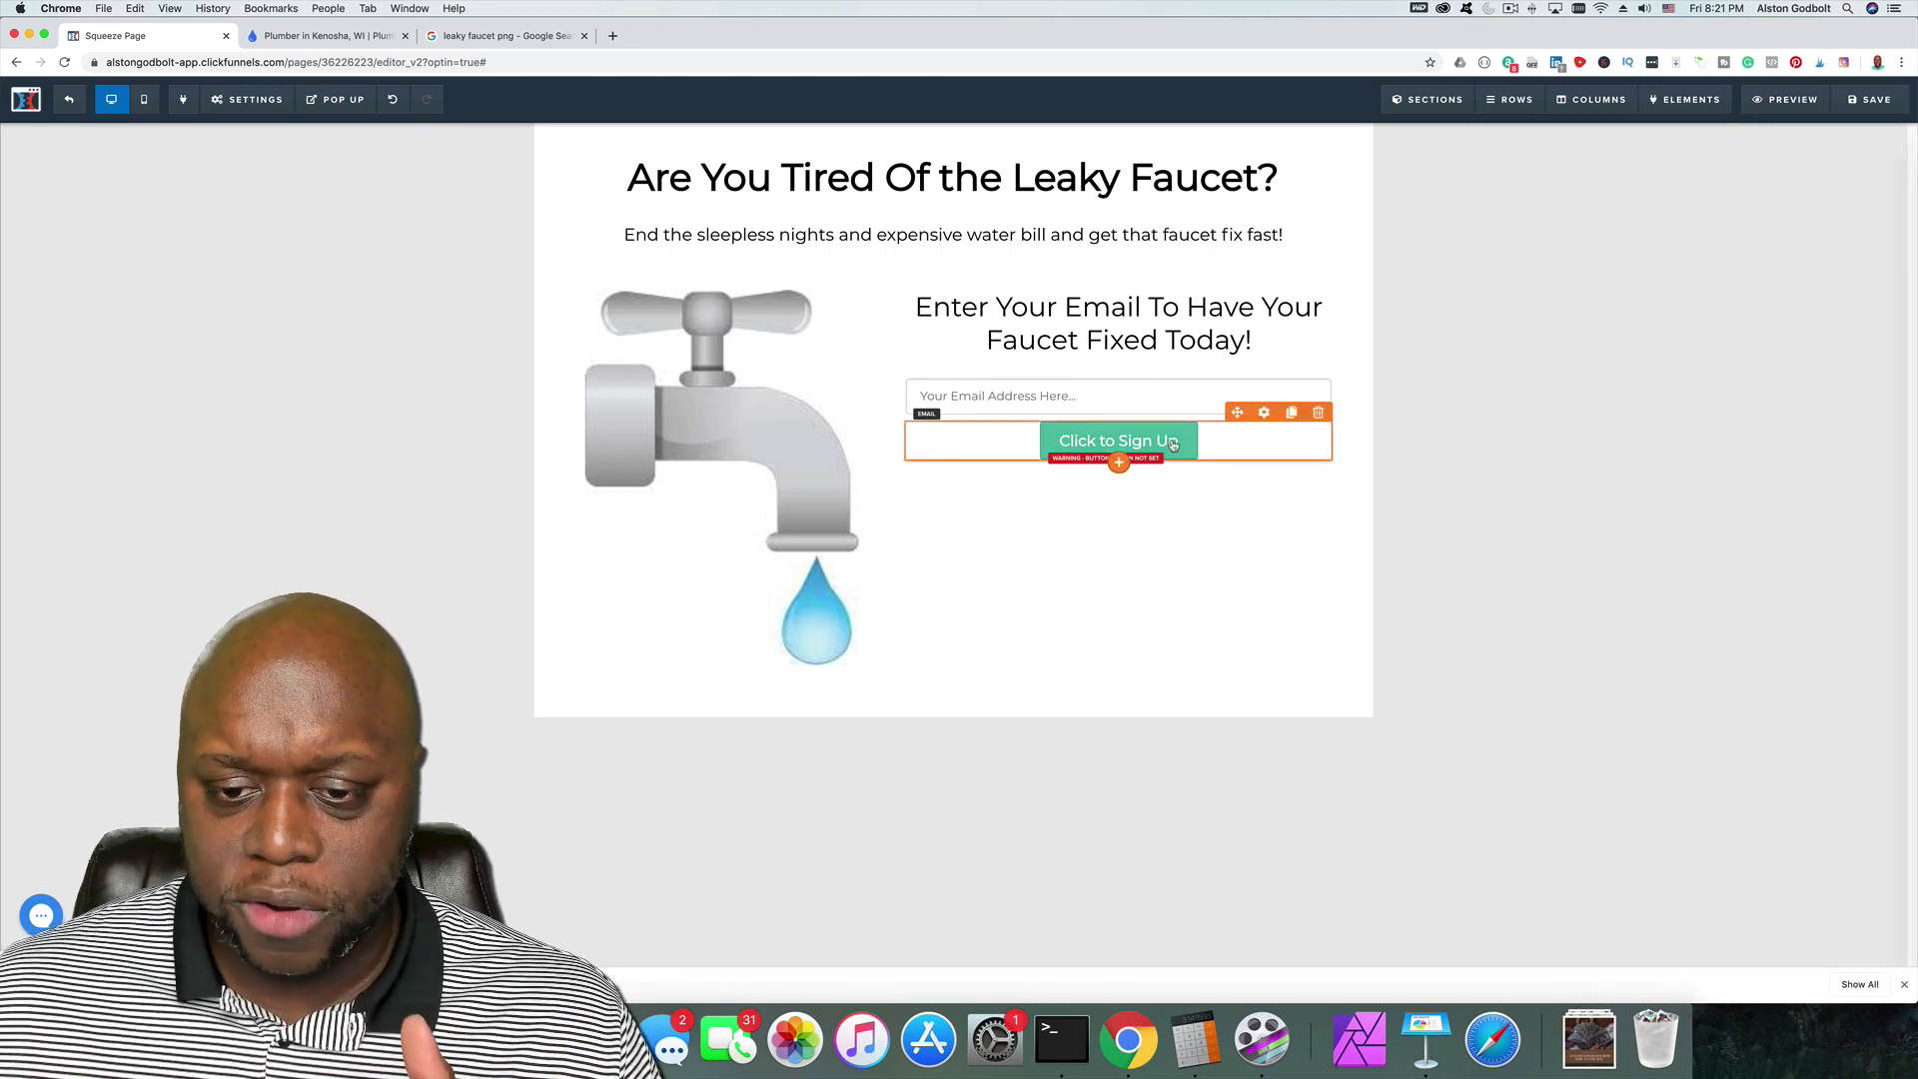
Step: Enlarge the green button's font size to 38 and change its text to "Fix It Now!"
left_click(1263, 412)
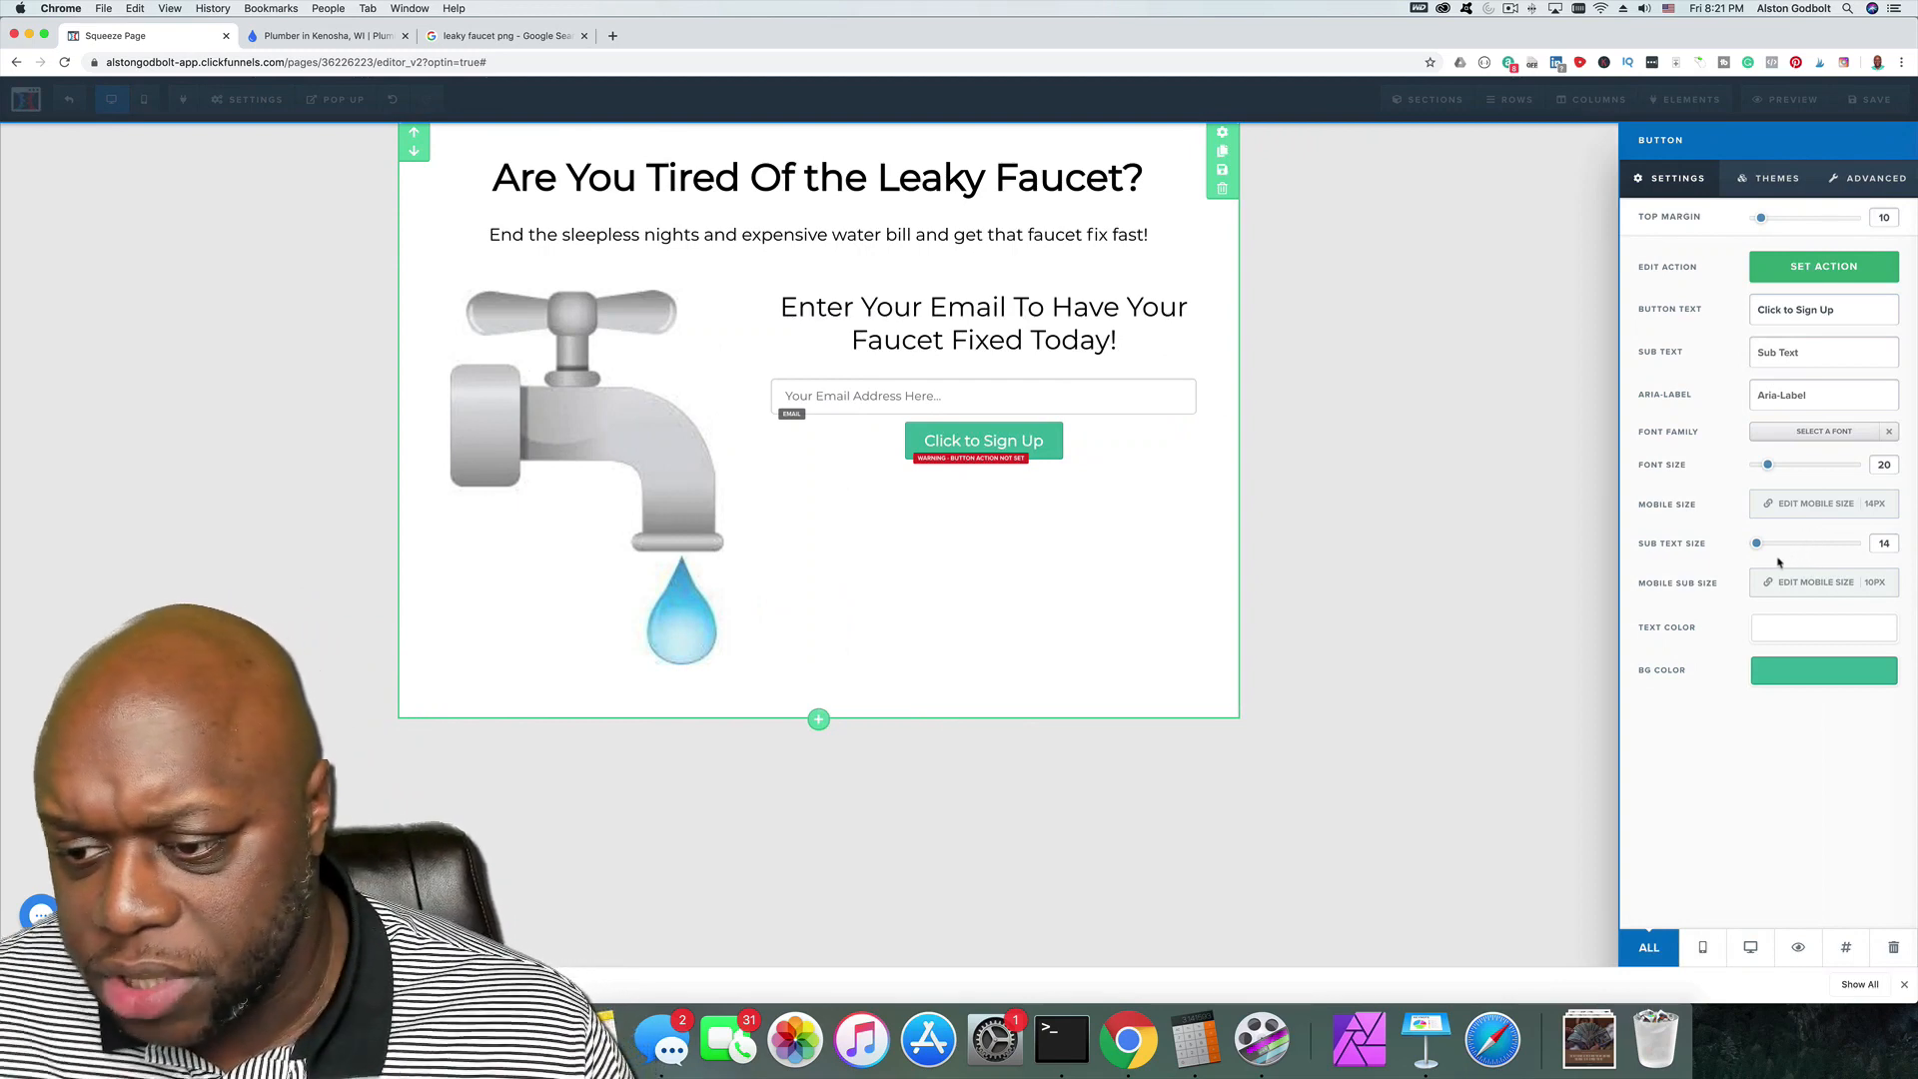
left_click_drag(1771, 468, 1800, 466)
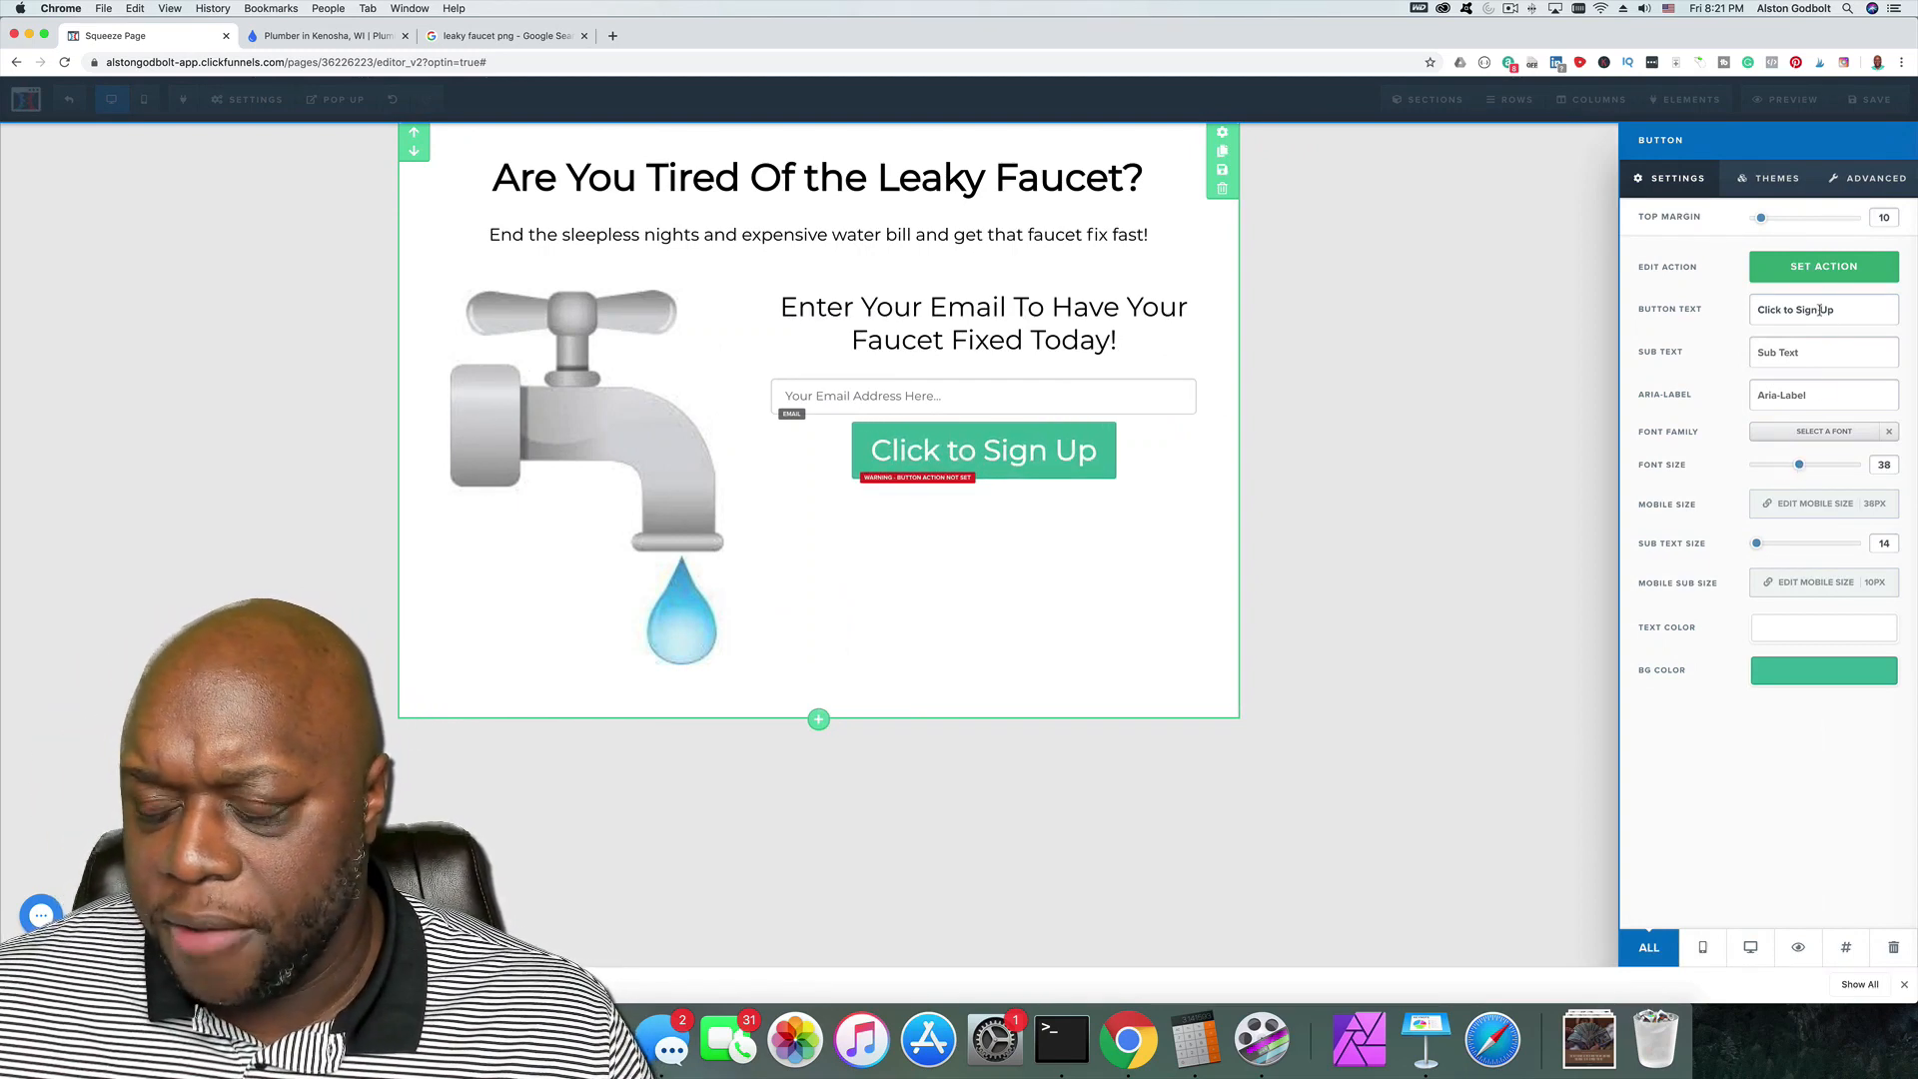
triple_click(1819, 309)
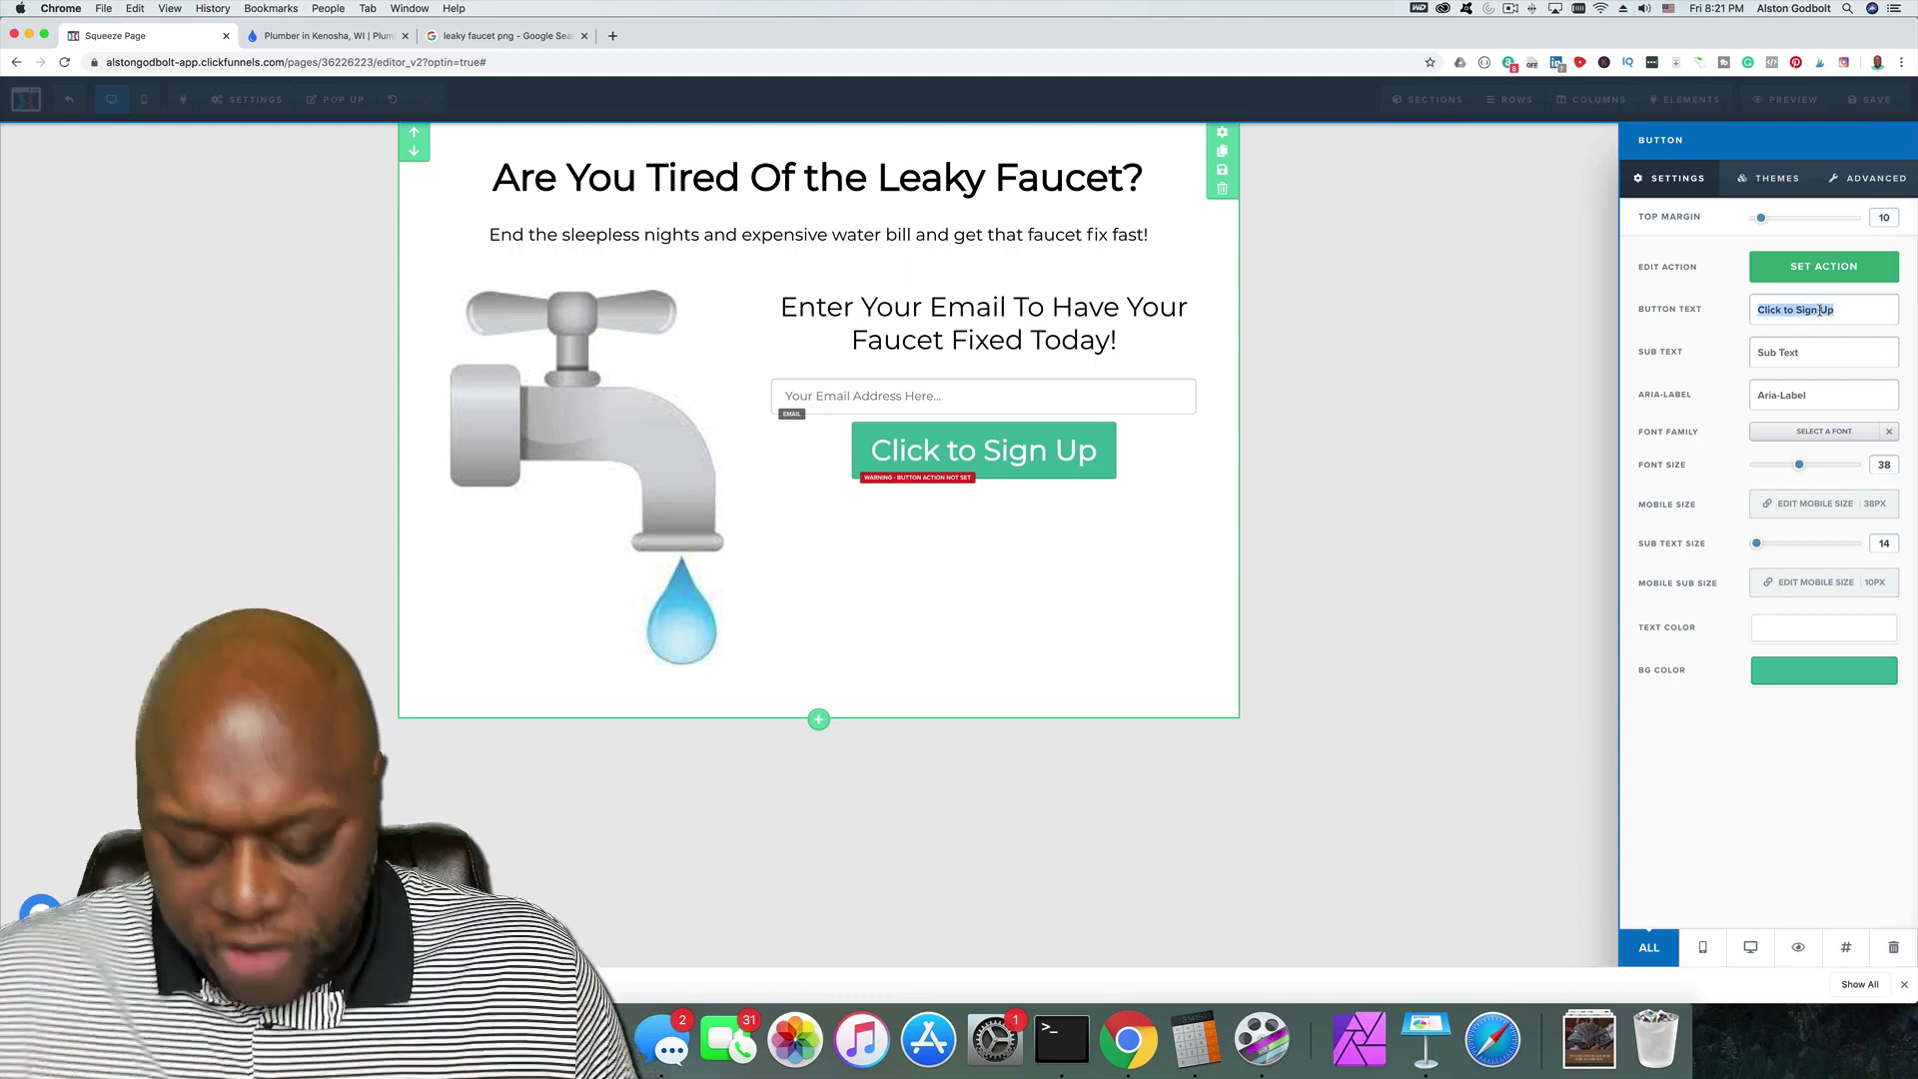
type("ix")
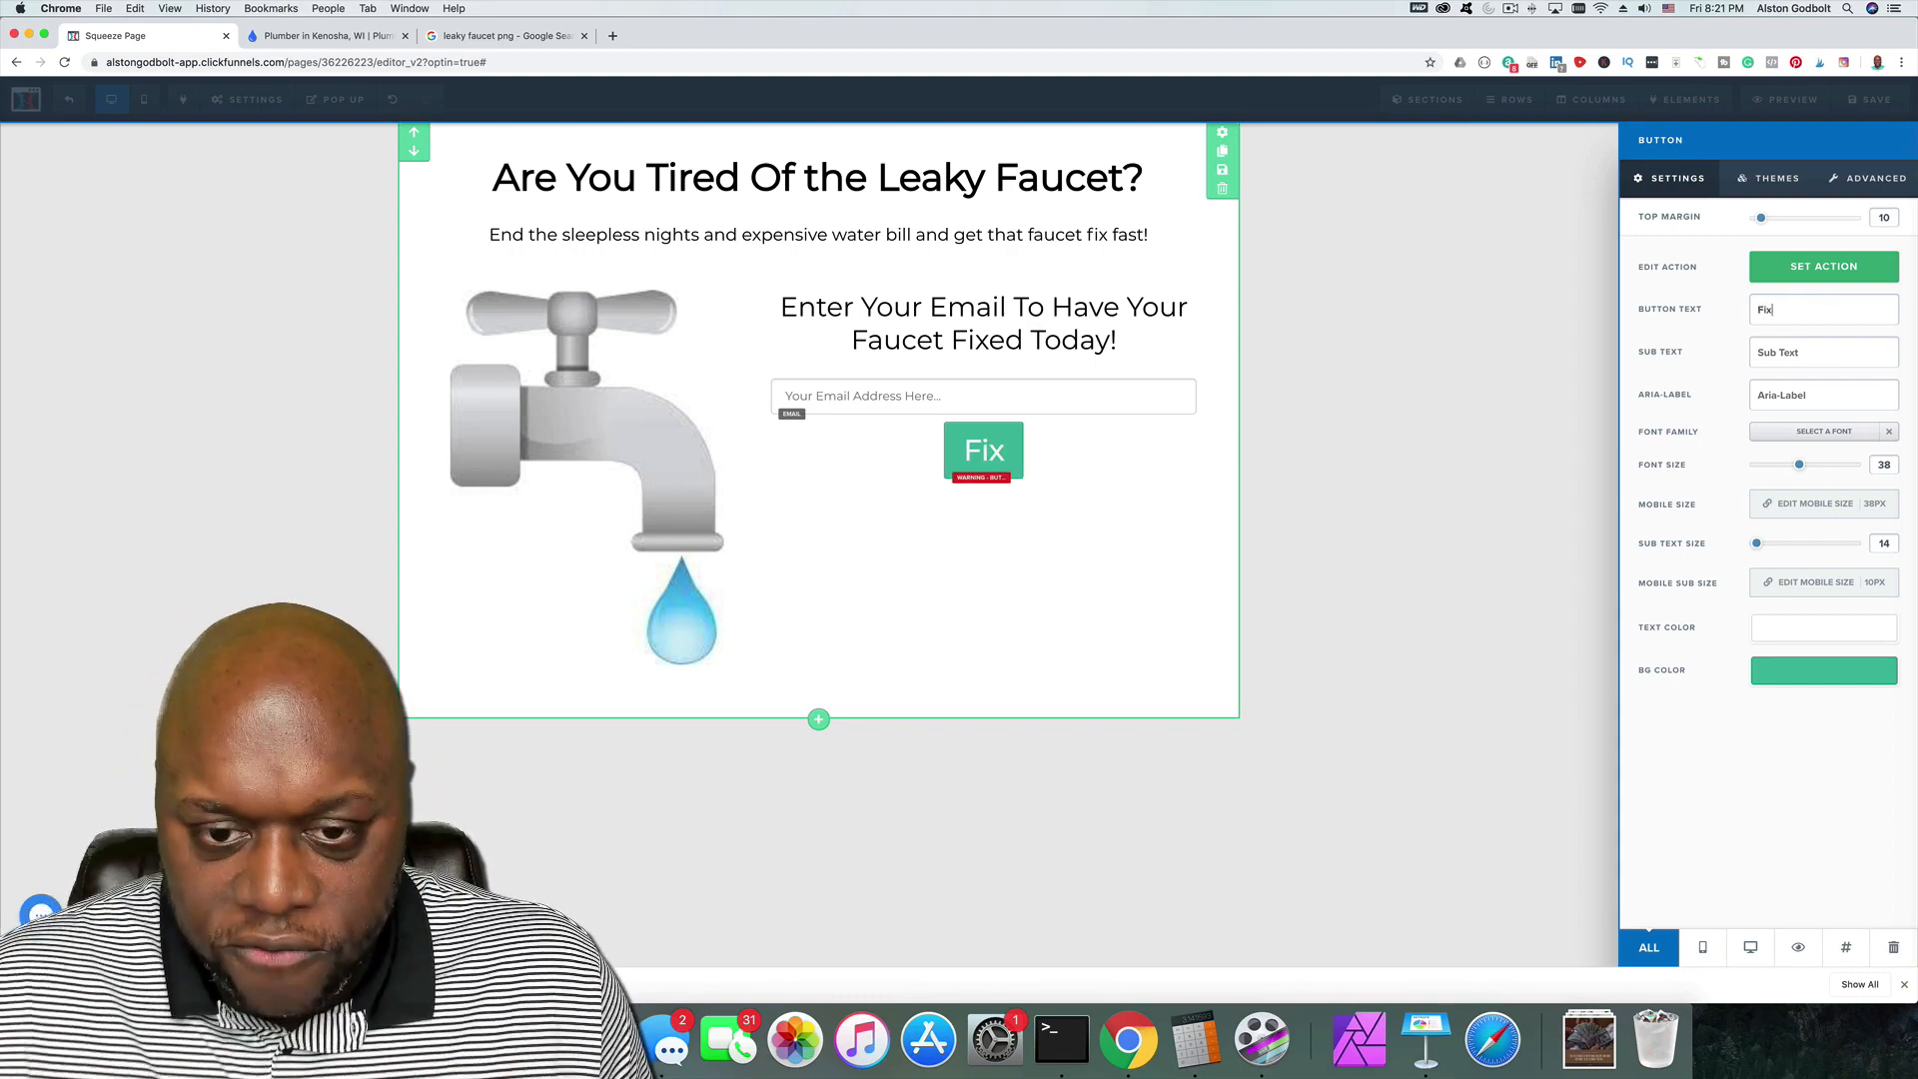
type(" It")
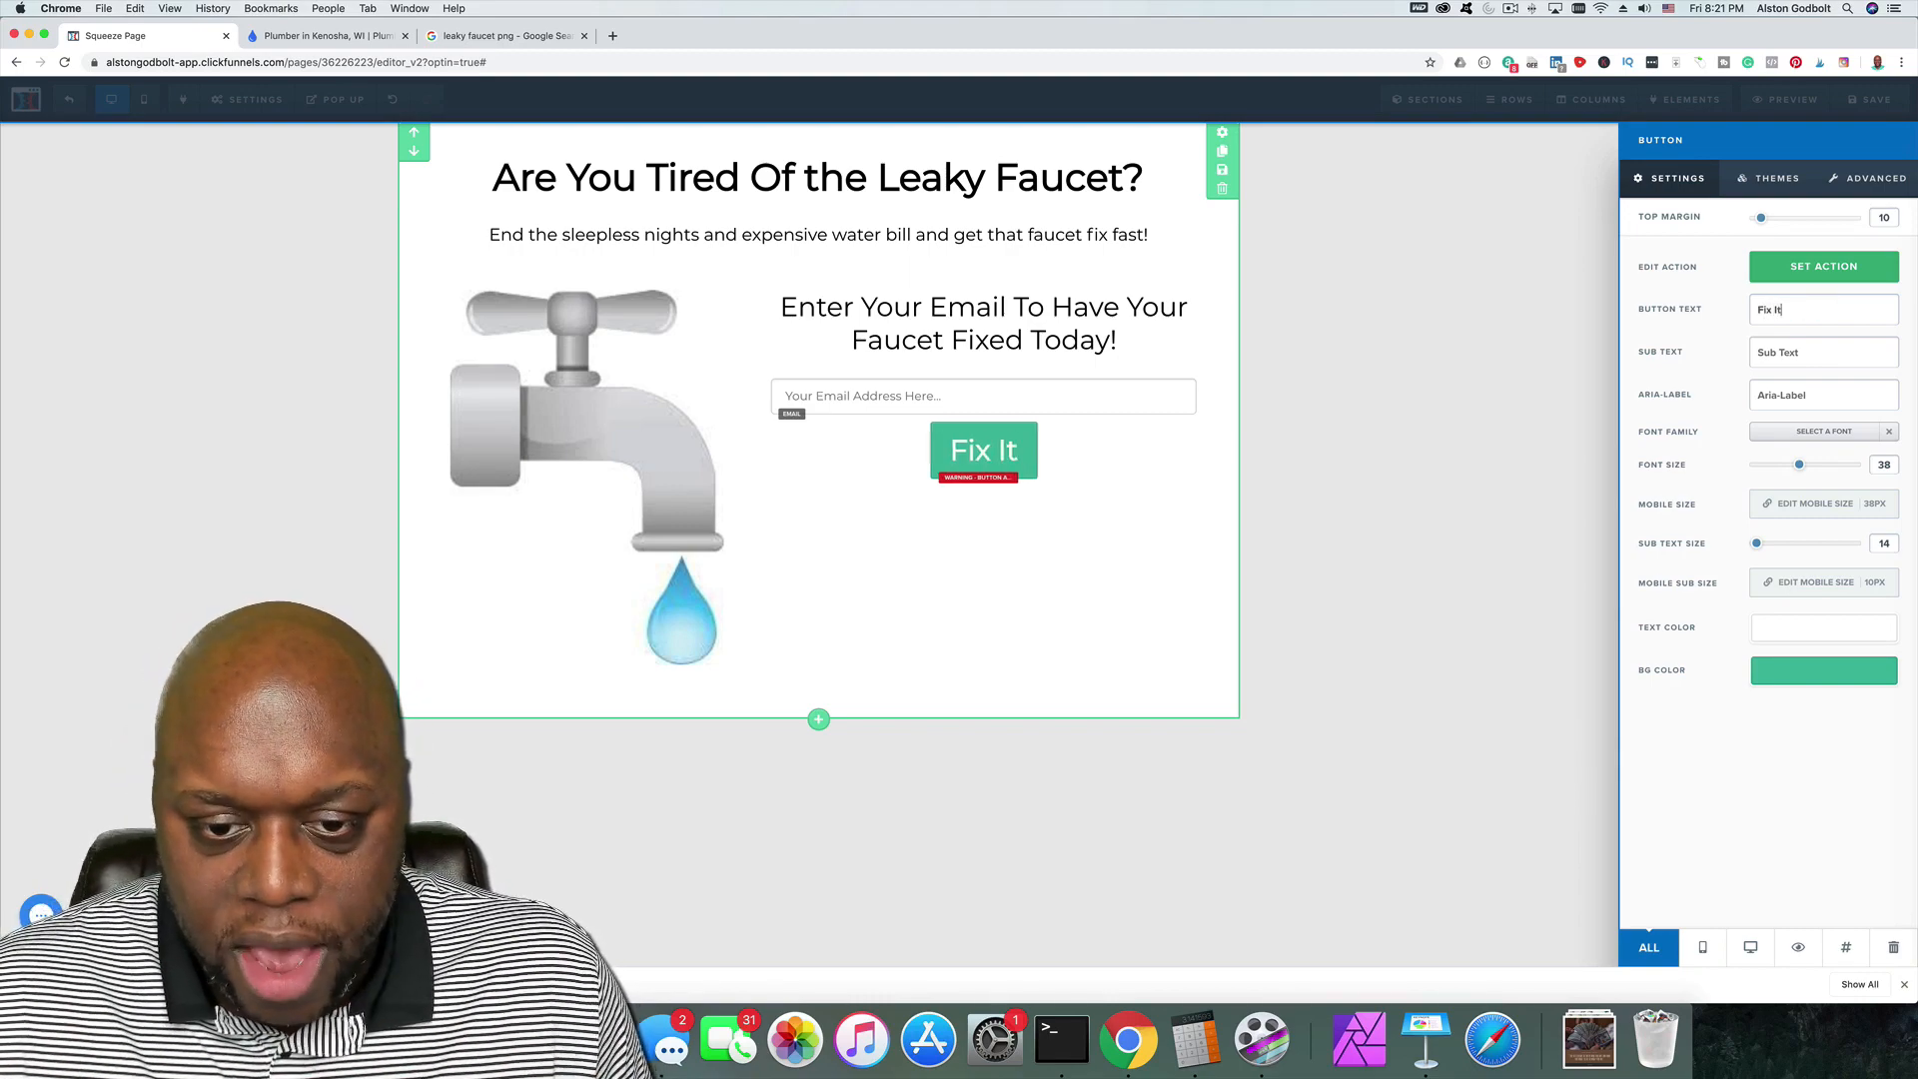
type(" Now")
key("BackSpace")
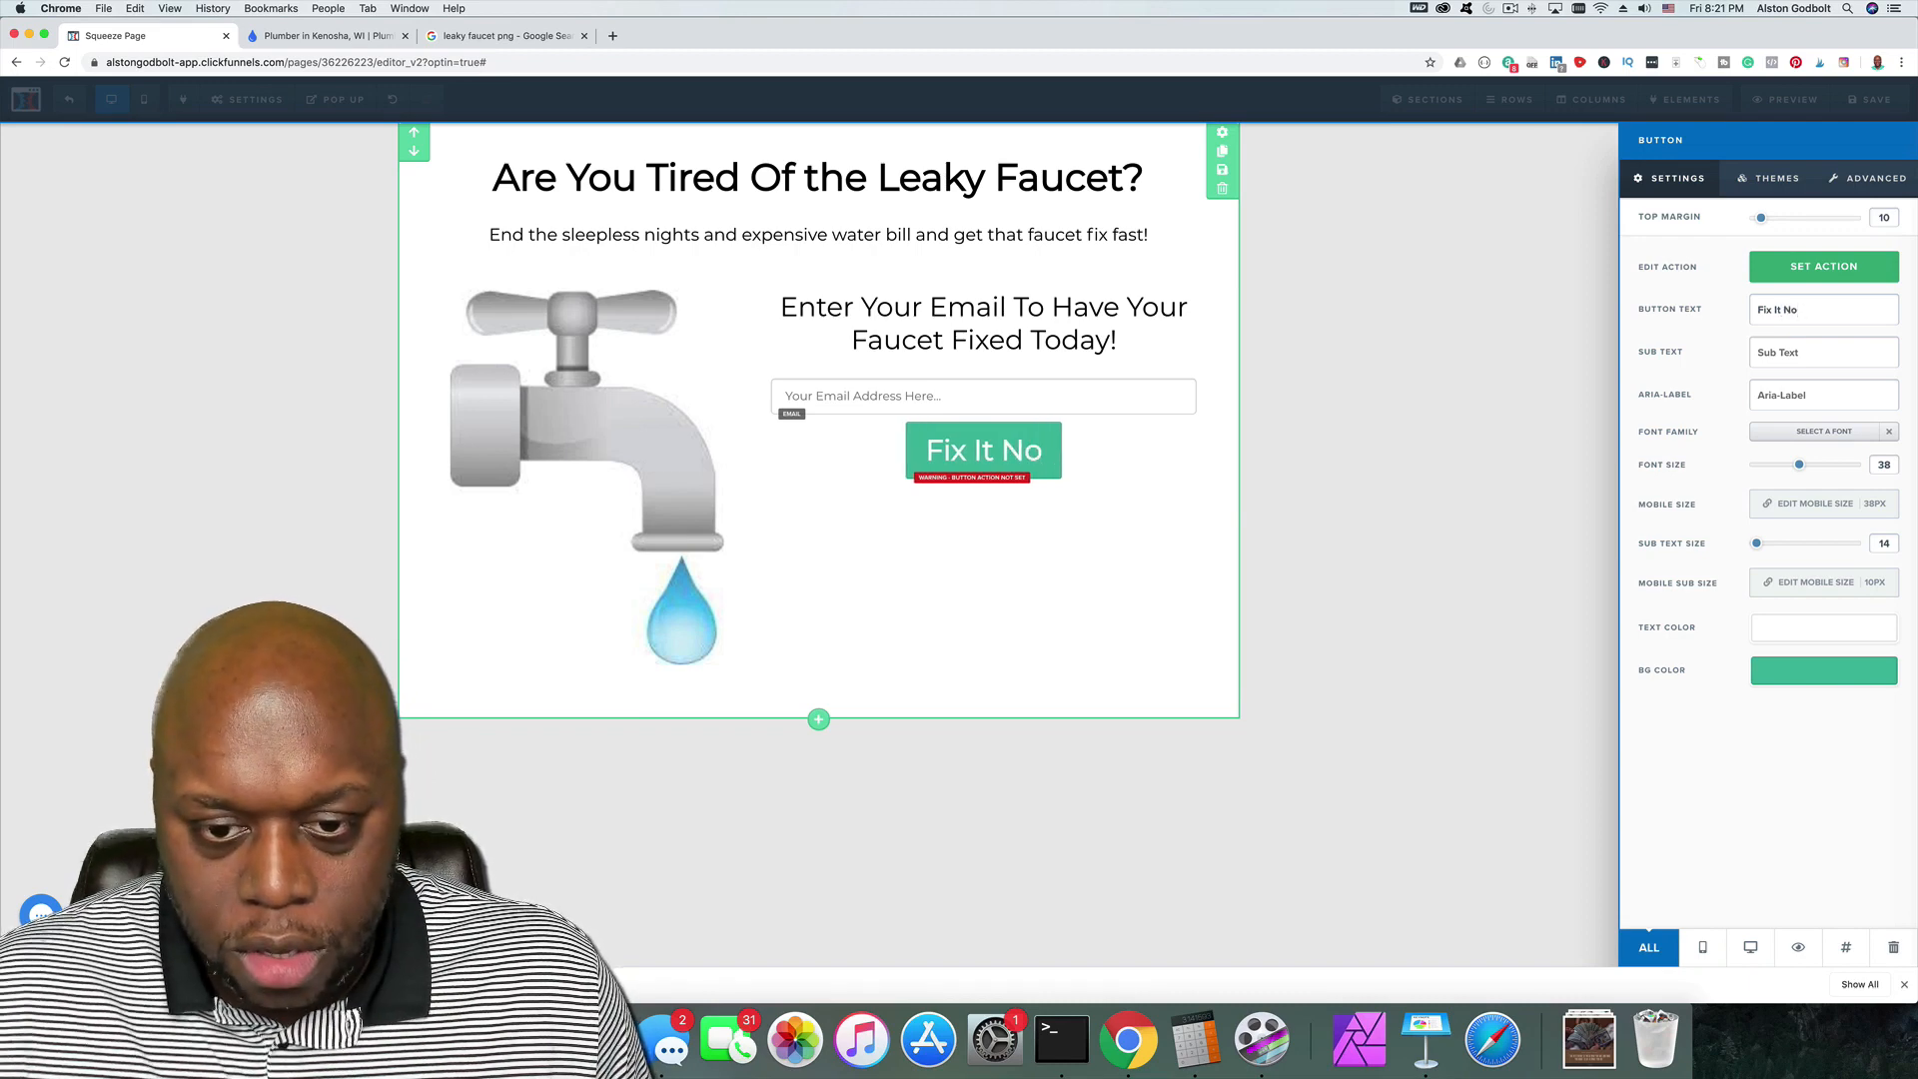
type("w!")
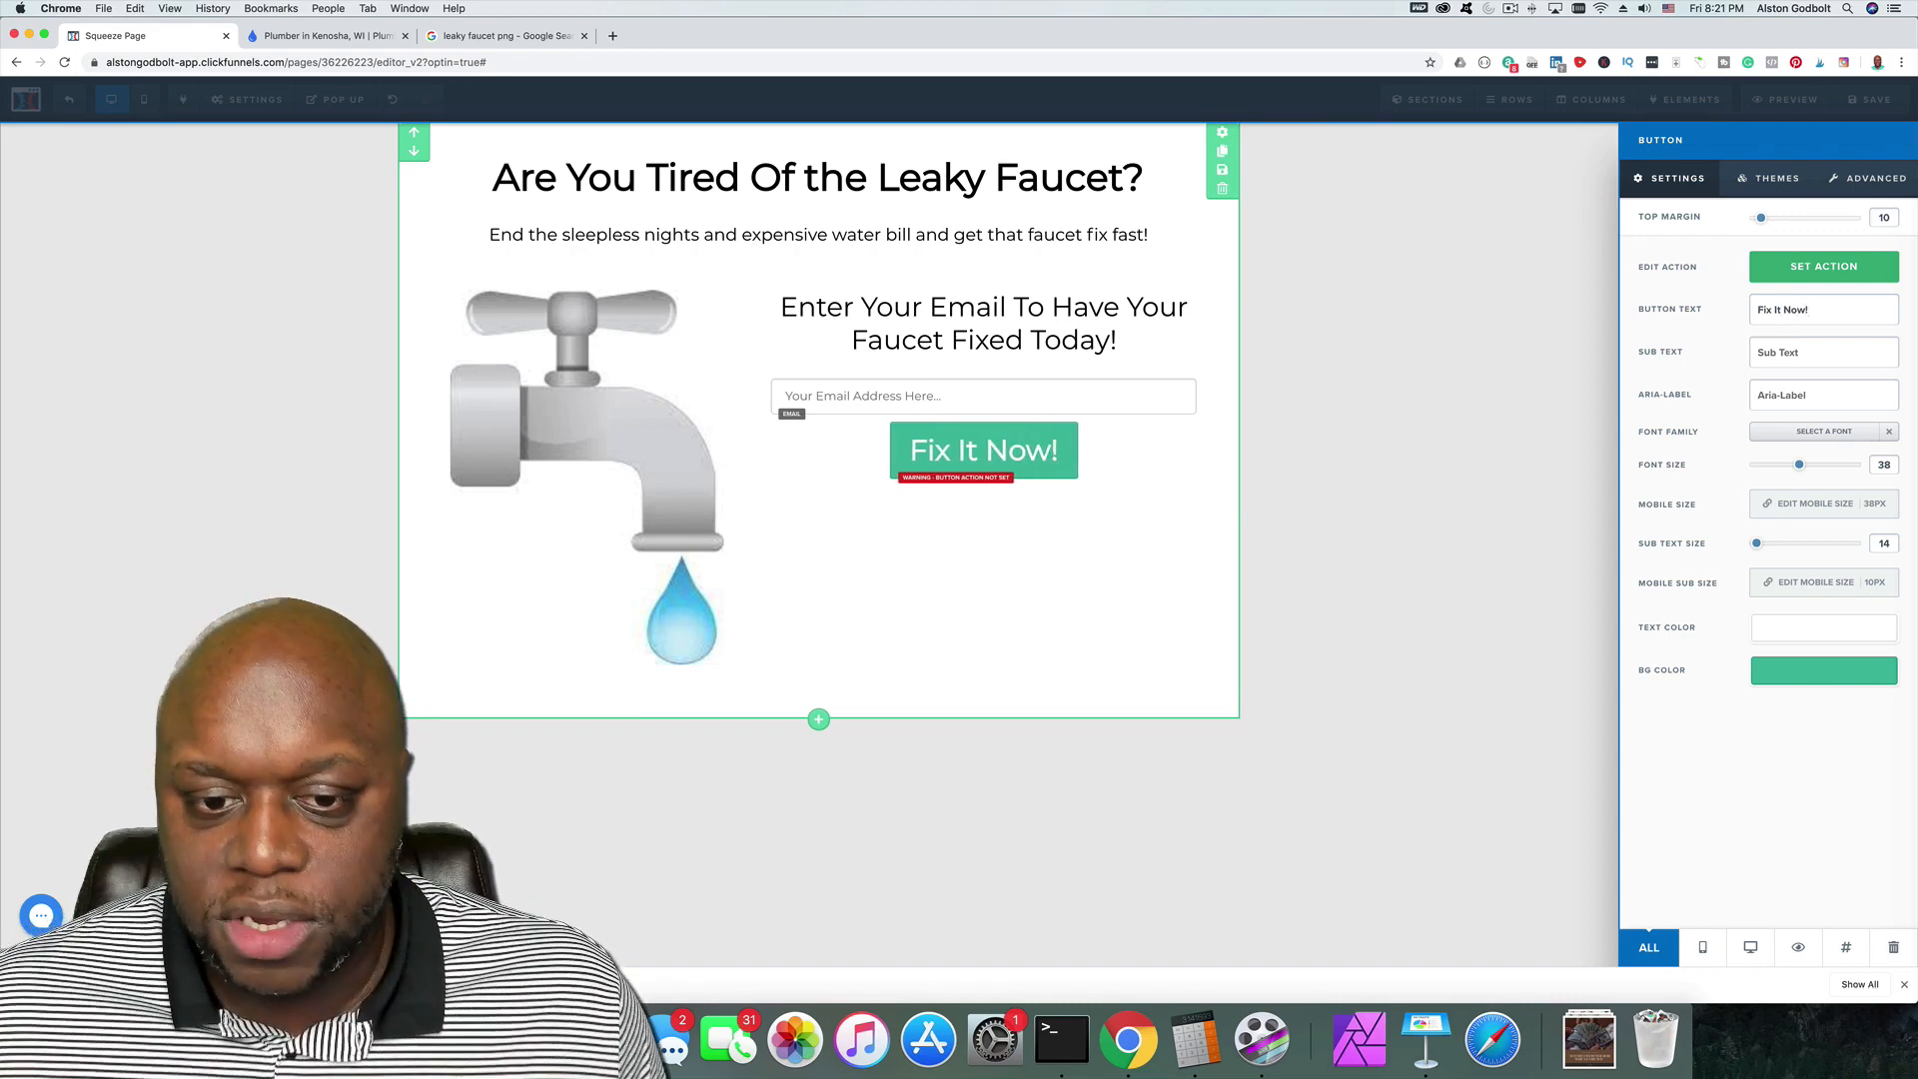
Step: Set the "Fix It Now!" button's width to Fill Width so it spans the column
left_click(1868, 177)
left_click(1820, 264)
left_click(1813, 278)
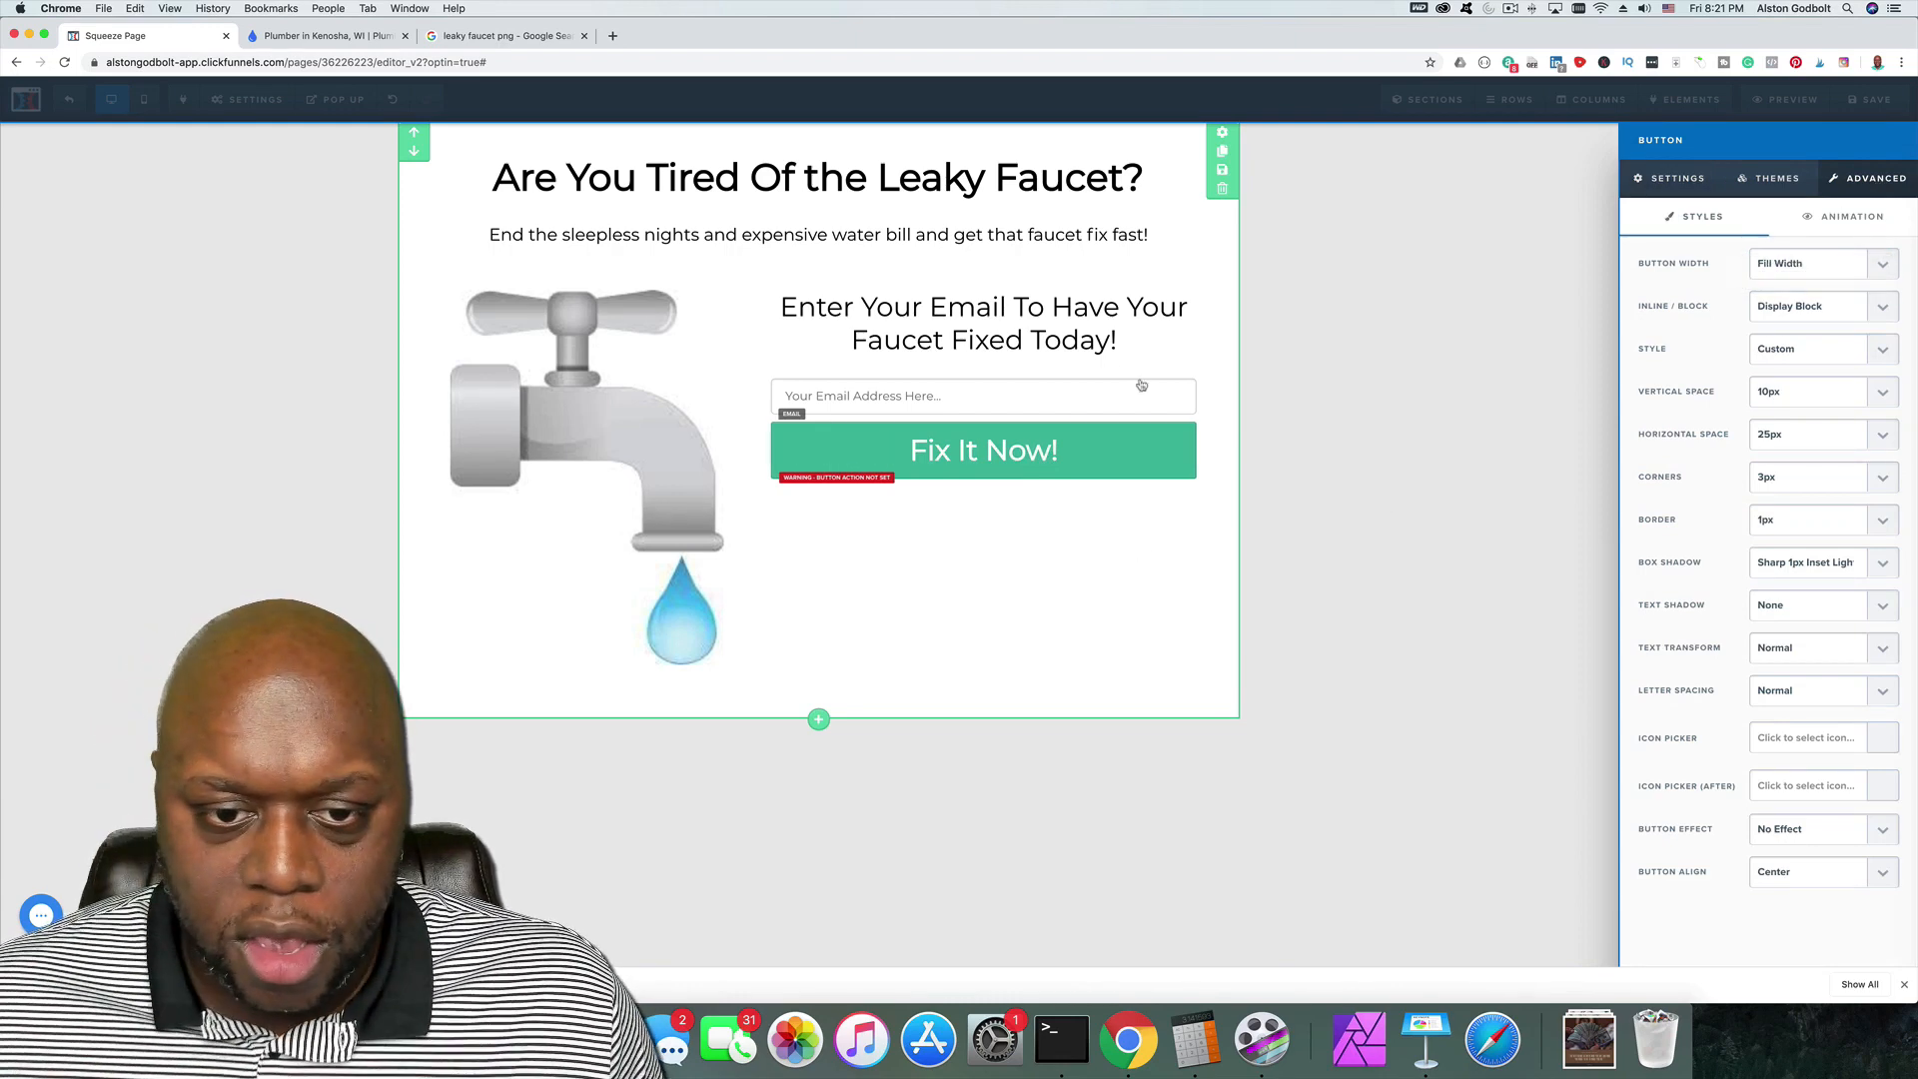
left_click(1005, 322)
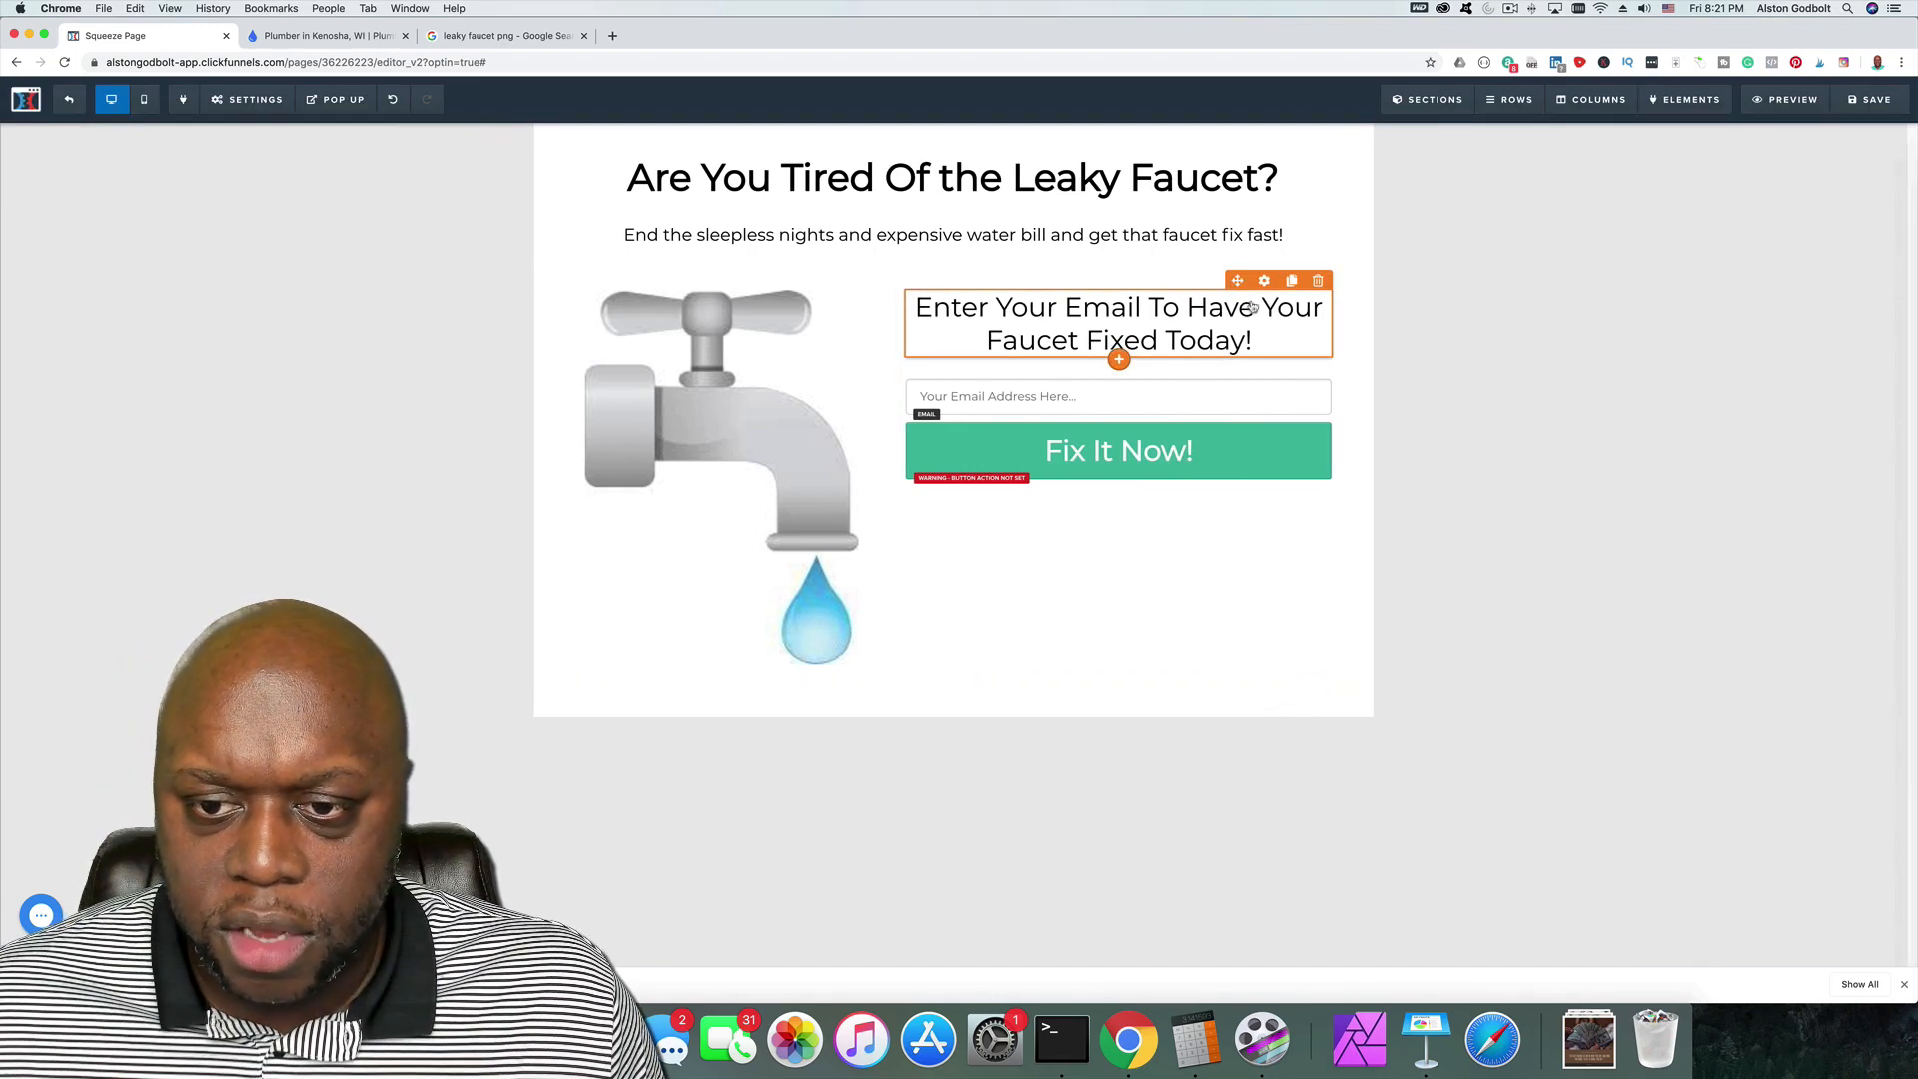
Step: Increase the top margin of the "Enter Your Email" sub-headline to move the opt-in content lower beside the faucet
left_click(1267, 287)
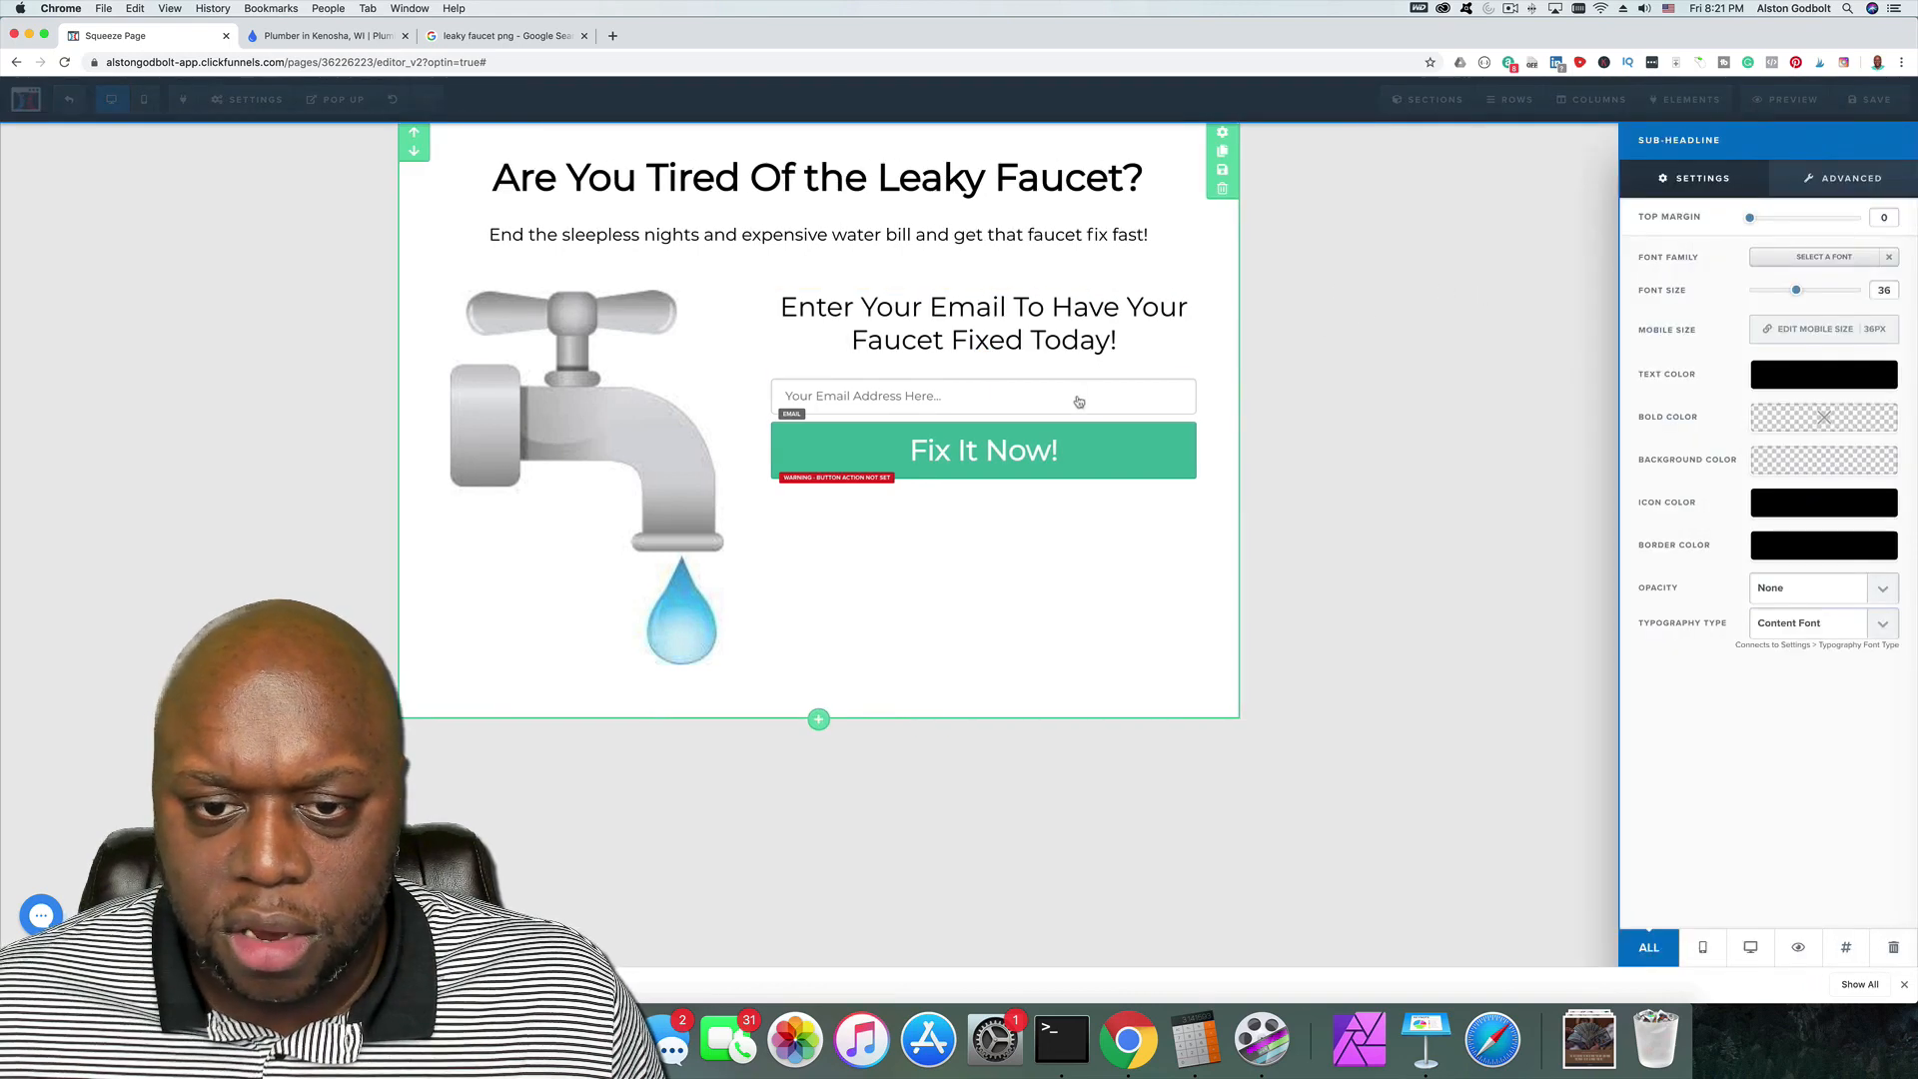
left_click(1366, 316)
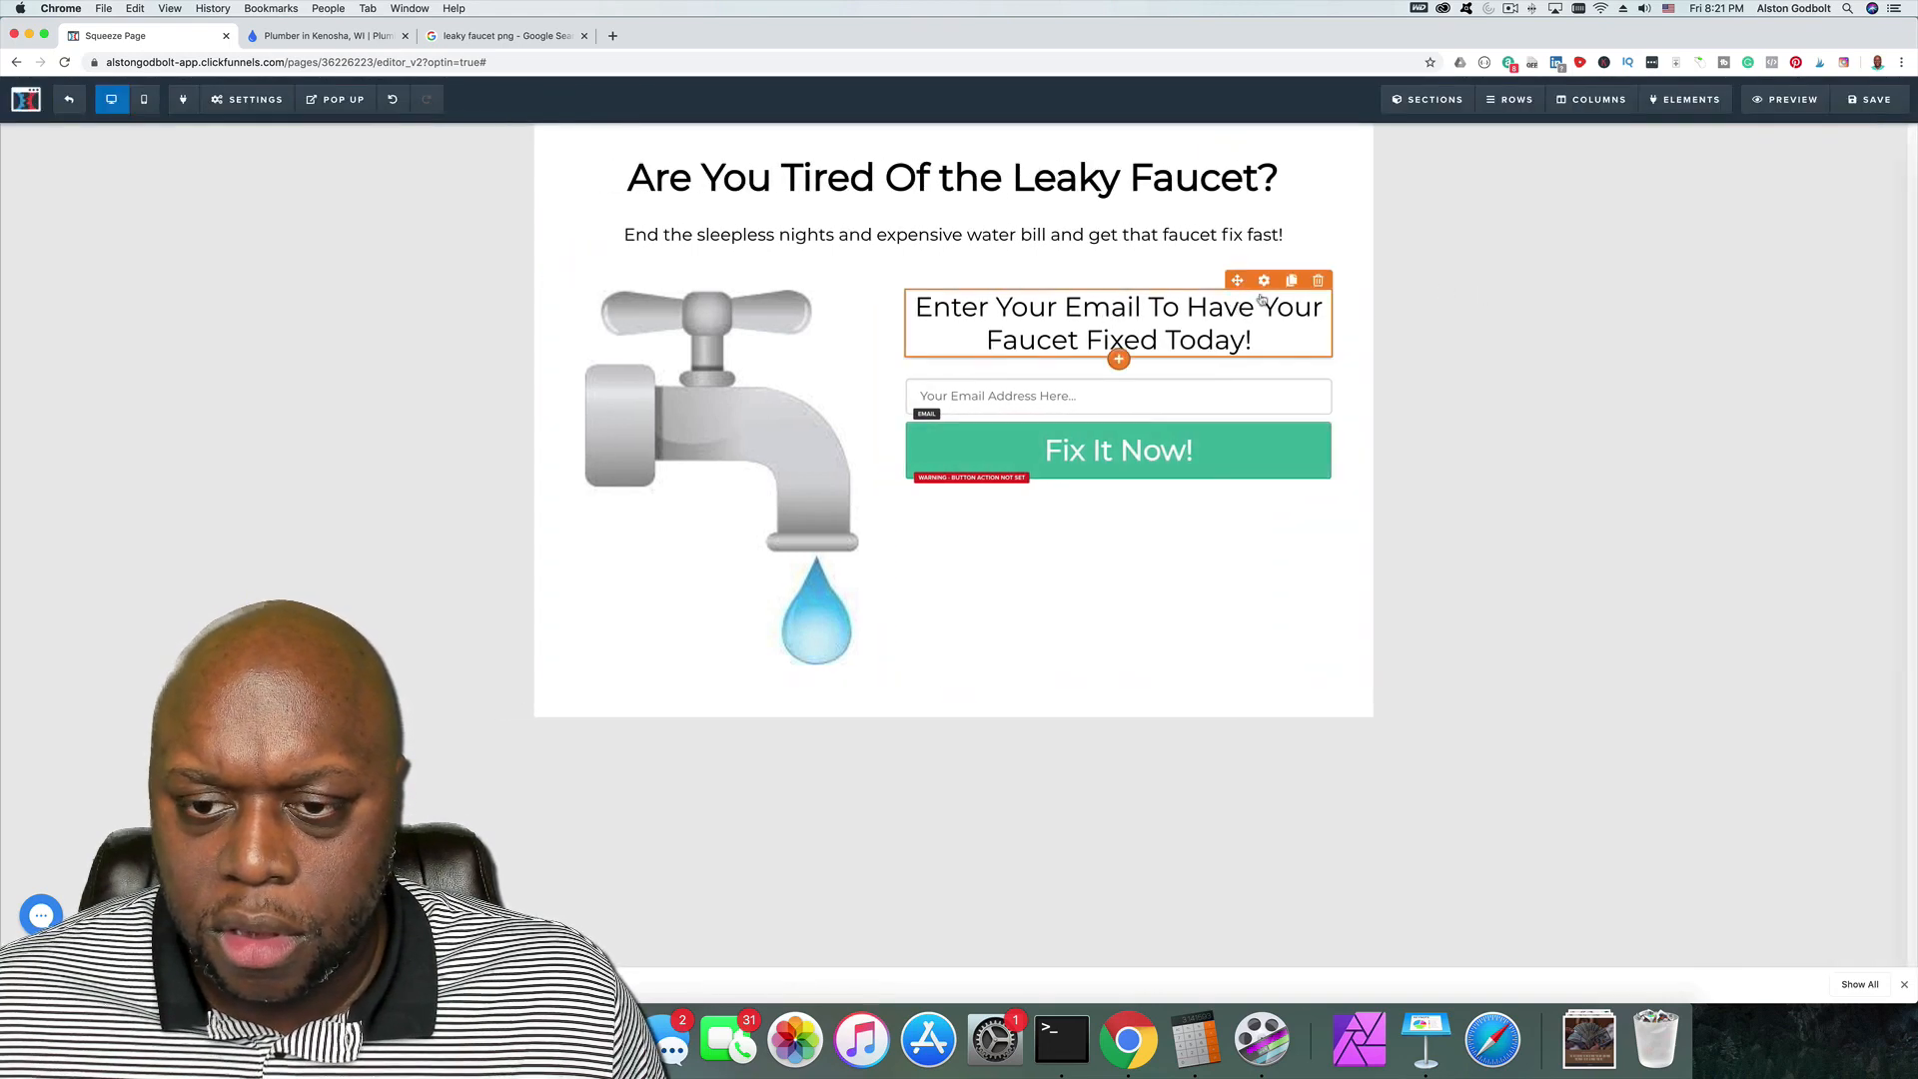
left_click(1304, 290)
left_click_drag(1750, 219, 1809, 229)
left_click(633, 462)
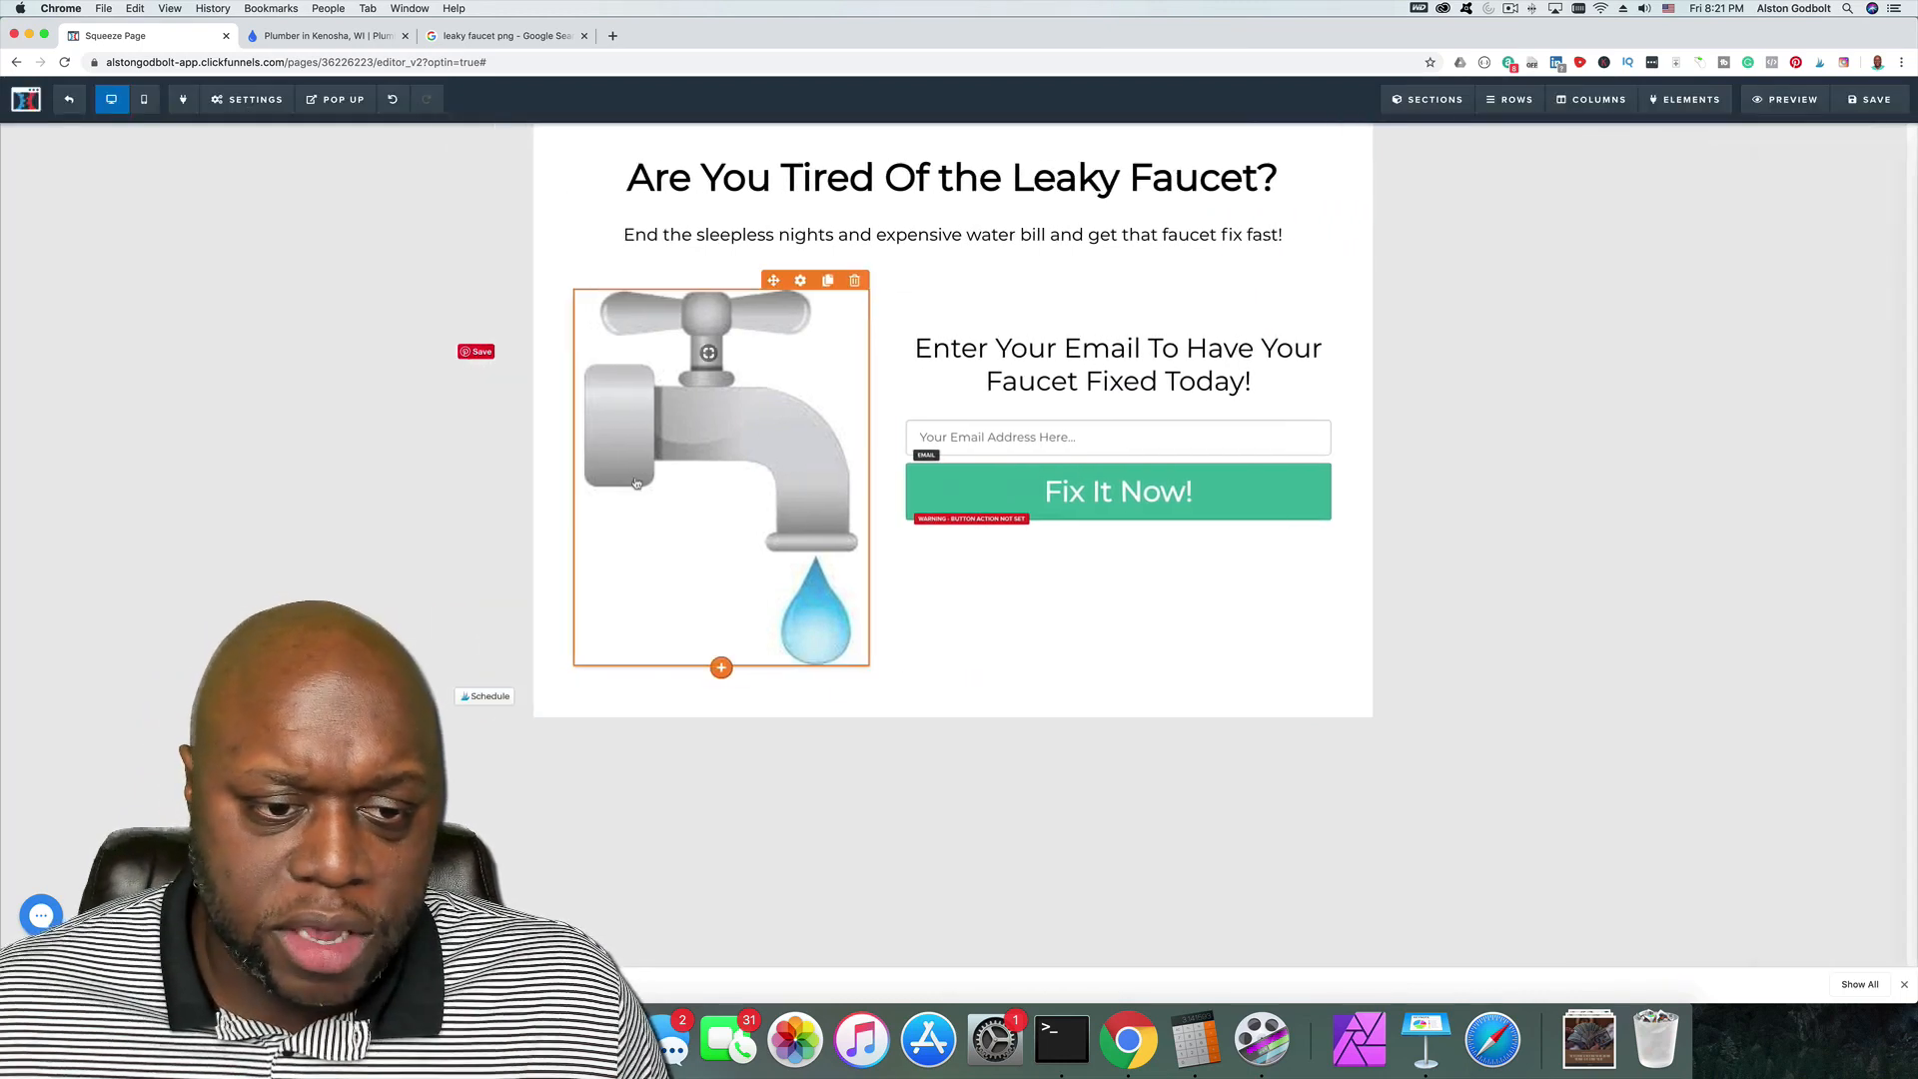
Step: Reduce the faucet image's height to 450 px
left_click(699, 474)
left_click_drag(1788, 393, 1740, 408)
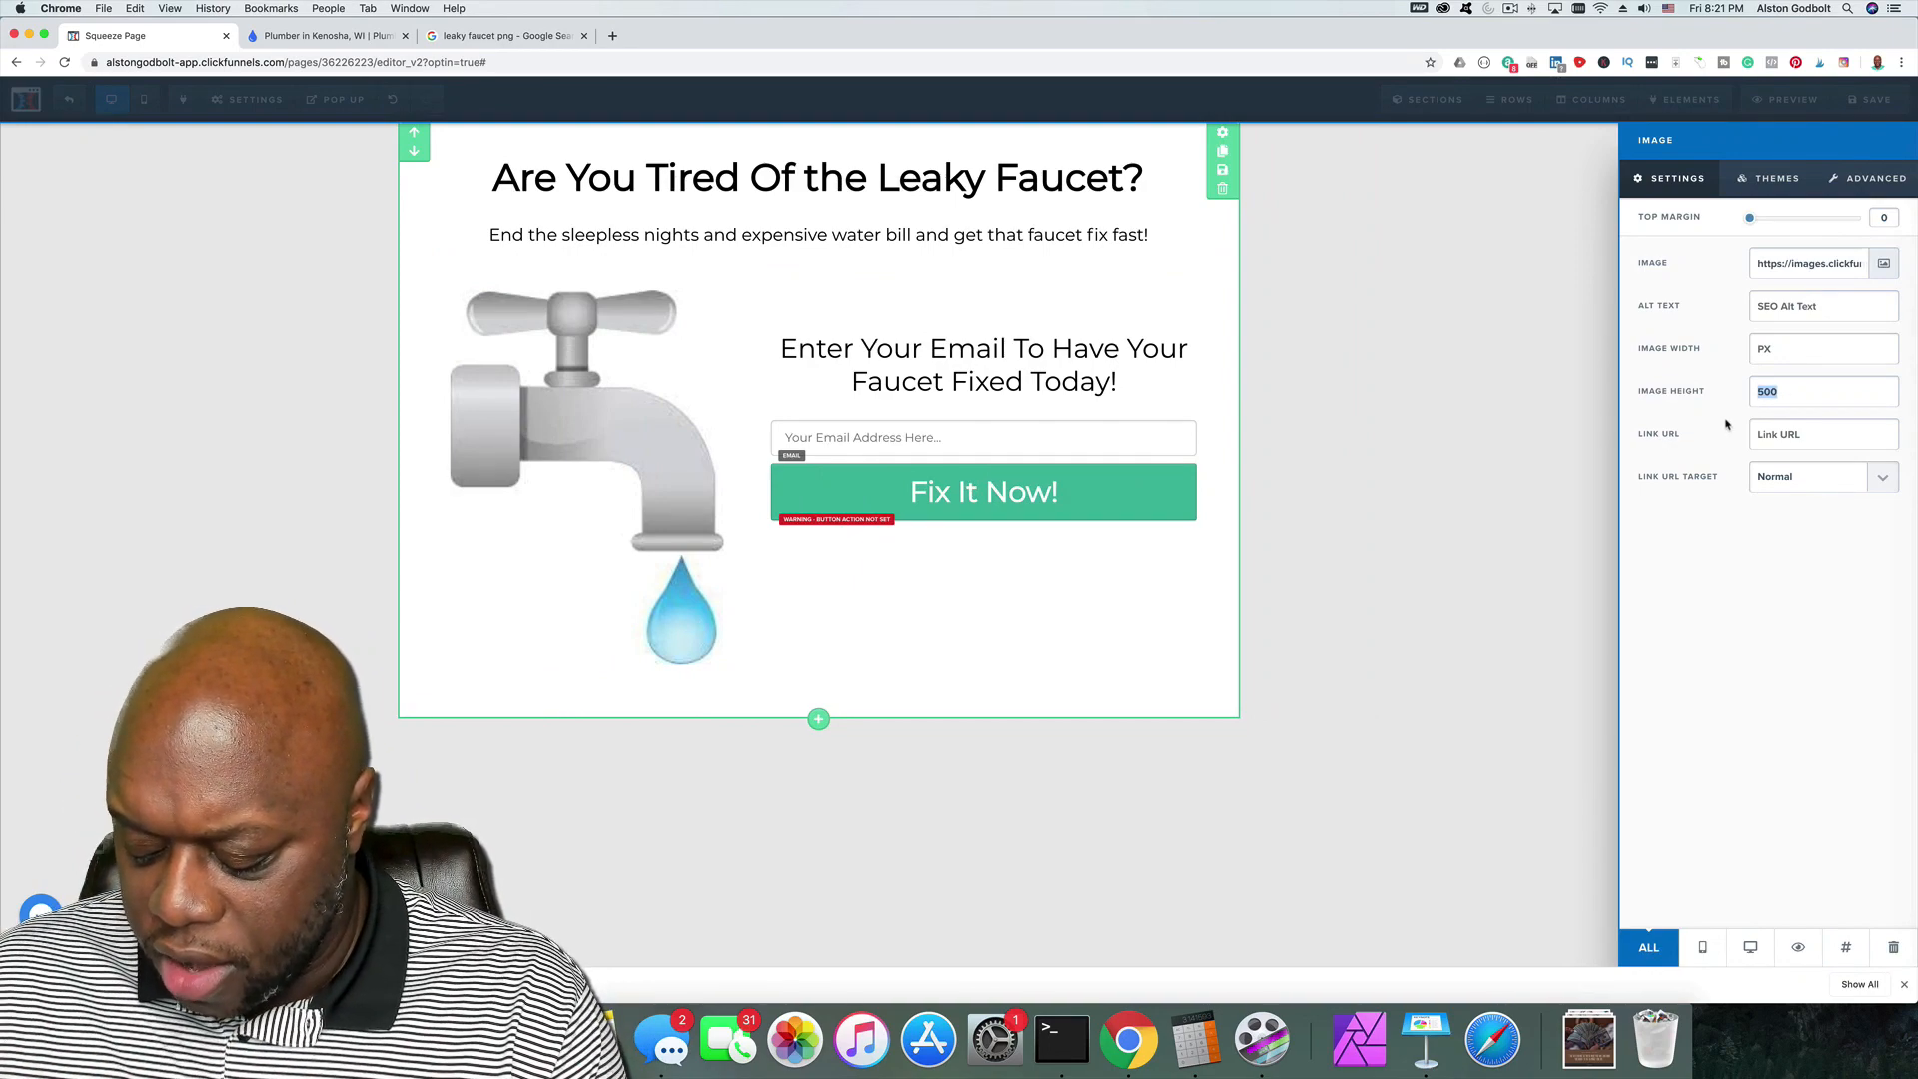
type("450")
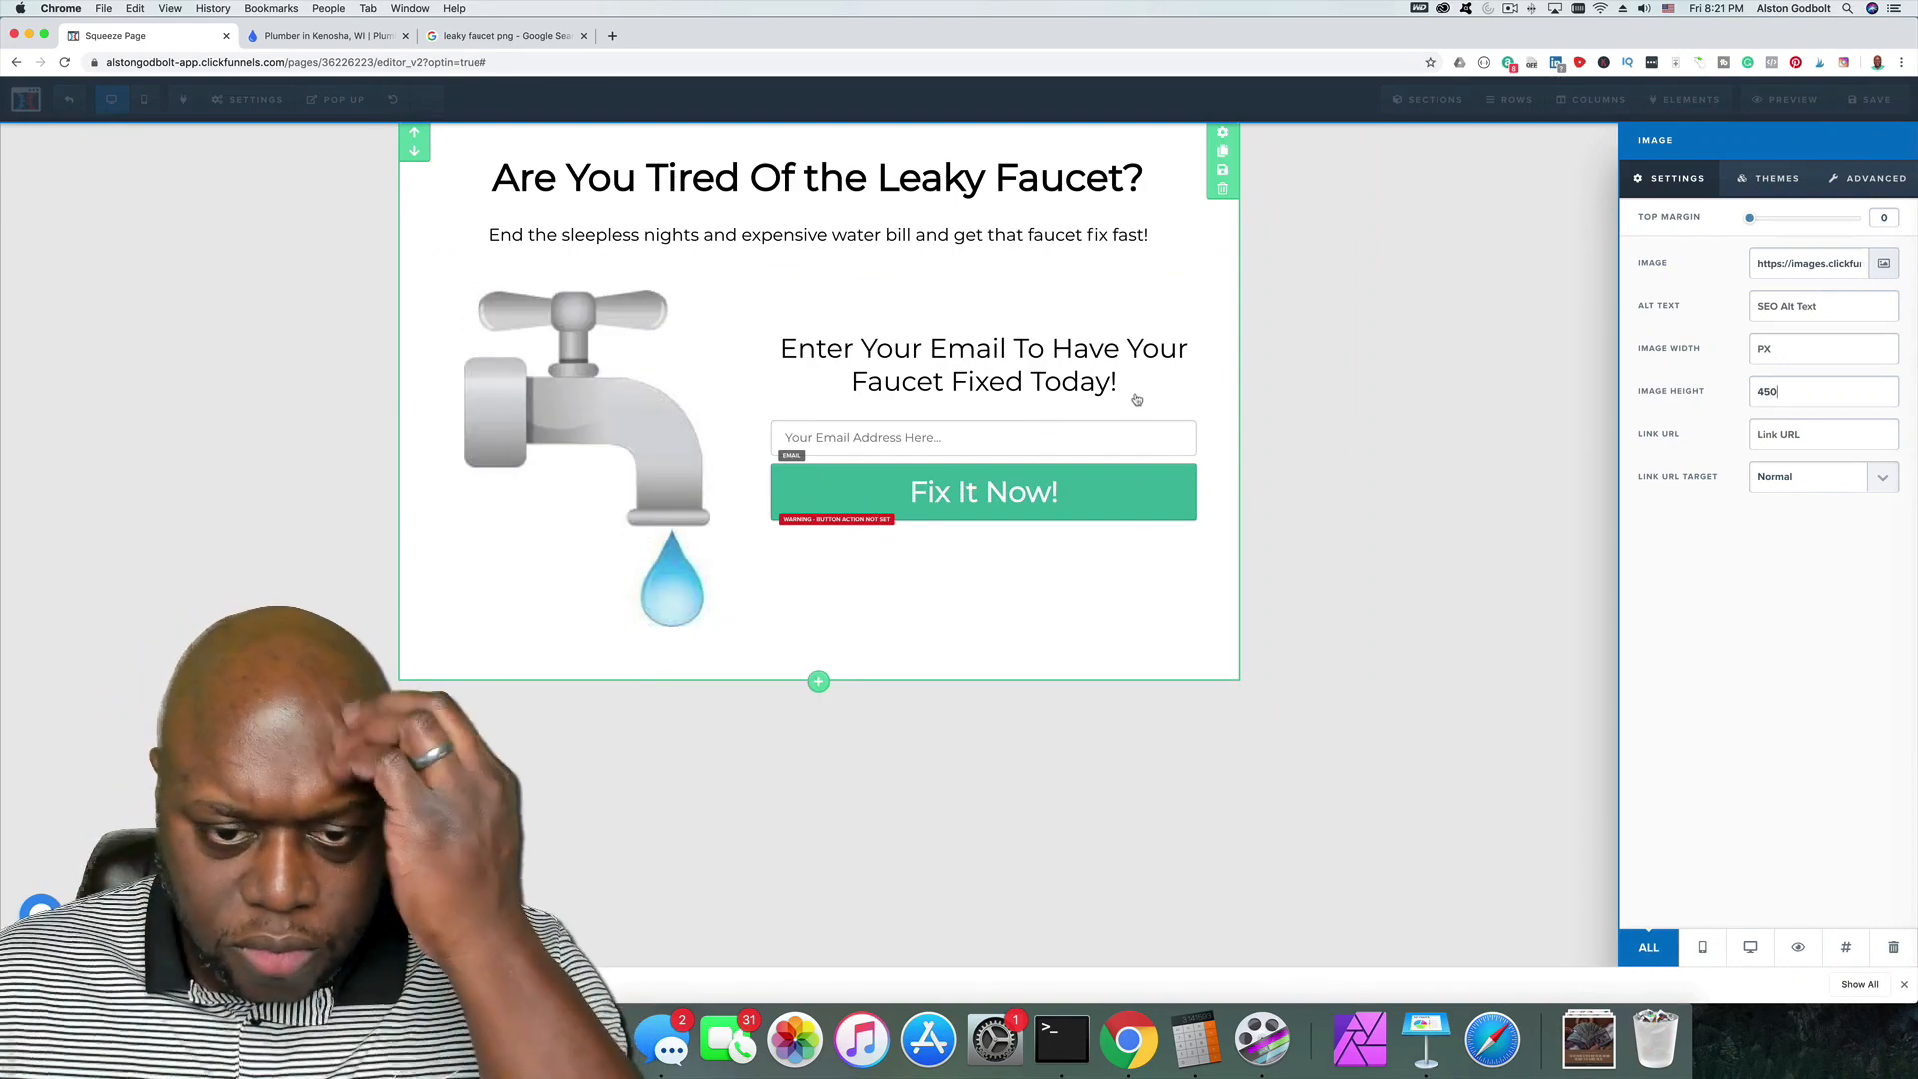
left_click(1138, 400)
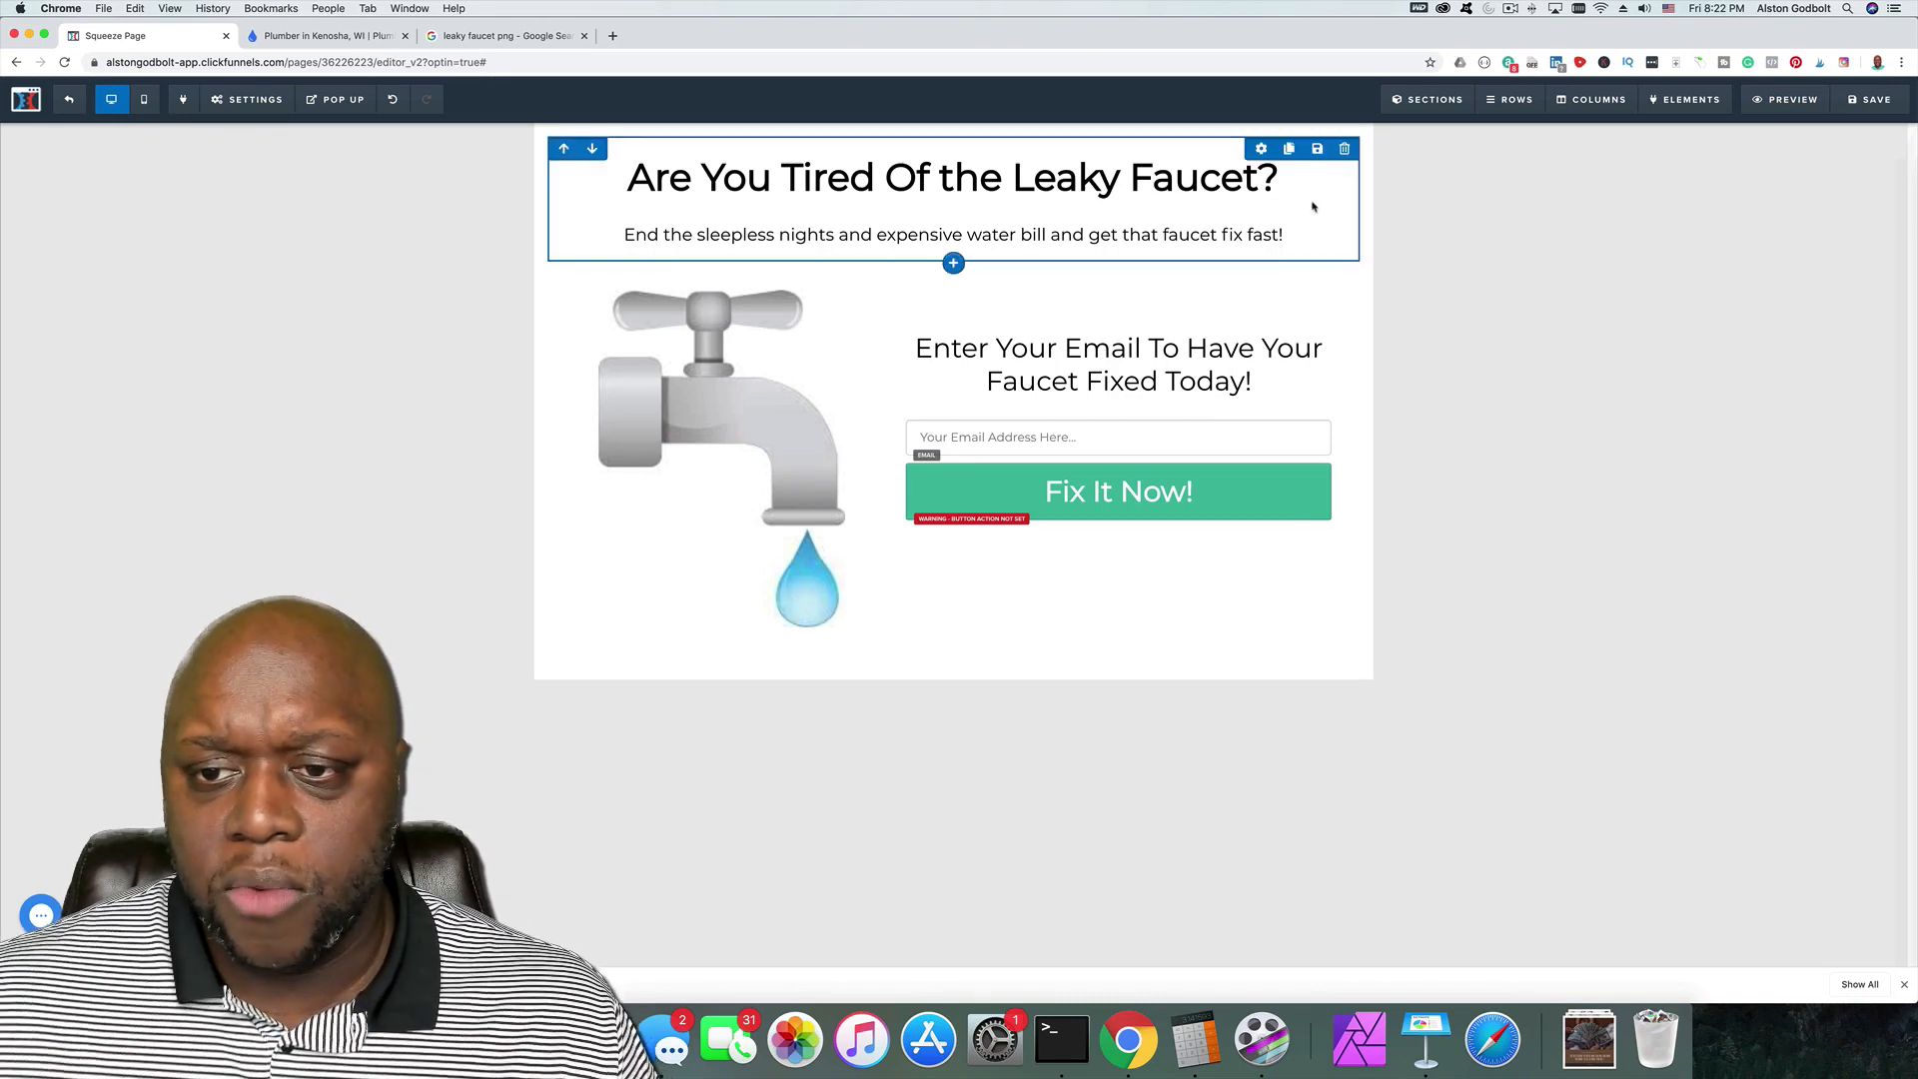
Step: Set the main section's top margin to 60 and give it a 40% Drop Shadow
left_click(1363, 140)
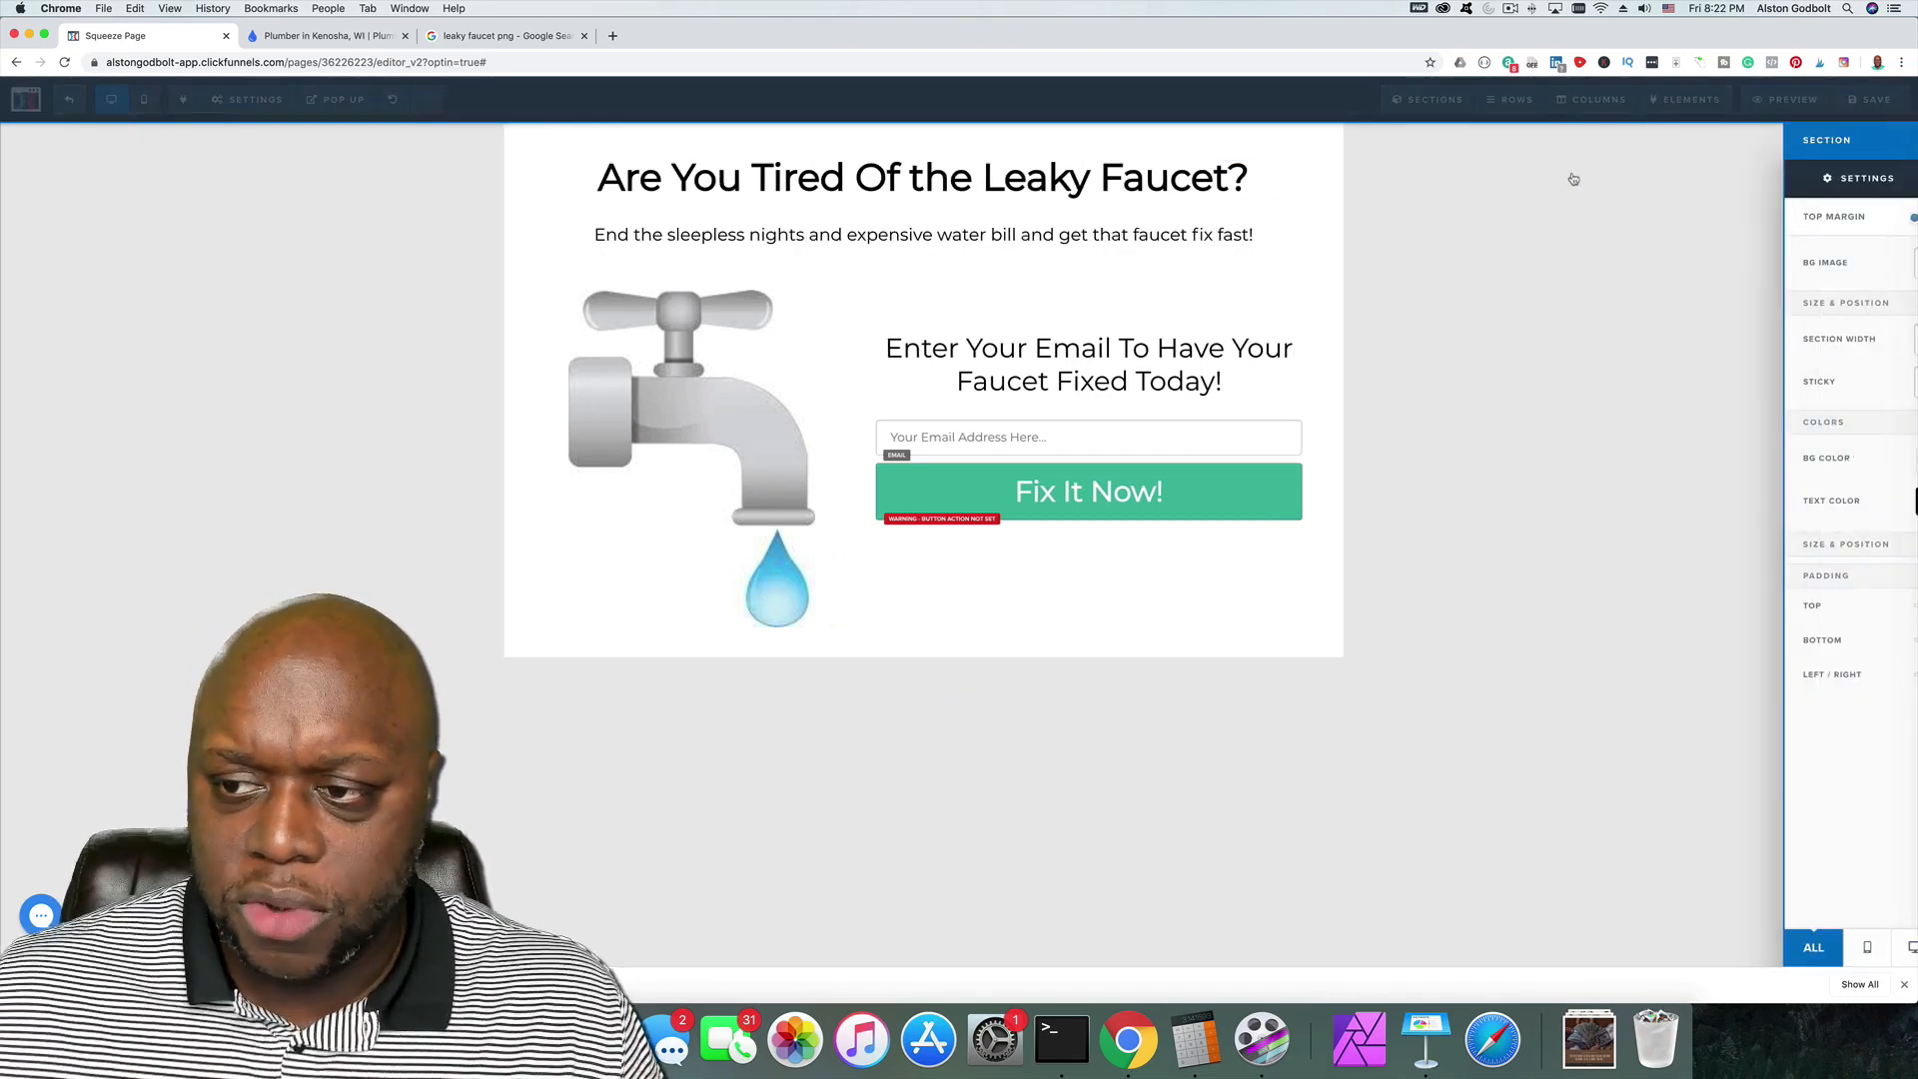
left_click_drag(1752, 224, 1824, 224)
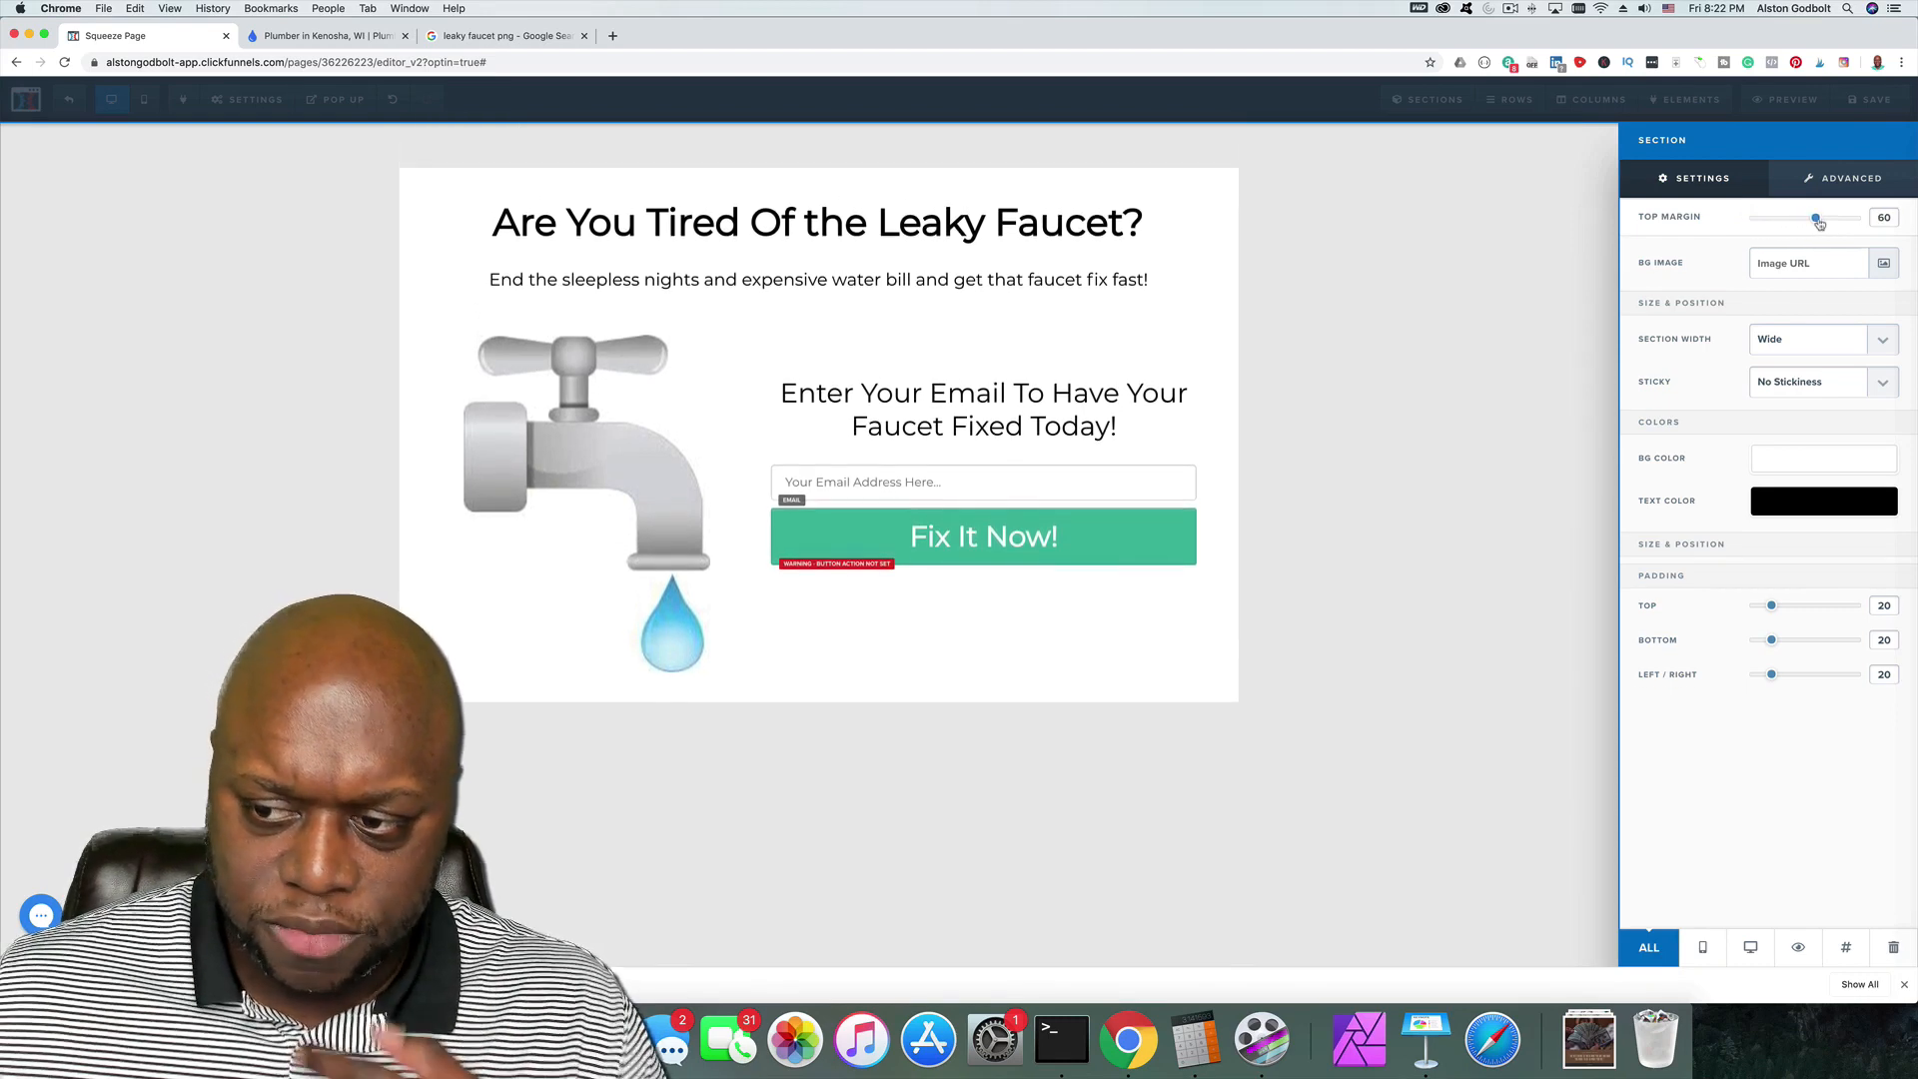
left_click(1853, 178)
left_click(1884, 412)
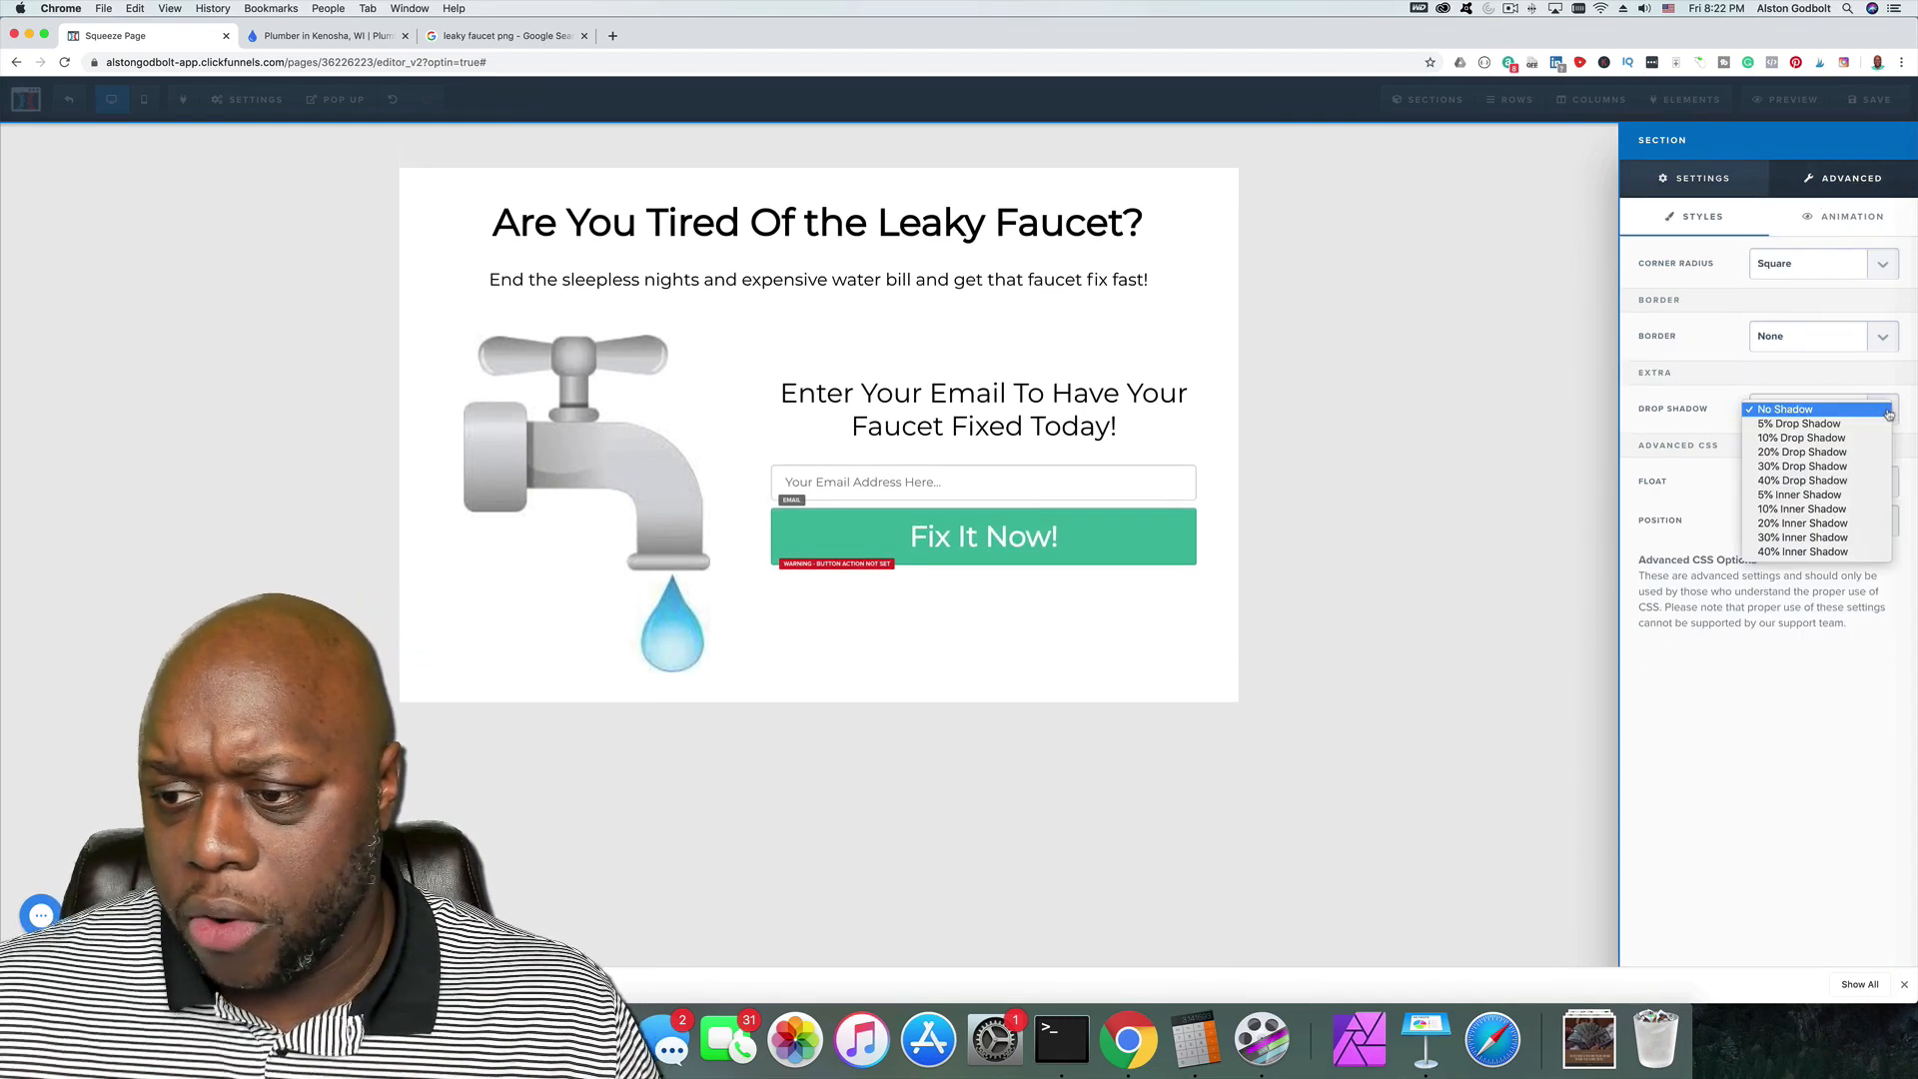
left_click(1880, 482)
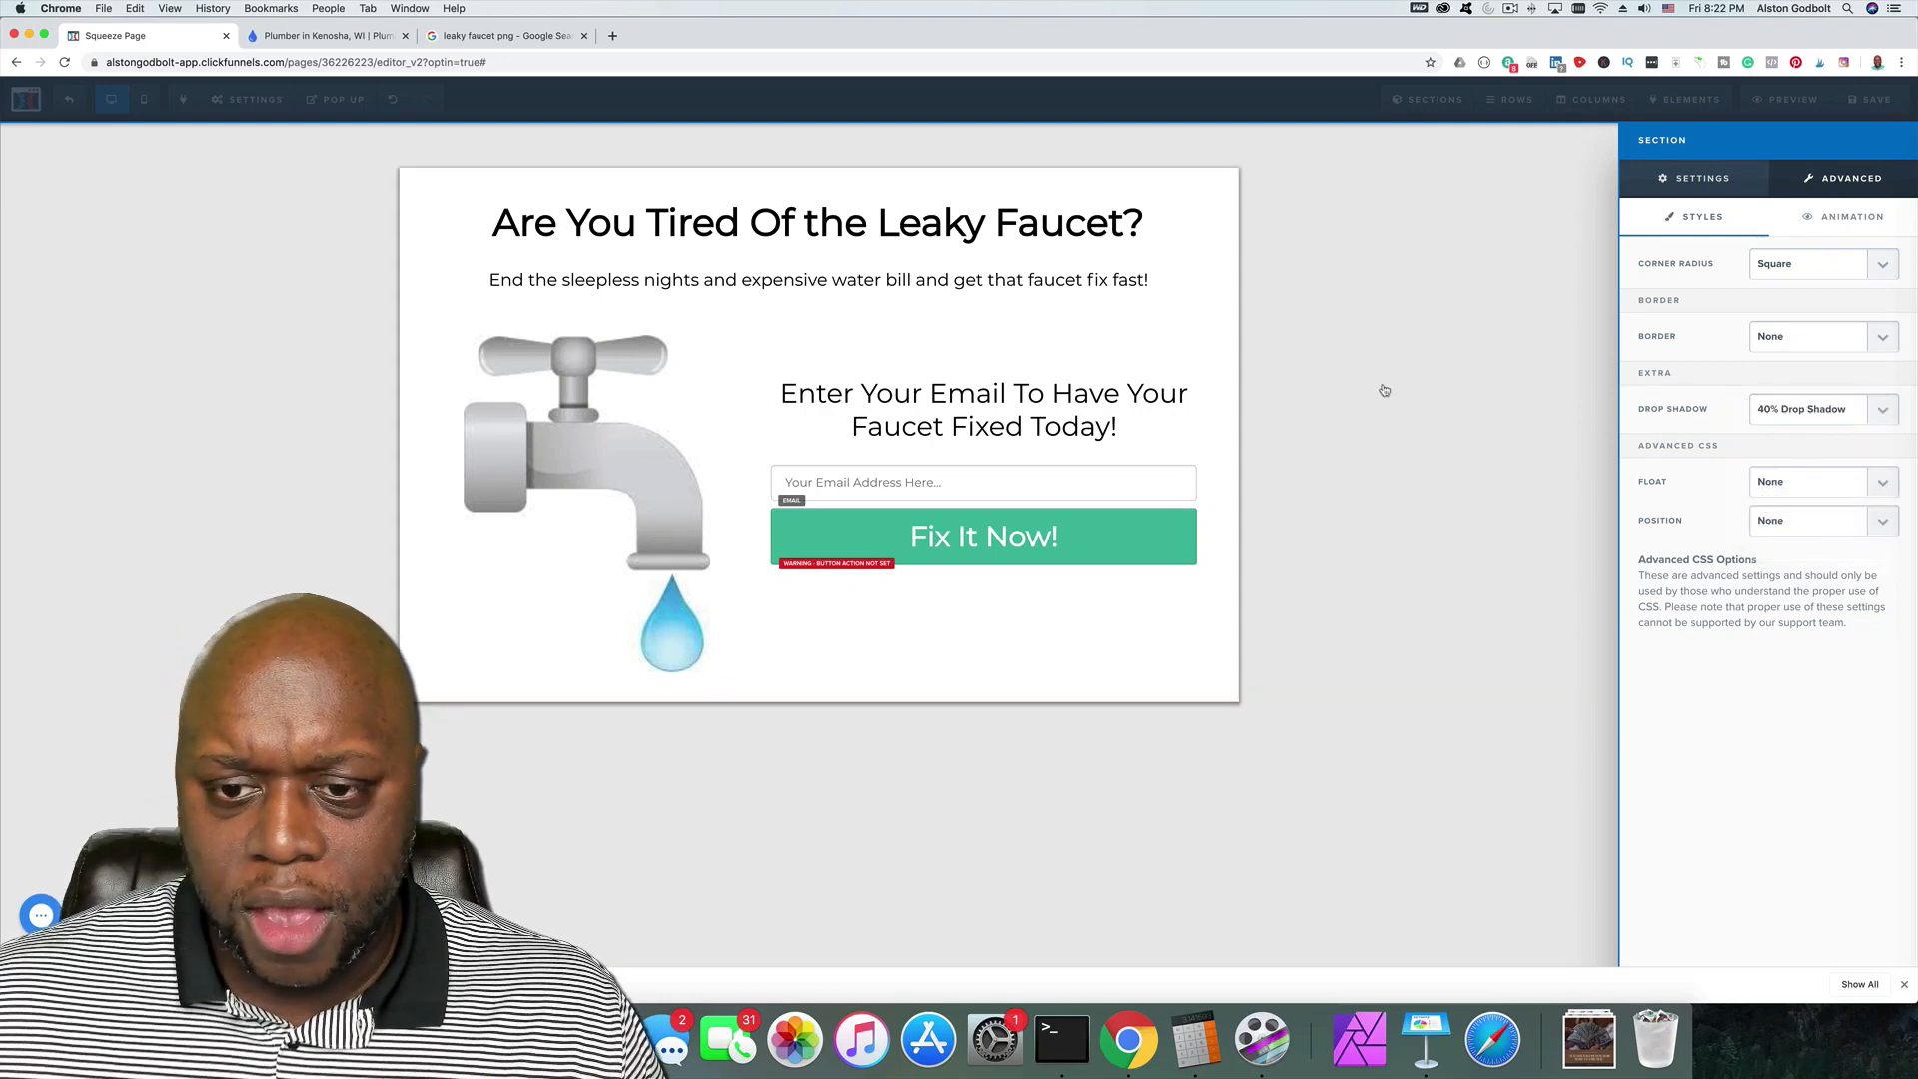
left_click(1382, 389)
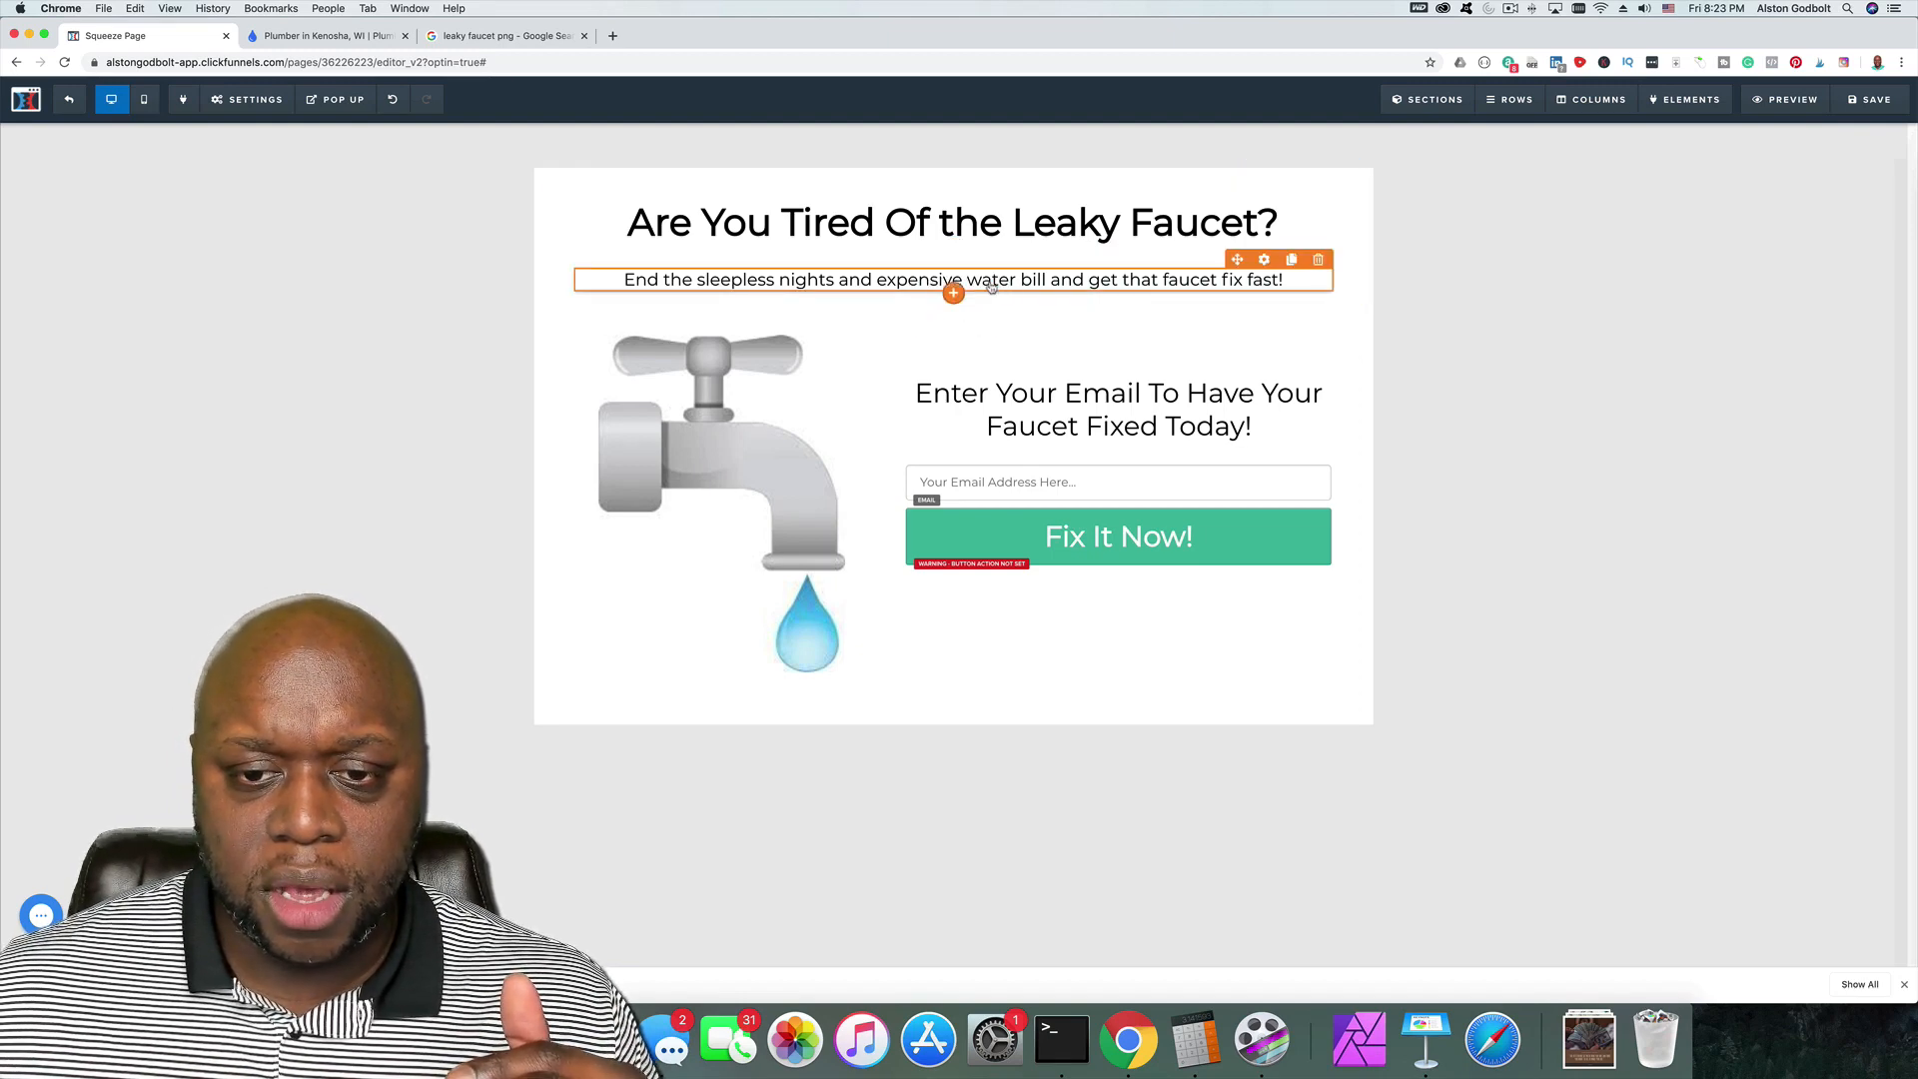
Step: Add a sub-headline above the email field reading "Enter Your email Address to get 10% off coupon mailed to you"
left_click(1119, 445)
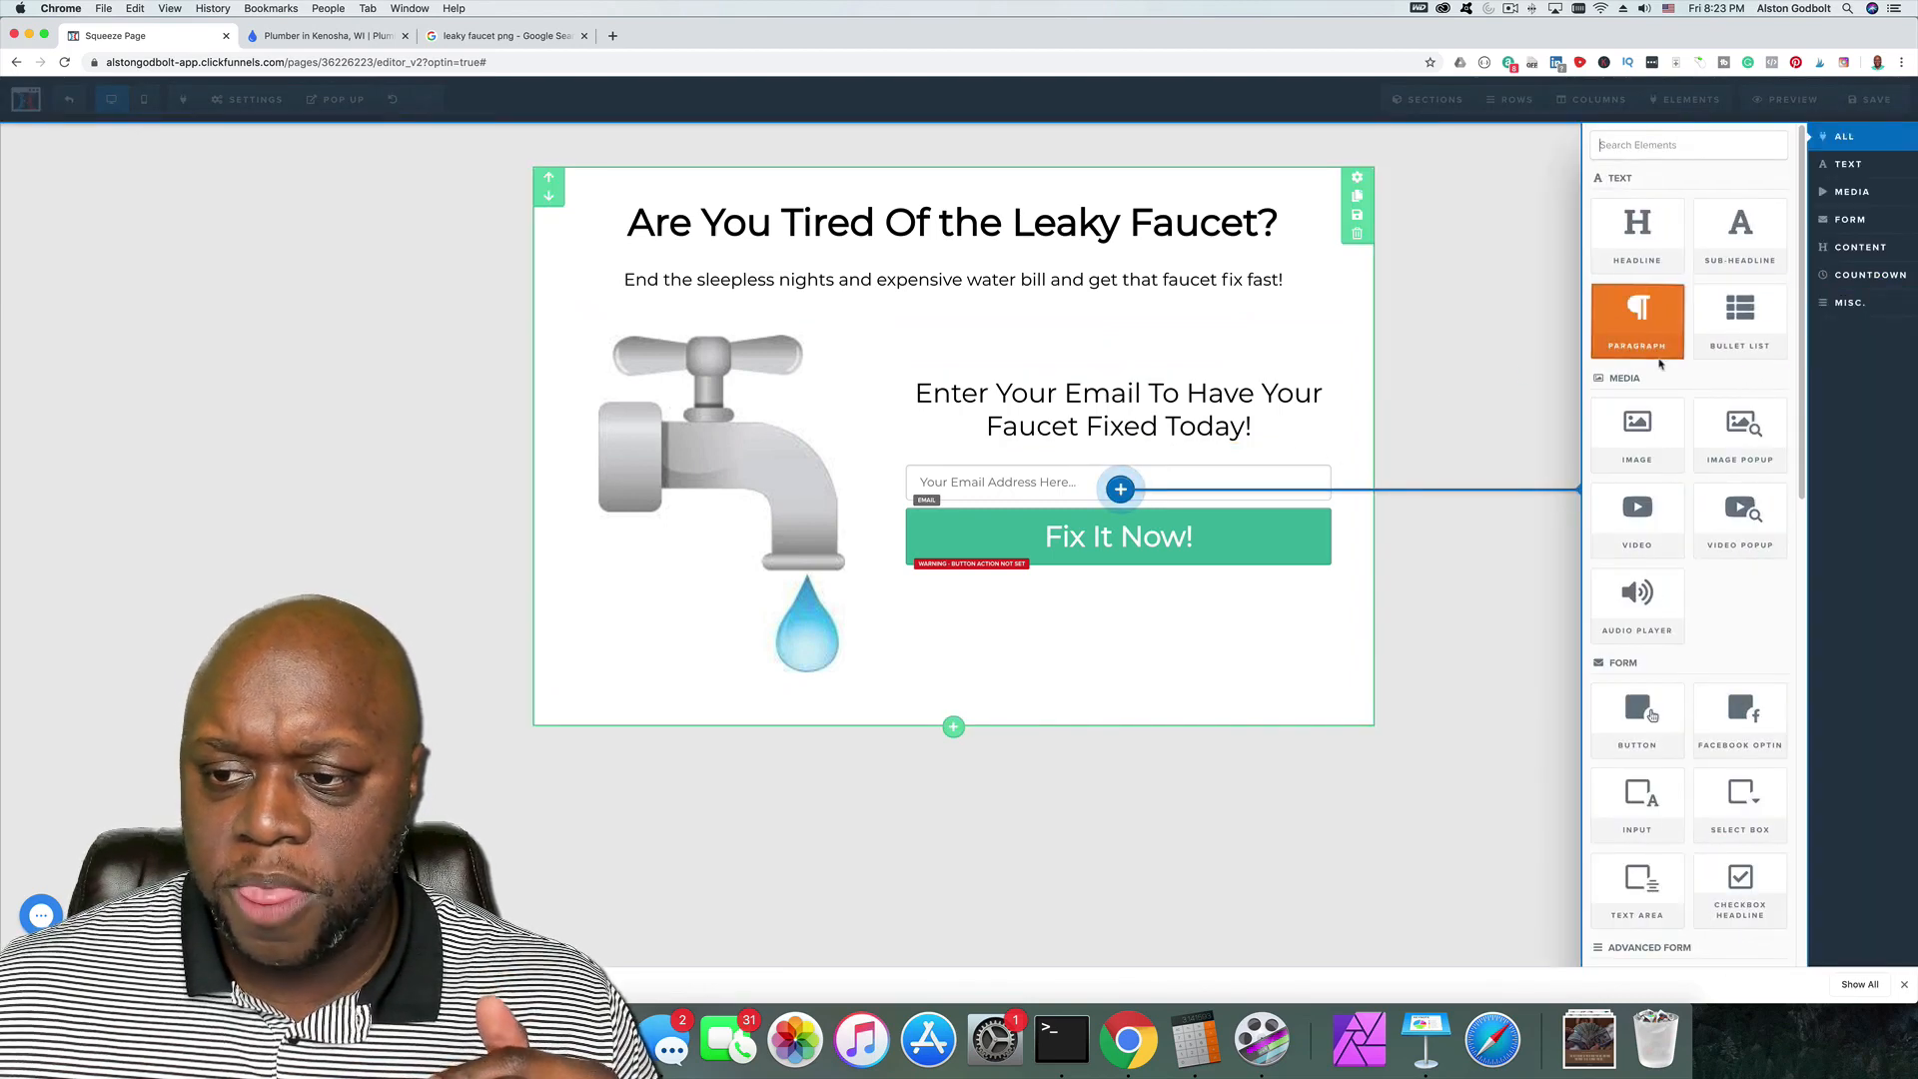
left_click(1739, 231)
left_click(1159, 463)
key("super+a")
type("Enter You")
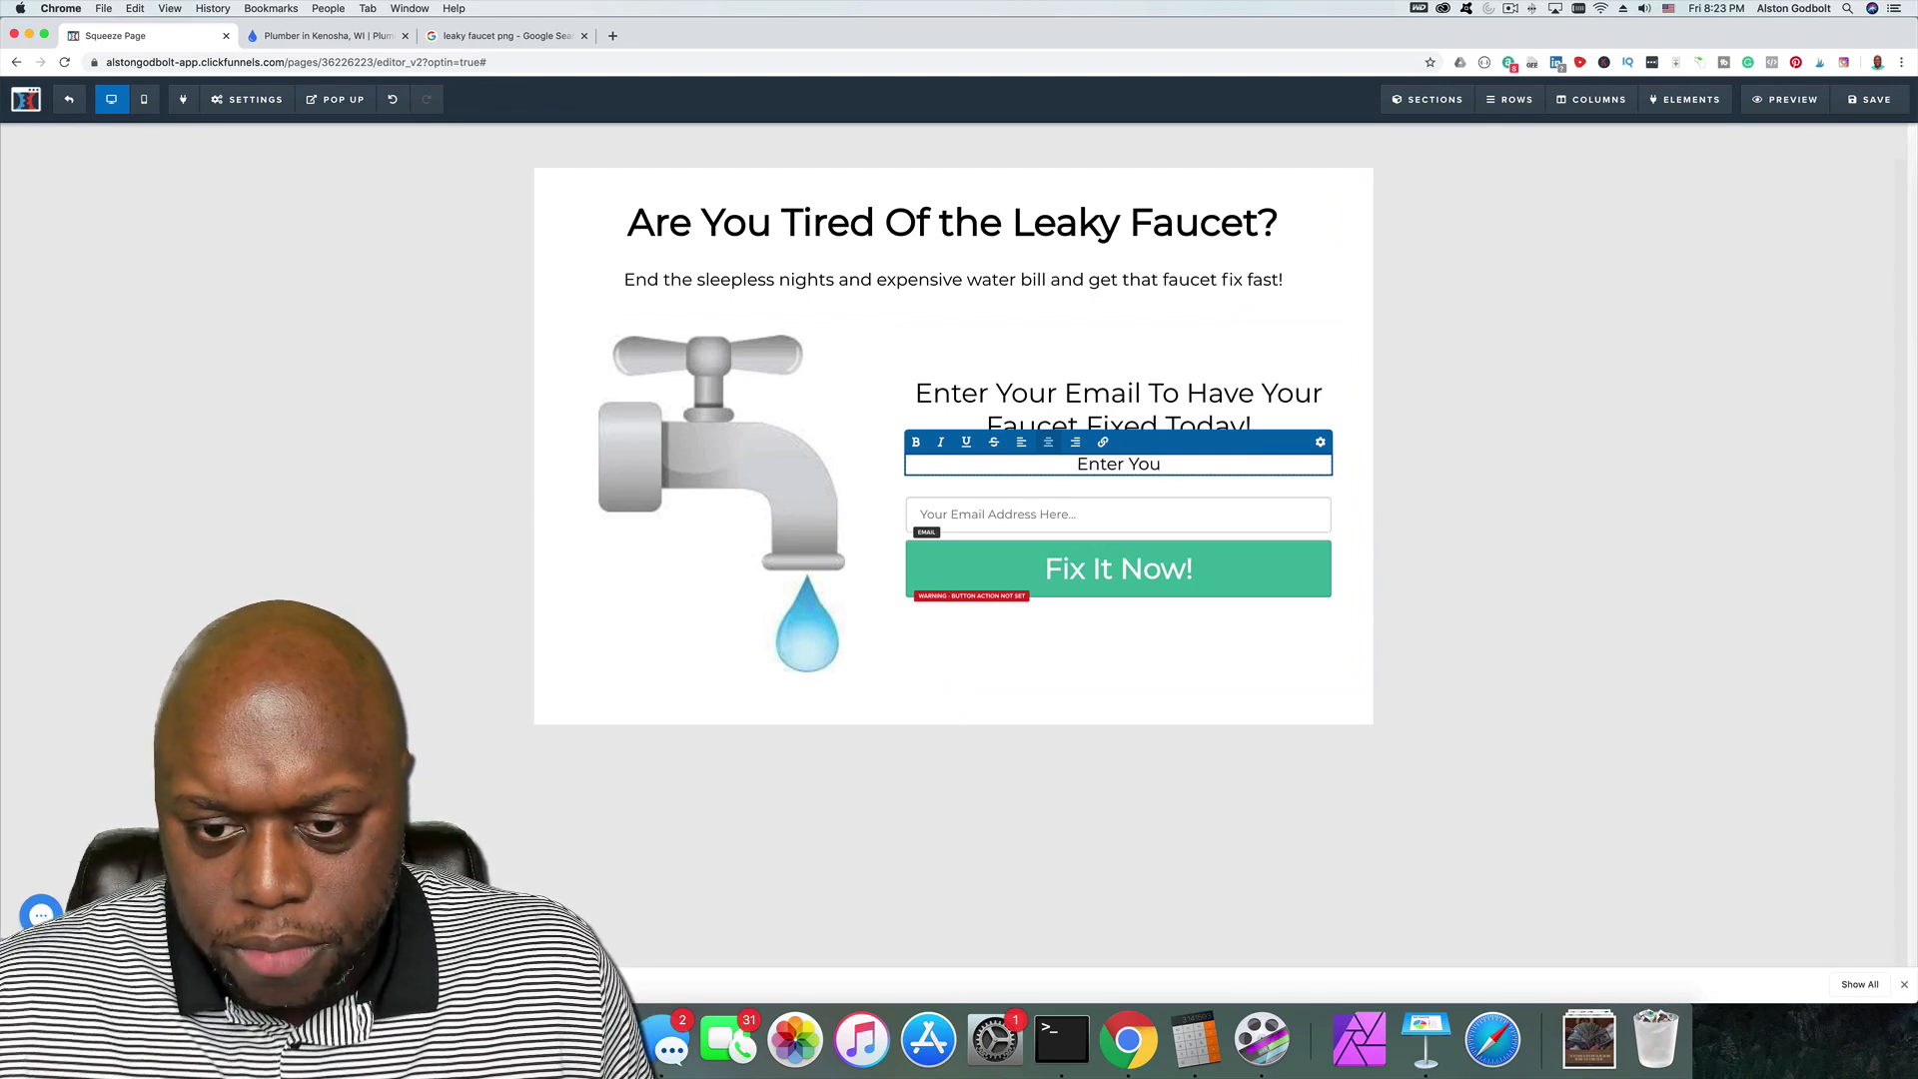
type("r email Address to get 10%")
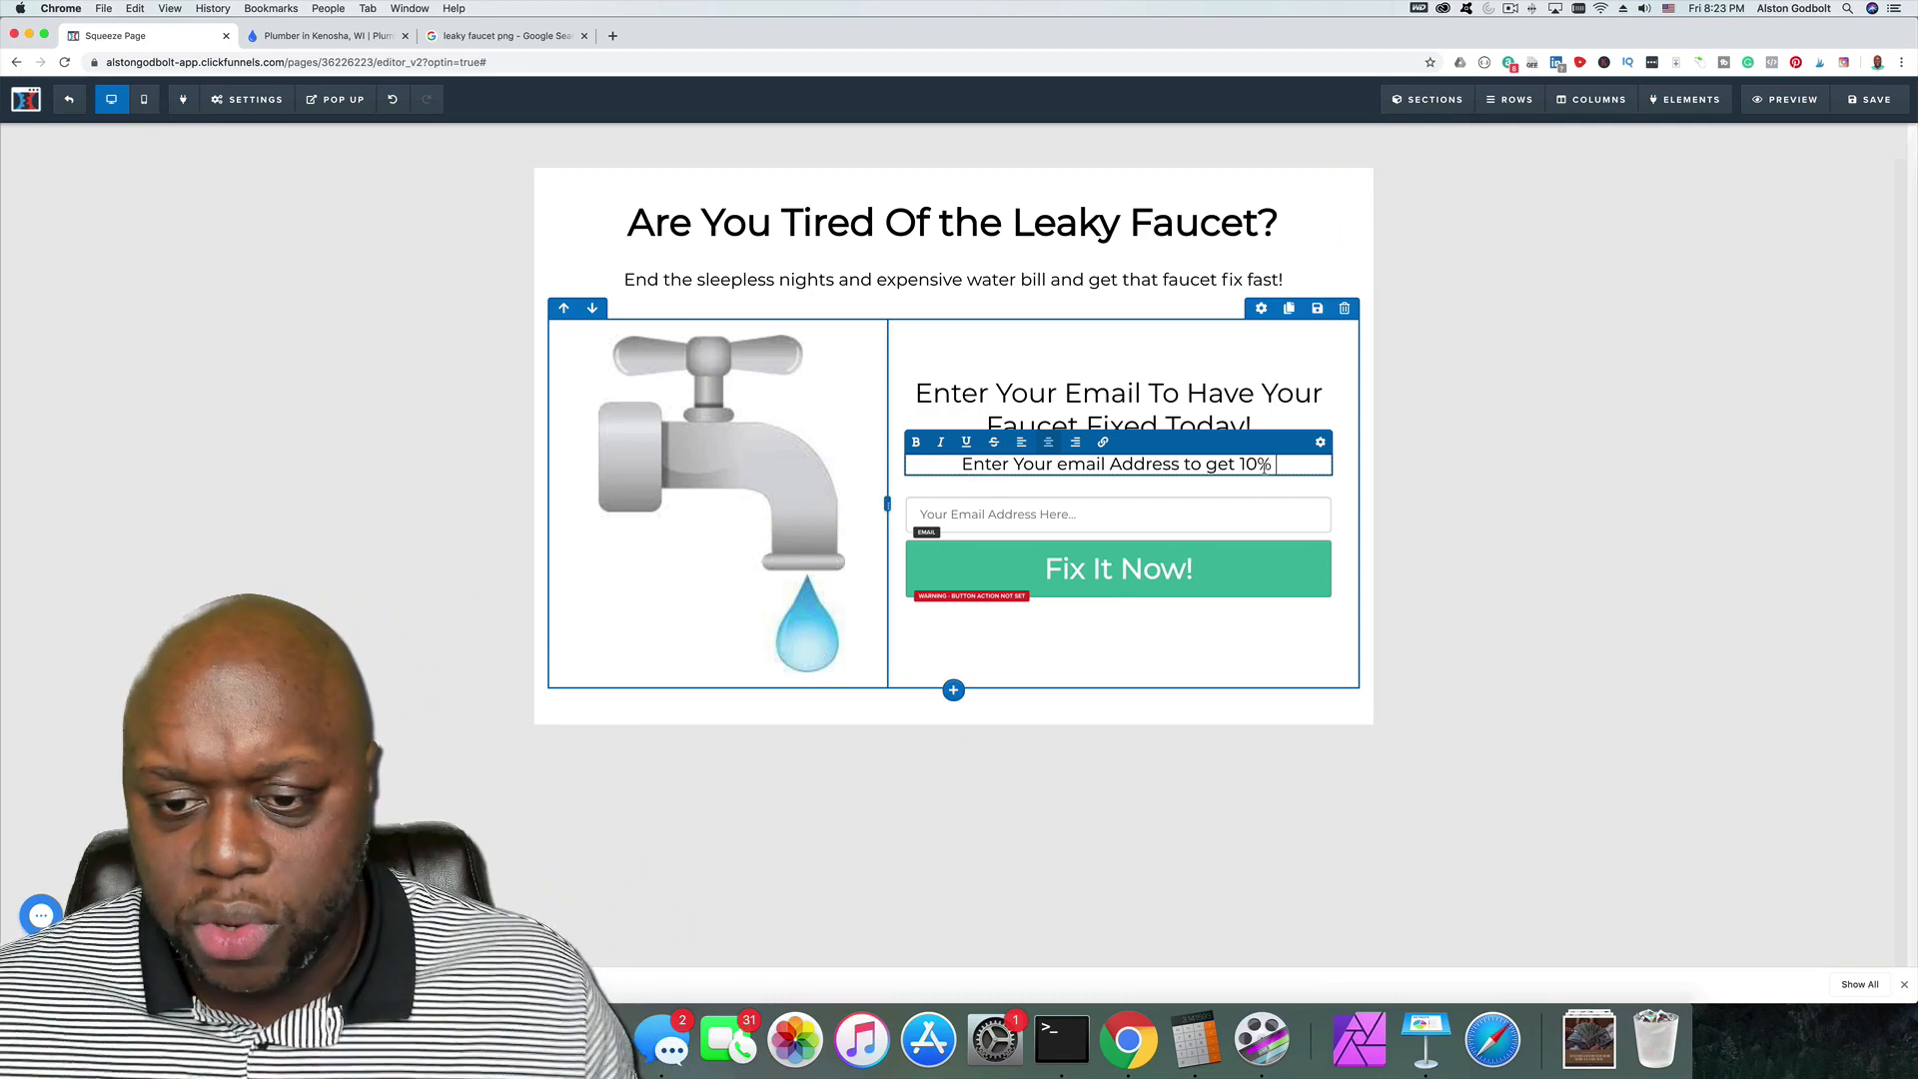
type("off")
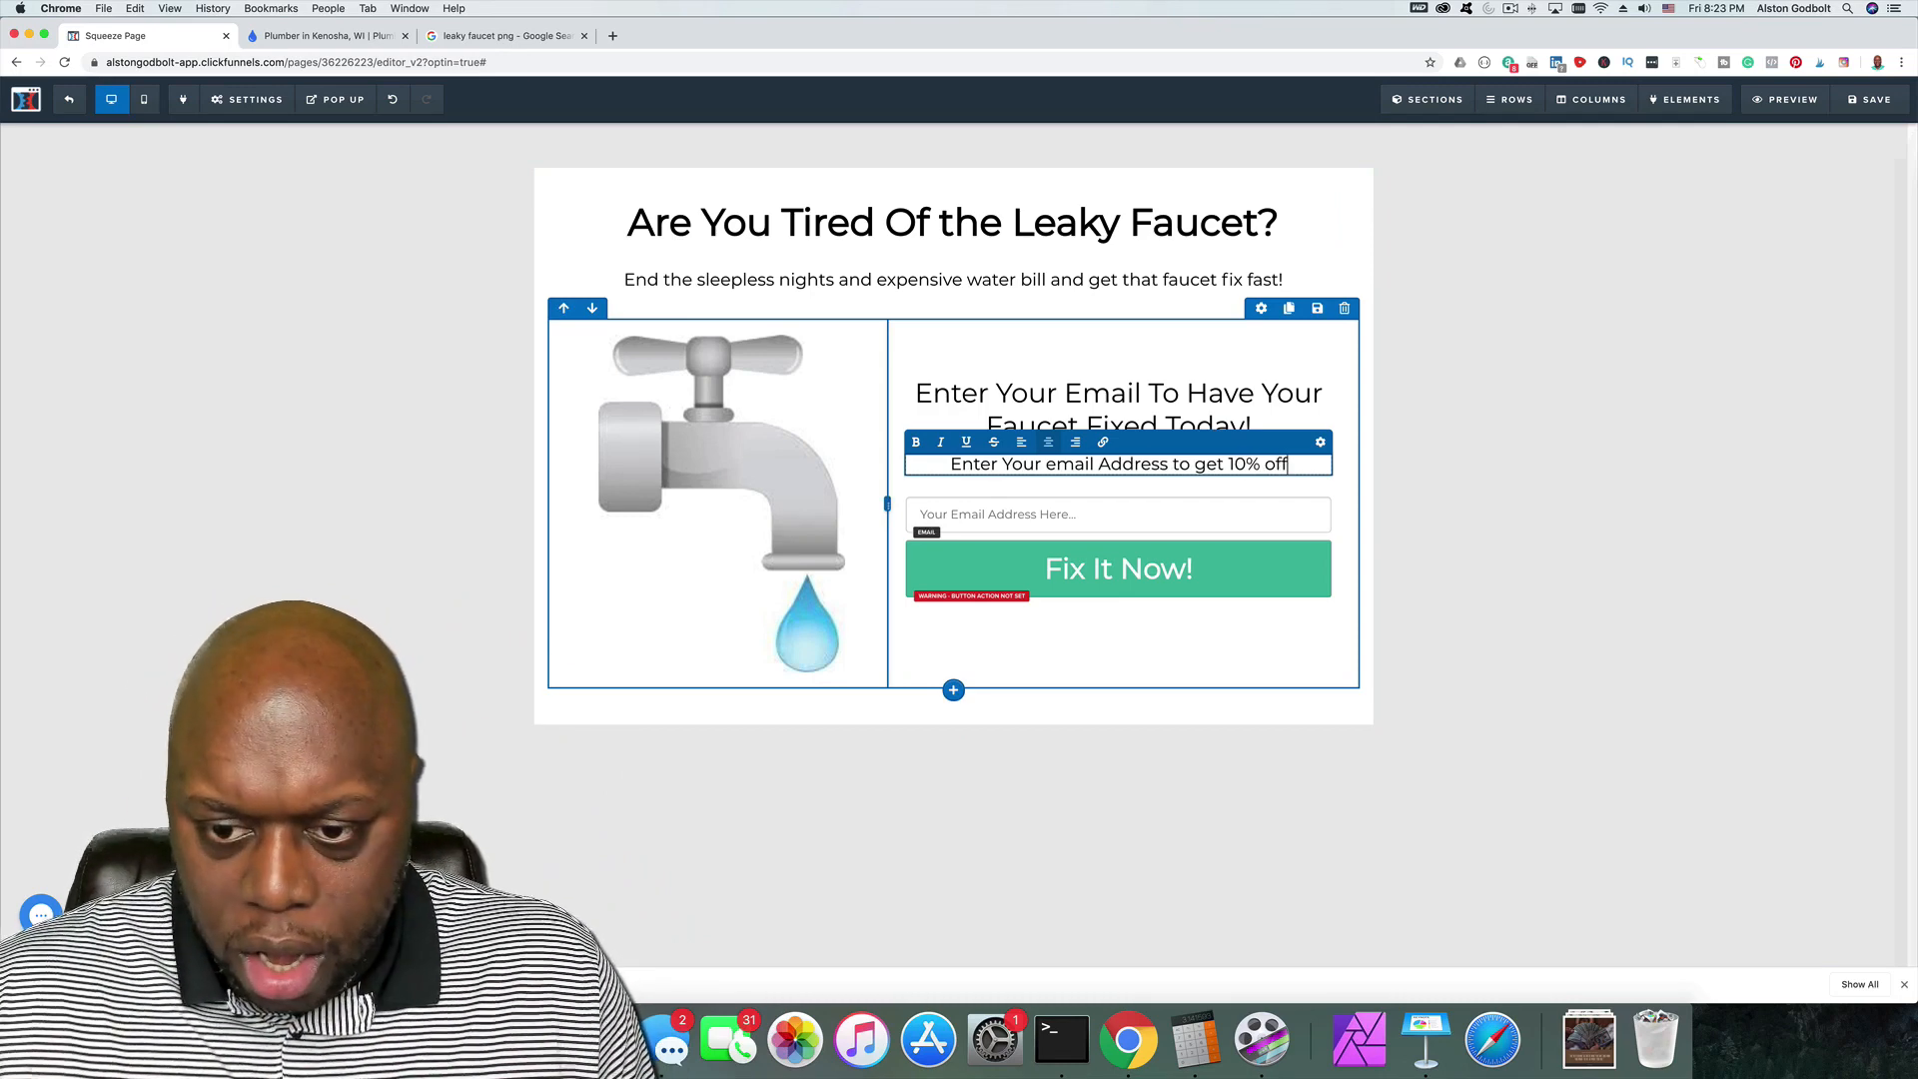
type(" coupon")
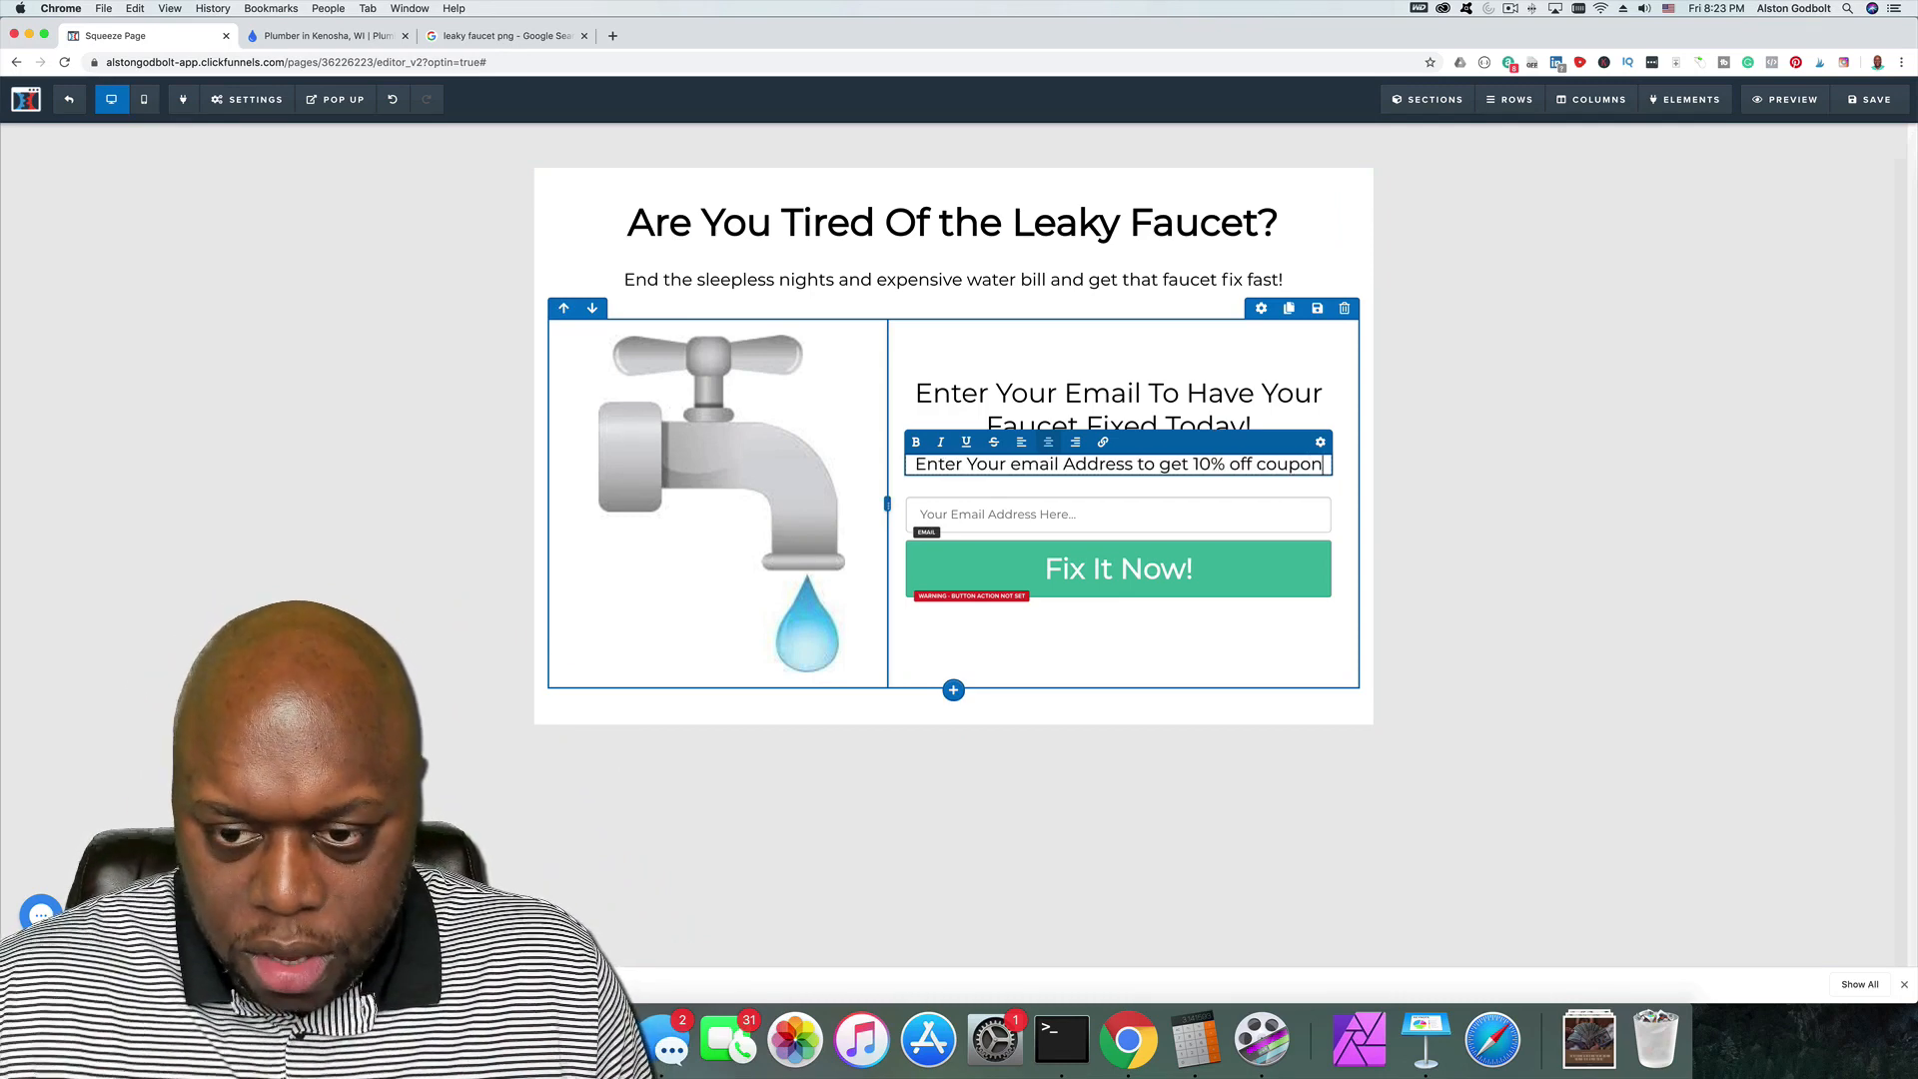
type(" mailed to you")
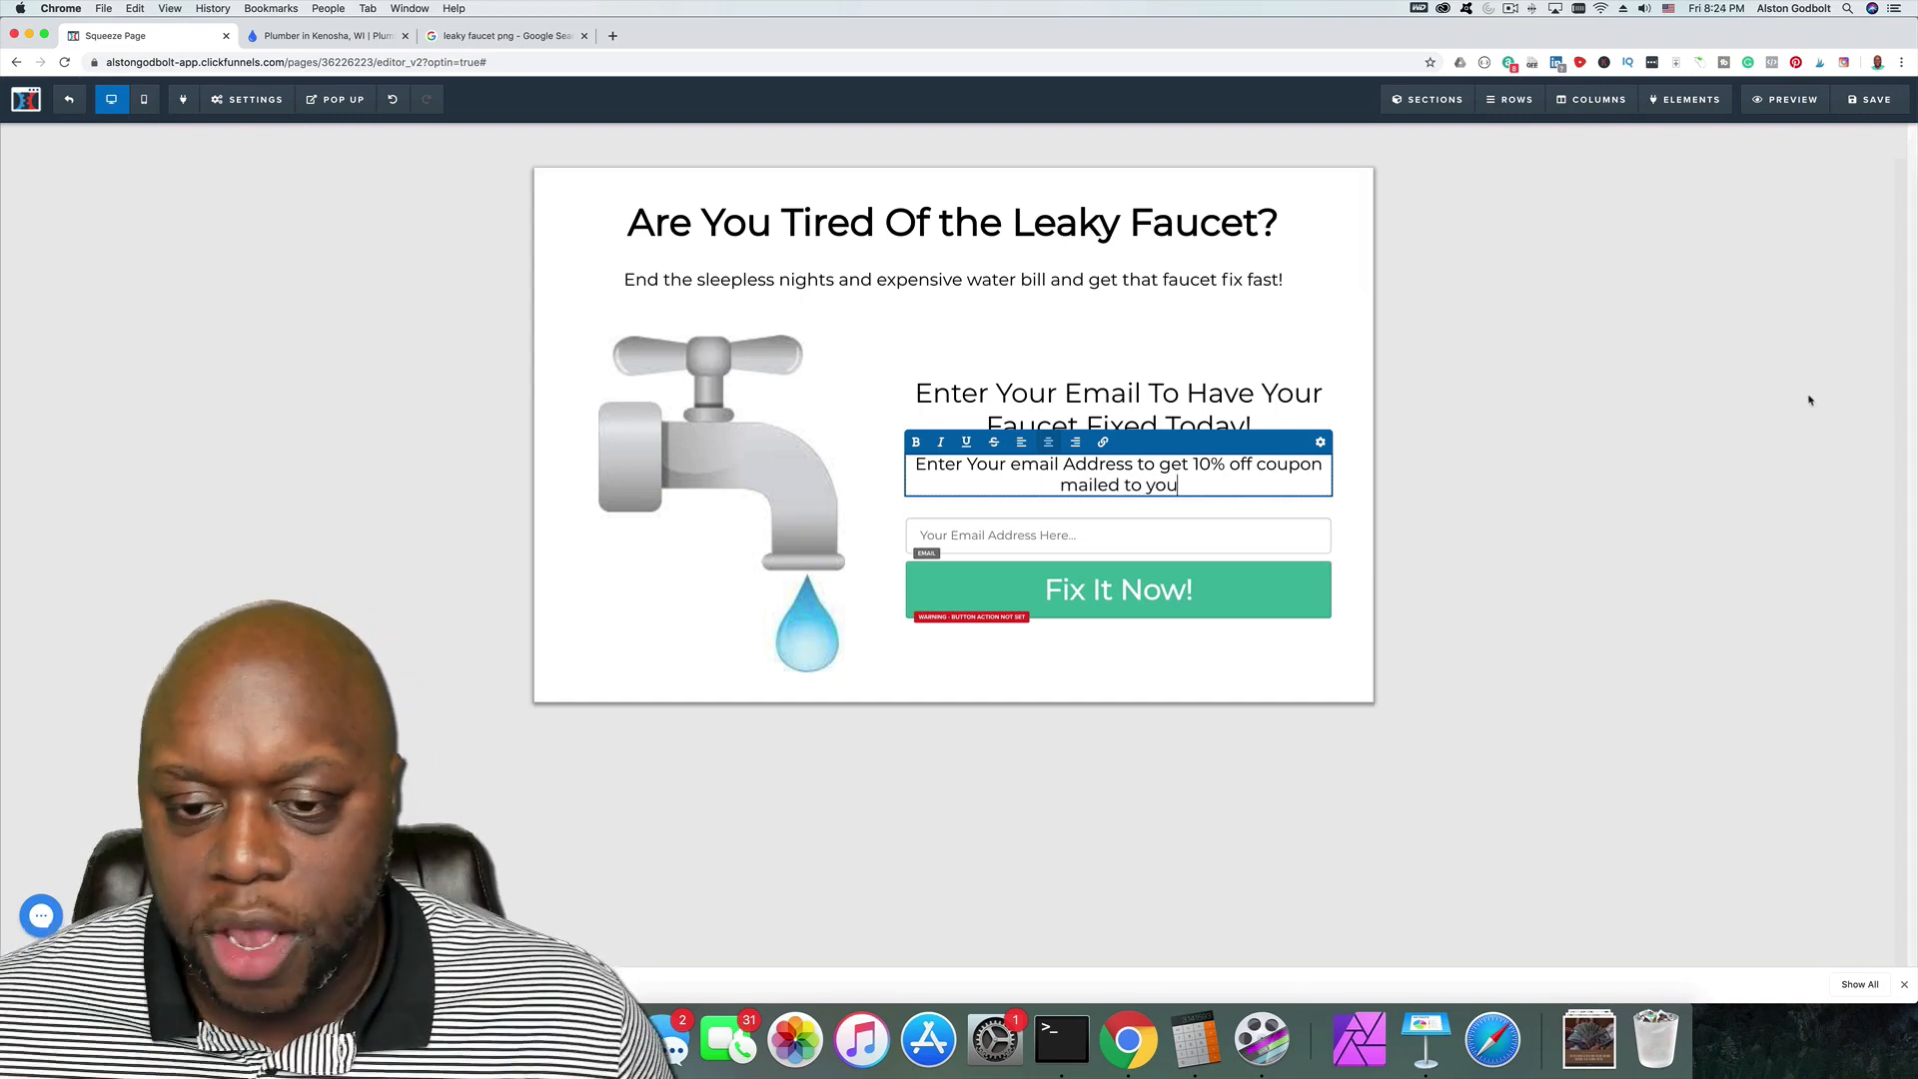
left_click(1375, 504)
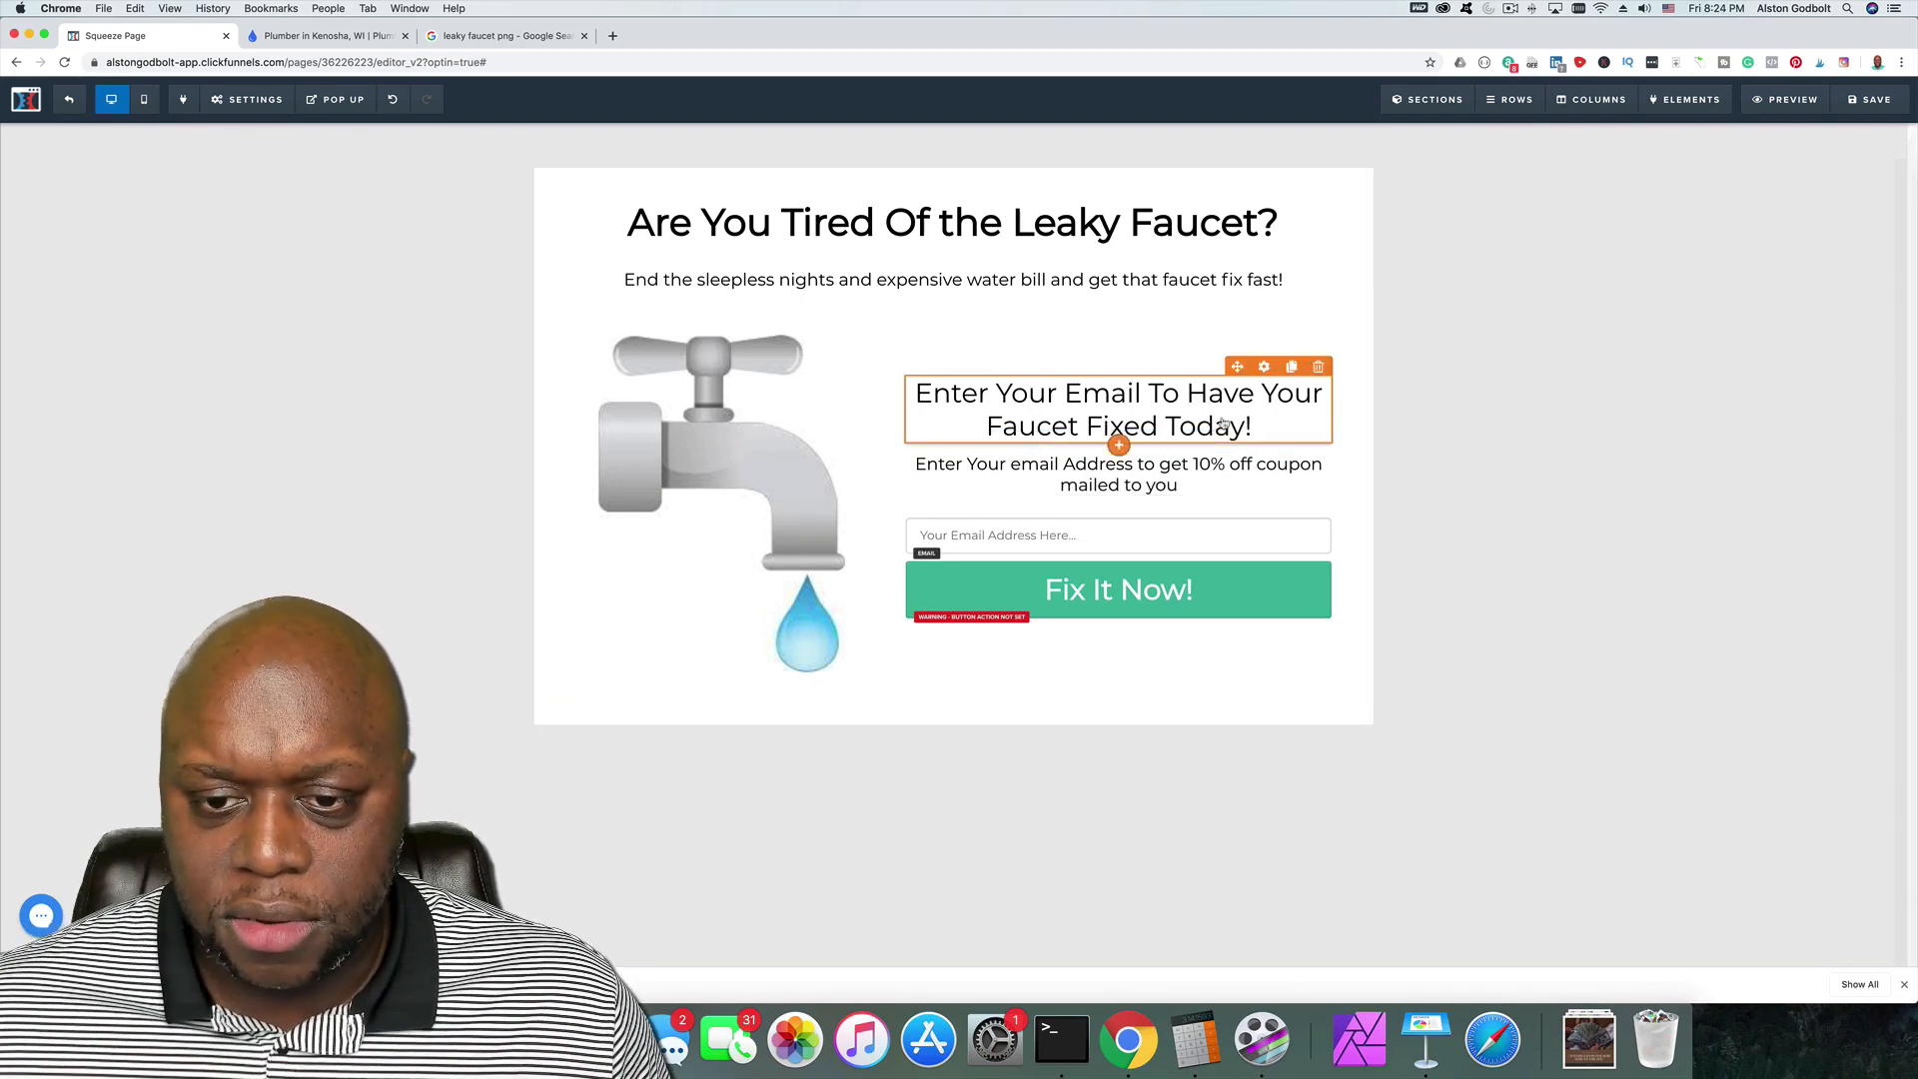
Step: Reduce the top margin of the "Enter Your Email To Have Your Faucet Fixed Today!" sub-headline to move the opt-in content up
left_click(1265, 369)
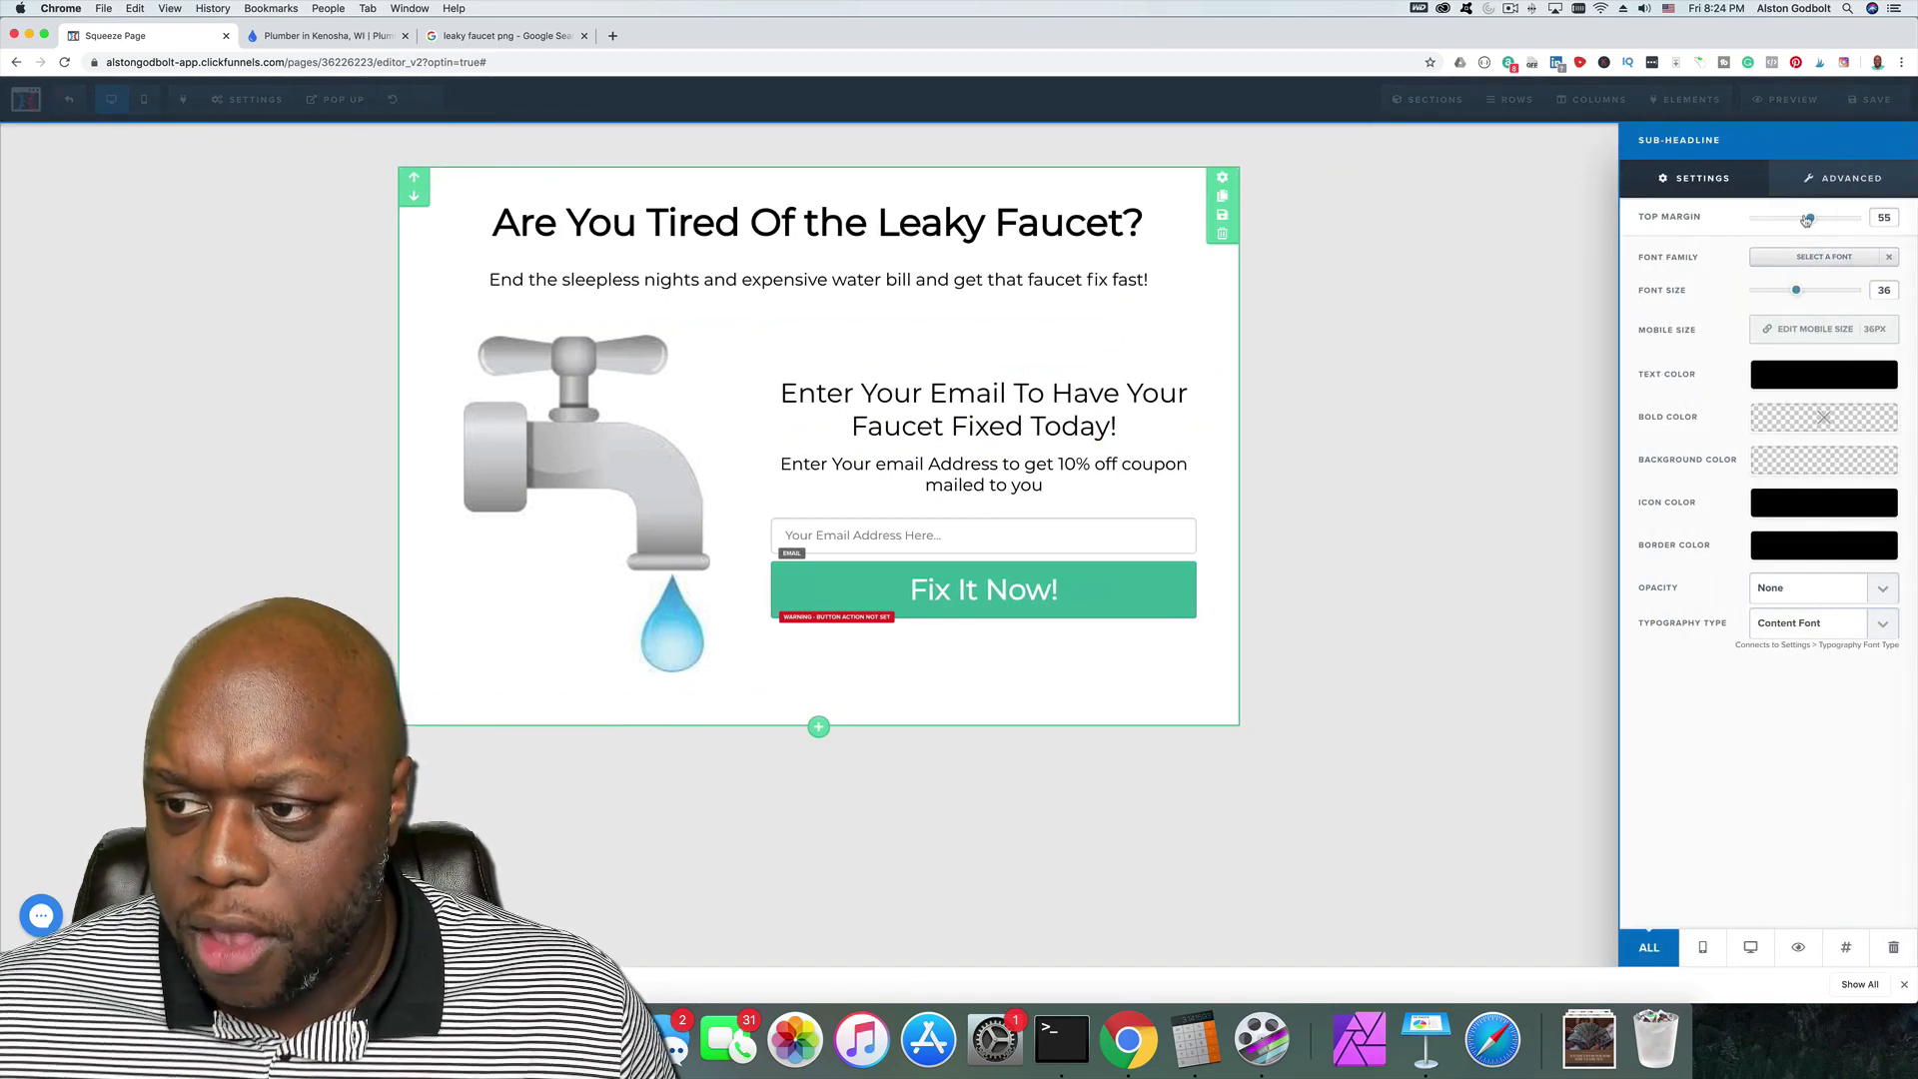
left_click_drag(1777, 227, 1775, 227)
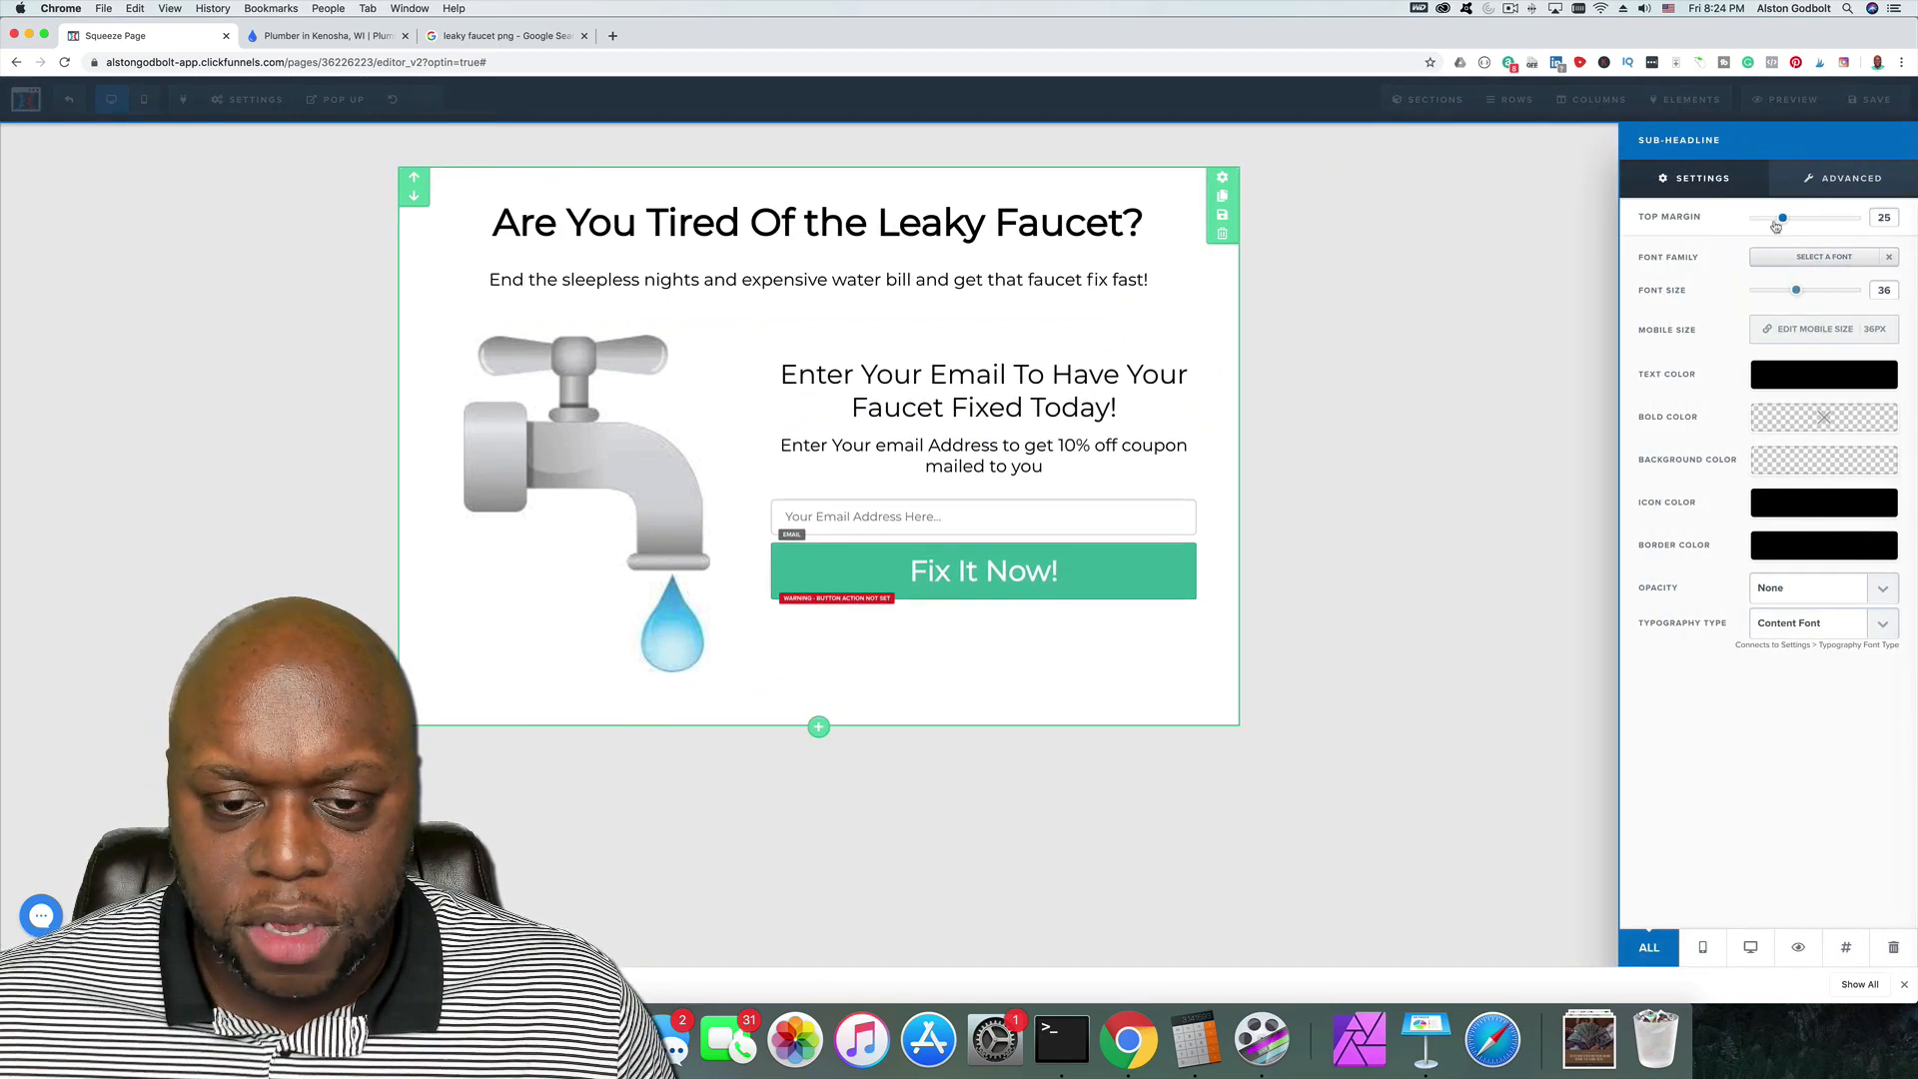
left_click(1417, 279)
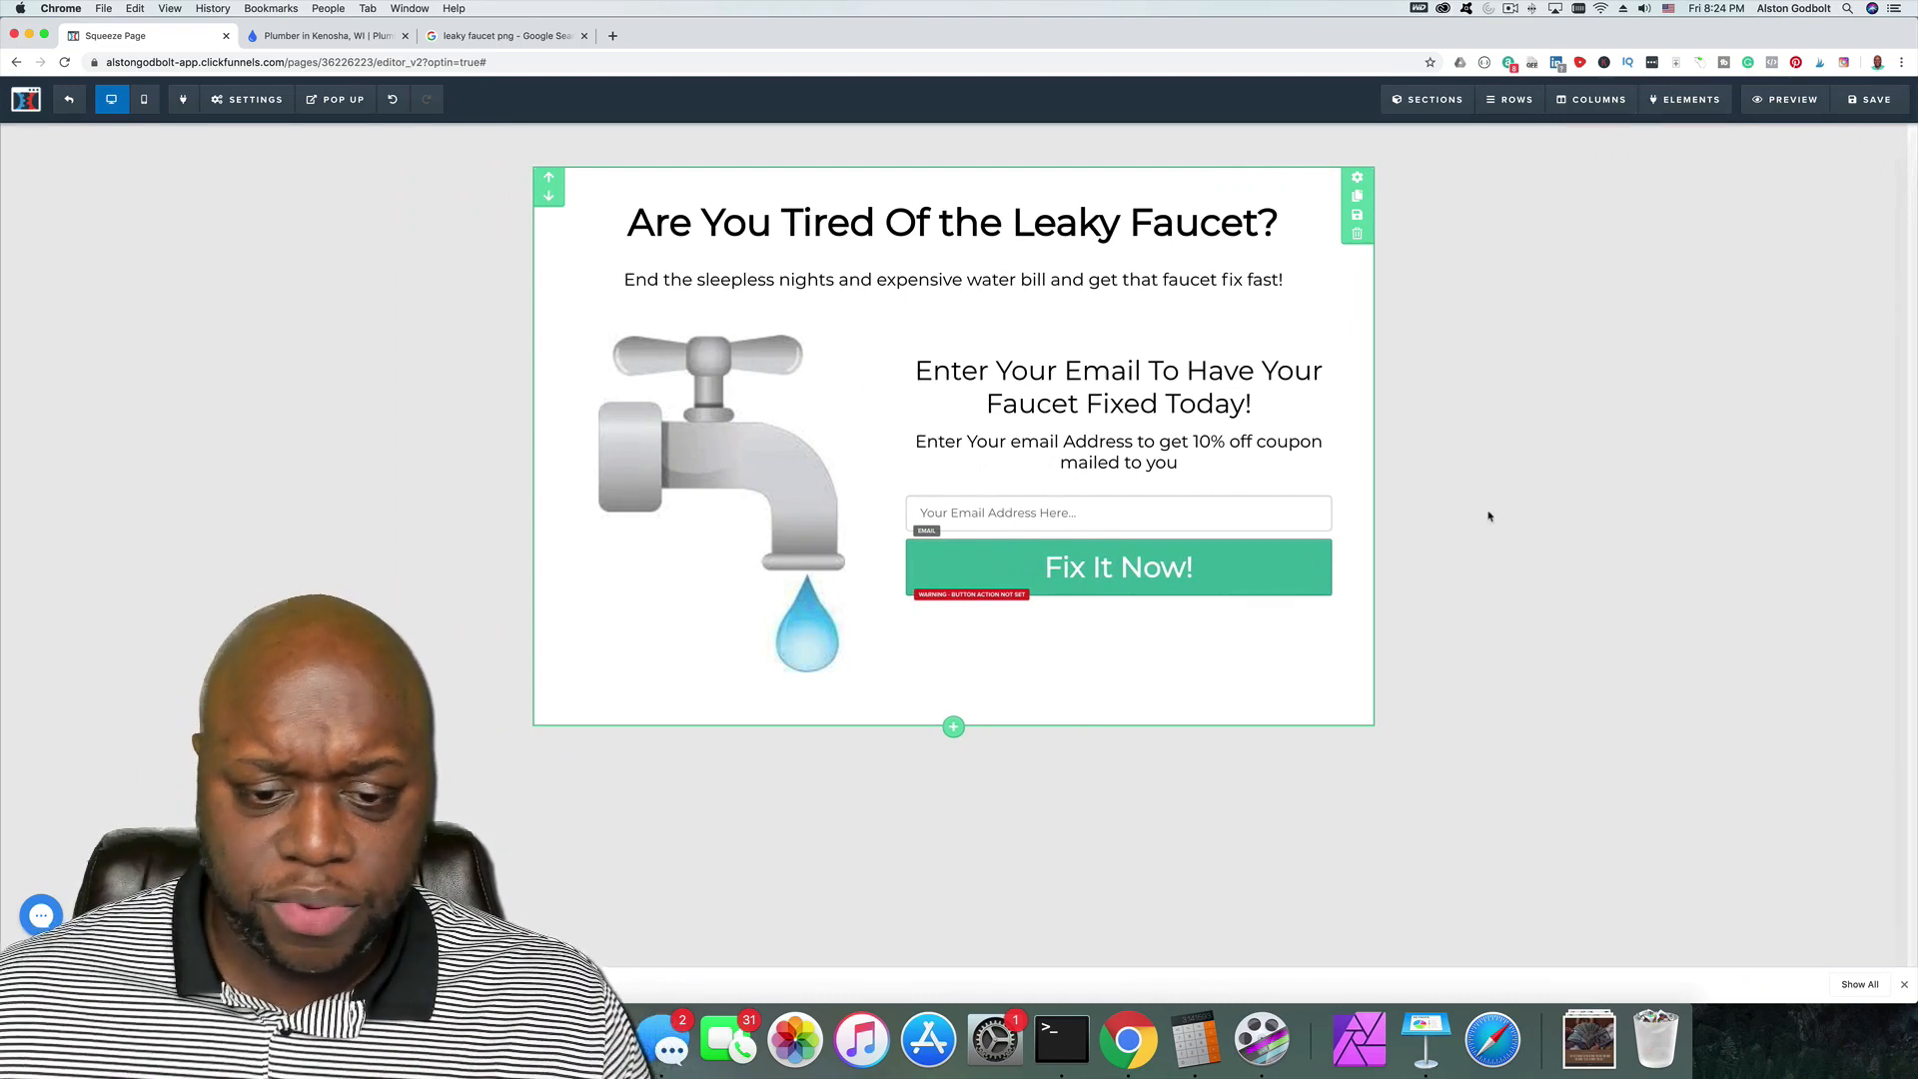
Step: Add a wide section with a one-column row below the main section
left_click(954, 726)
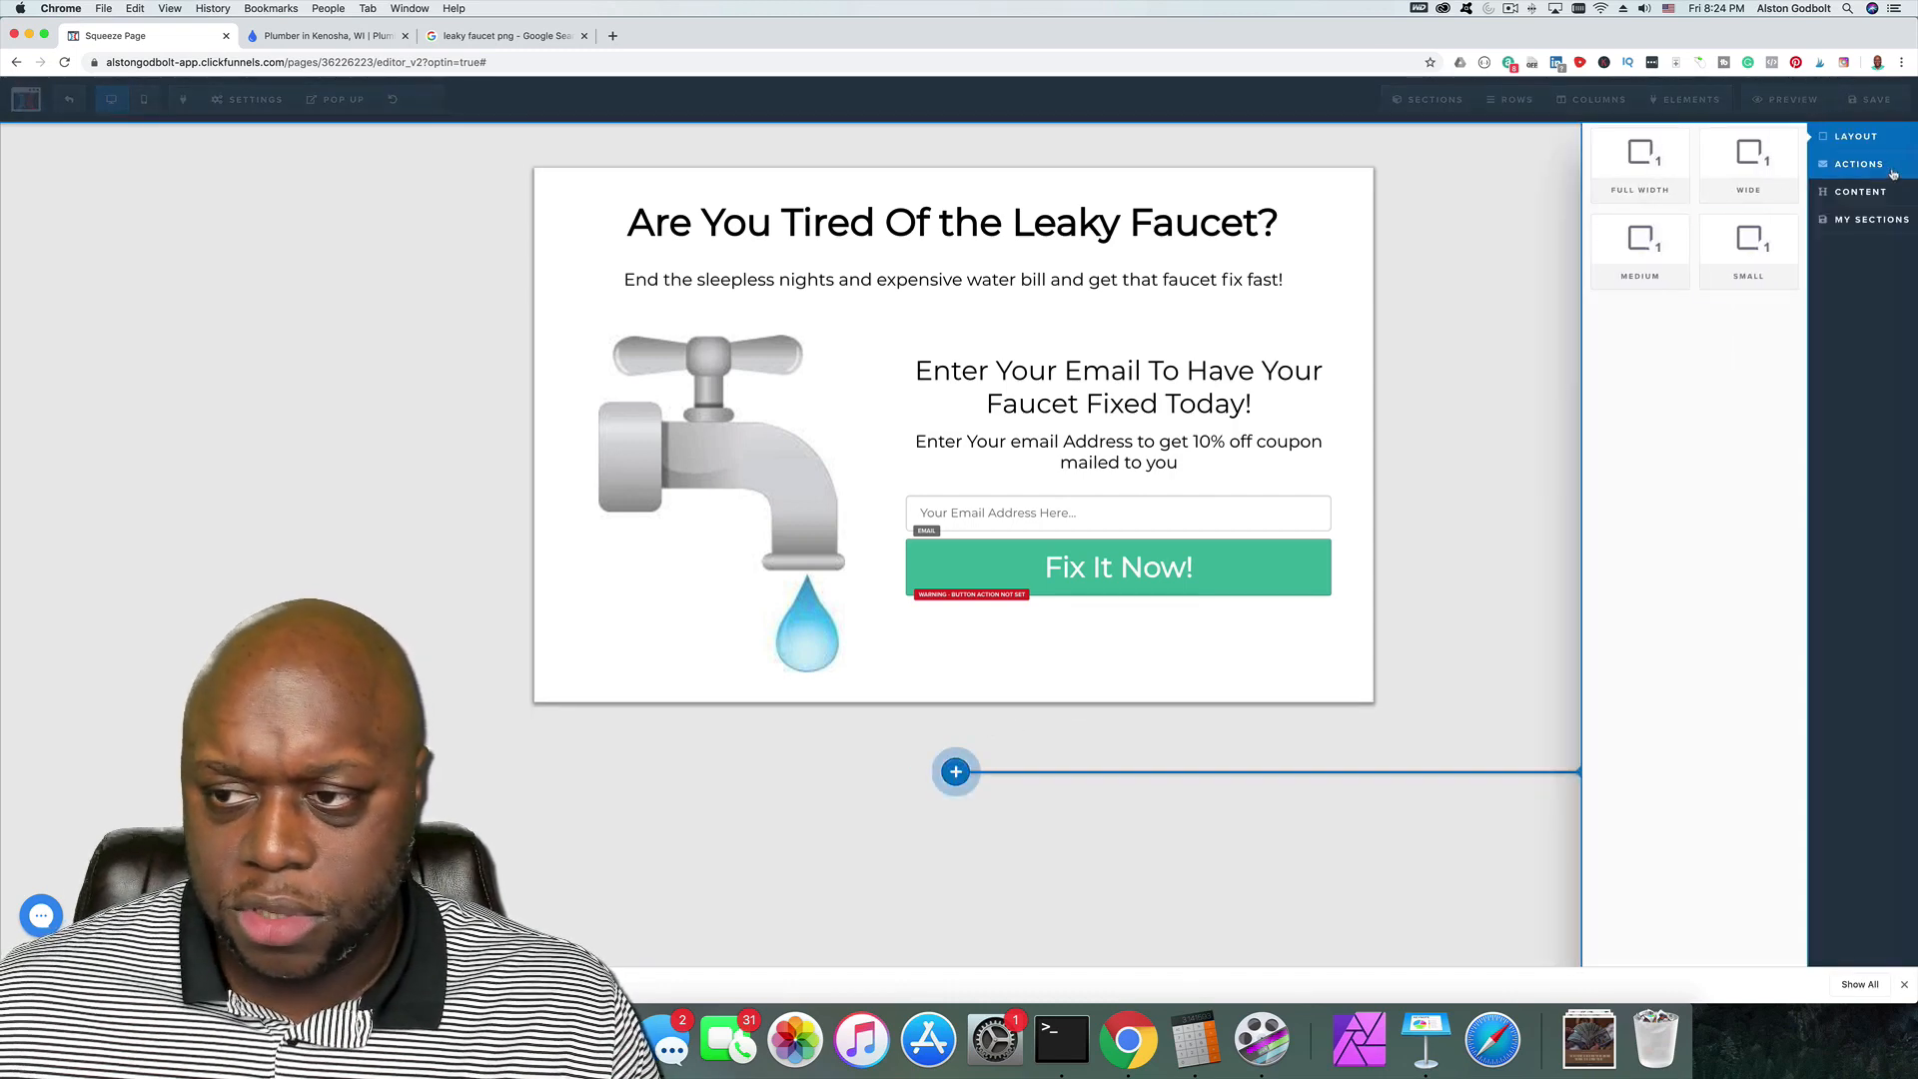
left_click(1763, 182)
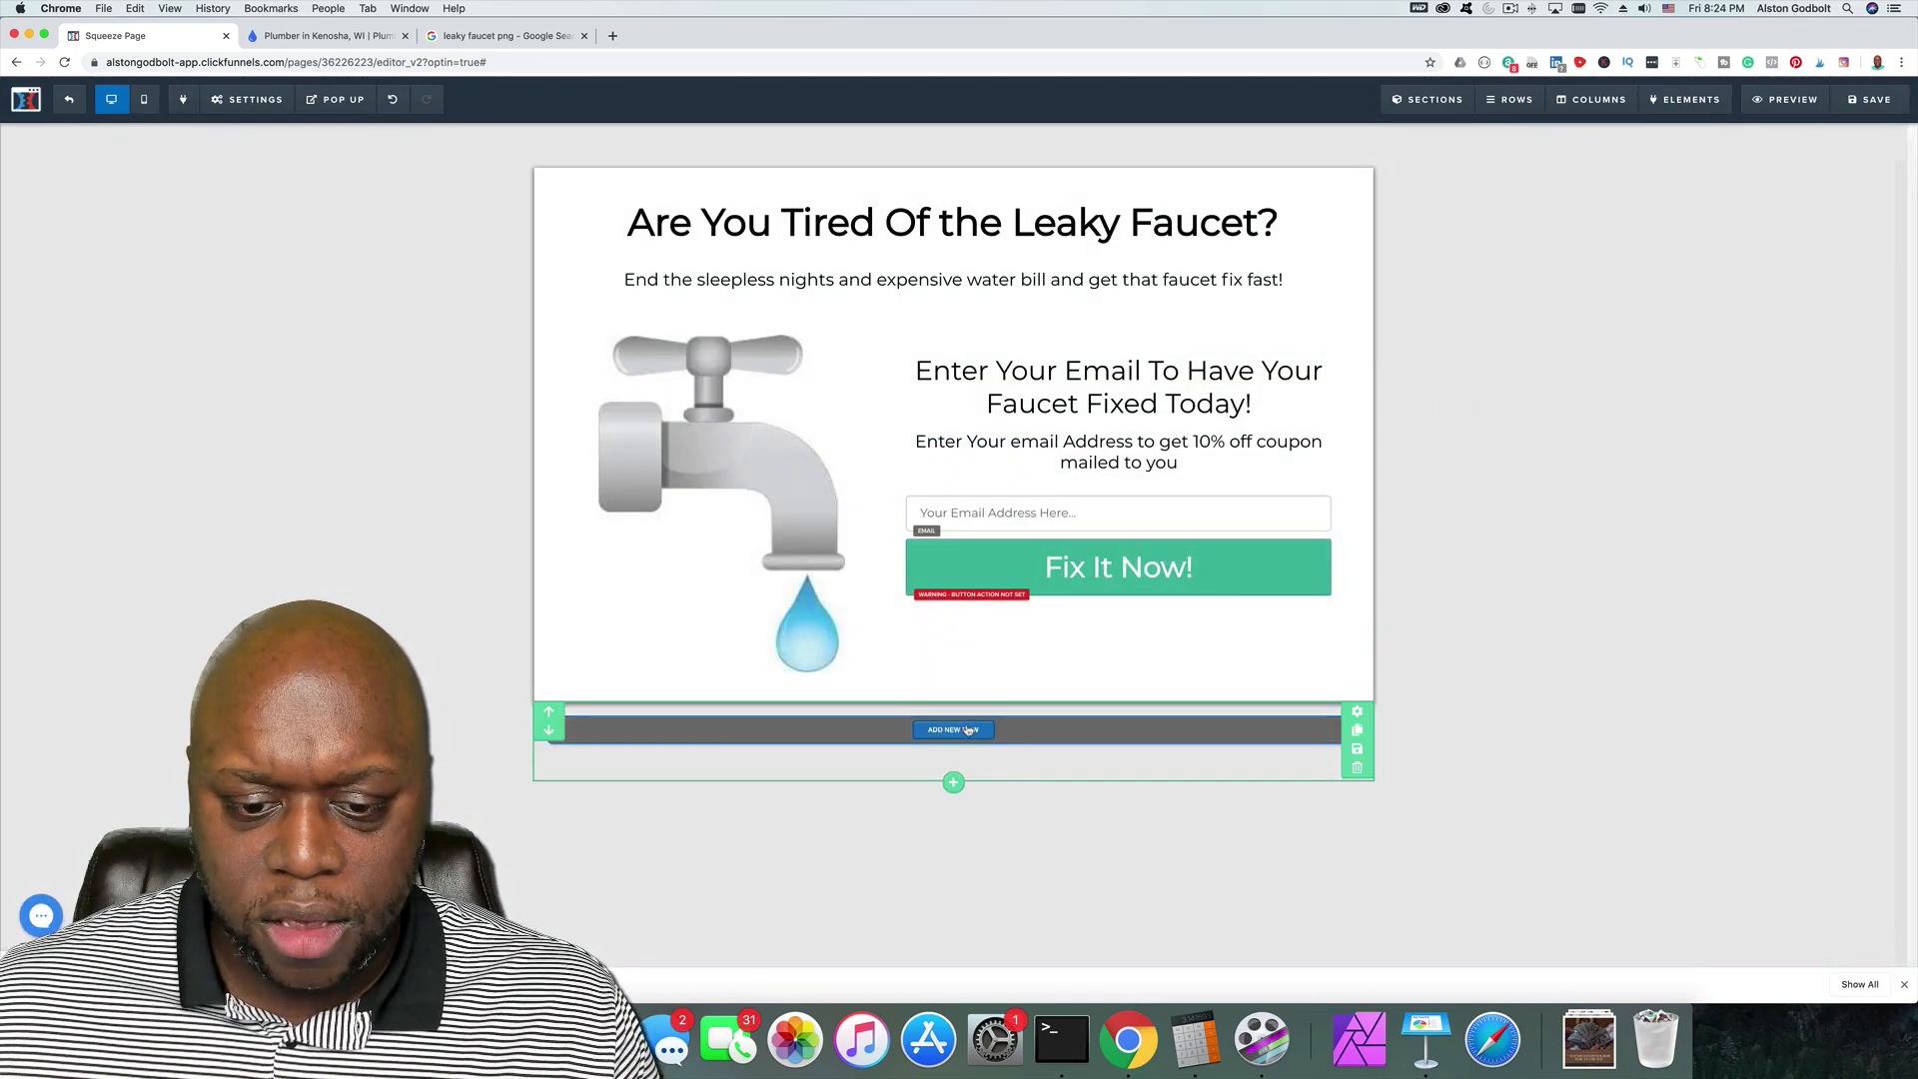
left_click(969, 730)
left_click(1649, 179)
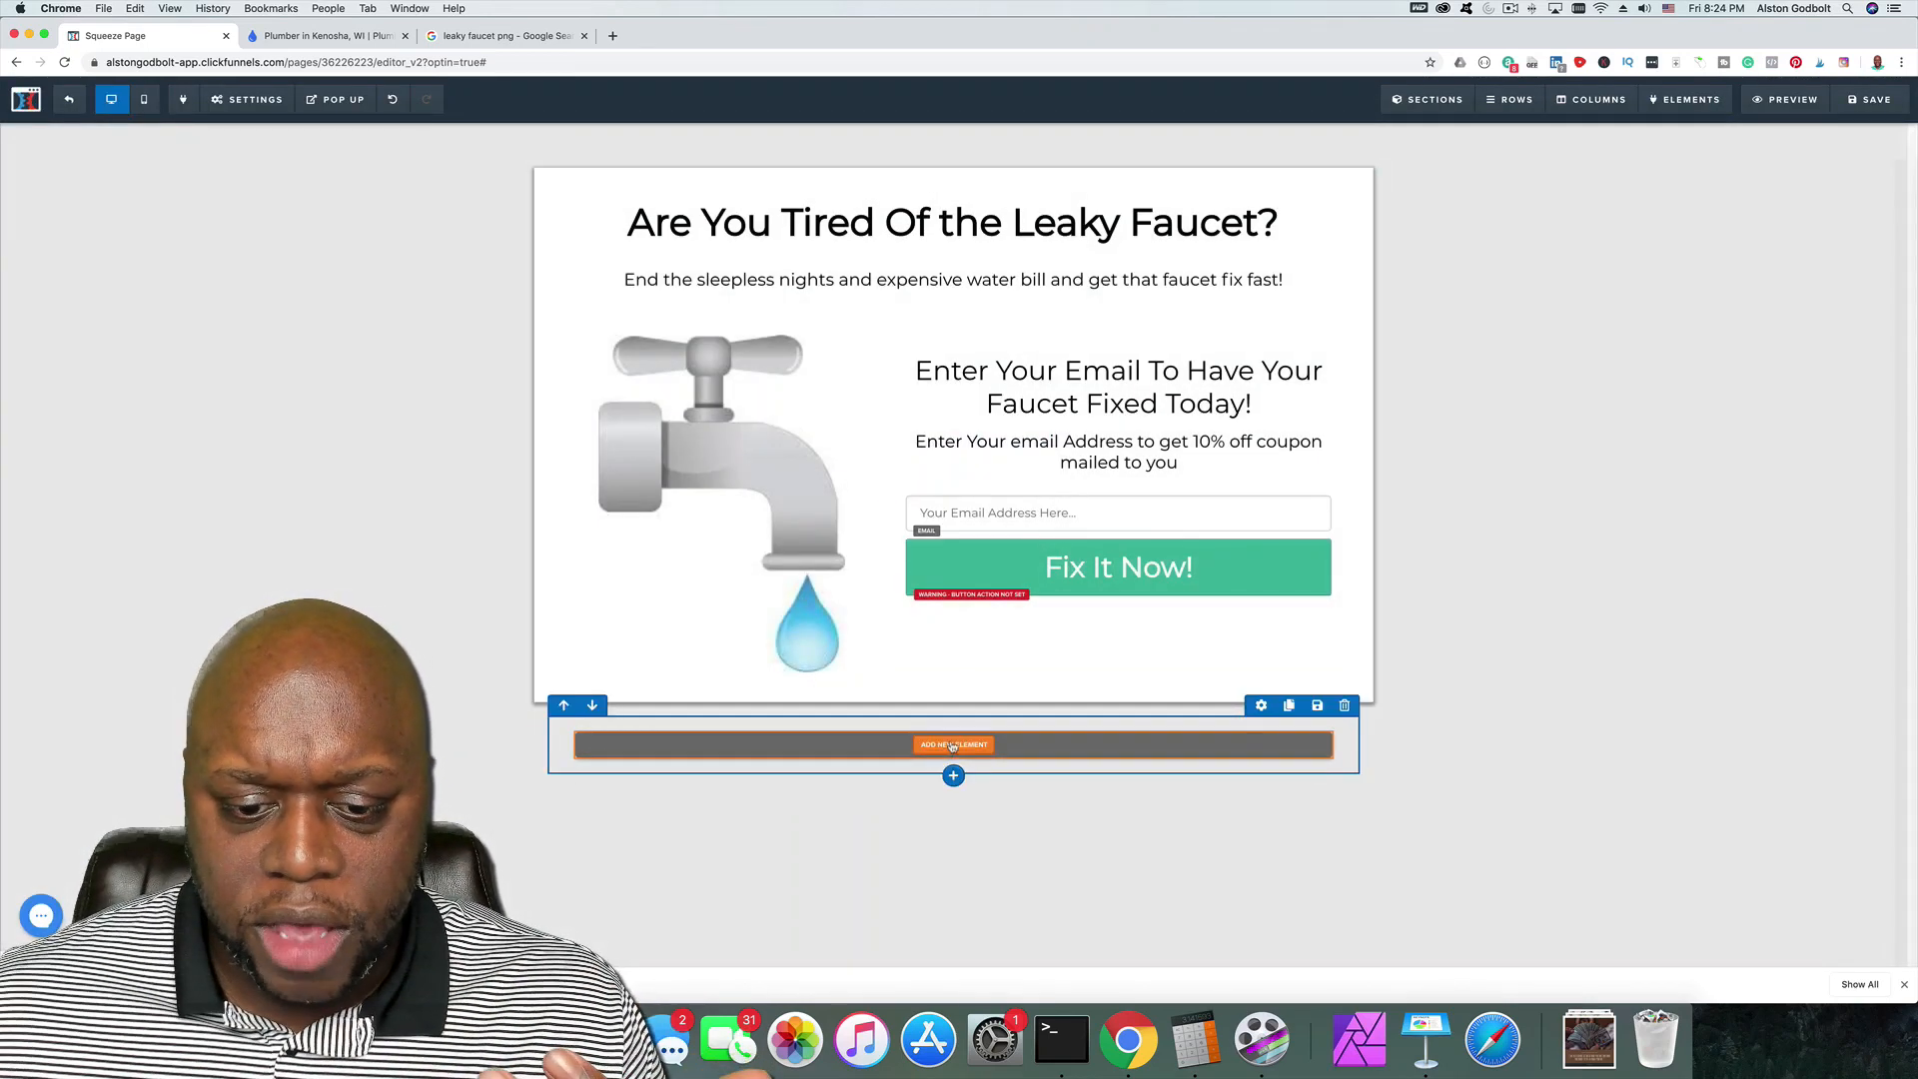
Step: Add a paragraph to the new row and replace its placeholder text with "We will not fix anything"
left_click(951, 746)
left_click(1717, 325)
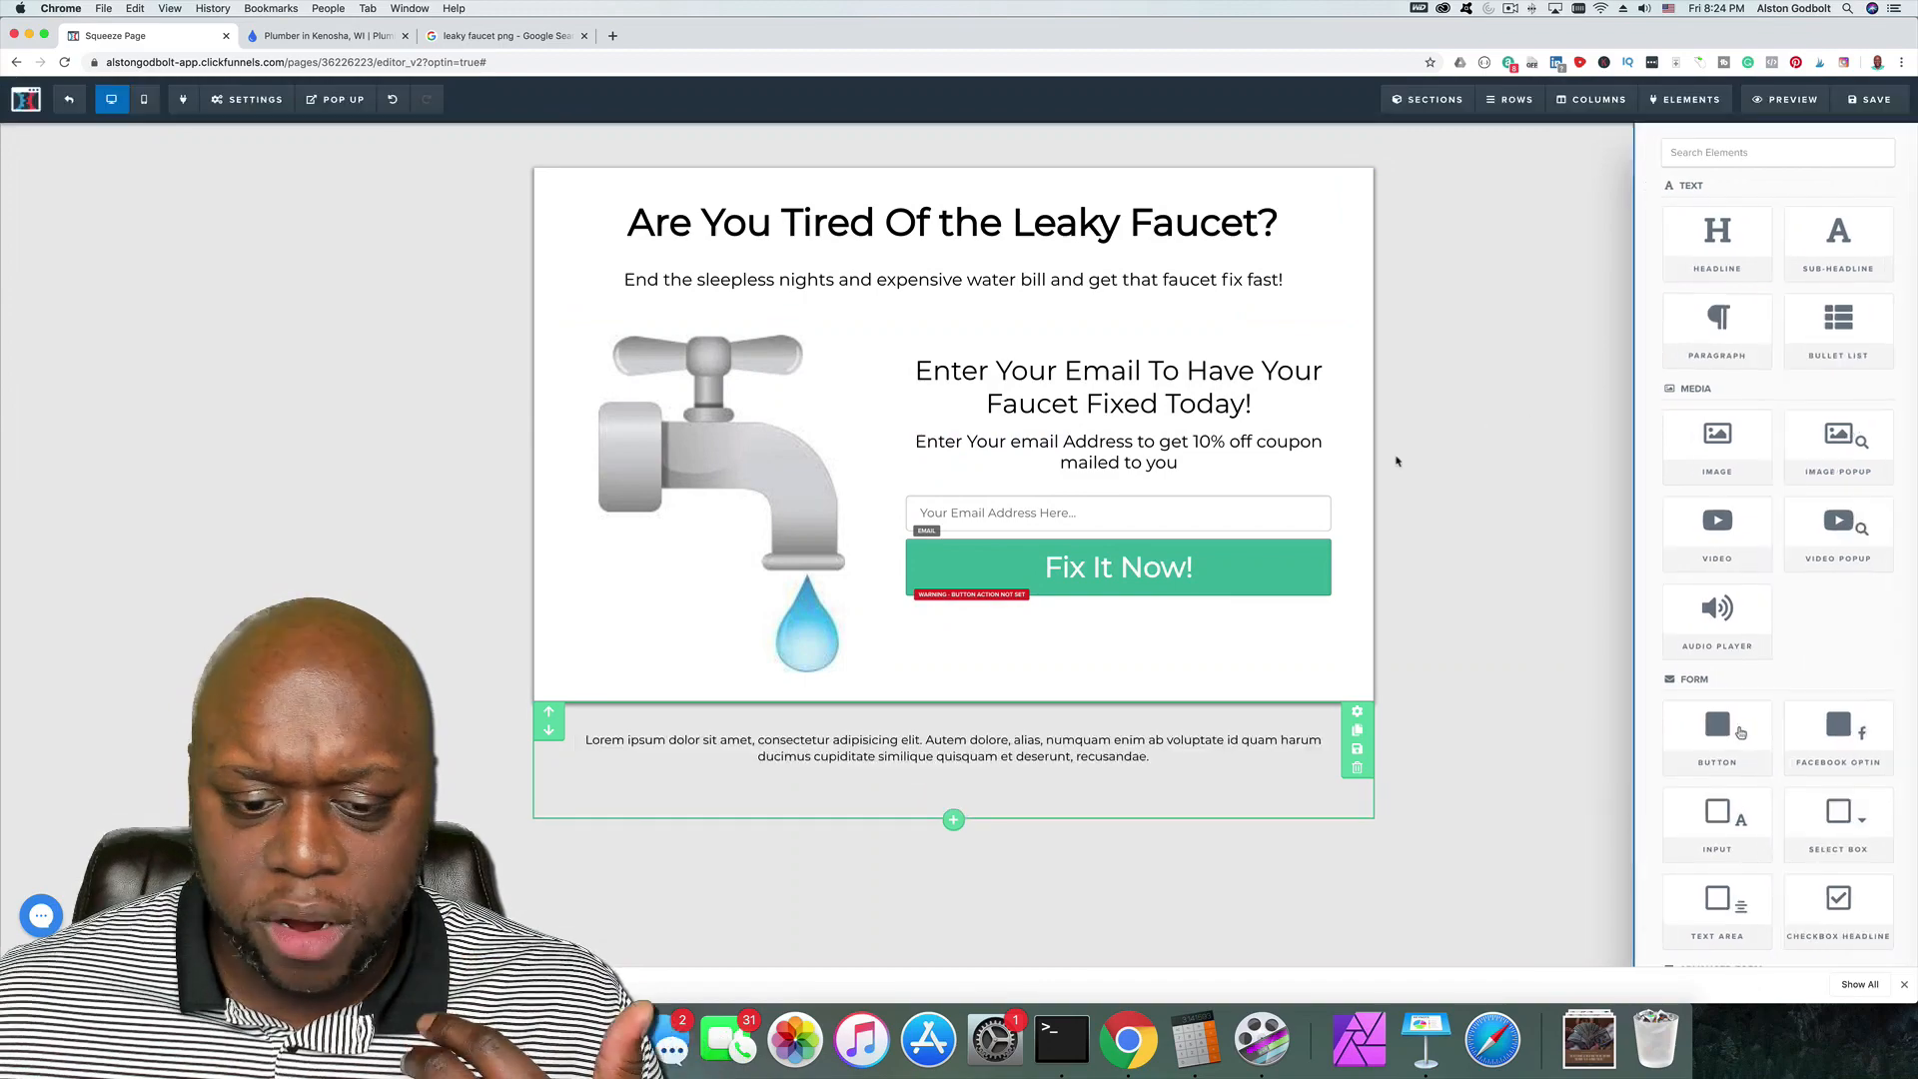
left_click(1478, 425)
left_click(987, 740)
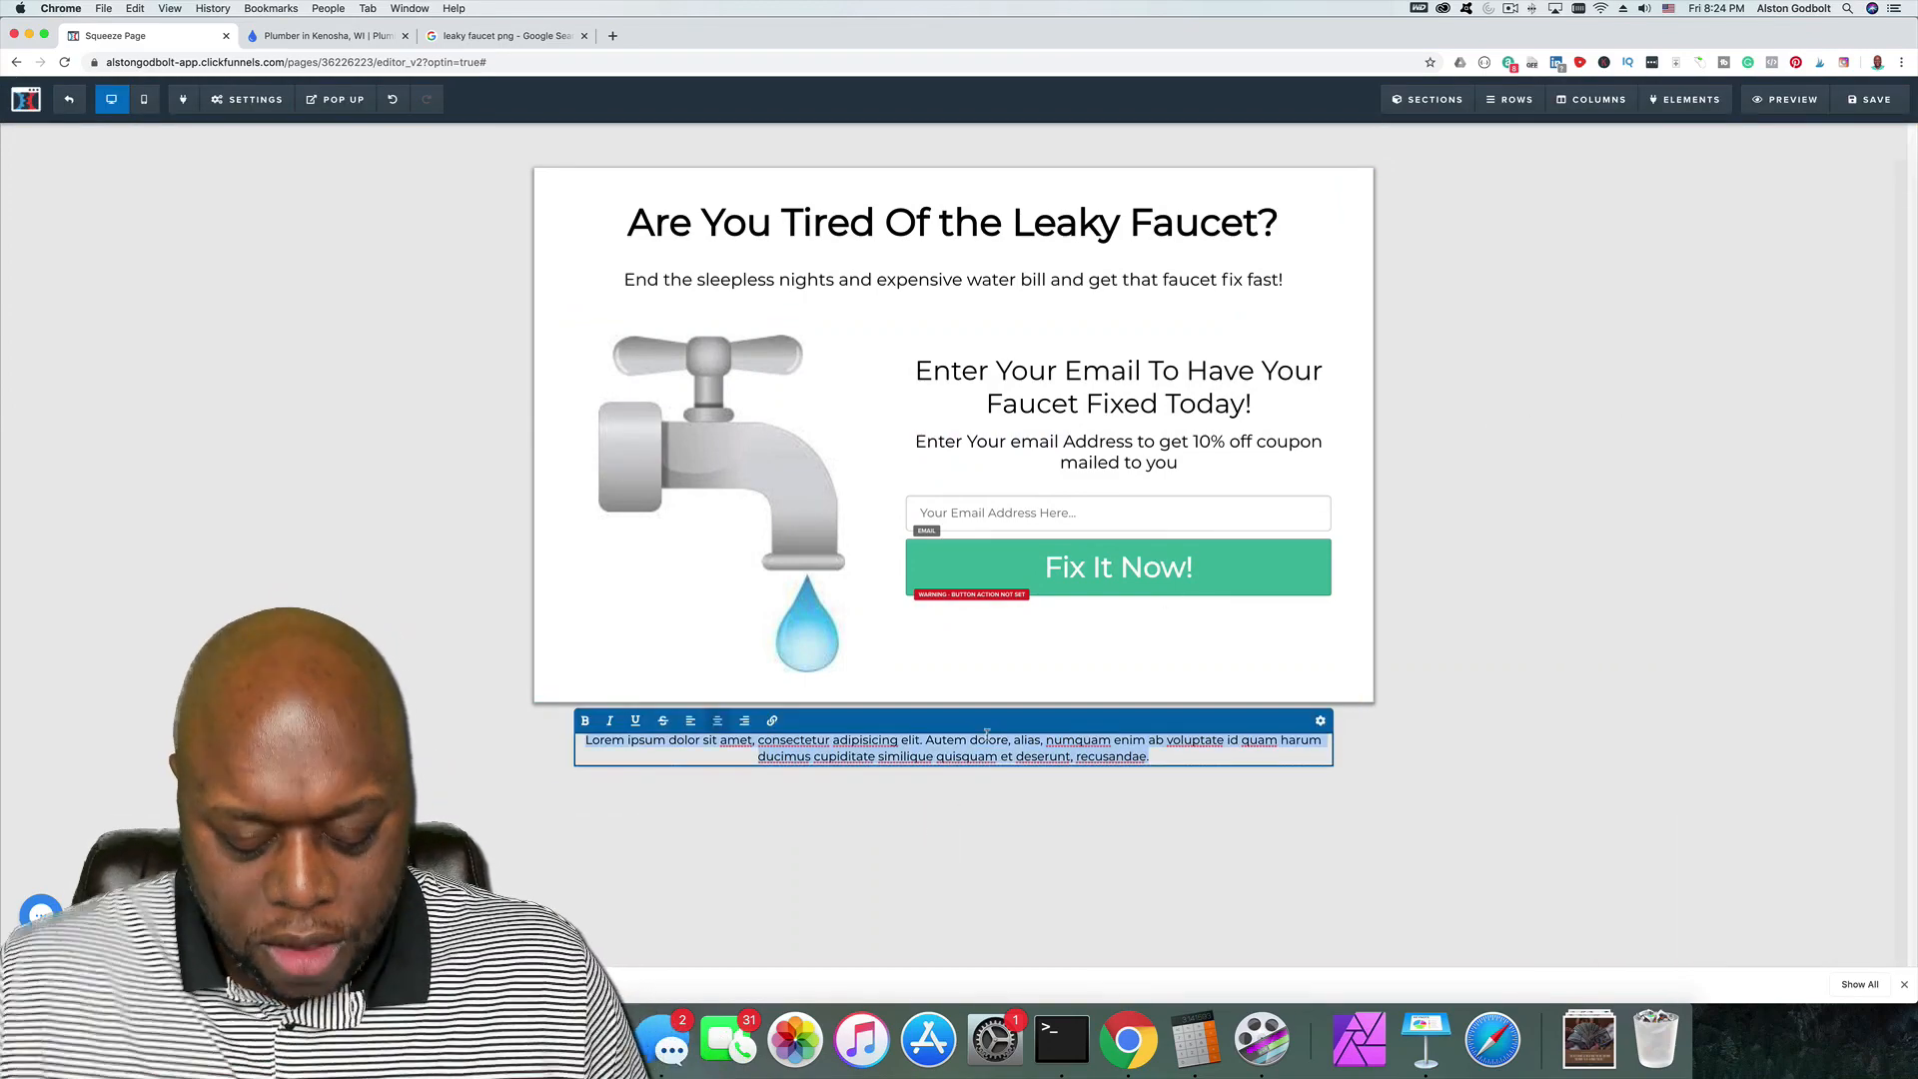
type("We ")
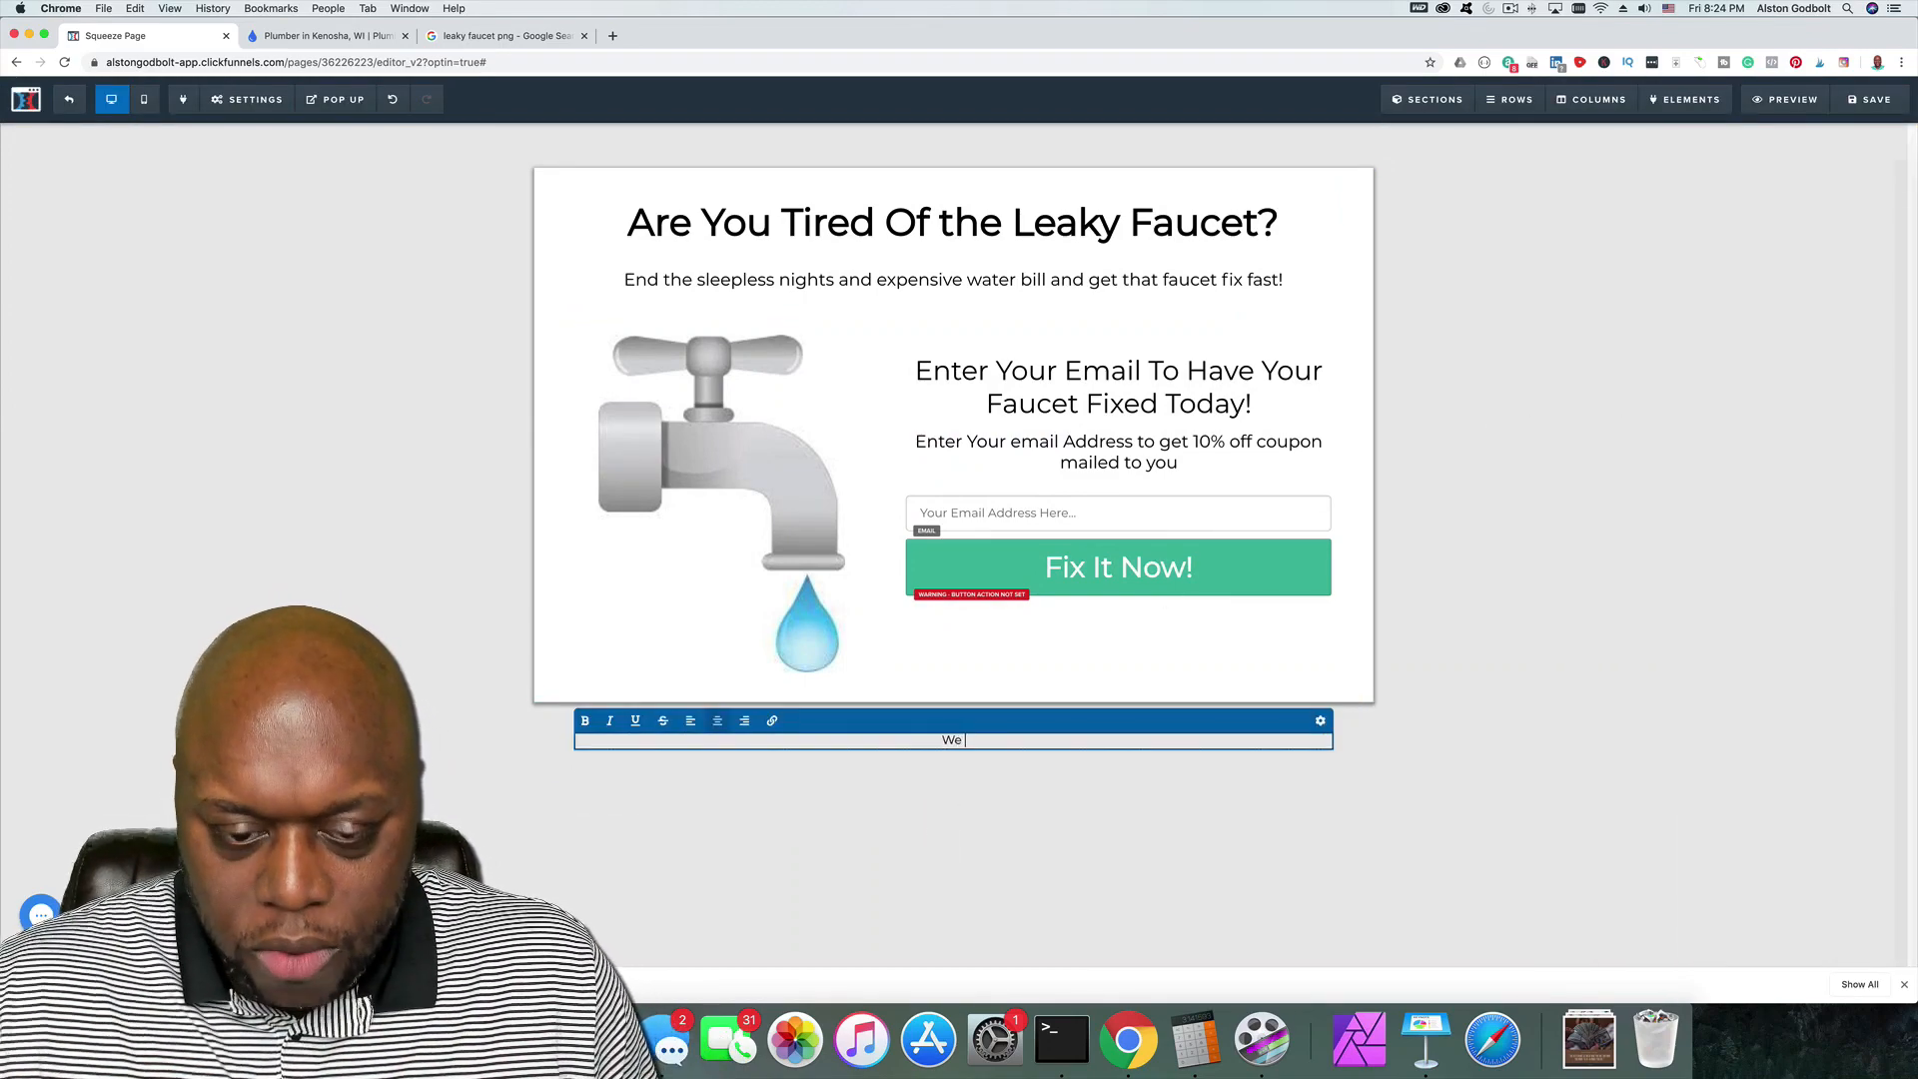
type("will not fi")
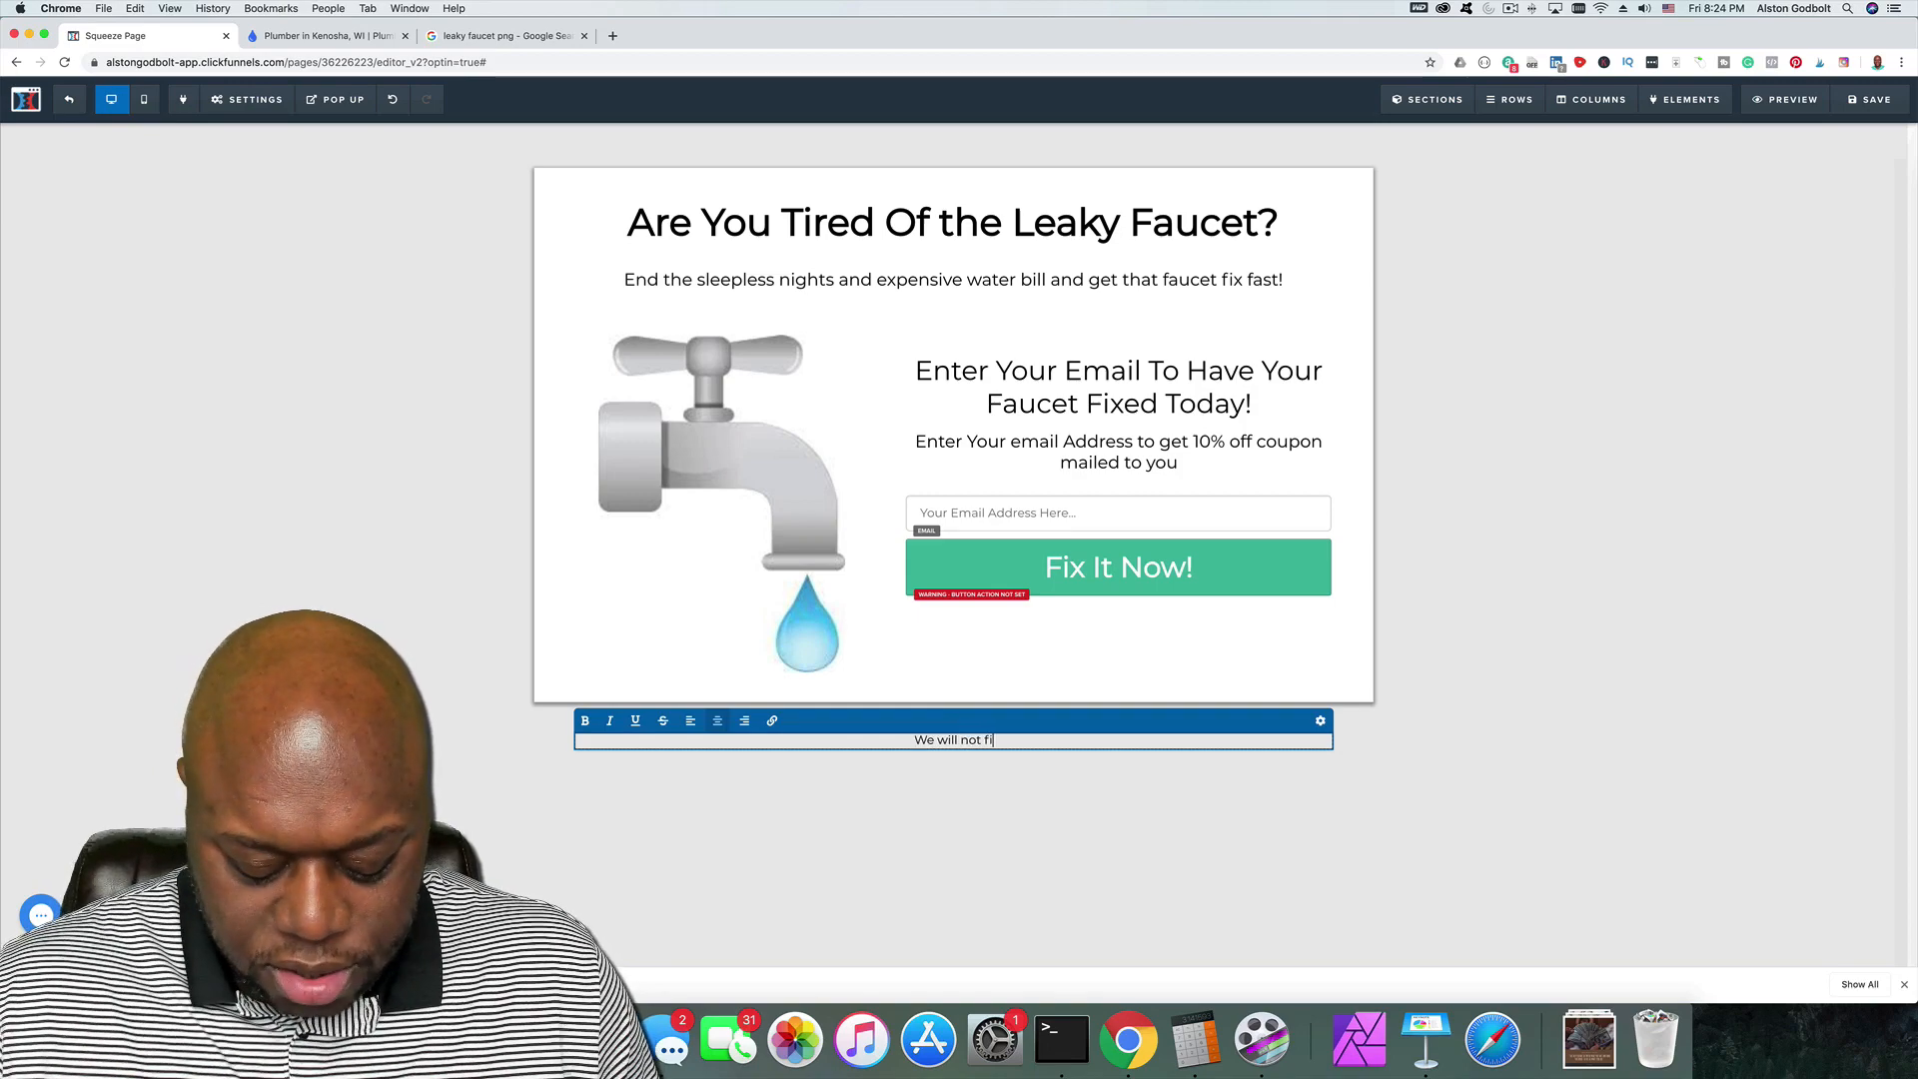
type("x anything")
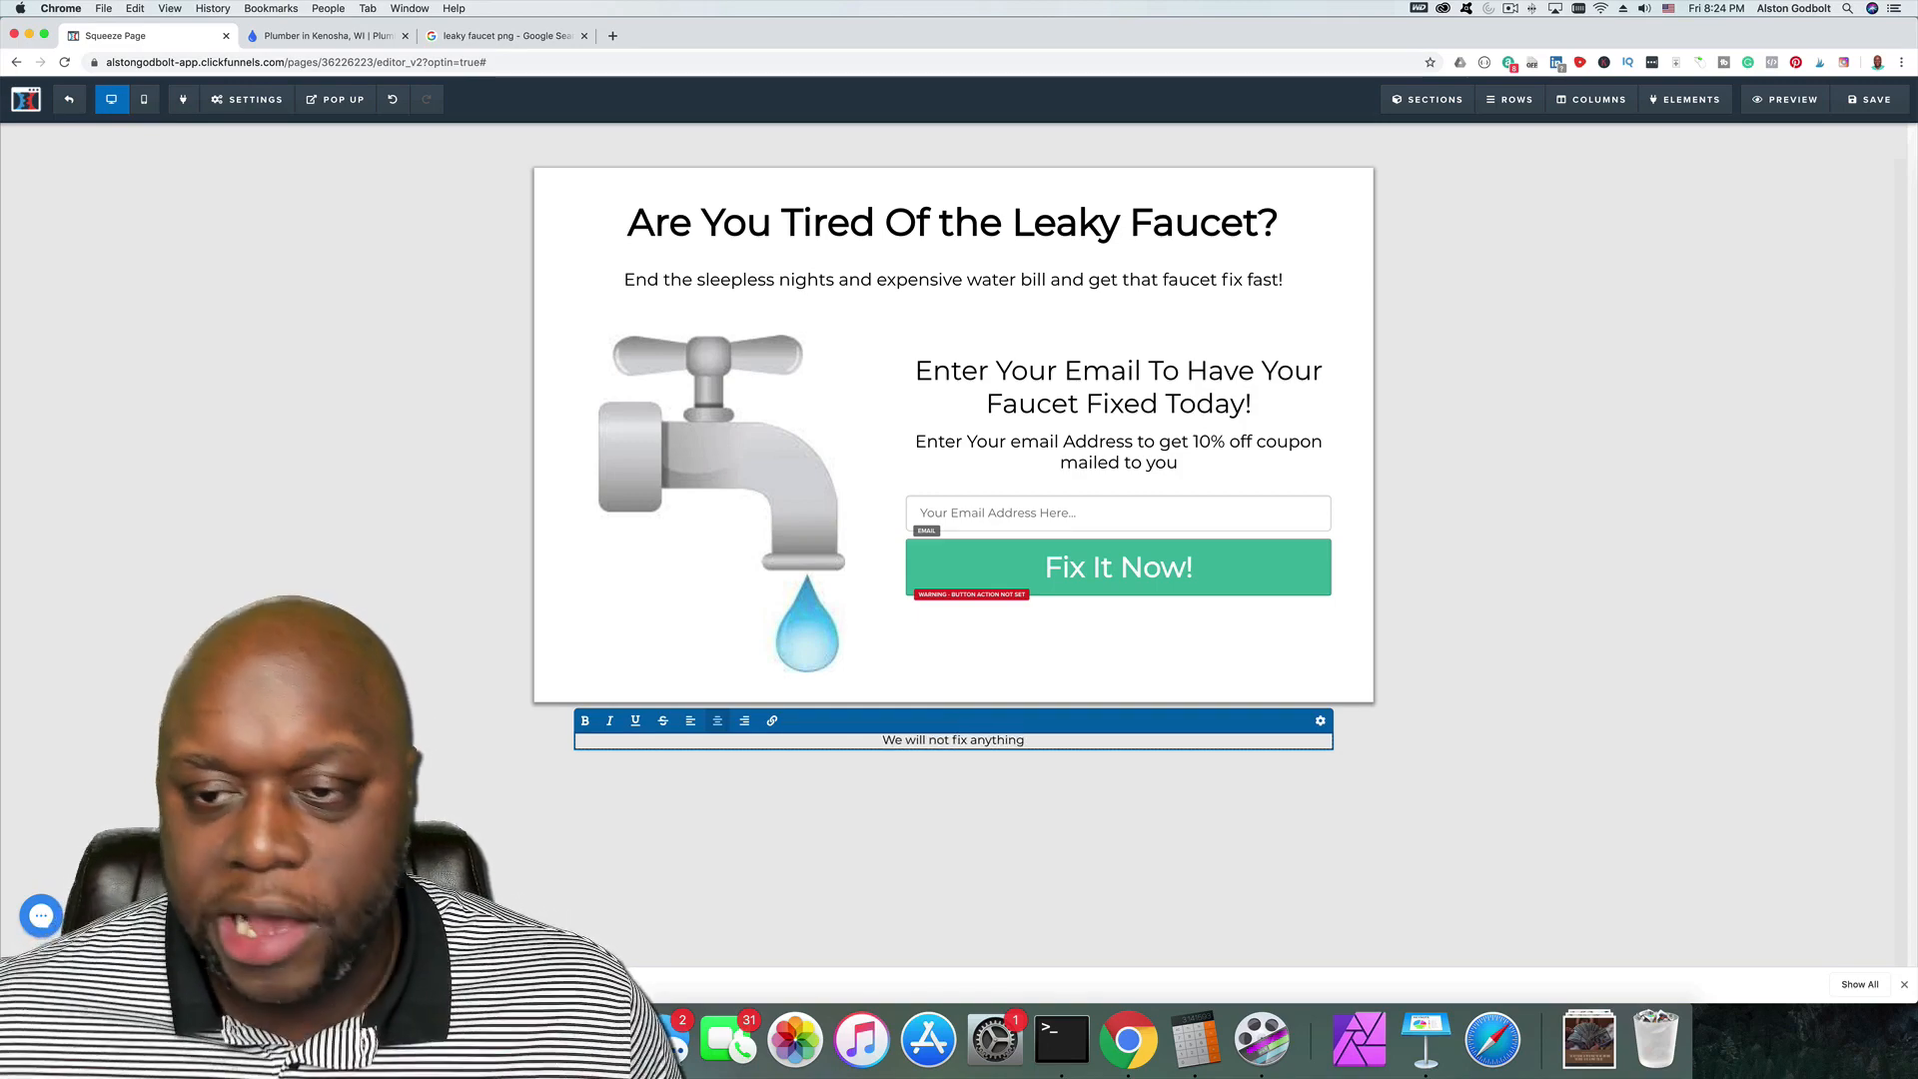
left_click(1424, 661)
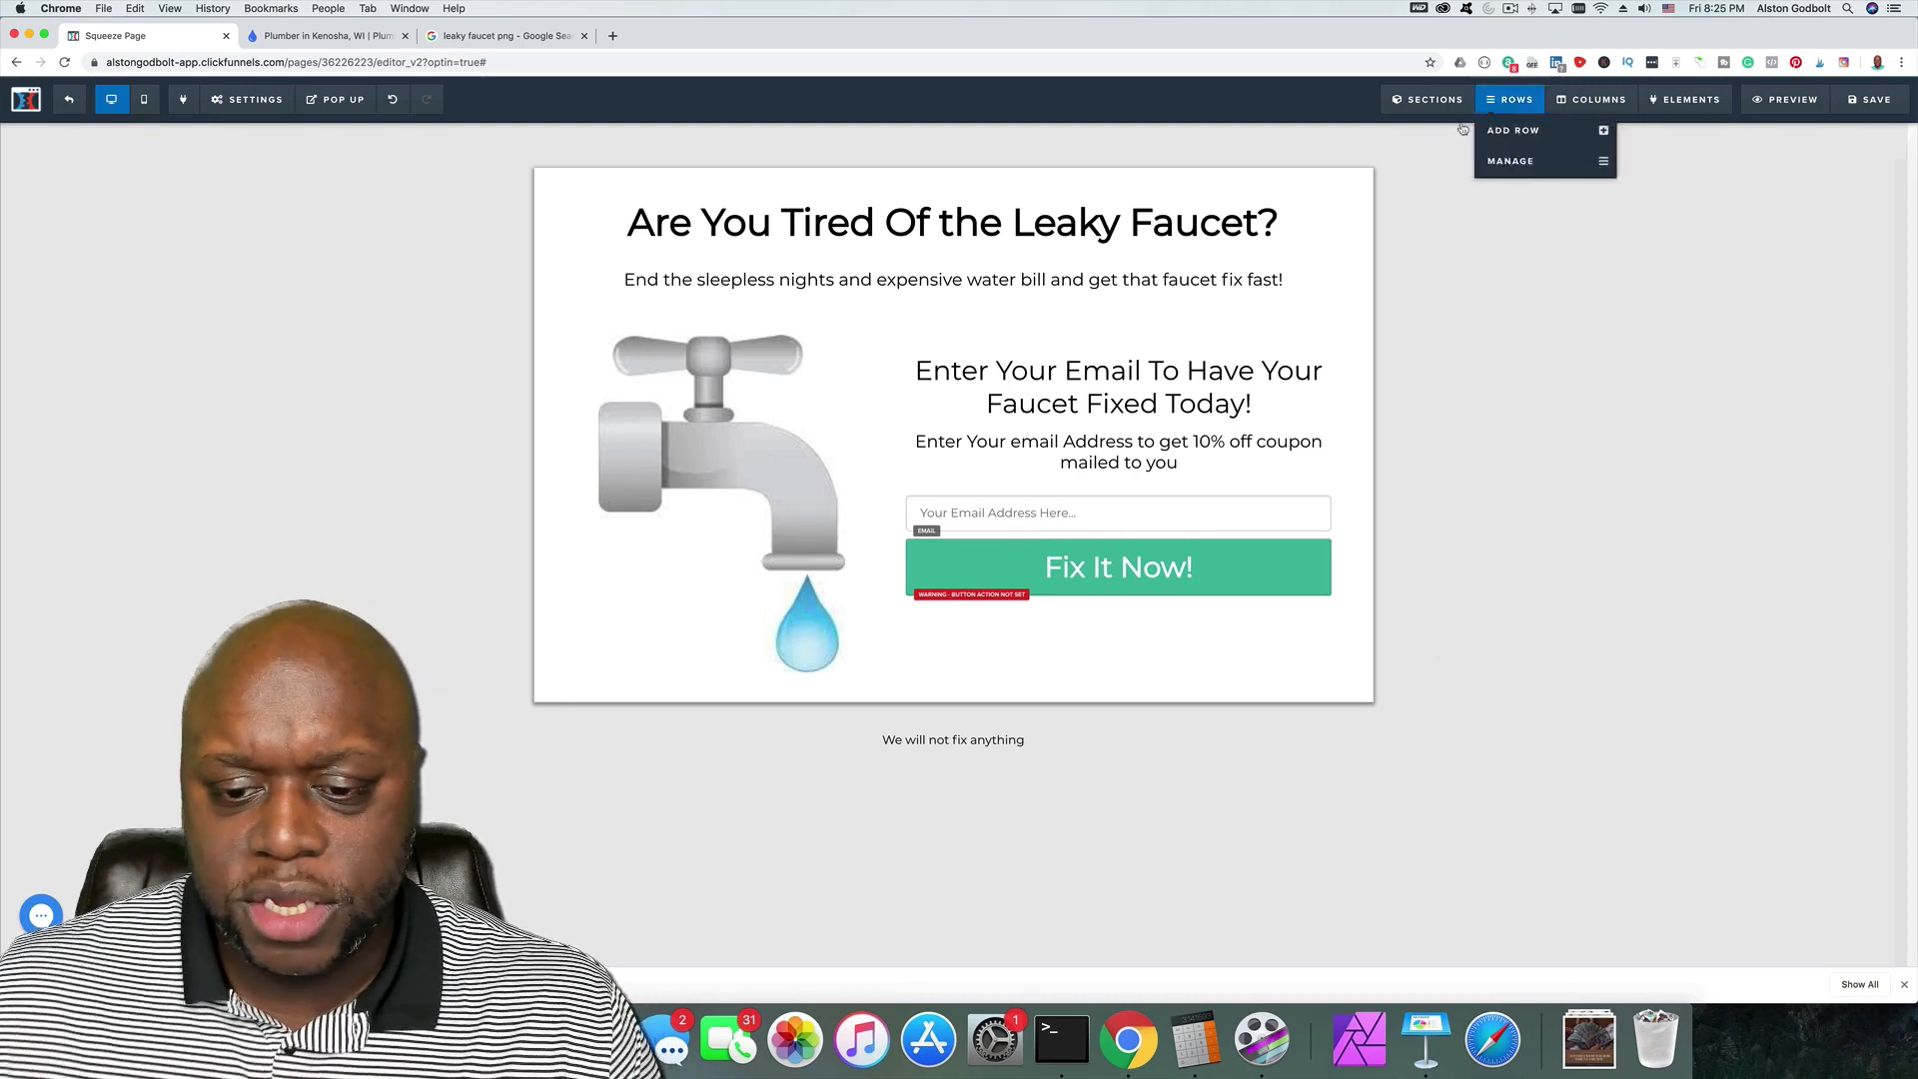
Step: Set the "Fix It Now!" button's action to Submit Order / Submit Form and save the page
left_click(1232, 577)
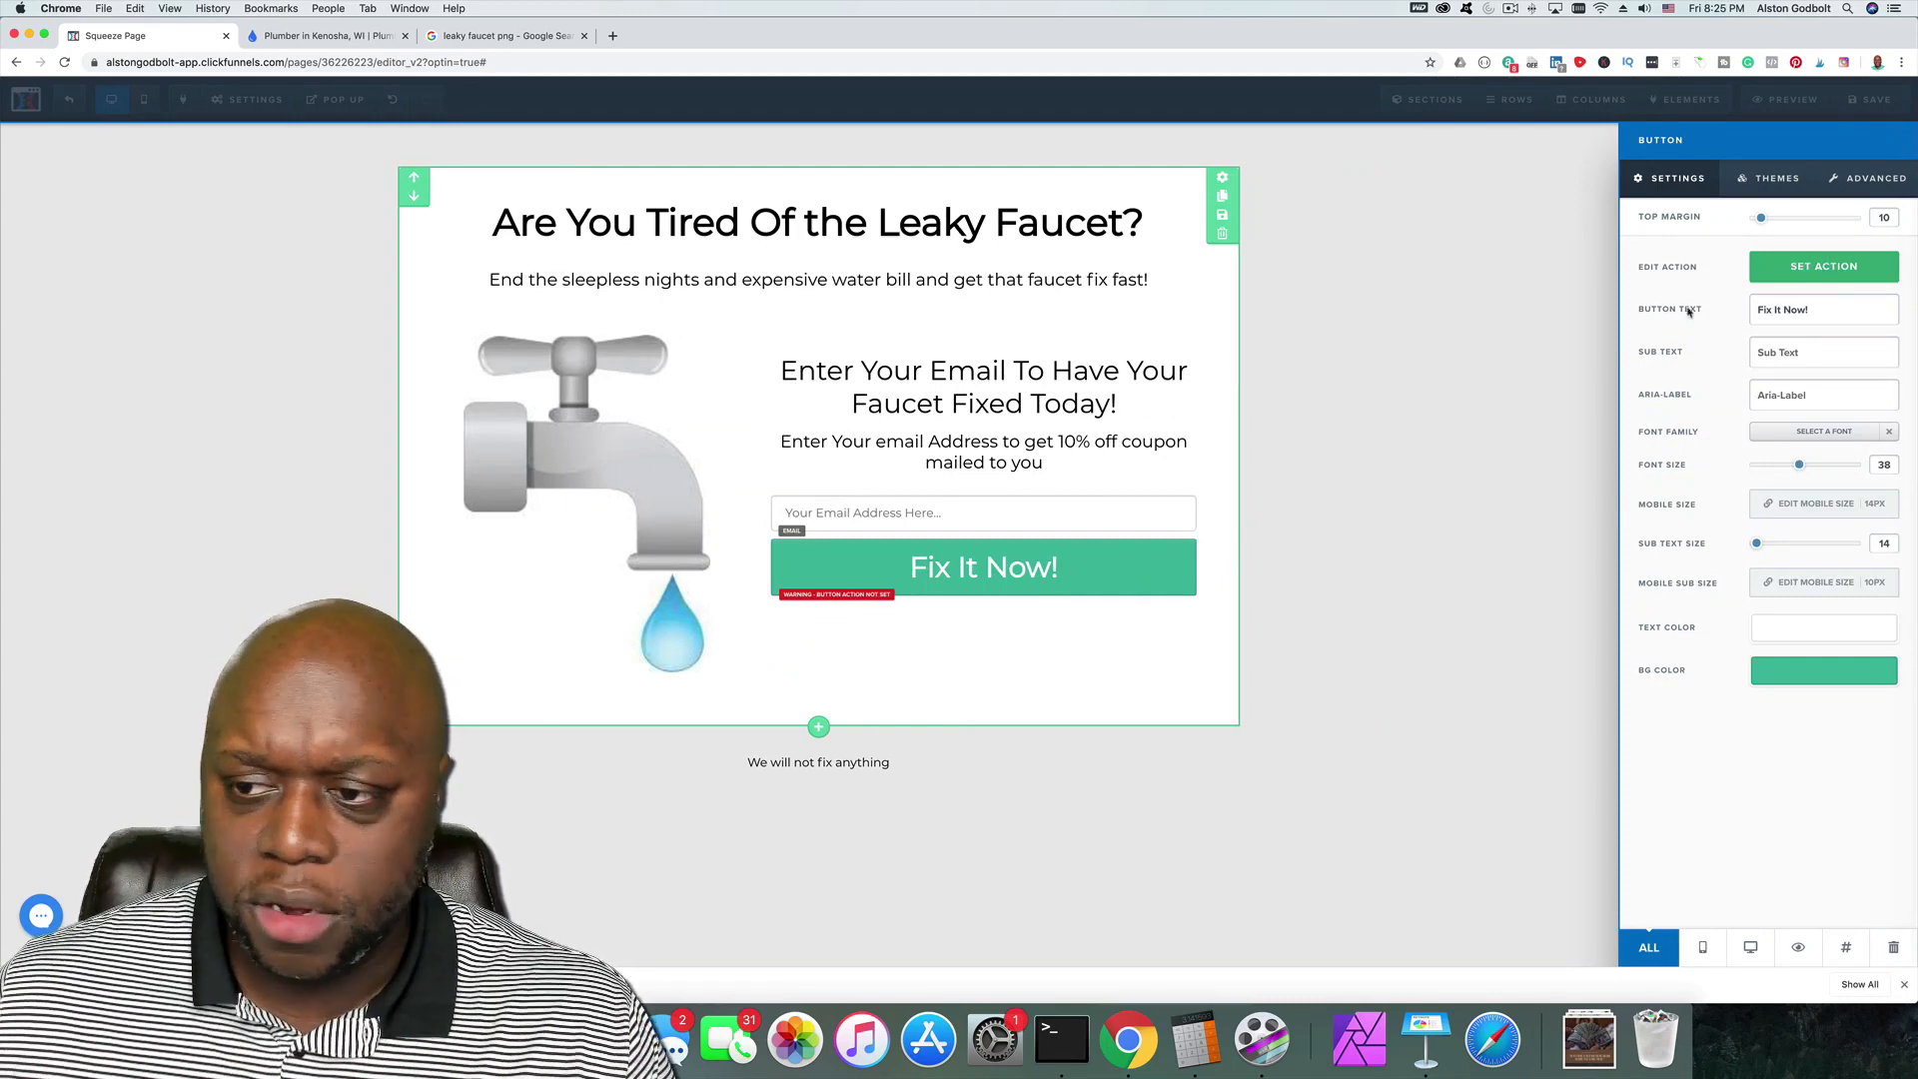
left_click(1814, 272)
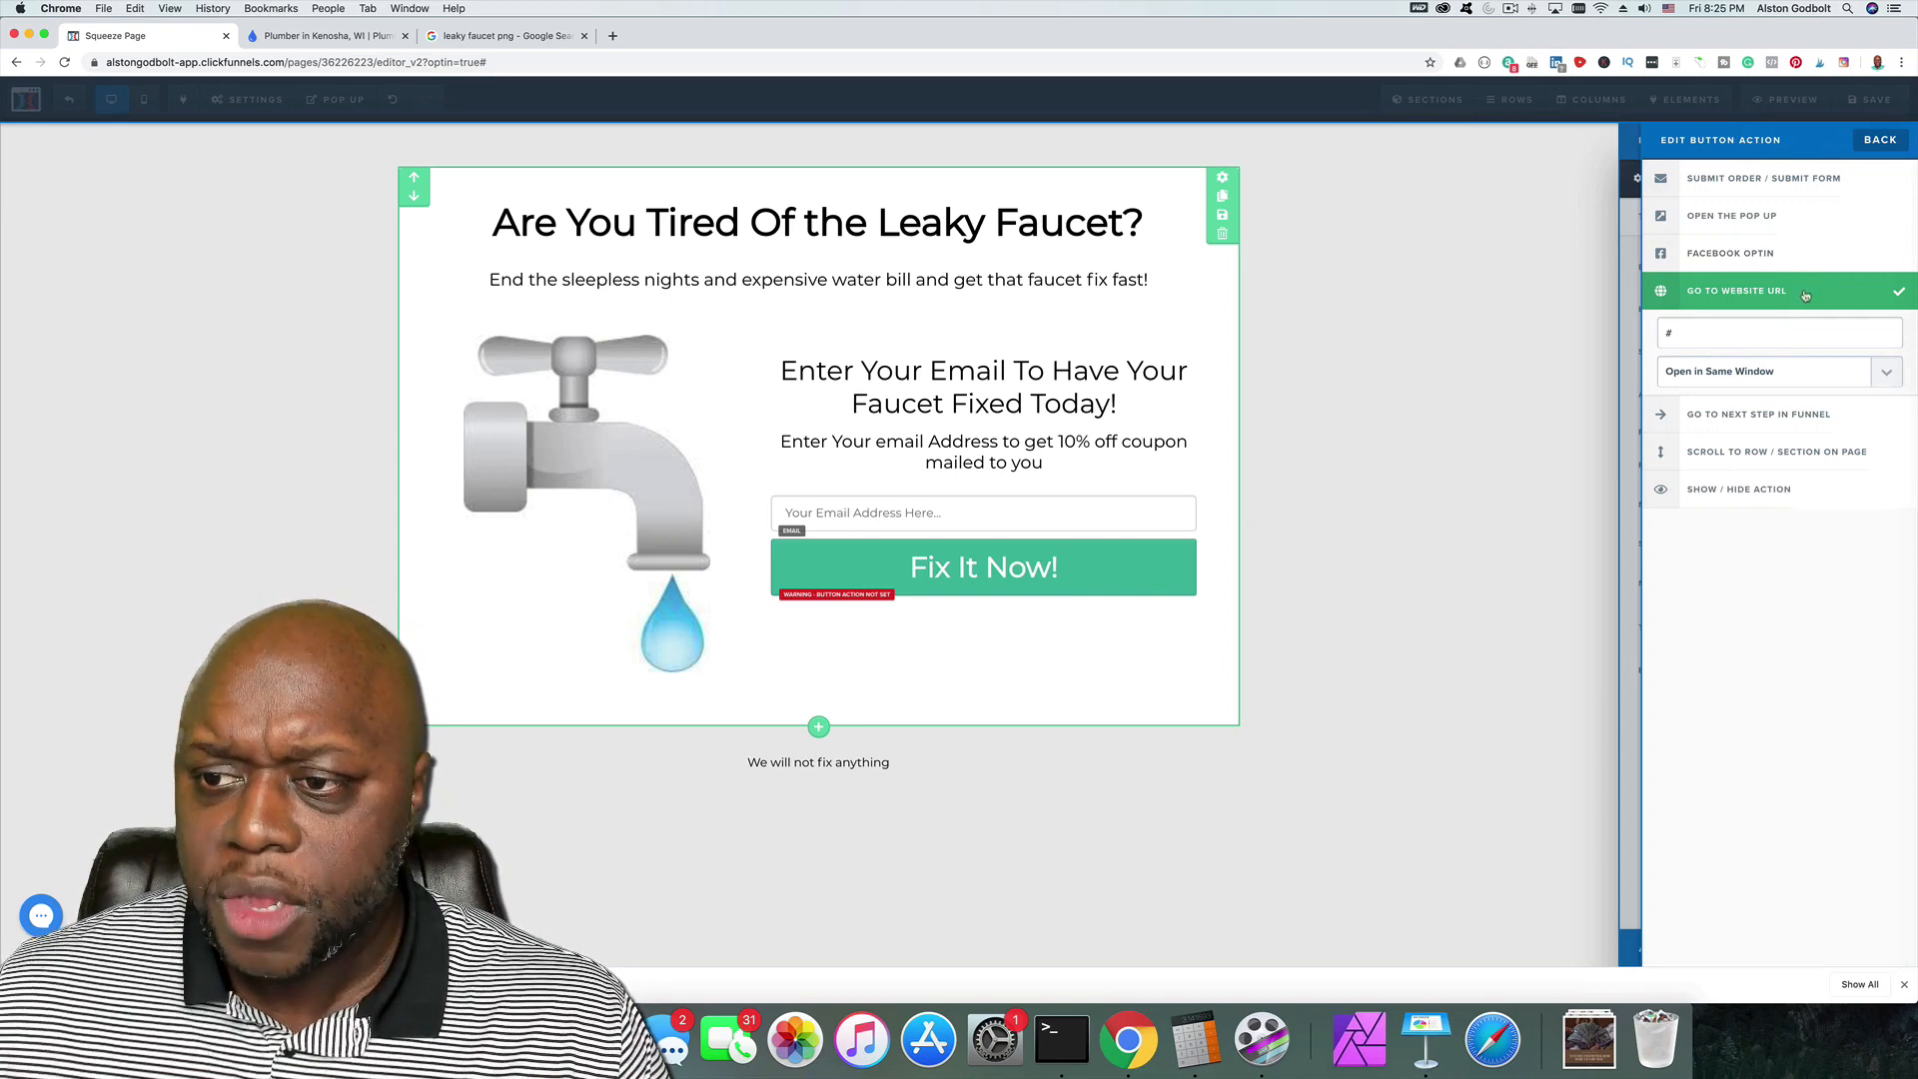
left_click(1789, 182)
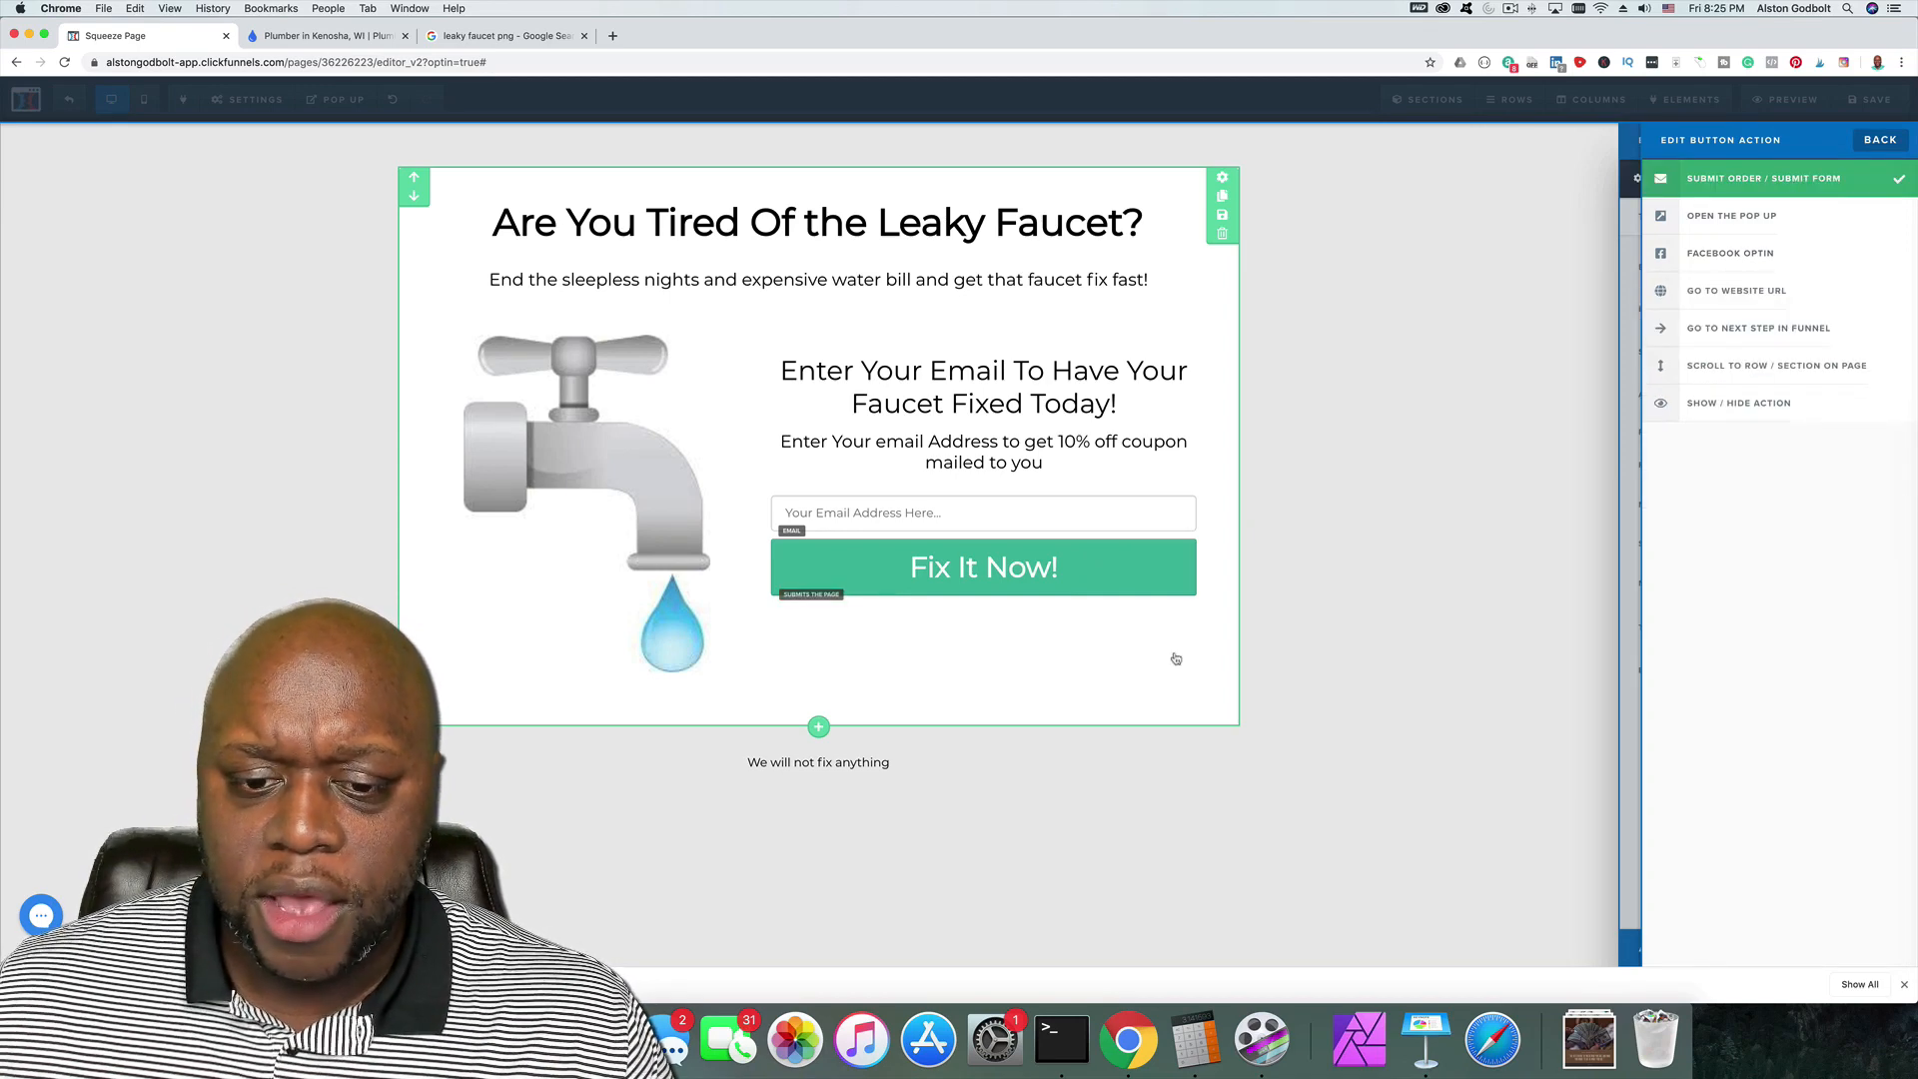
left_click(1079, 659)
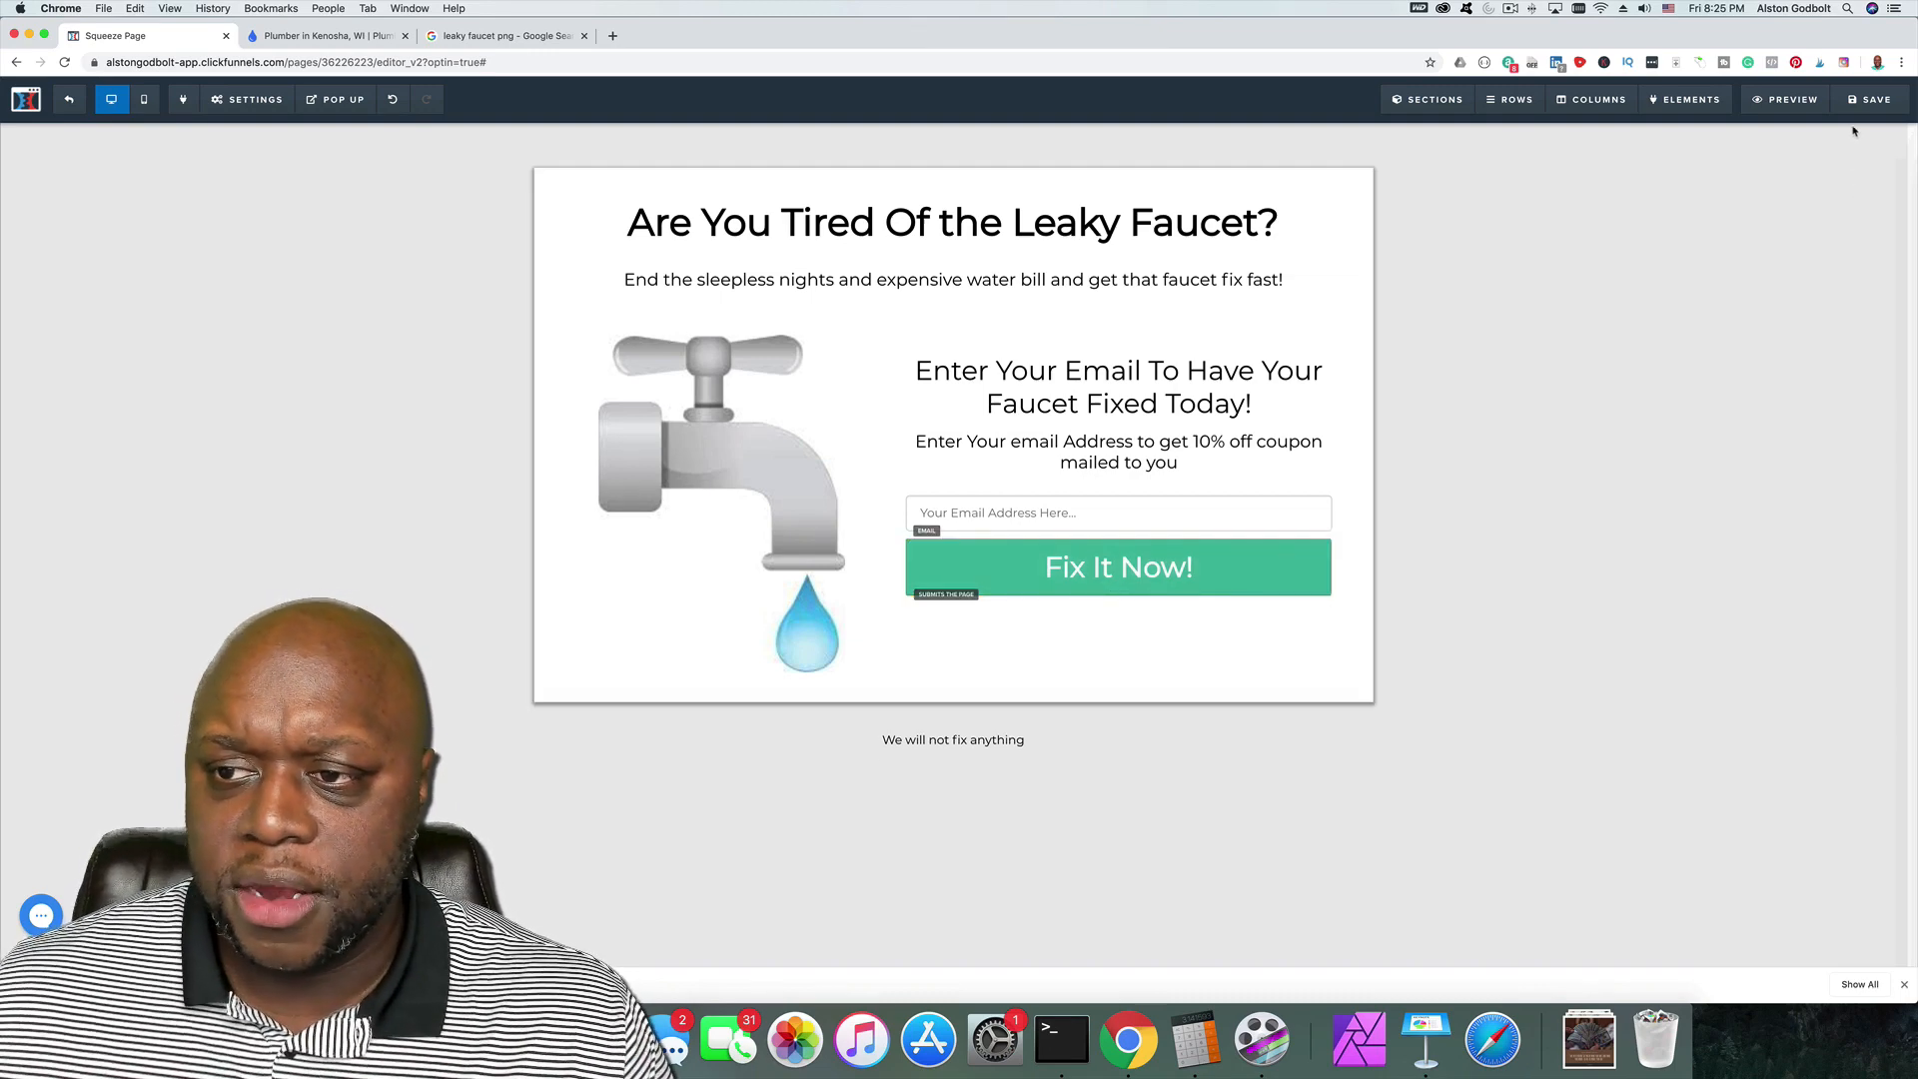
left_click(1869, 101)
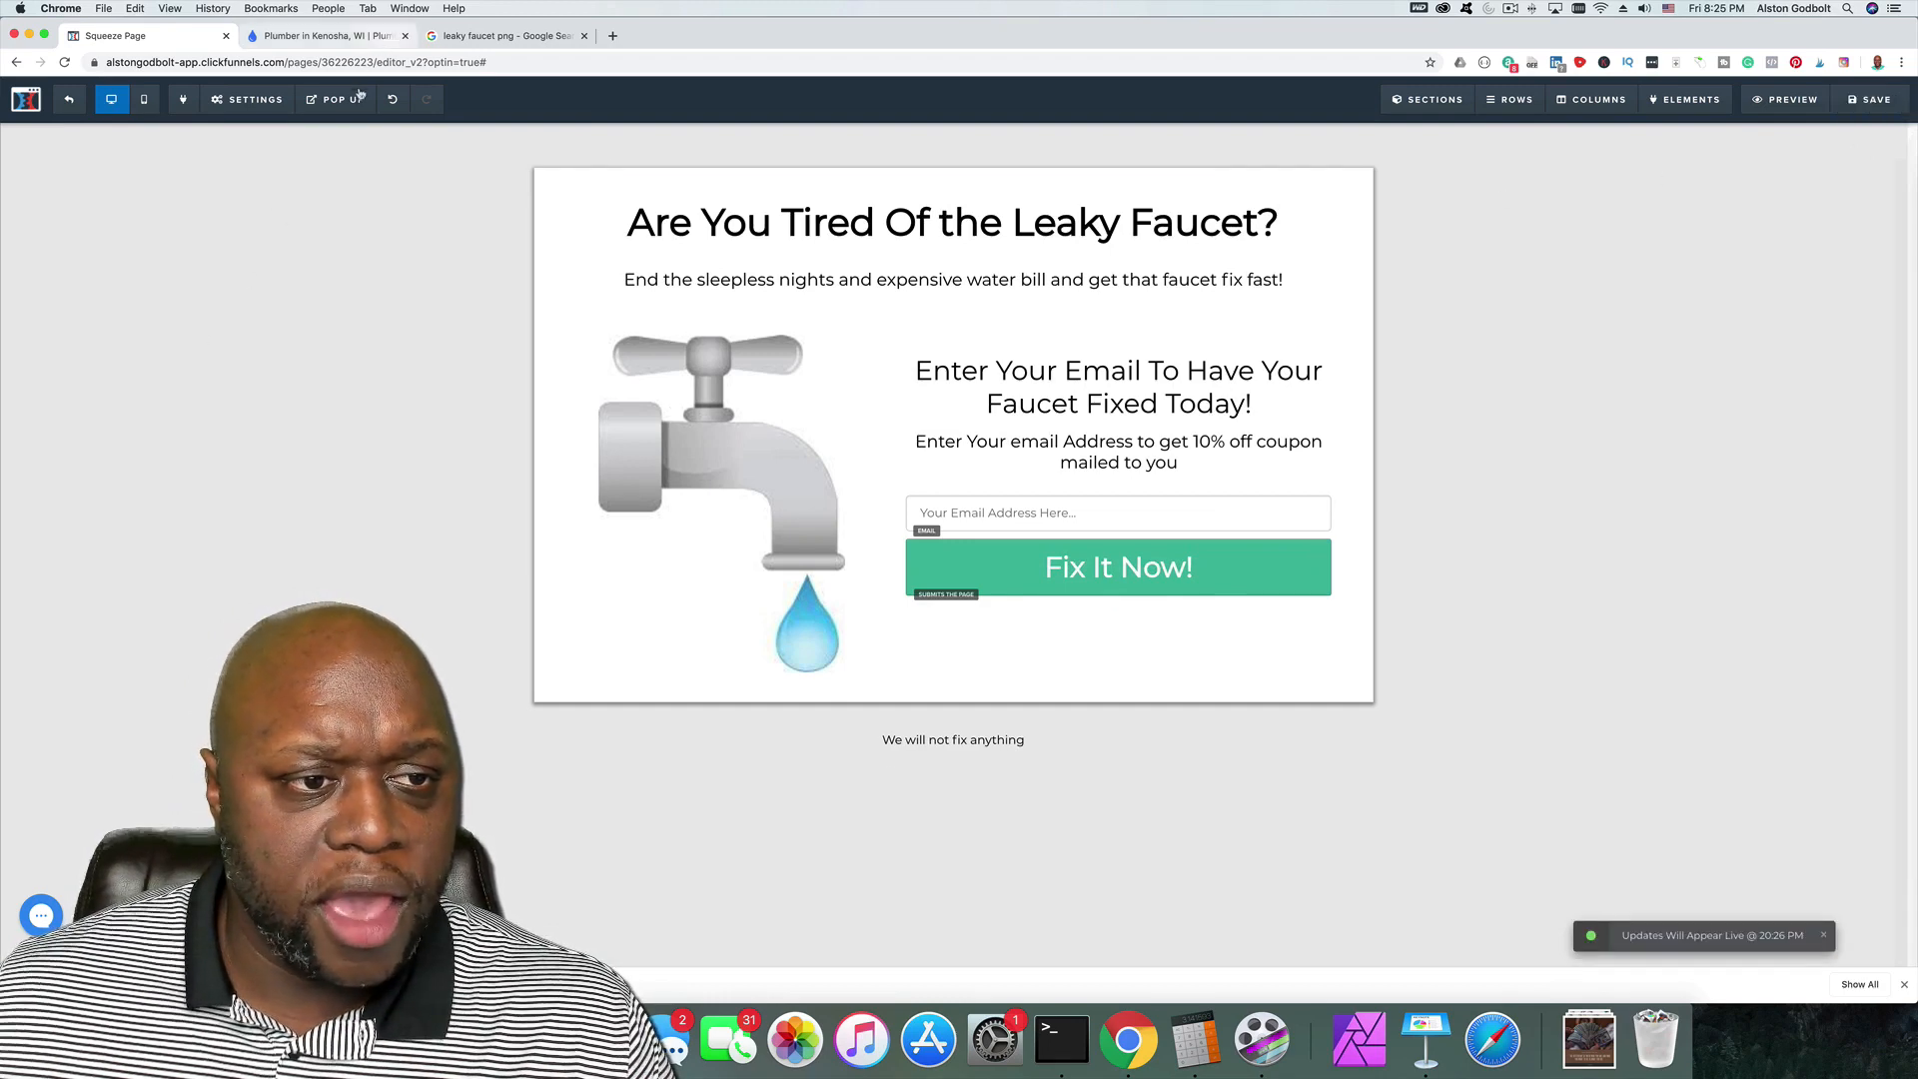
Step: Set the page's SEO title to "Ted's Plumbing Service", correcting the misspelled word with the suggested spelling
mouse_move(225, 115)
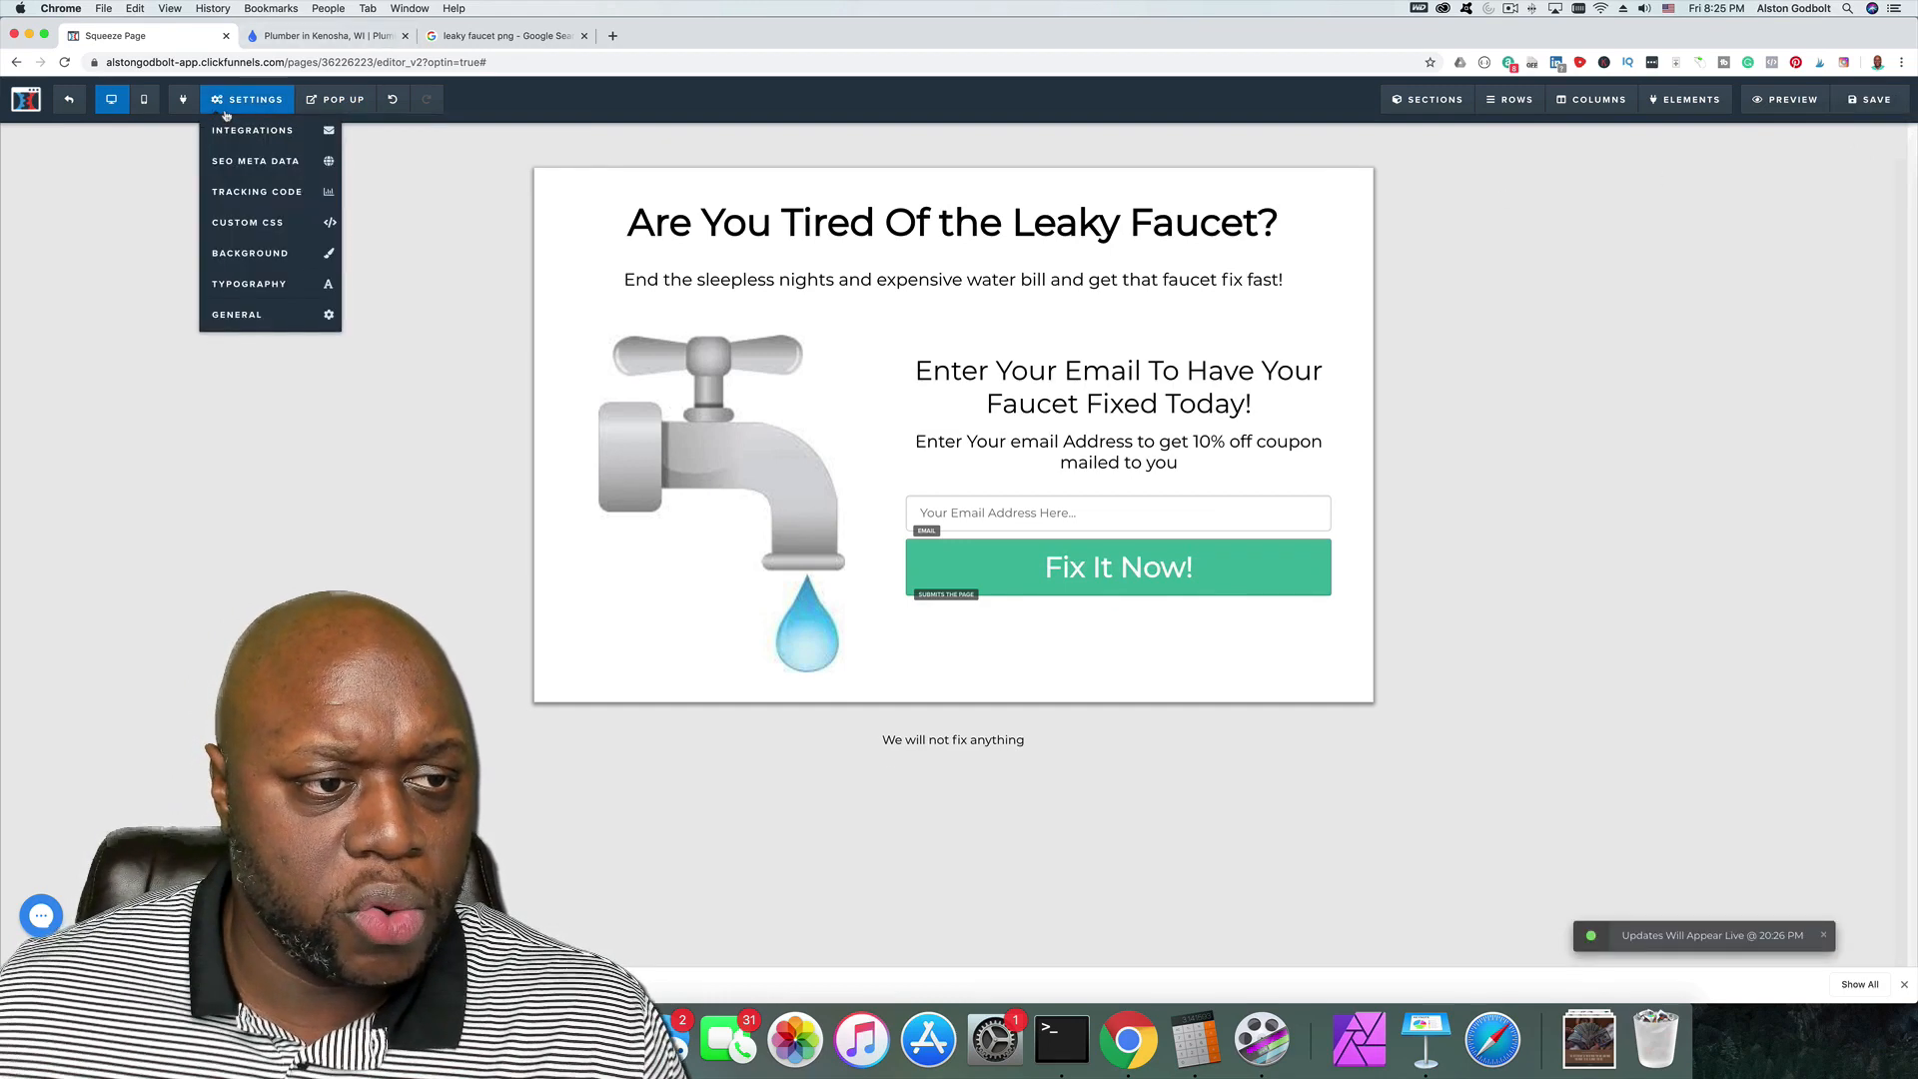
left_click(257, 165)
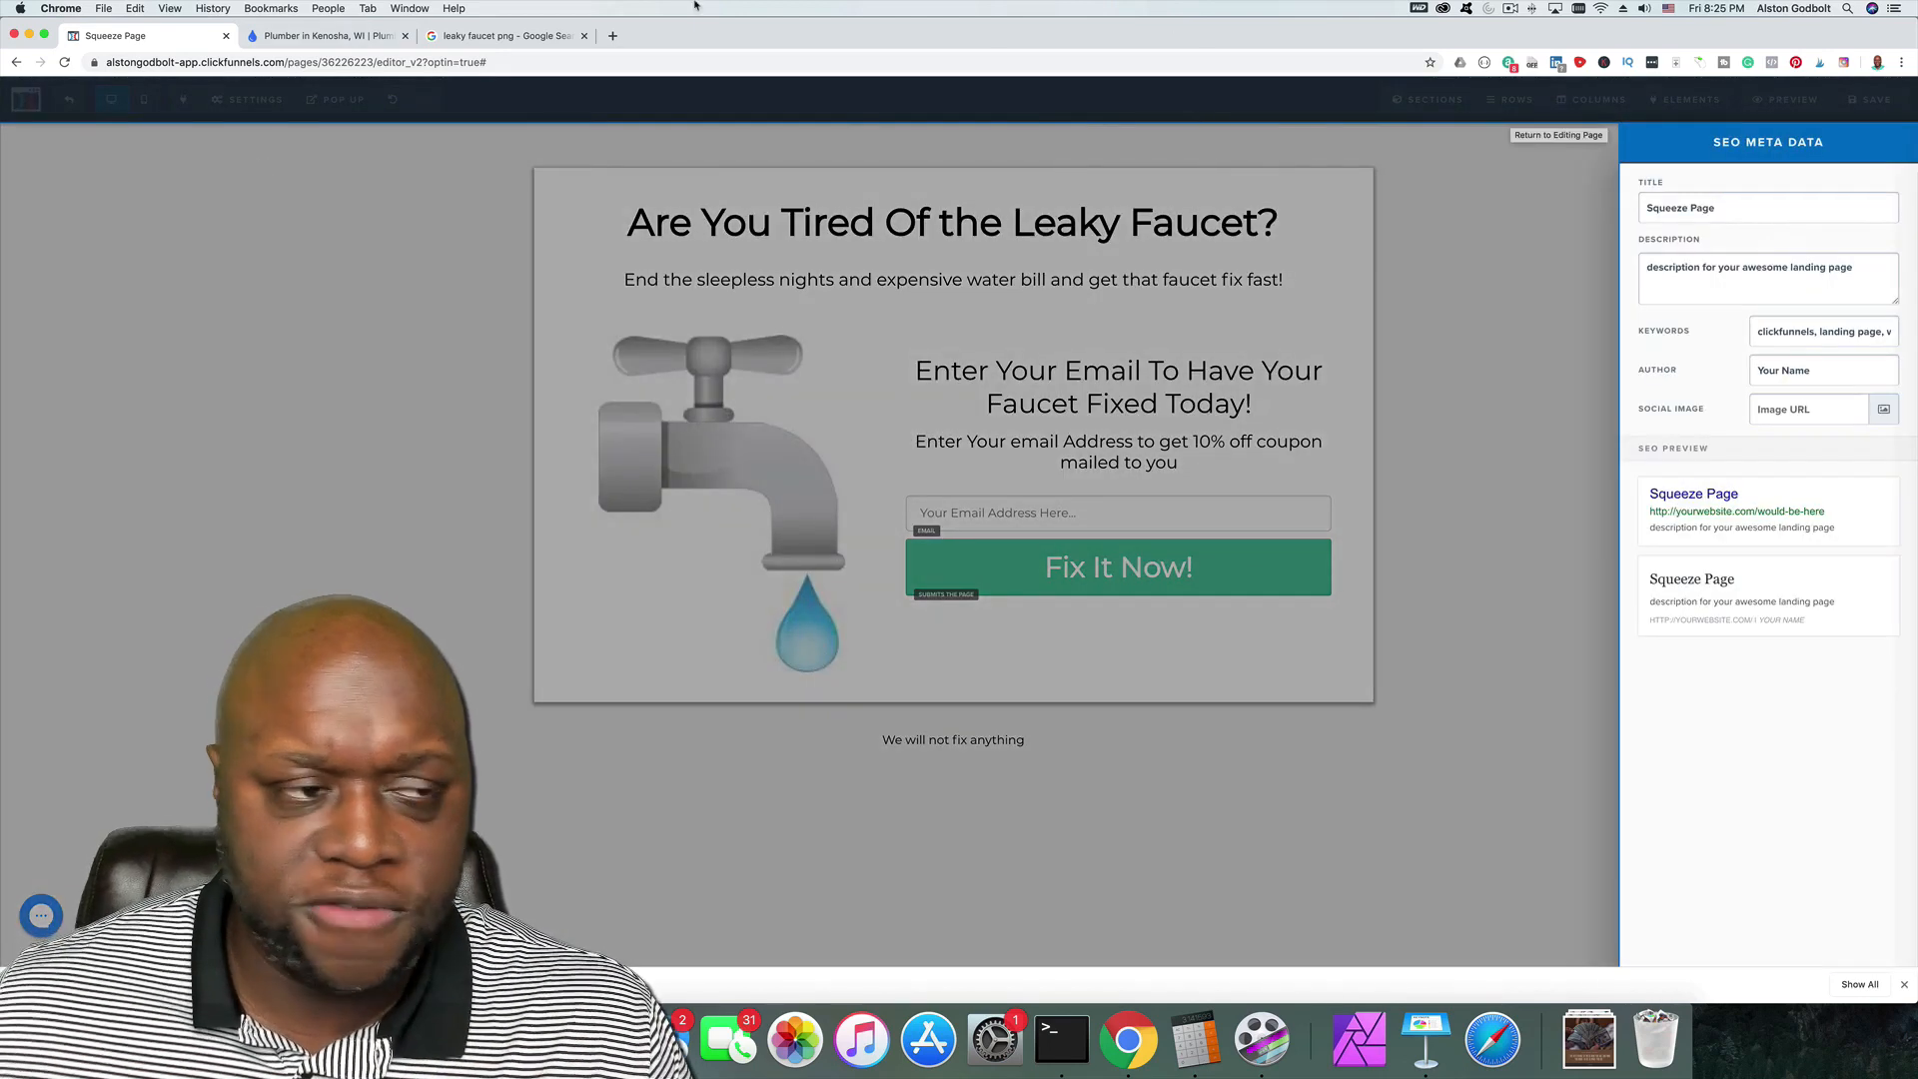
triple_click(1778, 216)
type("Ted's Plumming S")
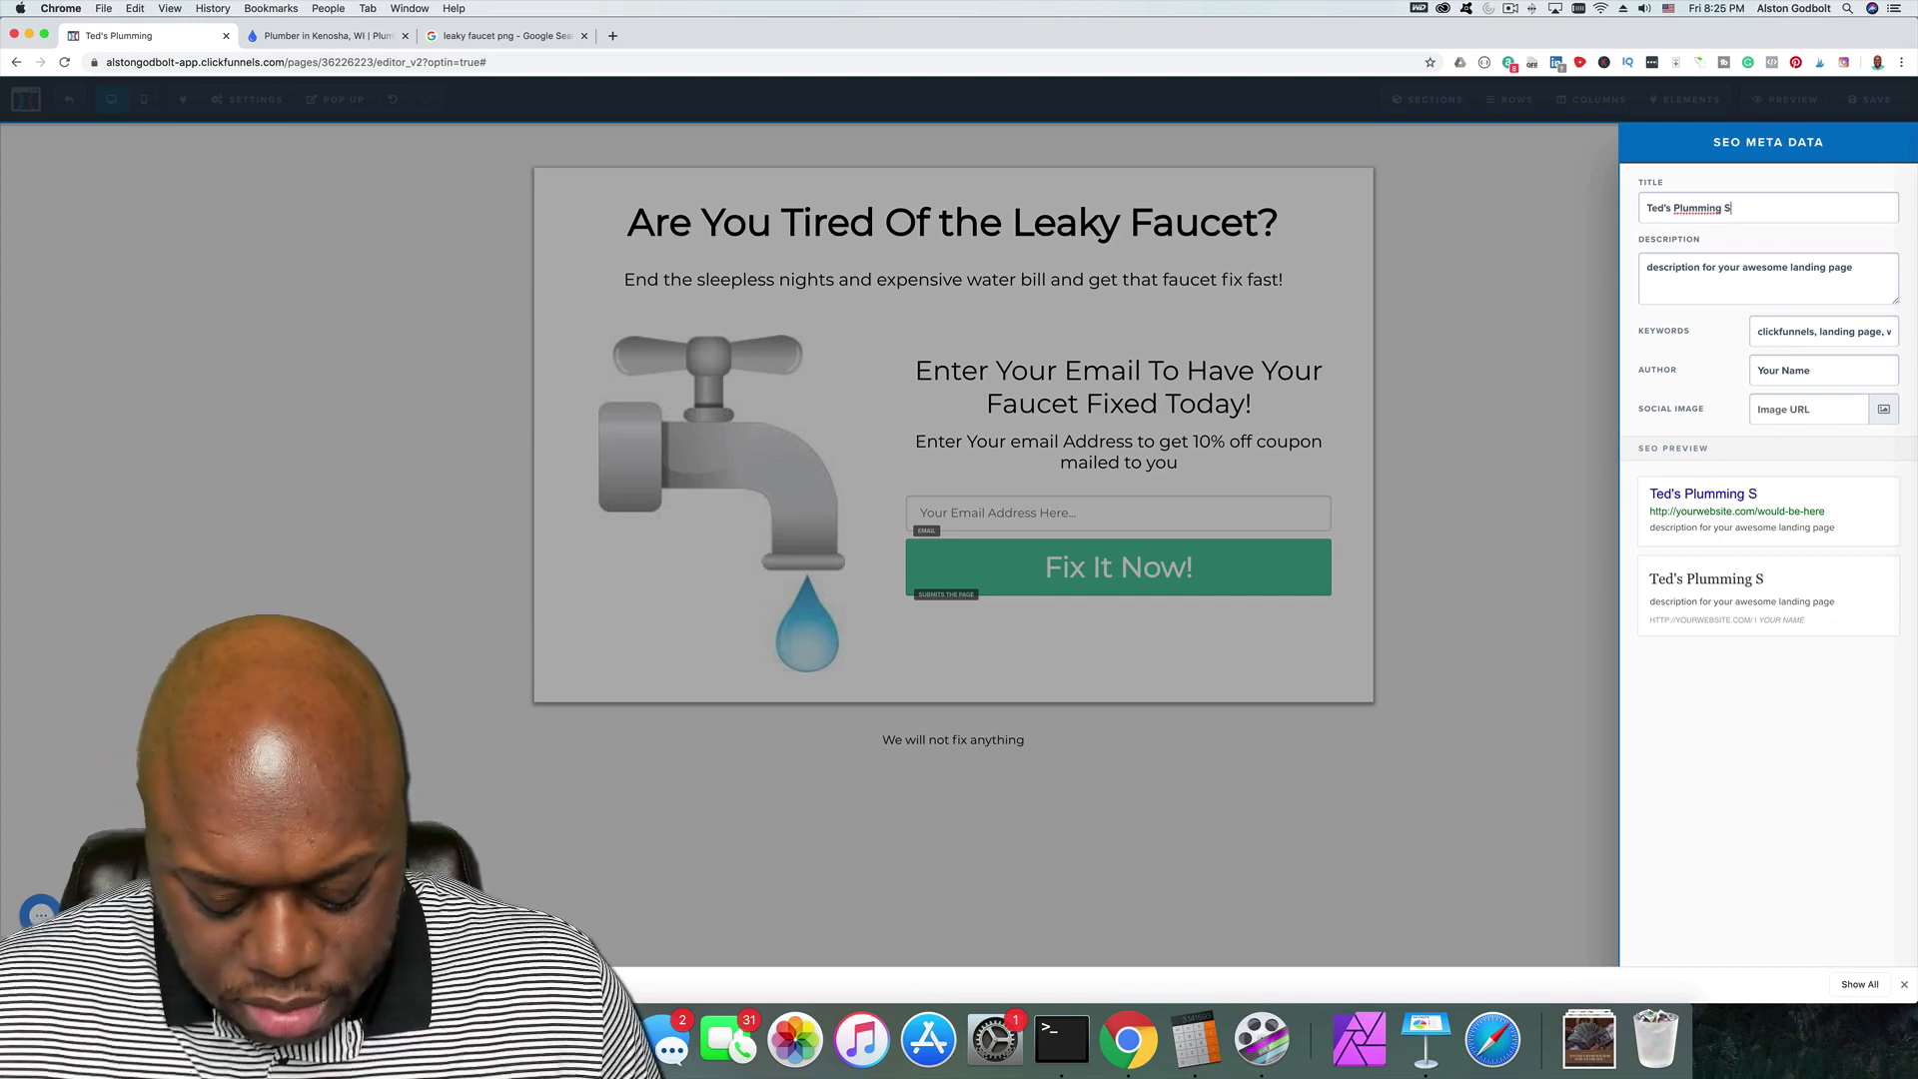
type("ervice")
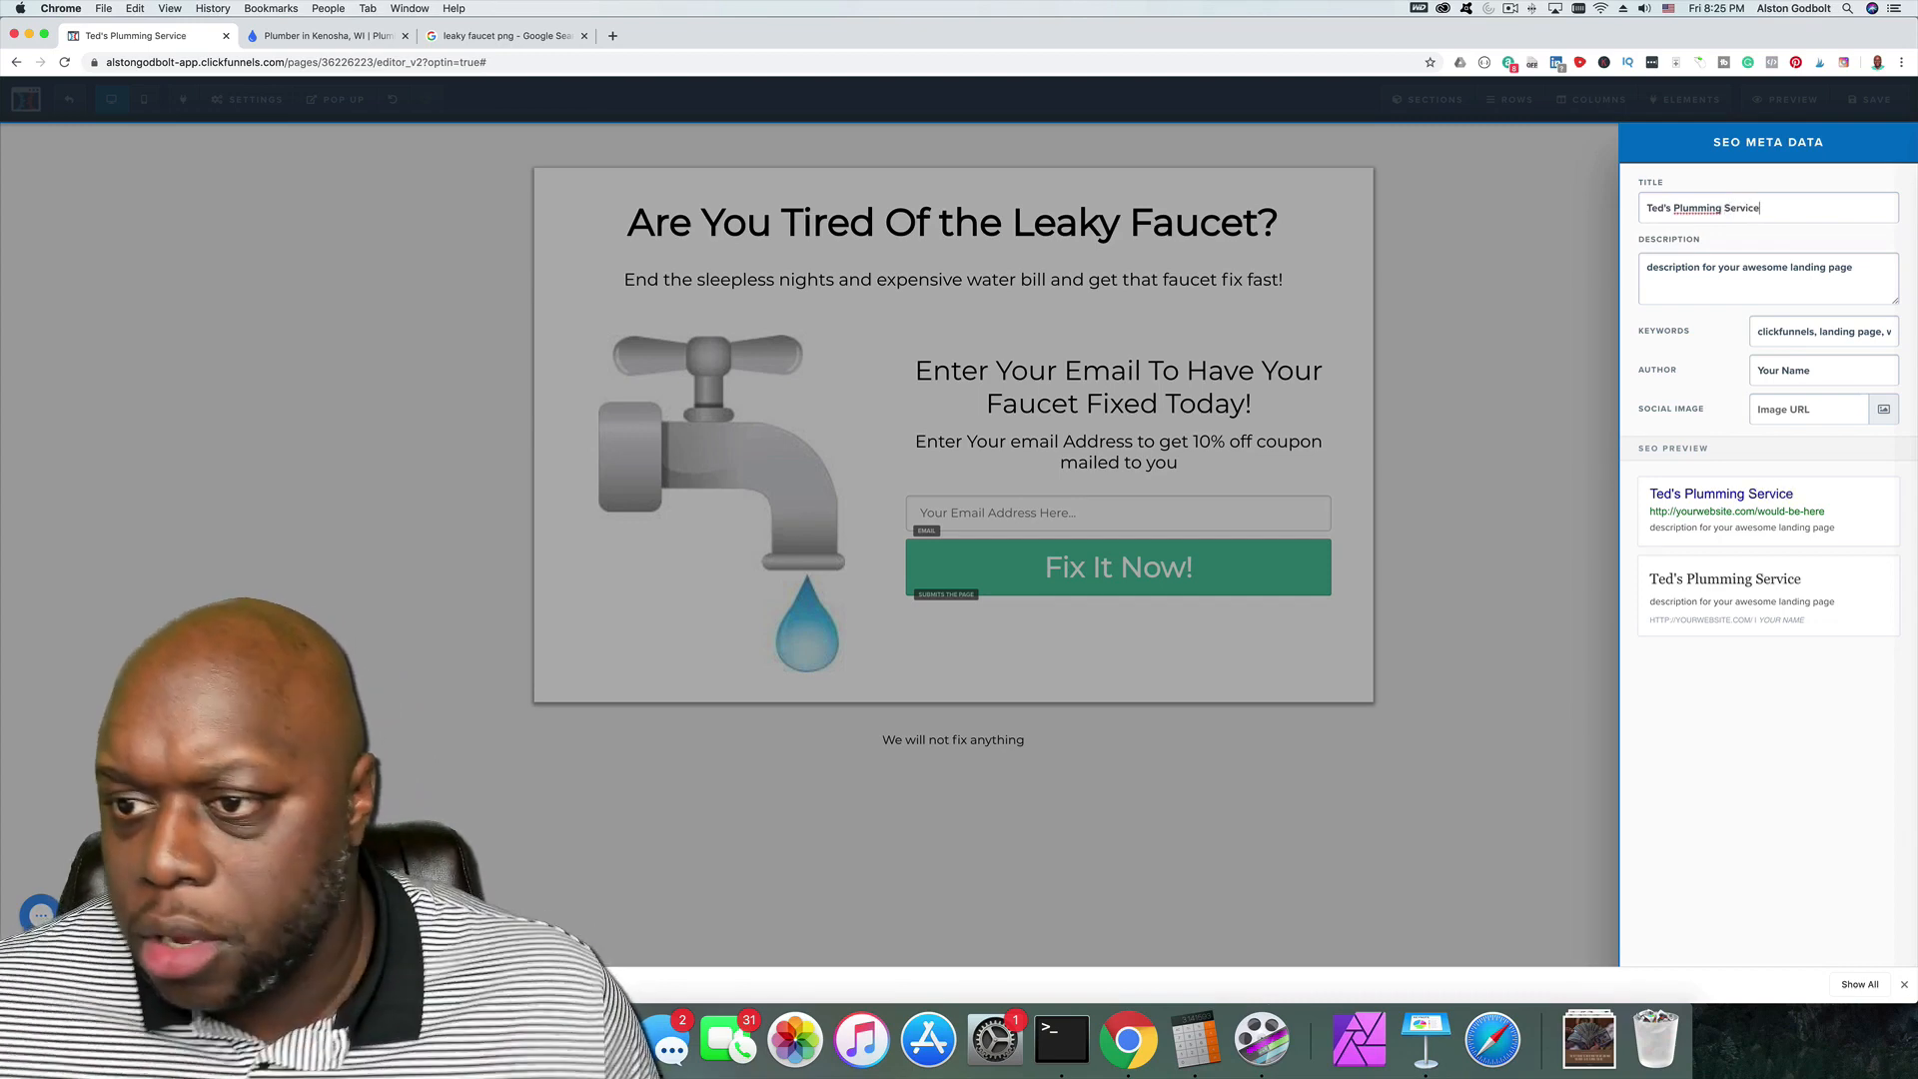
right_click(1702, 210)
left_click(1738, 214)
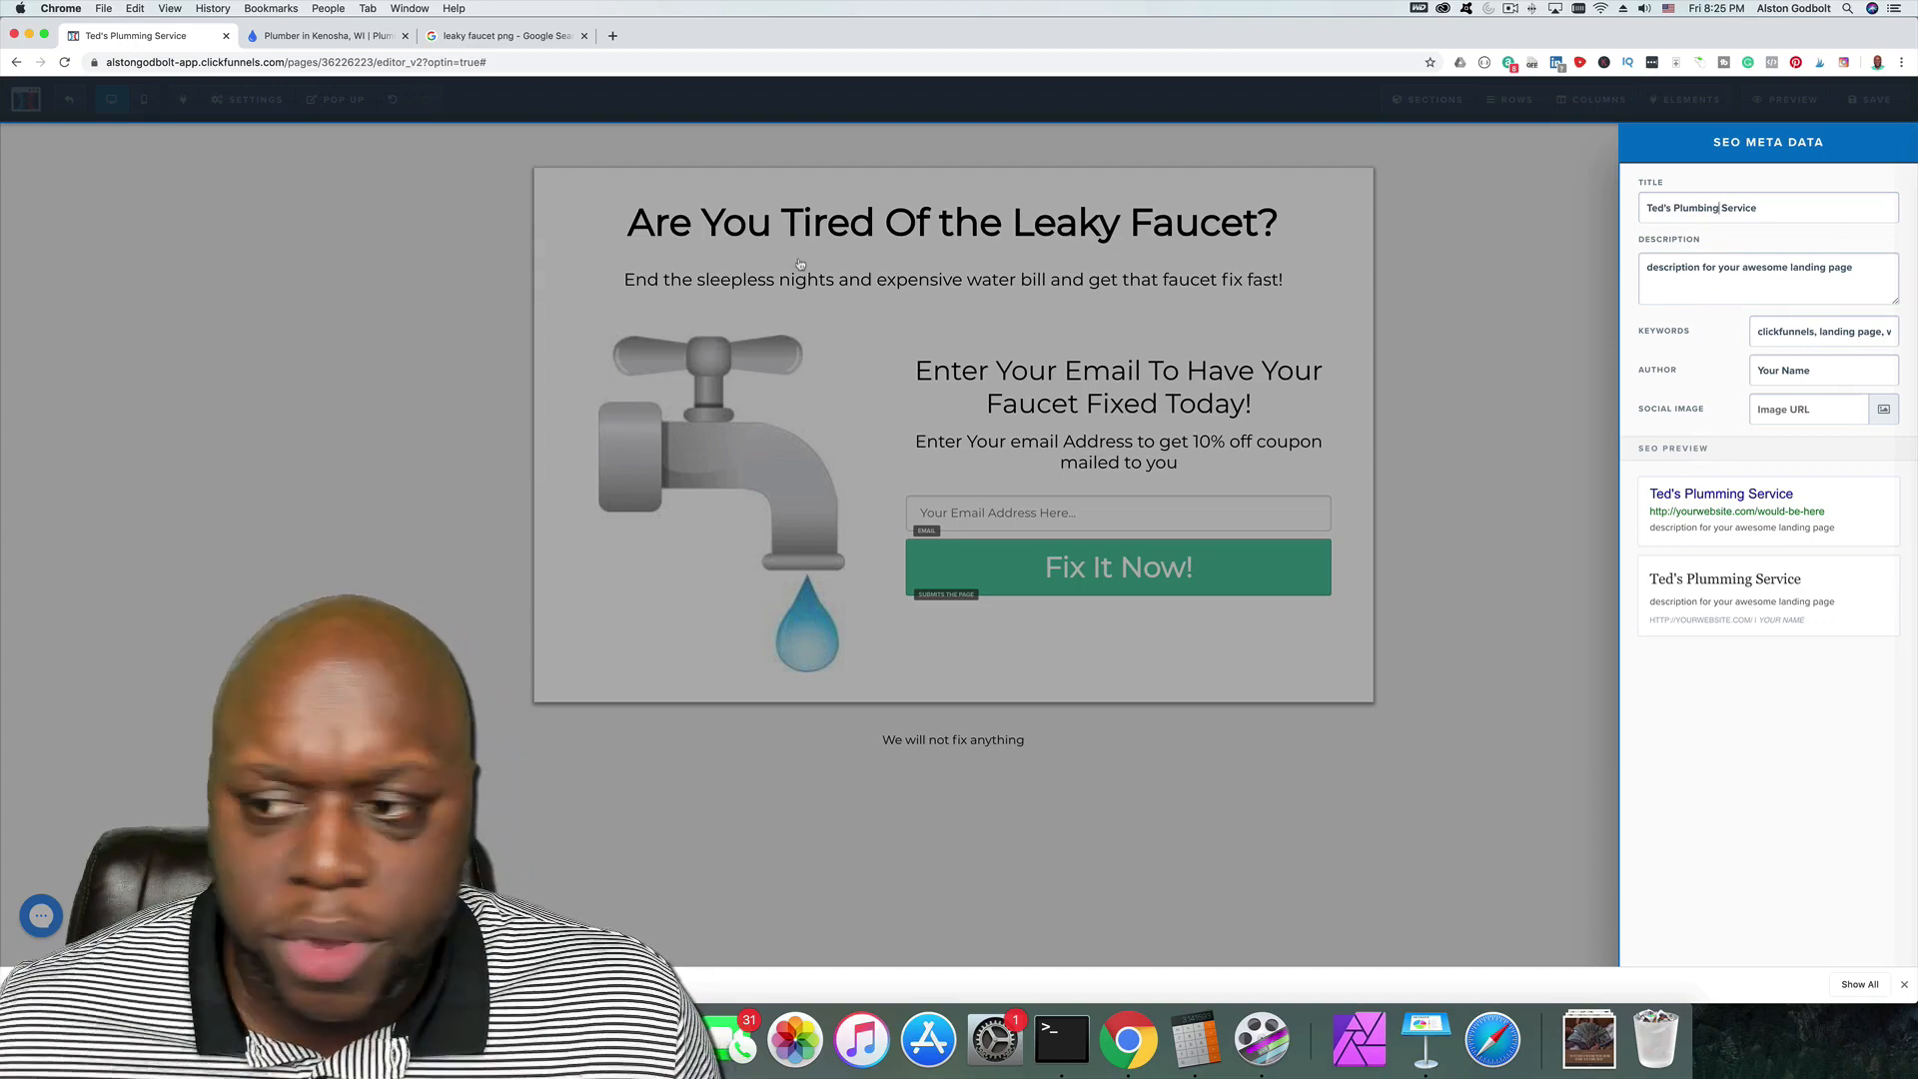
Step: Set the page's SEO social image to the faucet picture from the uploaded image library
left_click(1884, 409)
left_click(105, 384)
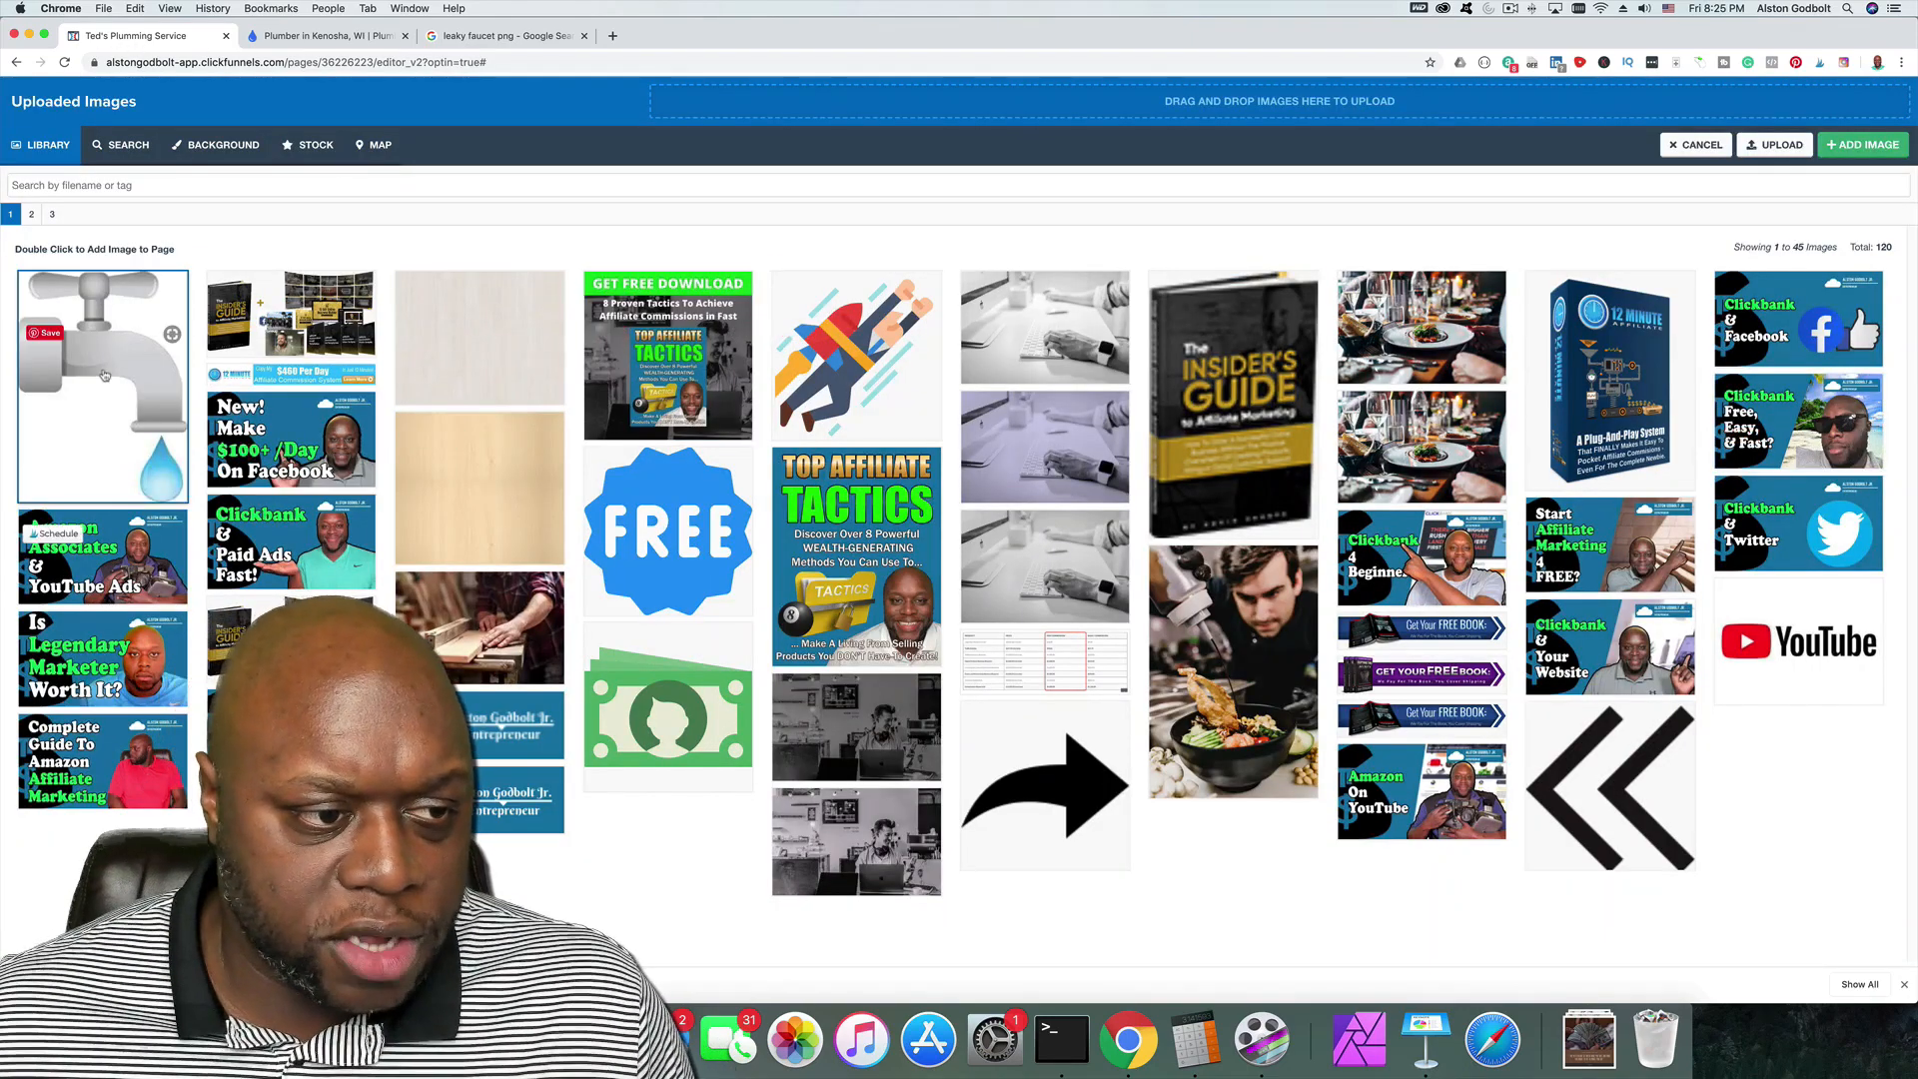
left_click(1849, 150)
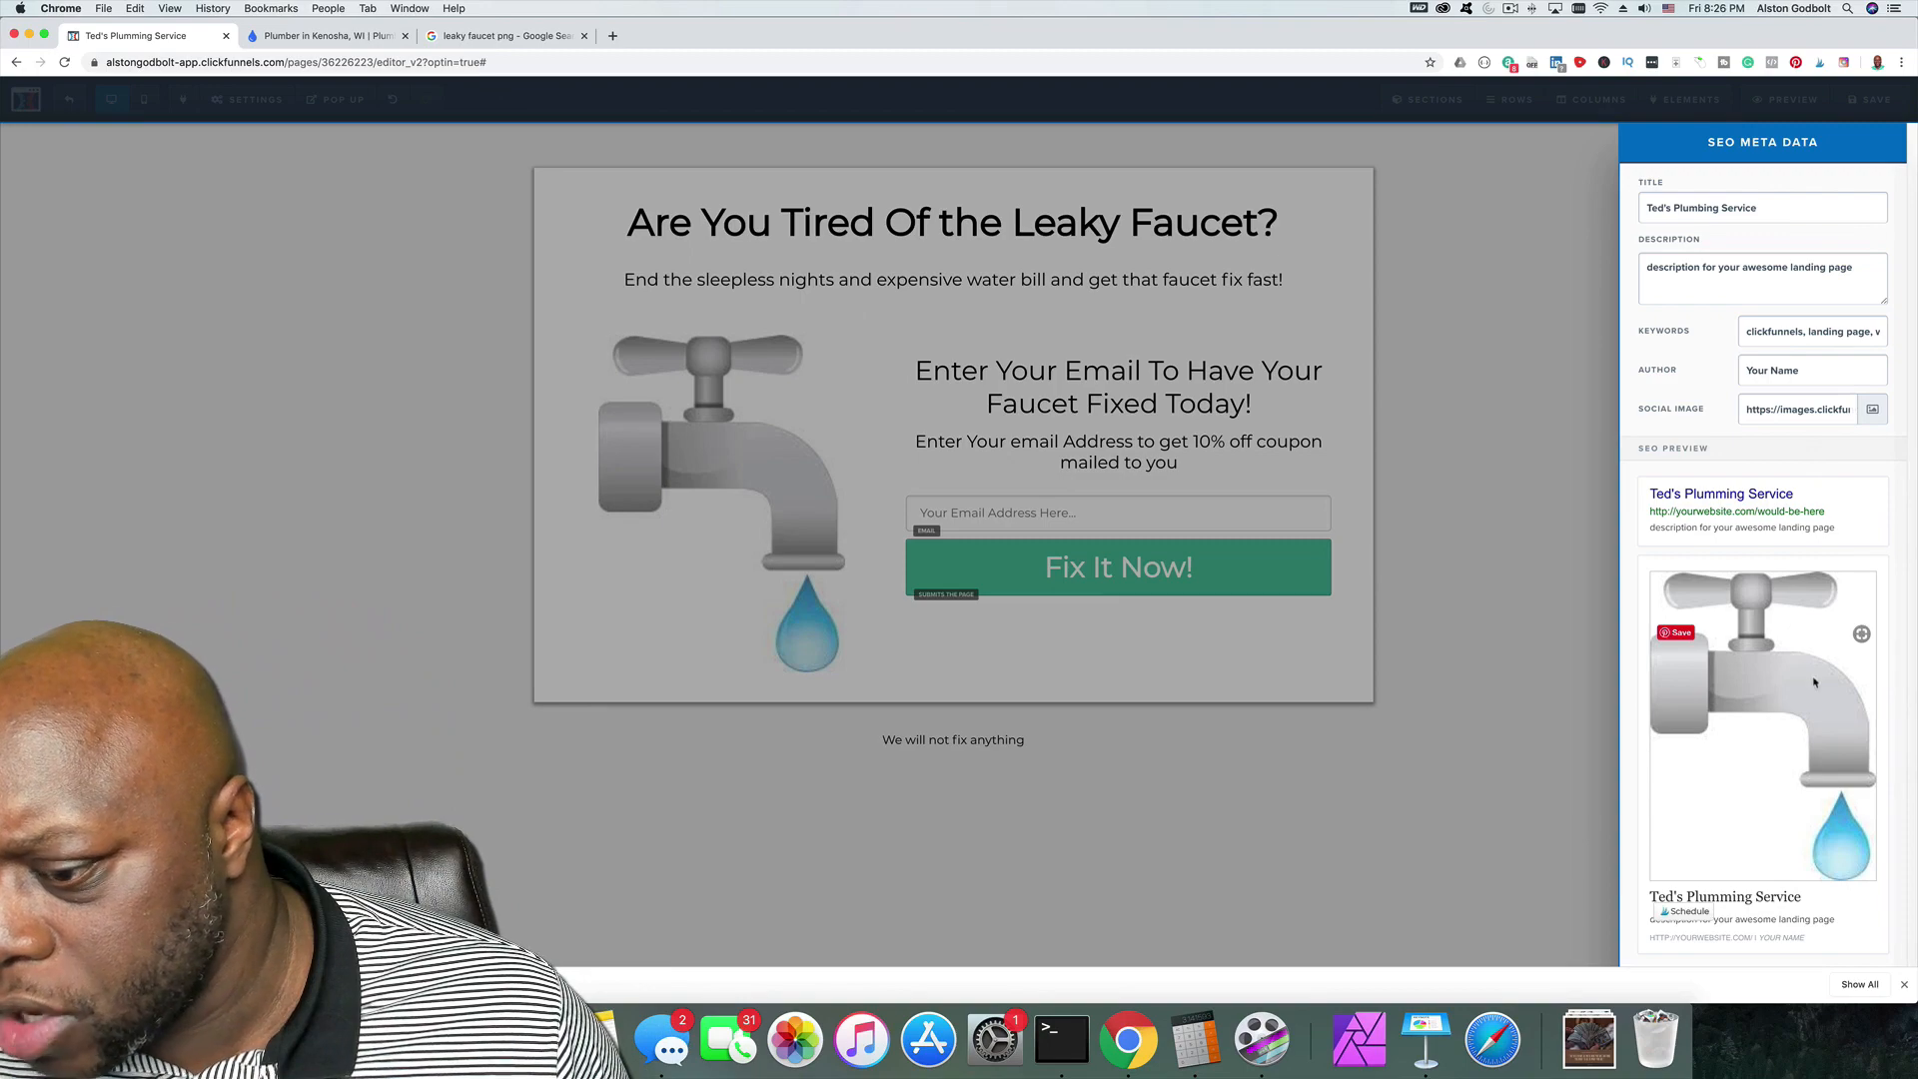
Step: Replace the placeholder author in the SEO metadata with the page author's full name
left_click(1850, 370)
key("super+a")
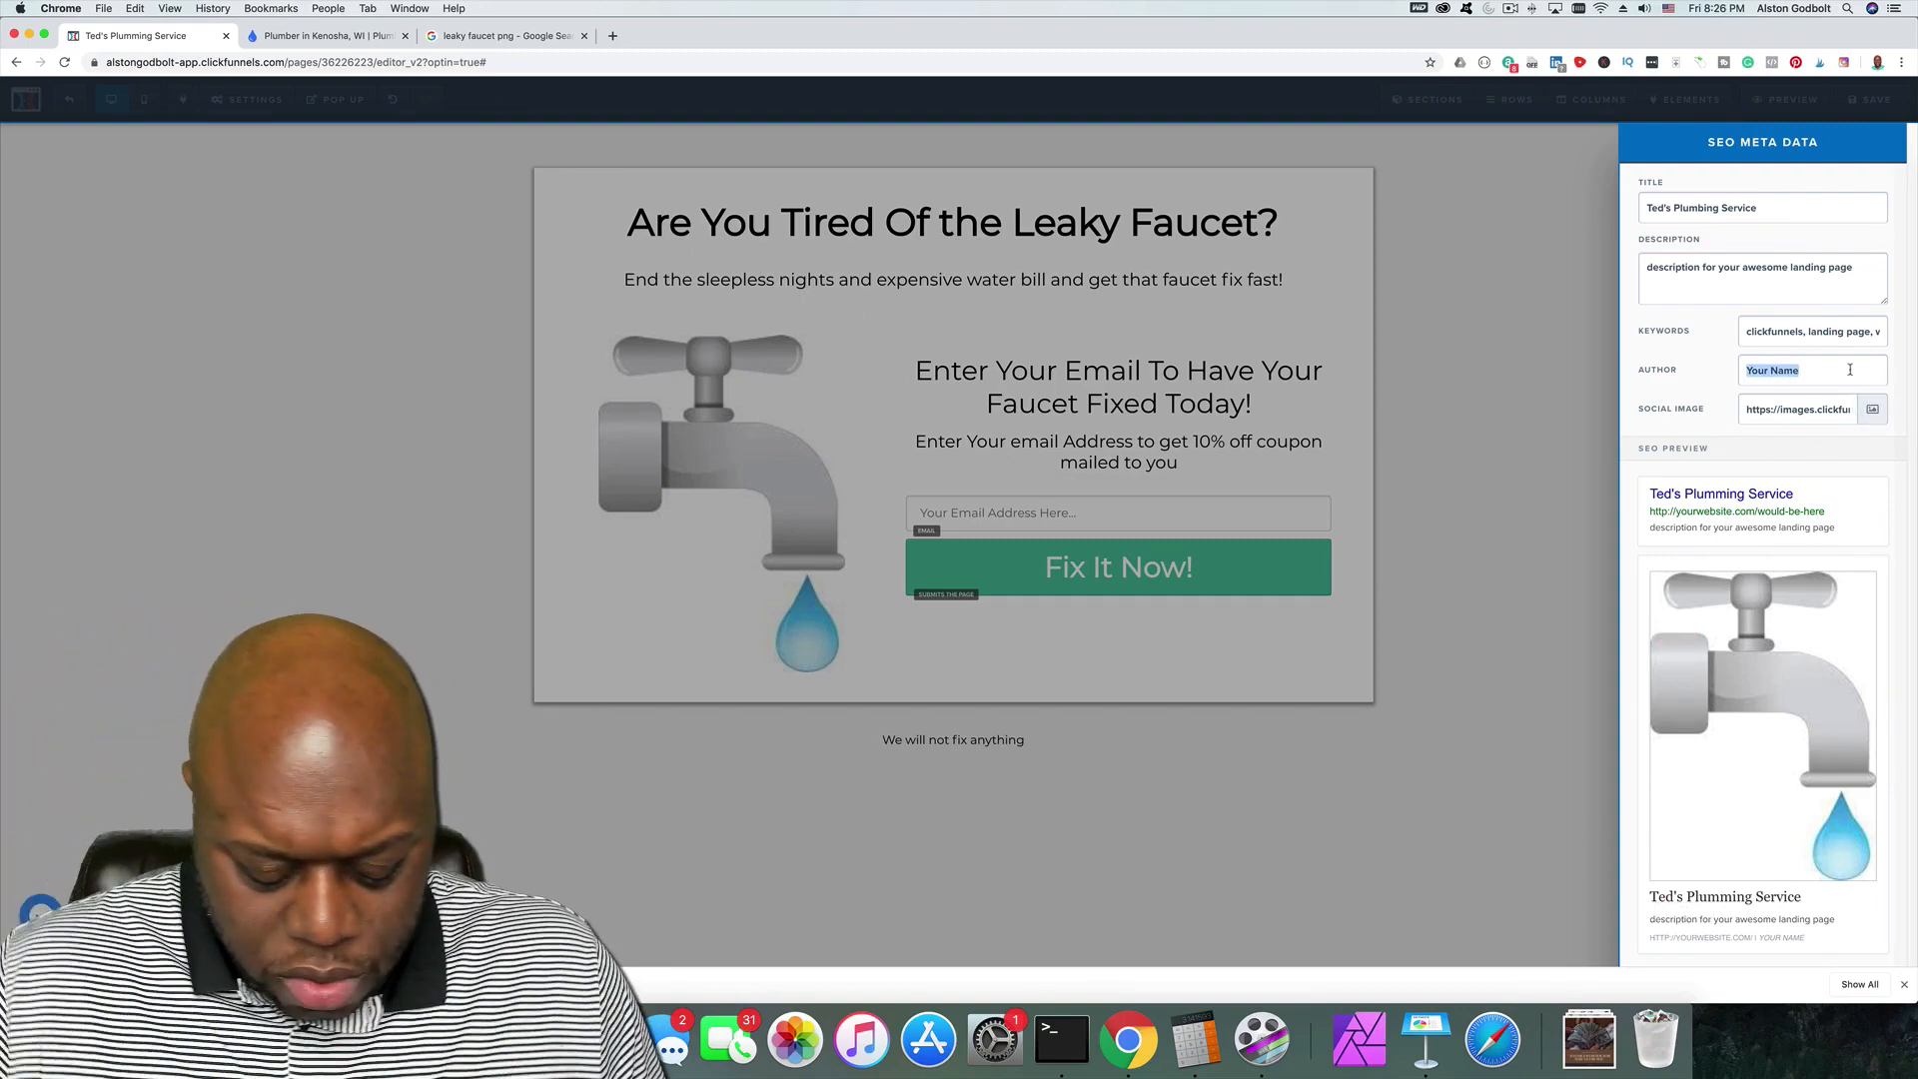
type("Alston ")
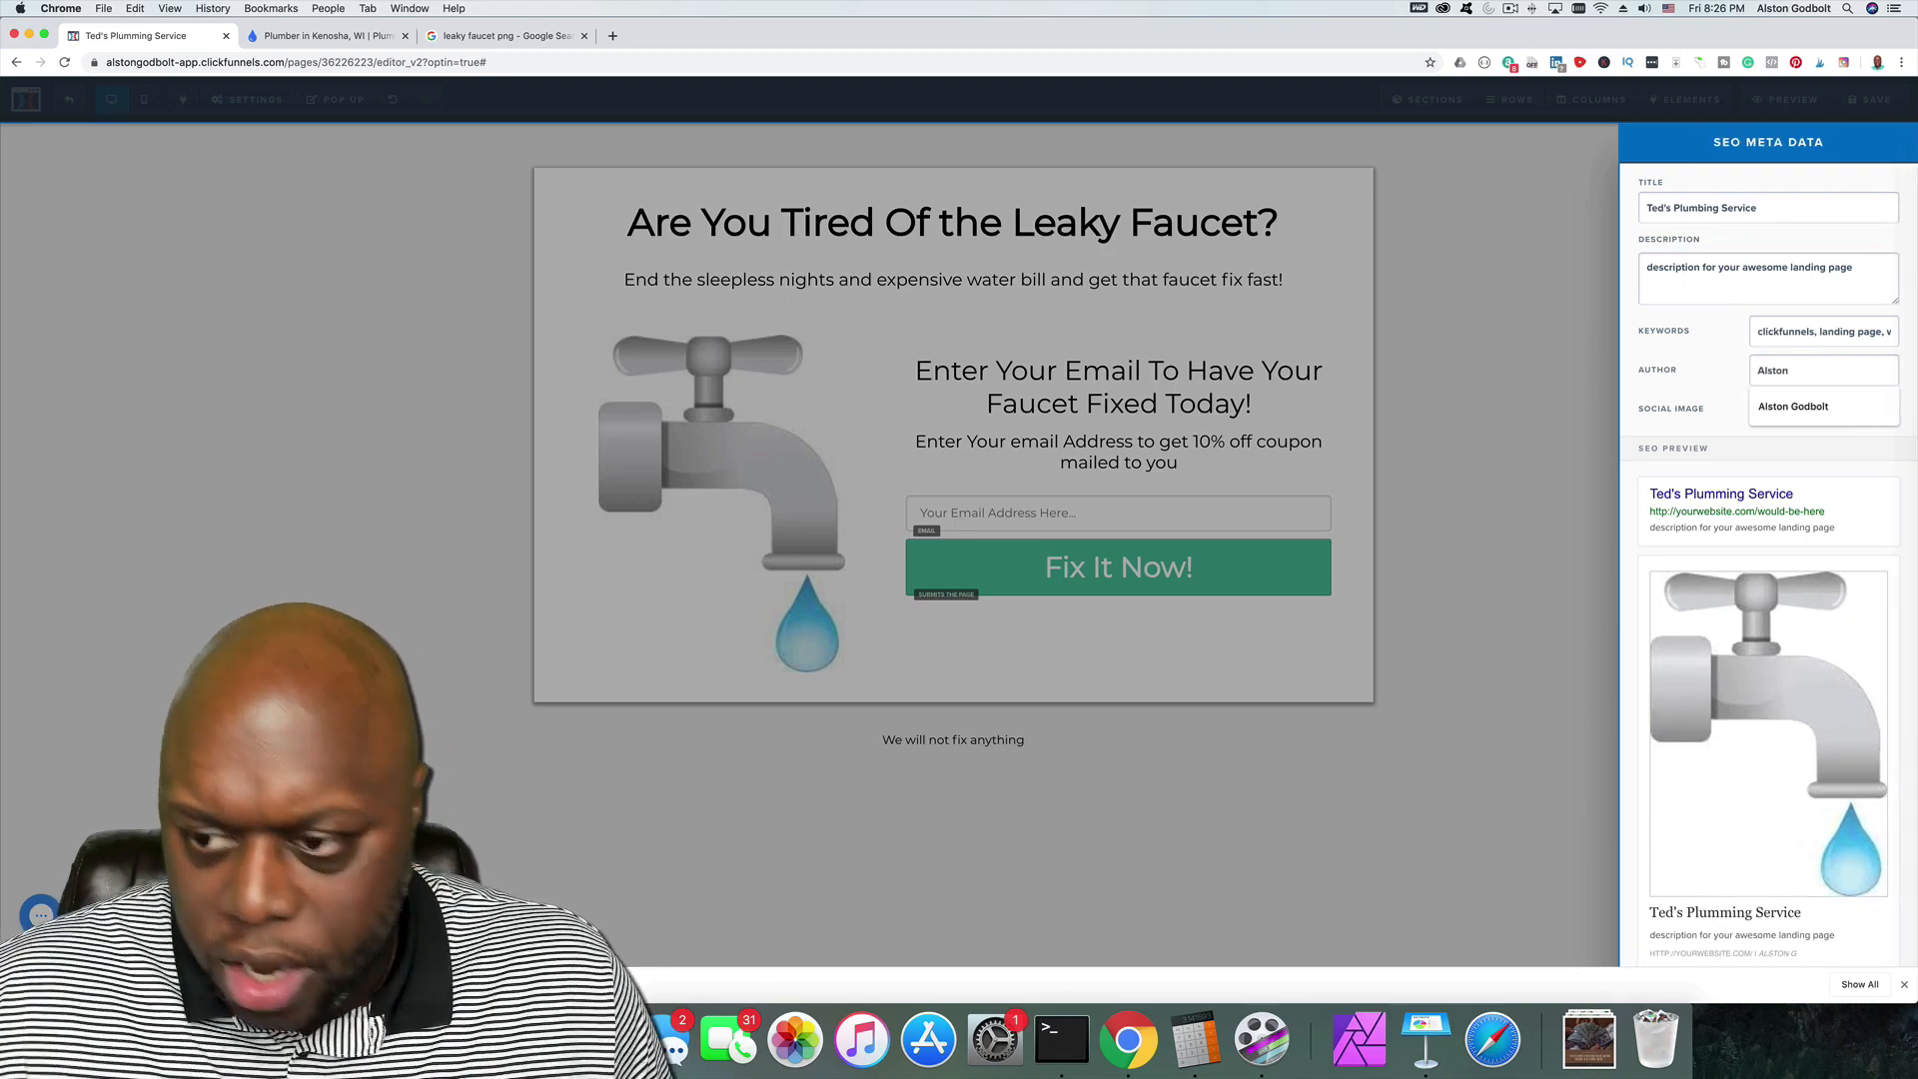
type("GOdbolt")
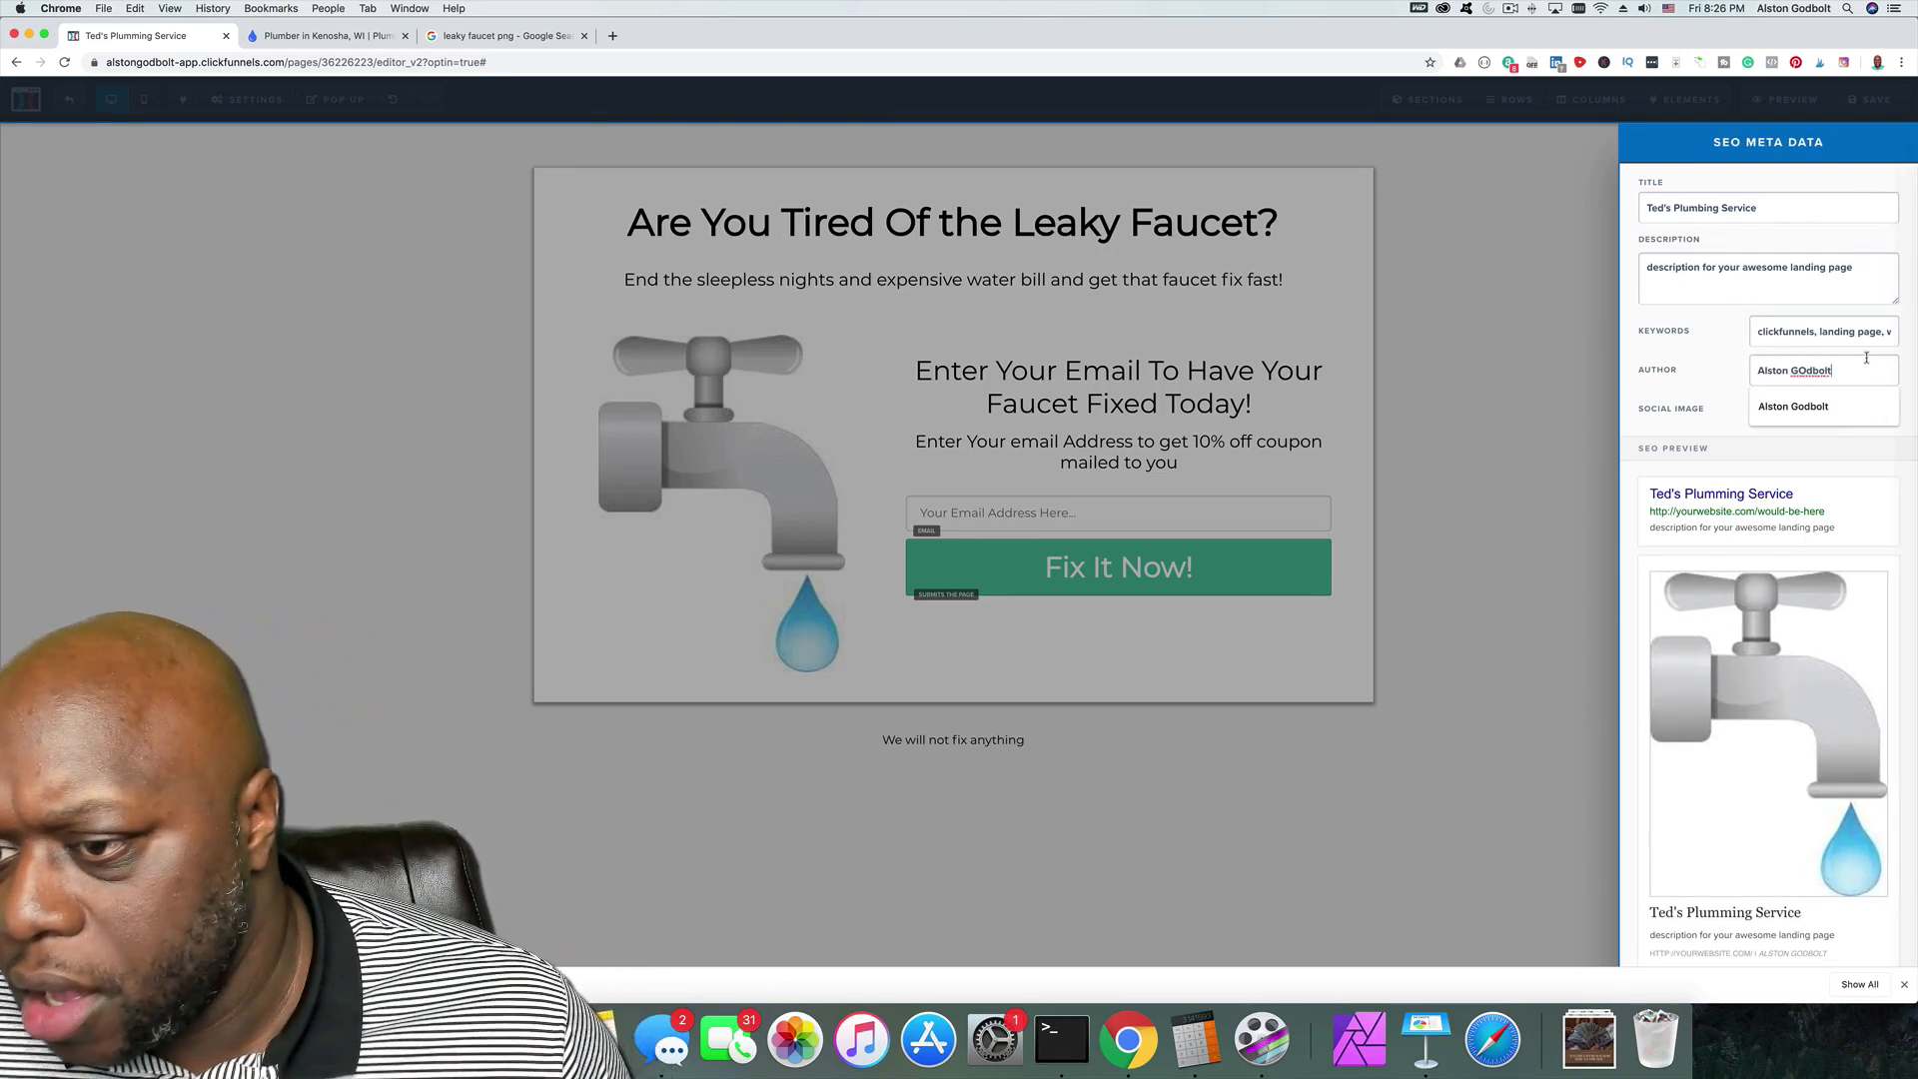
Step: Close the SEO metadata settings with the keywords left as they are, save the page and preview it
left_click(1856, 337)
key("super+a")
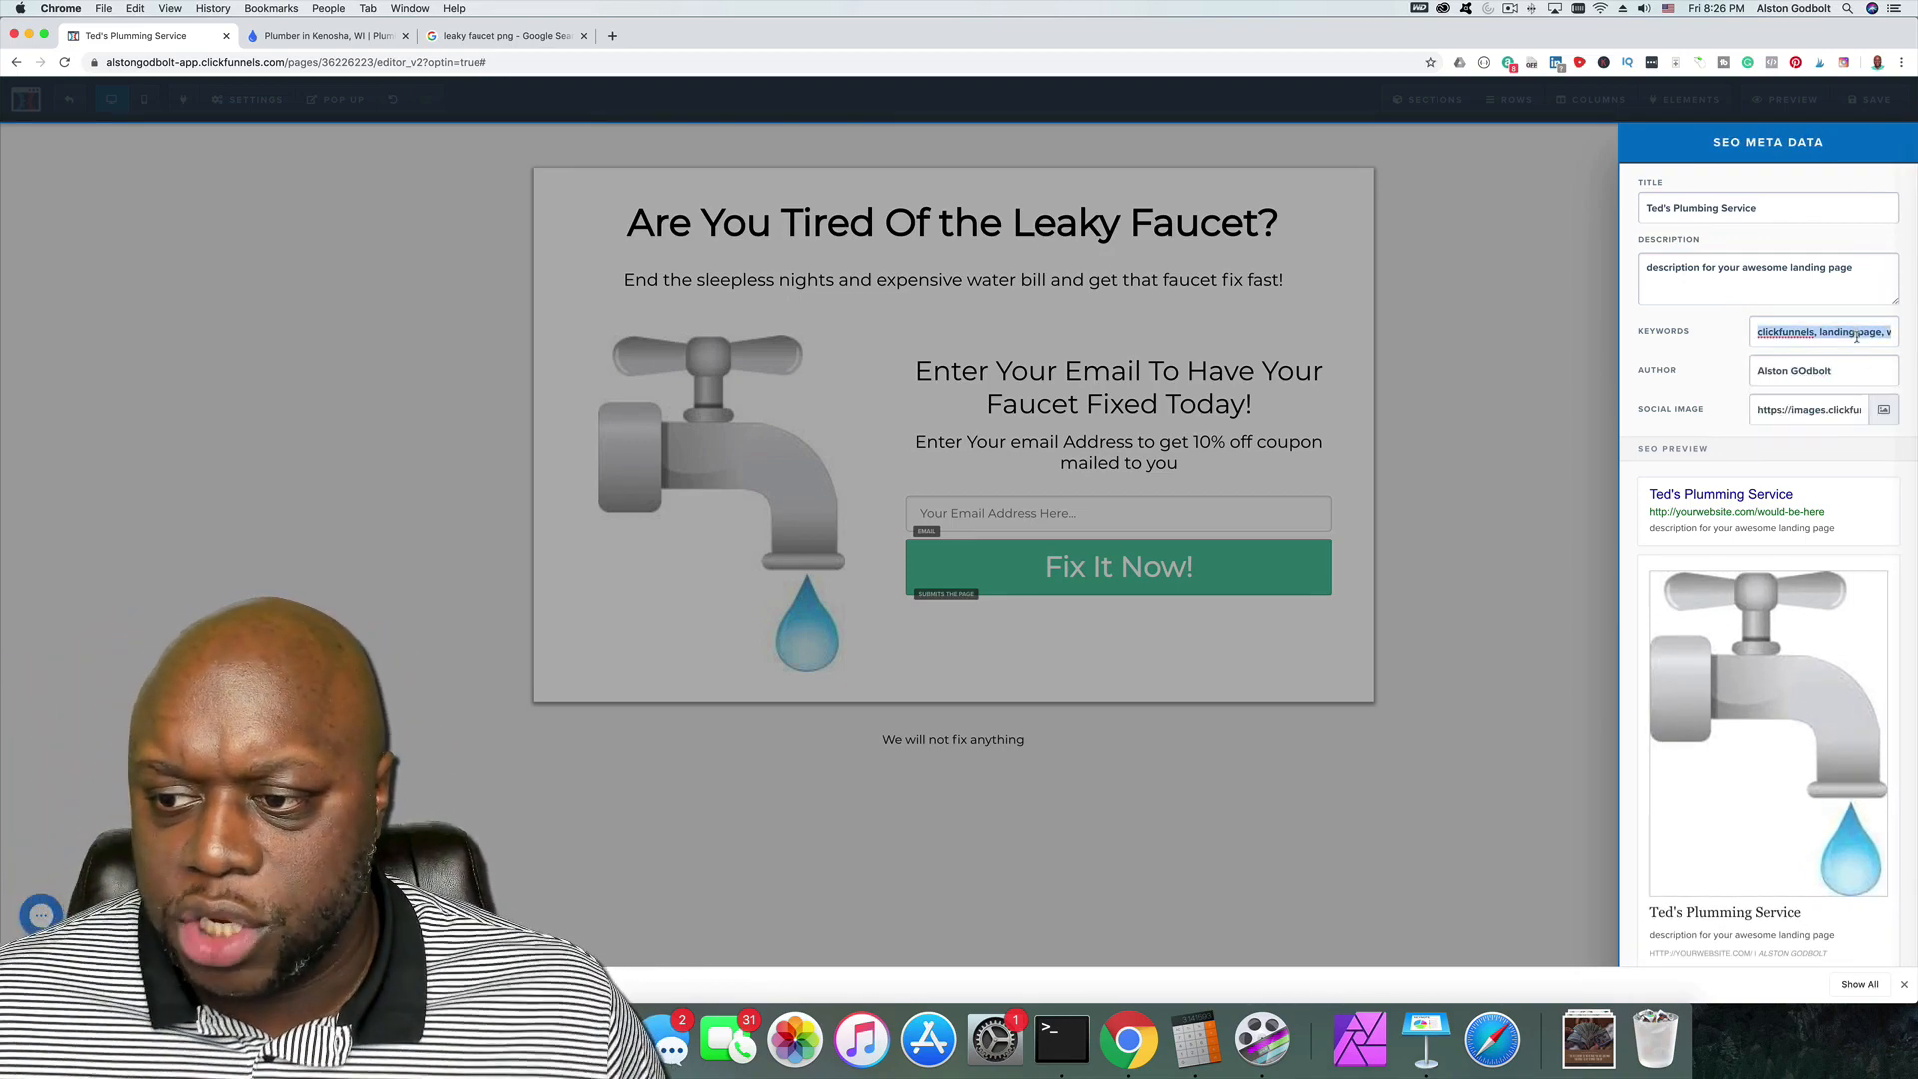
left_click(1524, 558)
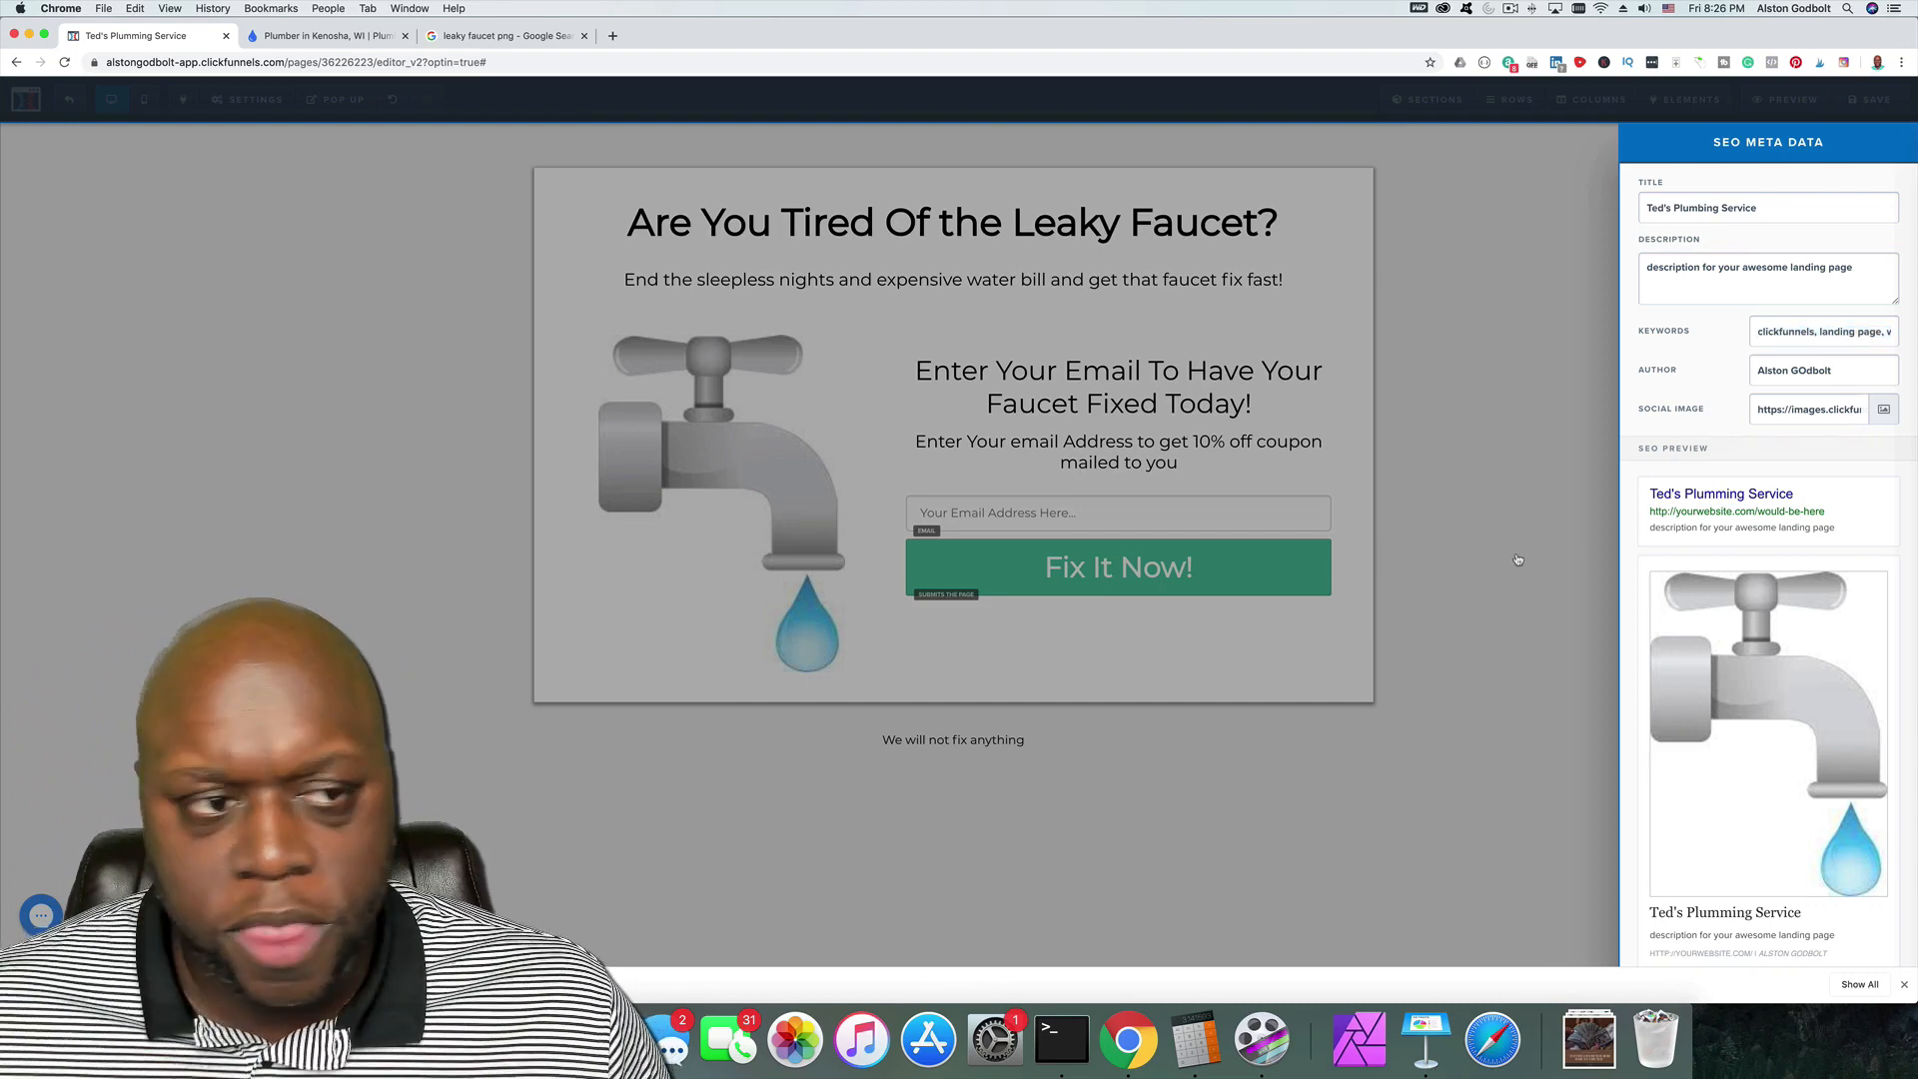
left_click(1868, 100)
left_click(1785, 100)
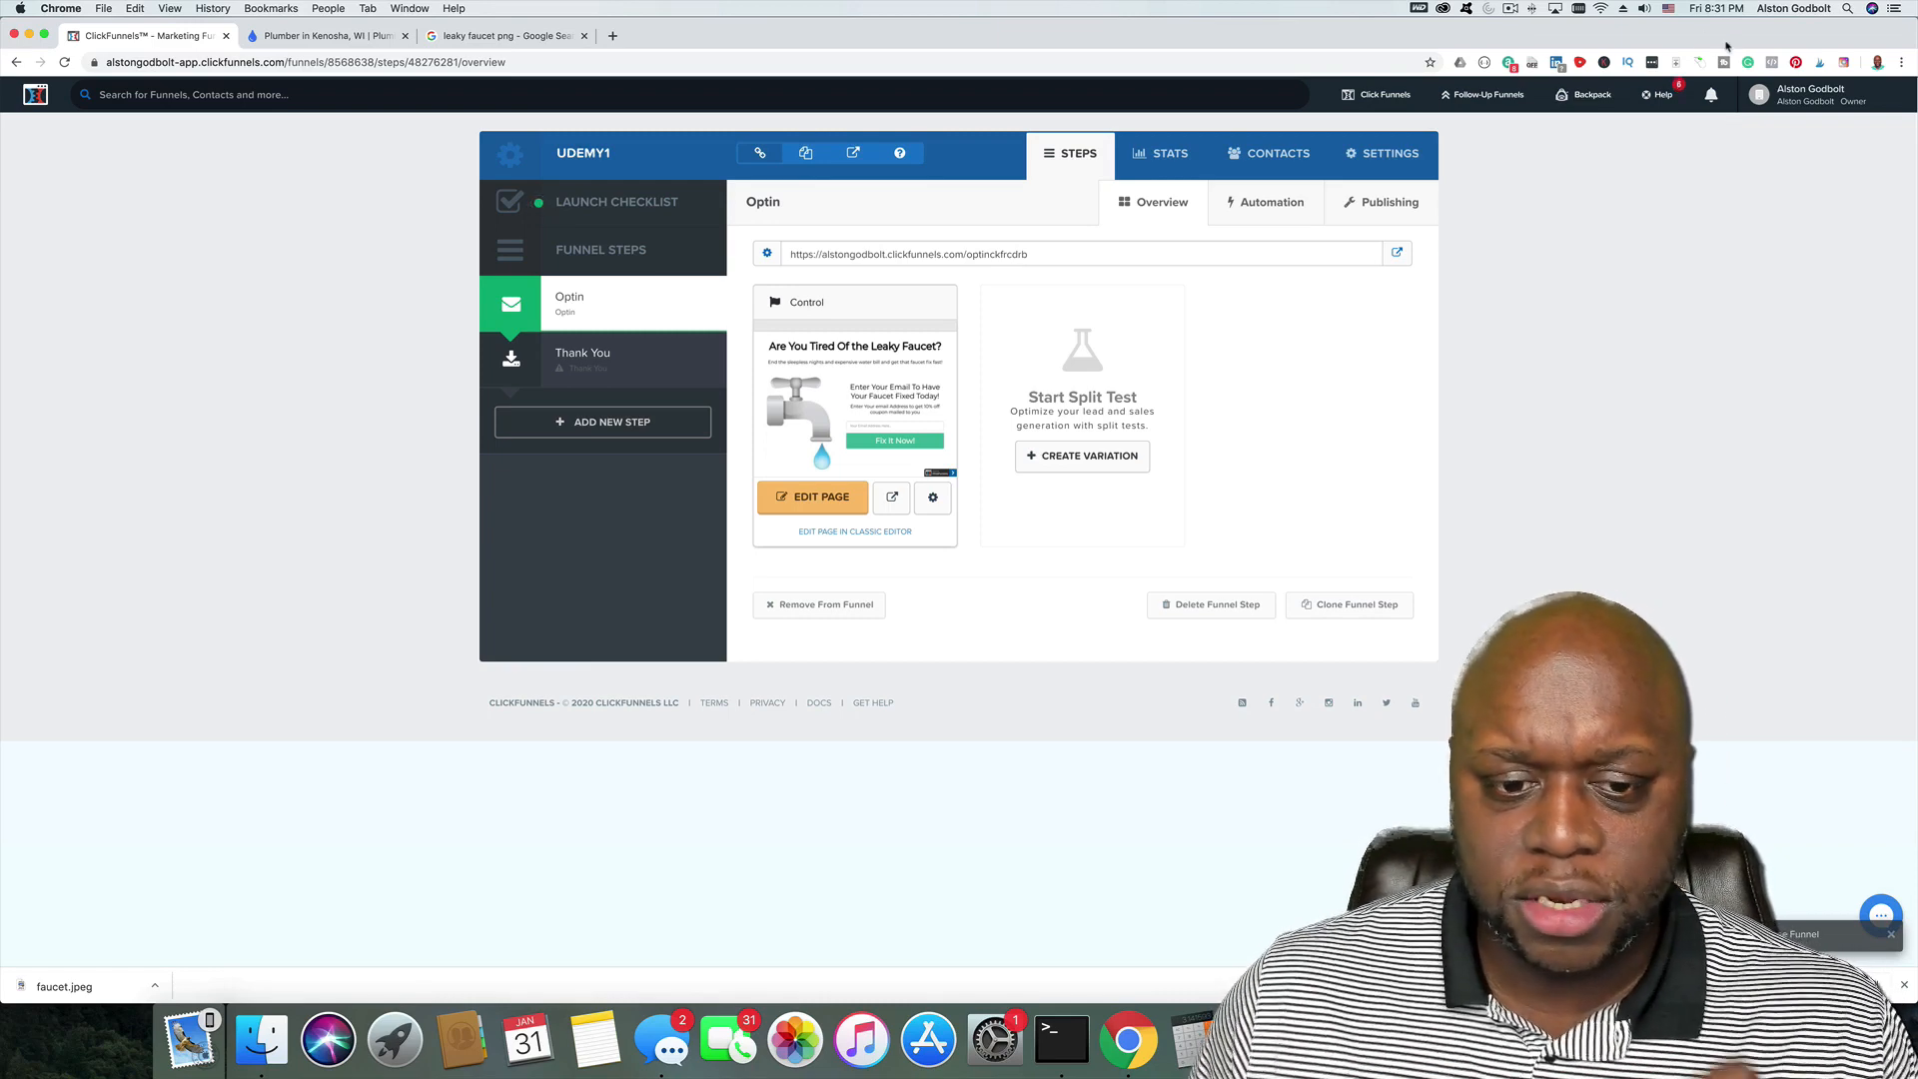
Step: Open the Optin page for editing and choose test (Getresponse) as its email integration
left_click(812, 500)
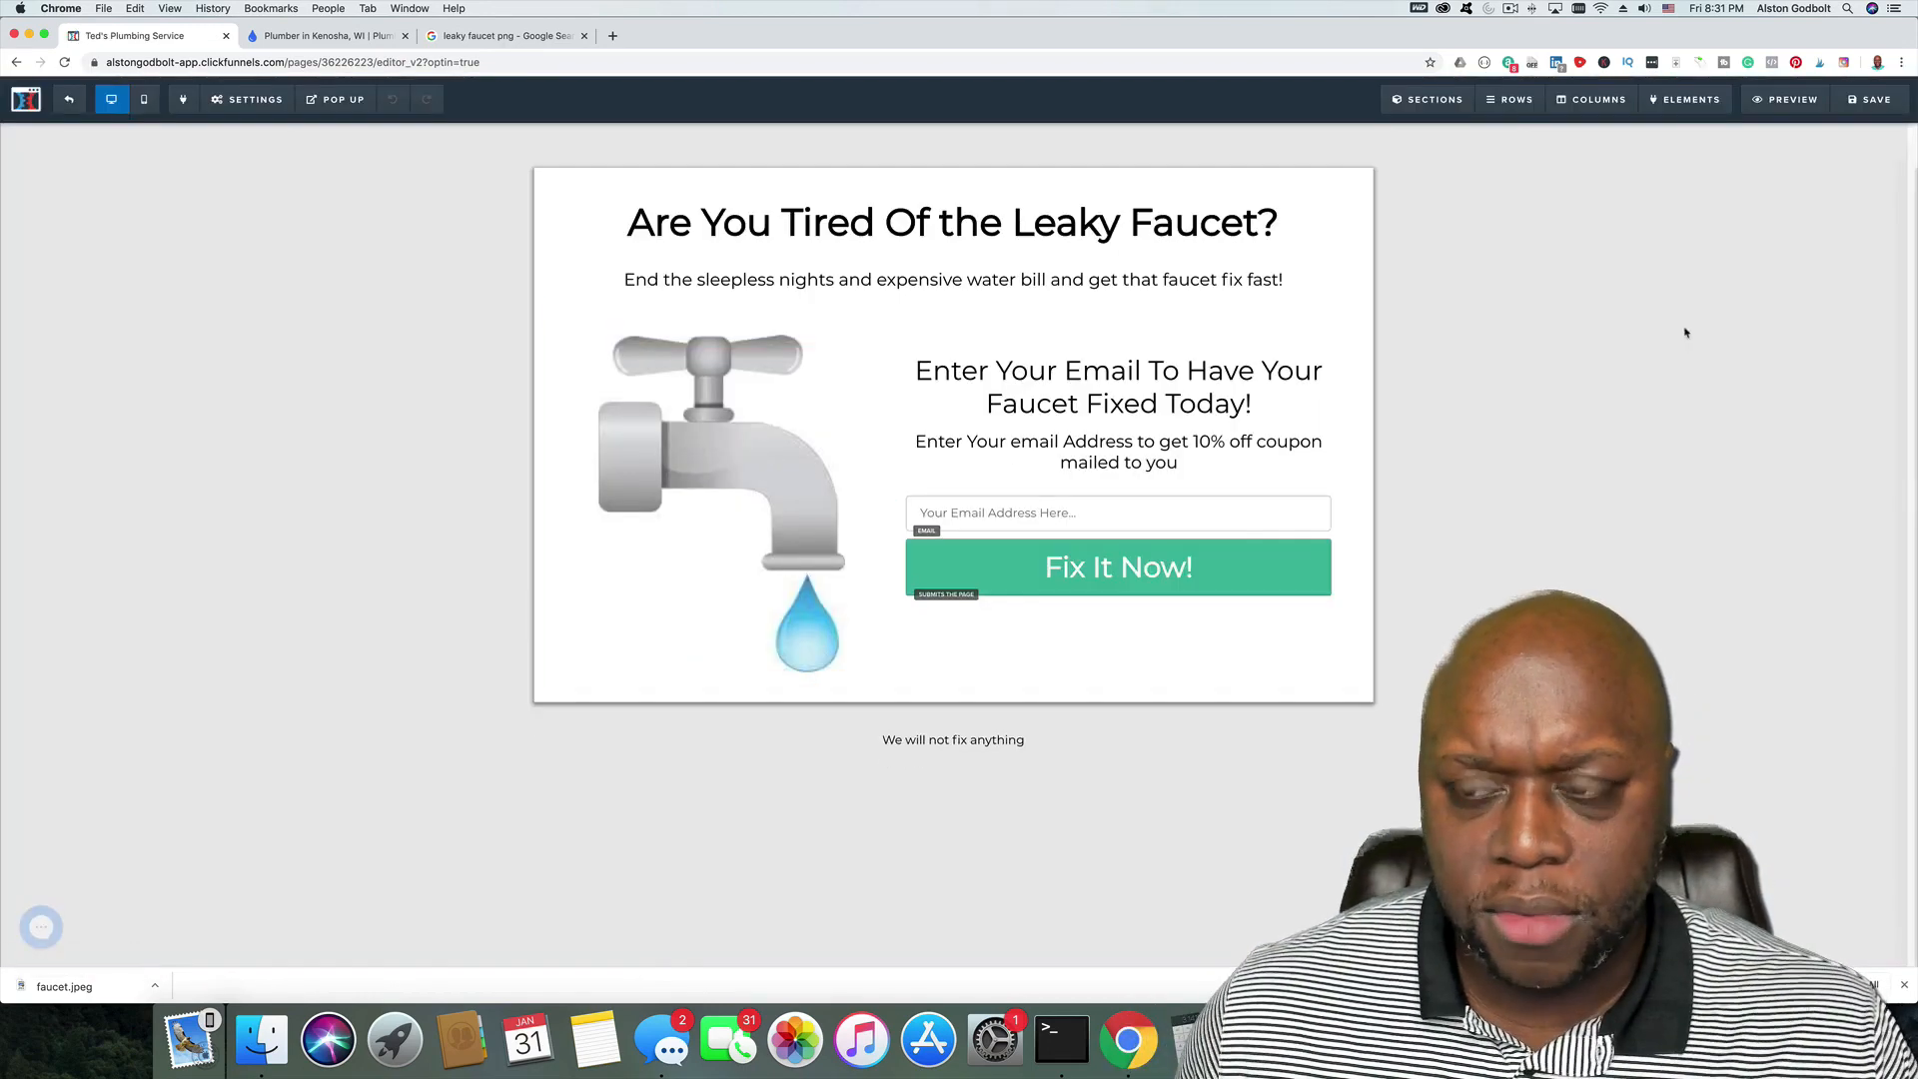
left_click(255, 100)
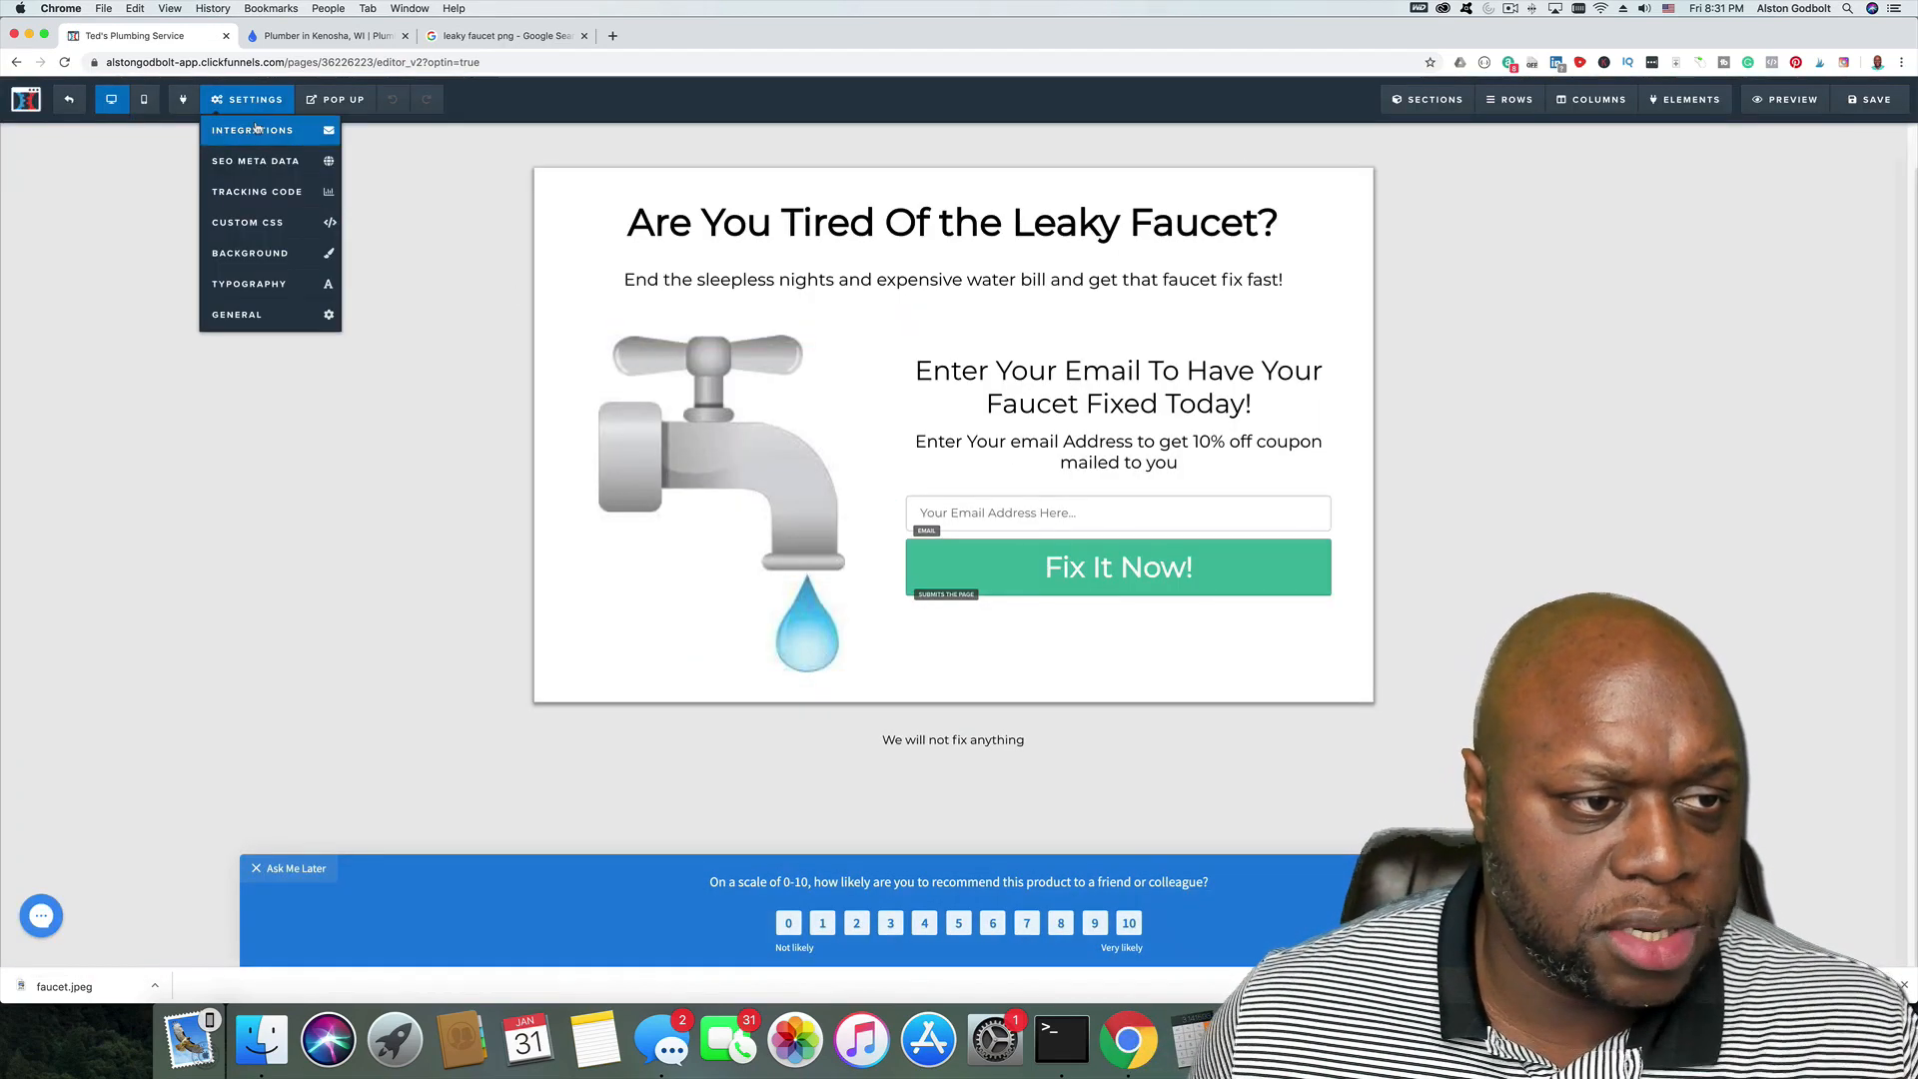
left_click(256, 130)
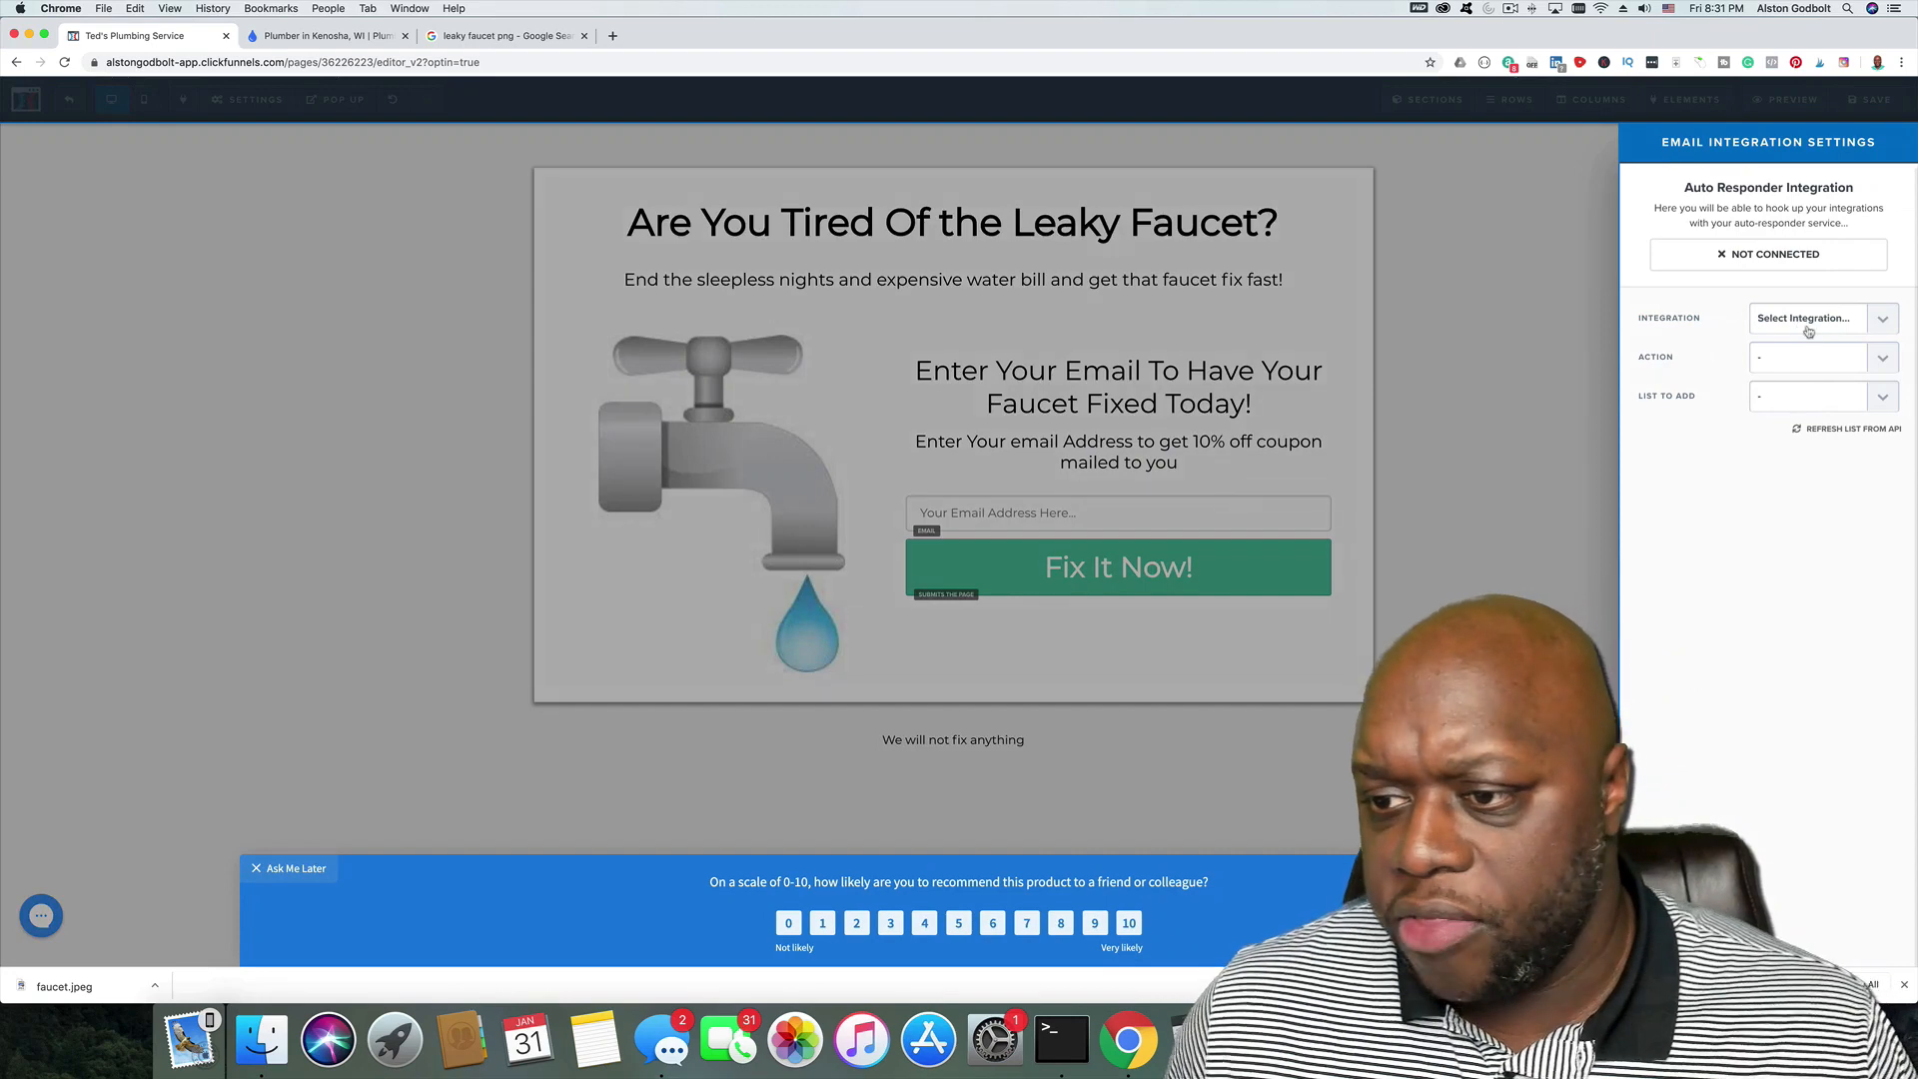
left_click(1808, 322)
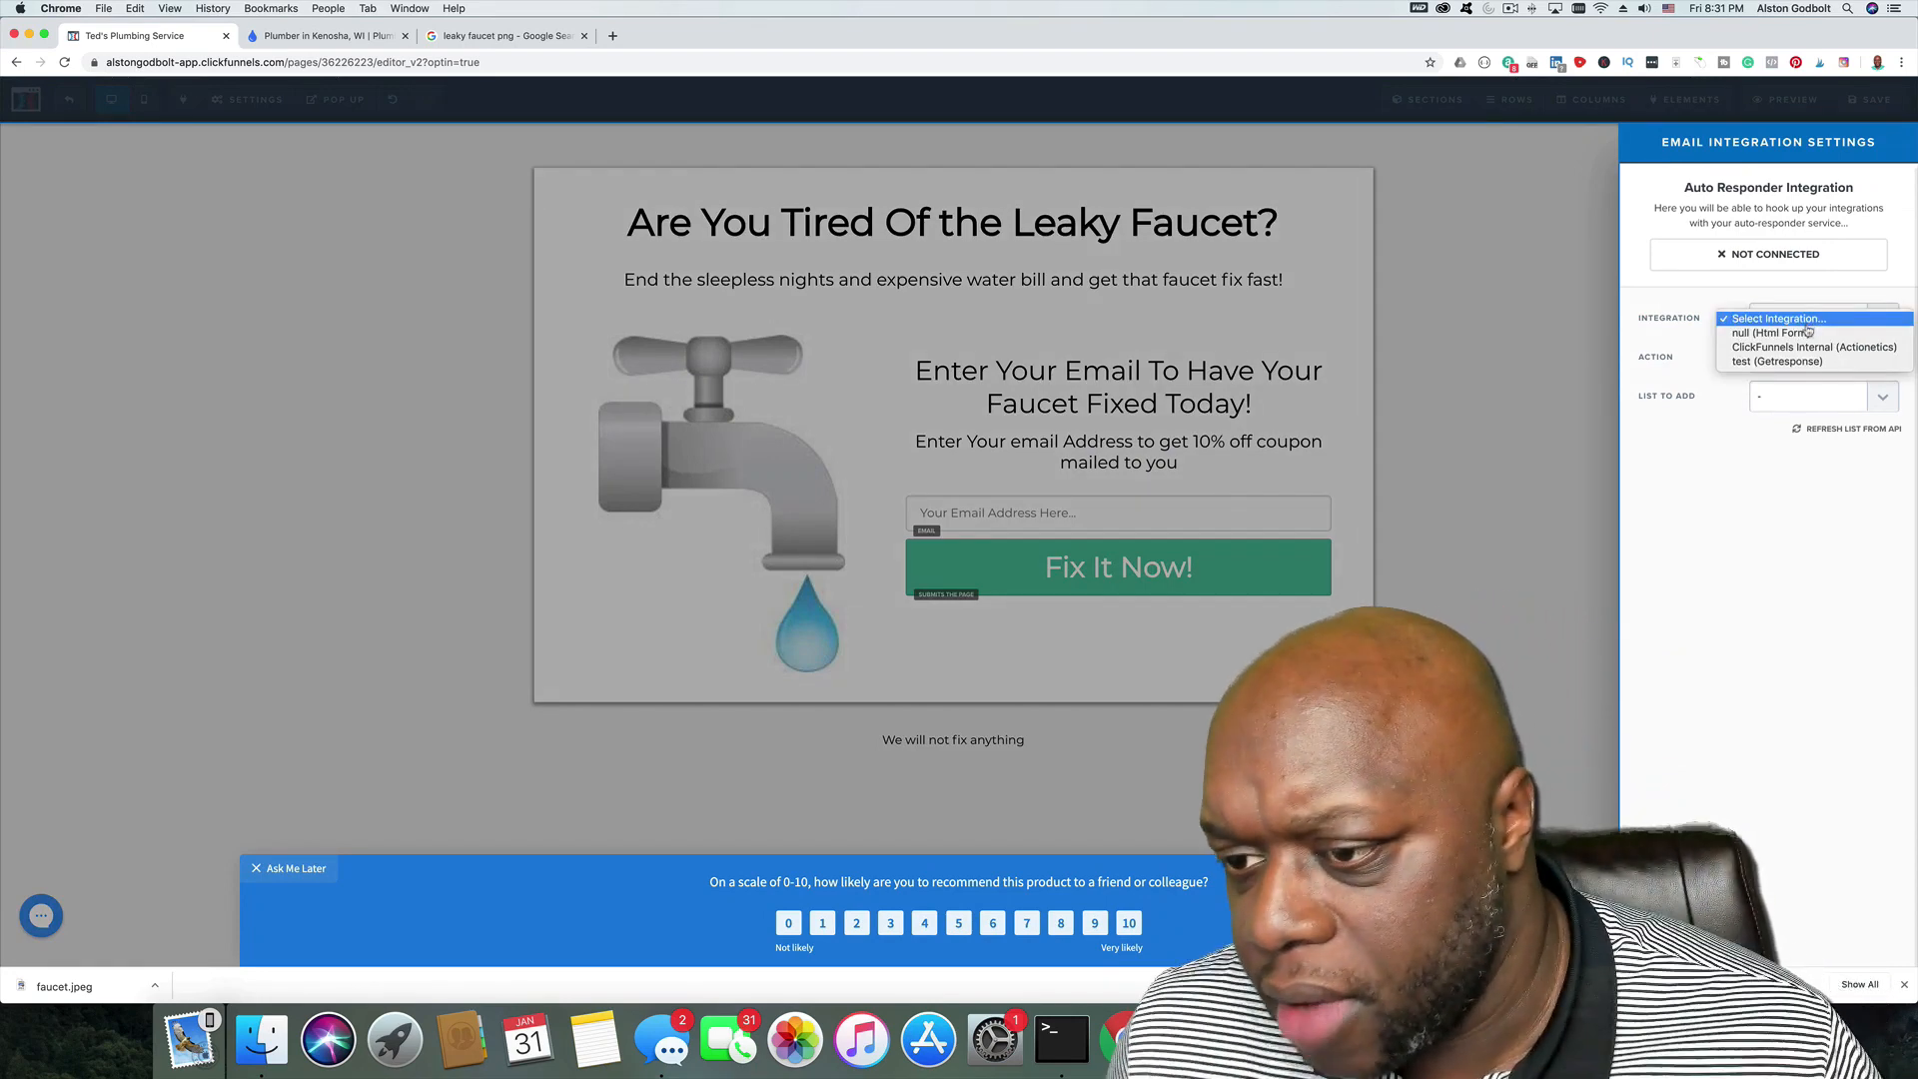
left_click(1808, 361)
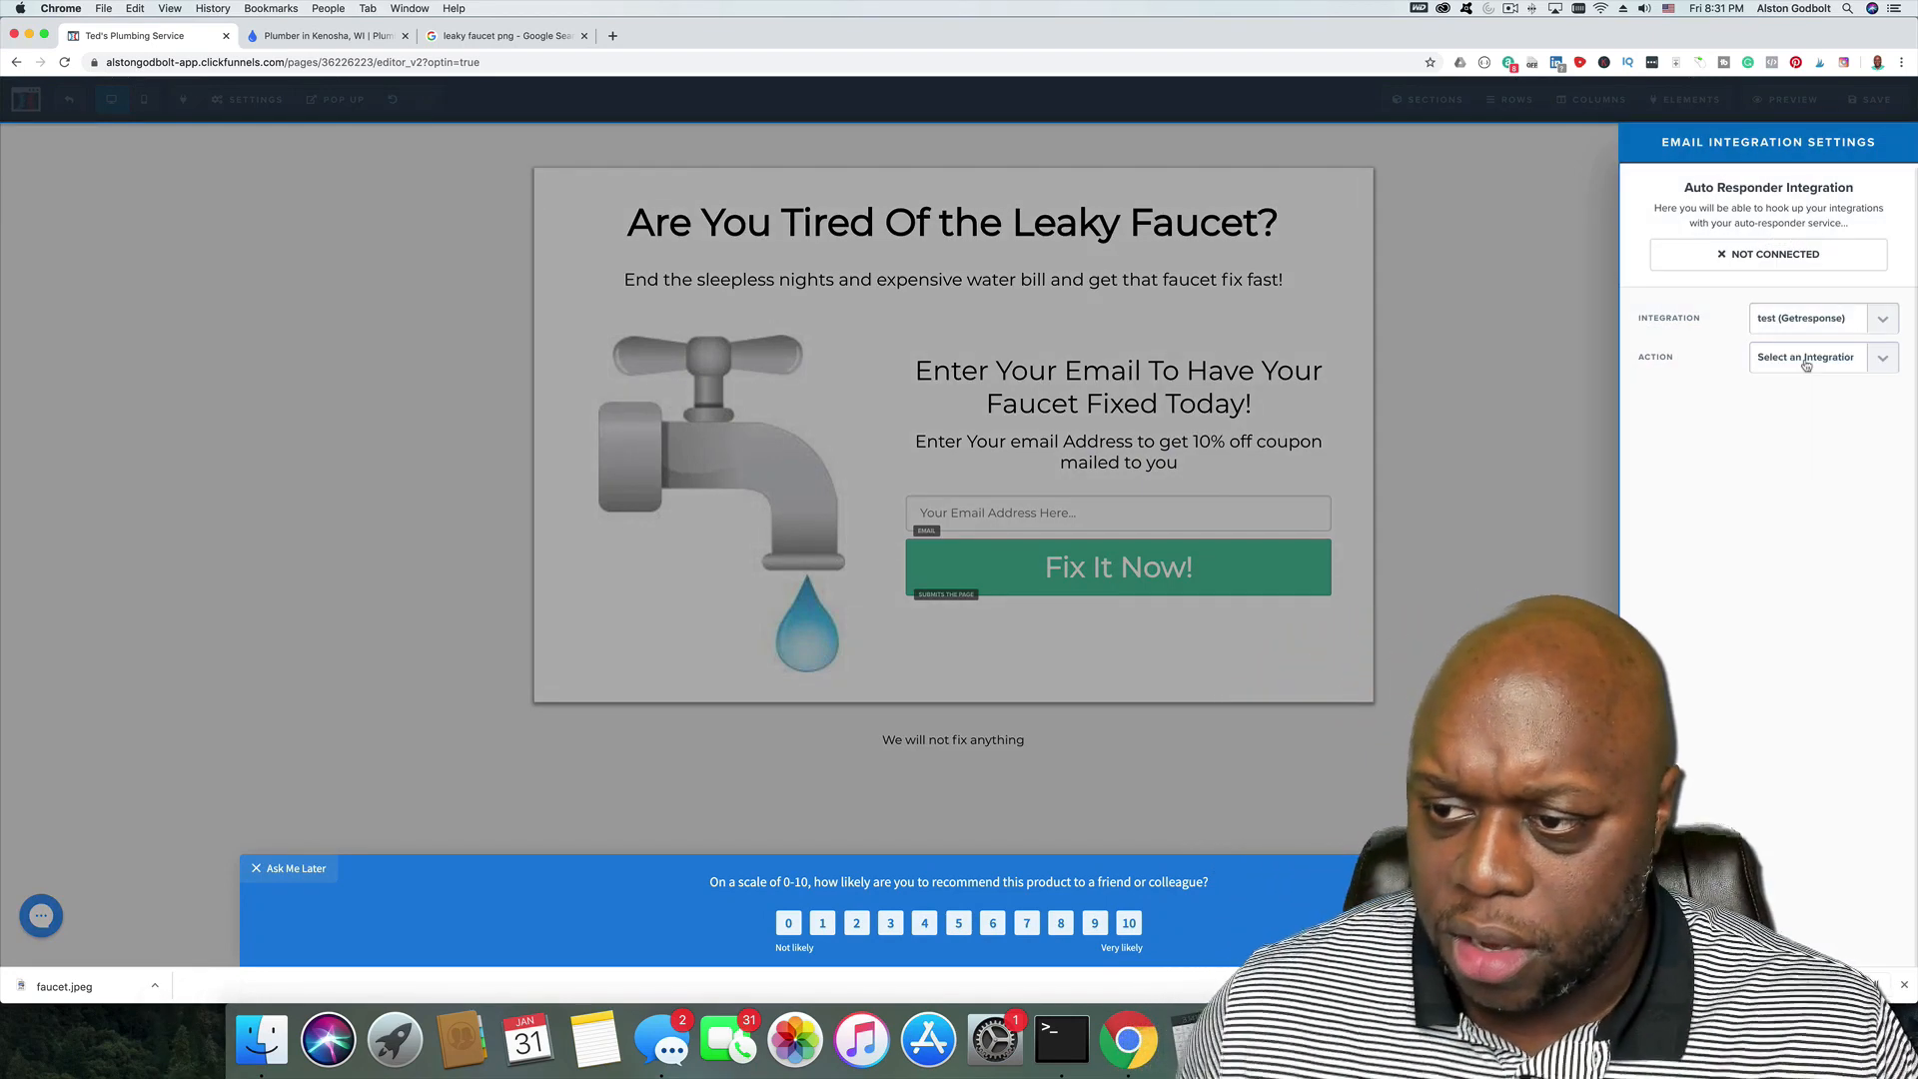
Step: Set the integration's action to Add To Campaign with the account owner's list as the list to add, and save the page
left_click(1813, 359)
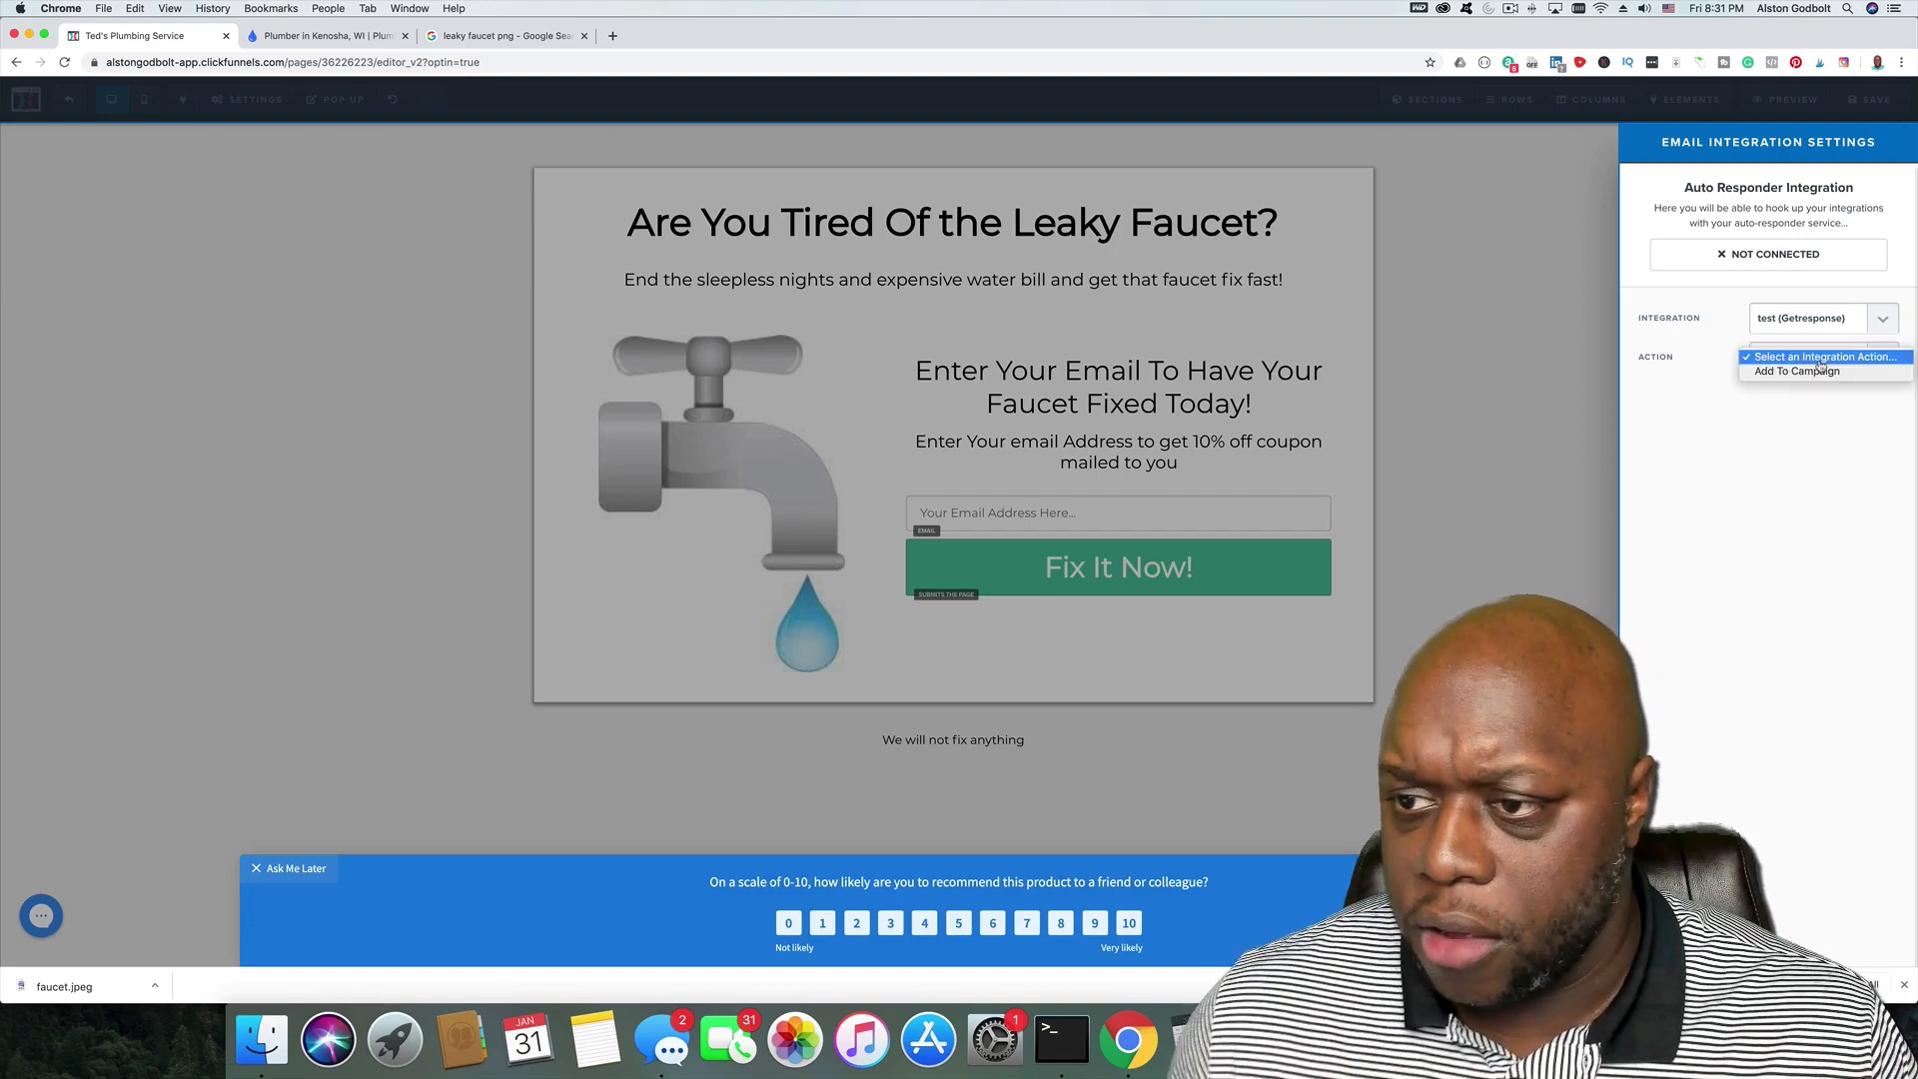
left_click(1818, 373)
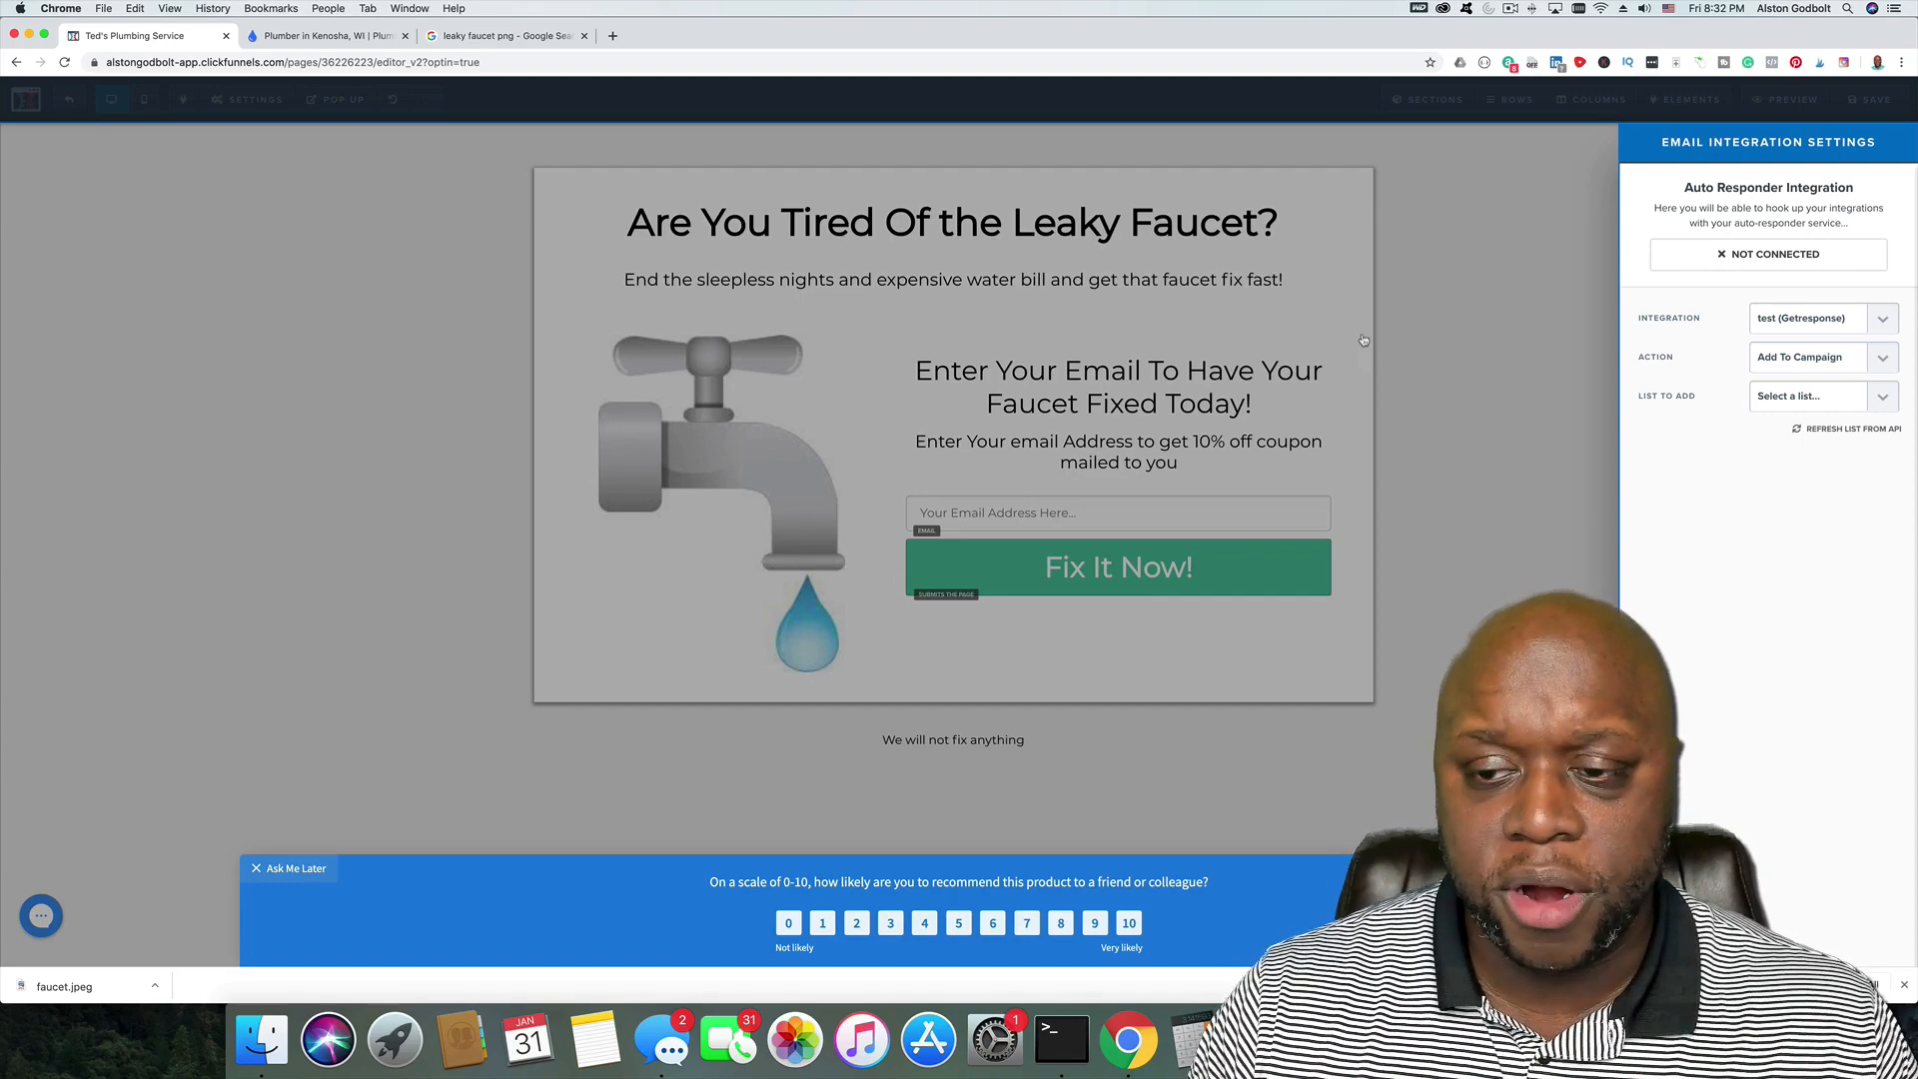
left_click(1795, 398)
left_click(1801, 412)
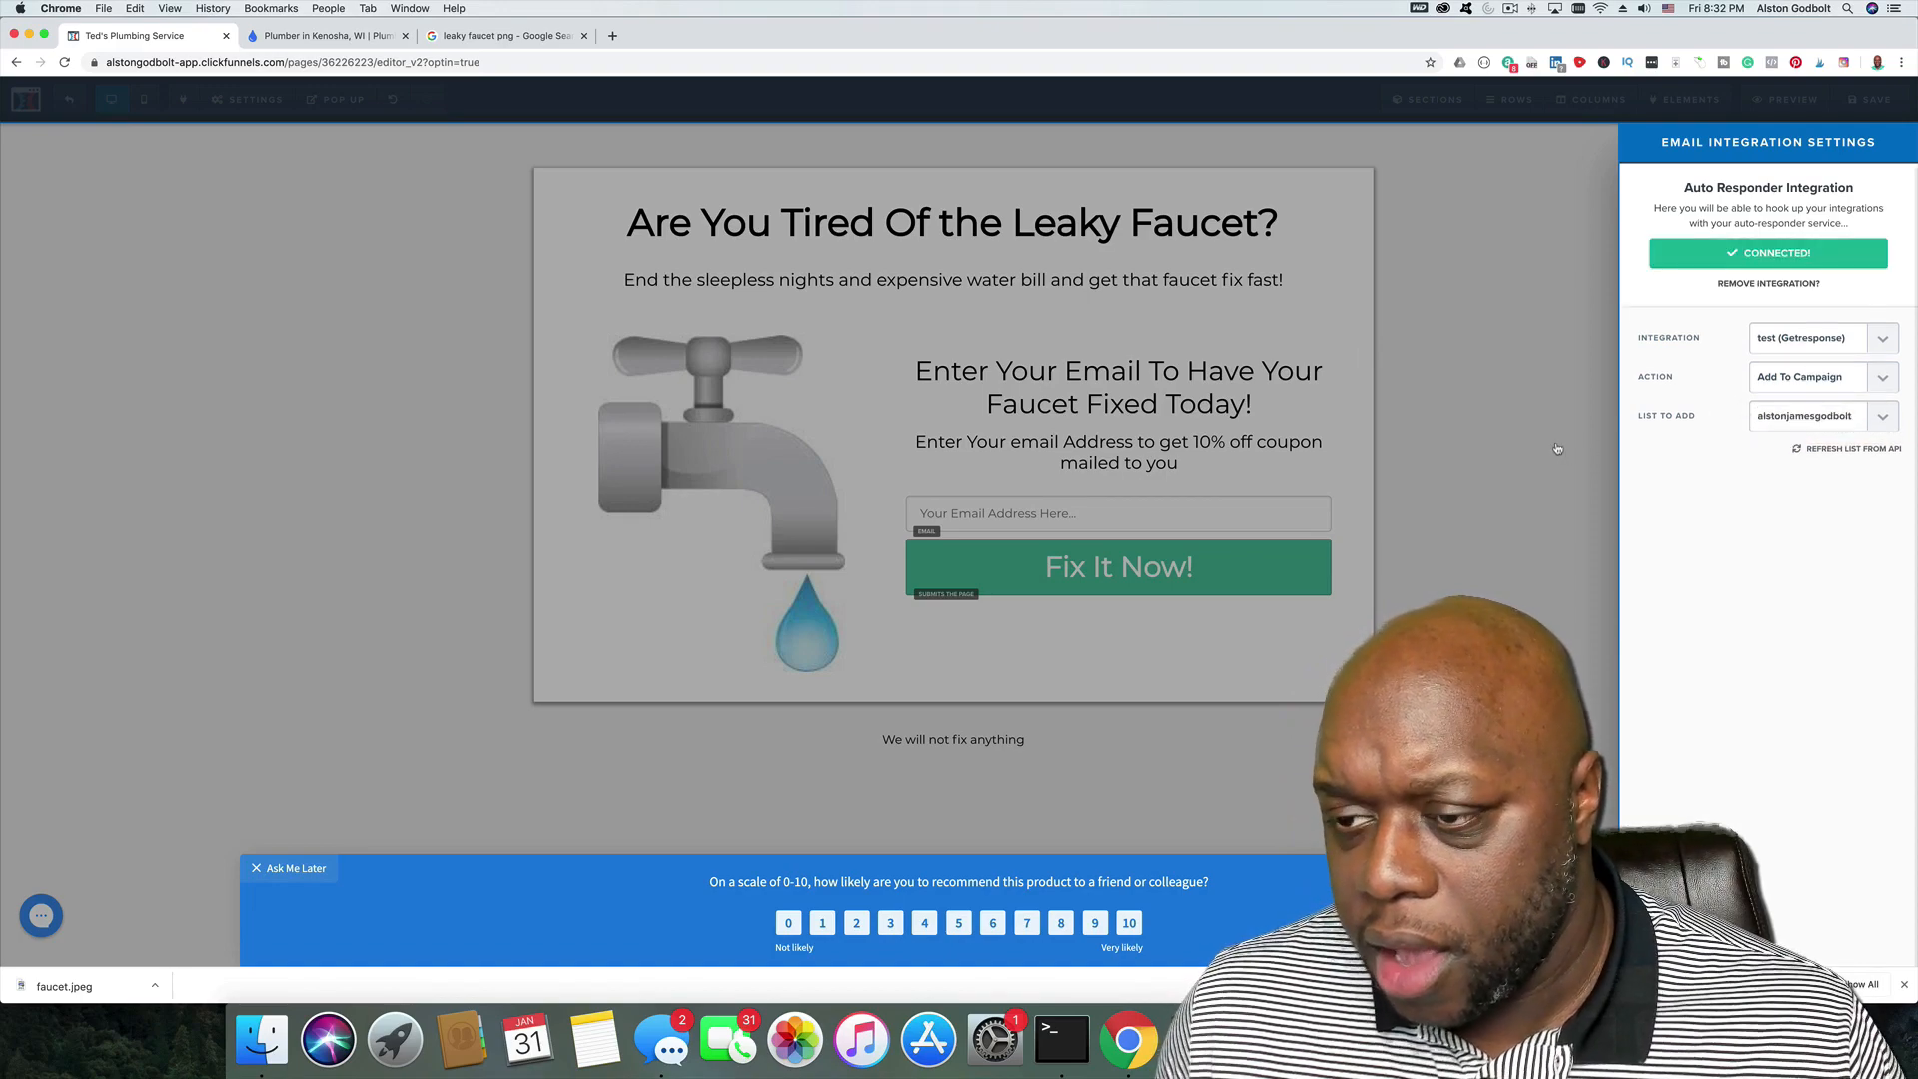
left_click(1546, 357)
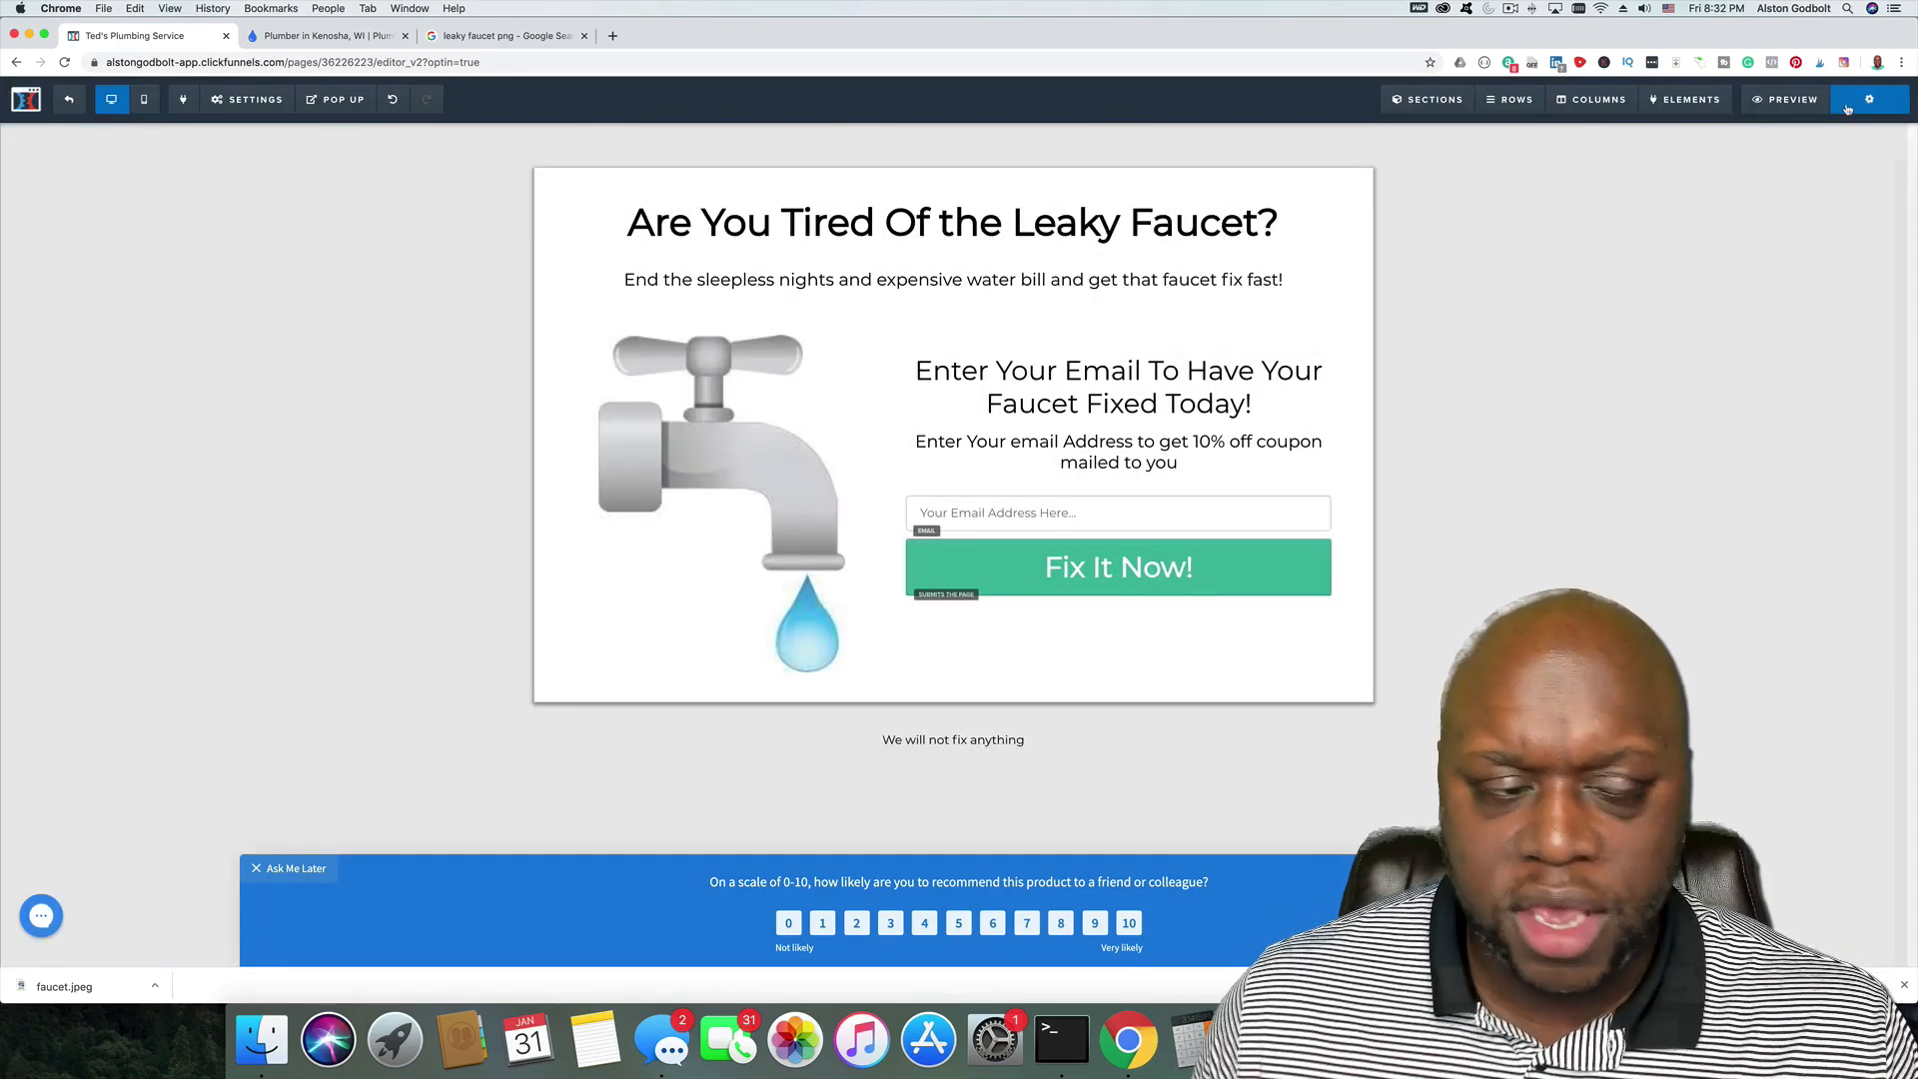
left_click(1863, 100)
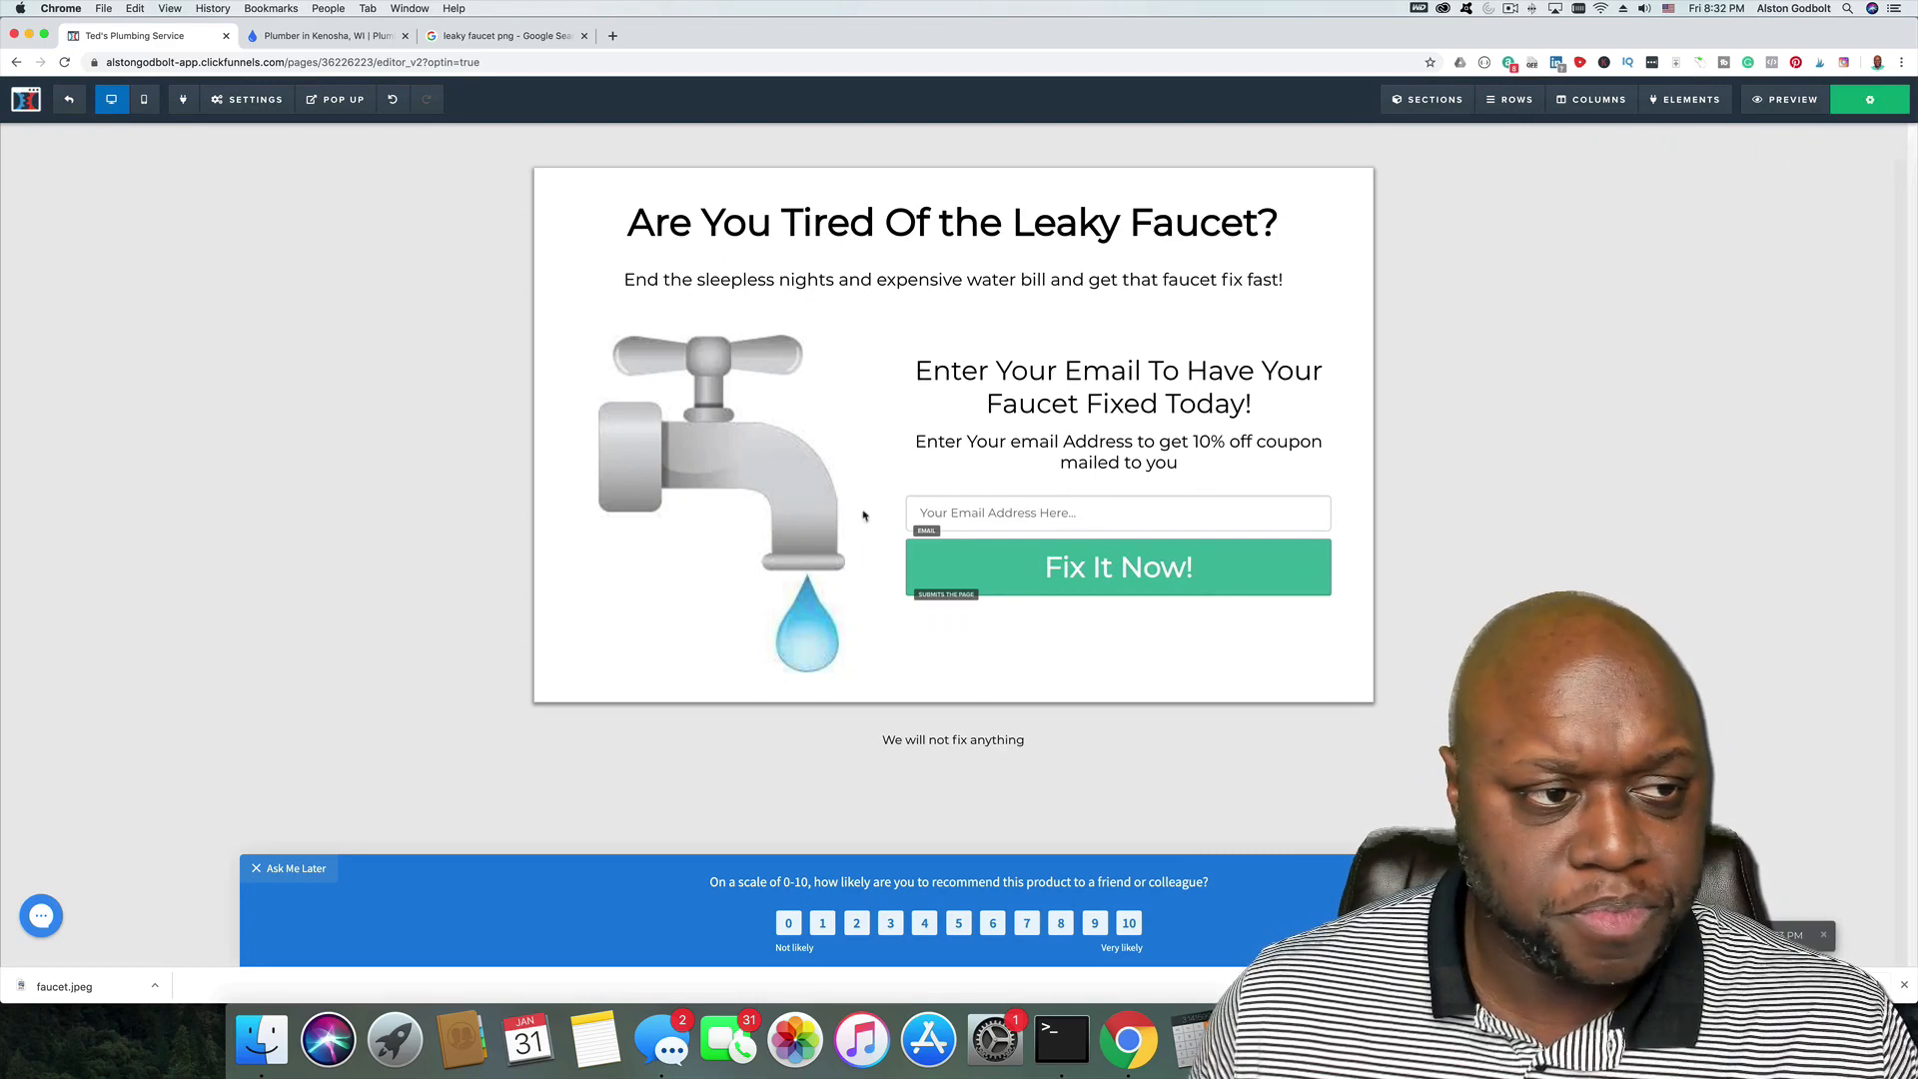
Step: View the page's empty pop-up and close it, save the page again and exit to the funnel overview
left_click(345, 130)
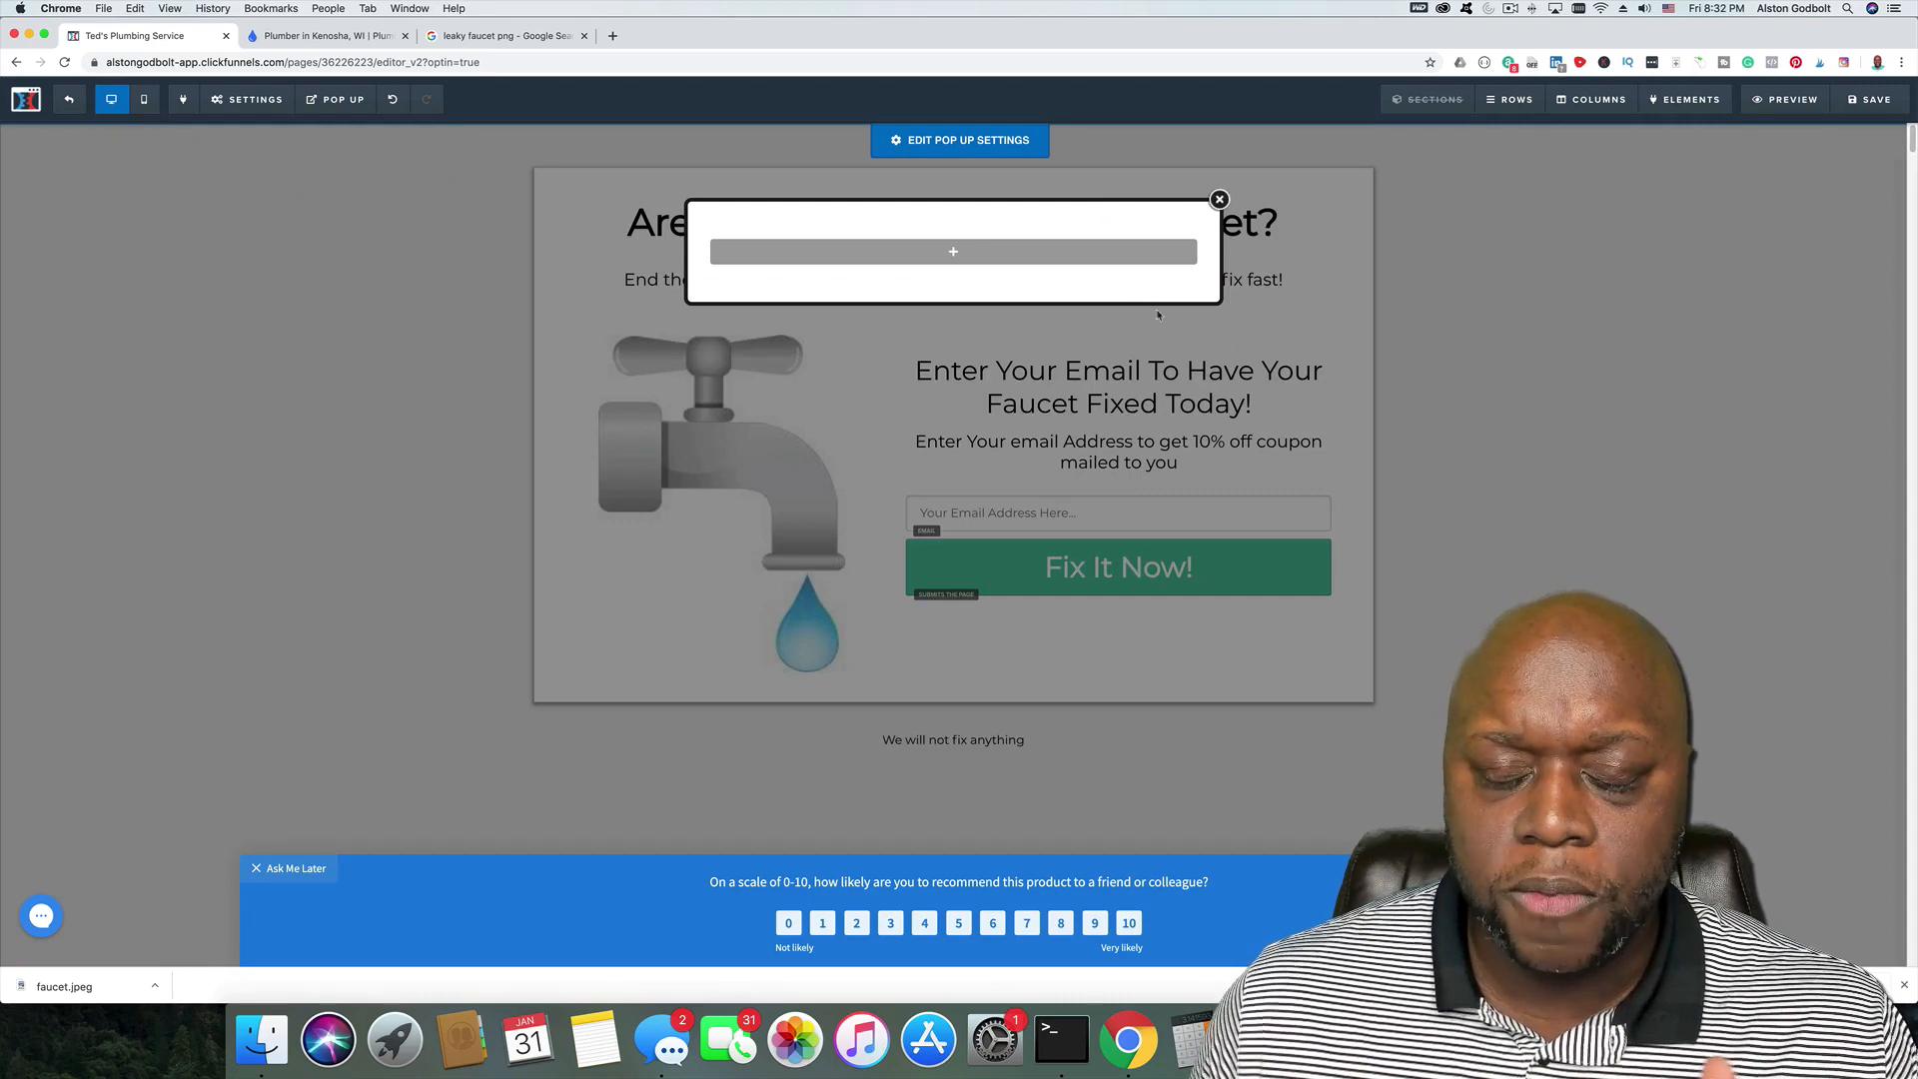
left_click(1218, 199)
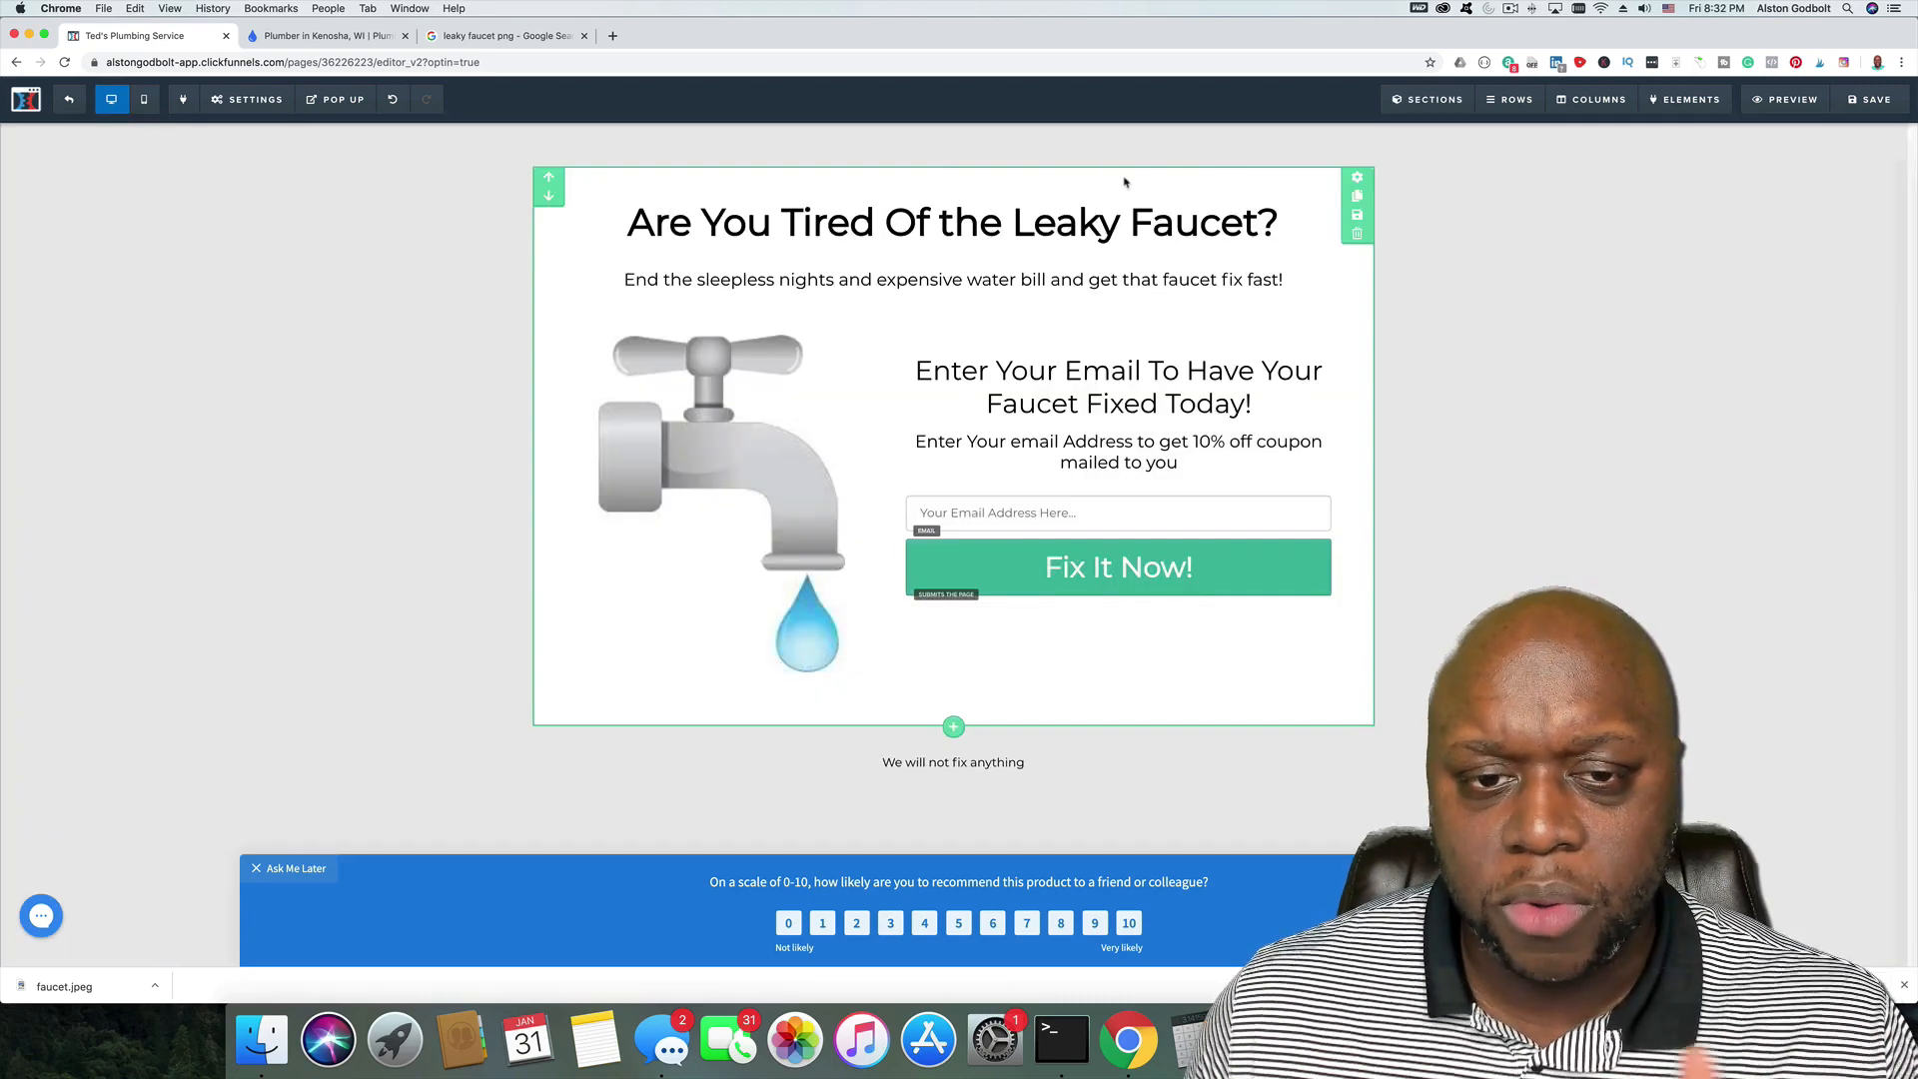
left_click(66, 103)
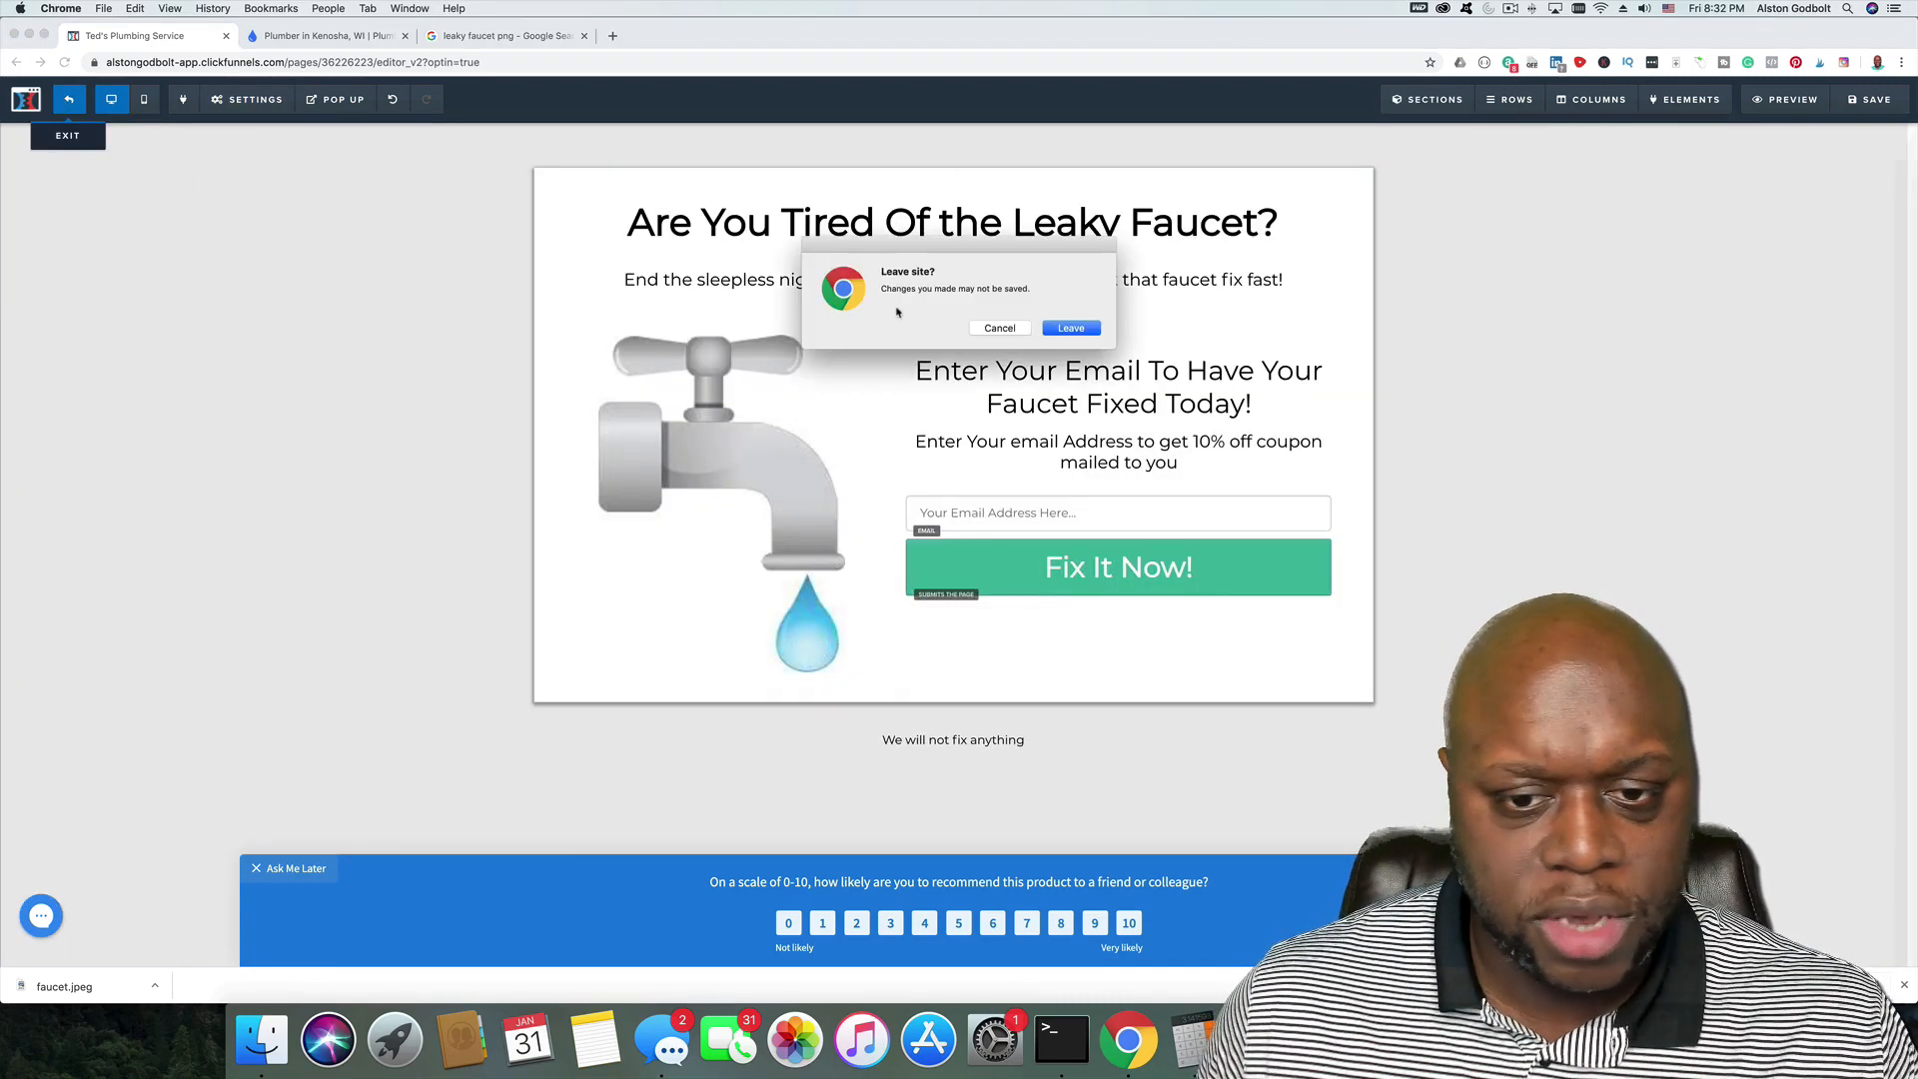
left_click(1002, 328)
left_click(1882, 95)
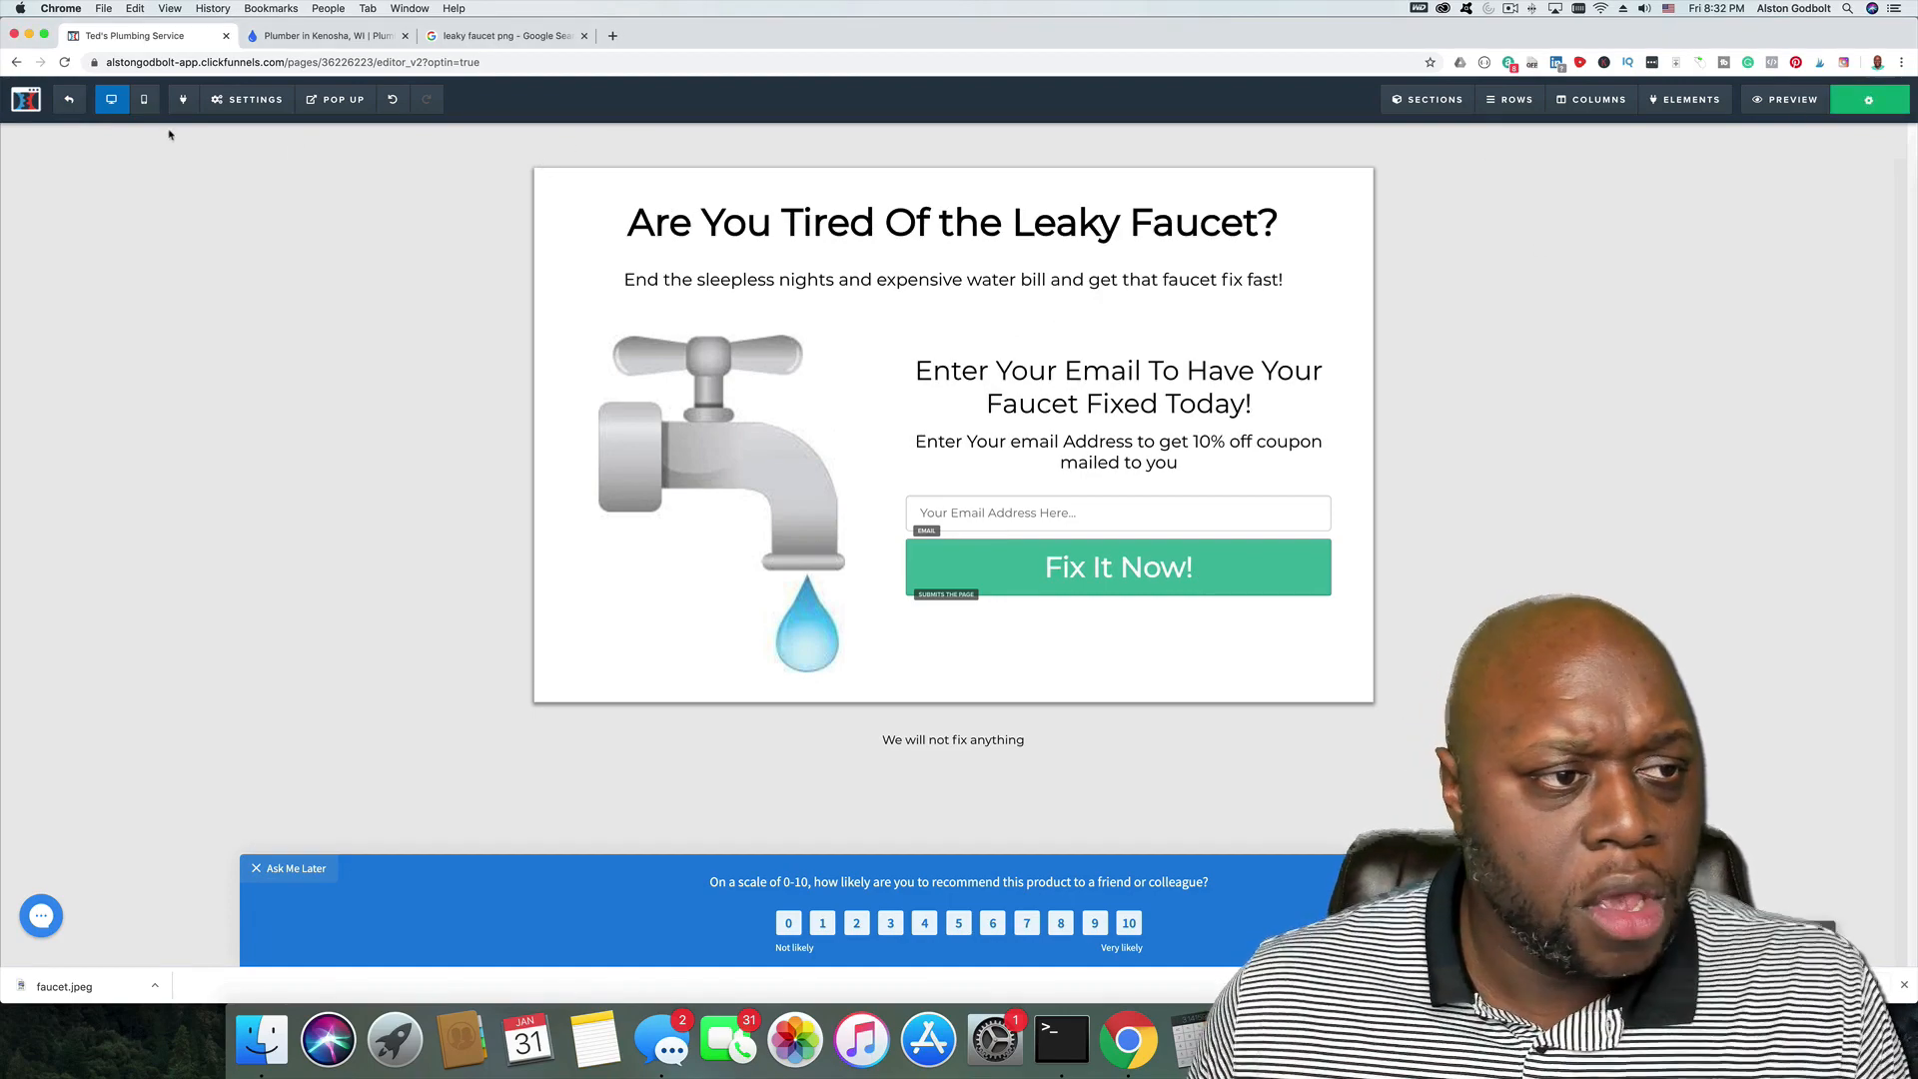
left_click(68, 99)
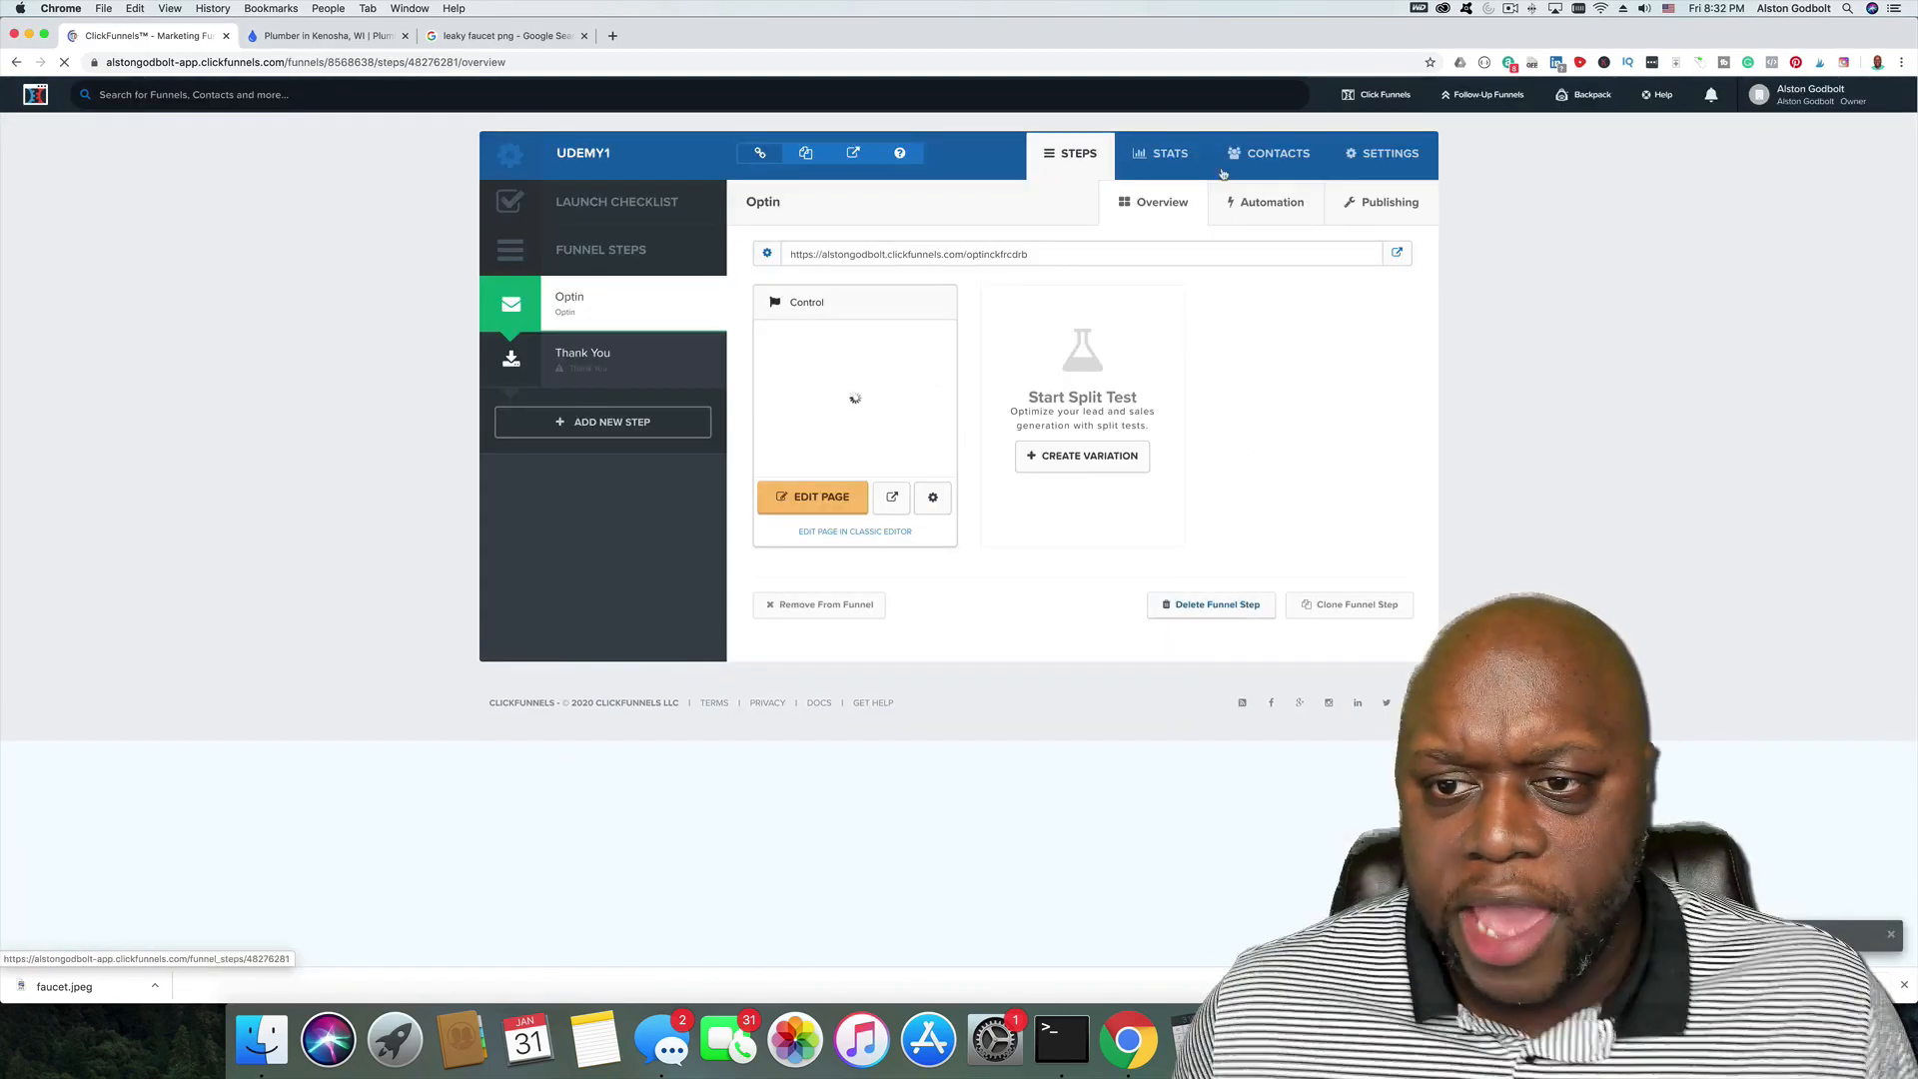
Step: Set the funnel's domain to the custom .click domain in the funnel settings and save the settings
left_click(1389, 153)
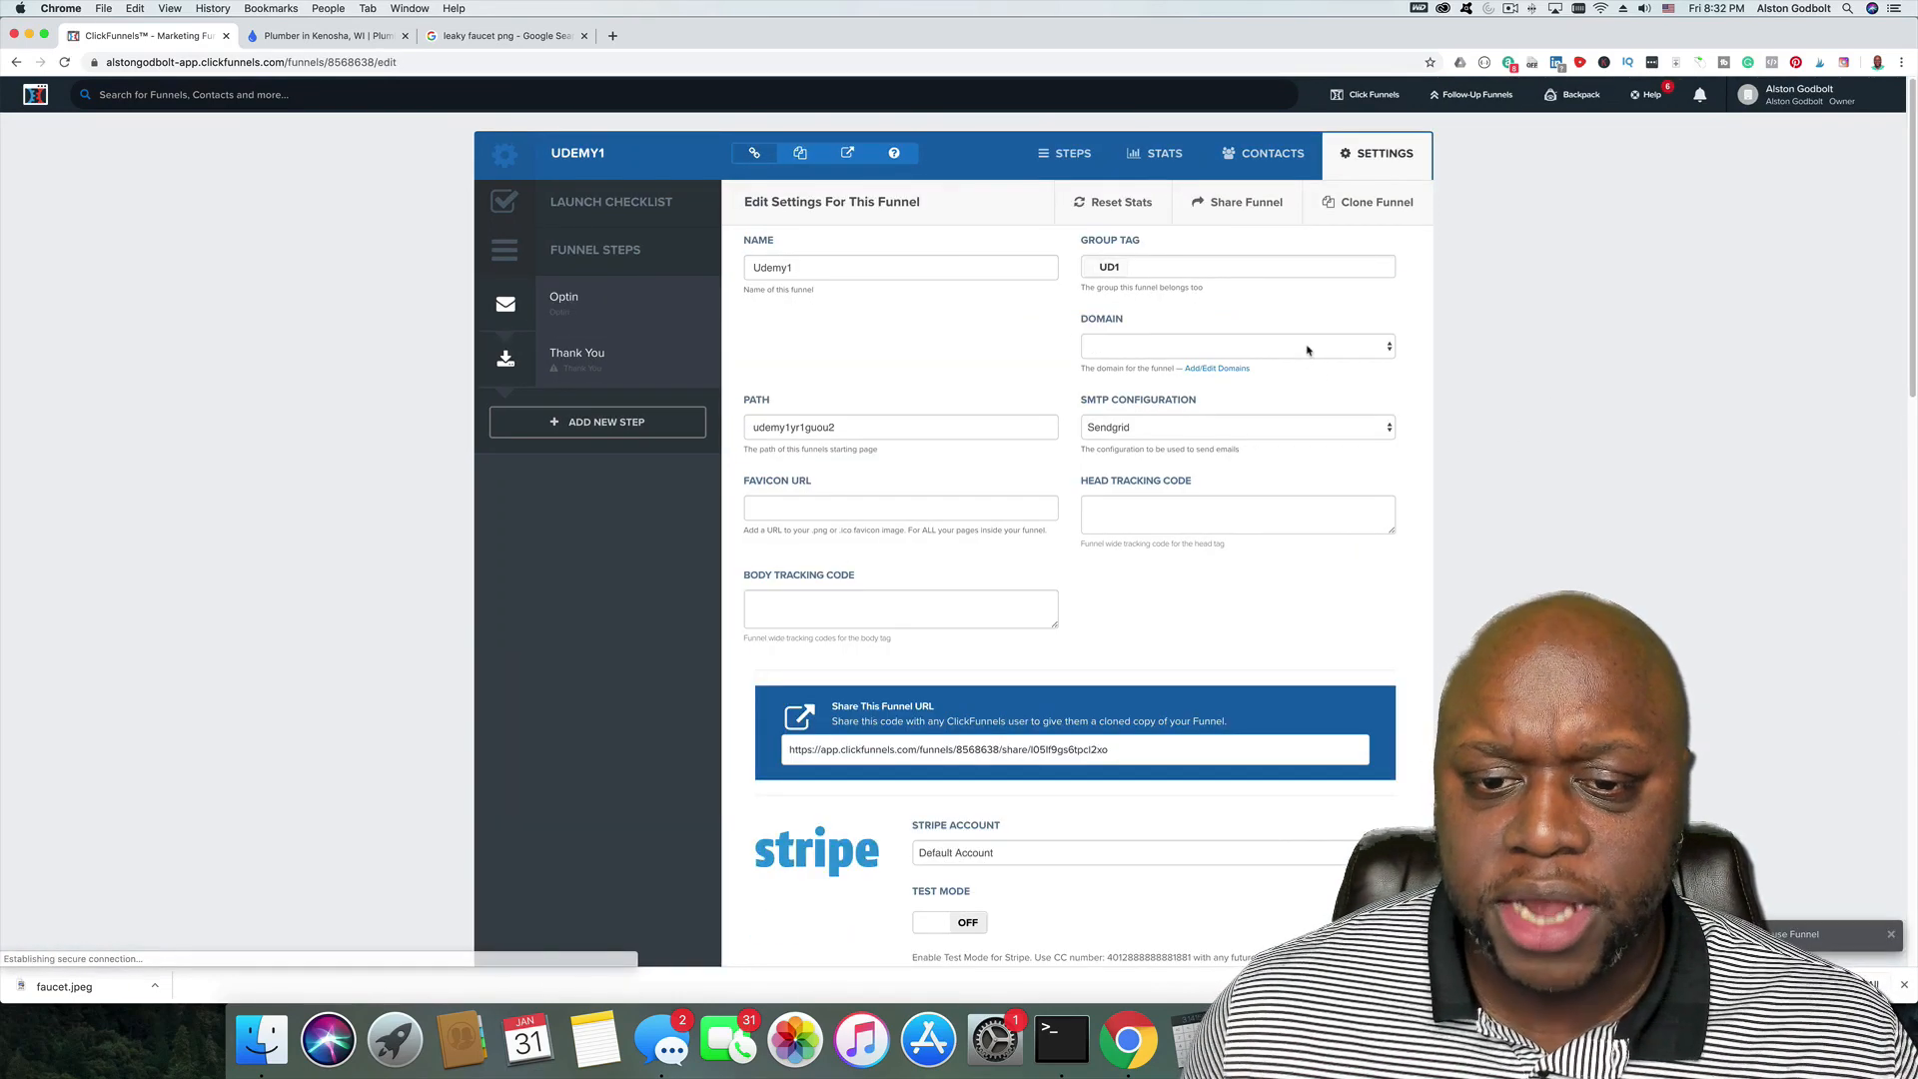
left_click(1307, 348)
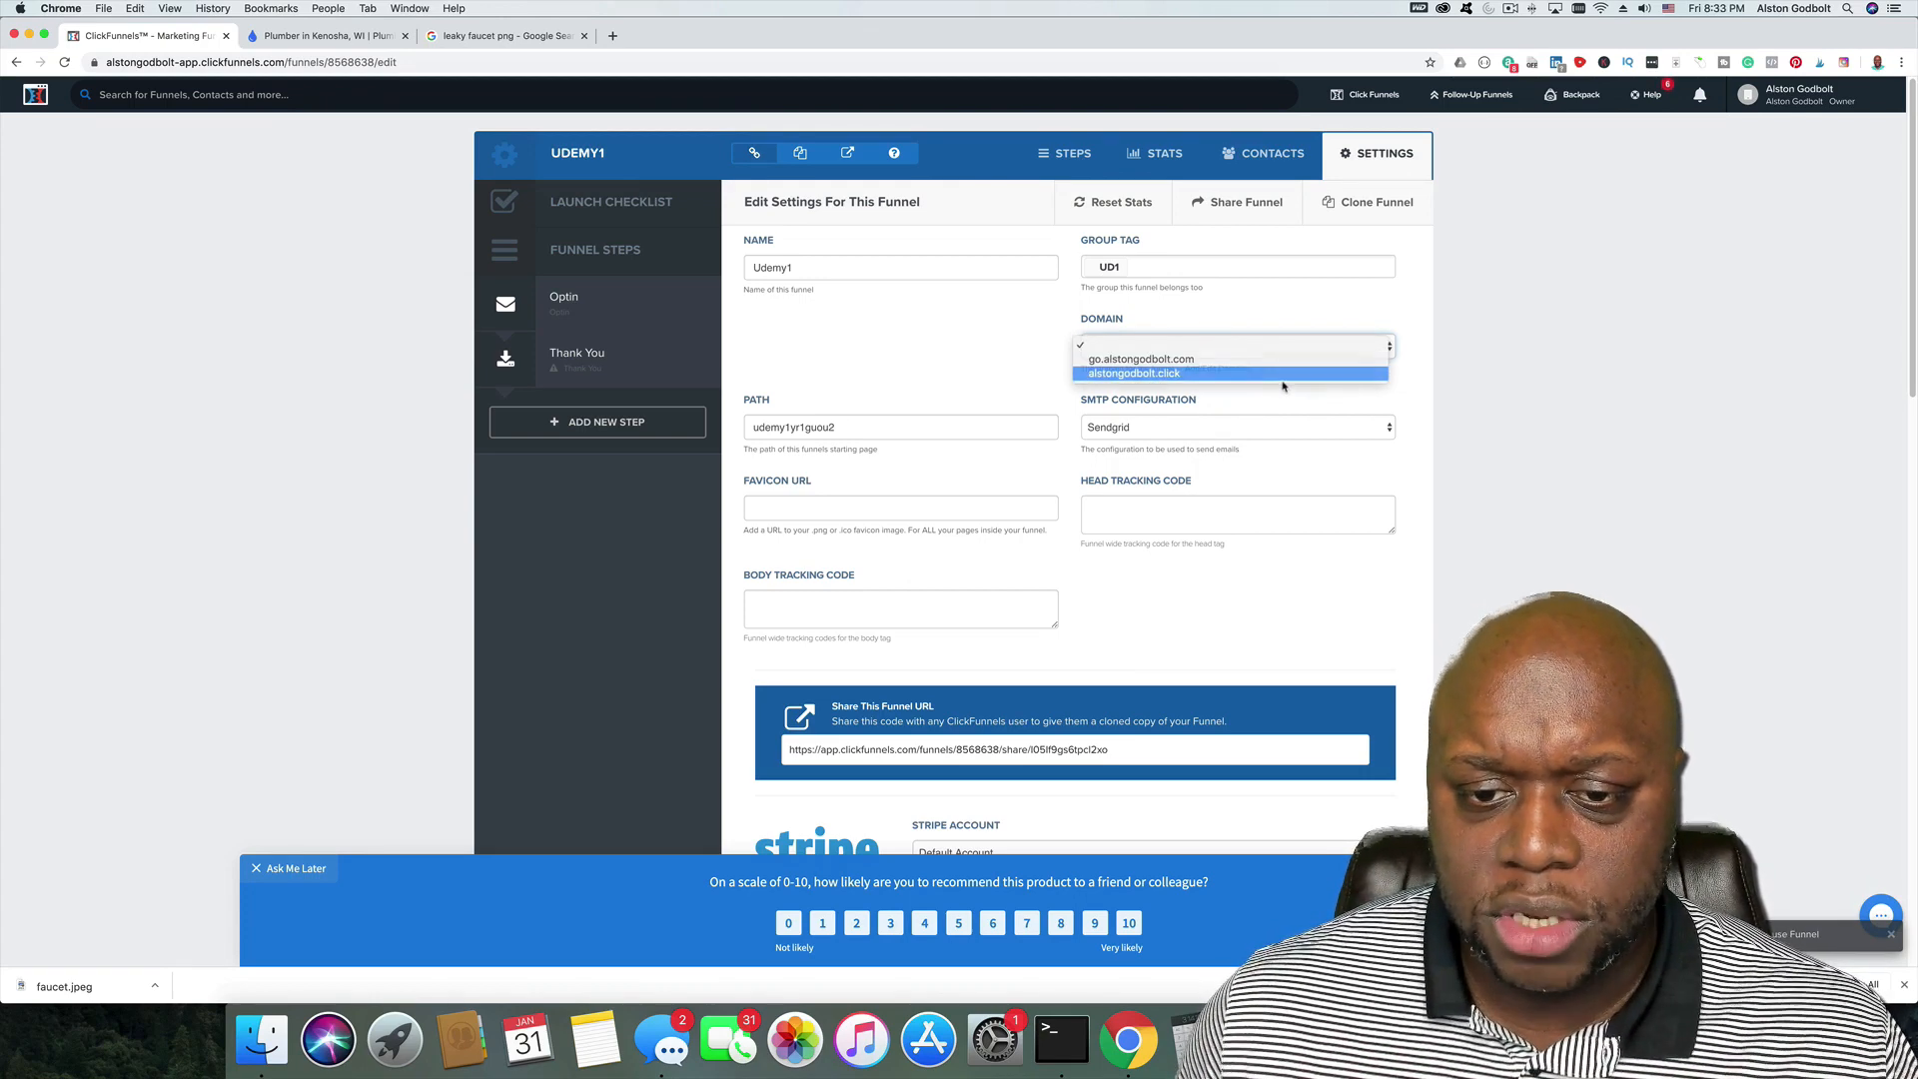
left_click(1276, 373)
left_click(296, 869)
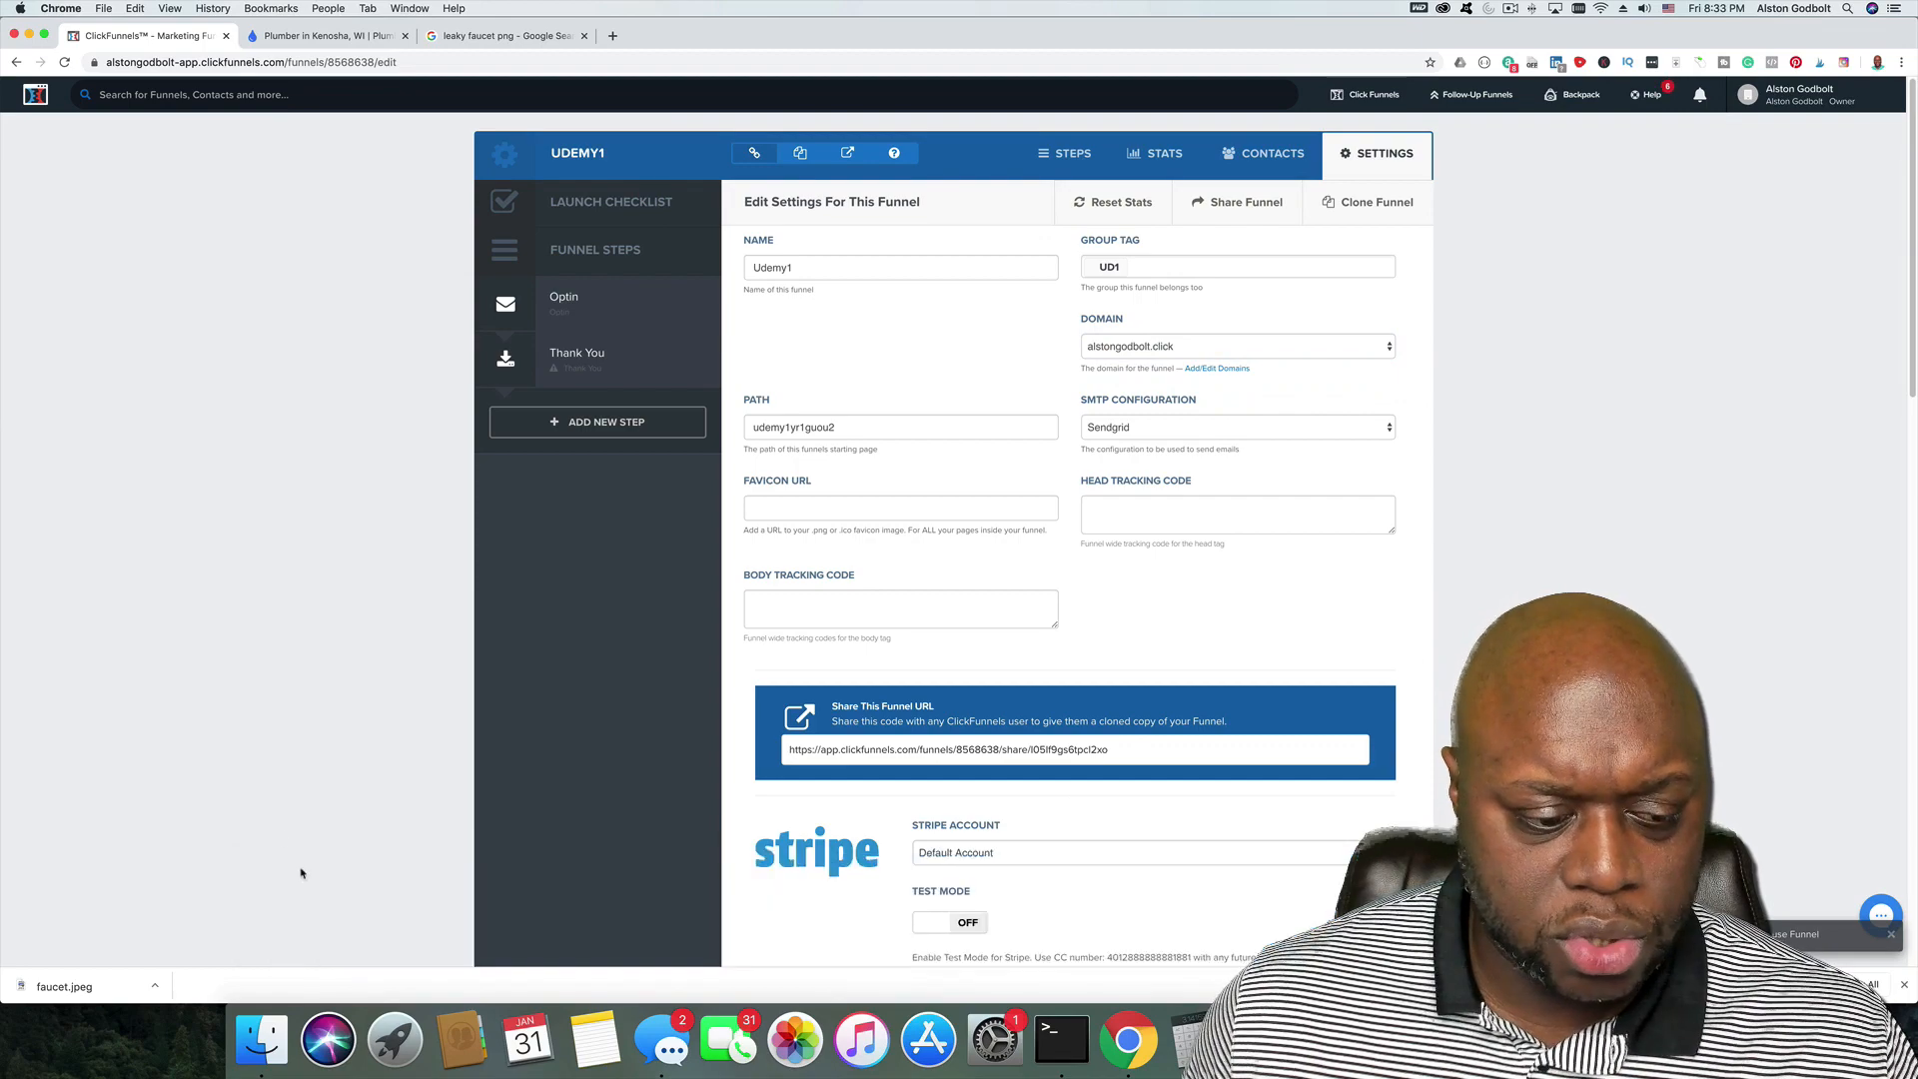
scroll(257, 783, "down", 8)
scroll(258, 783, "down", 8)
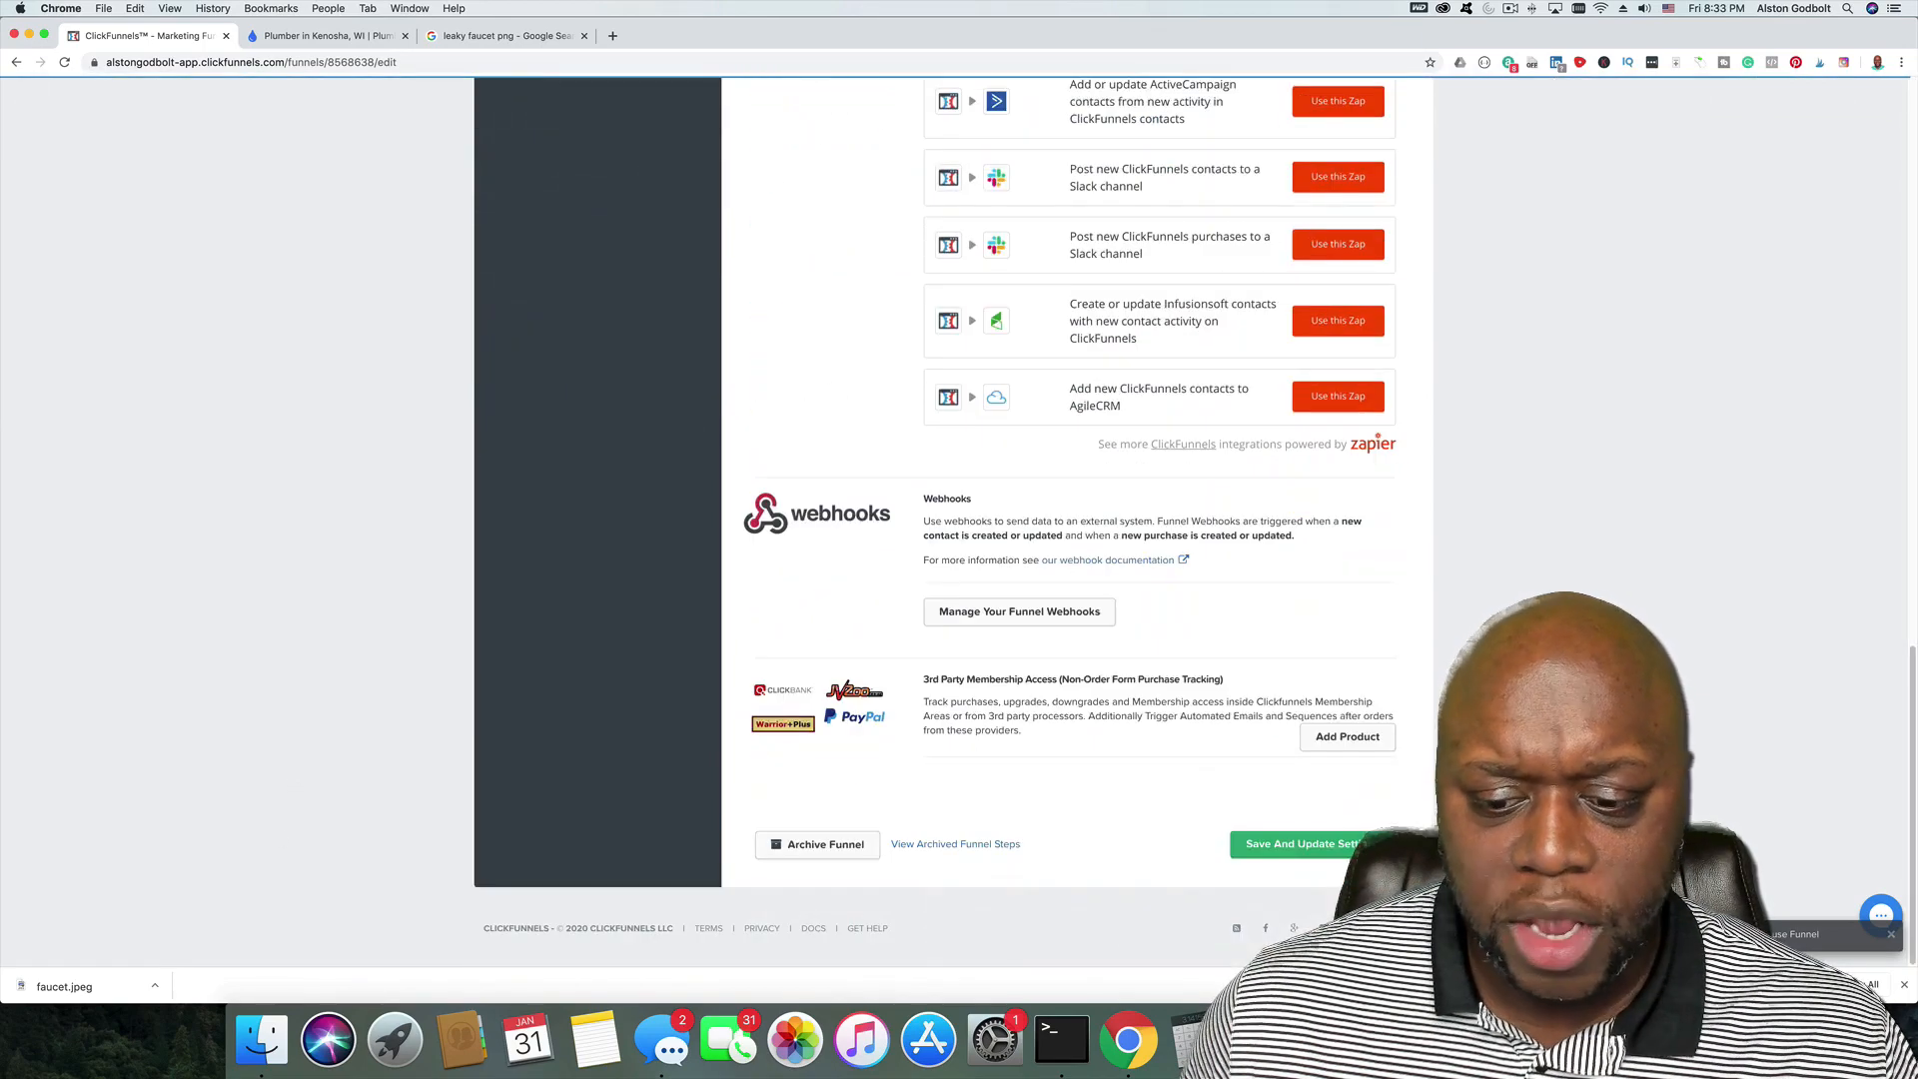
left_click(1239, 841)
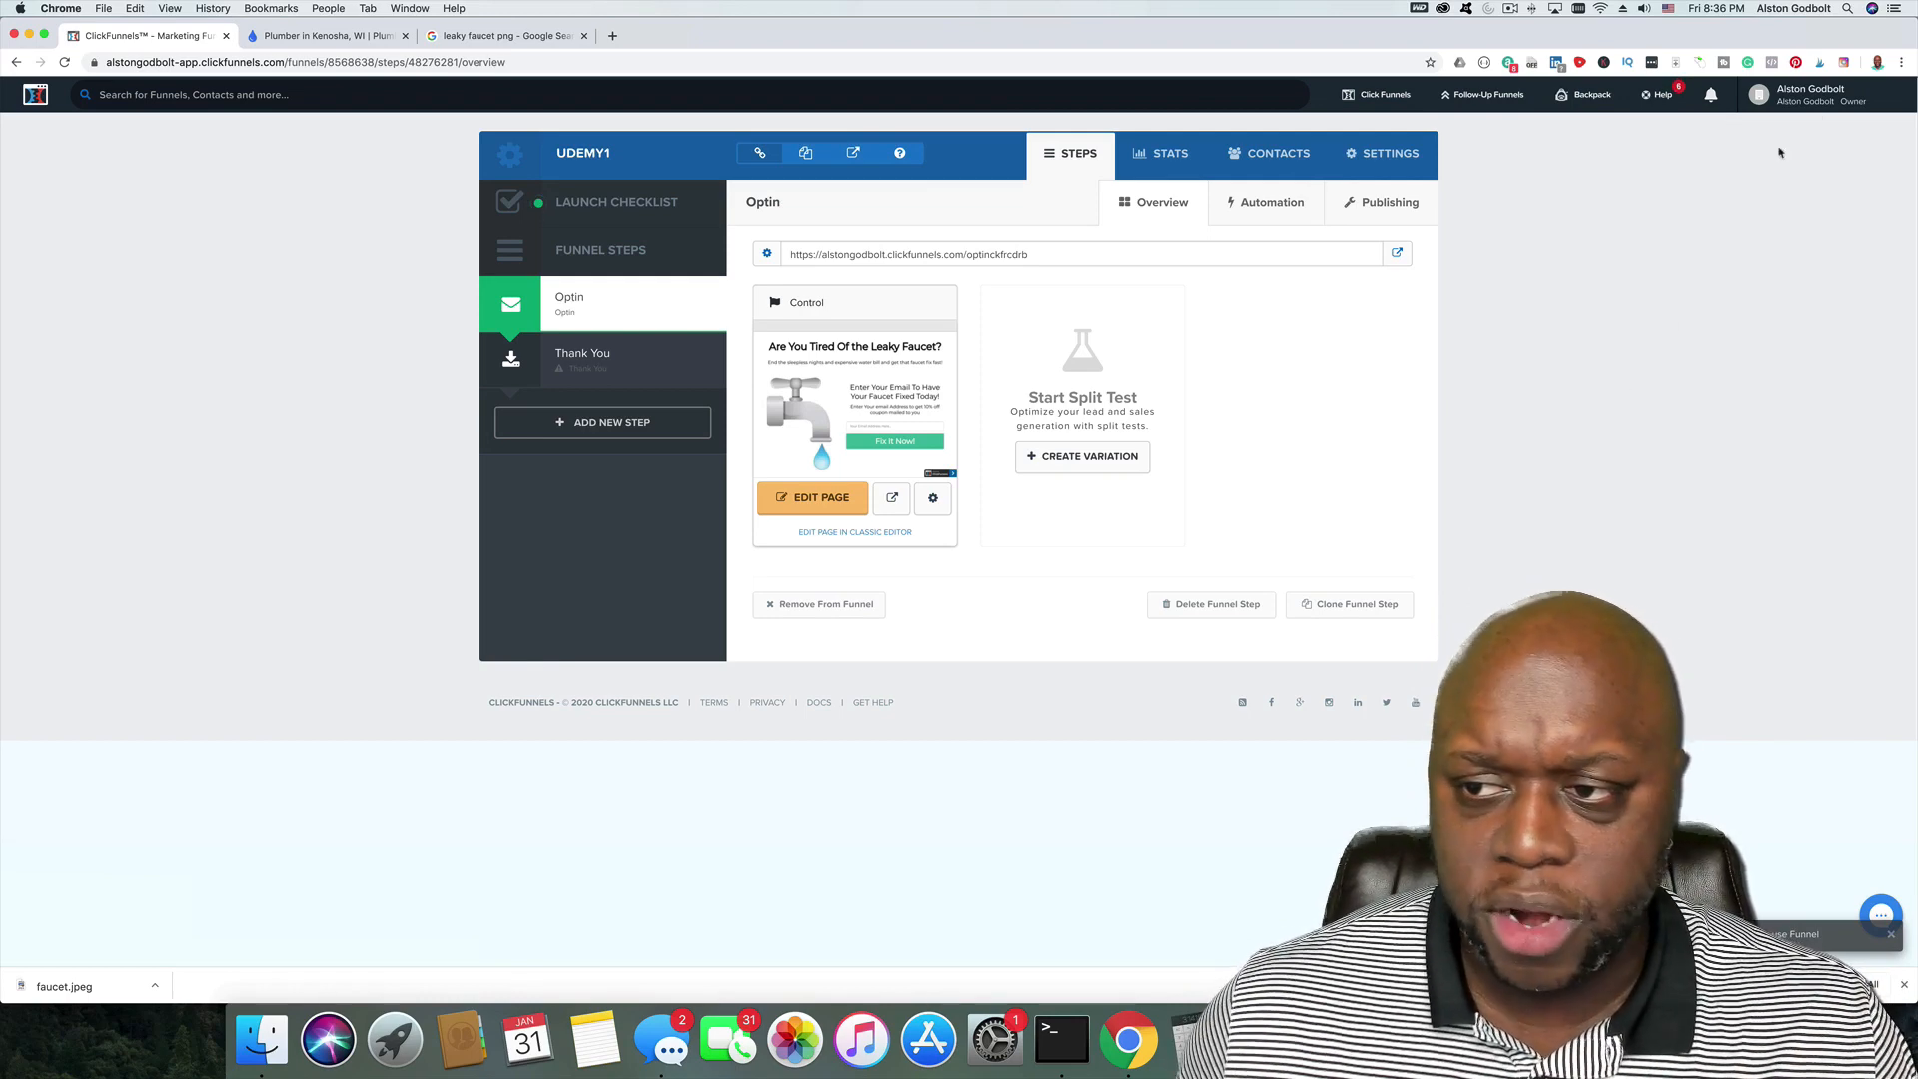
Step: Start a new digital asset in the account settings and choose faucet.jpeg as its upload file
left_click(1809, 94)
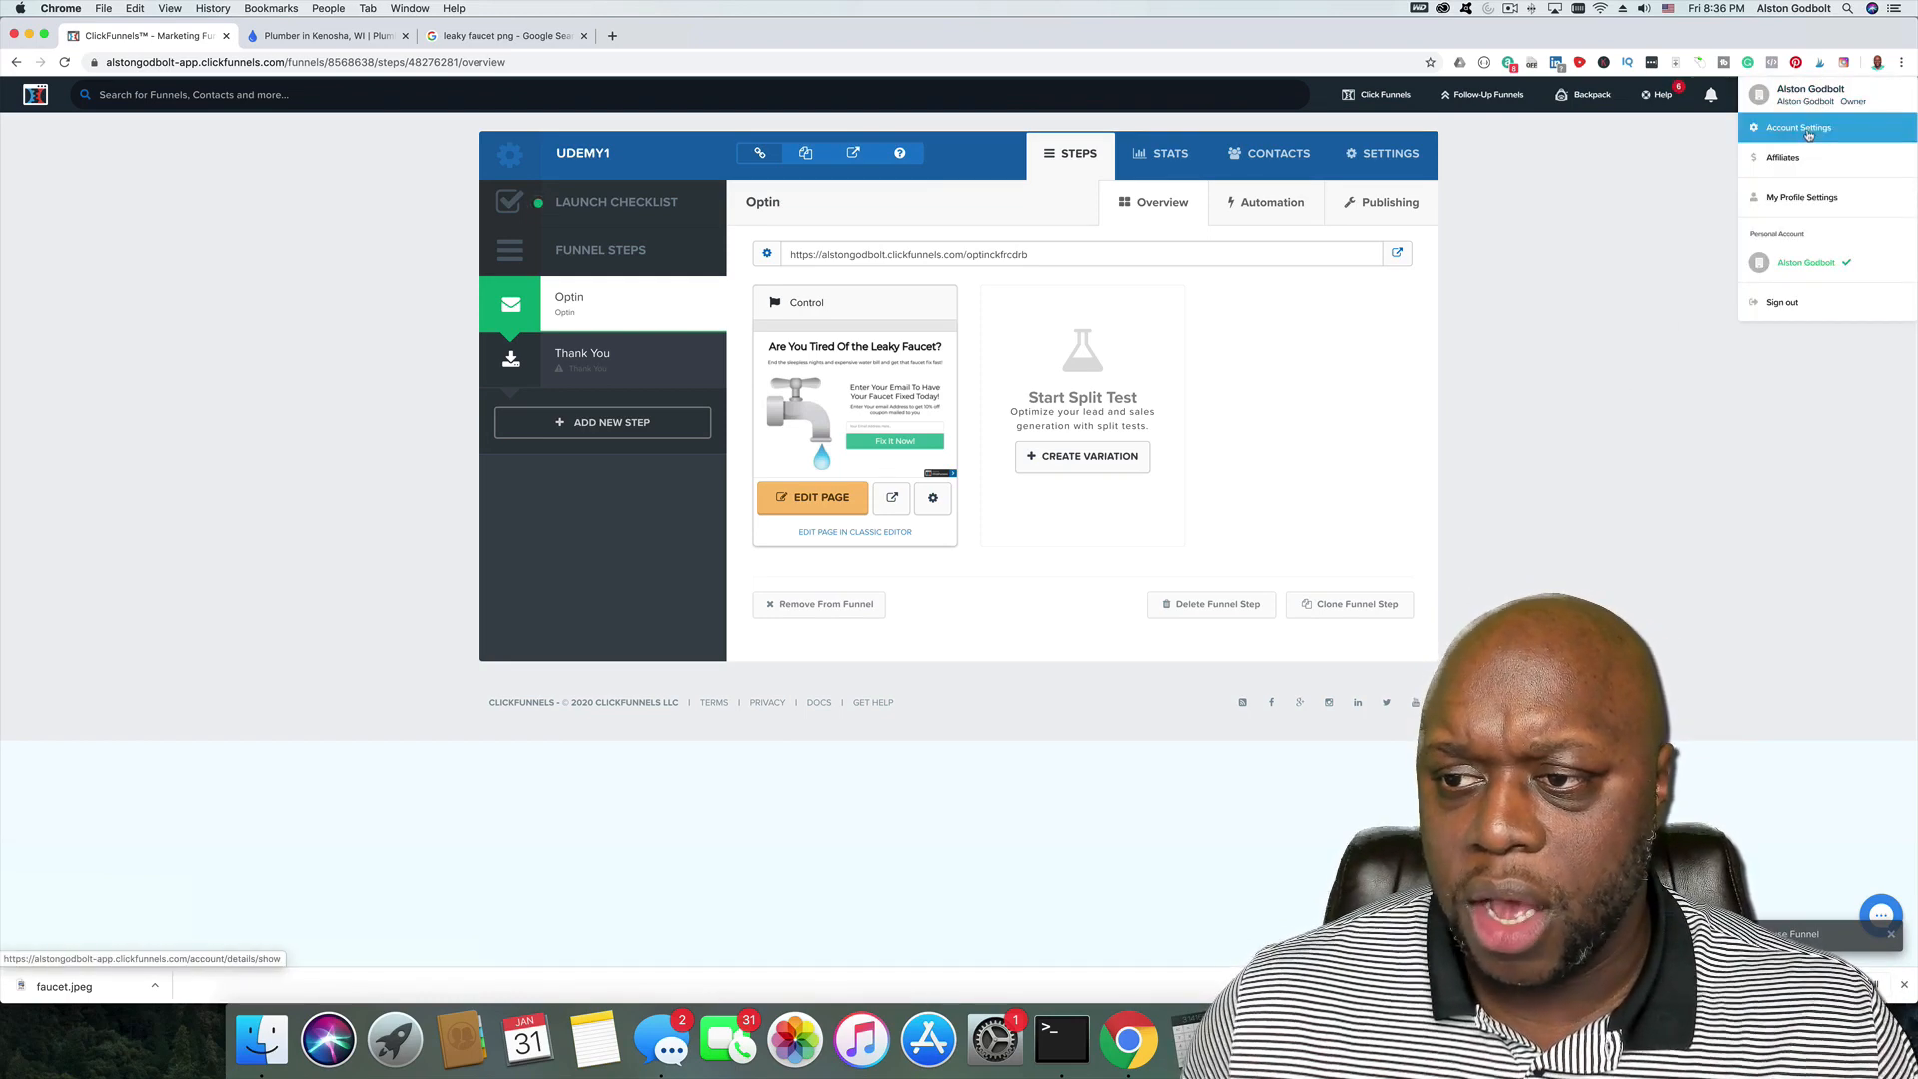
left_click(1799, 127)
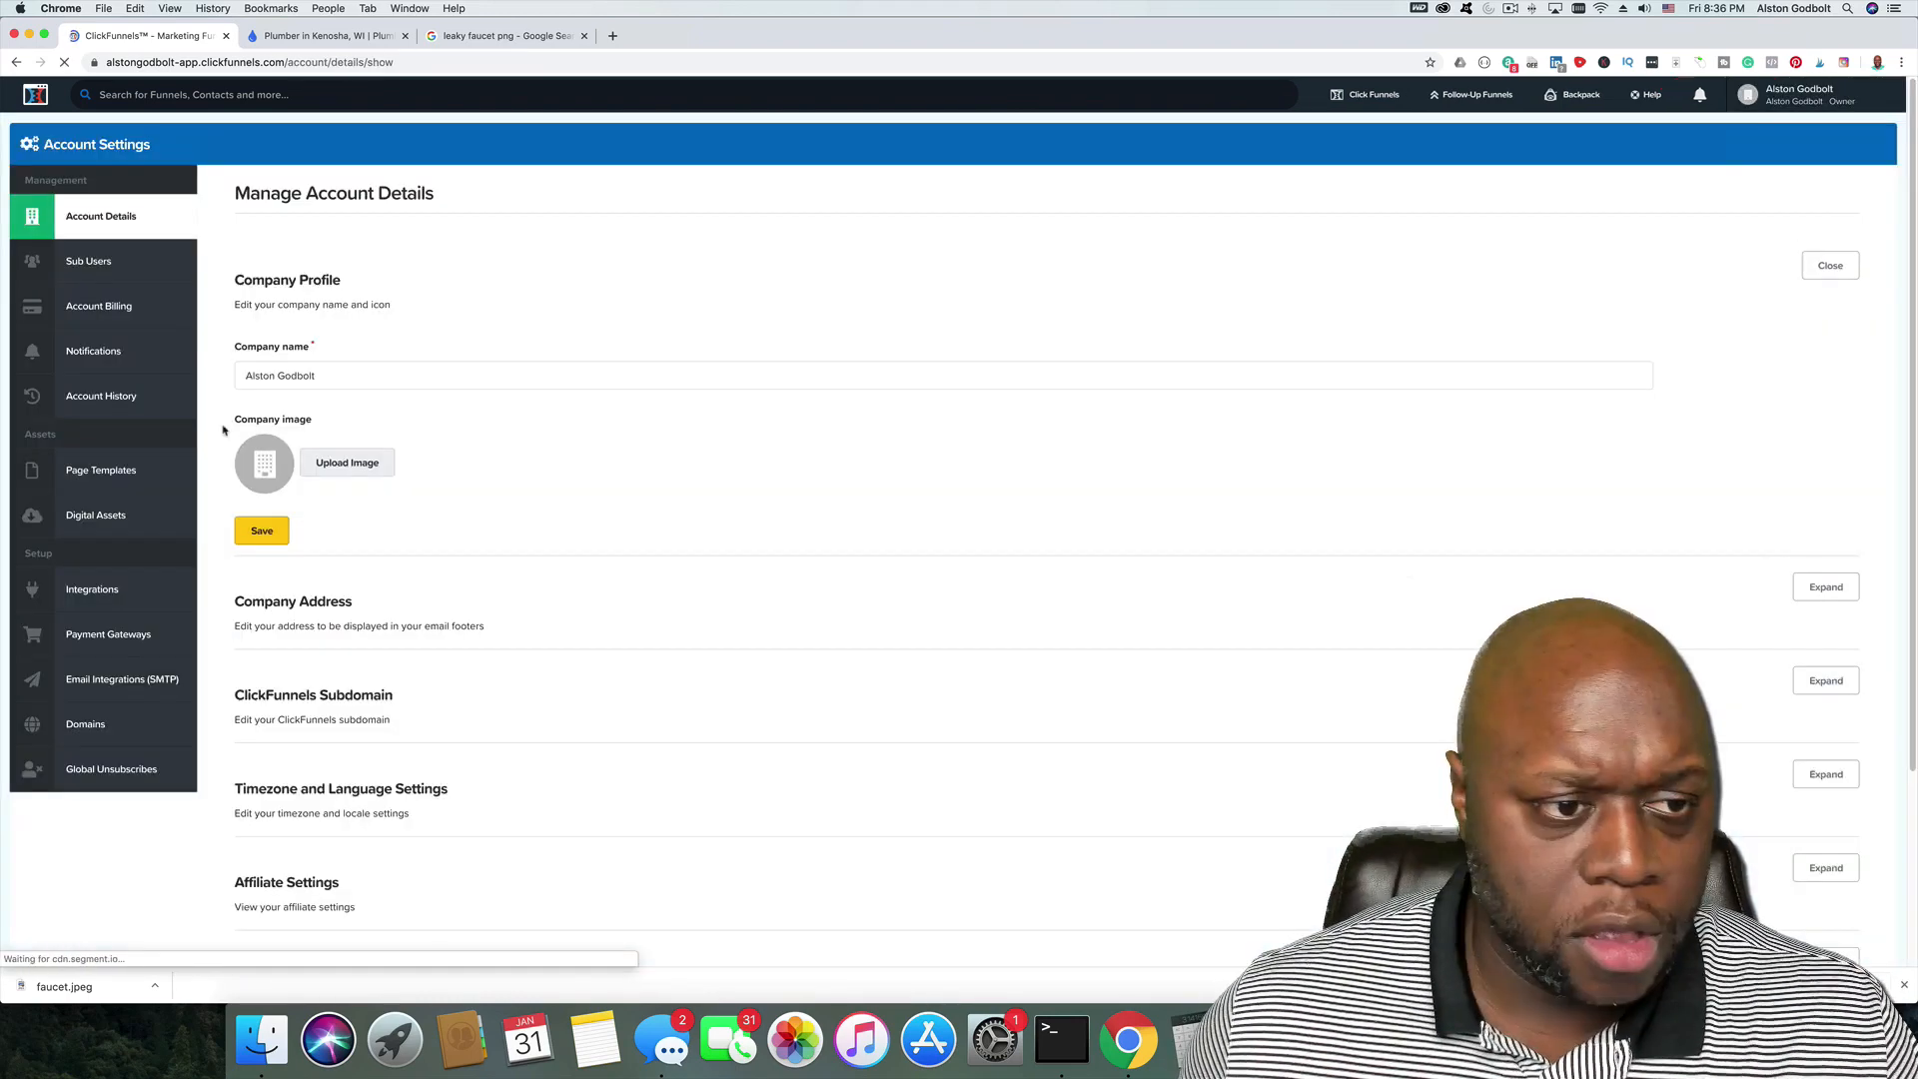
left_click(96, 515)
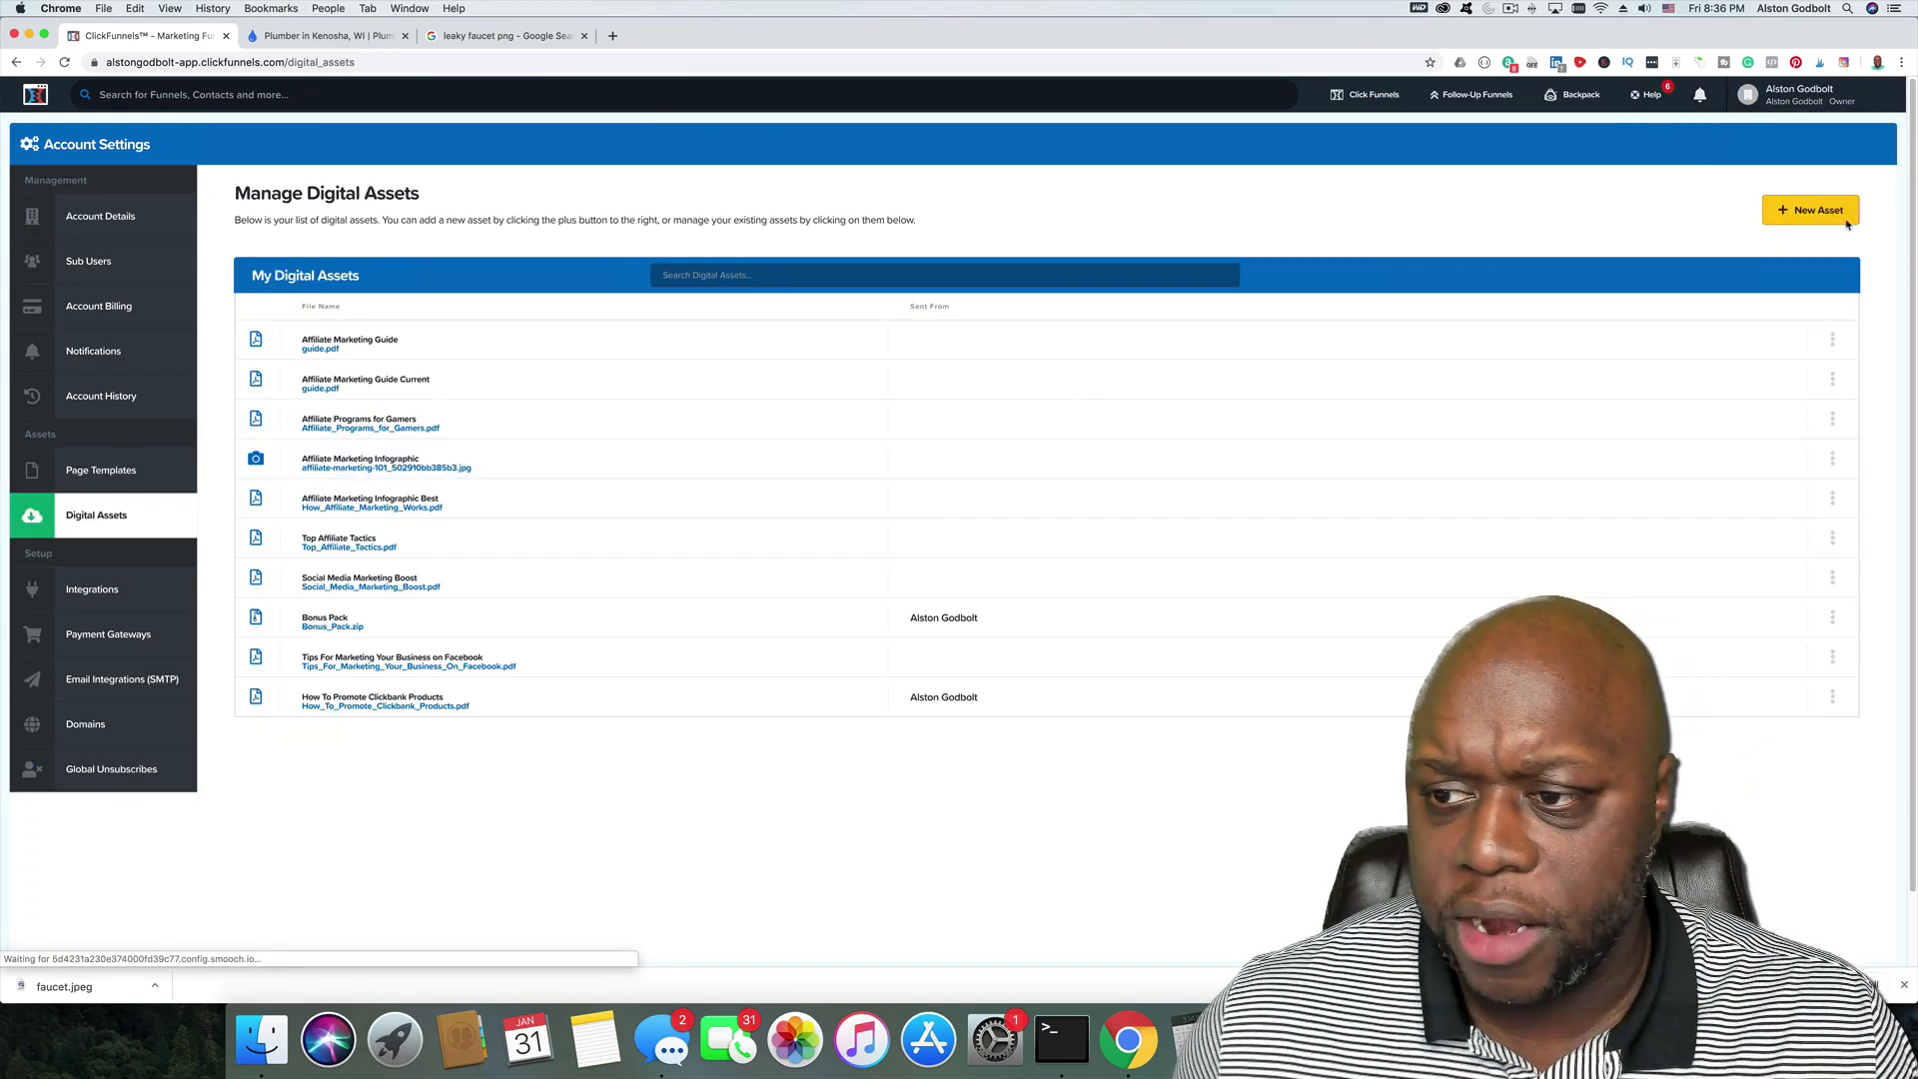
left_click(1810, 210)
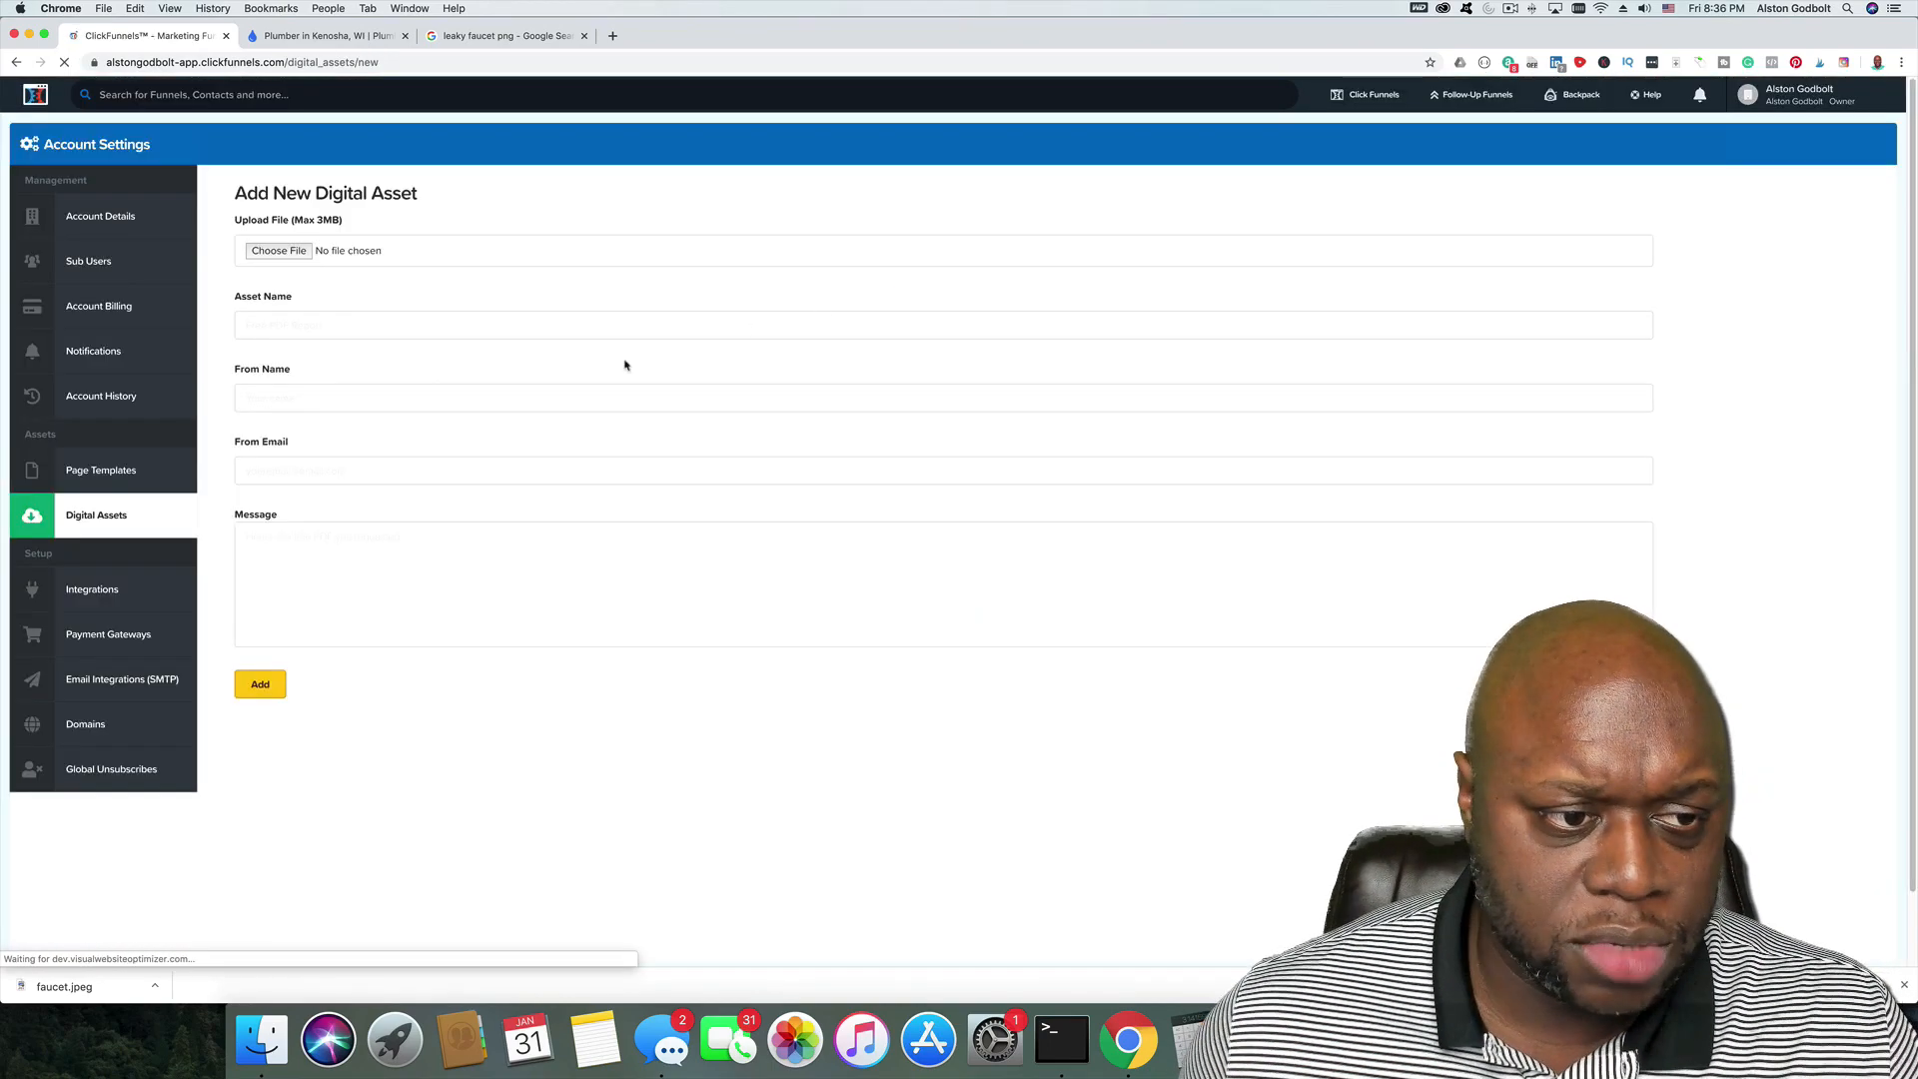
left_click(279, 251)
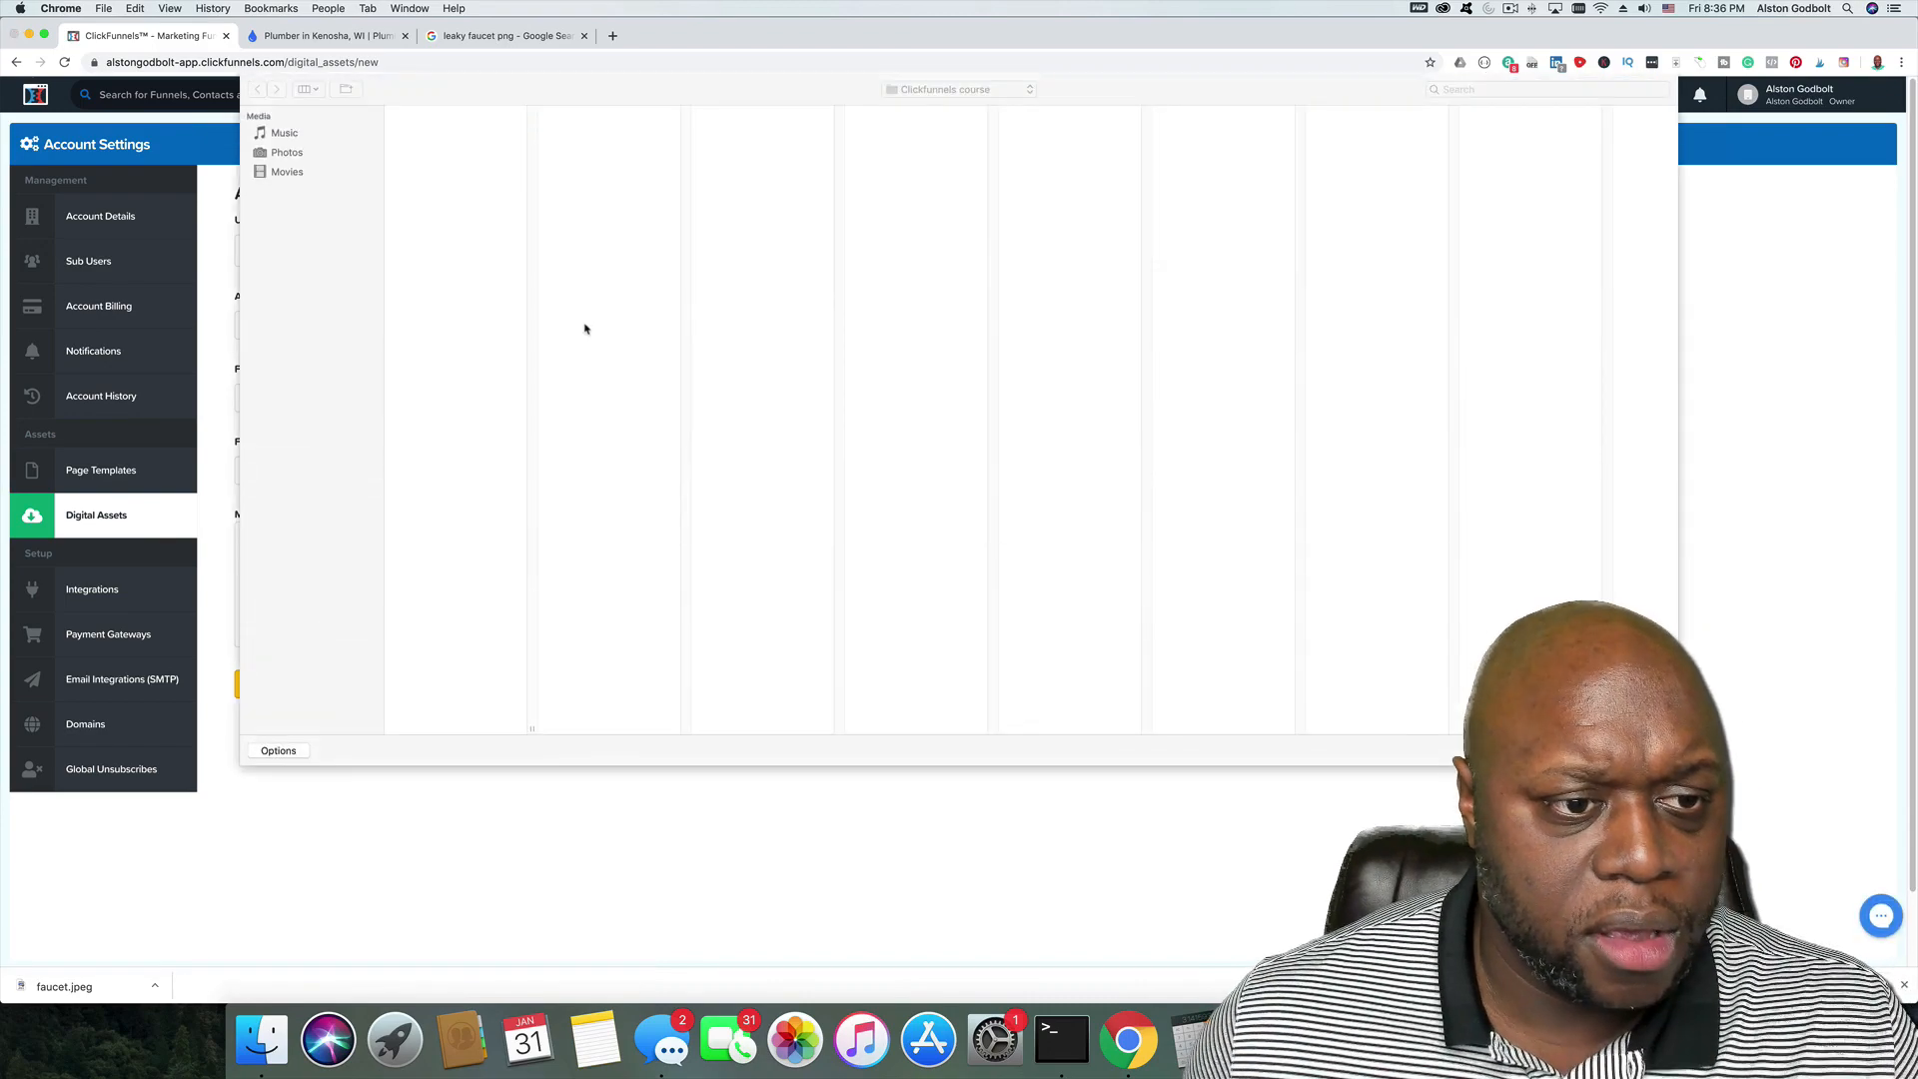
left_click(446, 134)
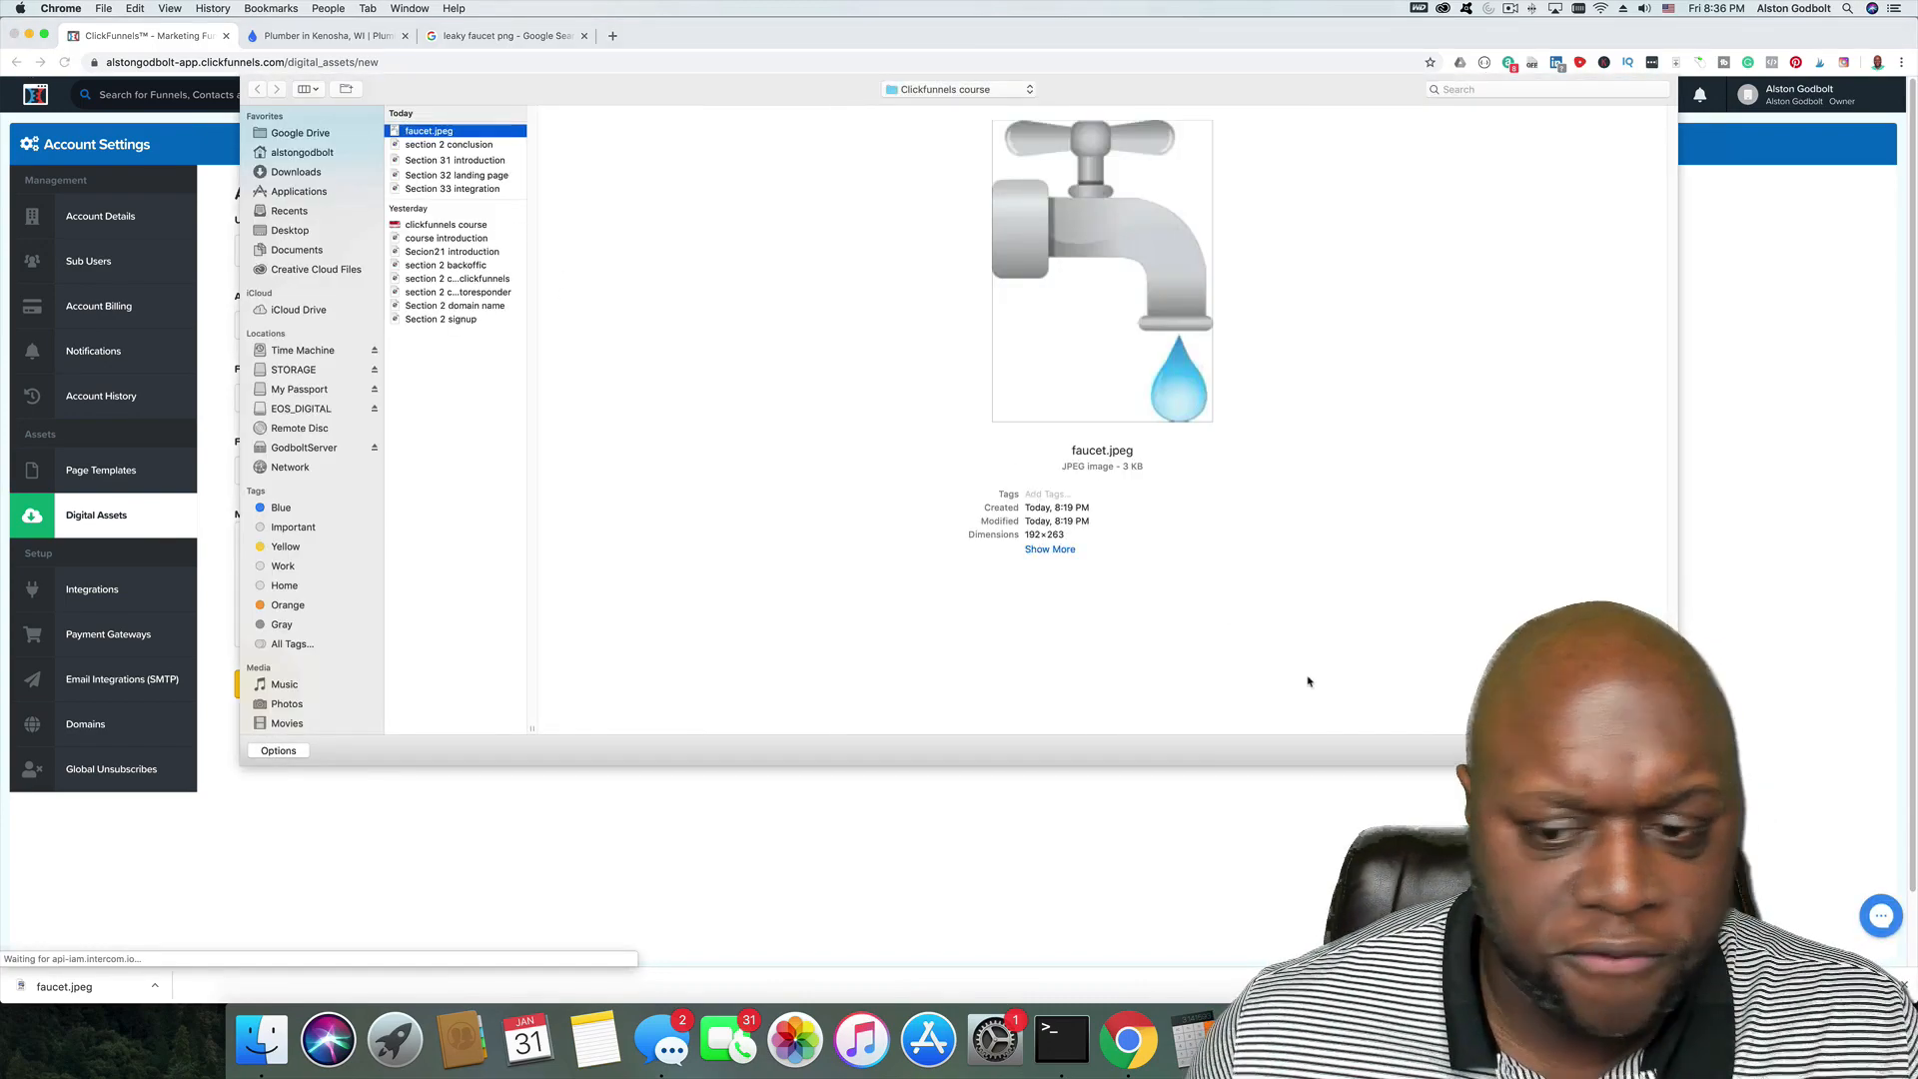
left_click(1638, 750)
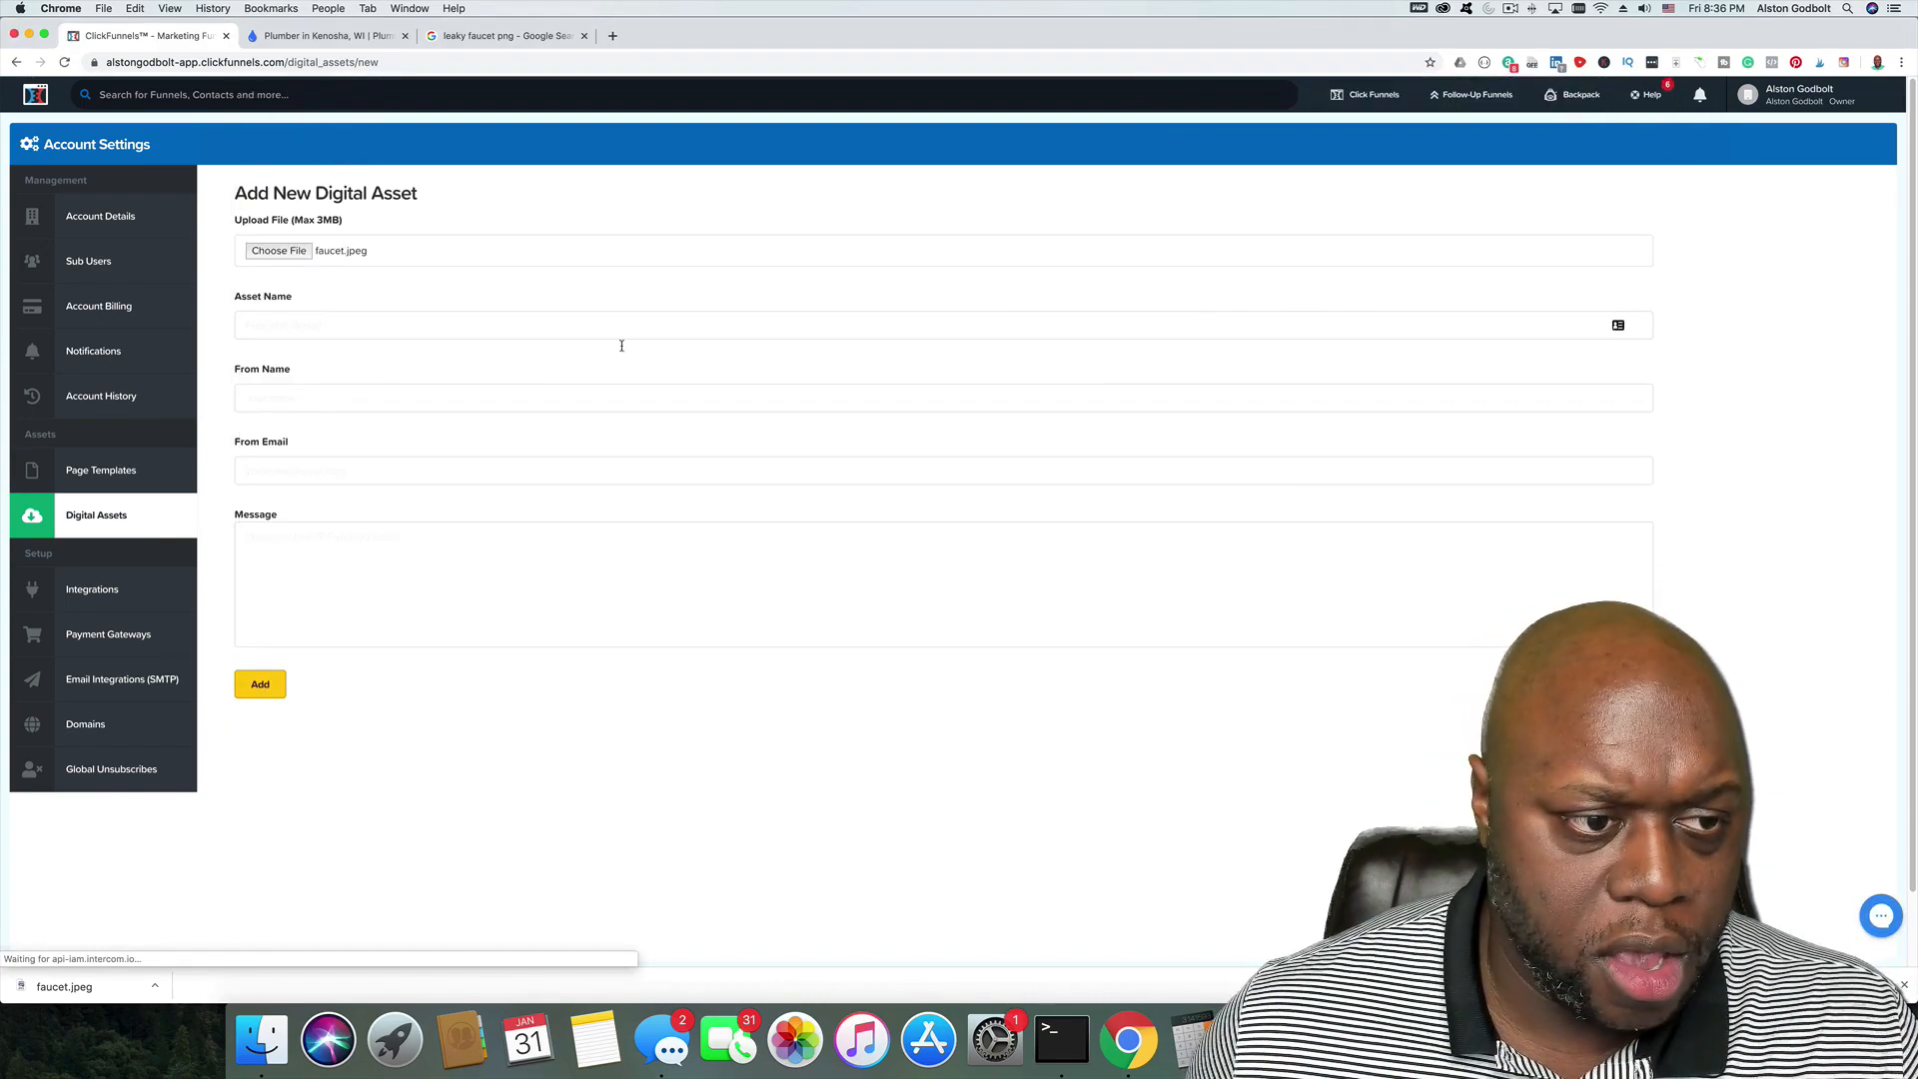
Step: Name the new digital asset Coupon, add it to the account, and open the options of the added asset
left_click(393, 328)
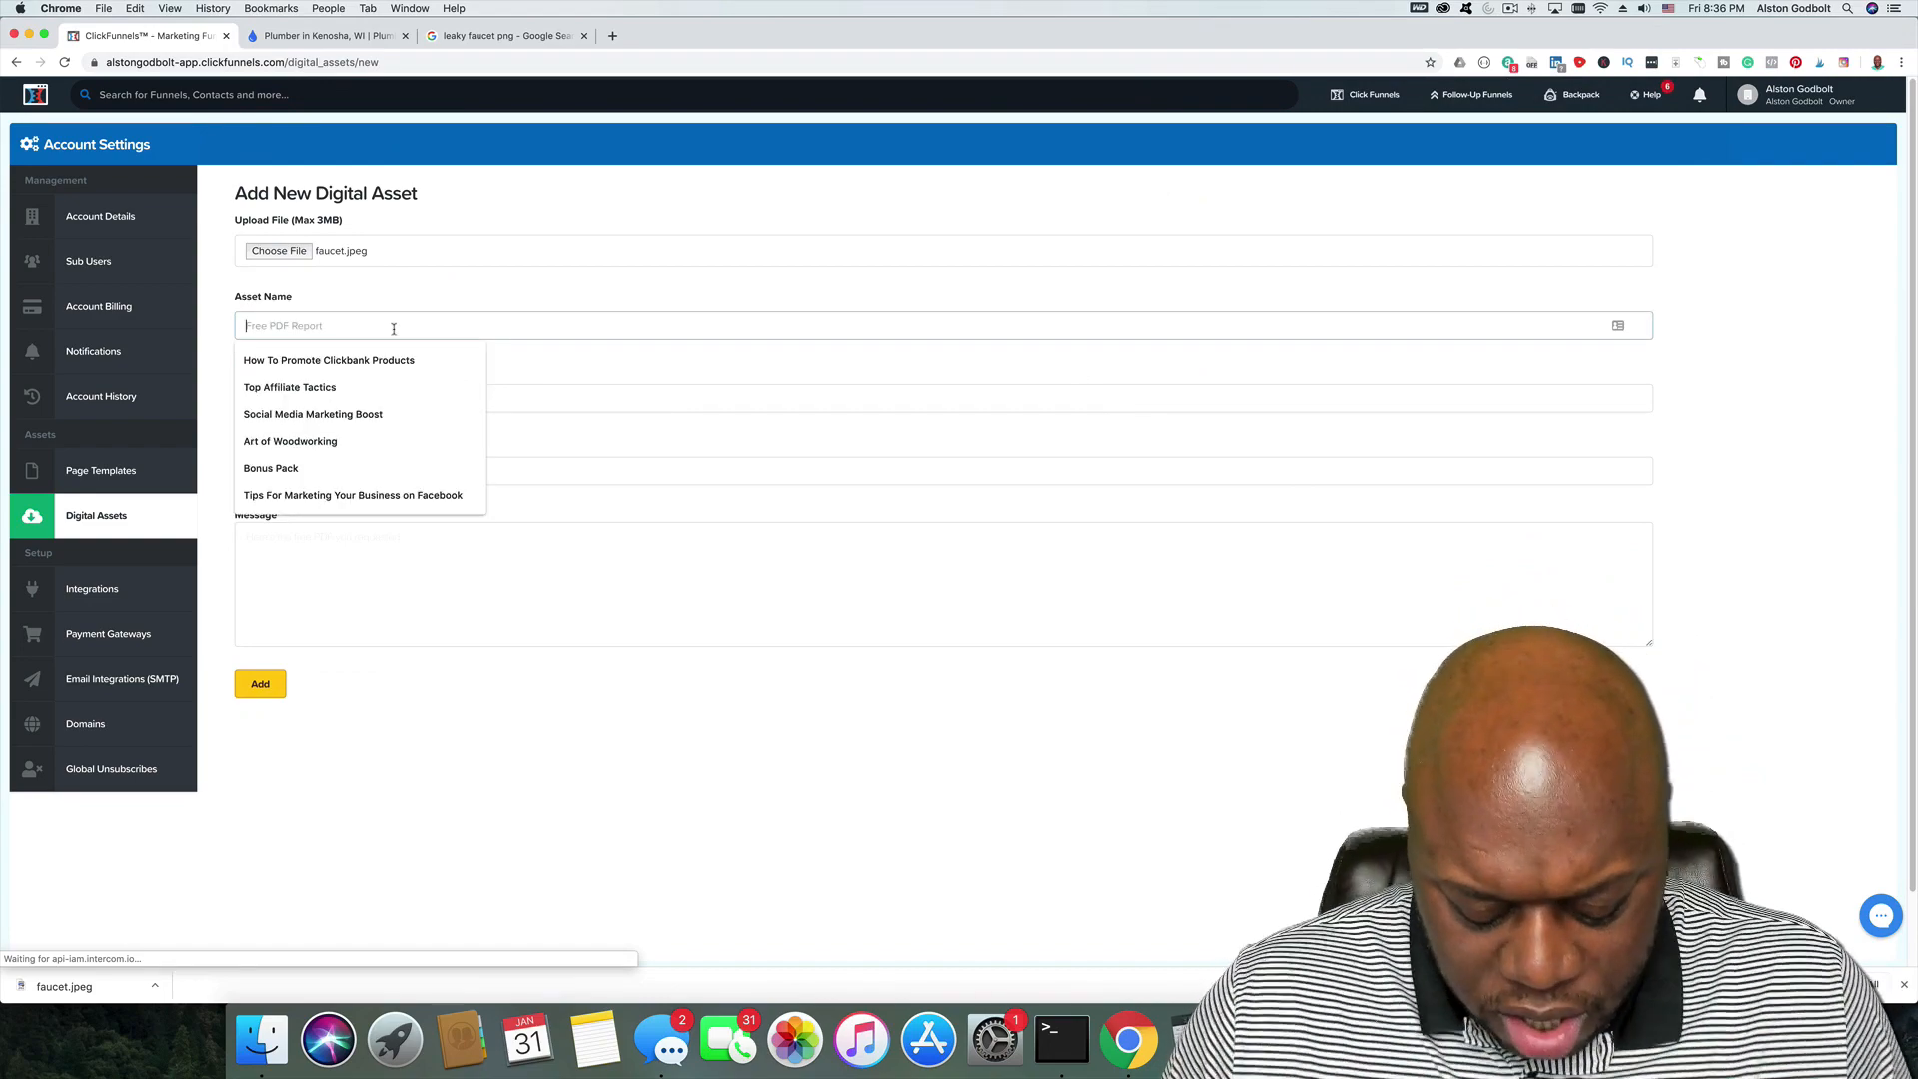
type("Coupon")
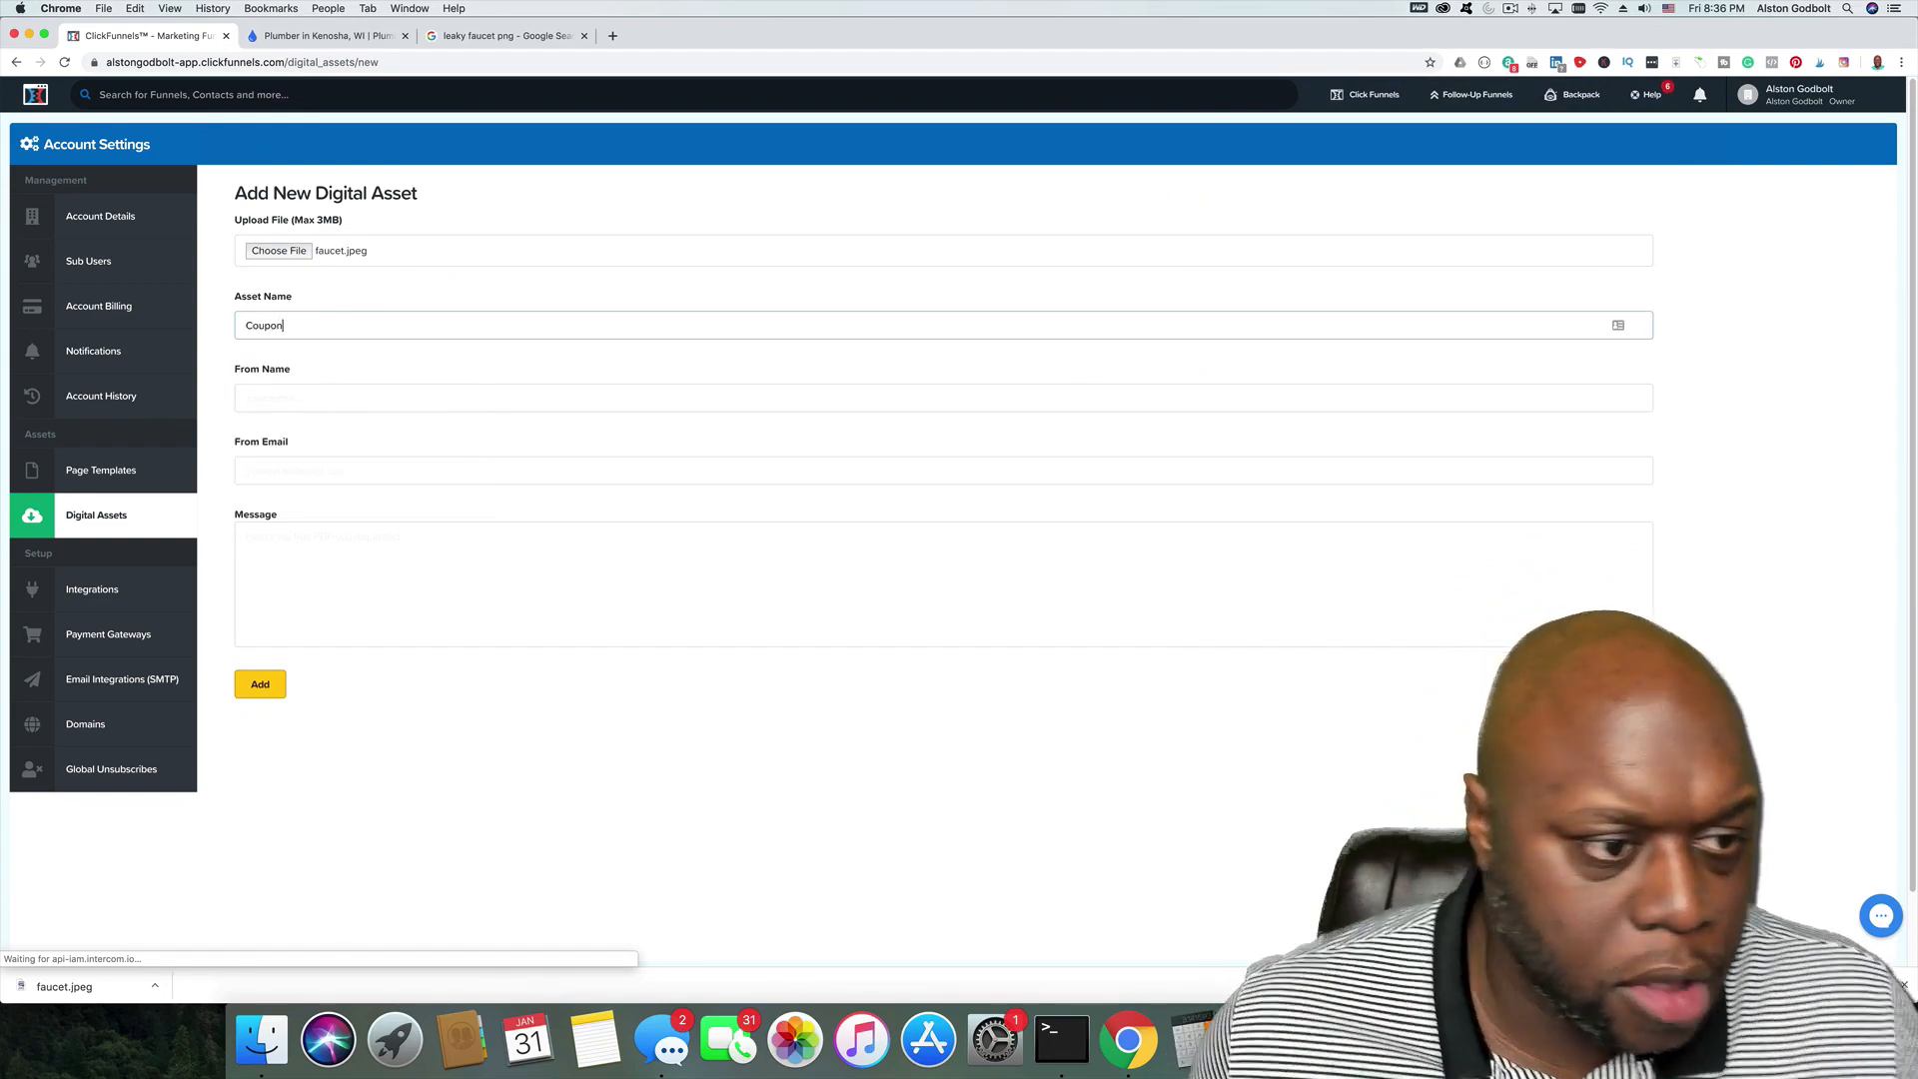
left_click(261, 685)
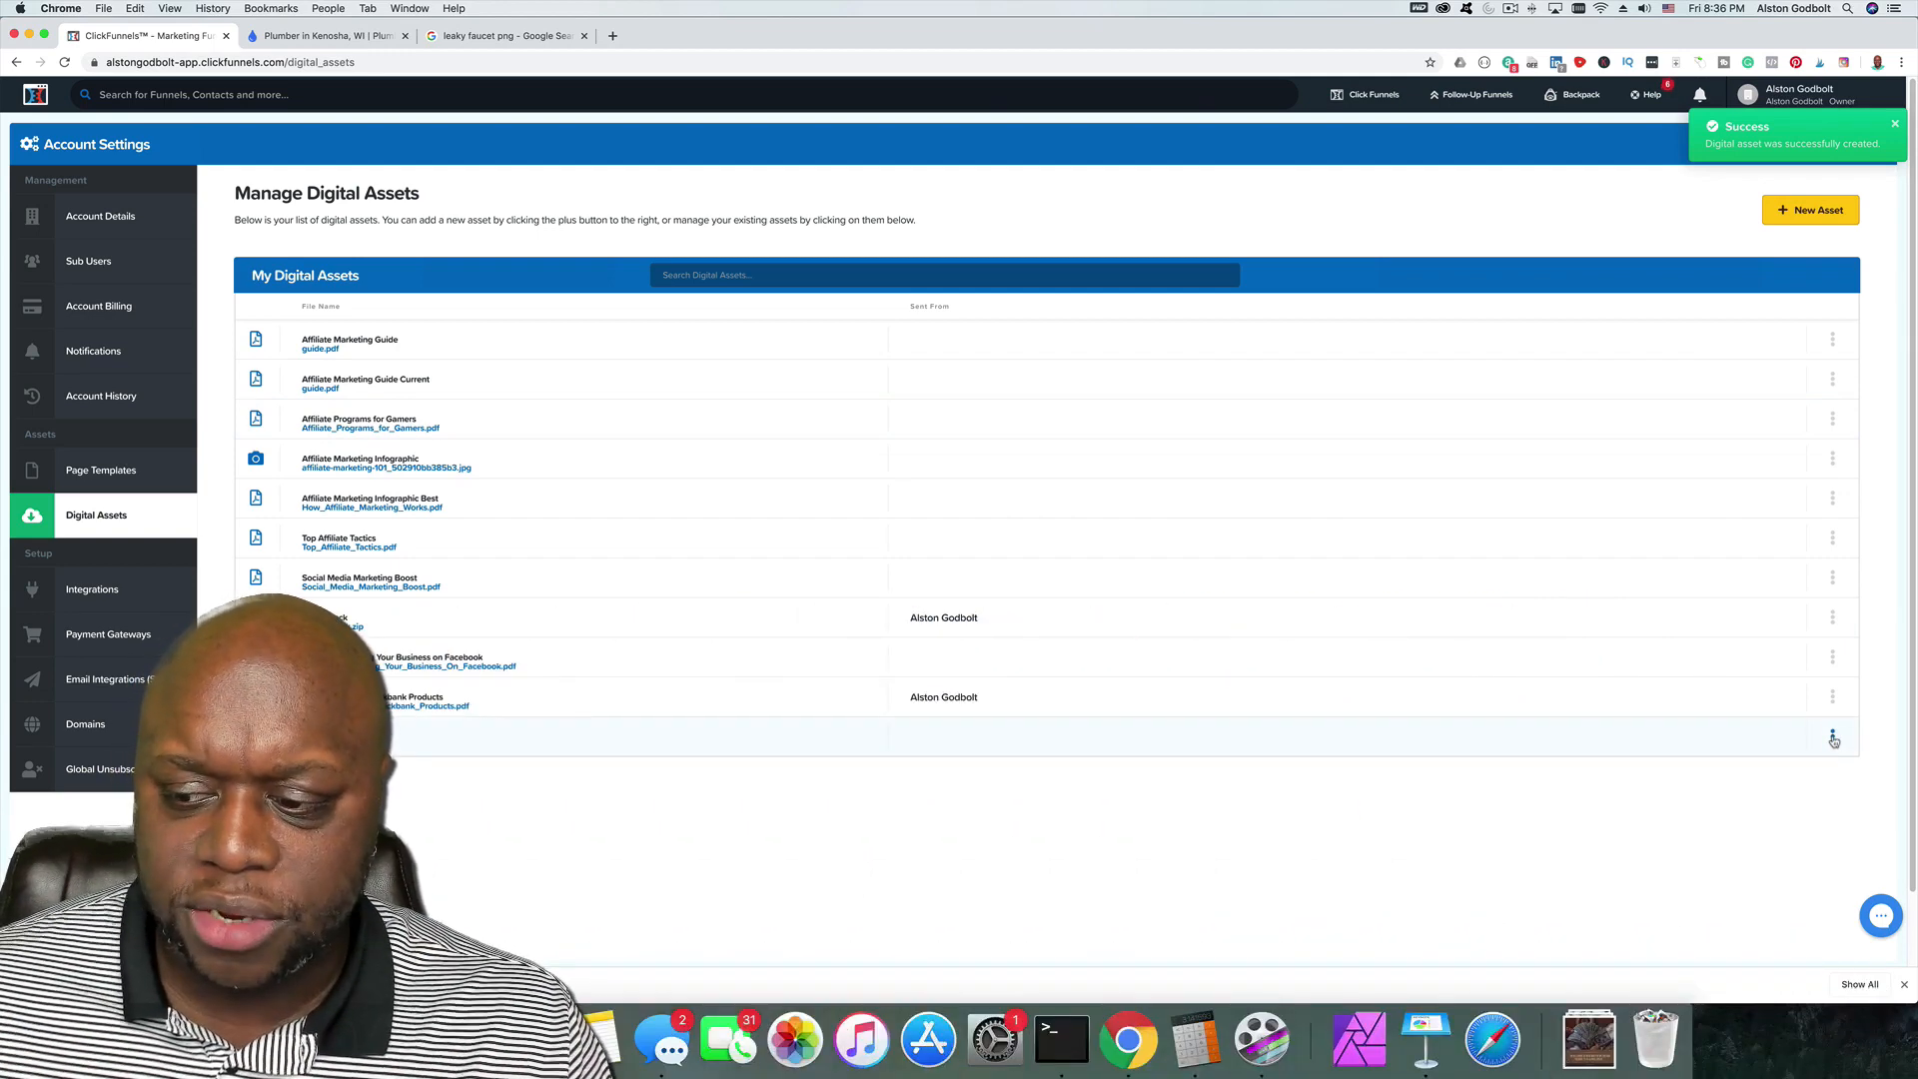
left_click(1833, 739)
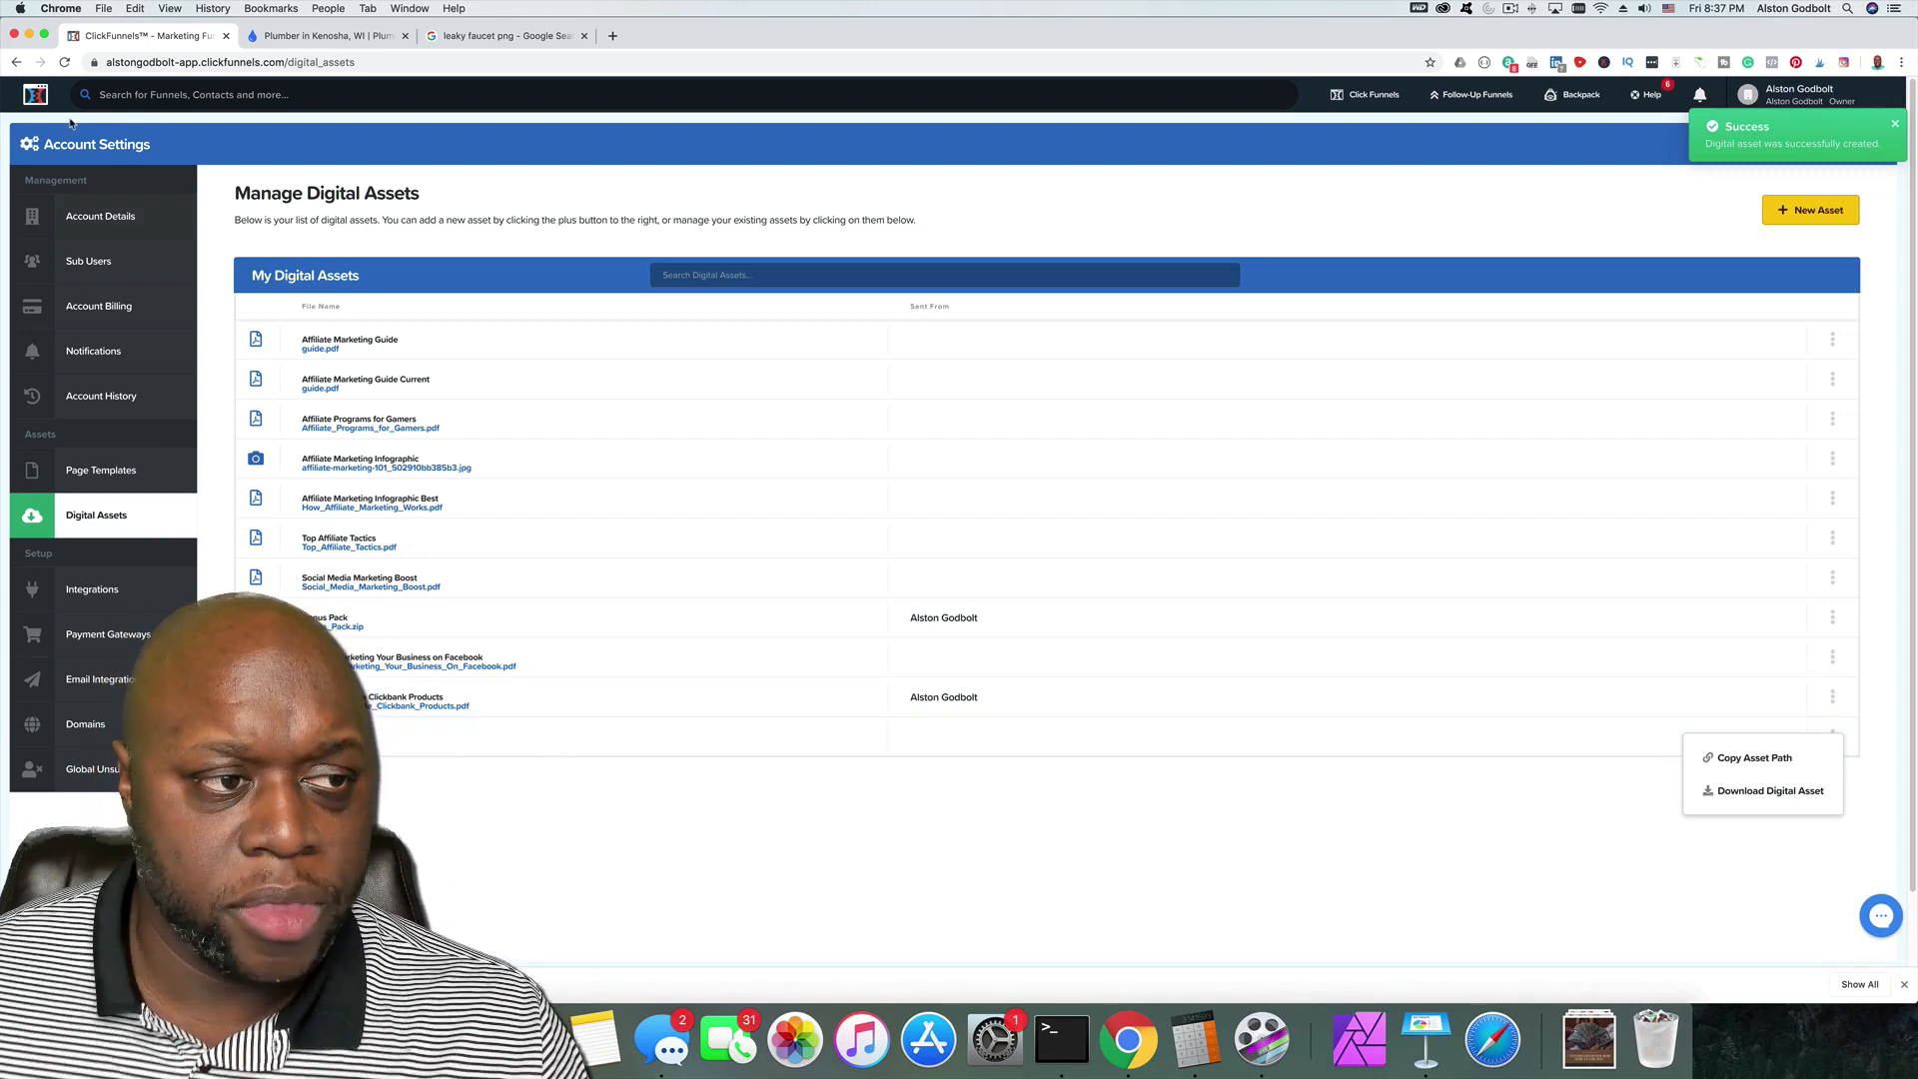
Step: Return to the dashboard and open the Udemy1 funnel from the list of funnels
left_click(41, 98)
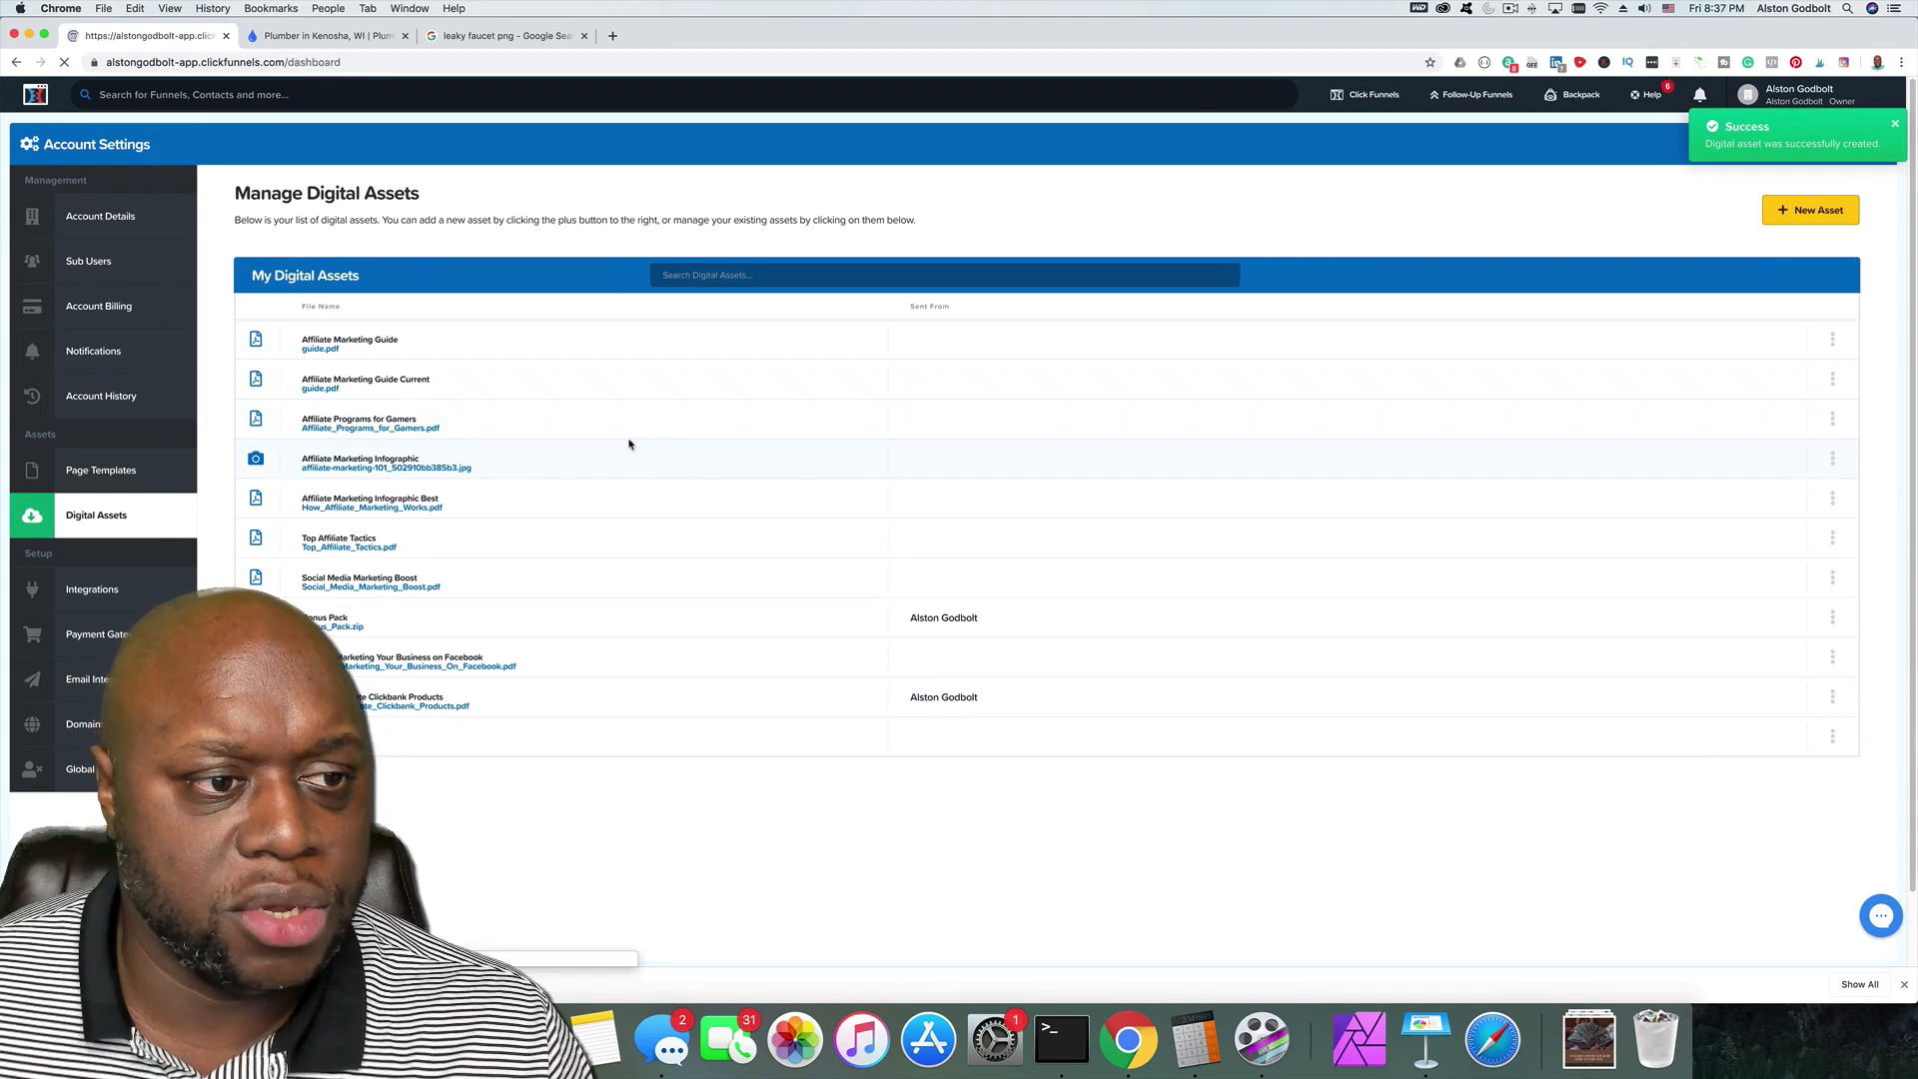
mouse_move(1376, 96)
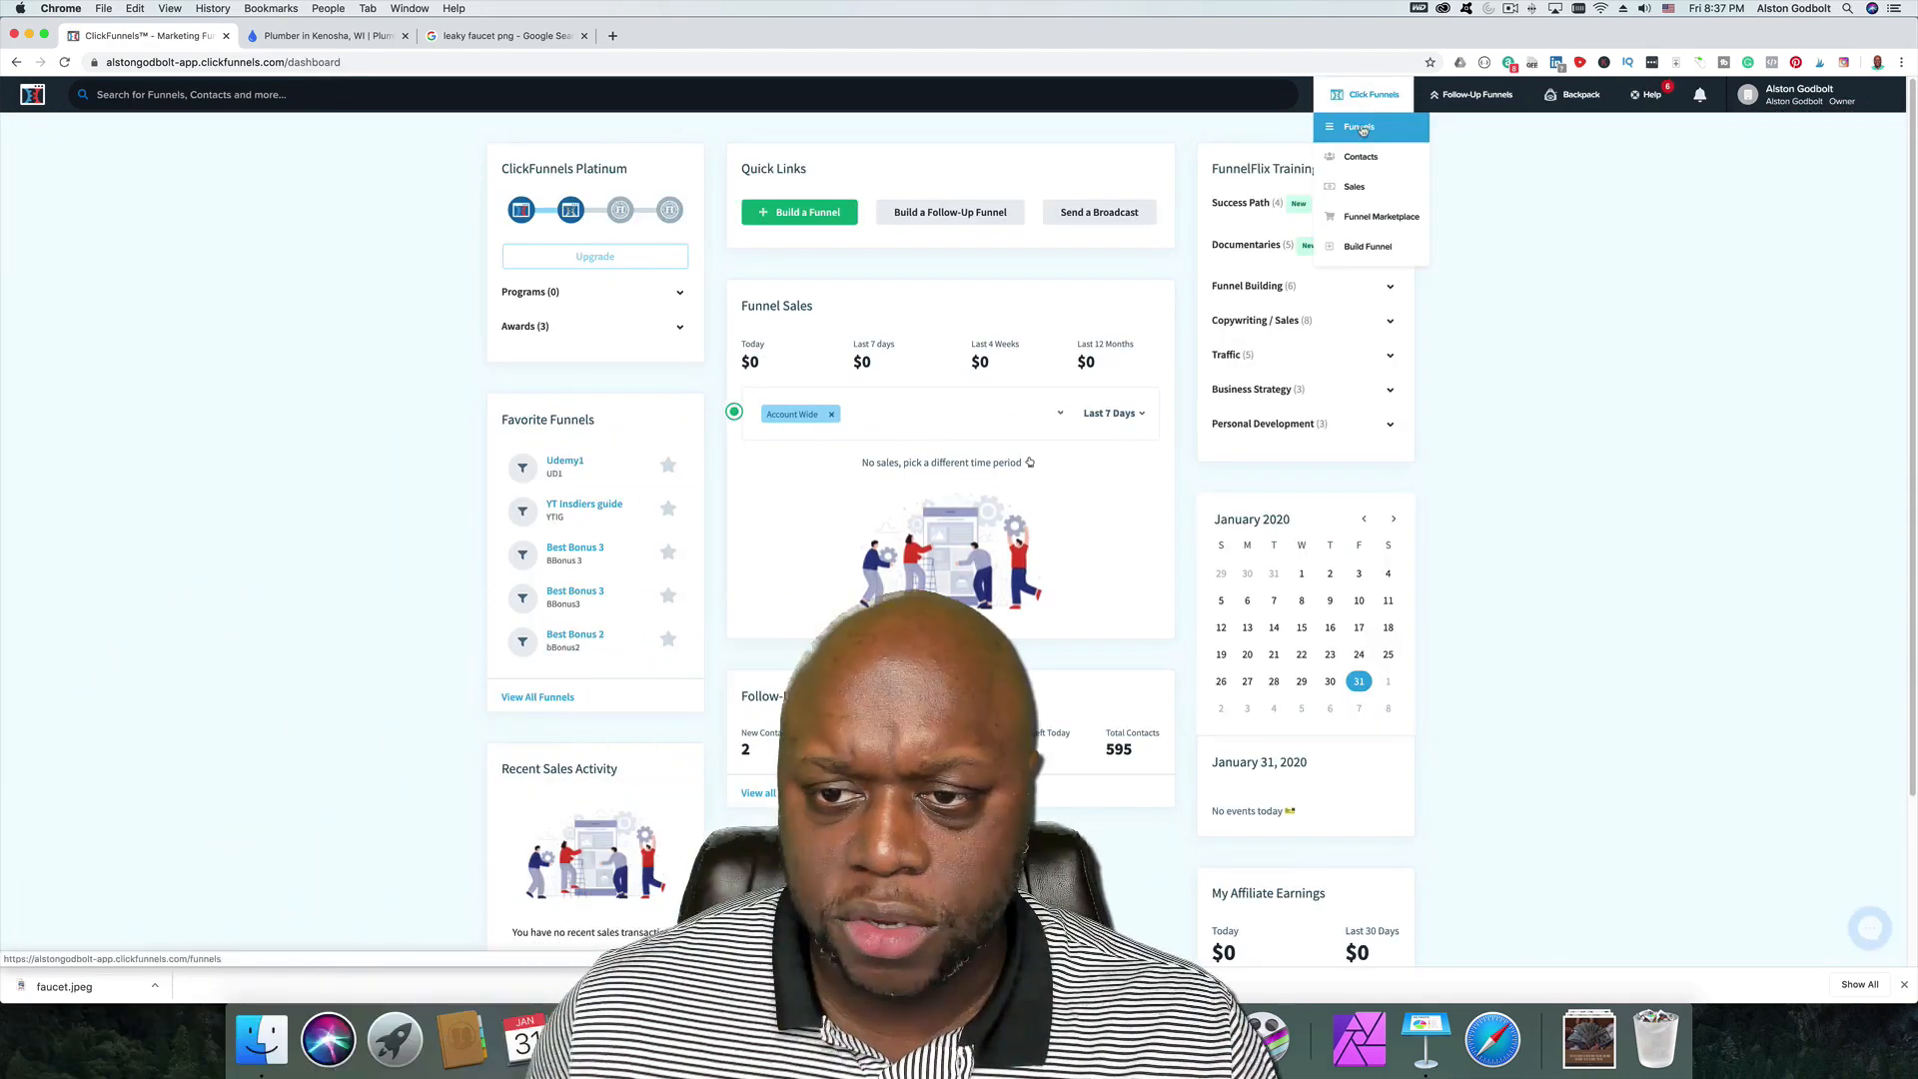
left_click(1358, 126)
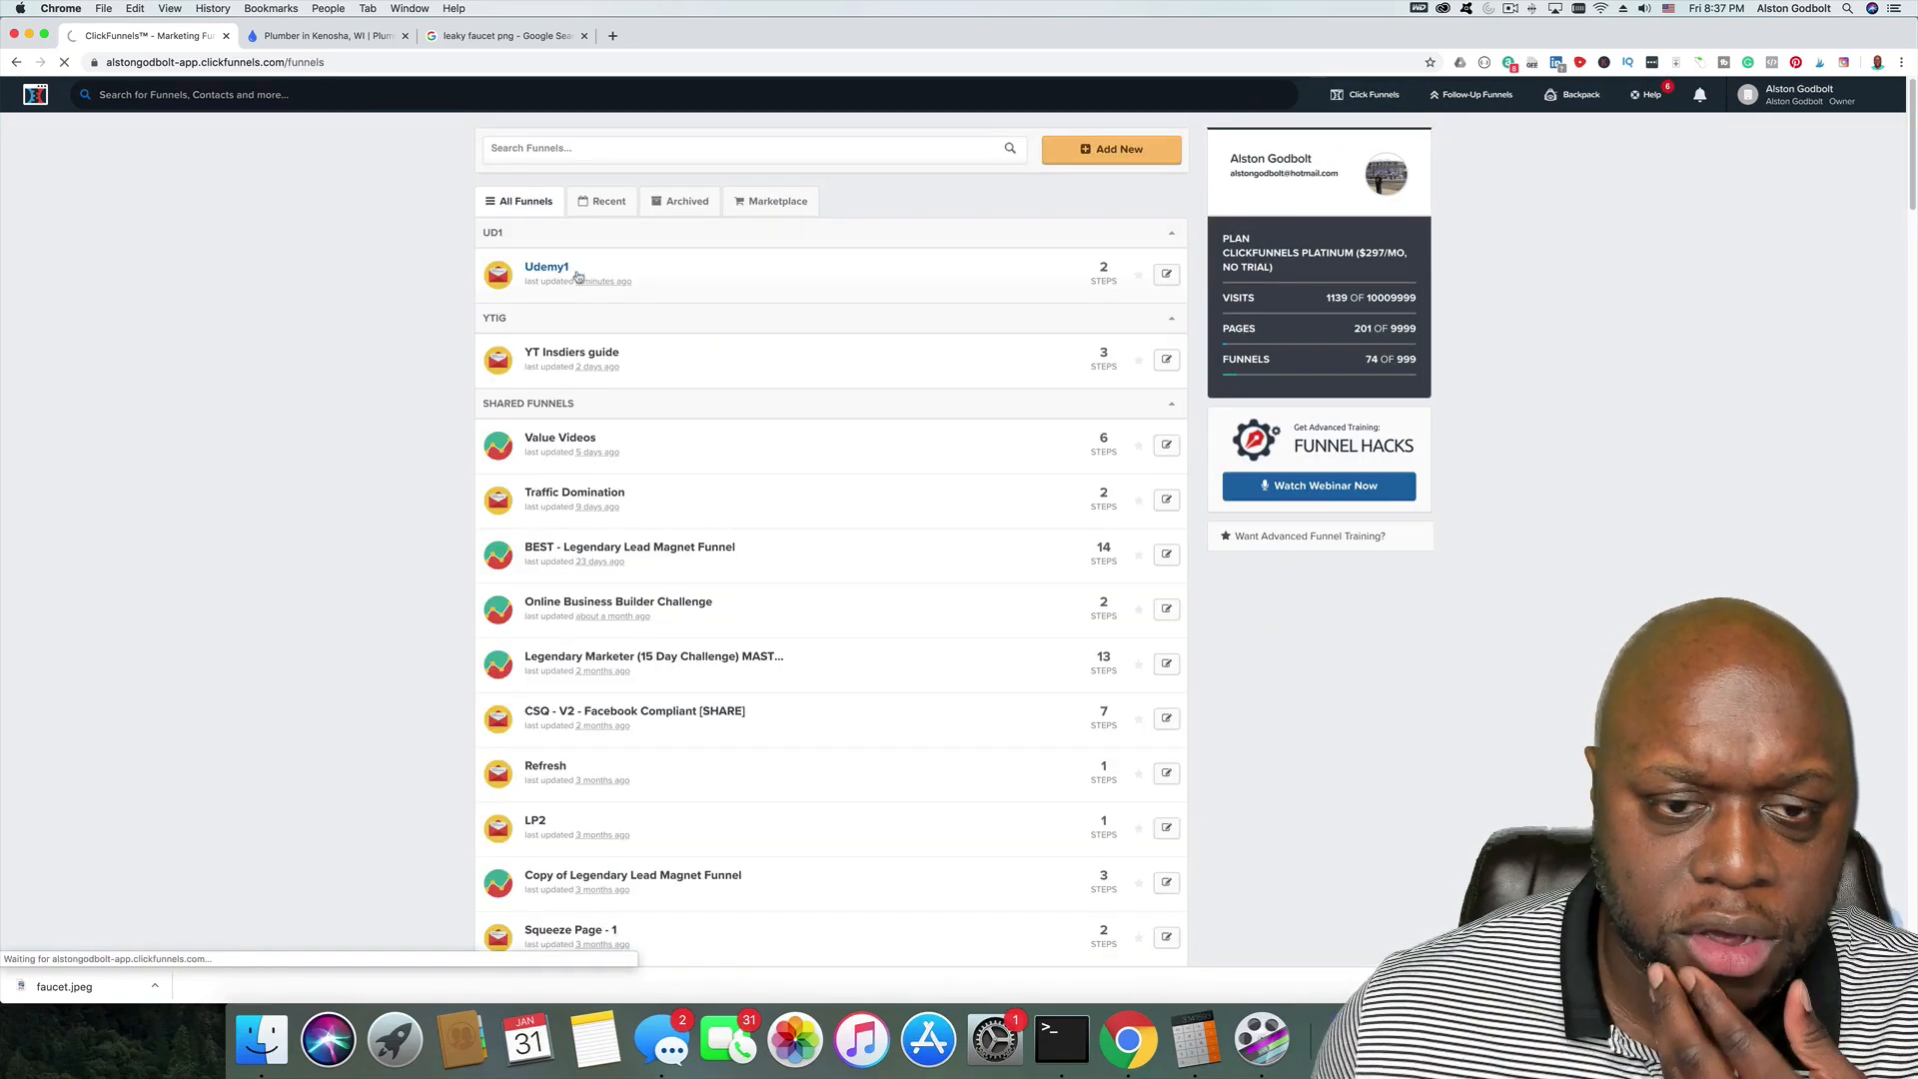
left_click(568, 270)
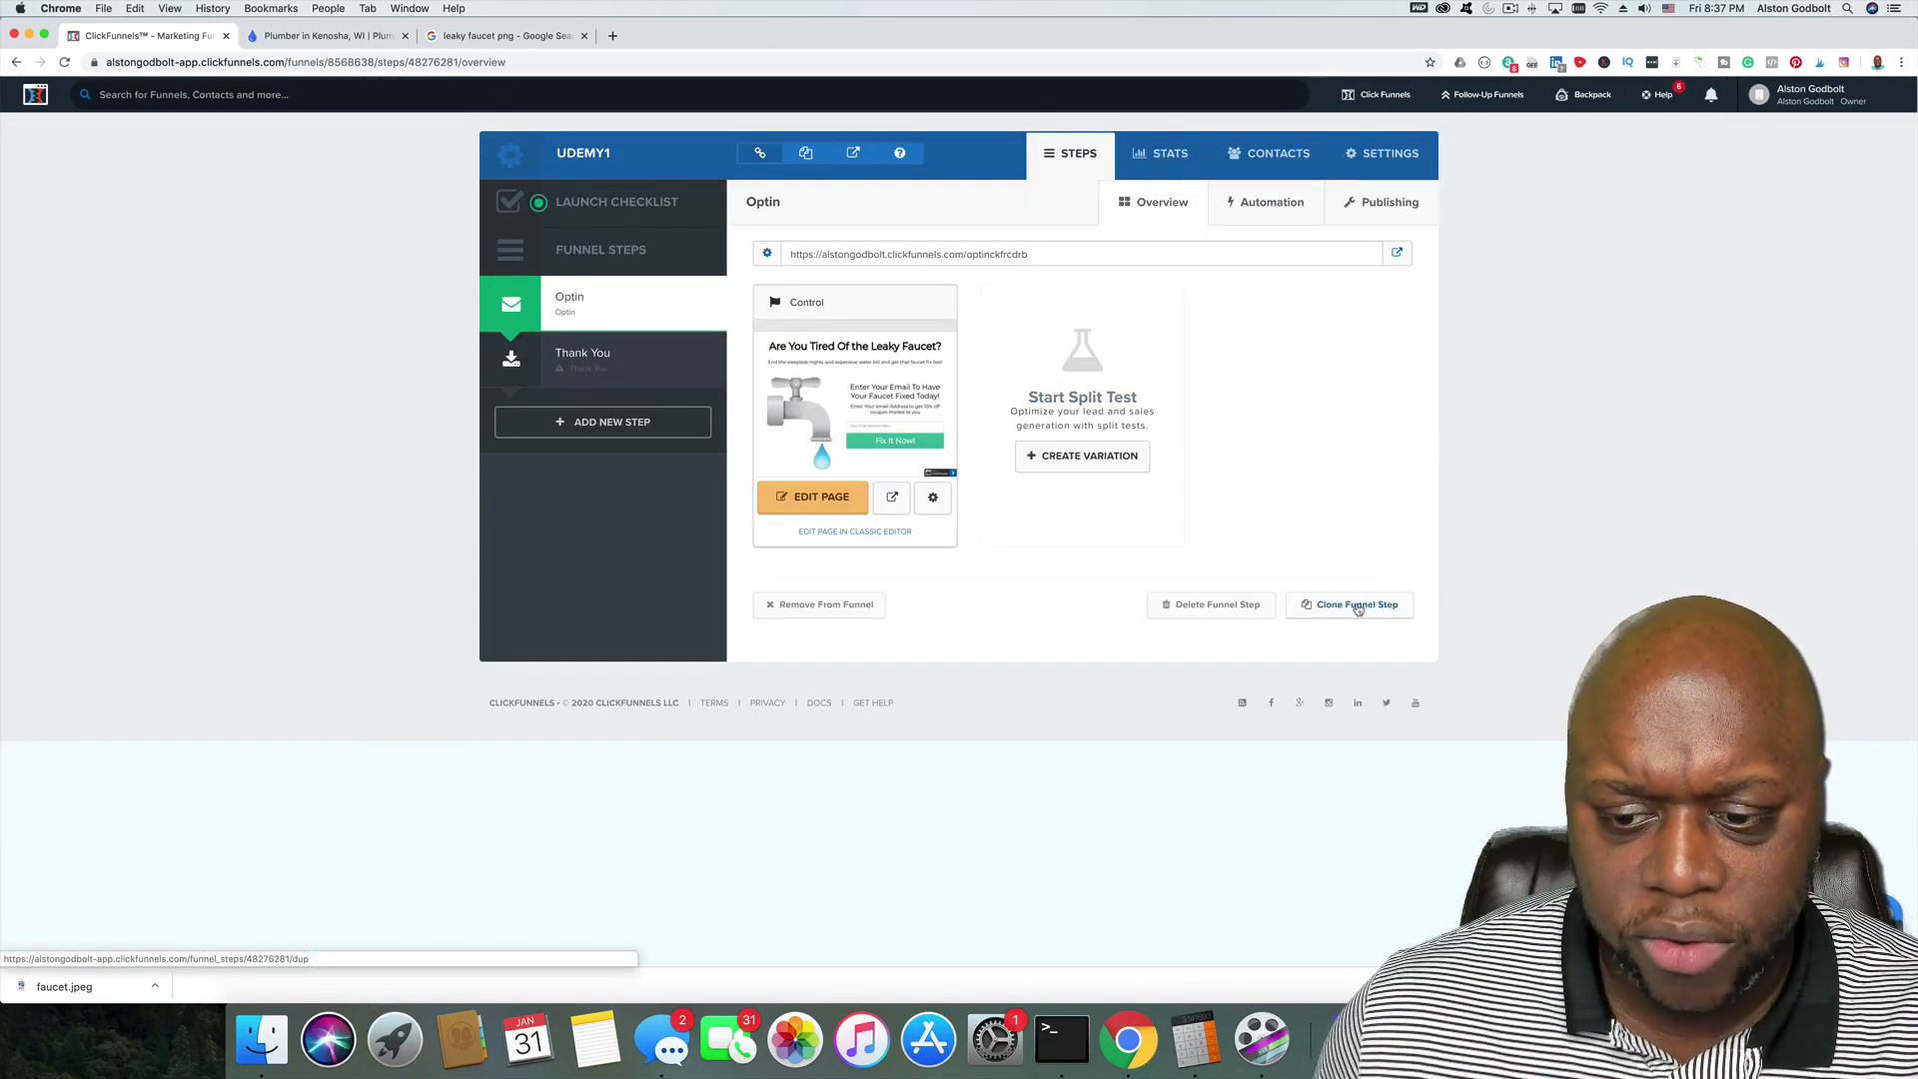
Step: Replace the funnel's Thank You step with a clone of the Optin step, deleting the original Thank You step
left_click(1359, 604)
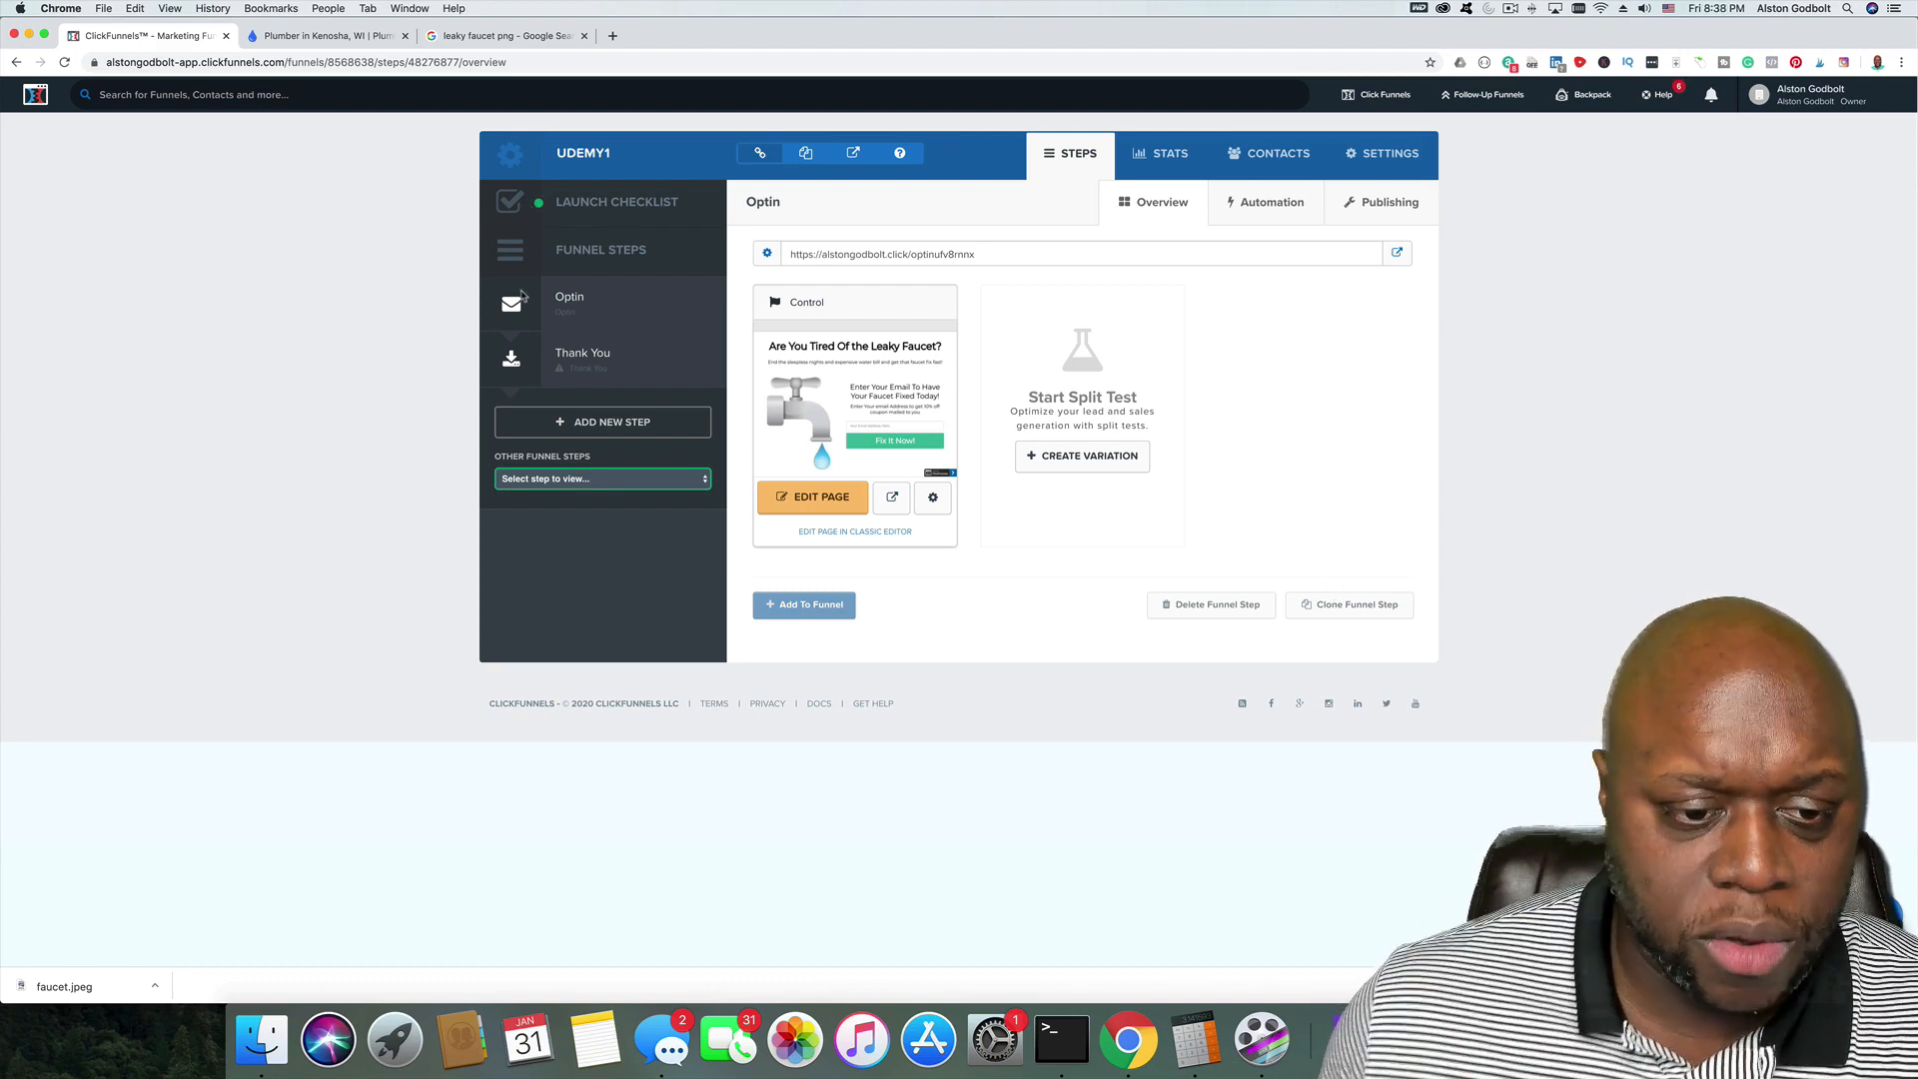
left_click(620, 480)
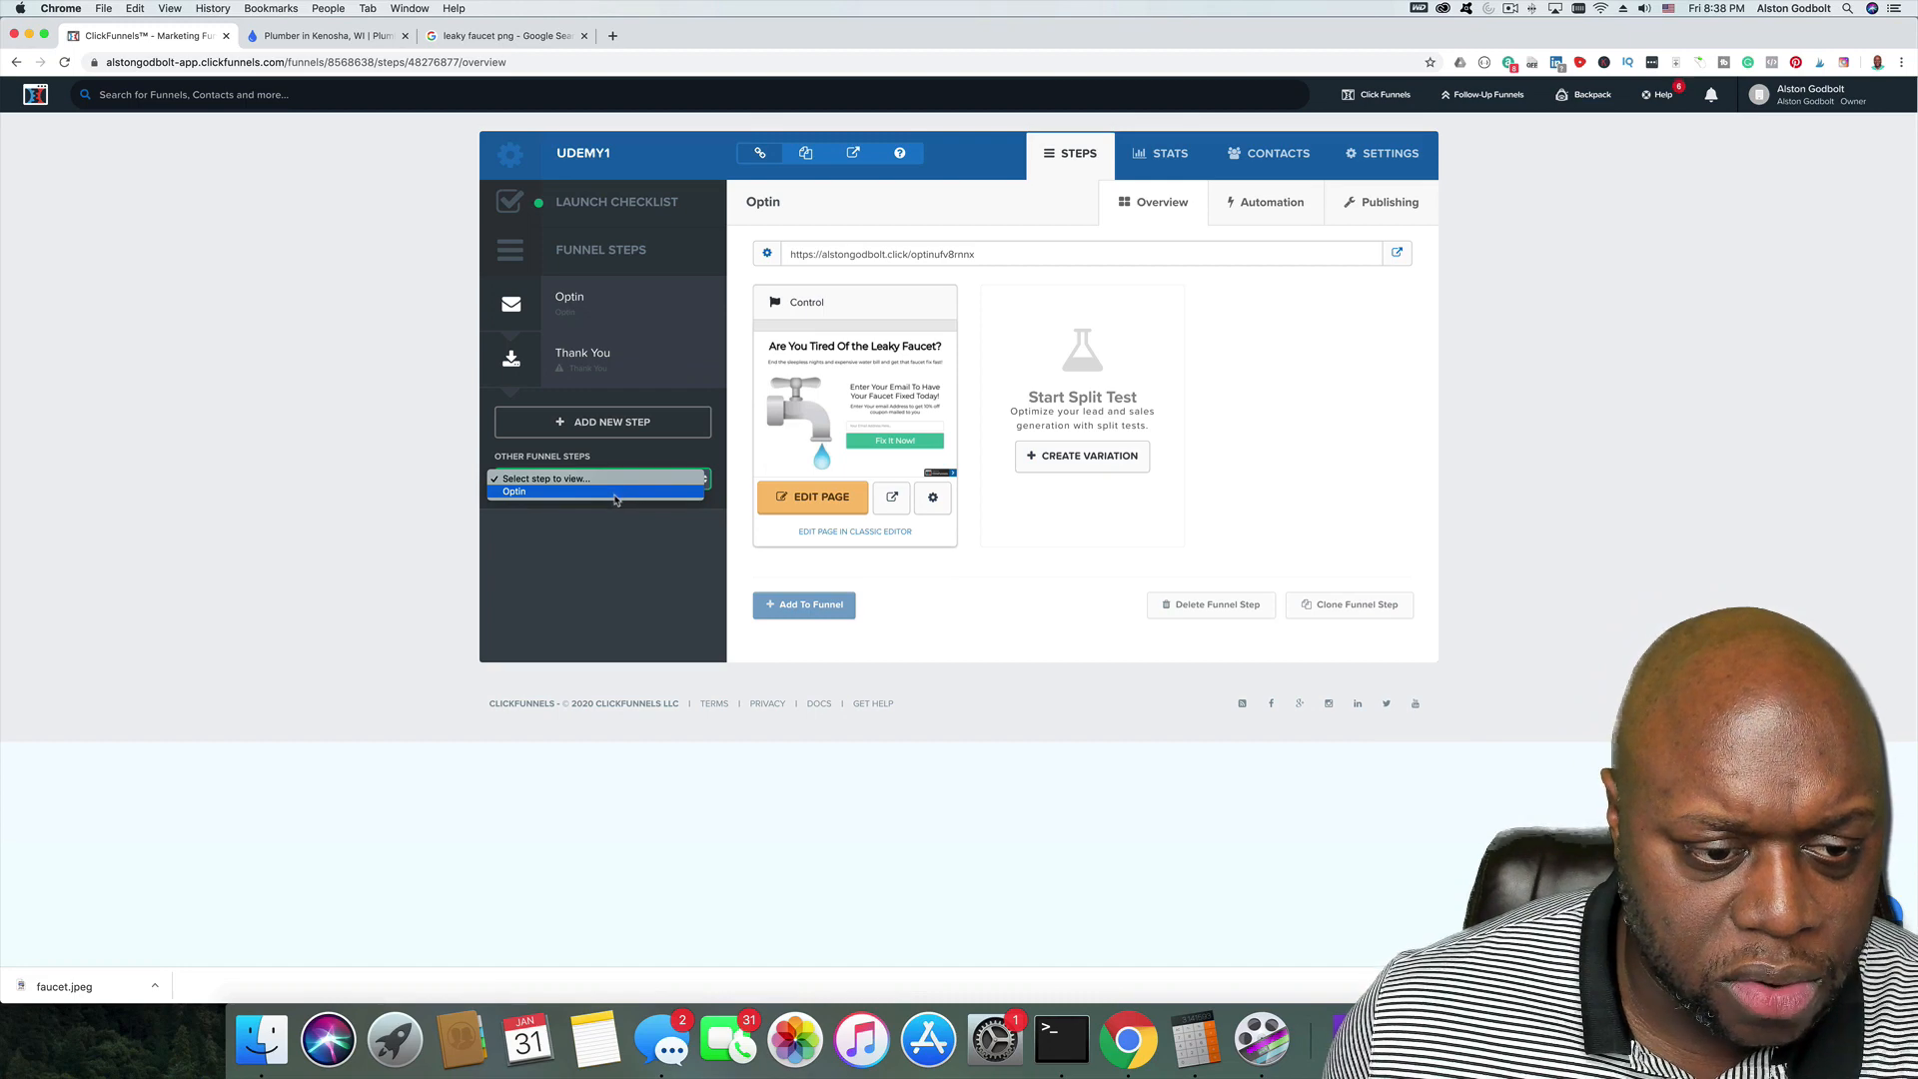
left_click(615, 494)
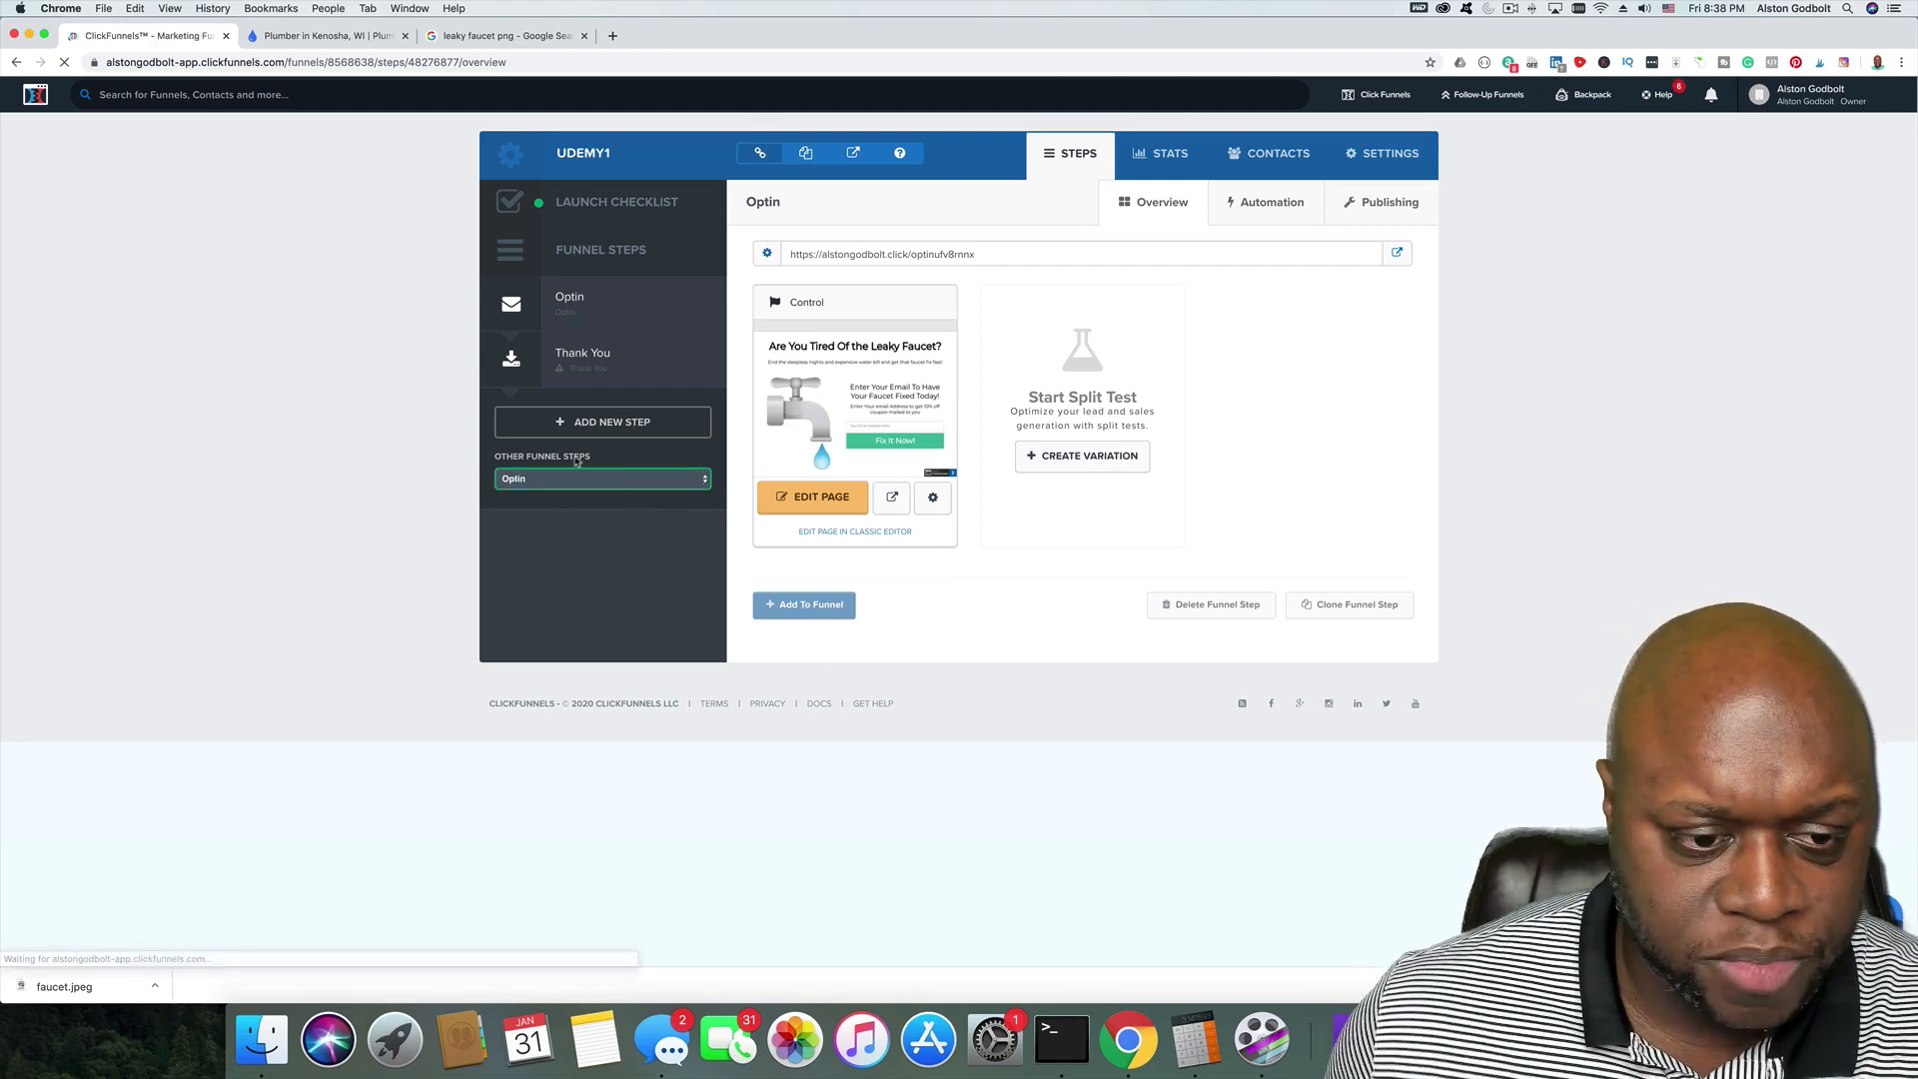
left_click(800, 615)
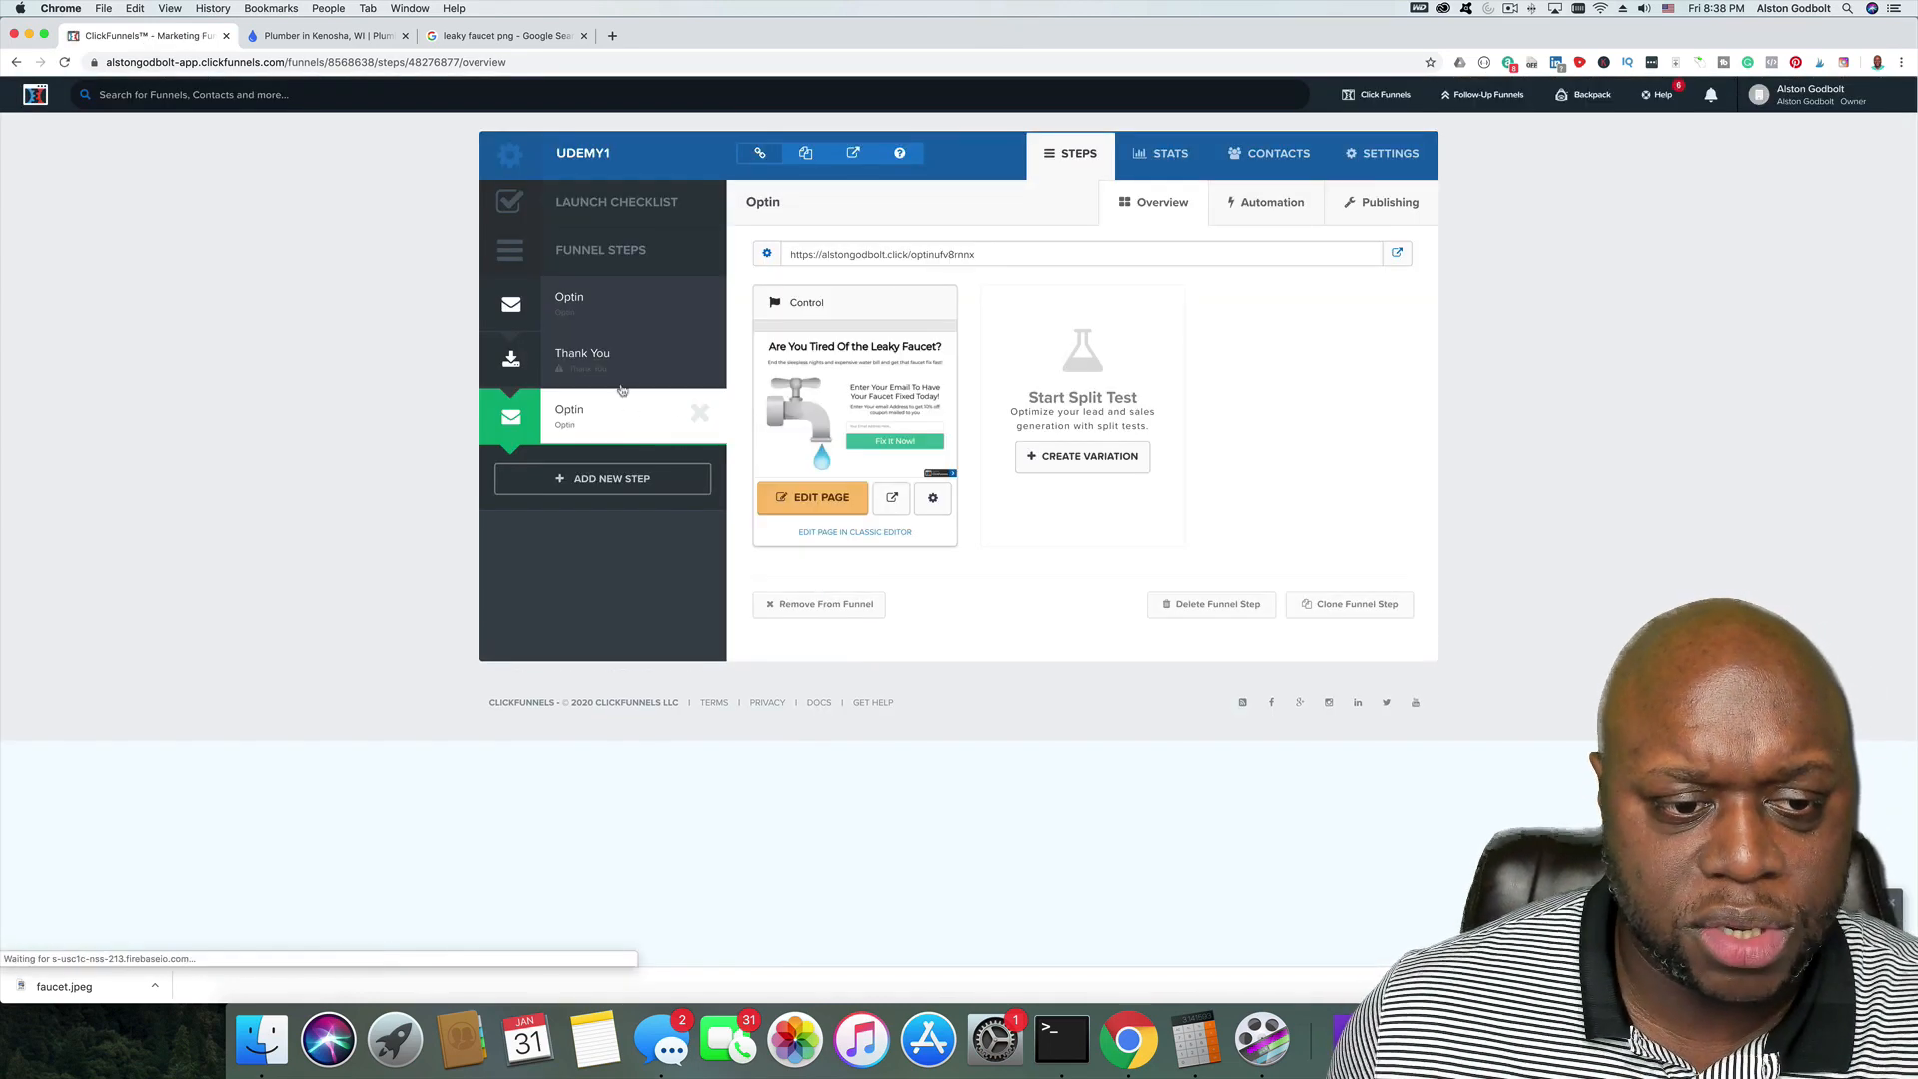
left_click(704, 362)
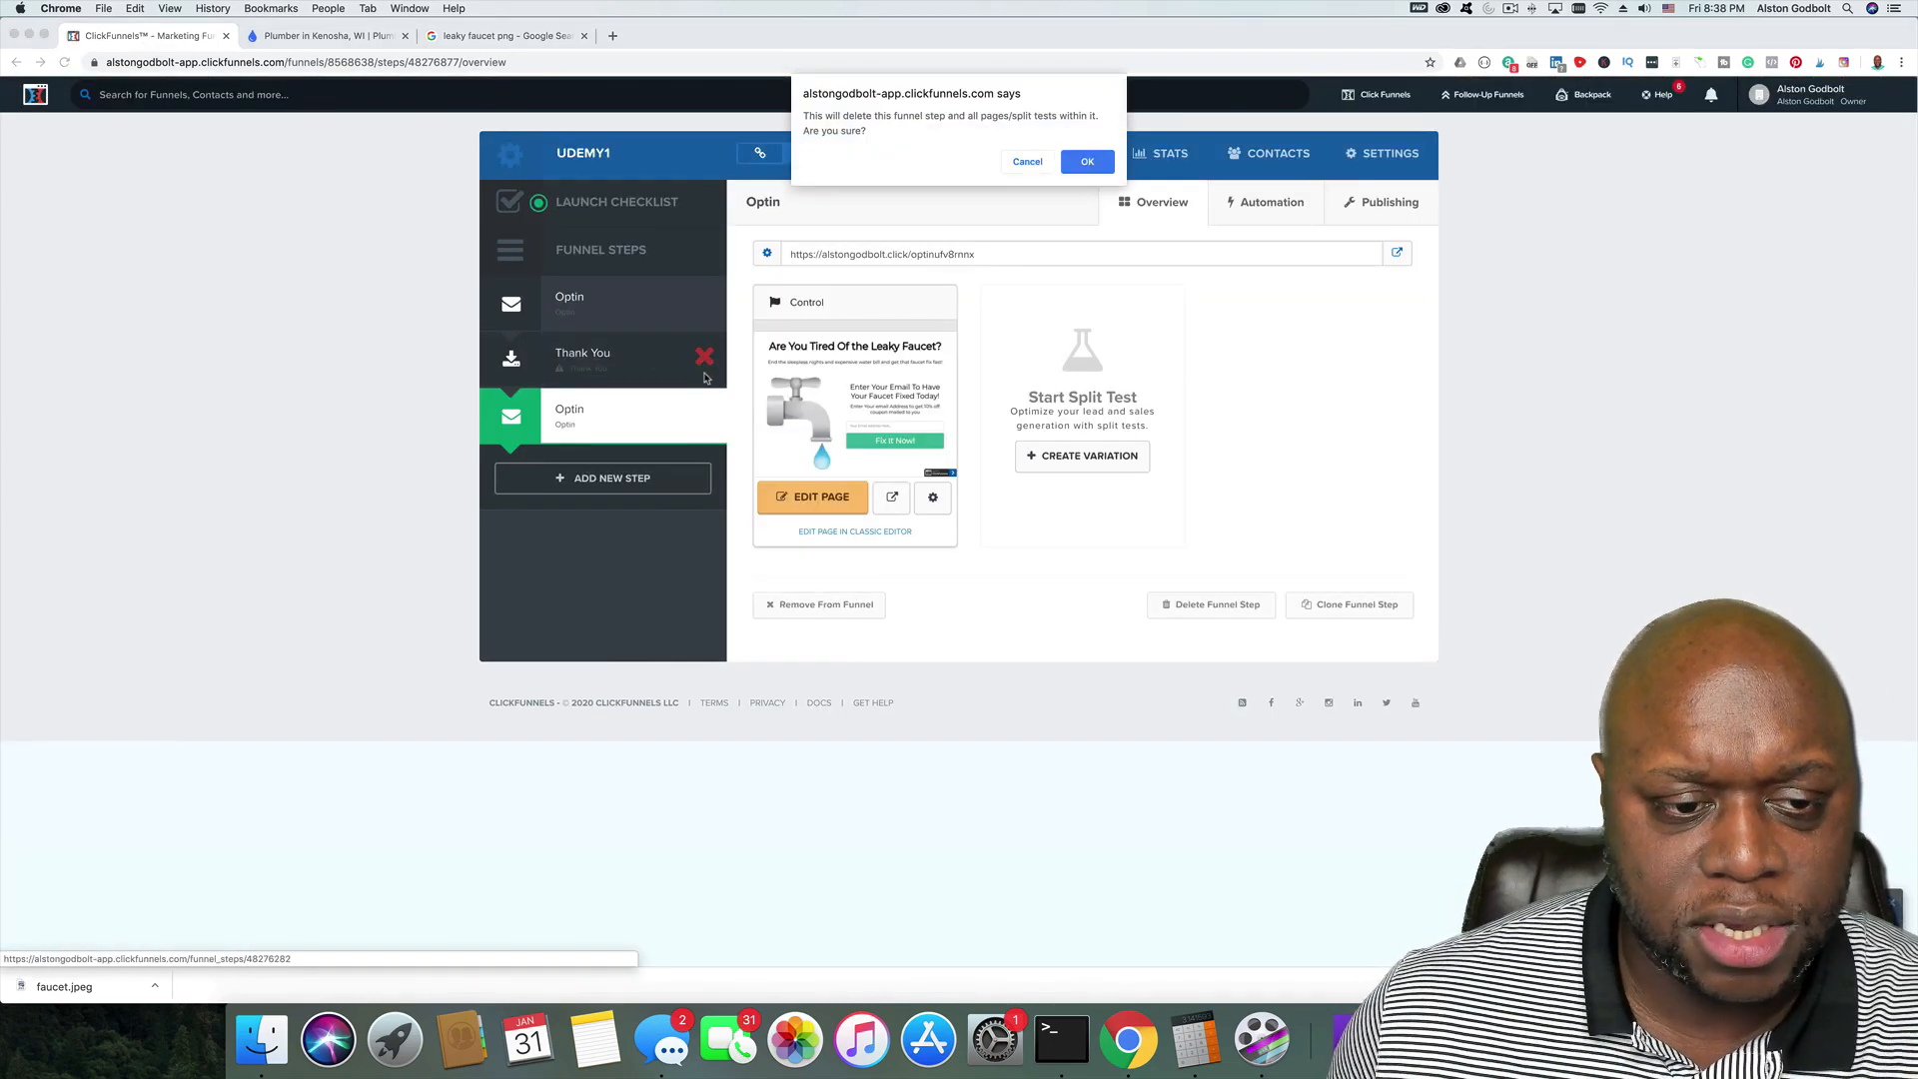
left_click(1087, 161)
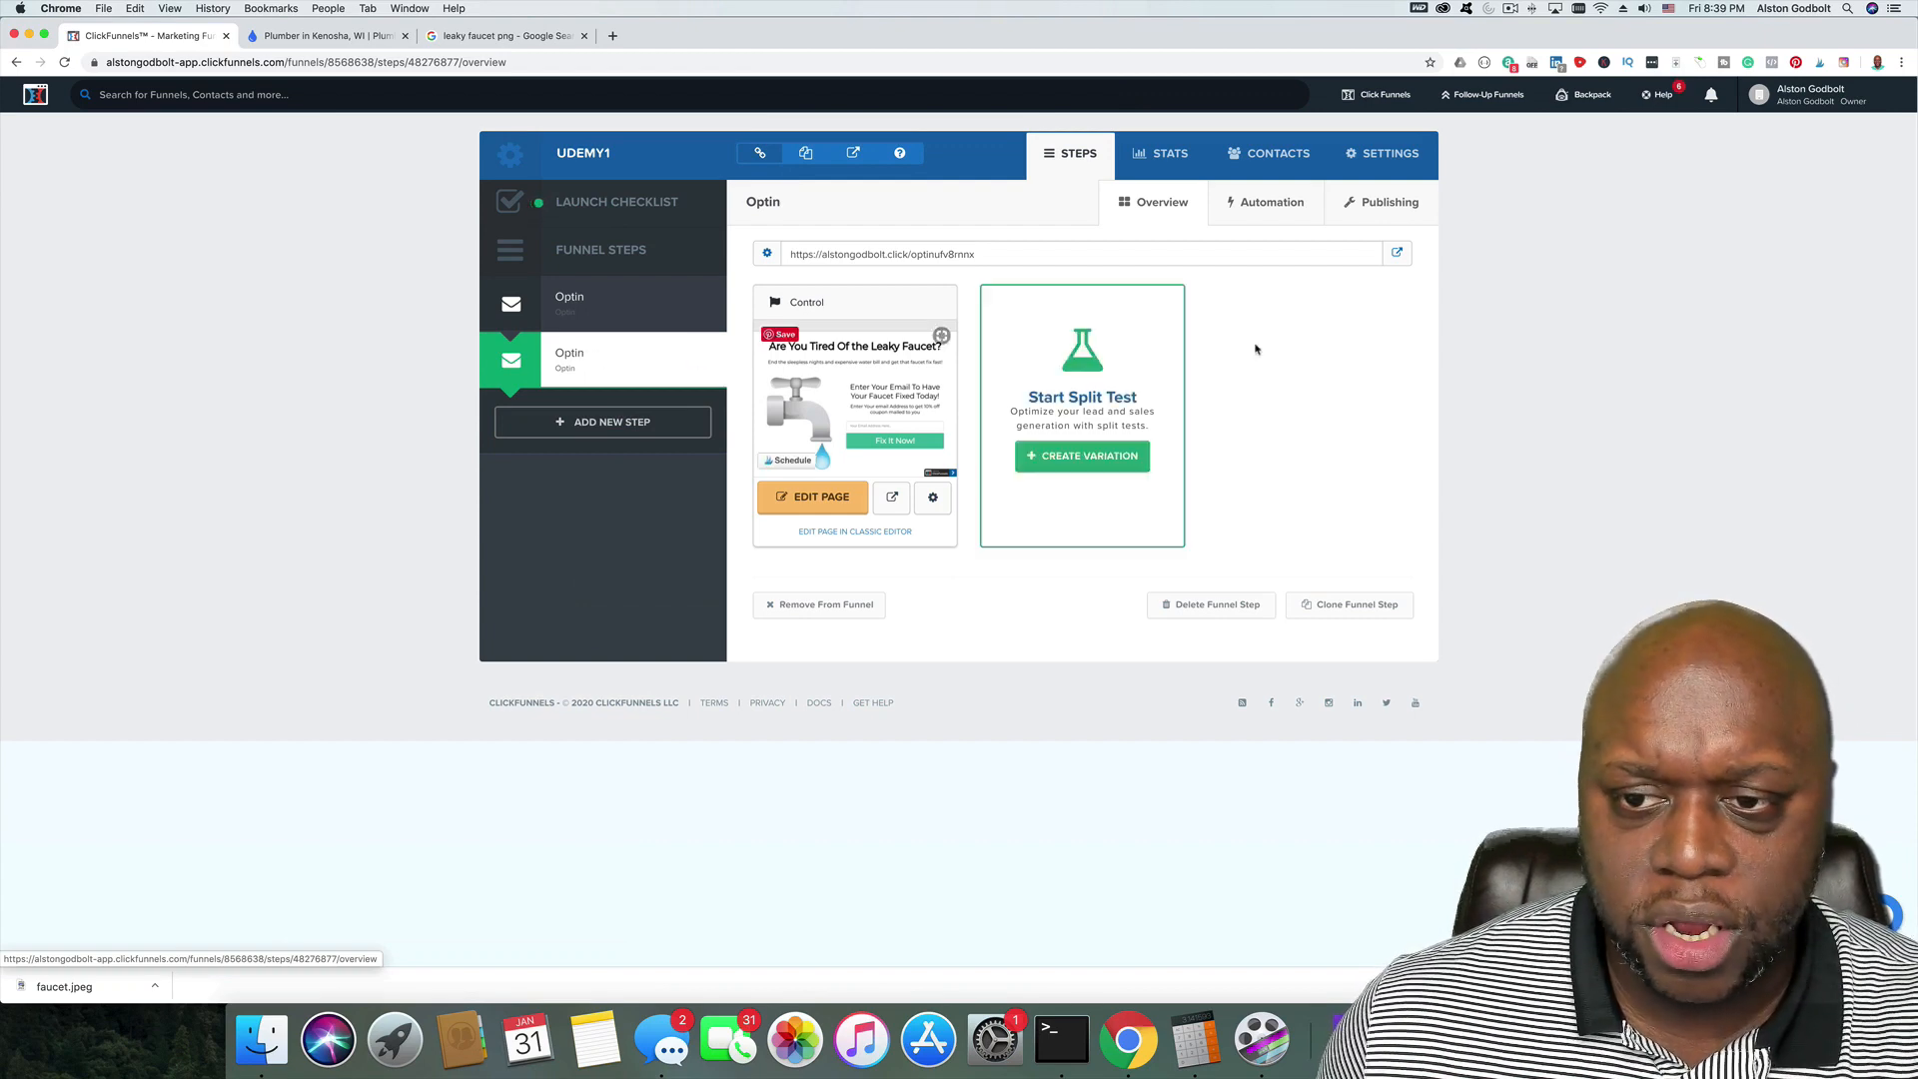
Step: Rename the cloned Optin step to "Thank you Page" in its publishing settings and update the funnel step
left_click(1380, 204)
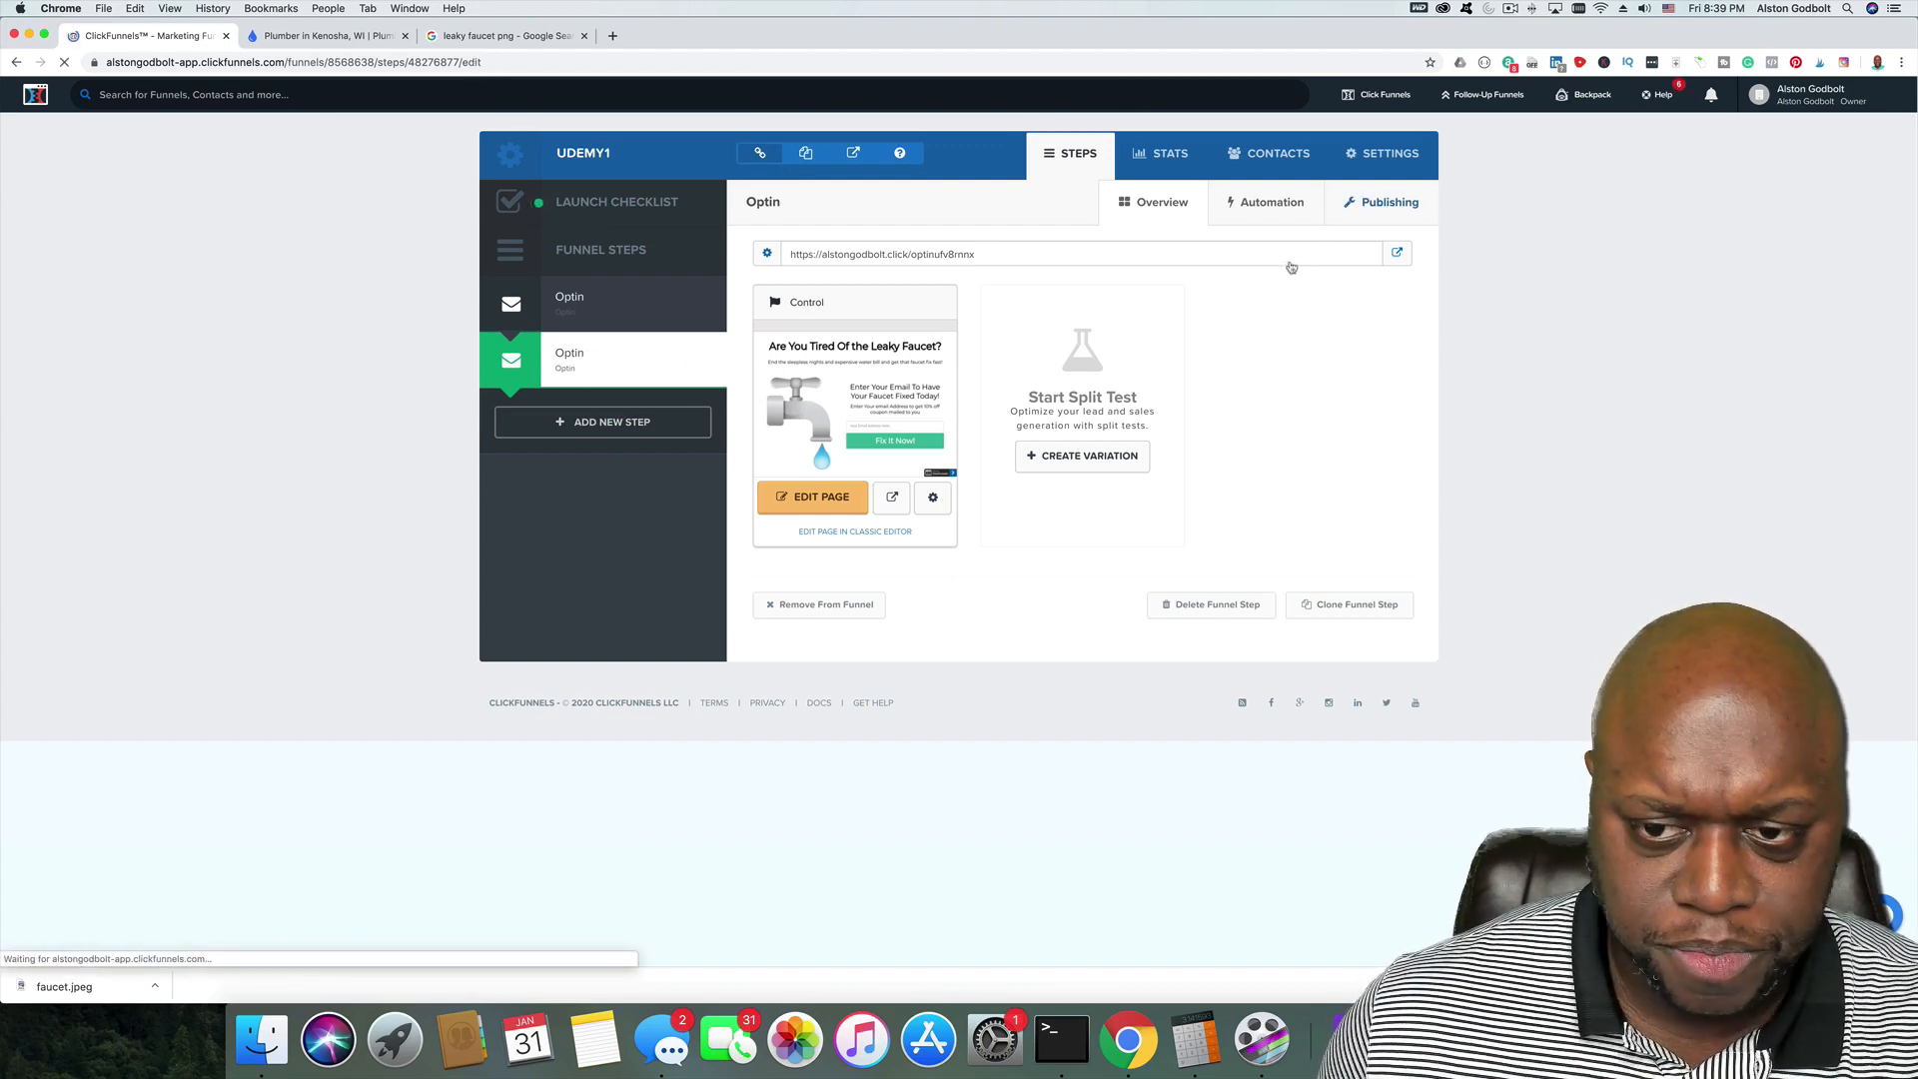
double_click(839, 279)
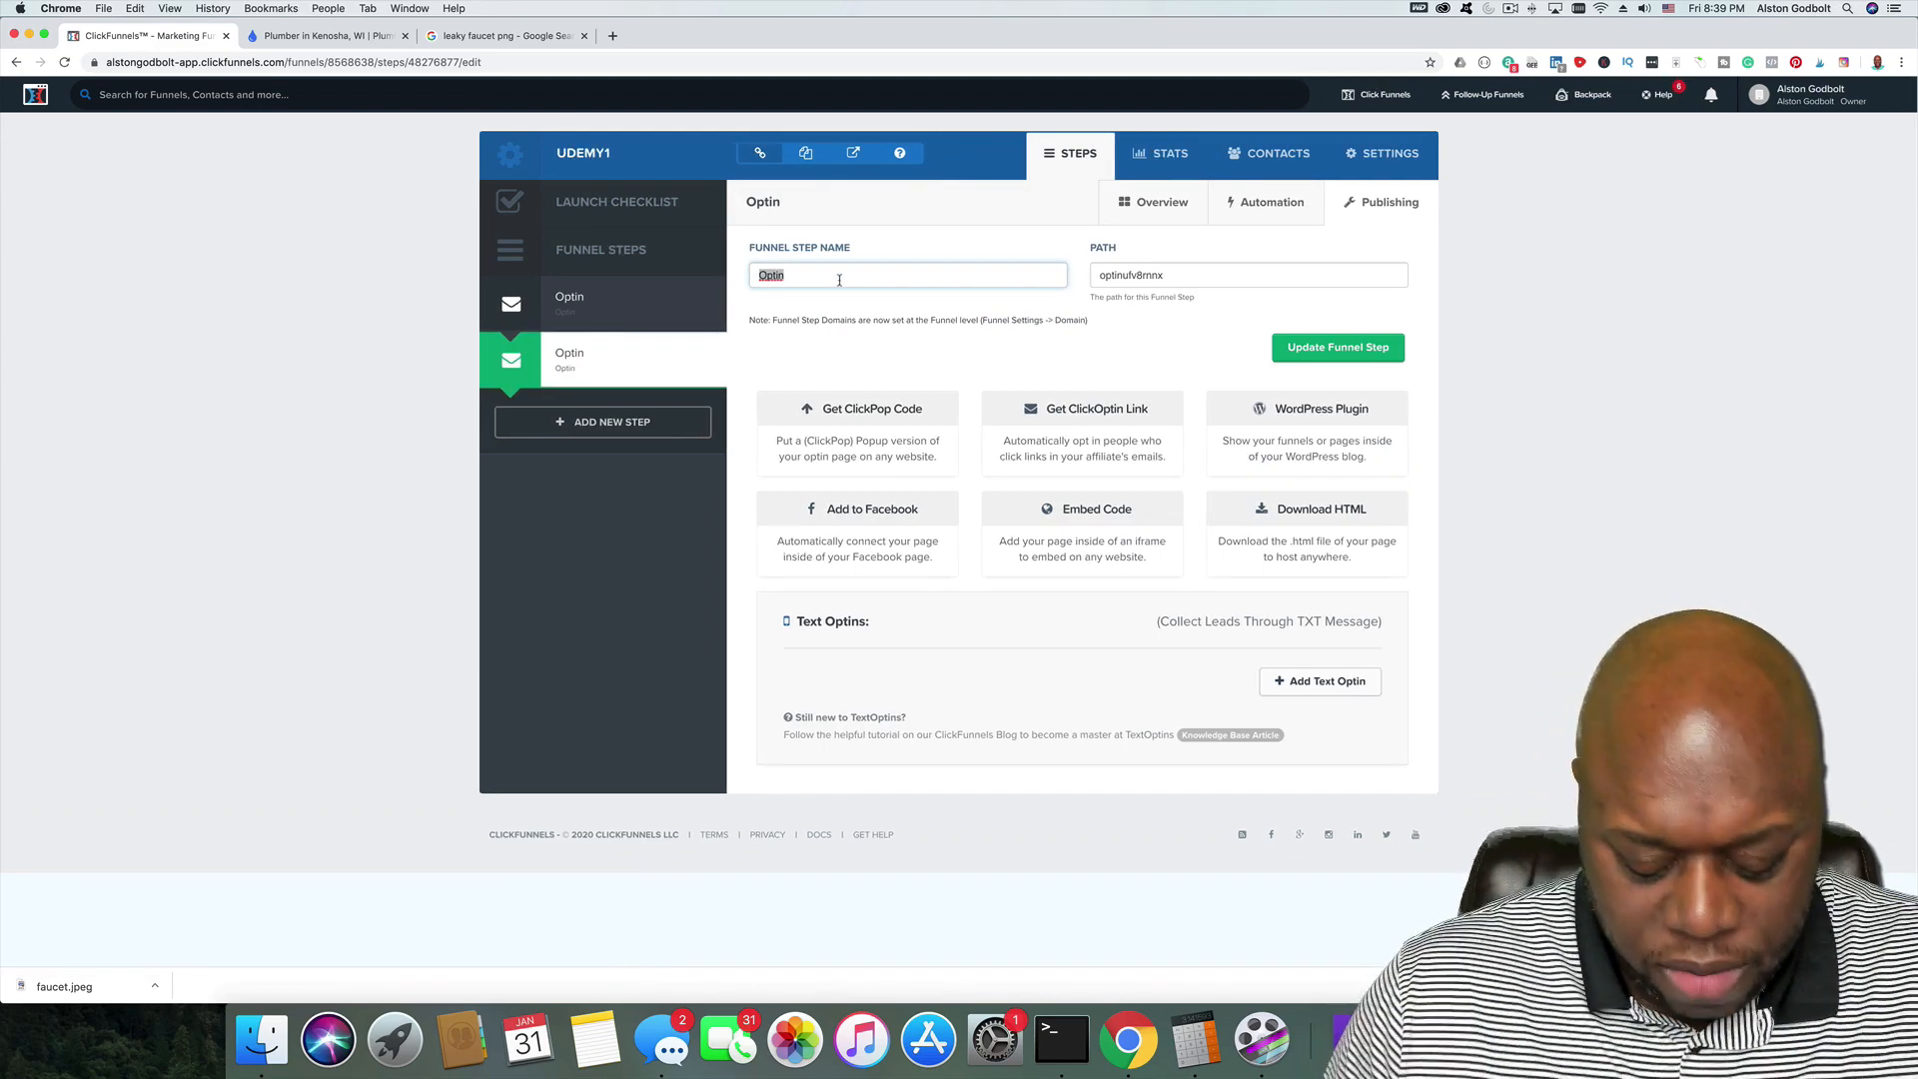
type("Thank You Page")
left_click(862, 308)
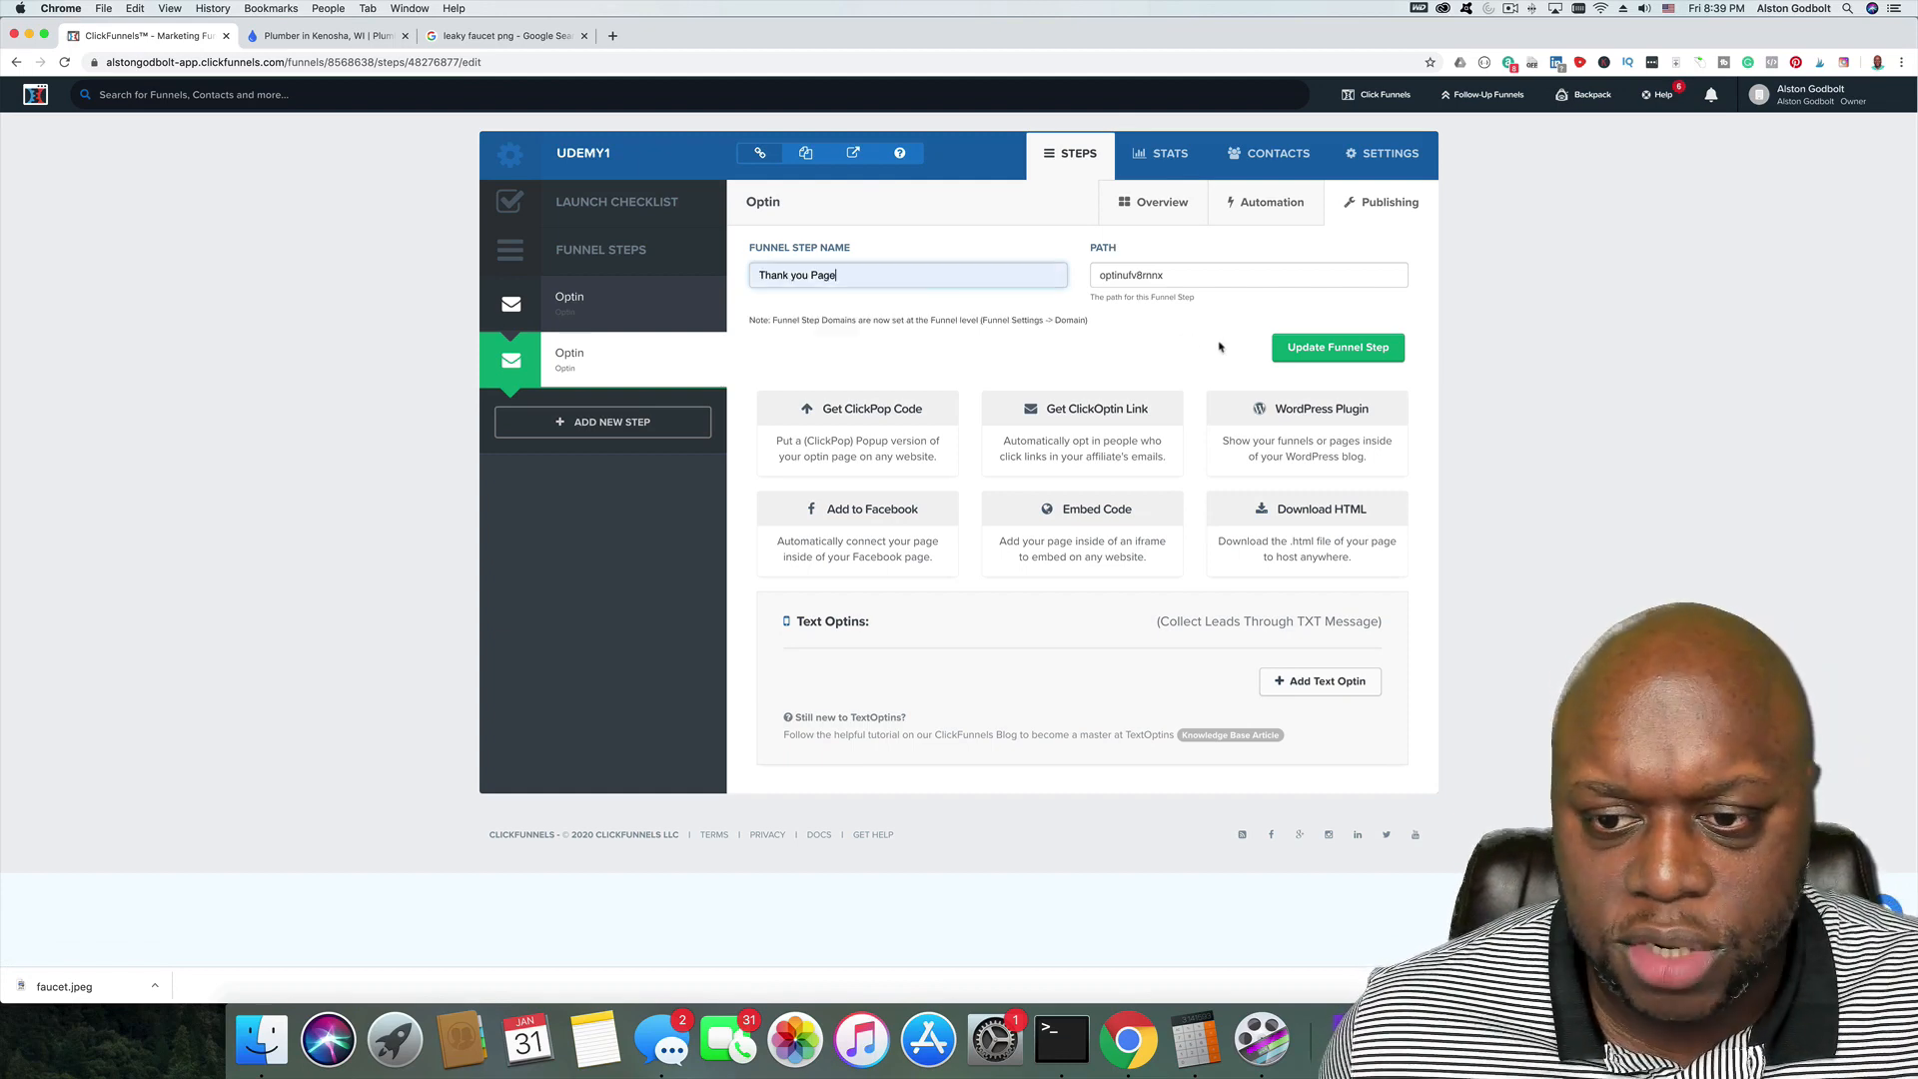
left_click(1337, 347)
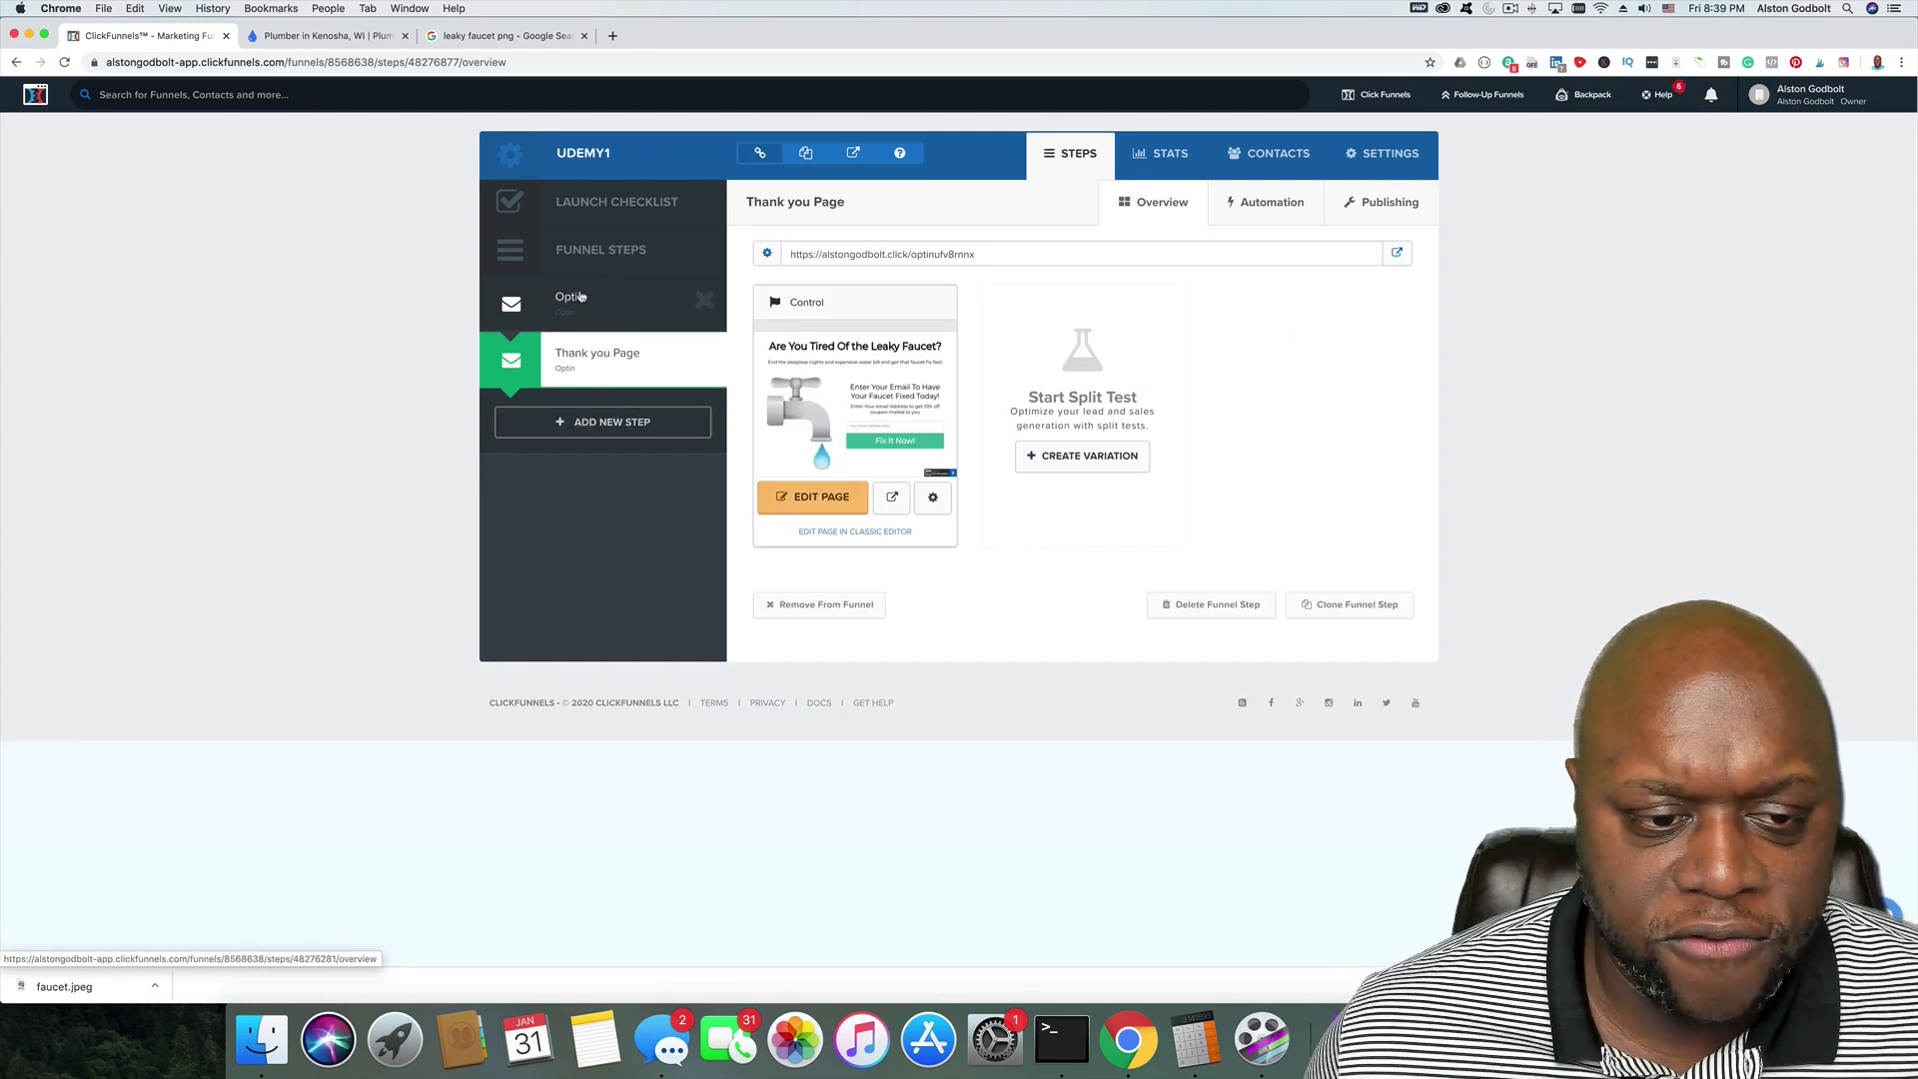
Step: Open the Thank you Page step in the page editor and replace its main headline with "Thank You"
left_click(821, 500)
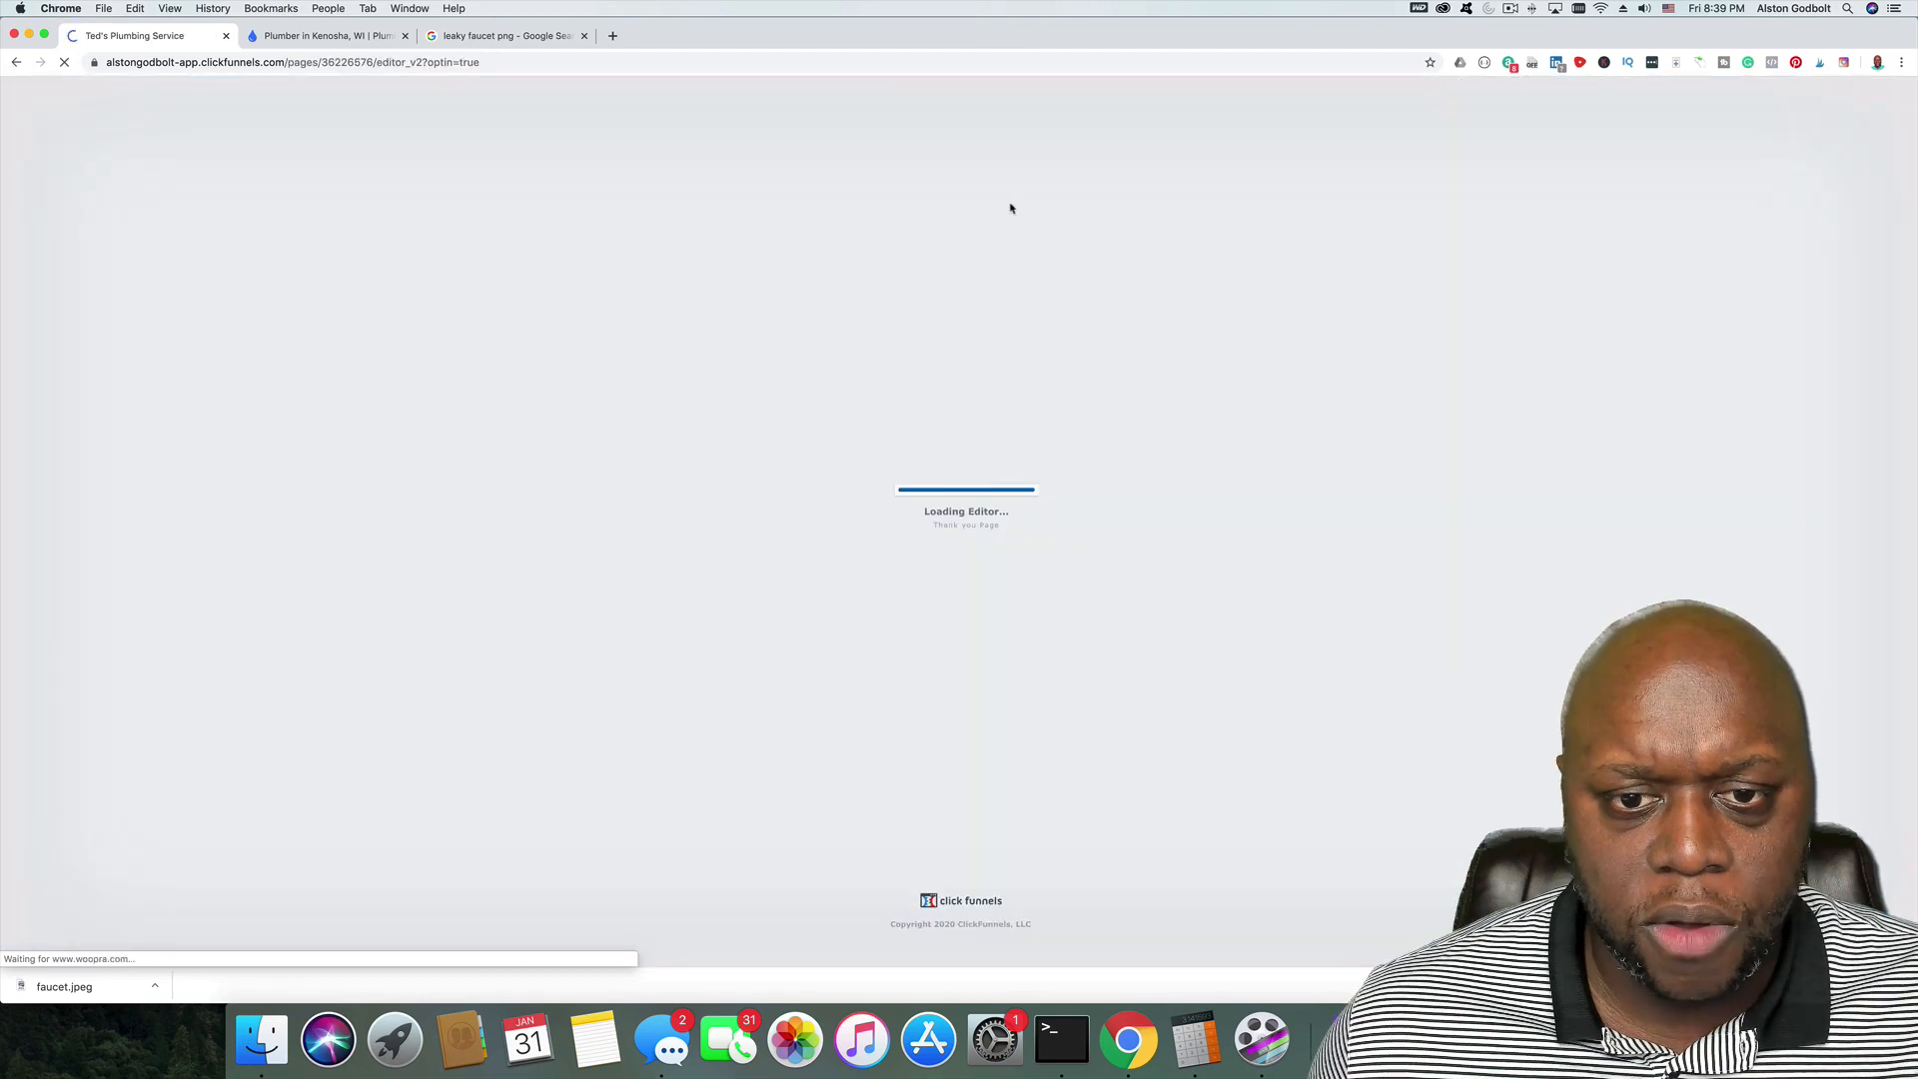
triple_click(1039, 215)
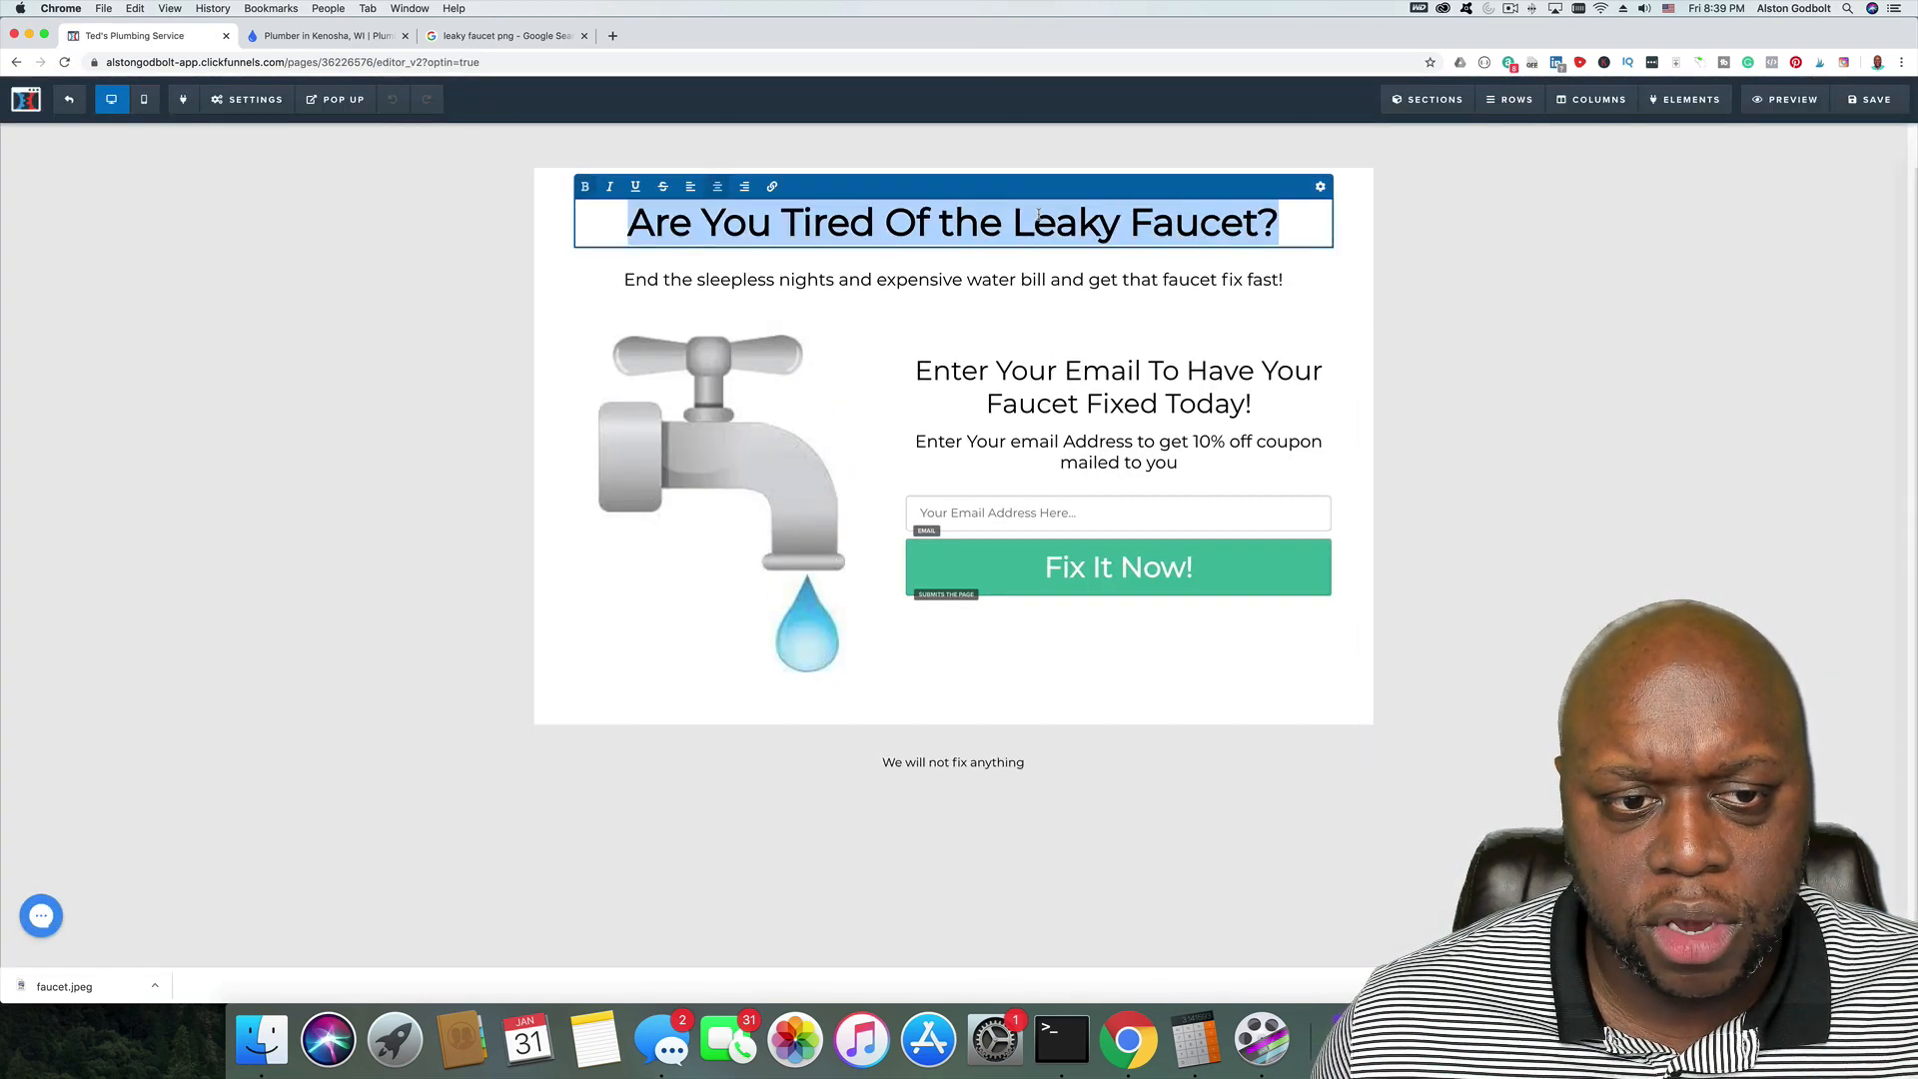
type("T")
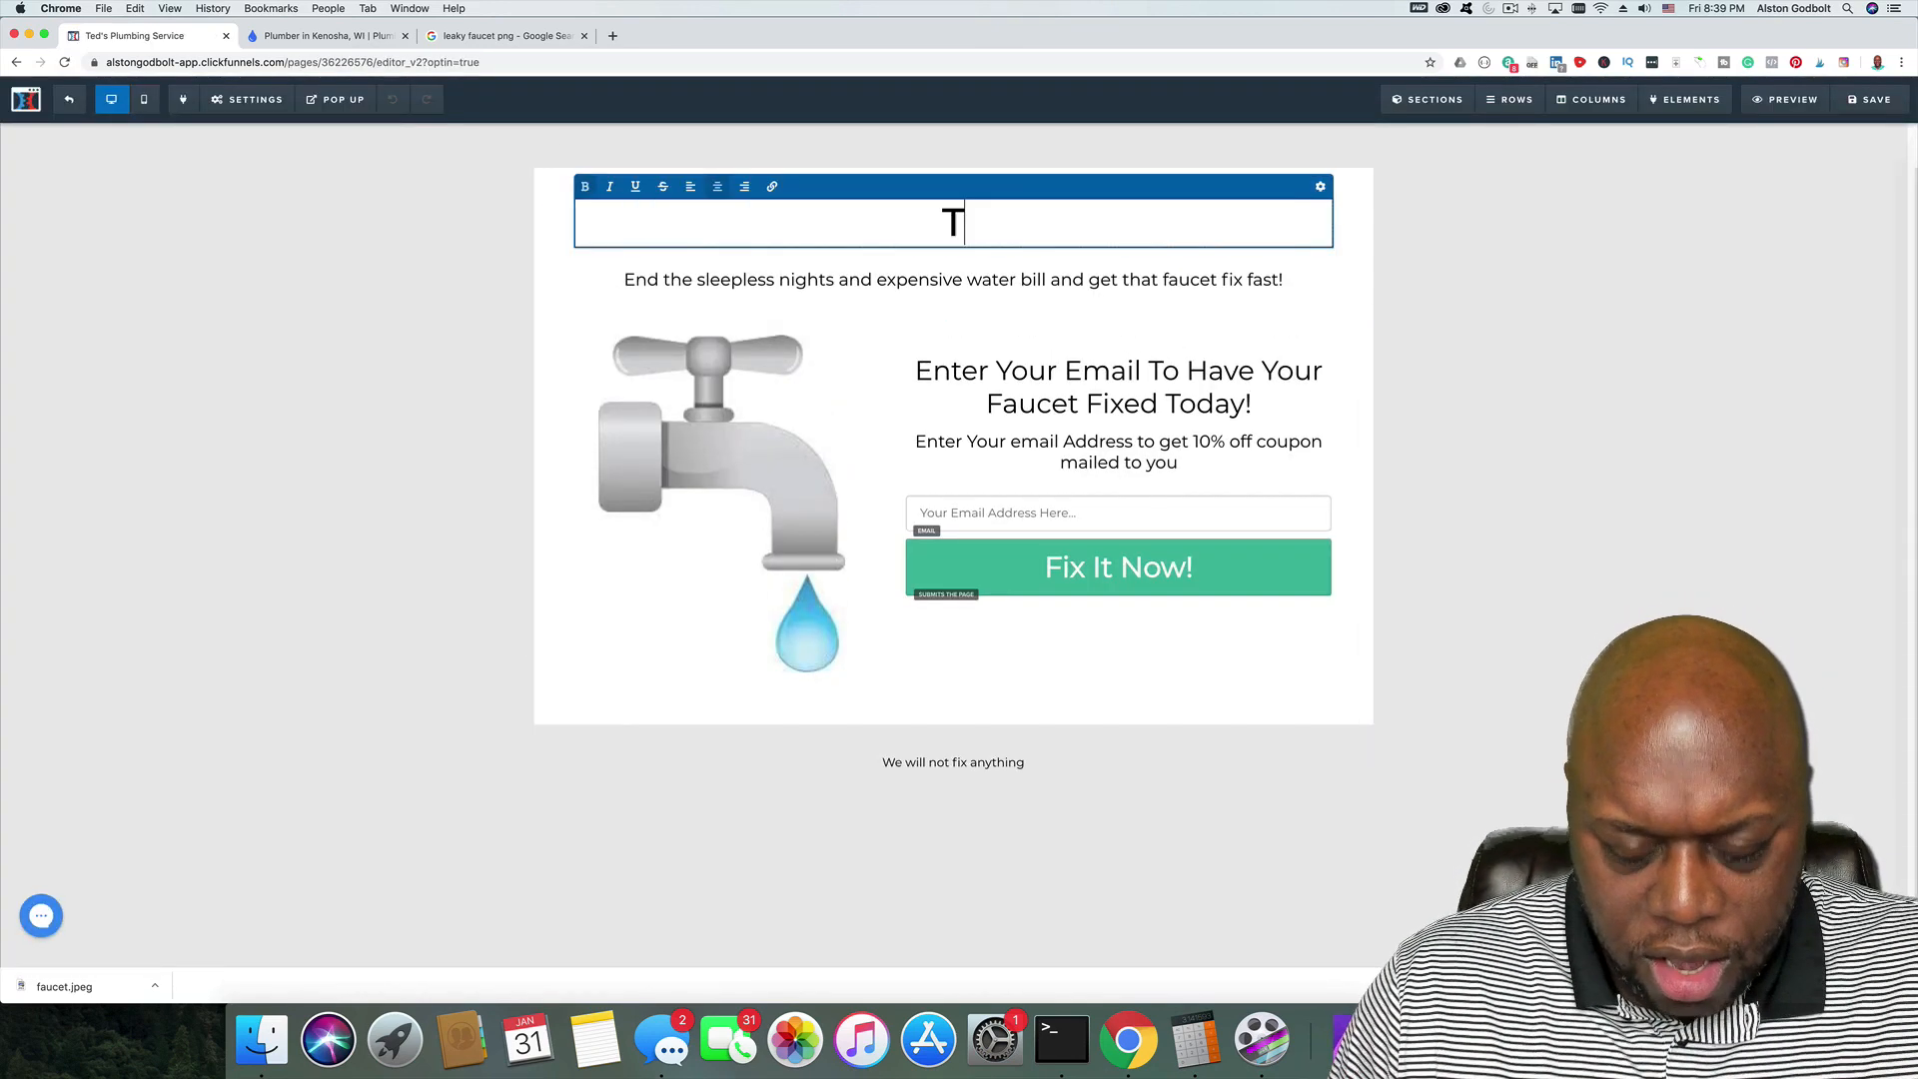
type("hank You")
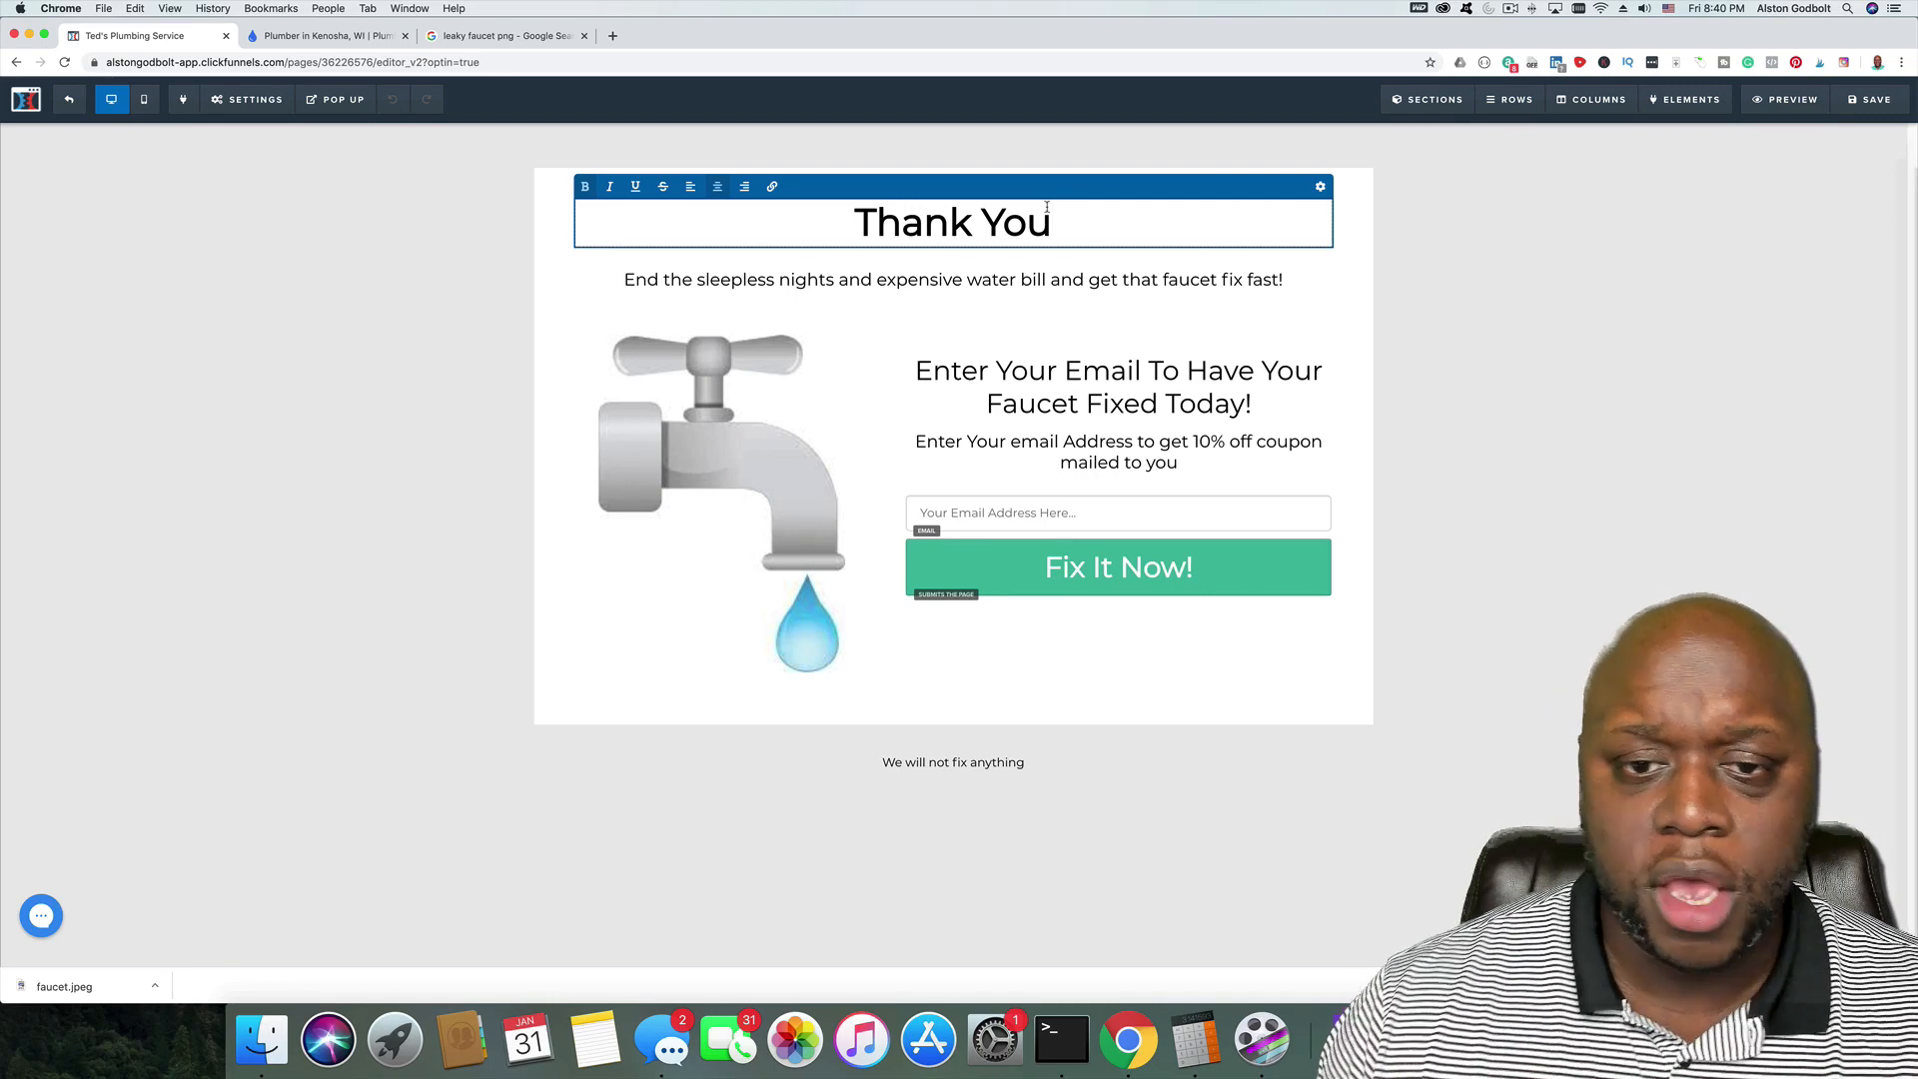
left_click(1606, 359)
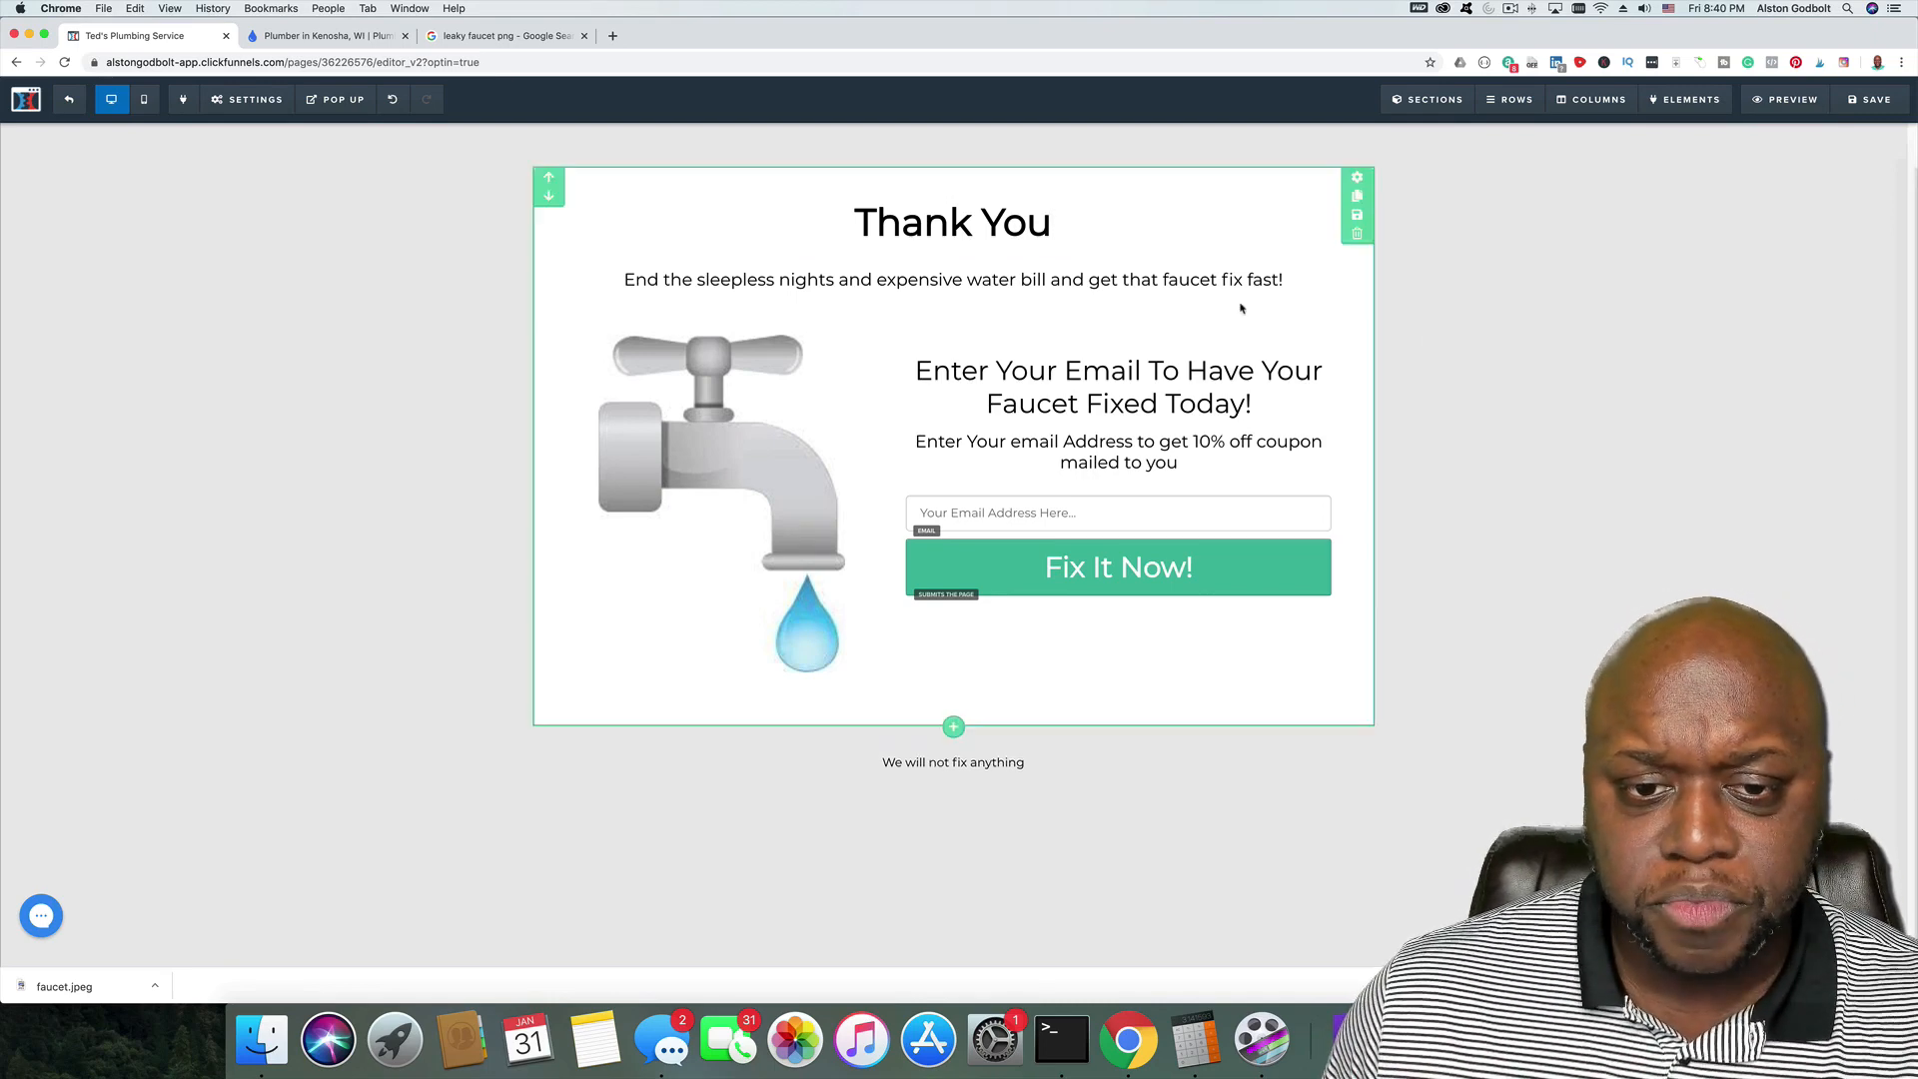
Step: Replace the sub-headline under "Thank You" with "Our Team Will Contact you In 30 Minutes"
left_click(1126, 279)
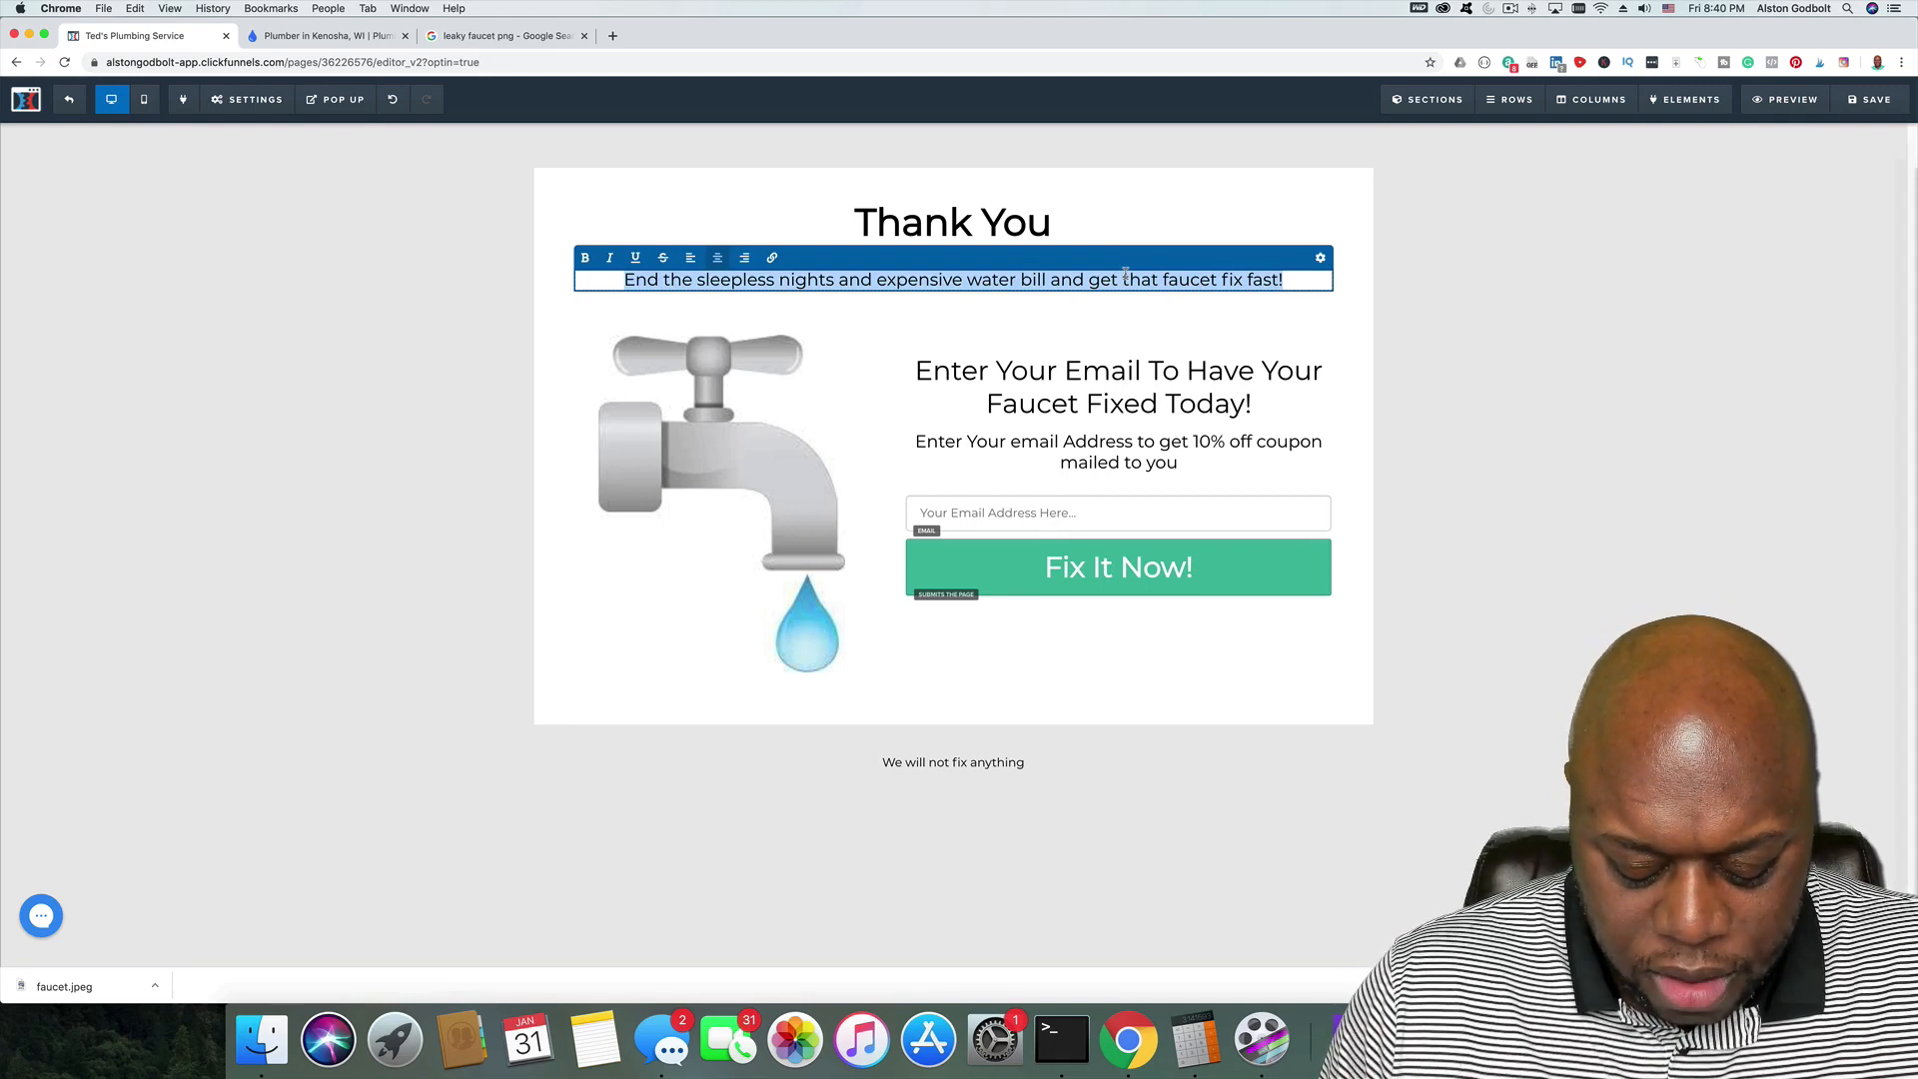
type("Our Team Wi")
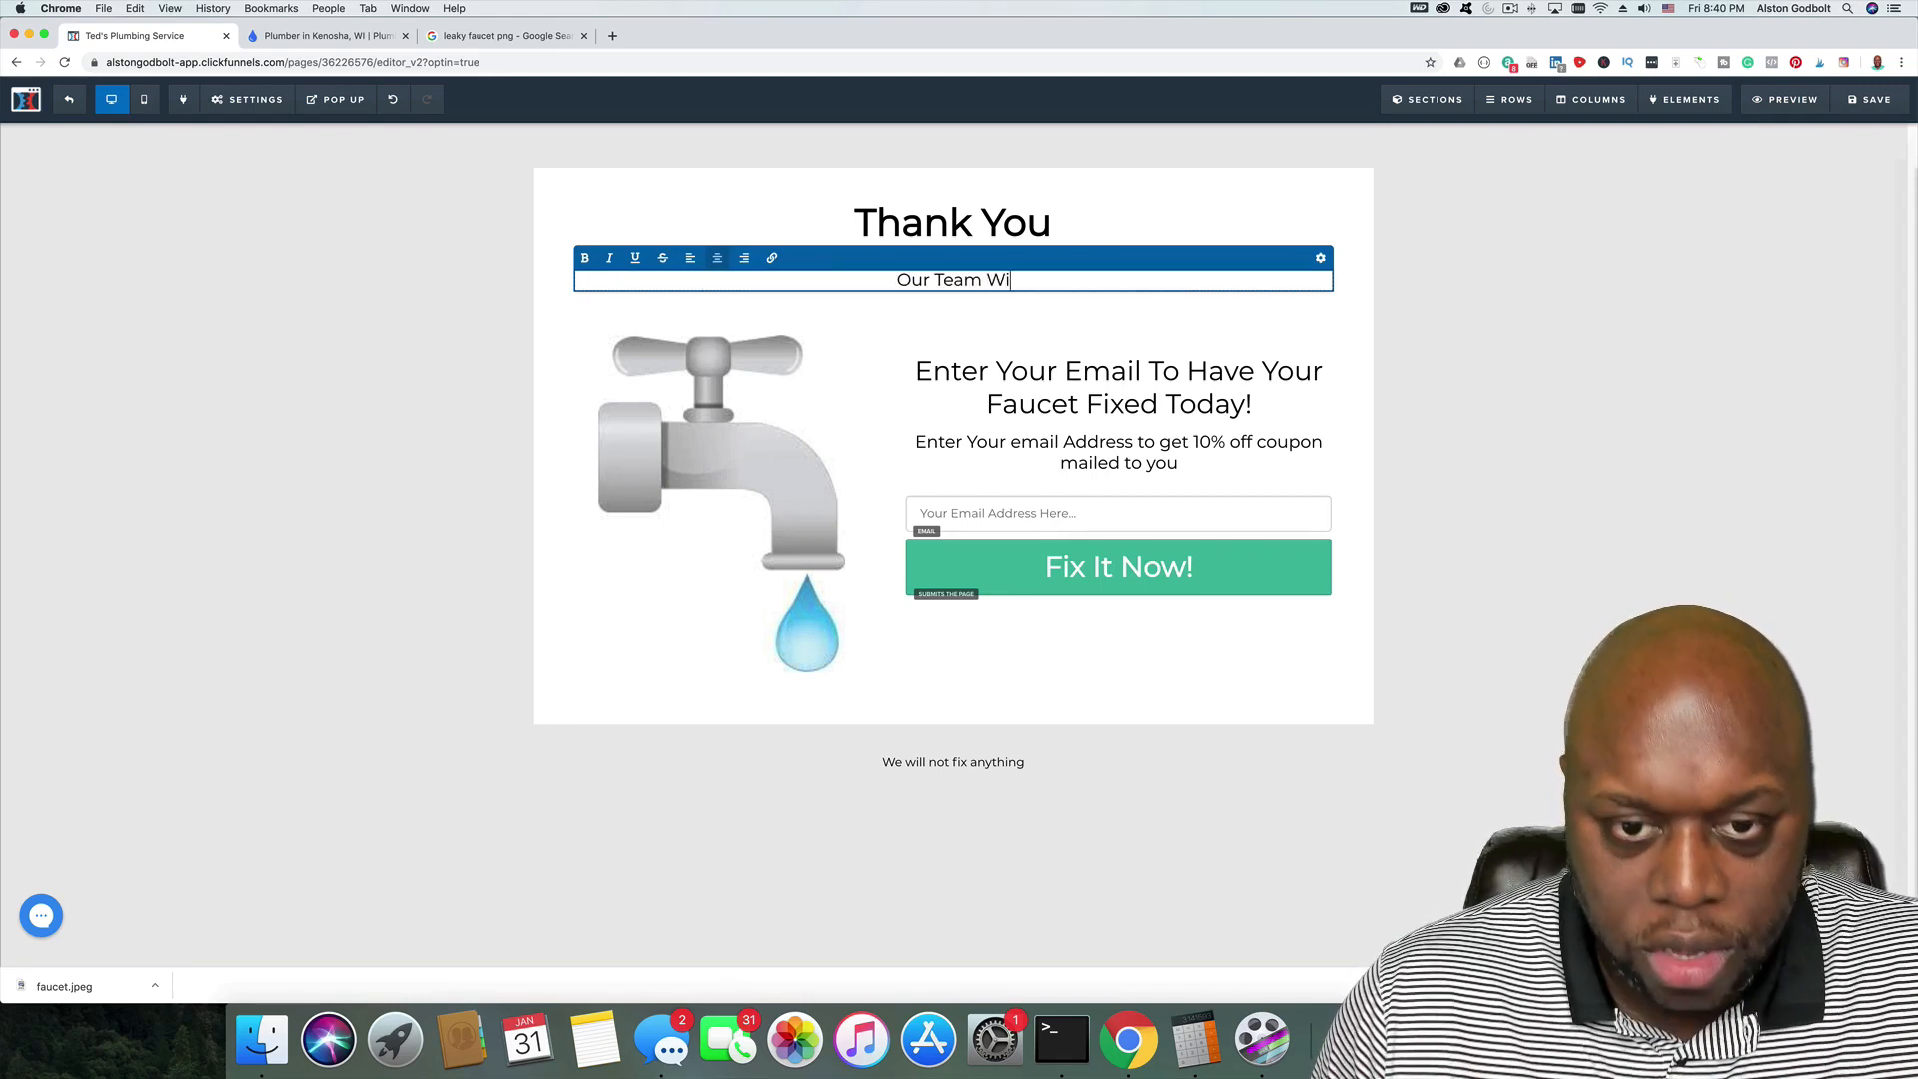
type("ll Contact you In")
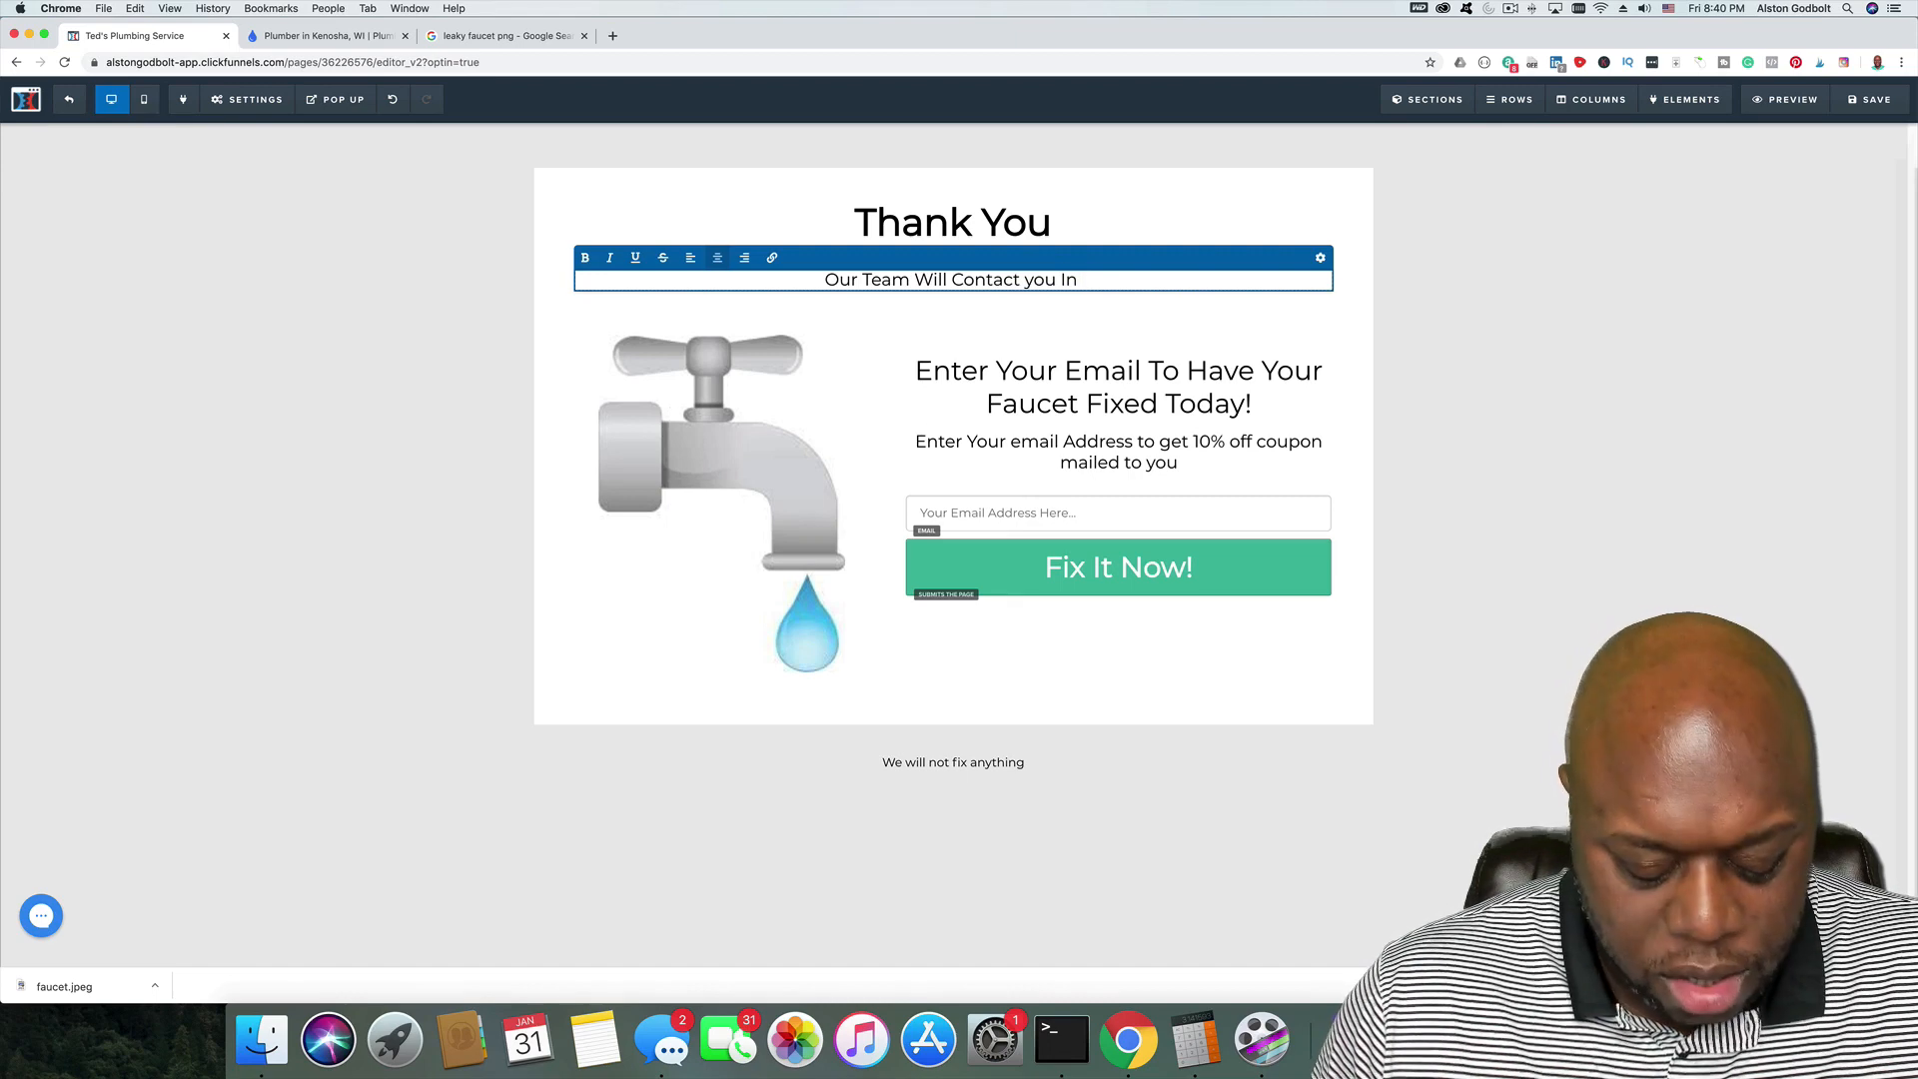
type(" 30 Minutes")
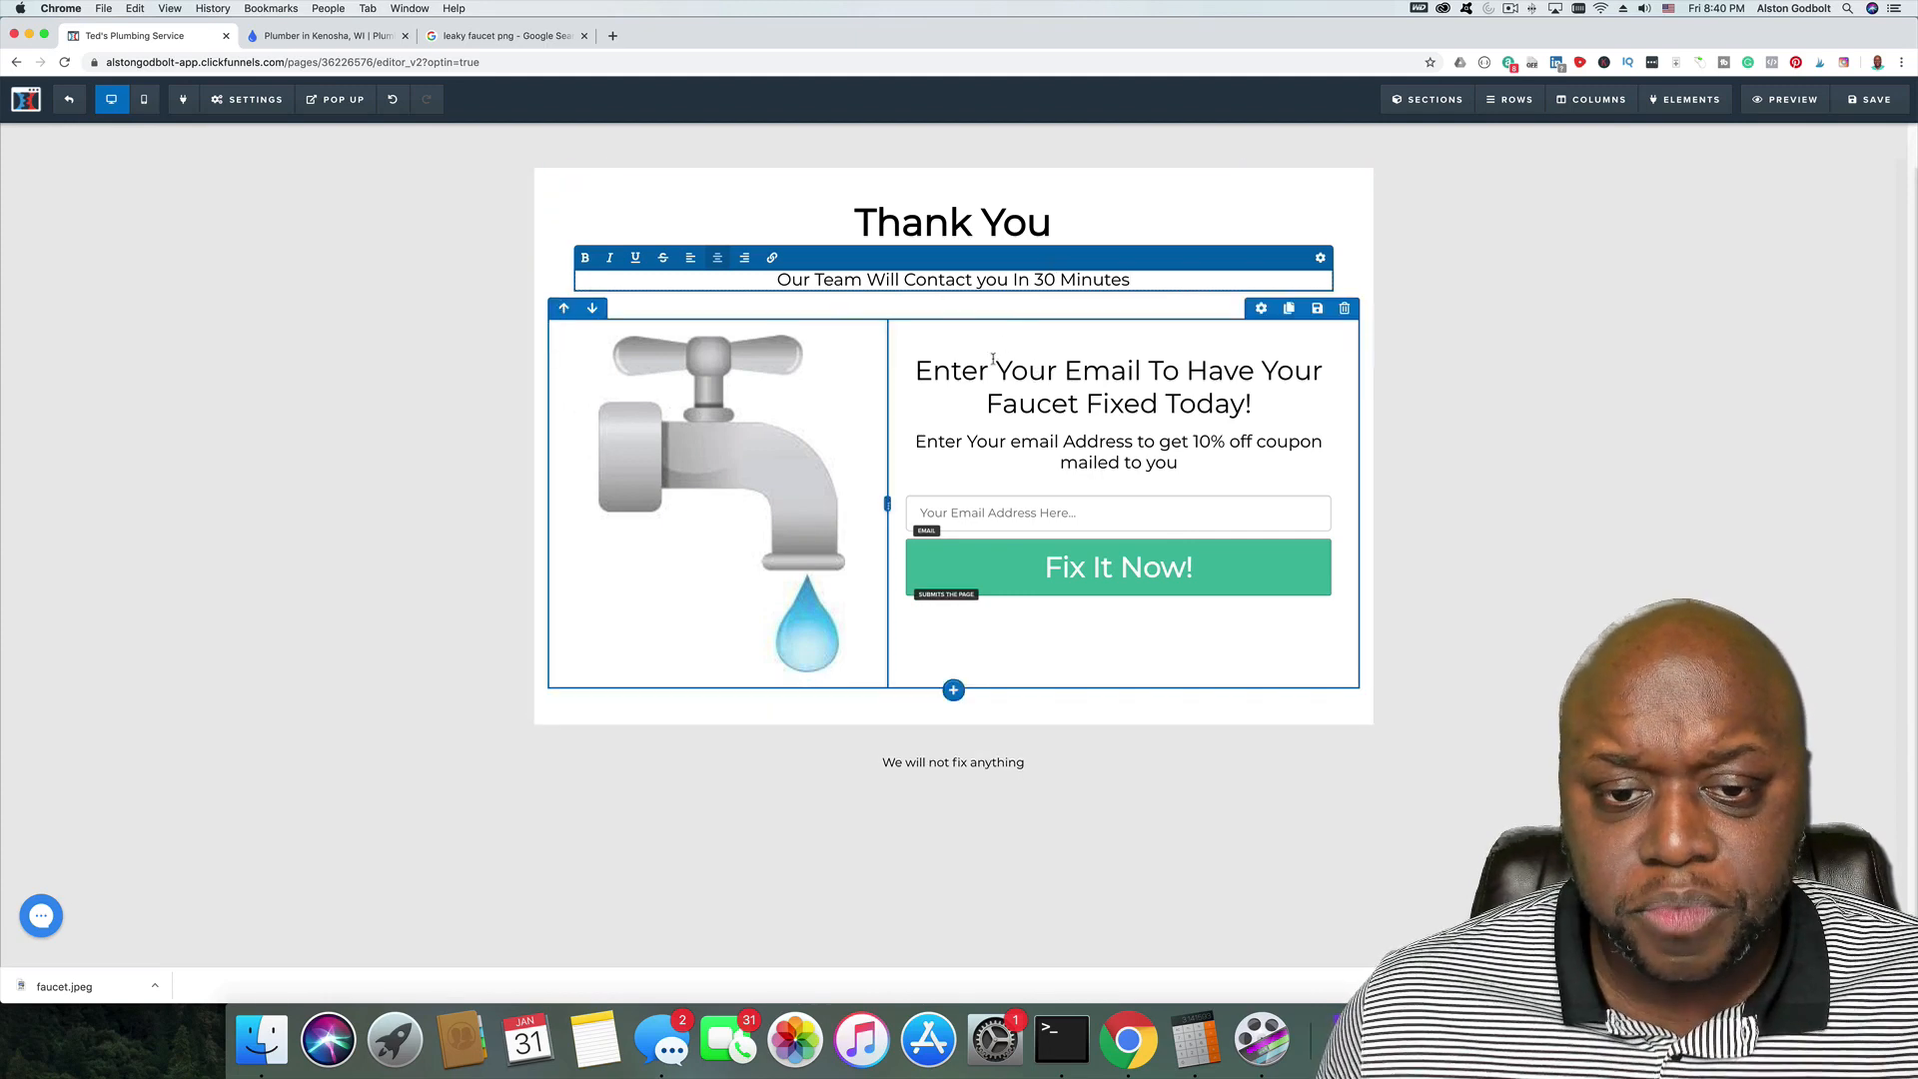
Step: Change the heading above the email form to "Can Wait 30 minutes?"
double_click(1102, 404)
key("super+a")
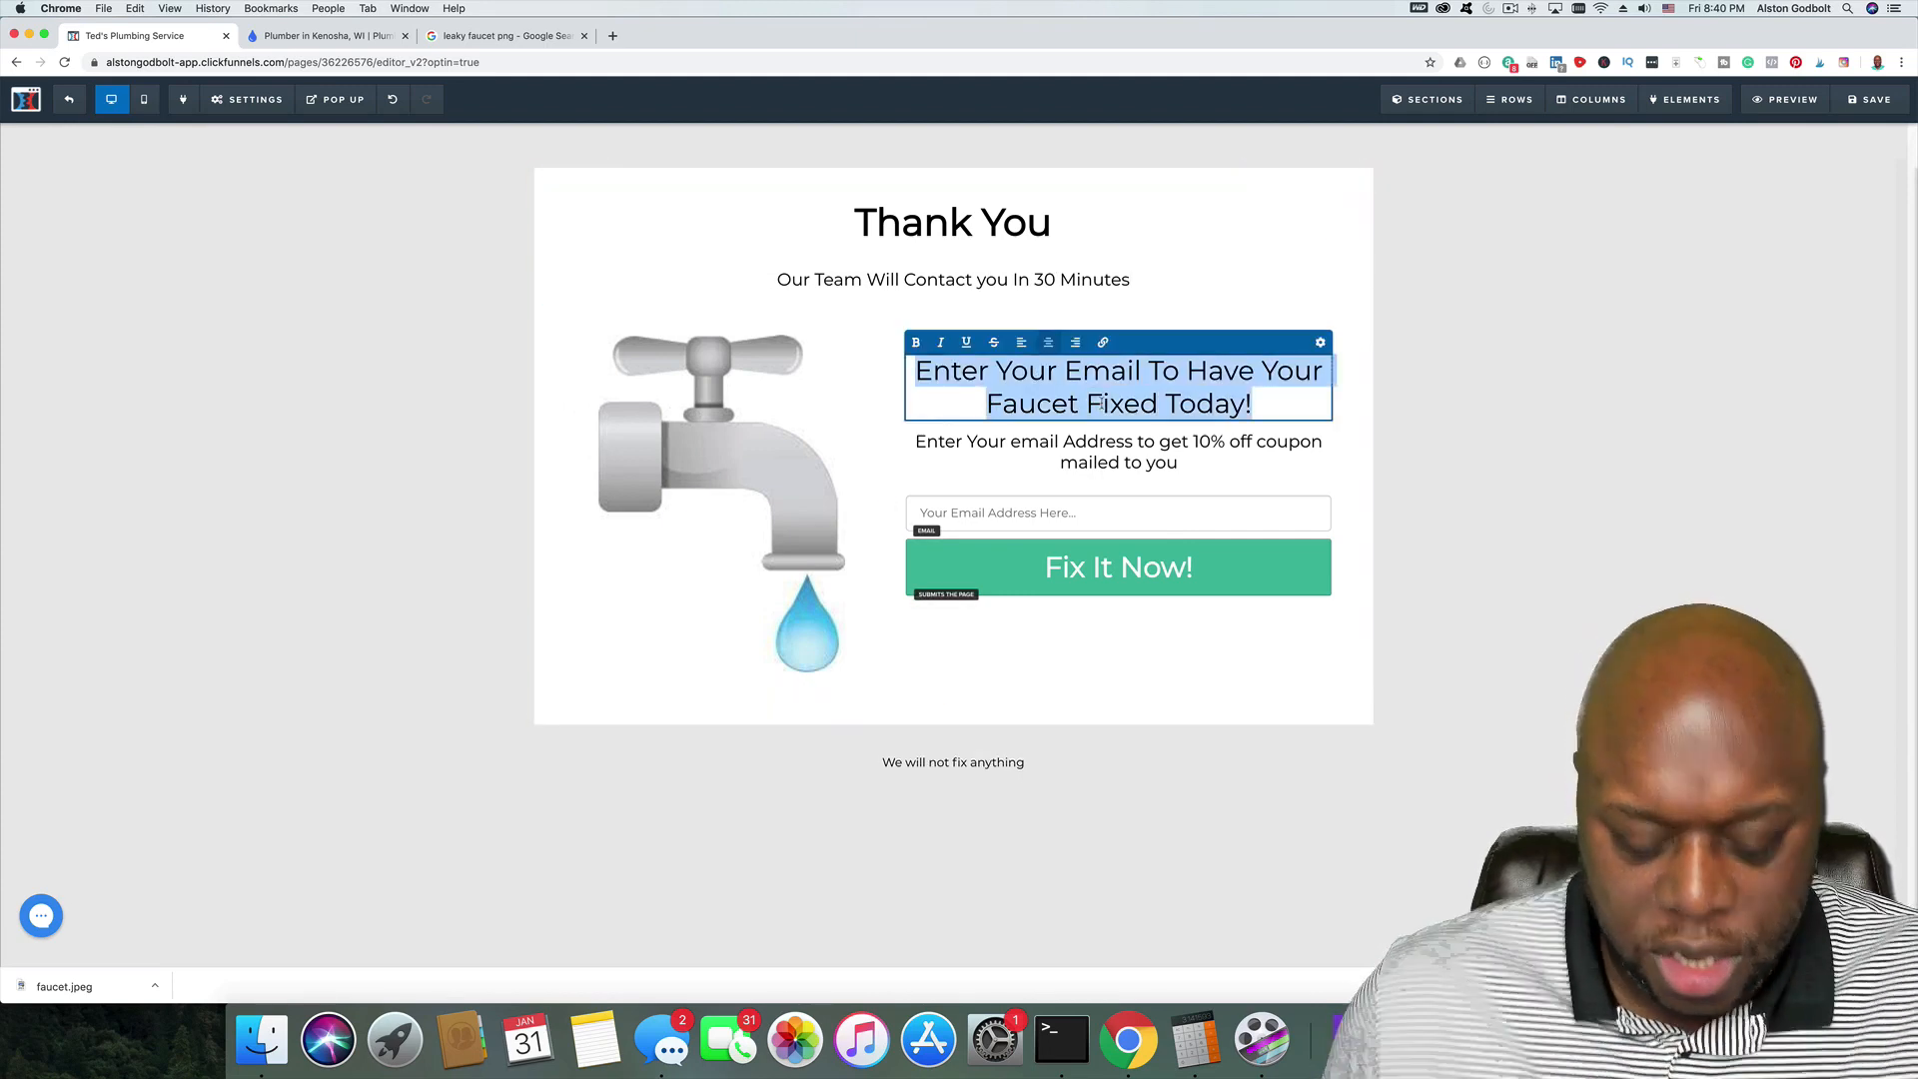
type("Can Waith 30 minutes?")
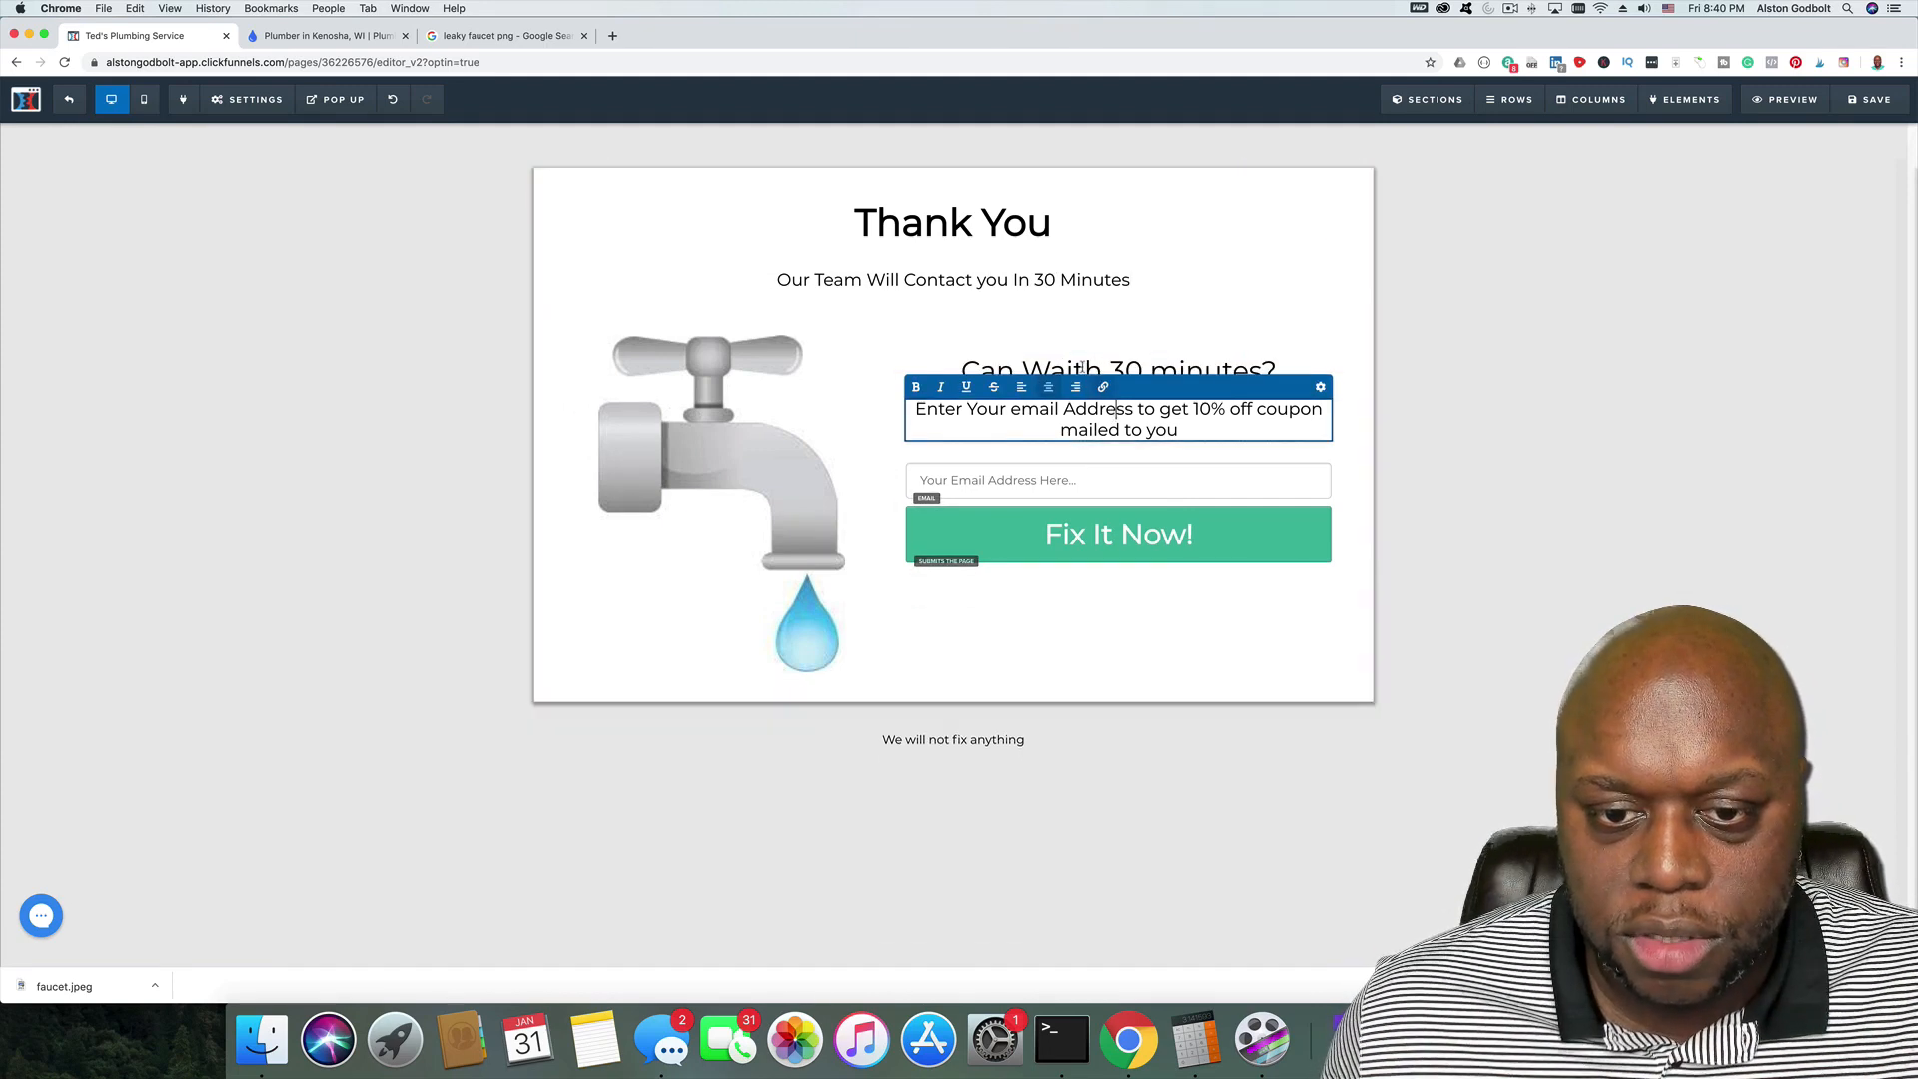
left_click(1087, 385)
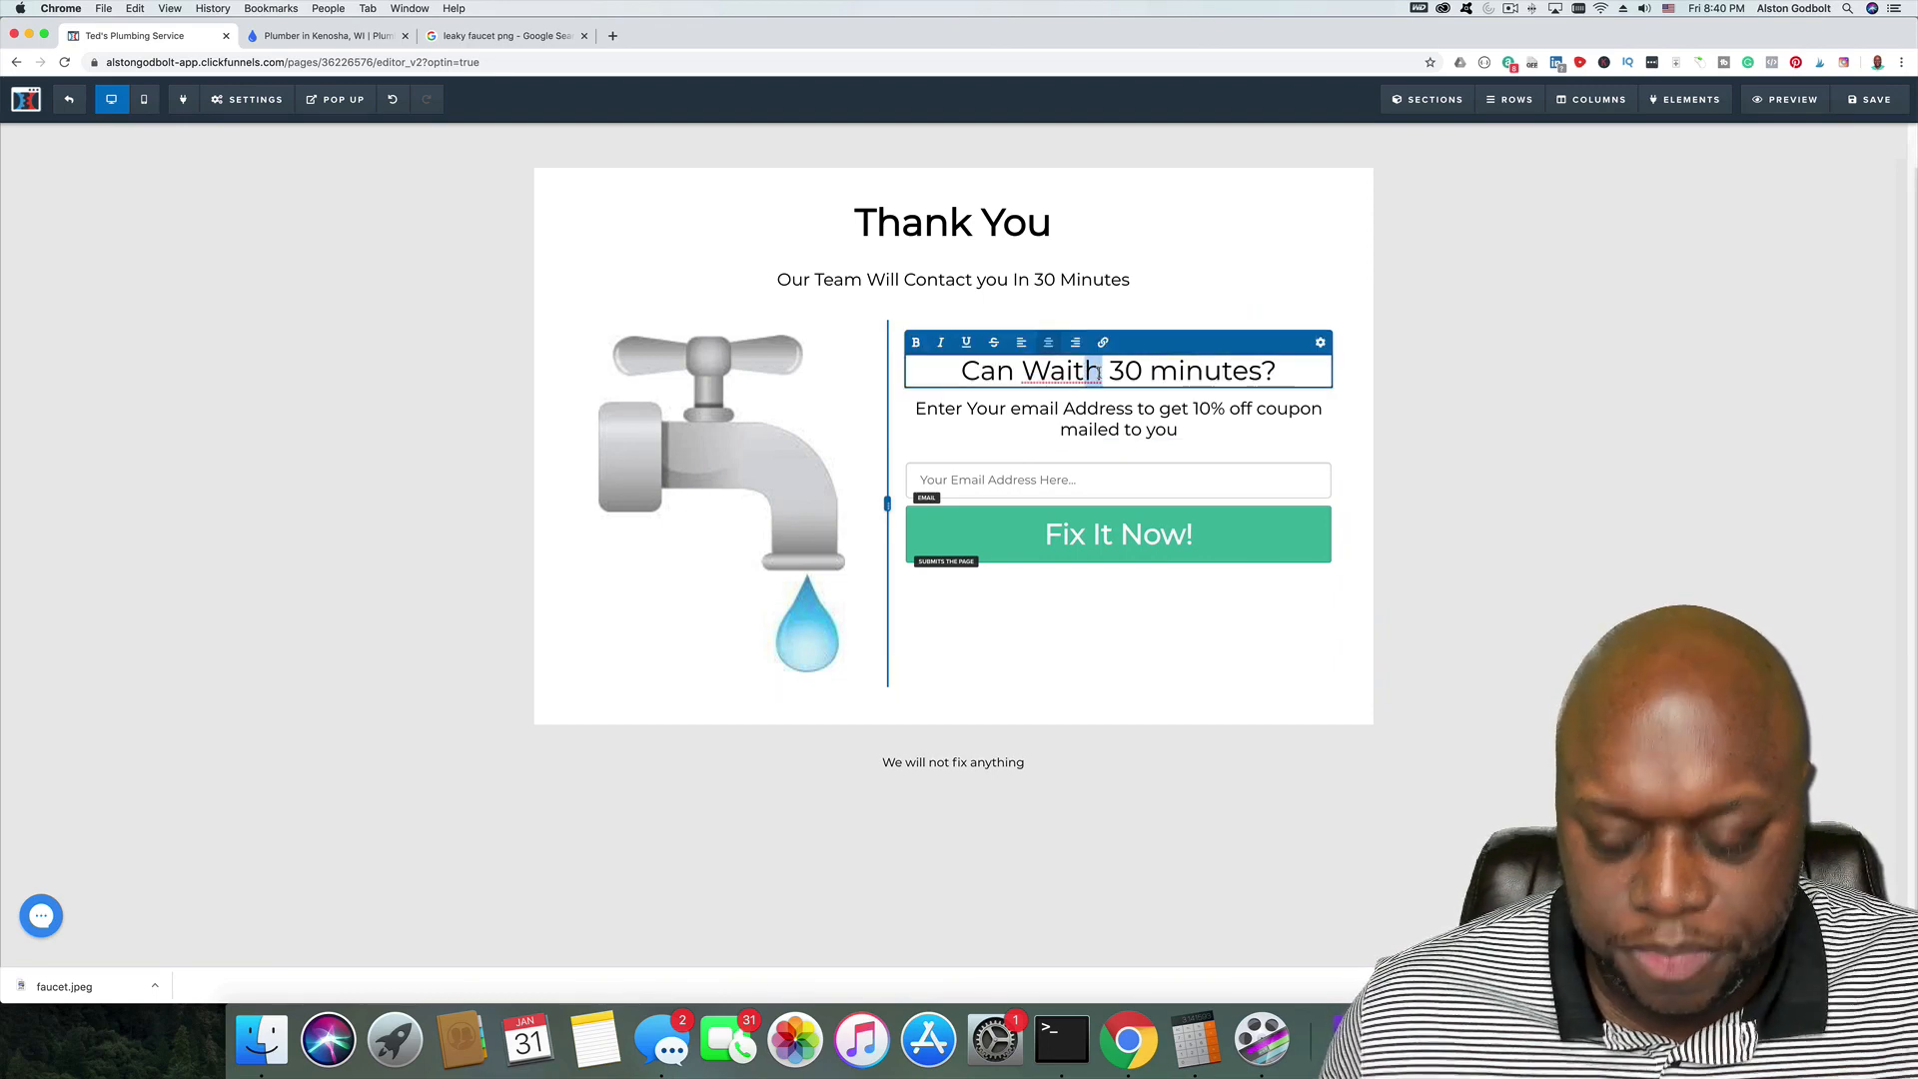
key("BackSpace")
Step: Replace the text under the "Can Wait 30 minutes?" heading with "Call Us Now!"
triple_click(1107, 407)
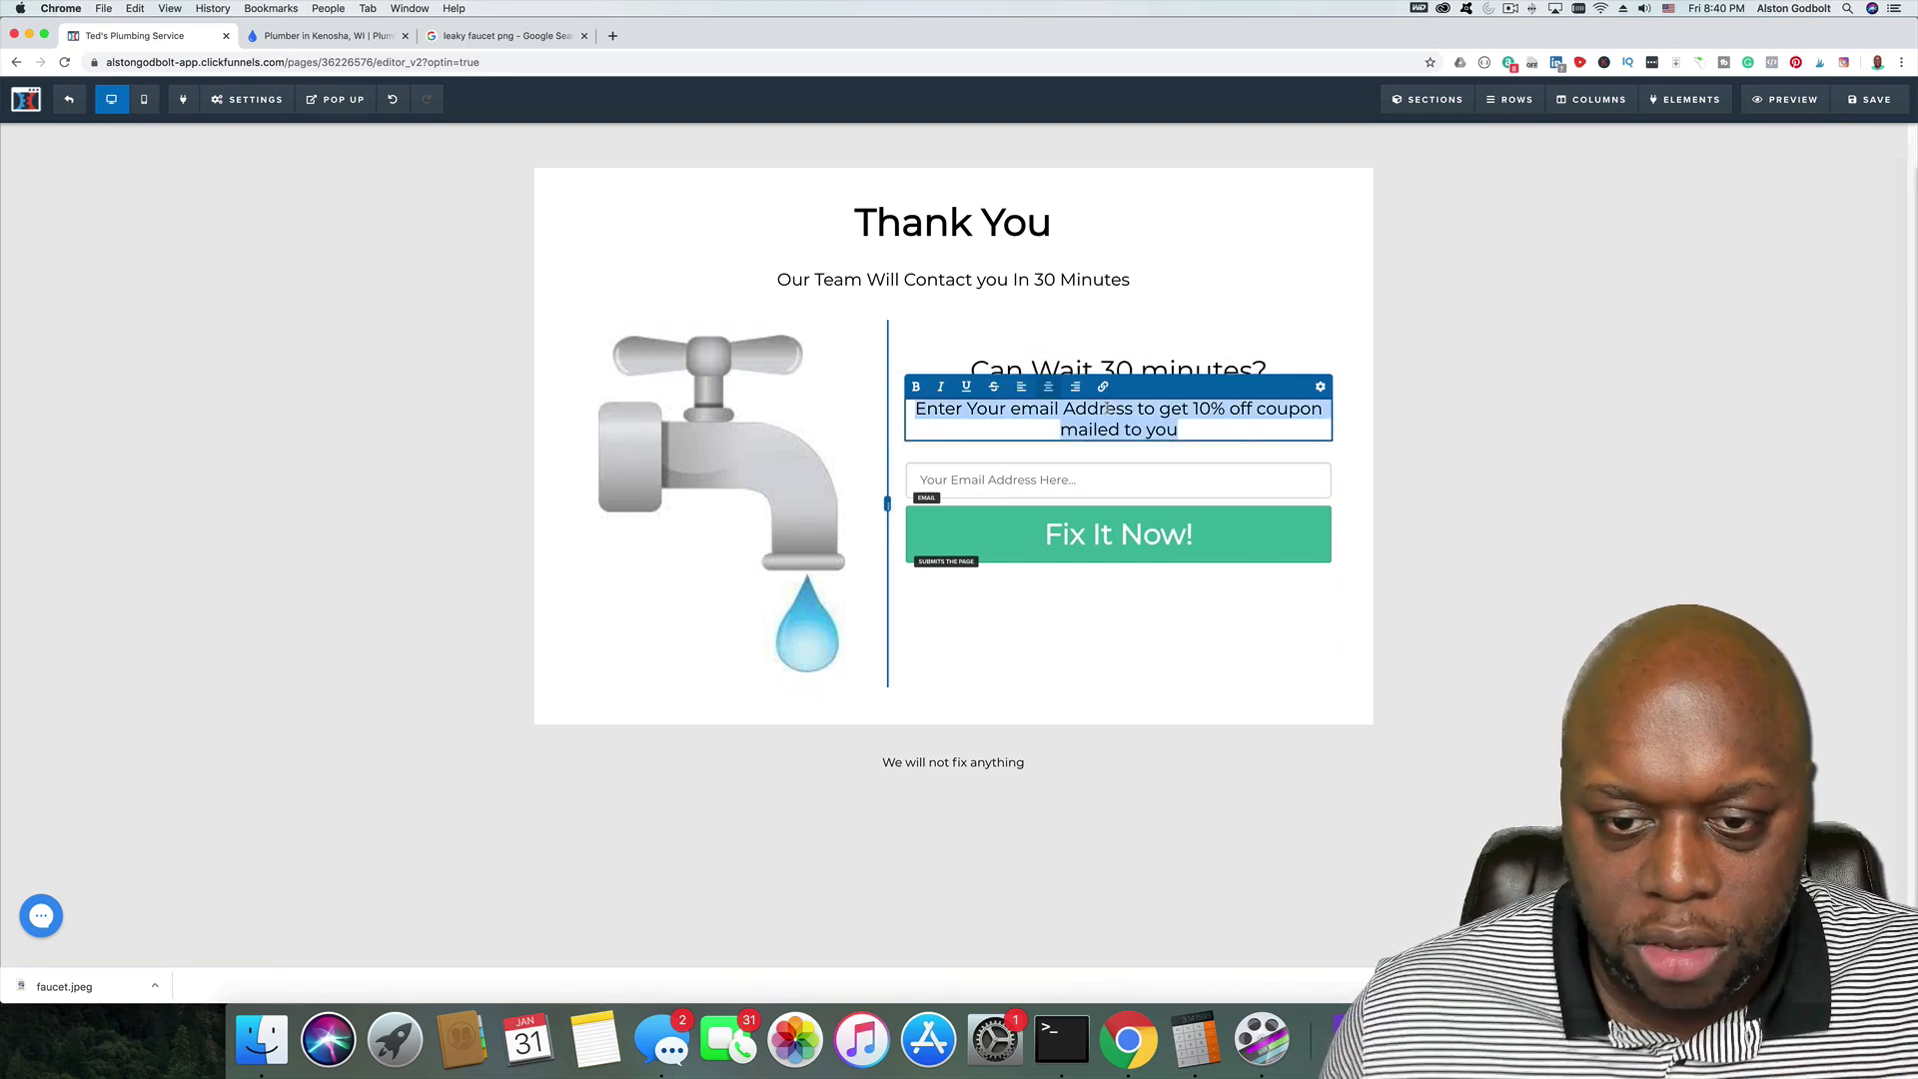
type("Call U")
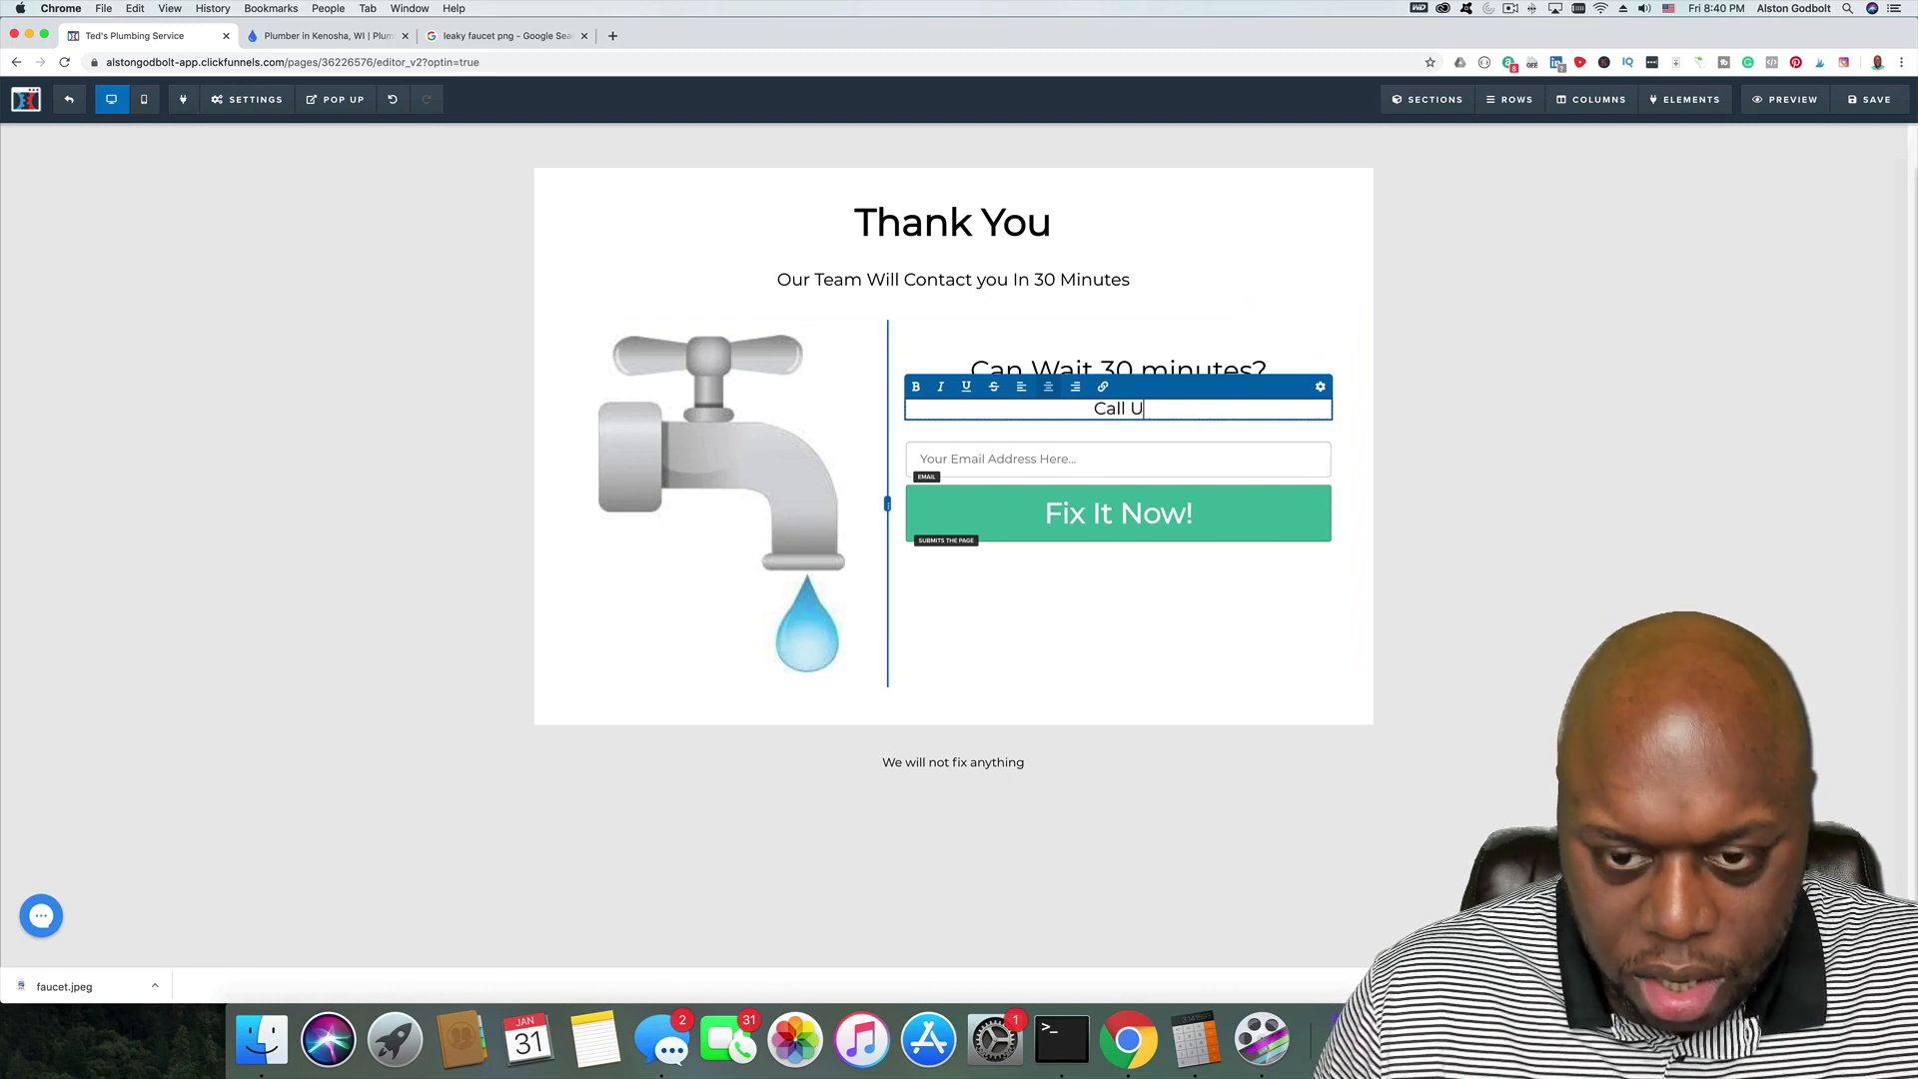
type("s Now")
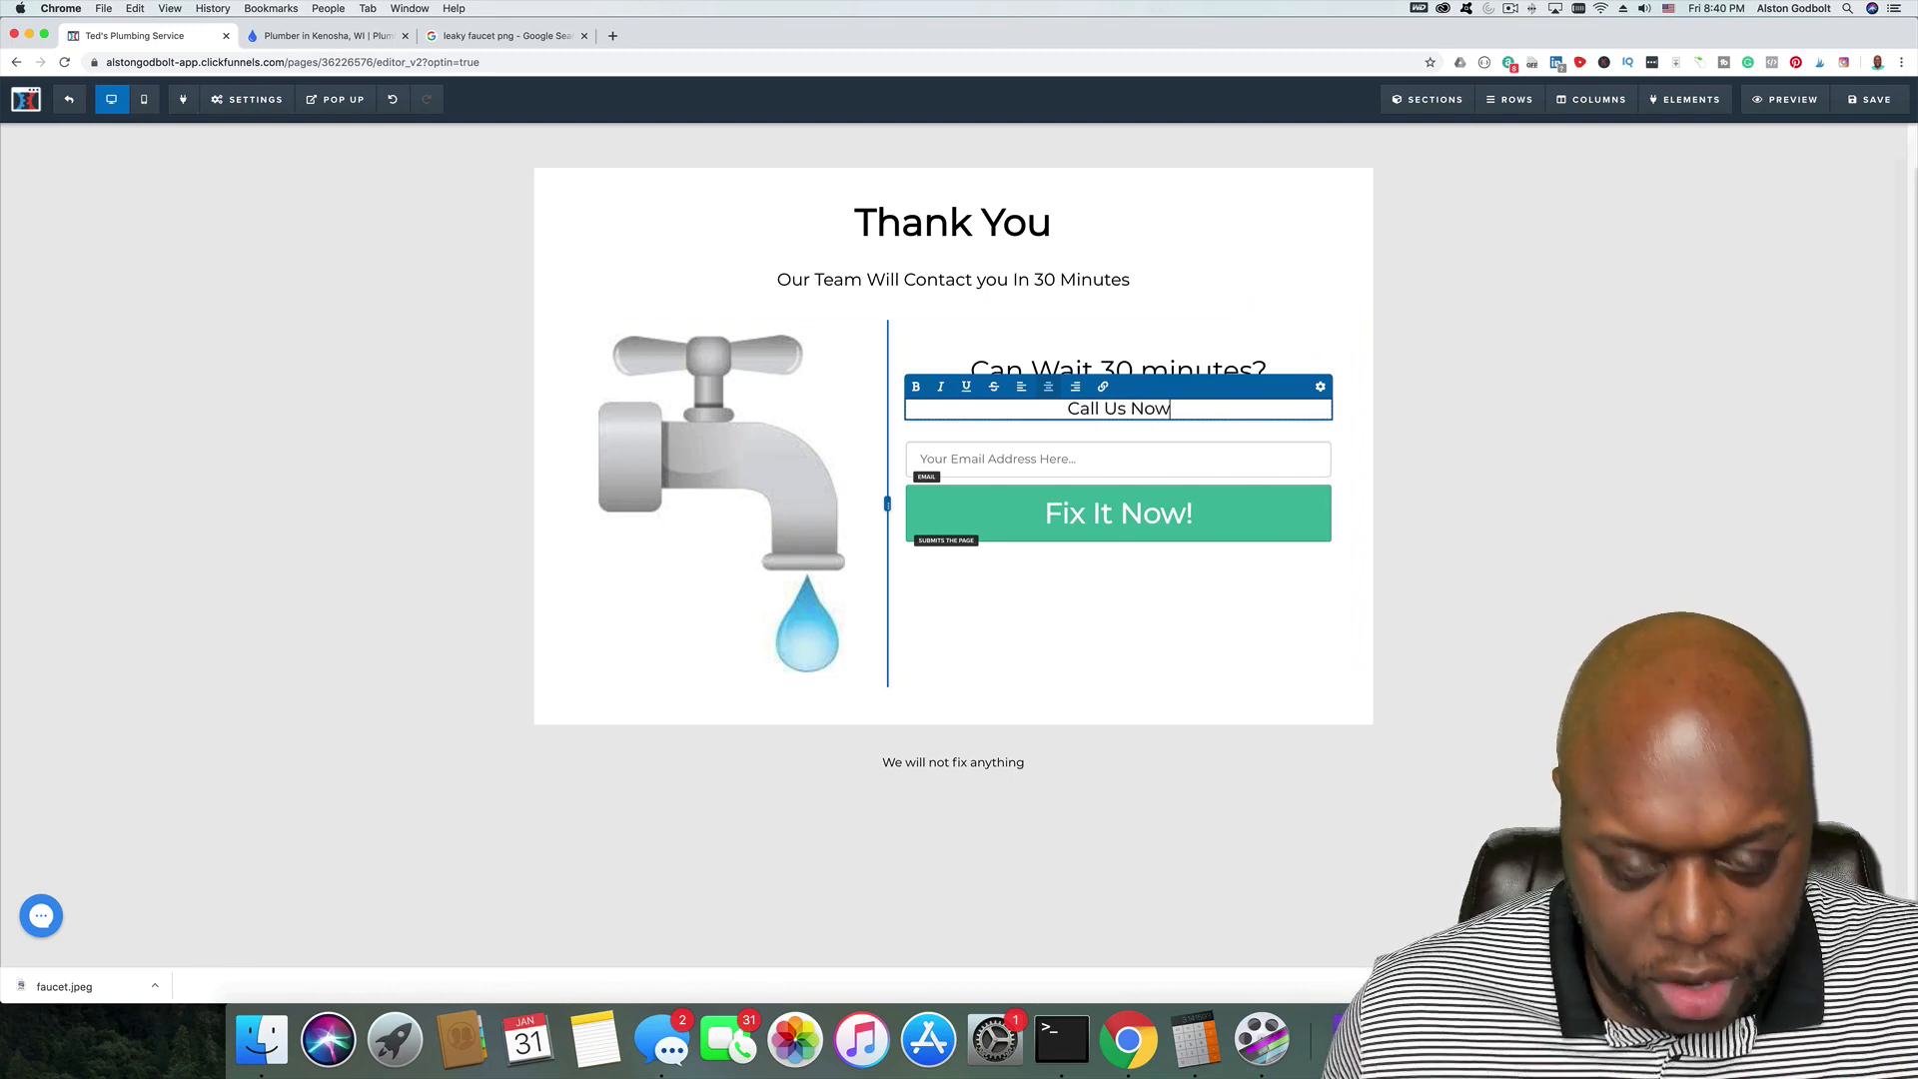
type("!")
left_click(1368, 483)
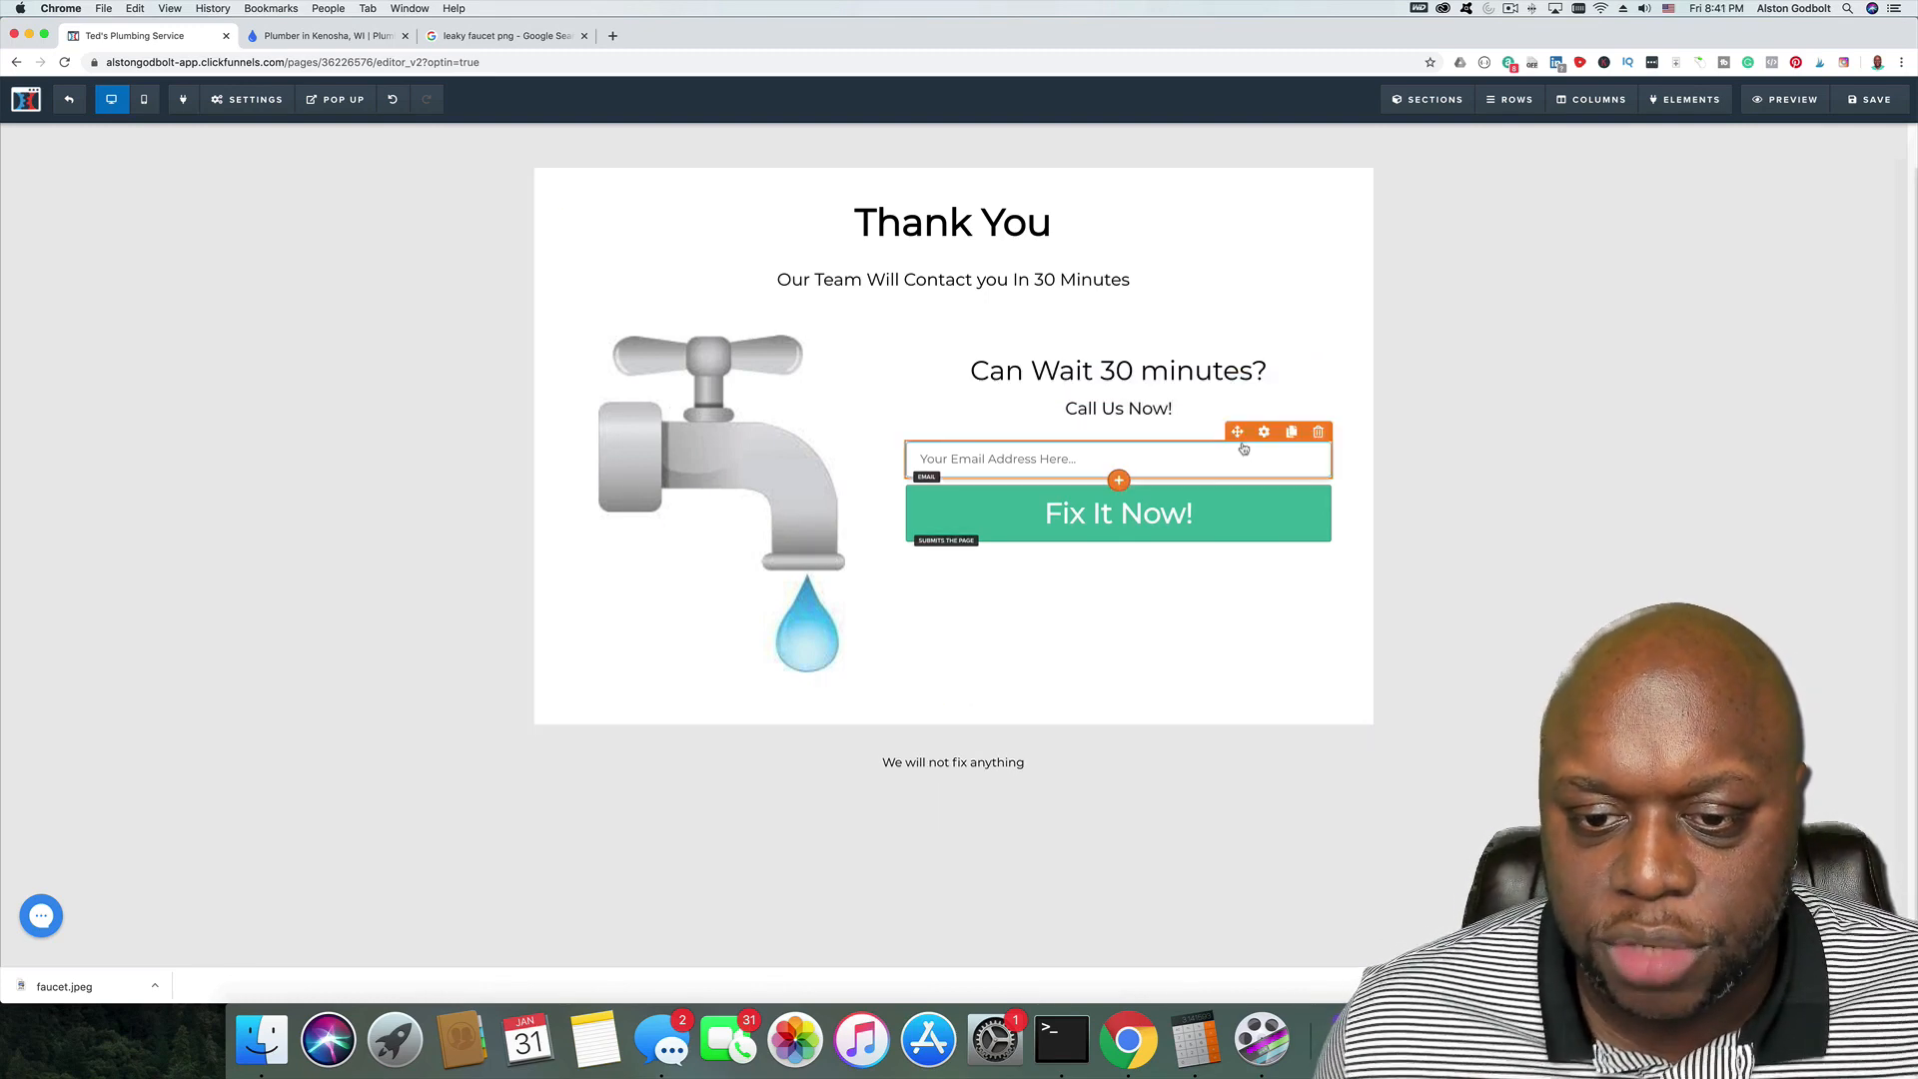
Step: Add a blank line and the business name "Ted's Plumbing" below "Call Us Now!" in the same text block
left_click(1195, 410)
key("Return")
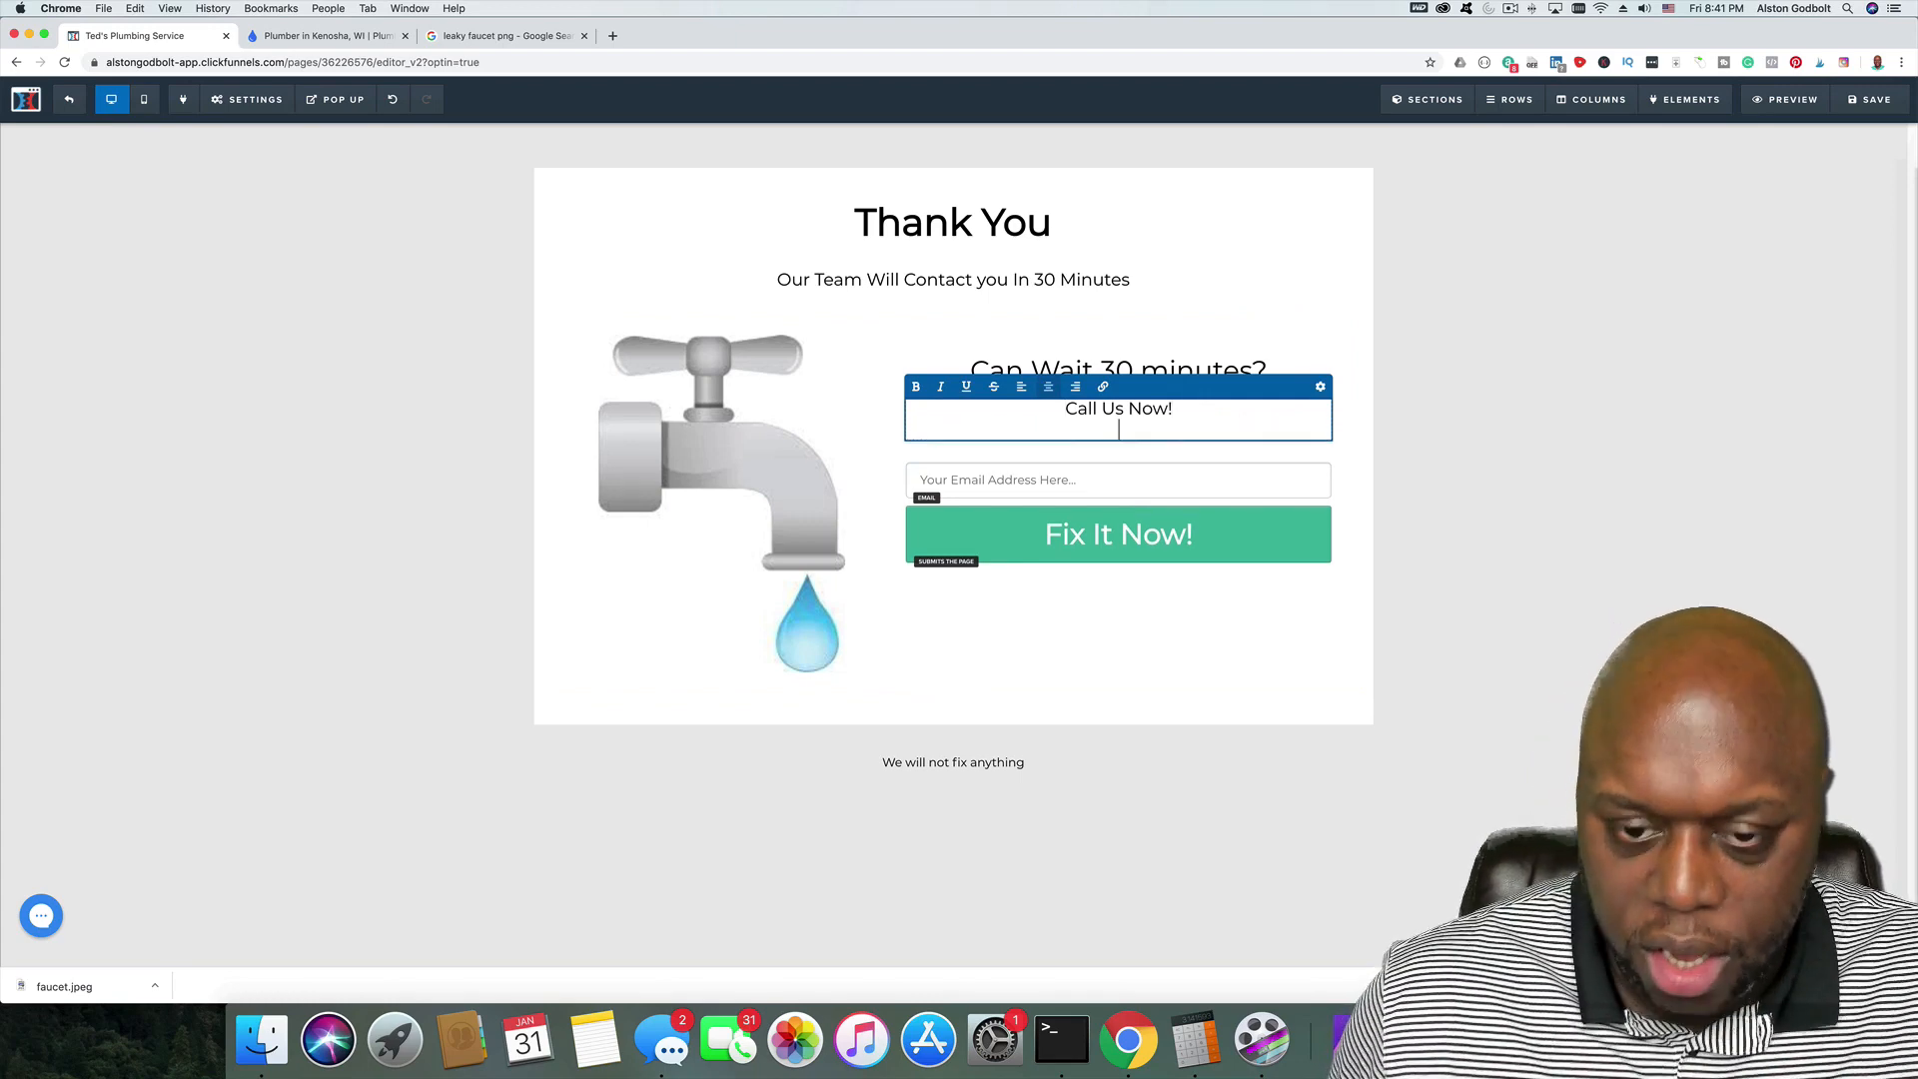
key("Return")
type("Ad")
key("BackSpace")
key("BackSpace")
type("Ted's Plumbing")
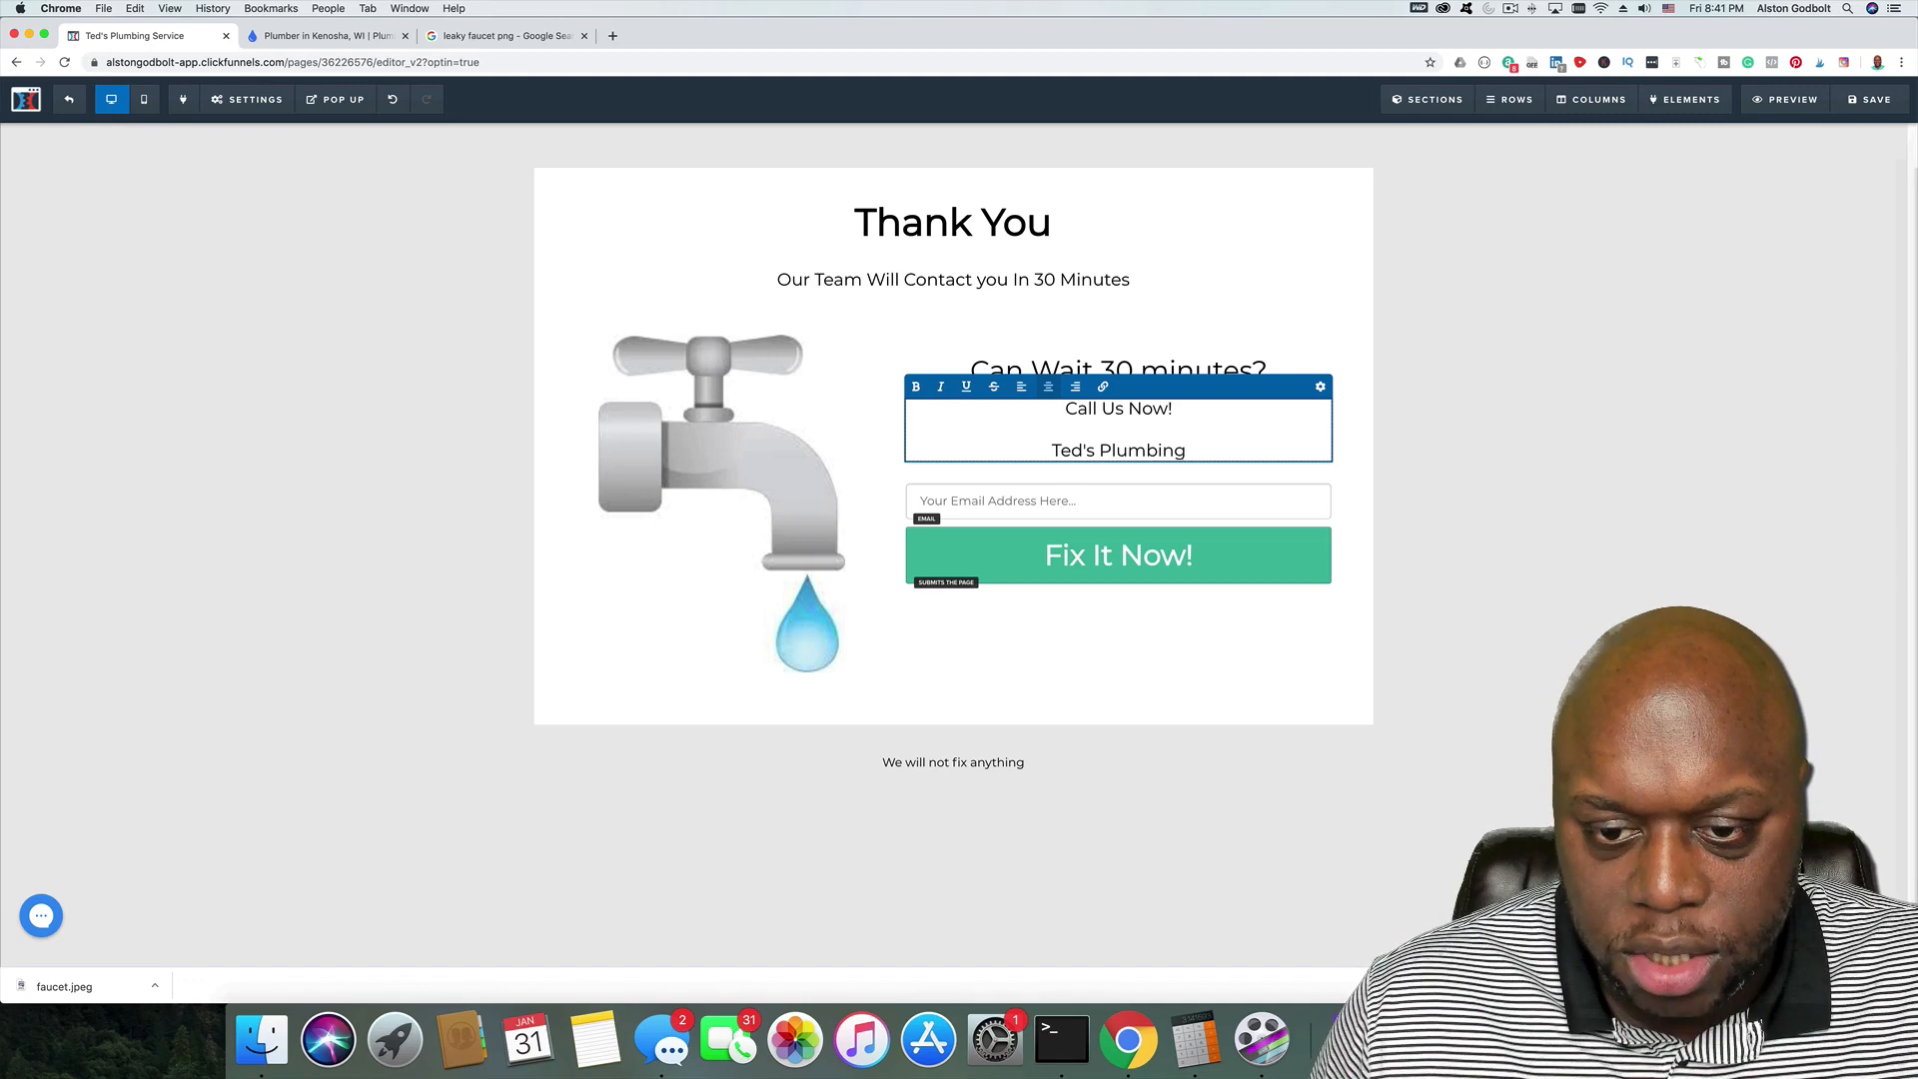
Step: Add the business phone number and the placeholder lines "Address" and "City, state zip" below "Ted's Plumbing"
key("Return")
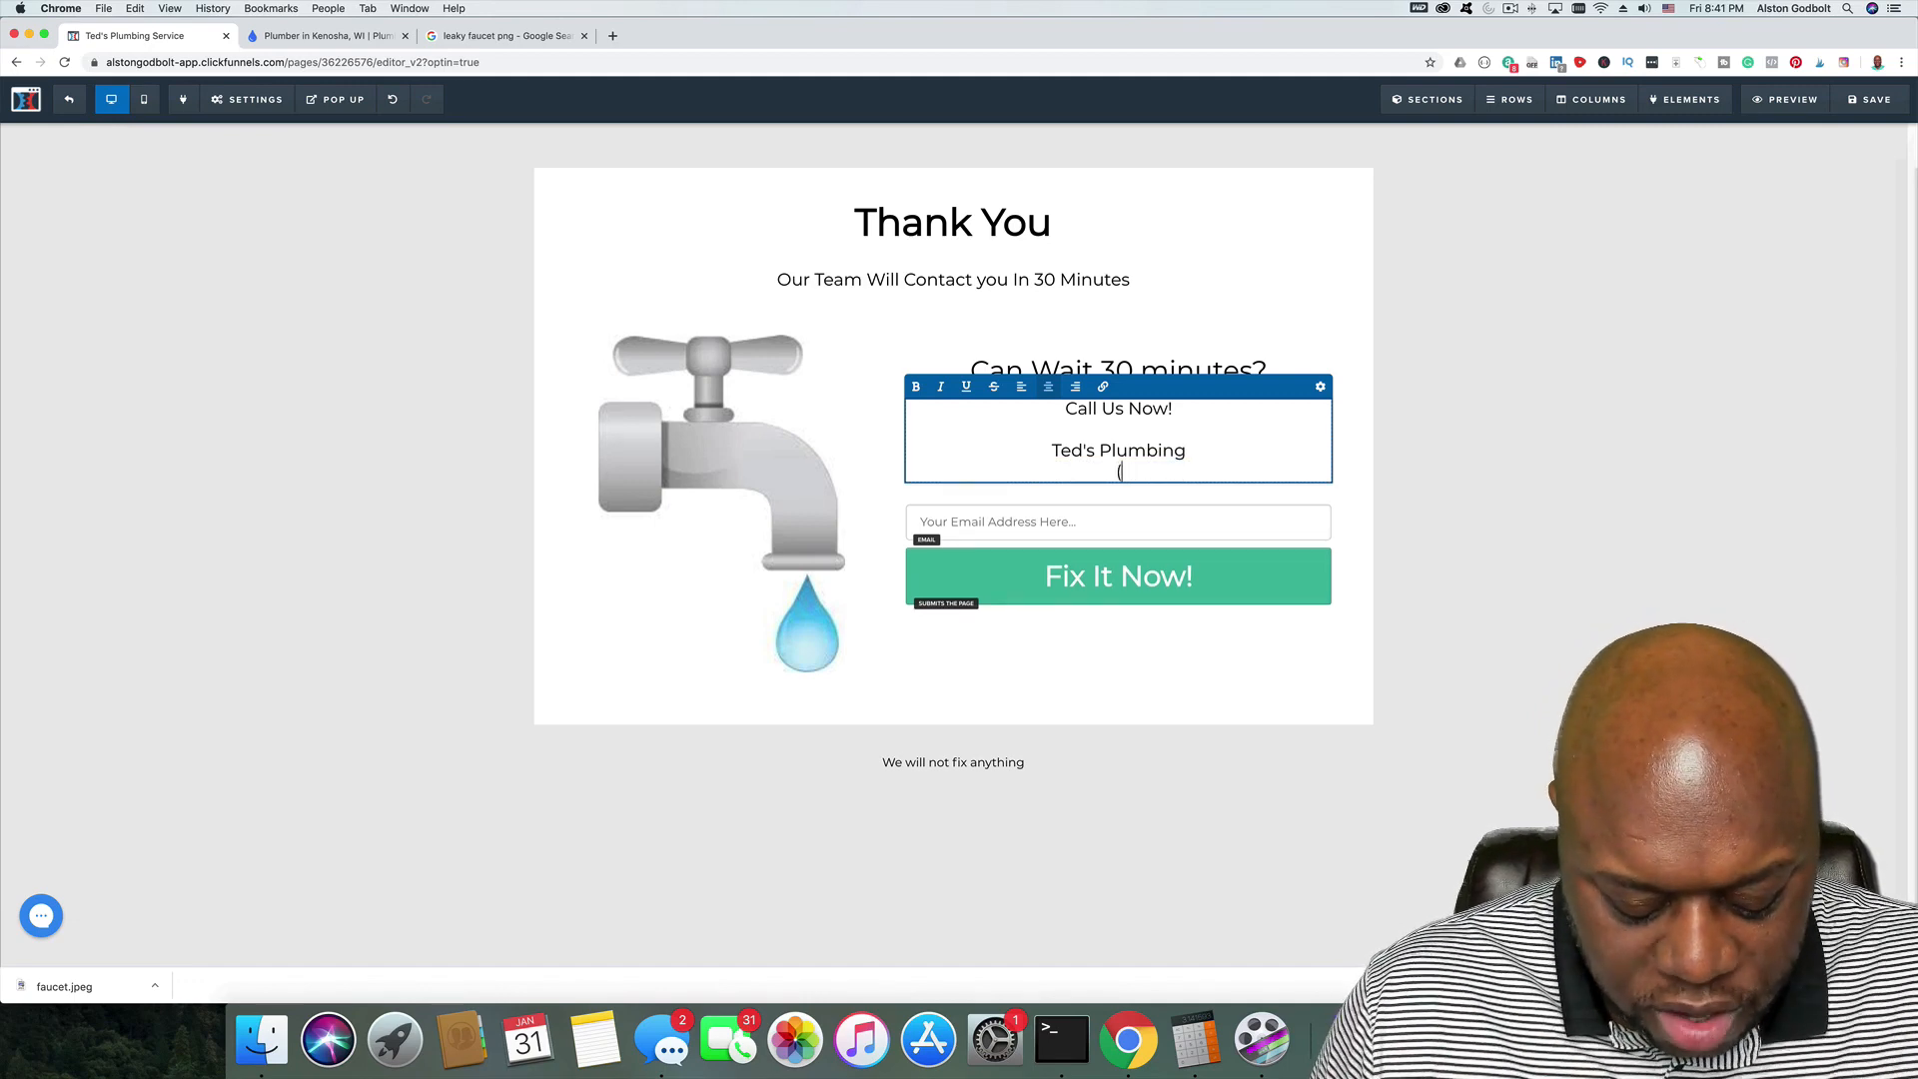
type("(262) 111")
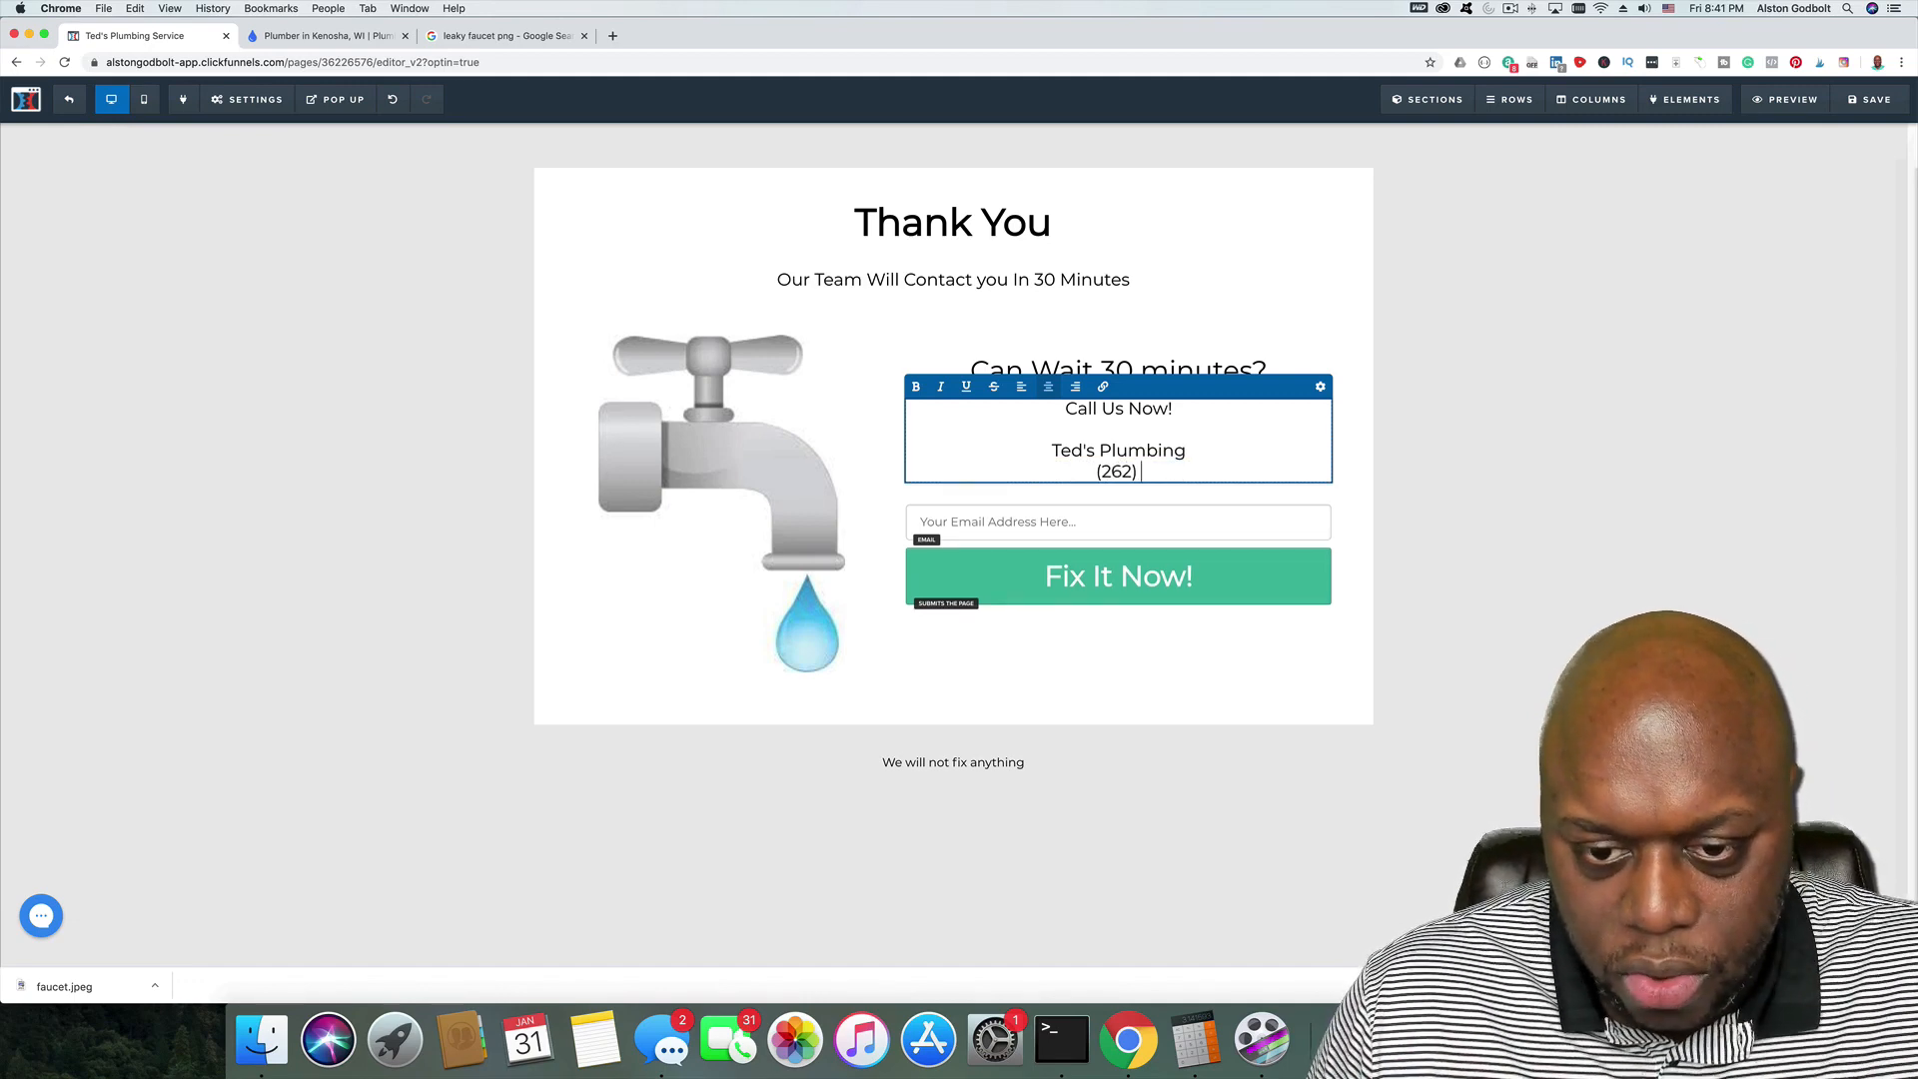
type("-1234")
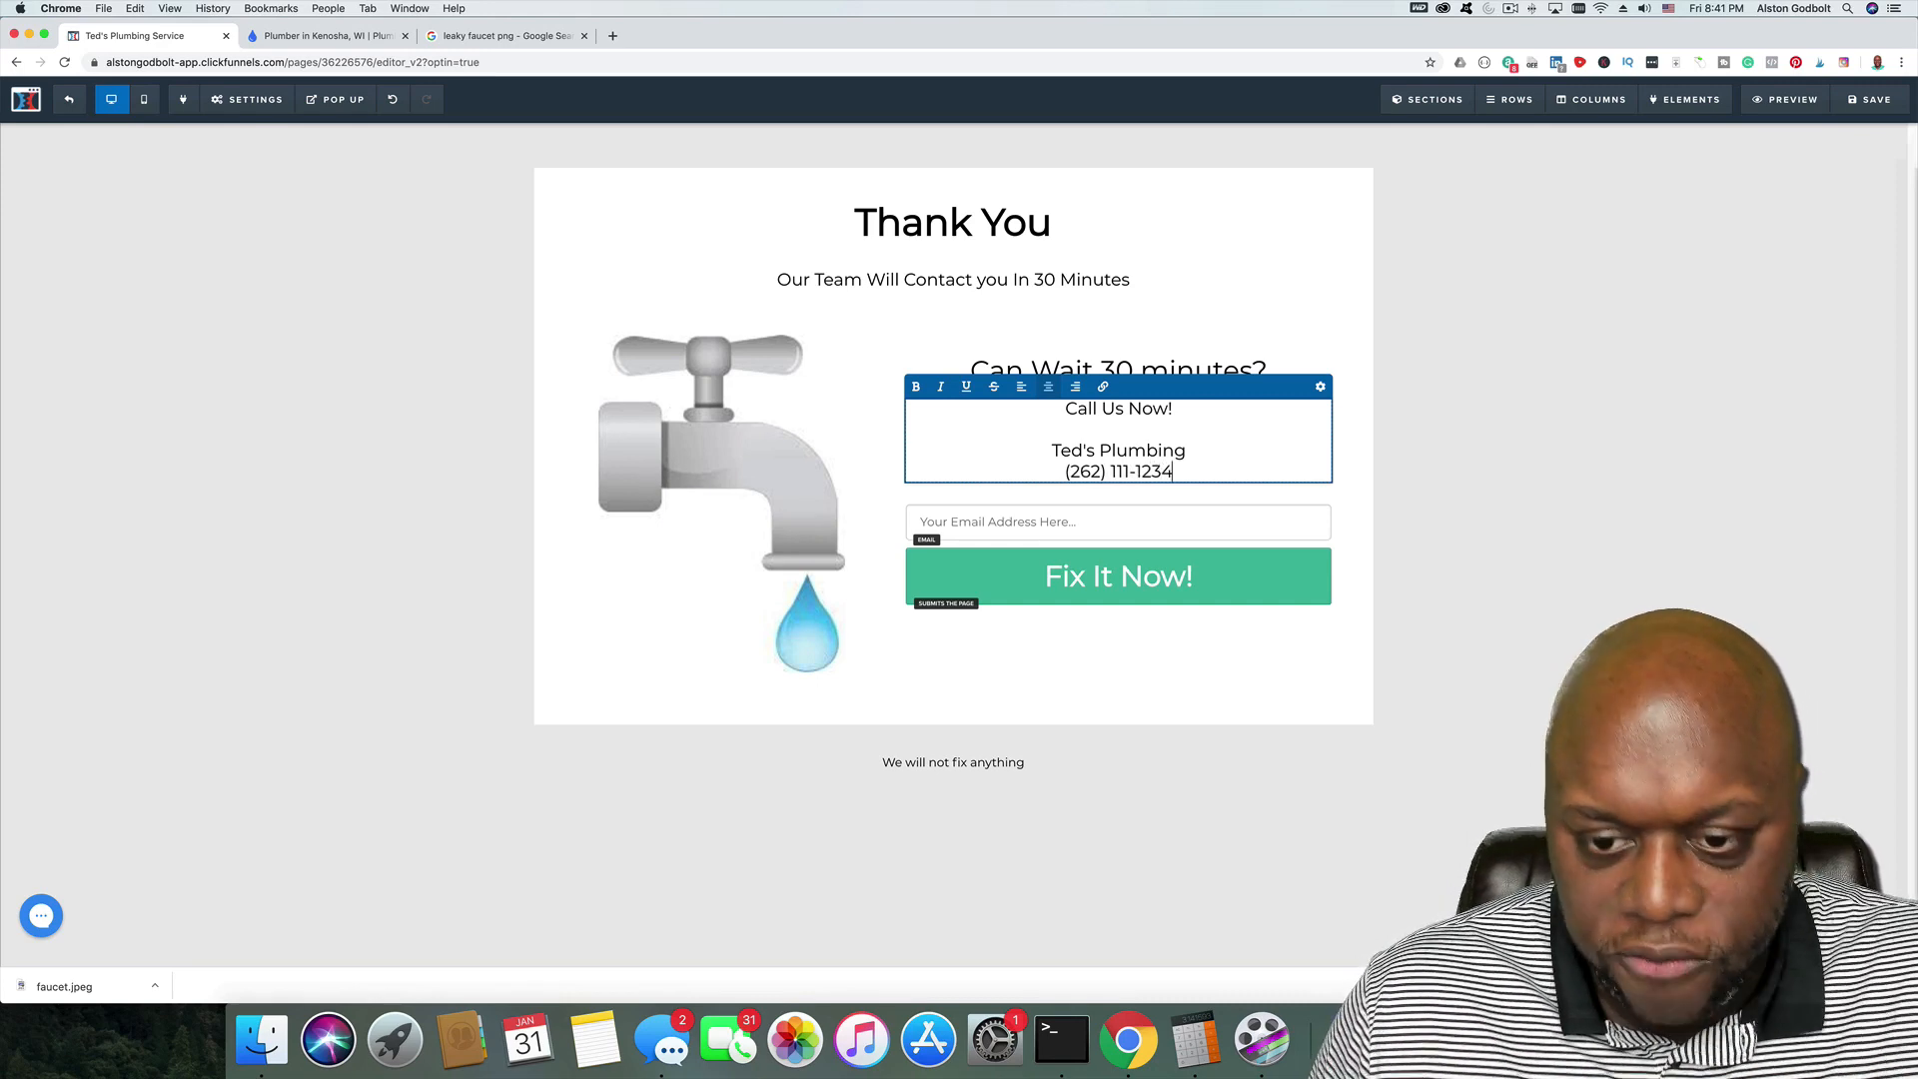
key("Return")
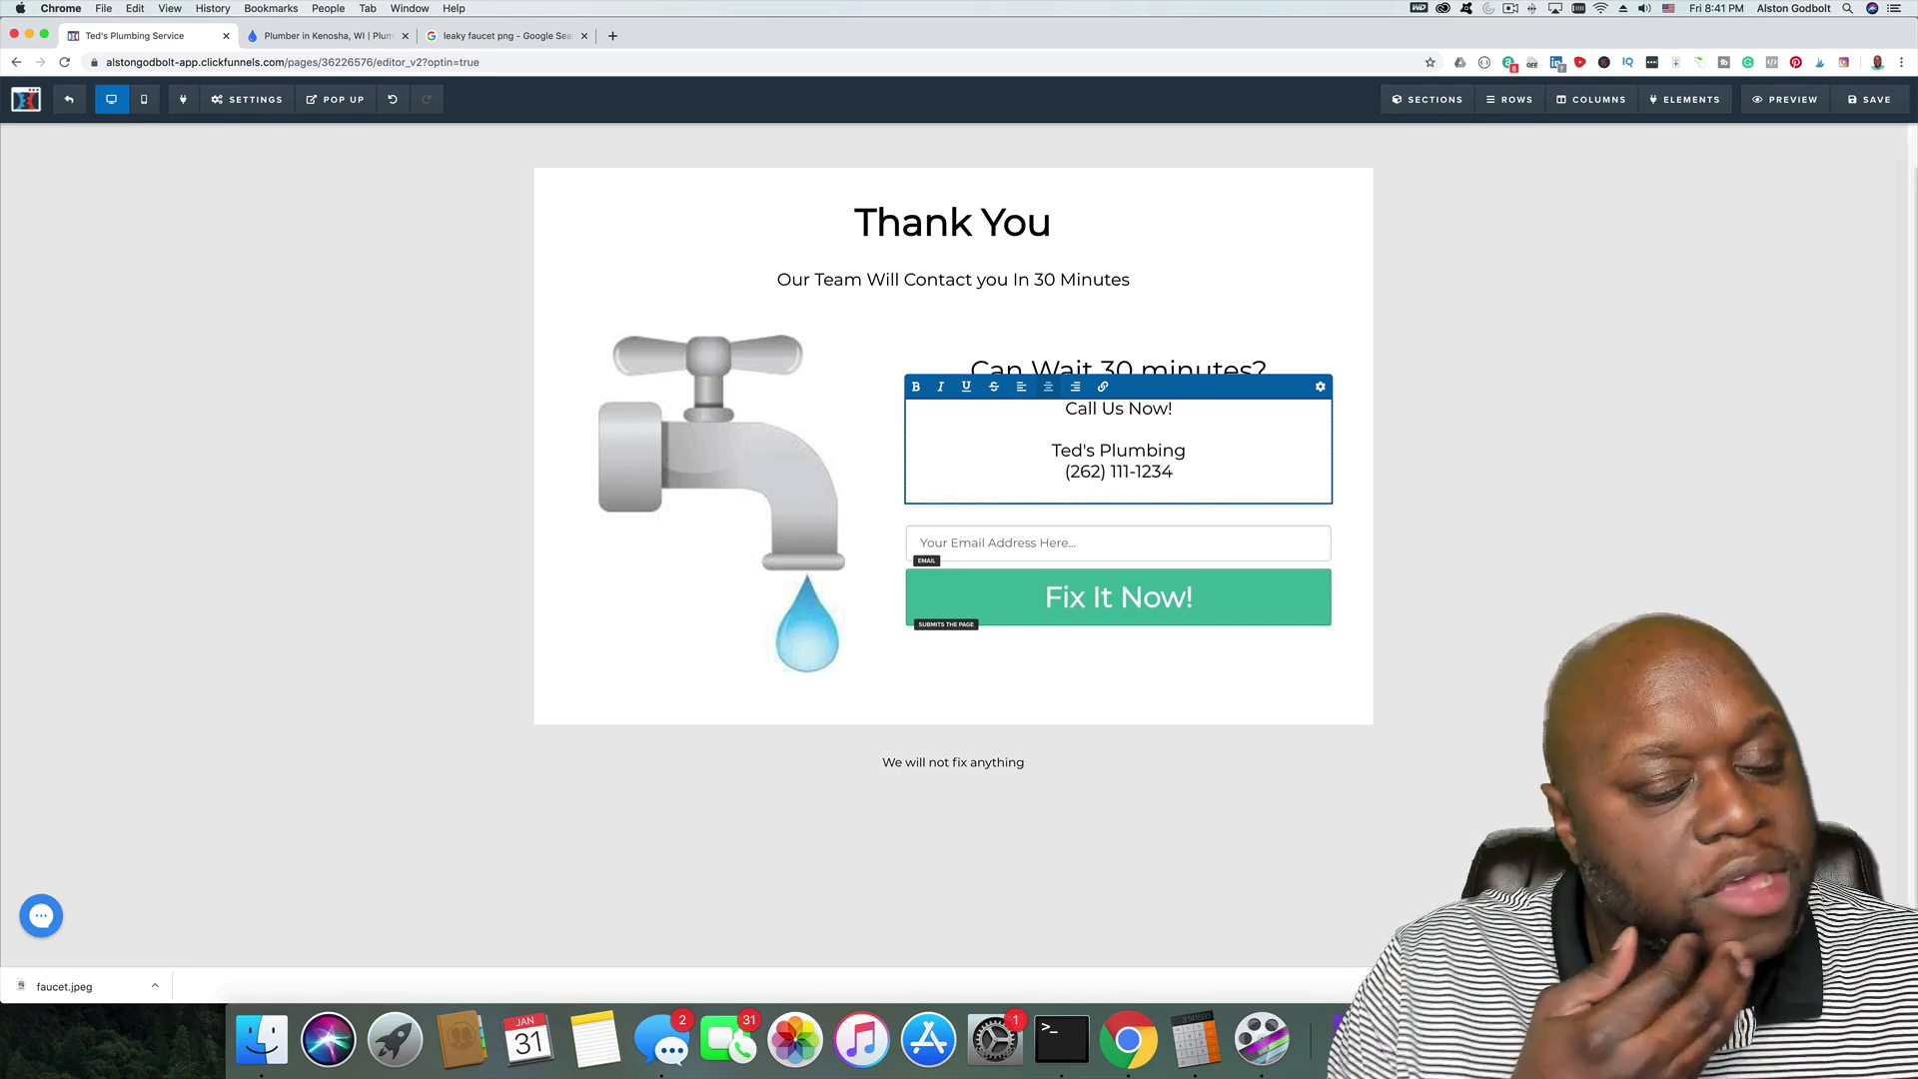
type("Address")
key("Return")
type("C")
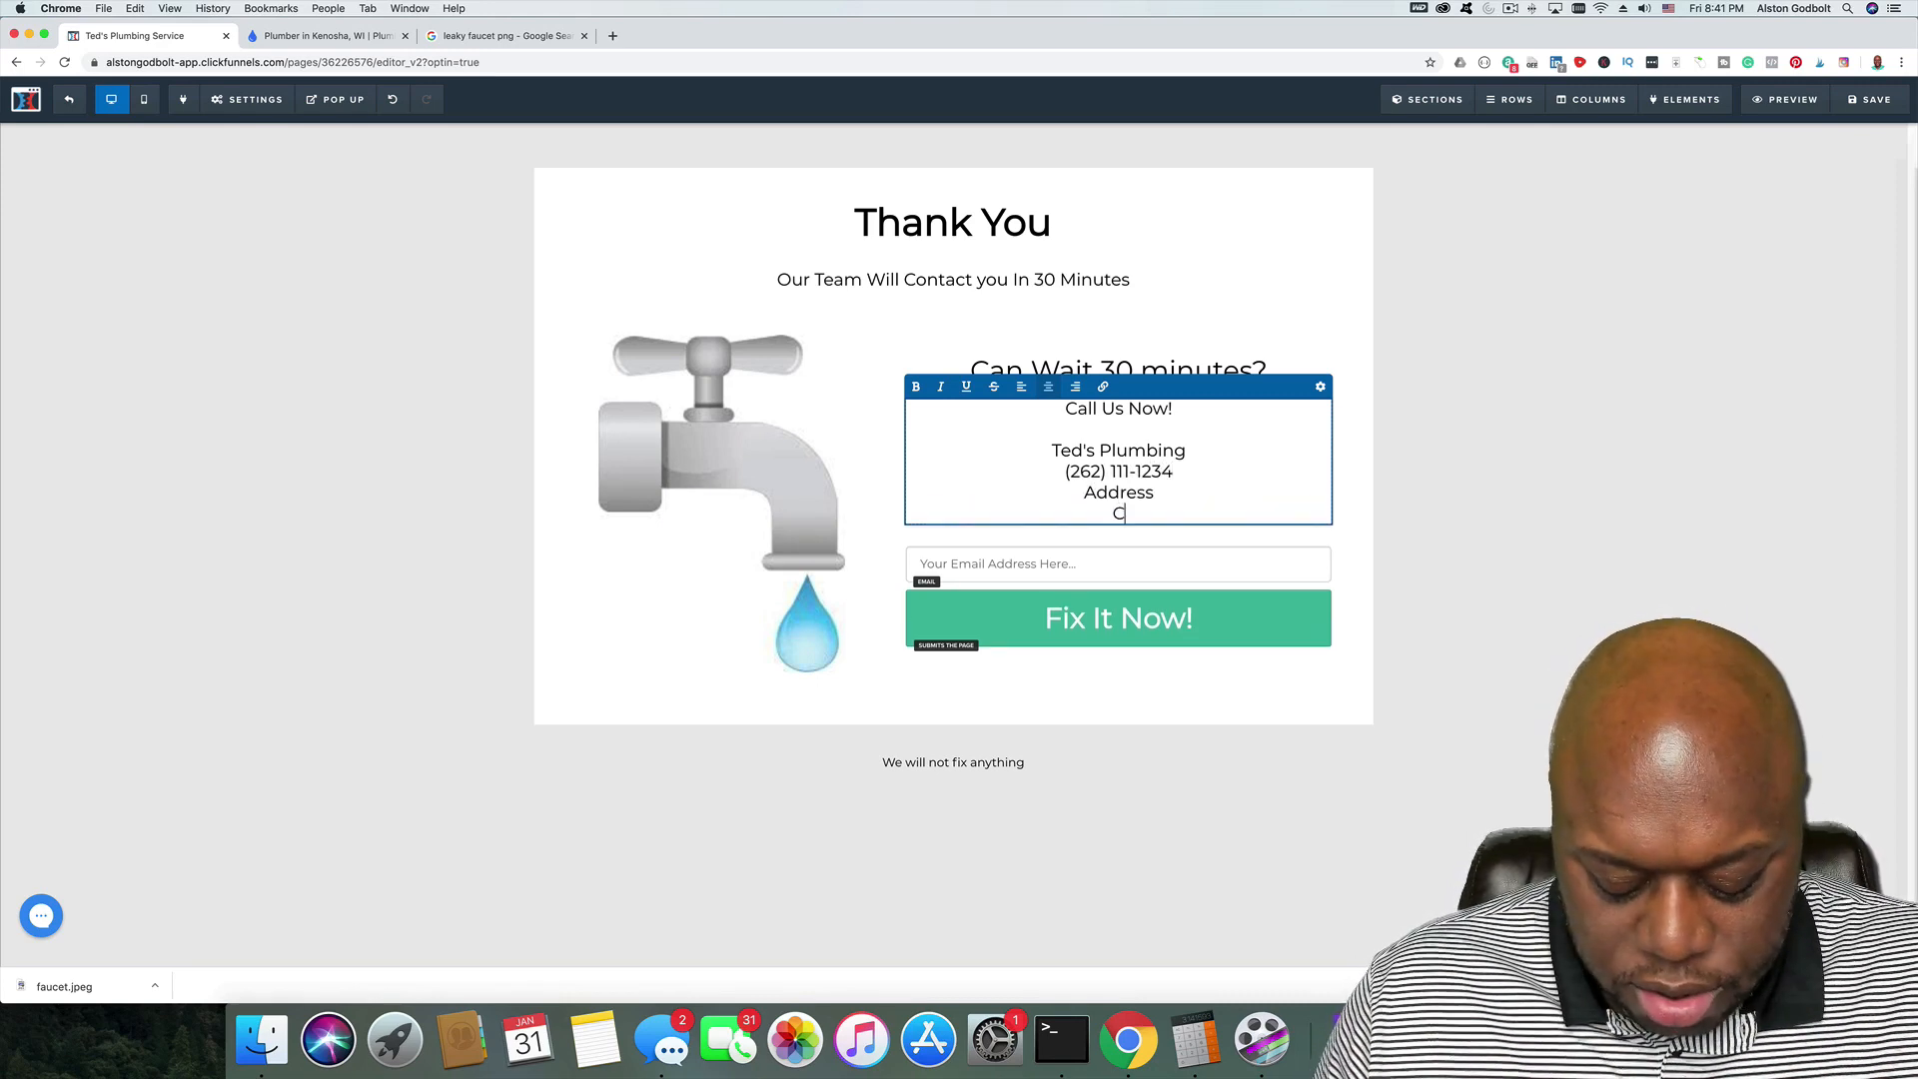
type("ity, state zip")
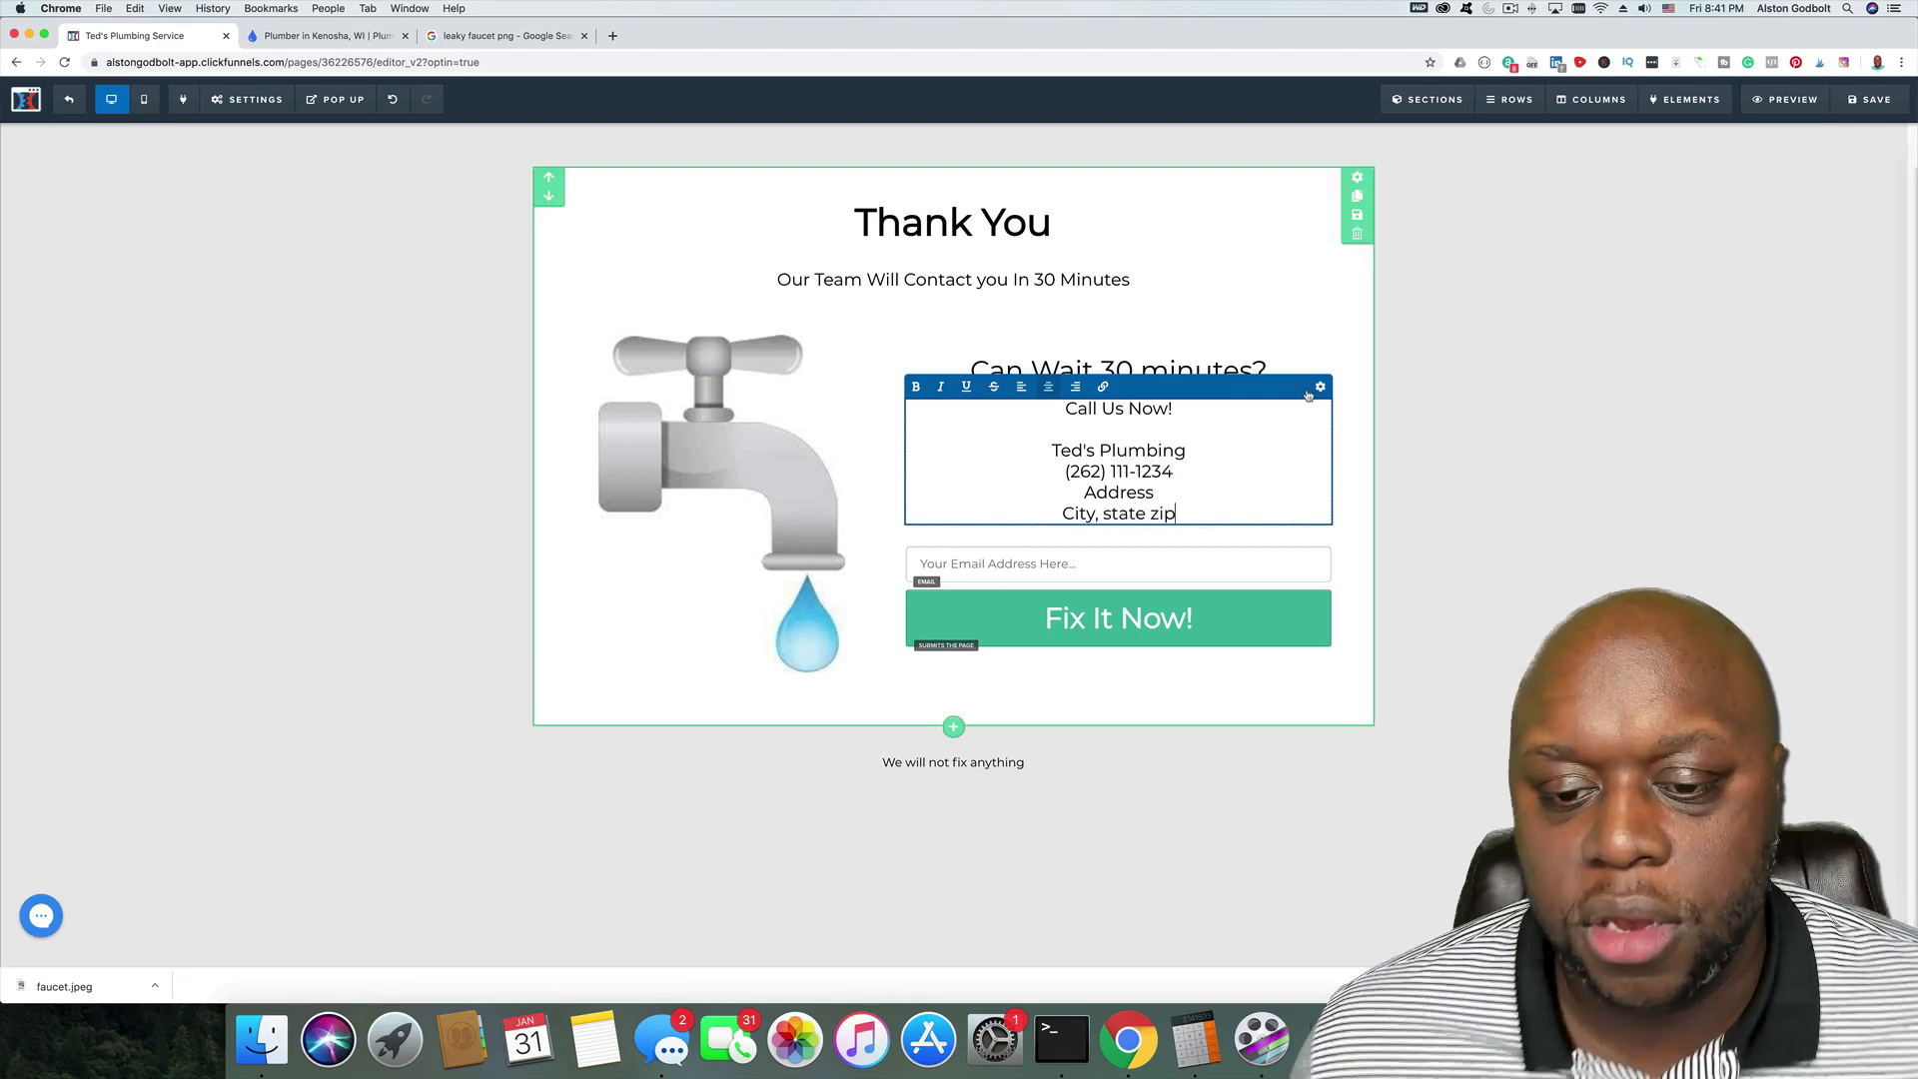
key("Return")
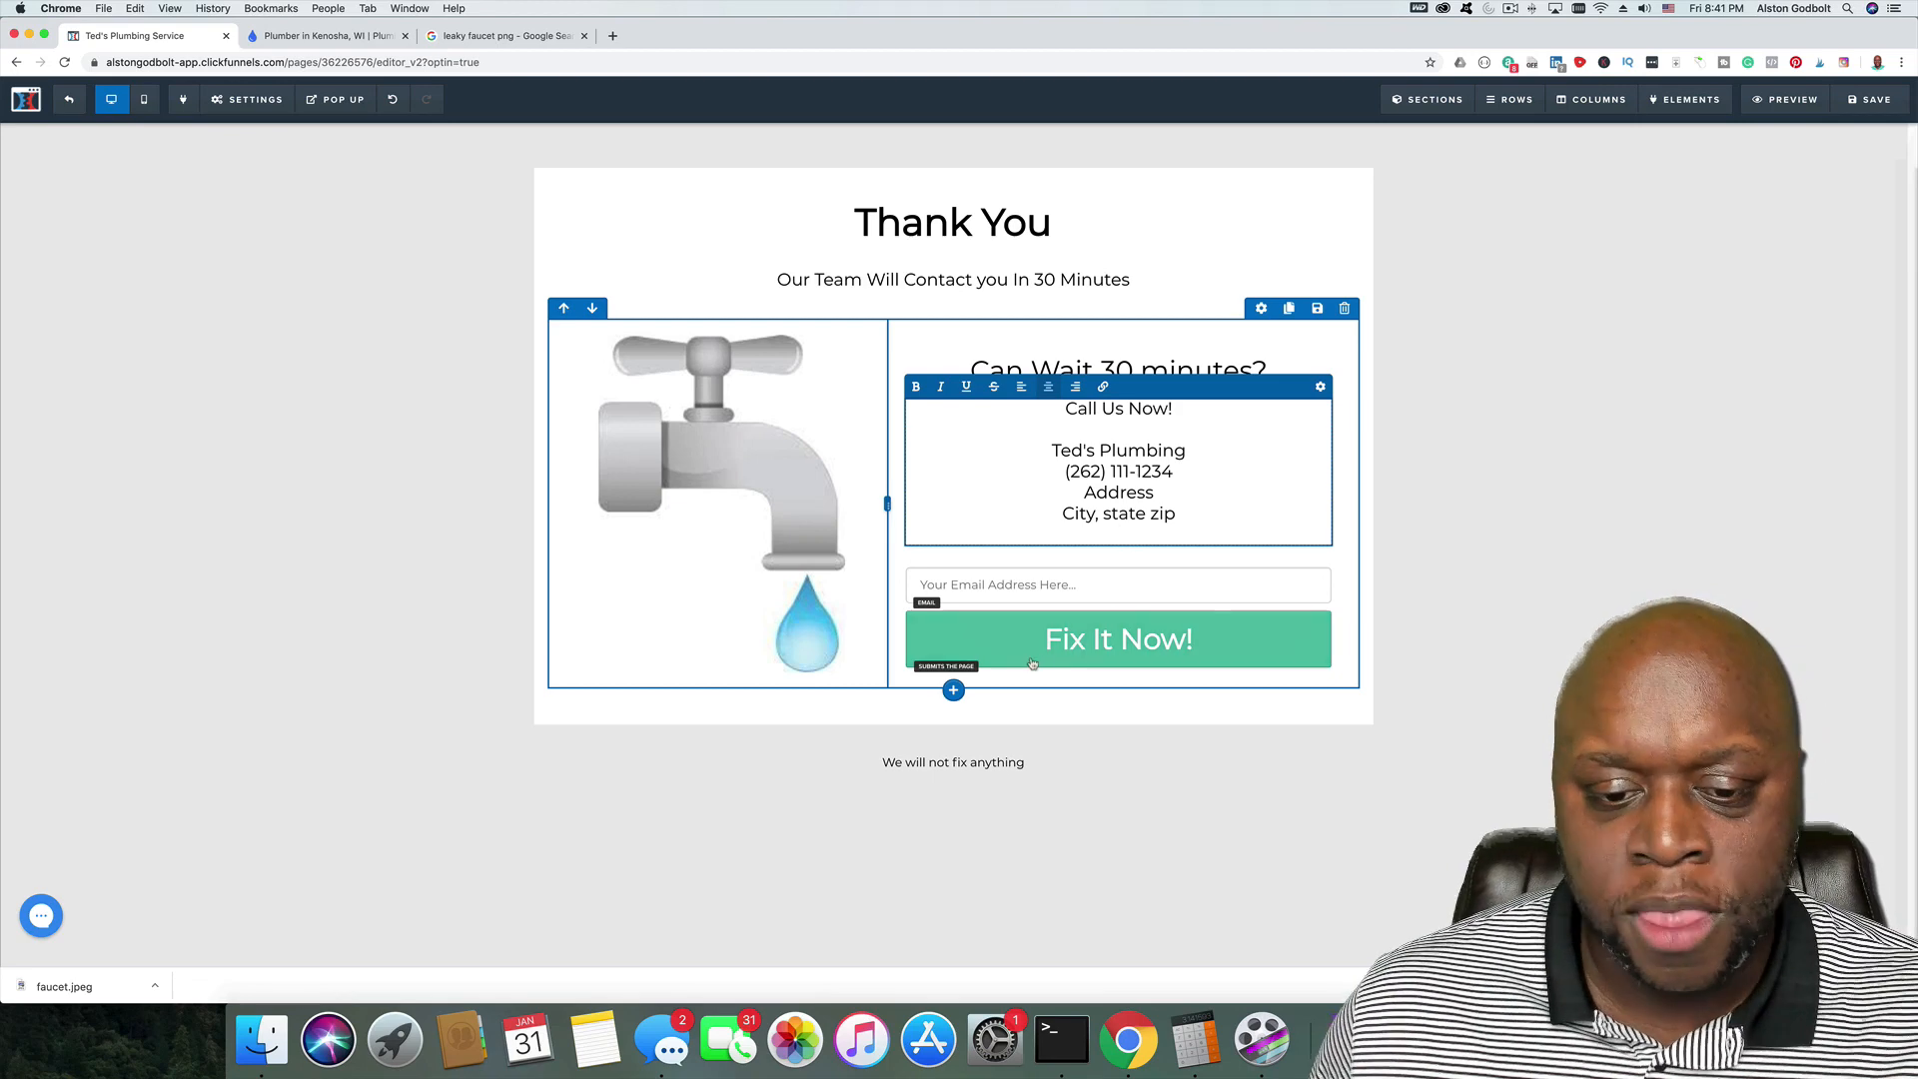
left_click(1544, 600)
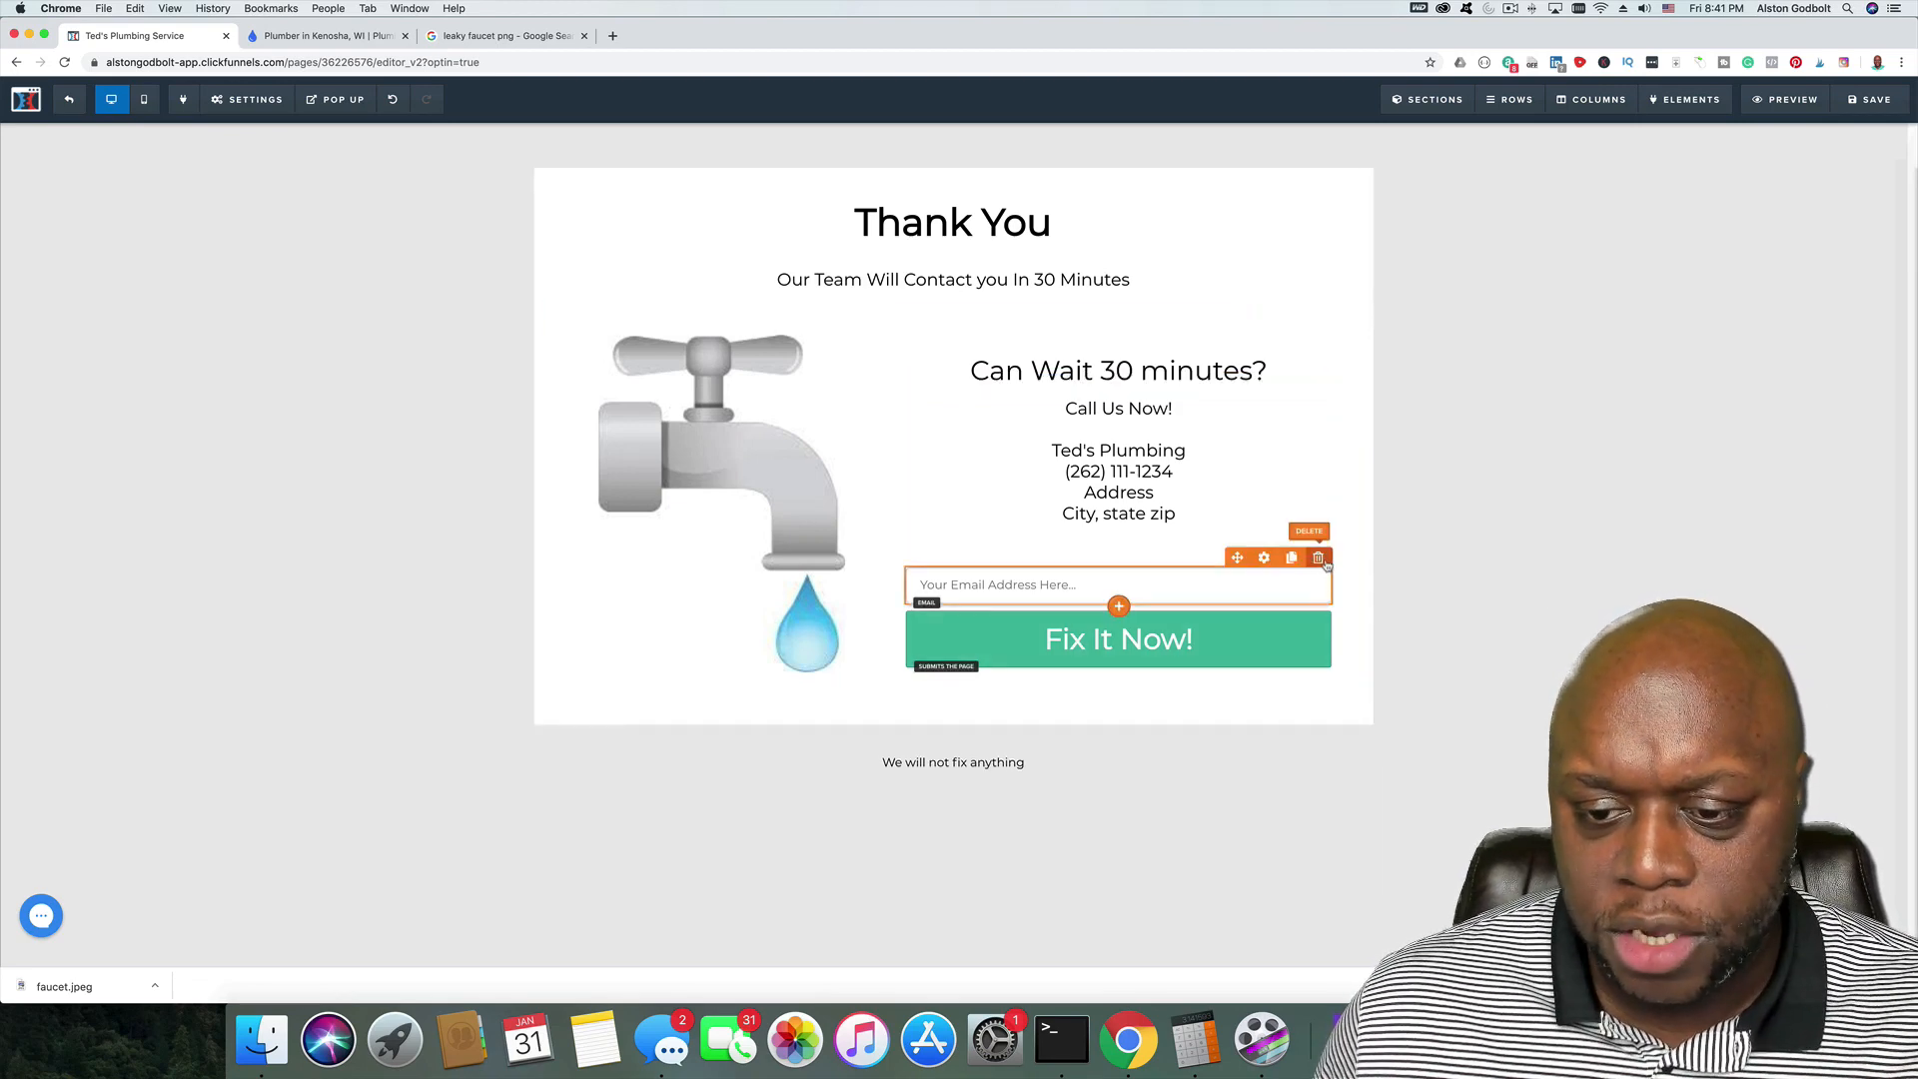
Step: Delete the email field and the "Fix It Now!" button, and widen the faucet image column to half of the row
left_click(1319, 558)
left_click(1089, 147)
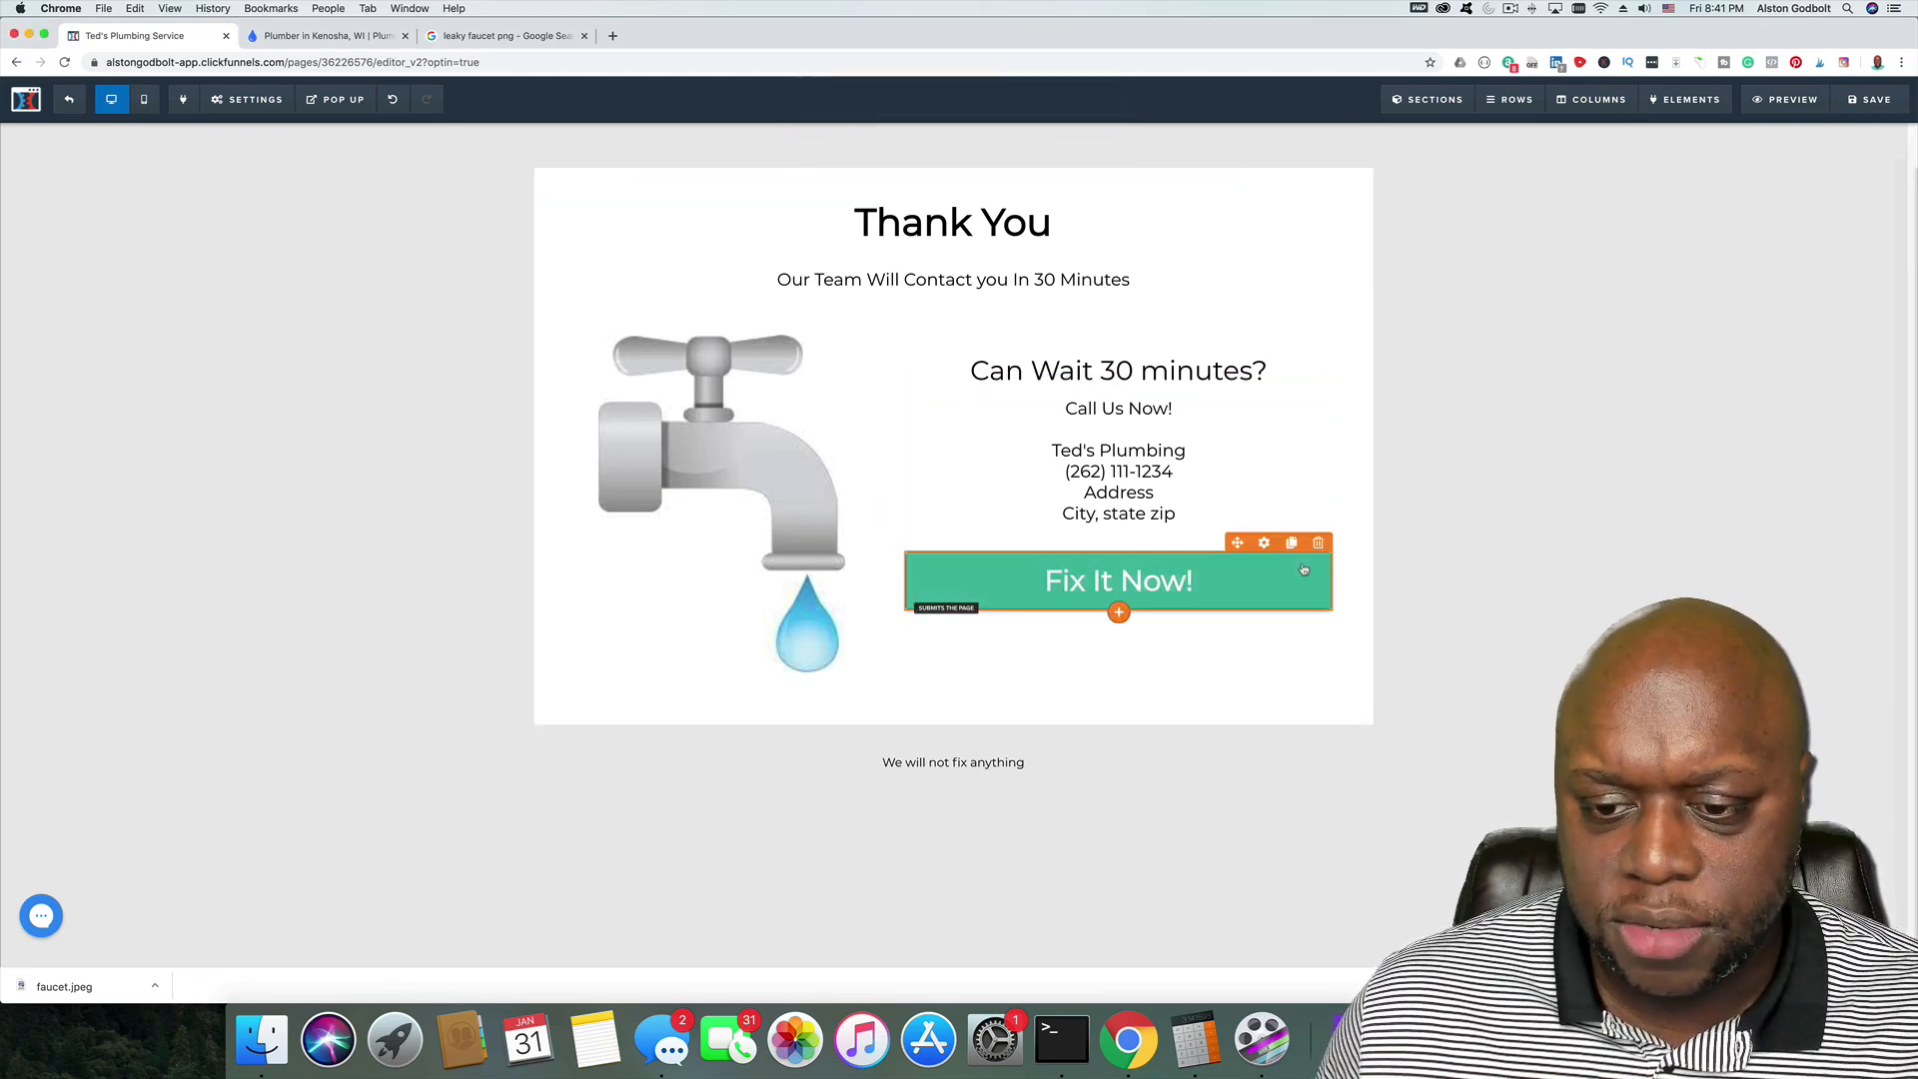
left_click(1318, 543)
left_click(1087, 146)
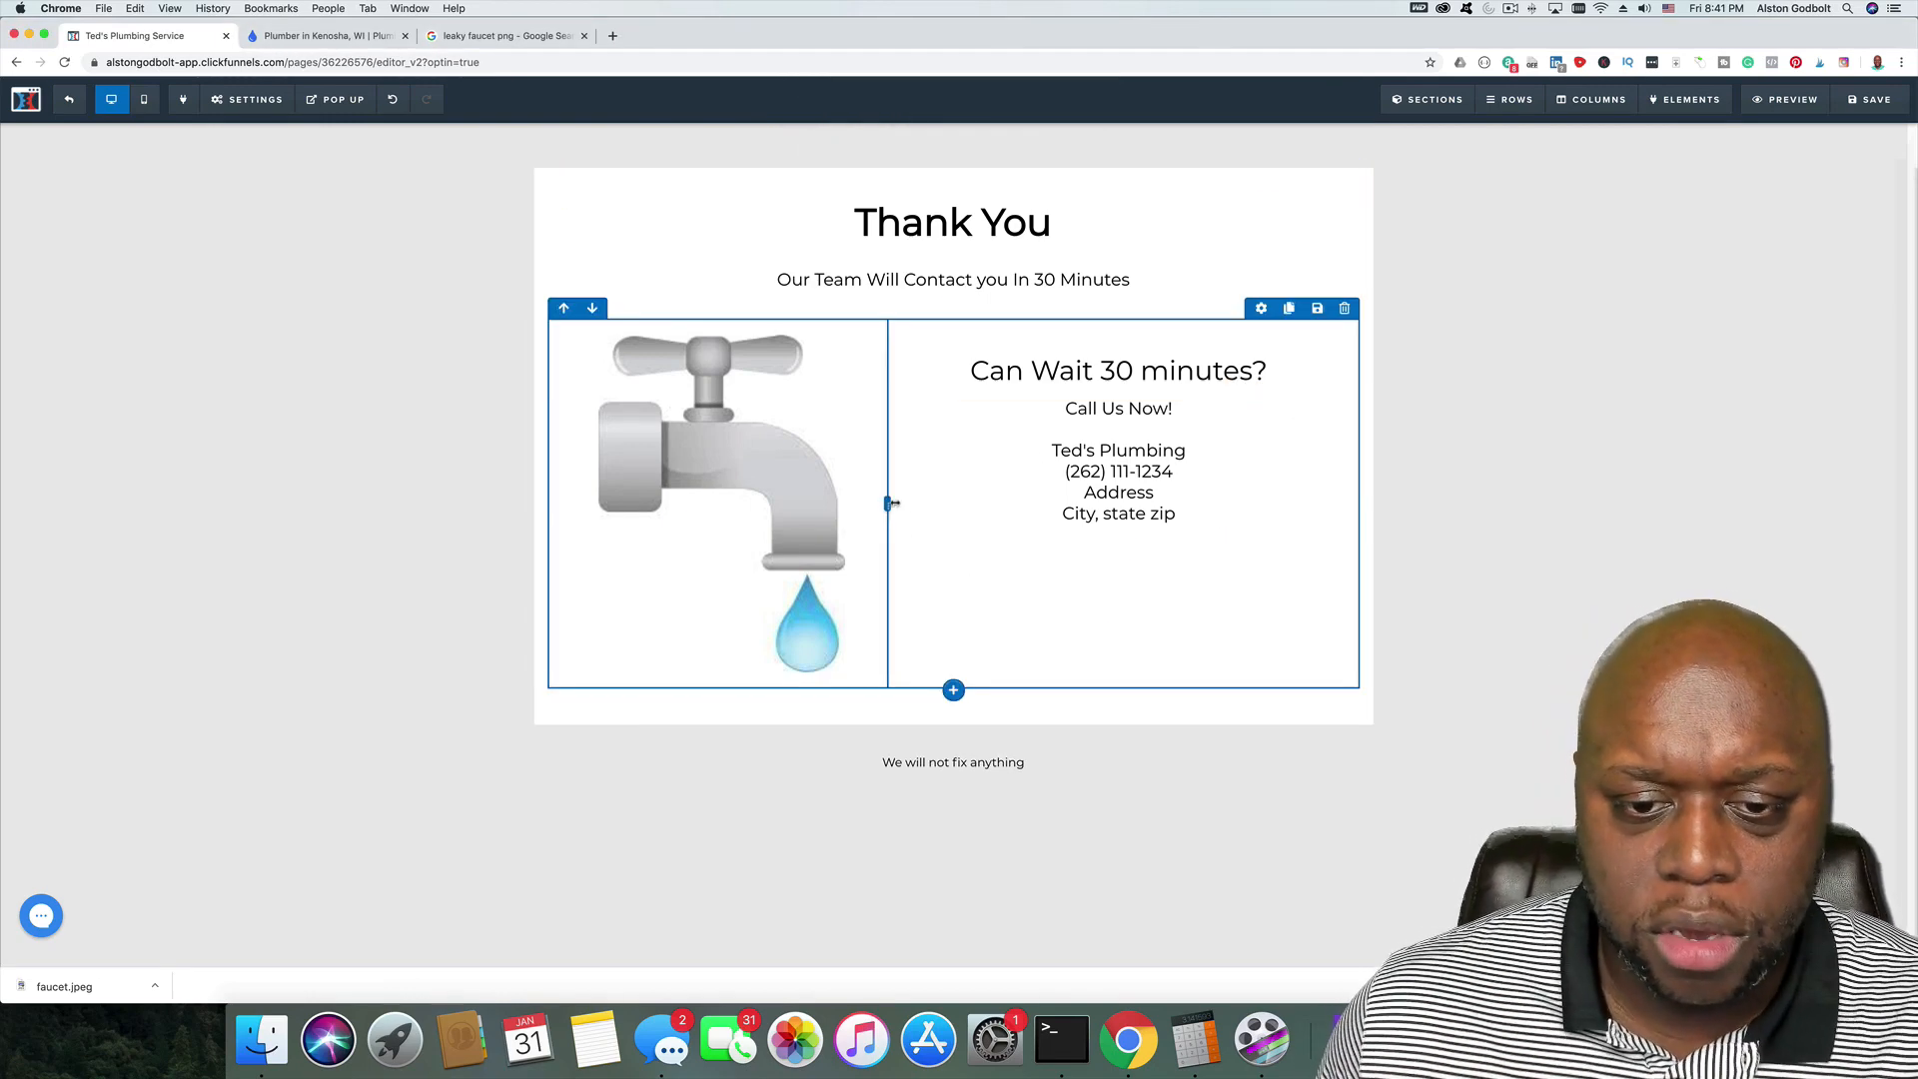
left_click_drag(888, 503, 956, 505)
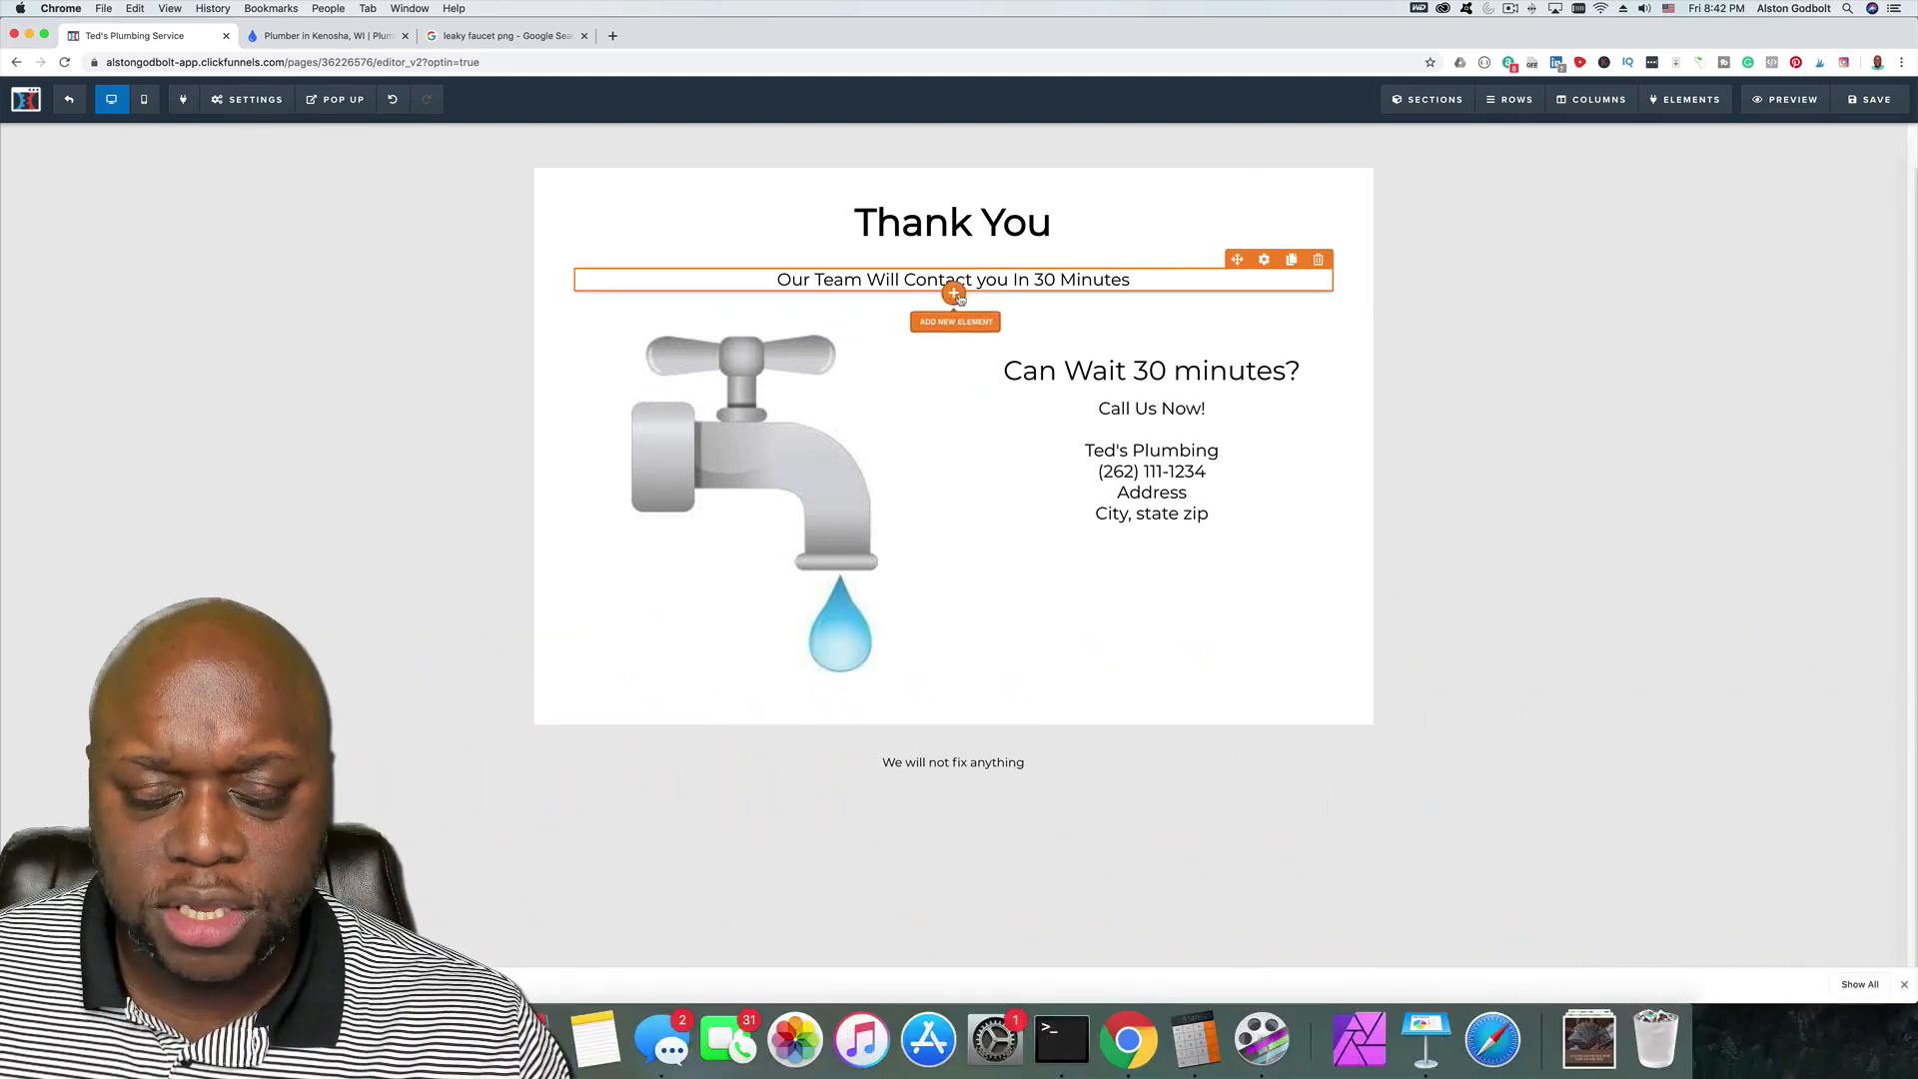
Step: Add a paragraph element below the sub-headline with the text "Click here to download your coupon"
left_click(954, 294)
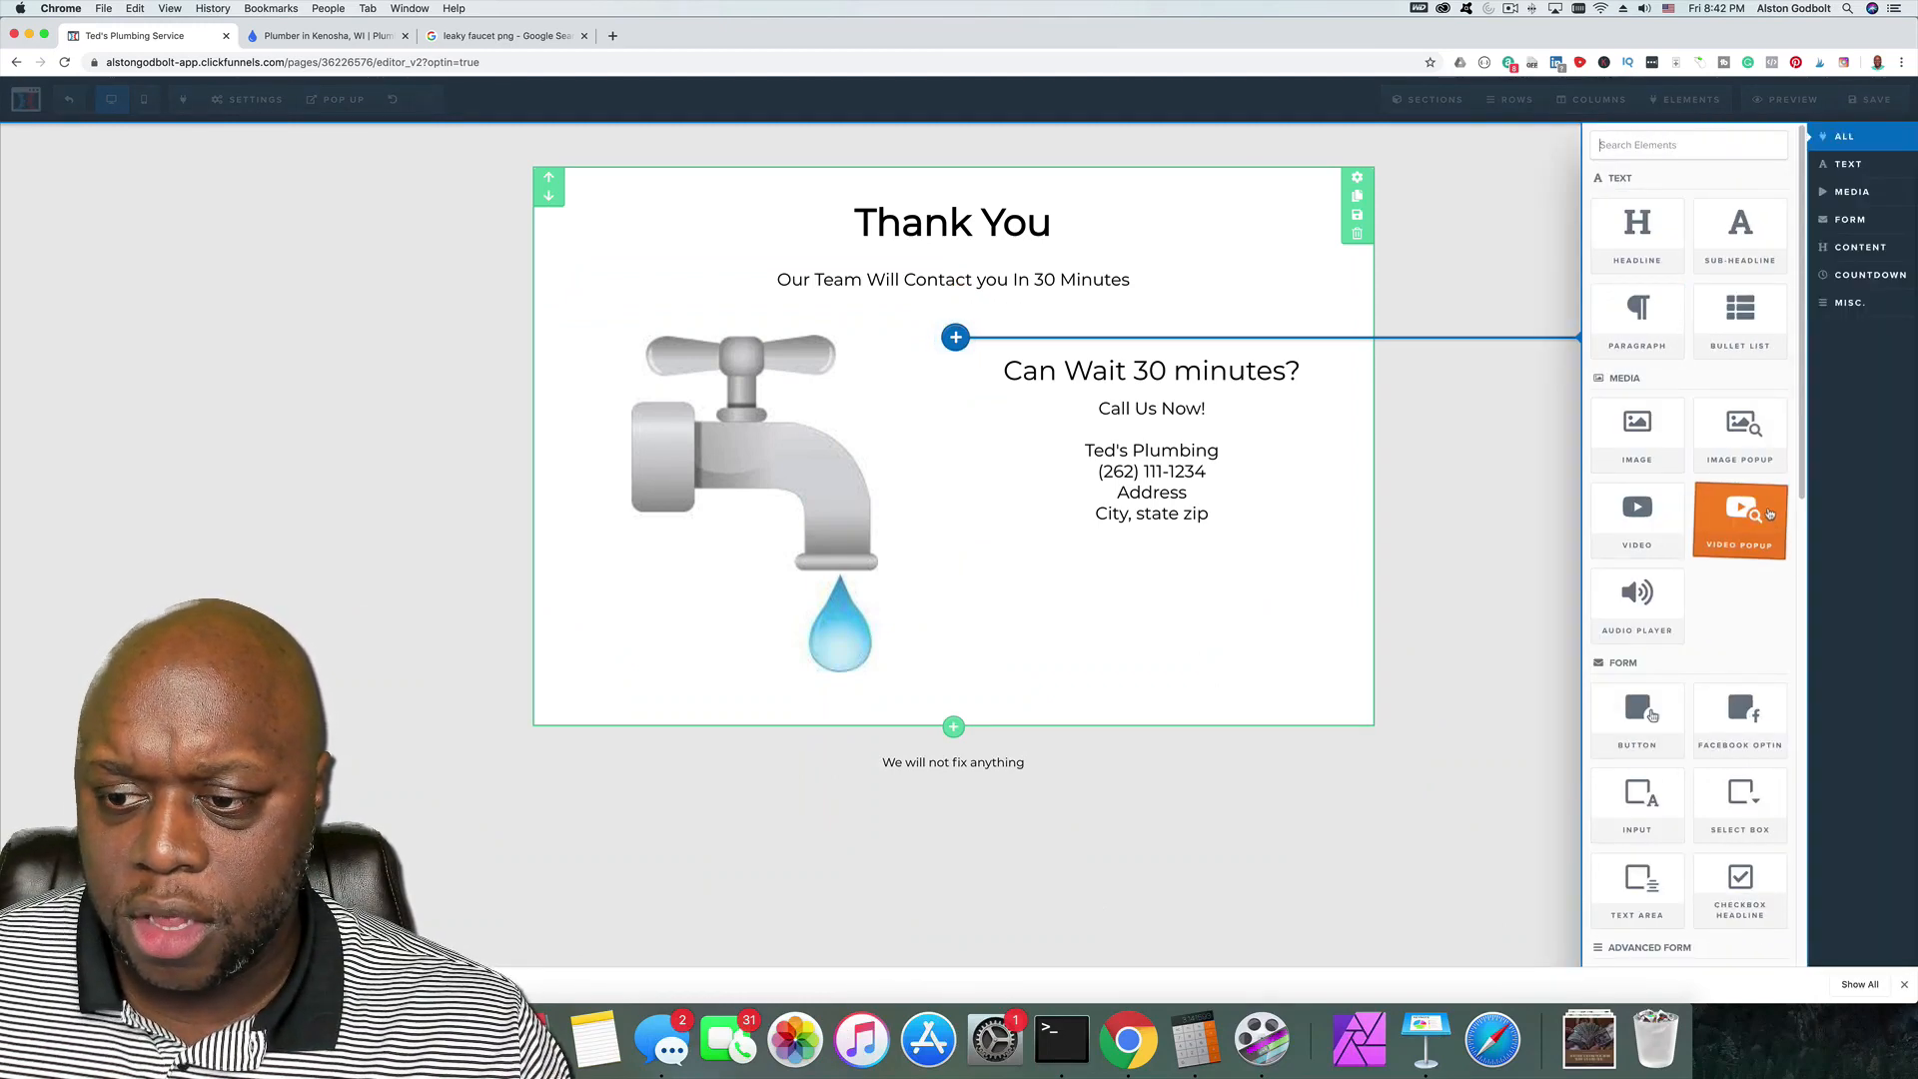
left_click(1646, 331)
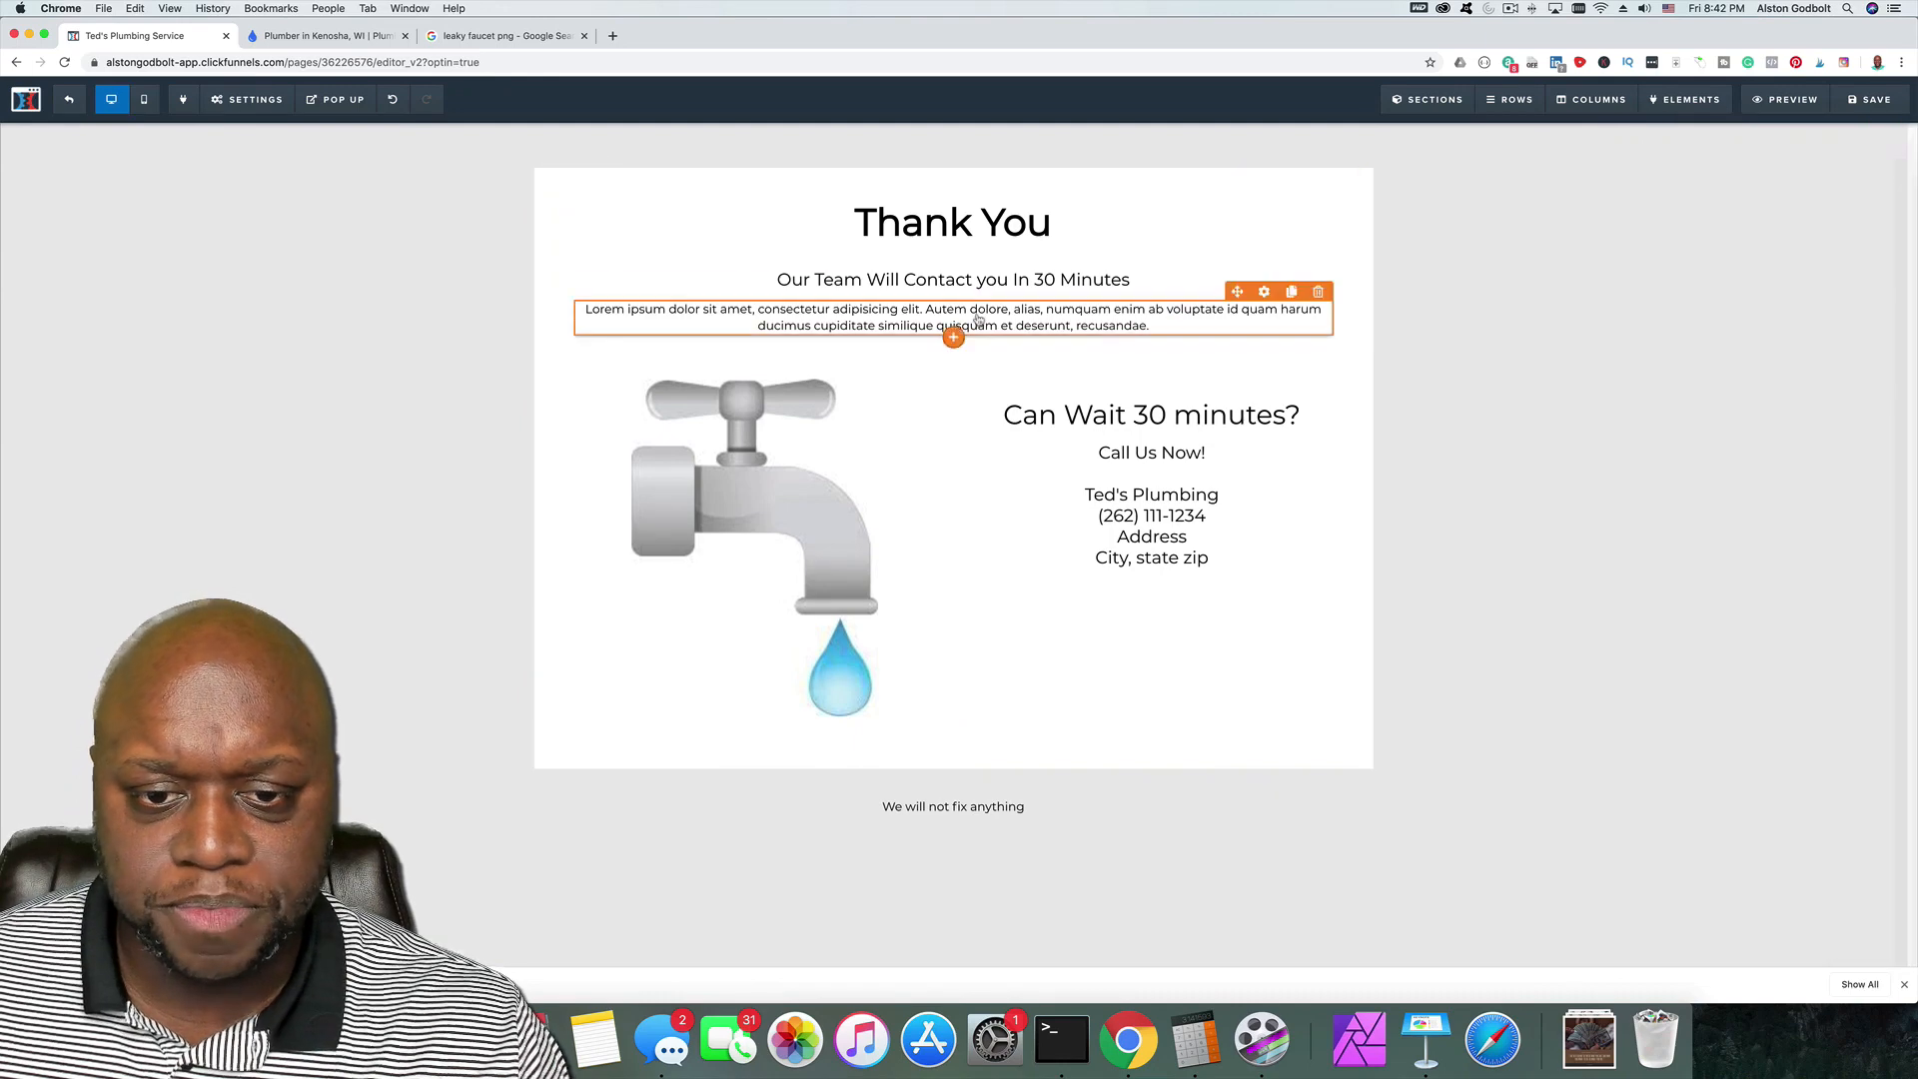
left_click(977, 314)
key("BackSpace")
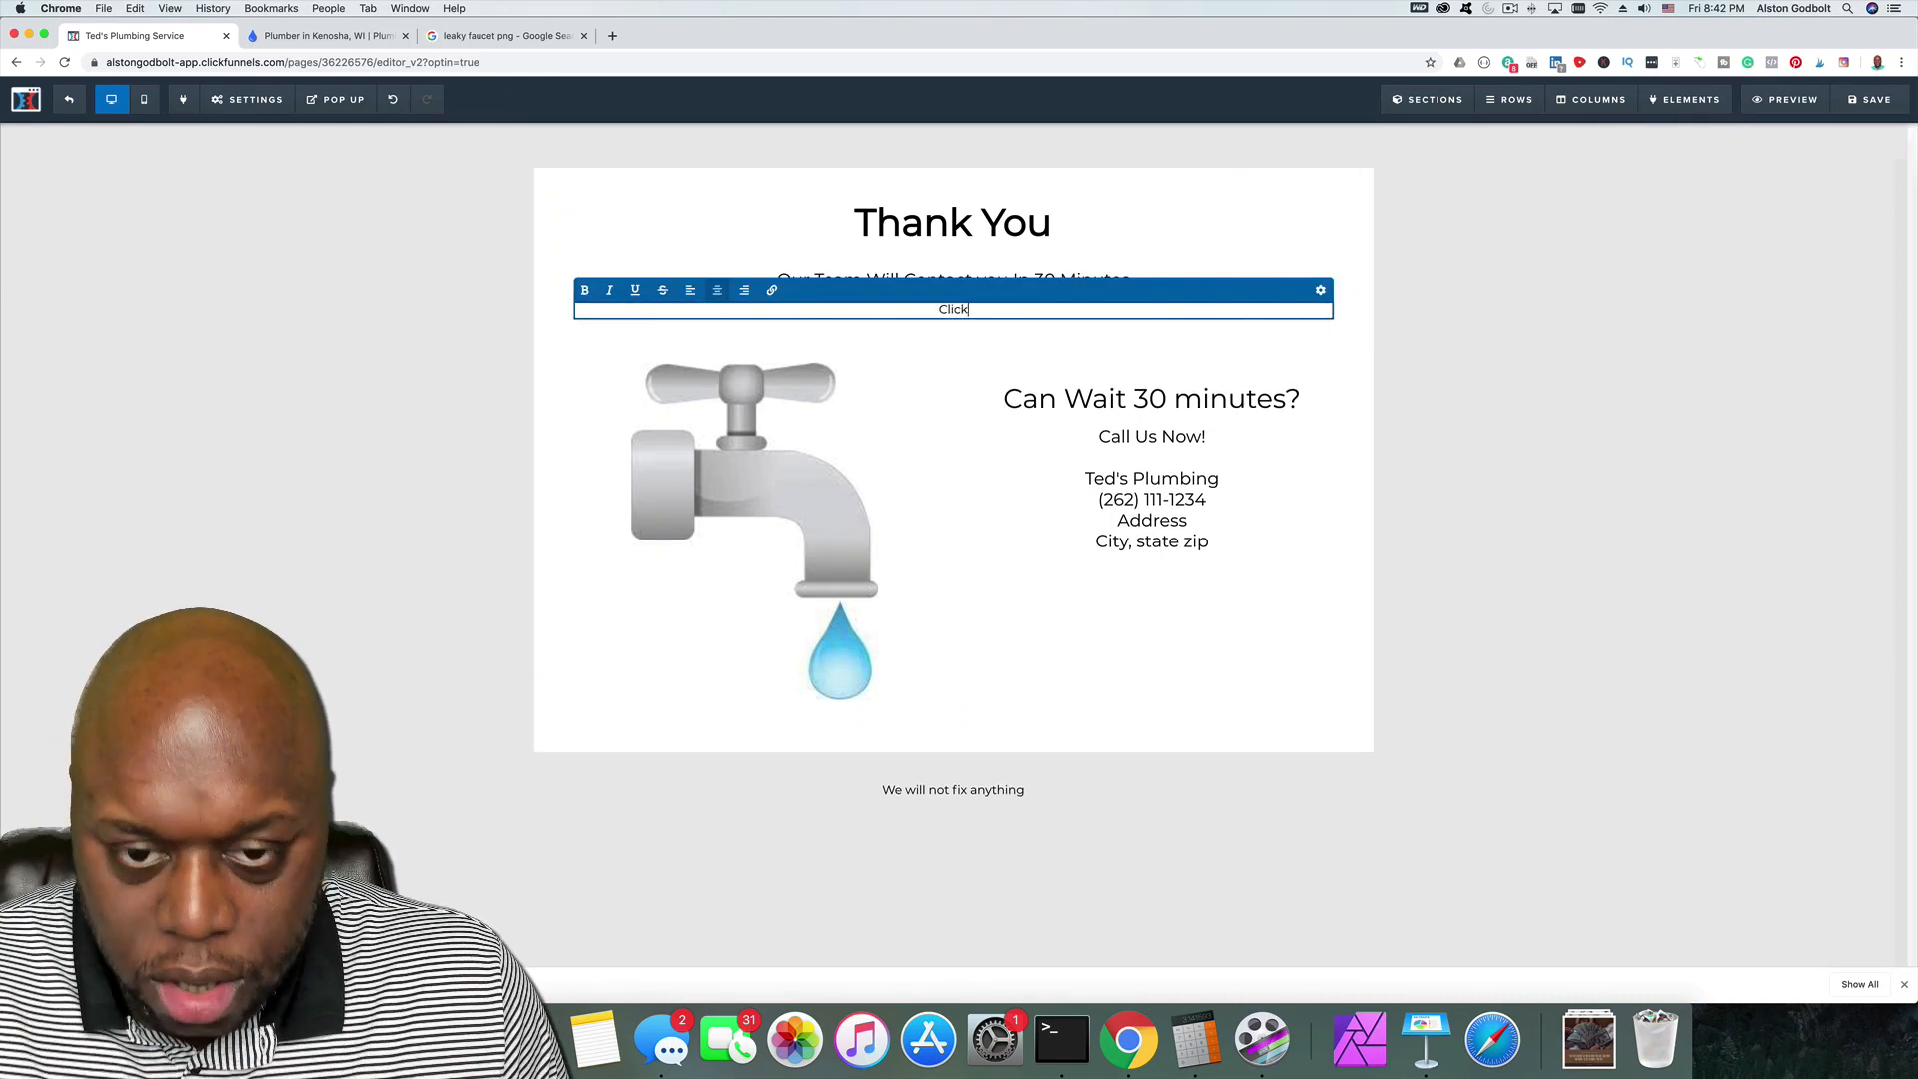
type("Click here to download")
type("your co")
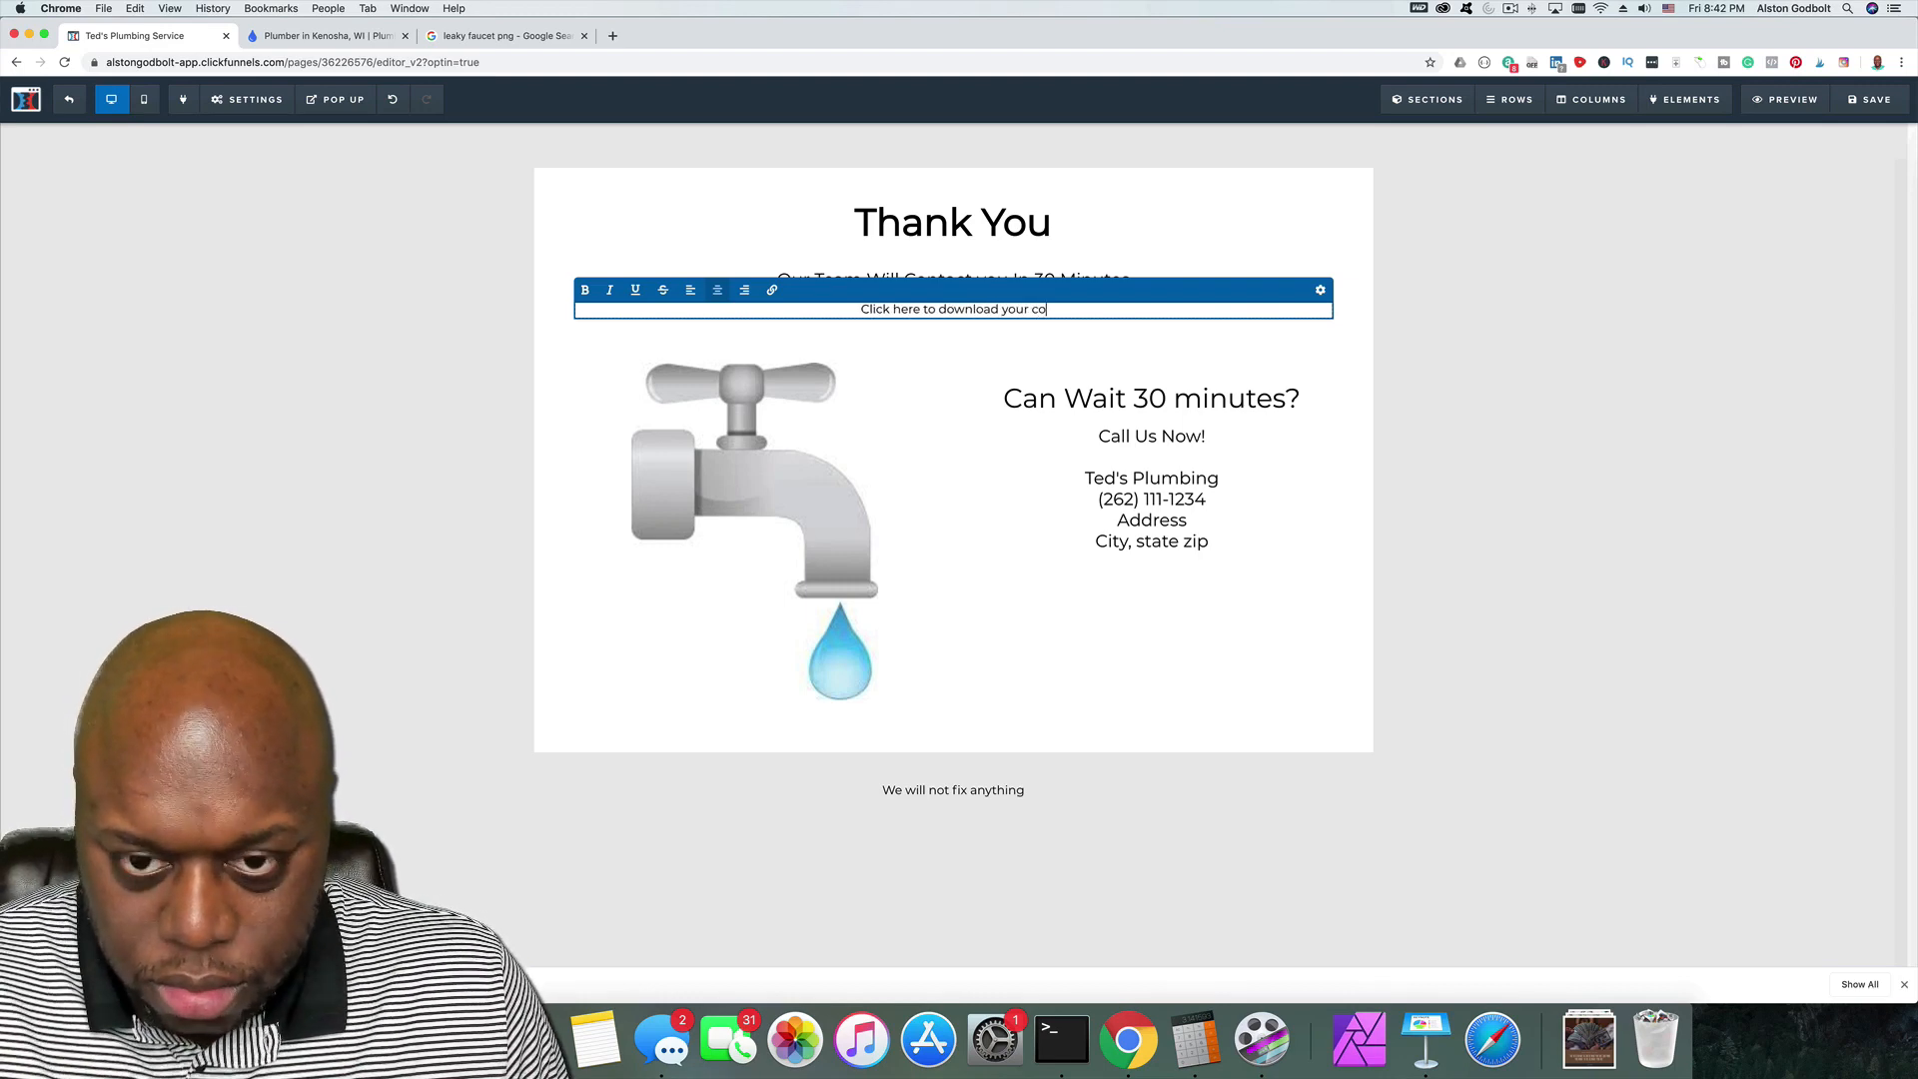
type("upon")
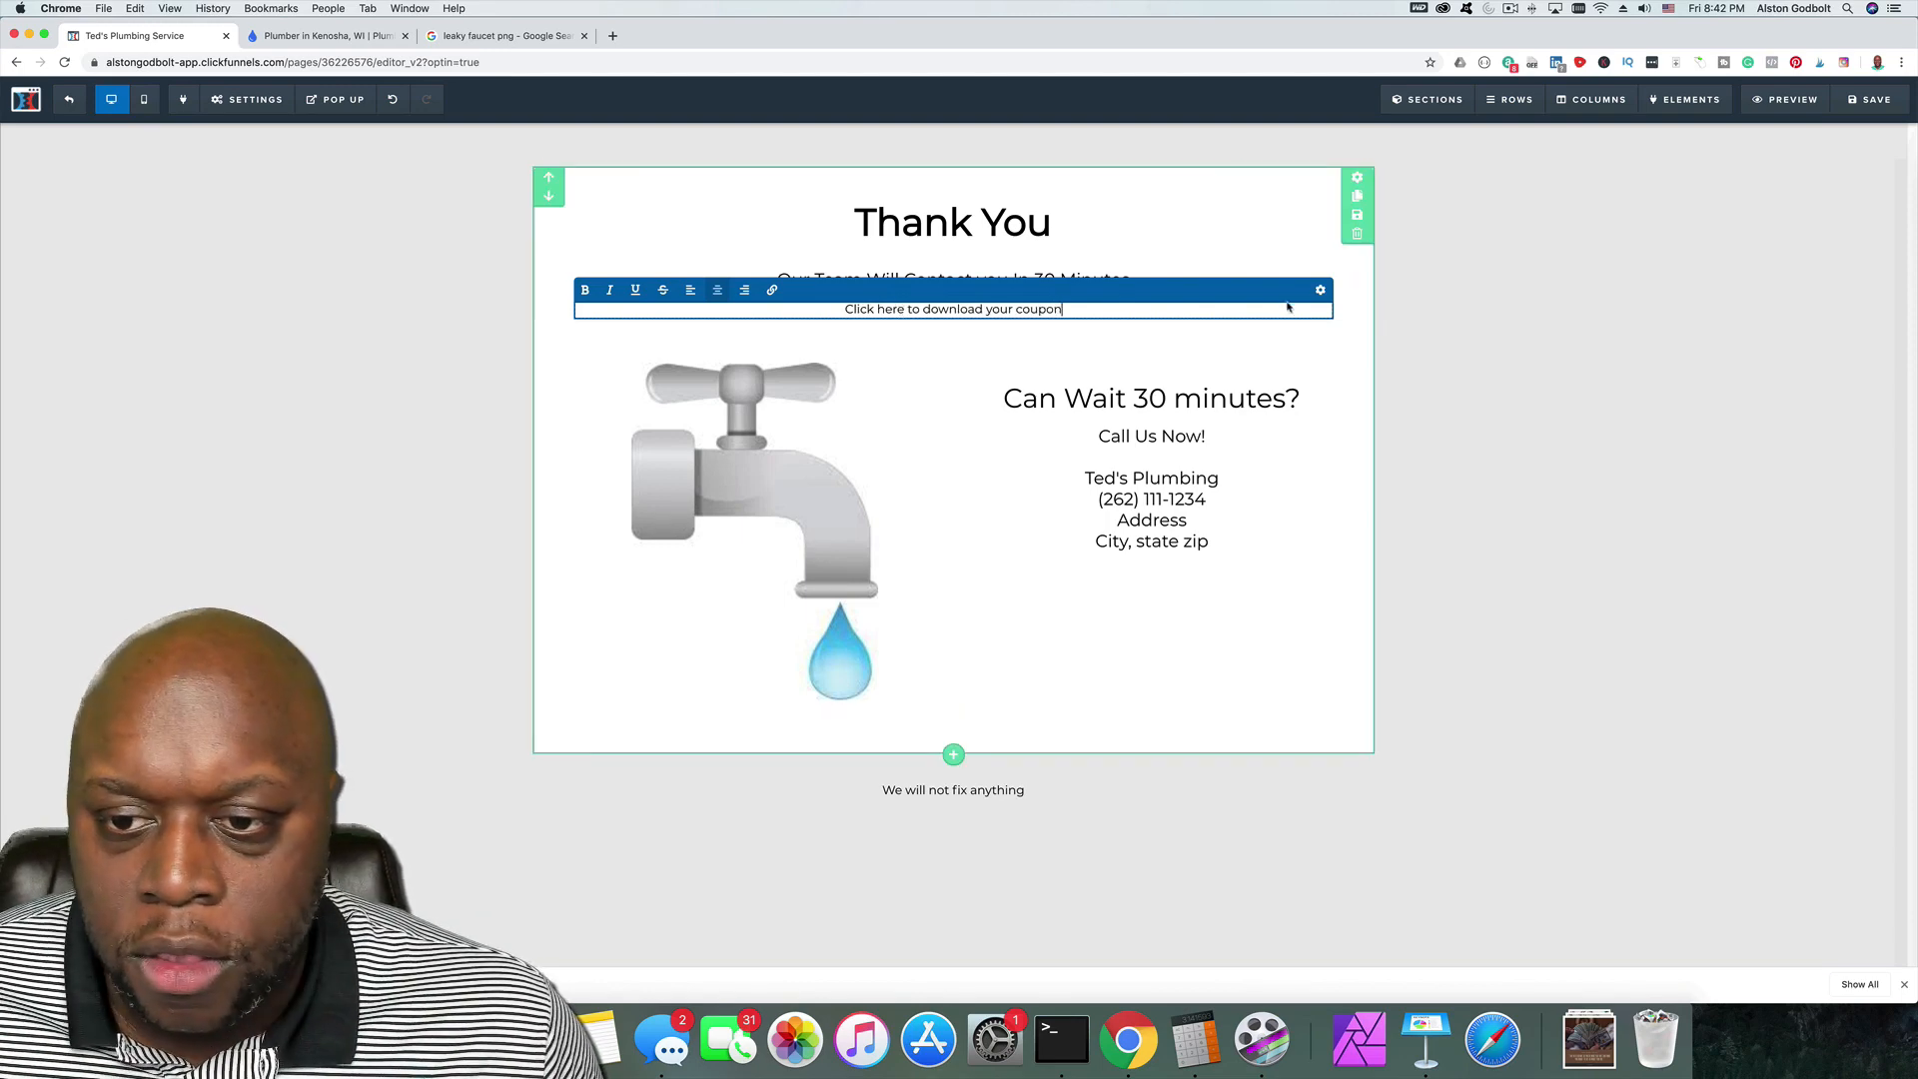
Step: Set the coupon paragraph's font size to 30 and save the page
left_click(1321, 292)
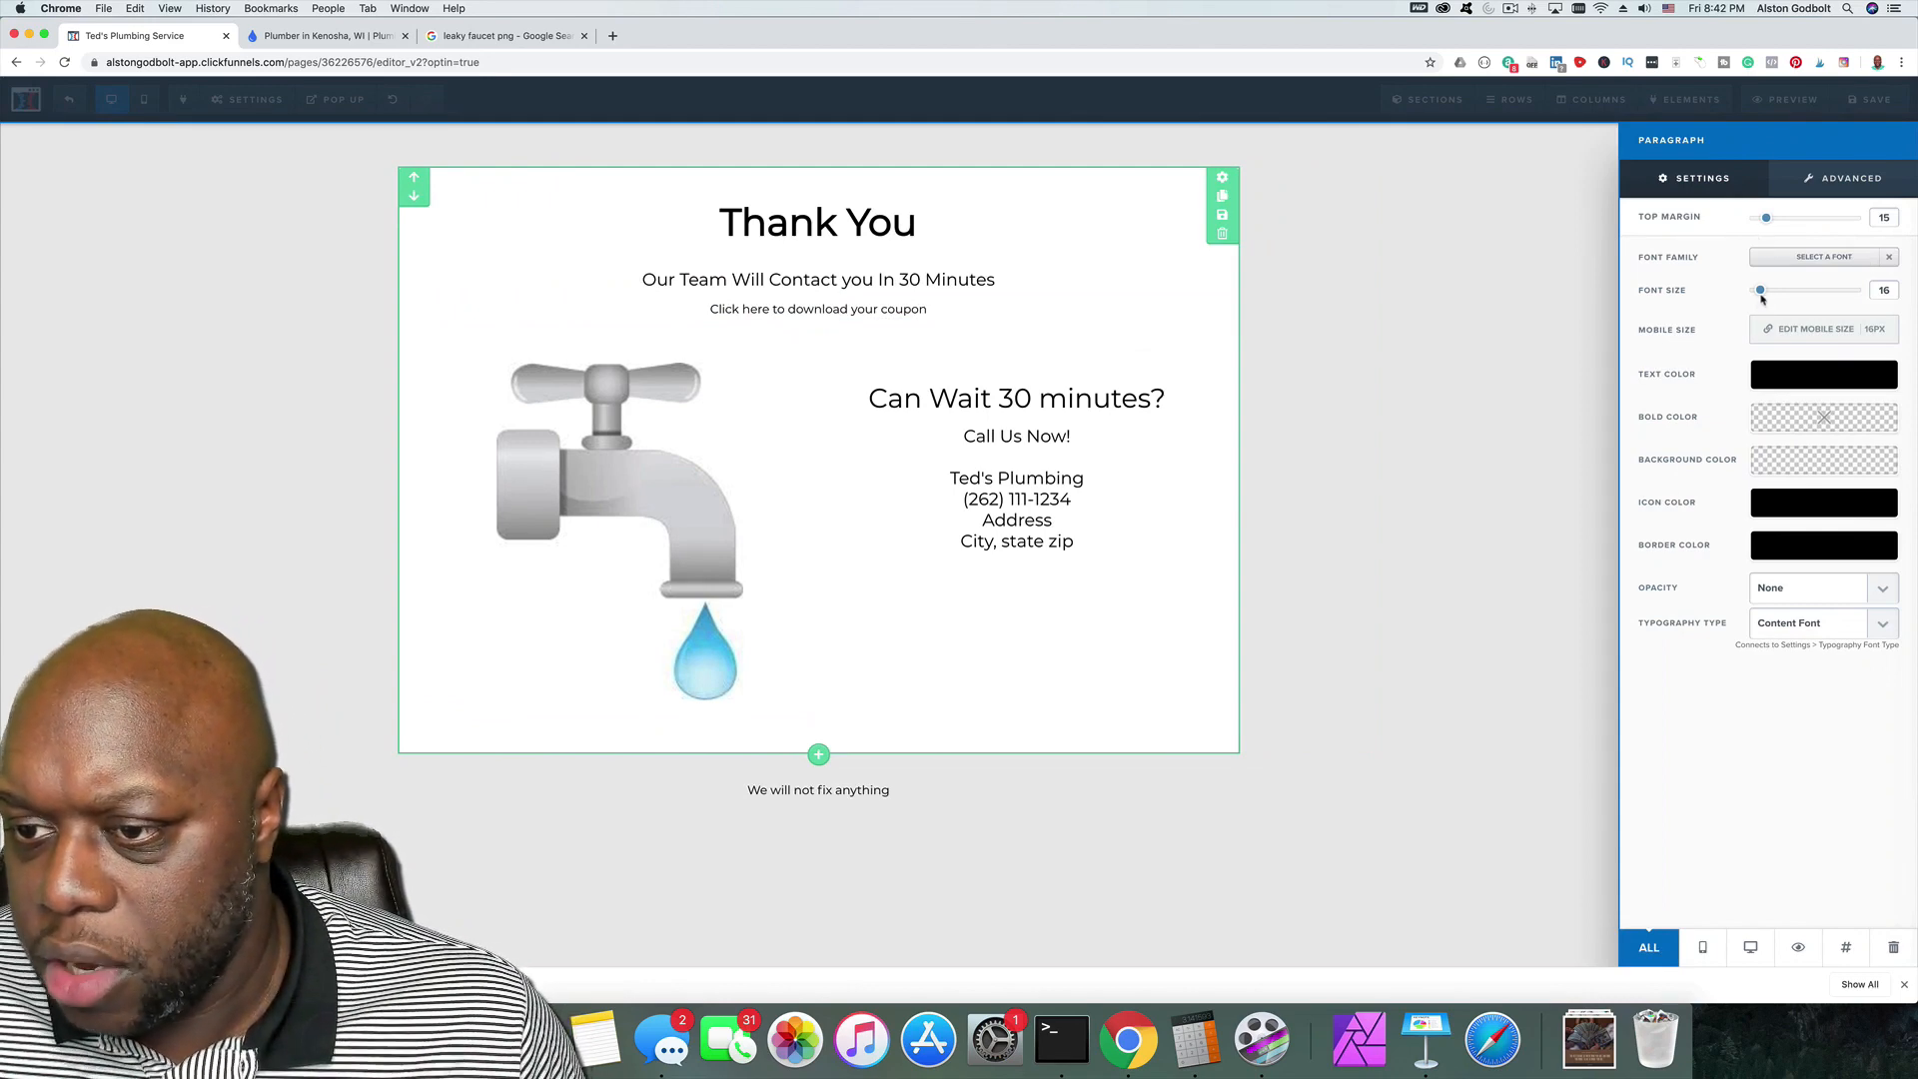
left_click_drag(1761, 293, 1785, 290)
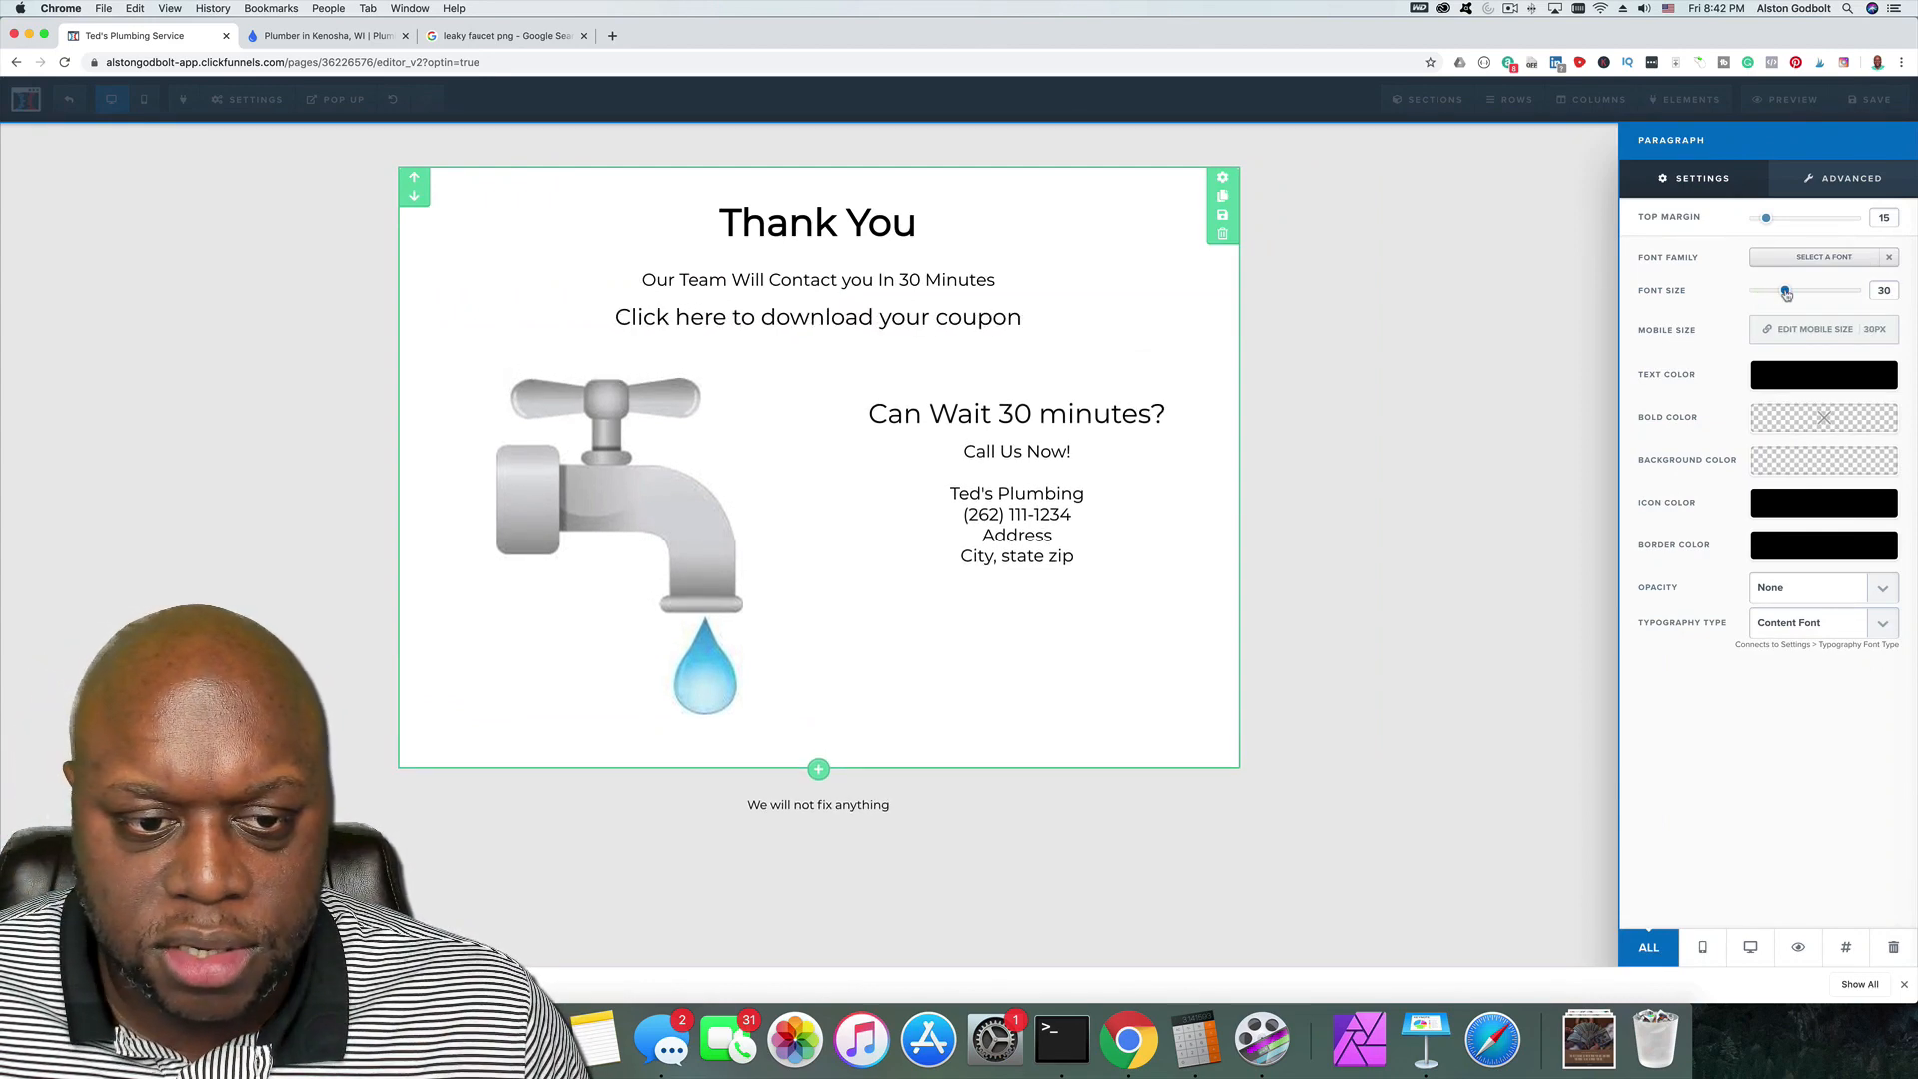
left_click(990, 332)
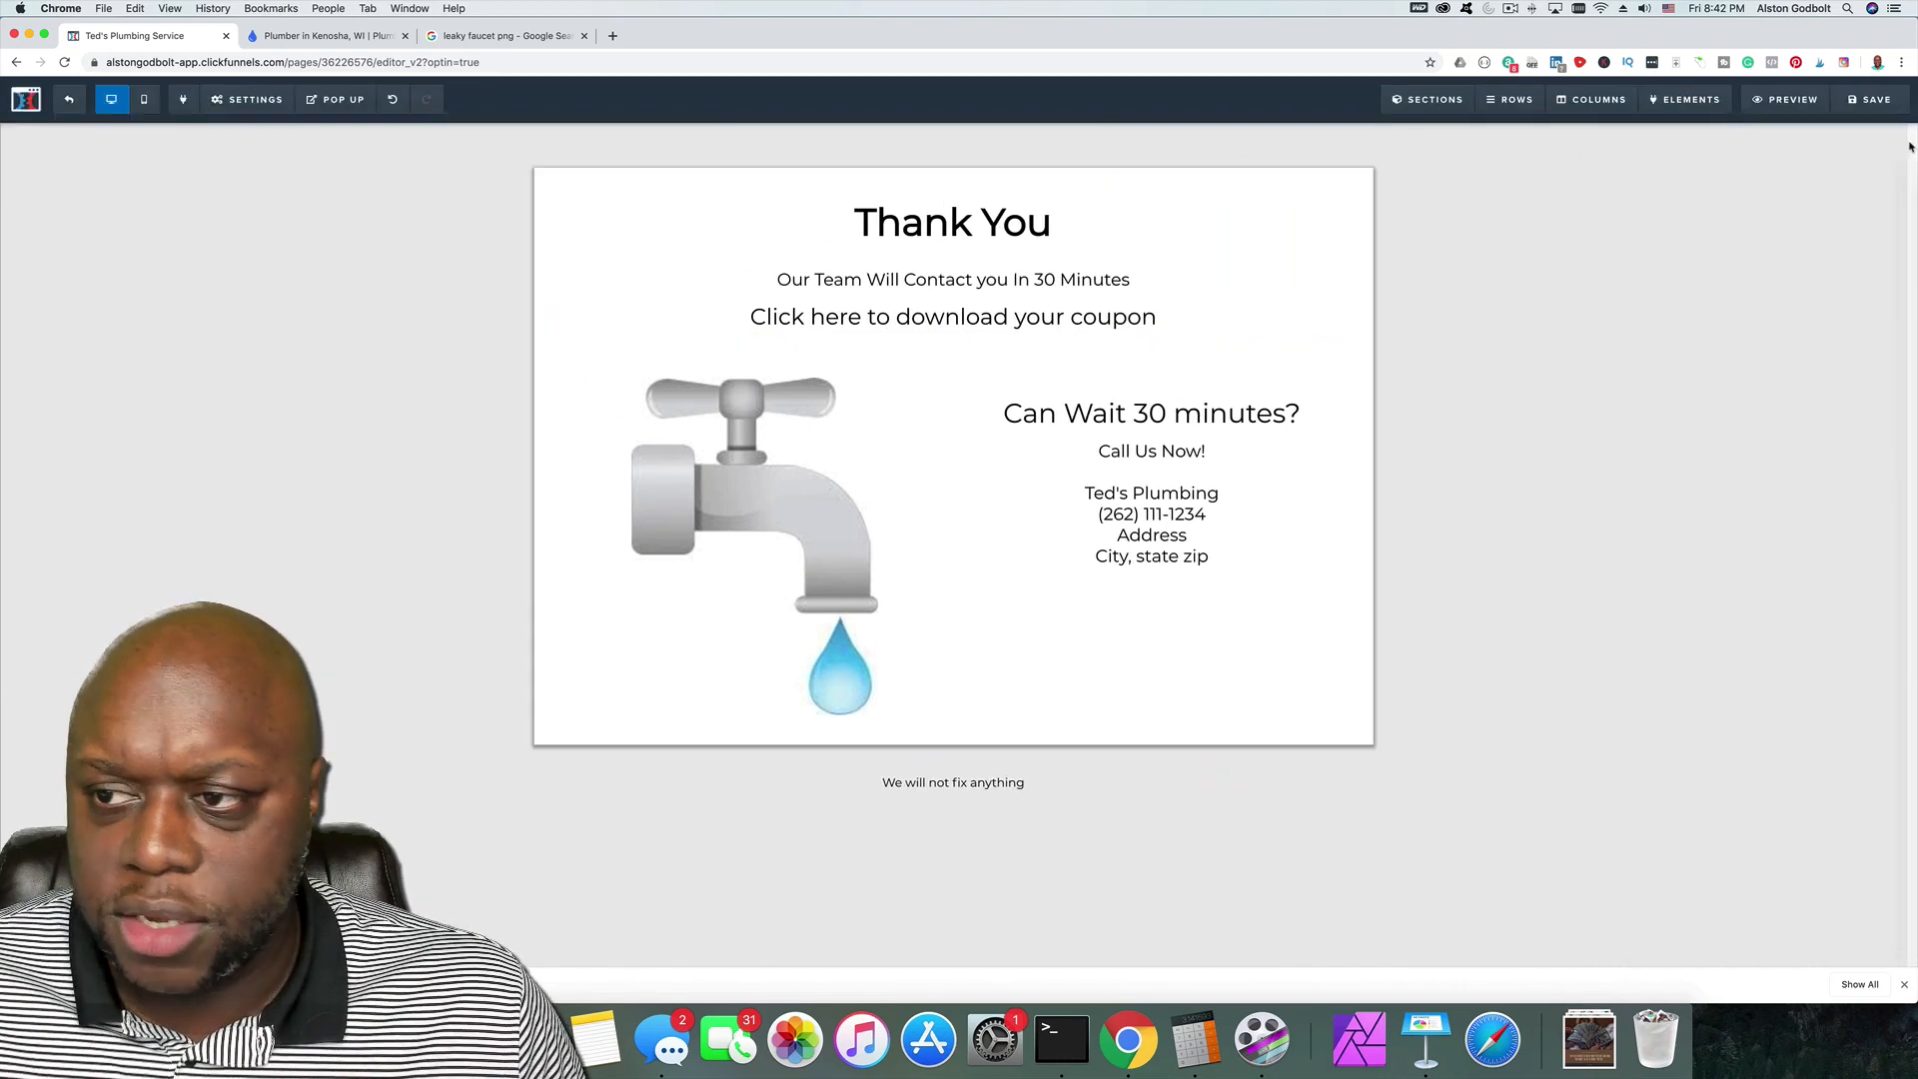
left_click(1879, 101)
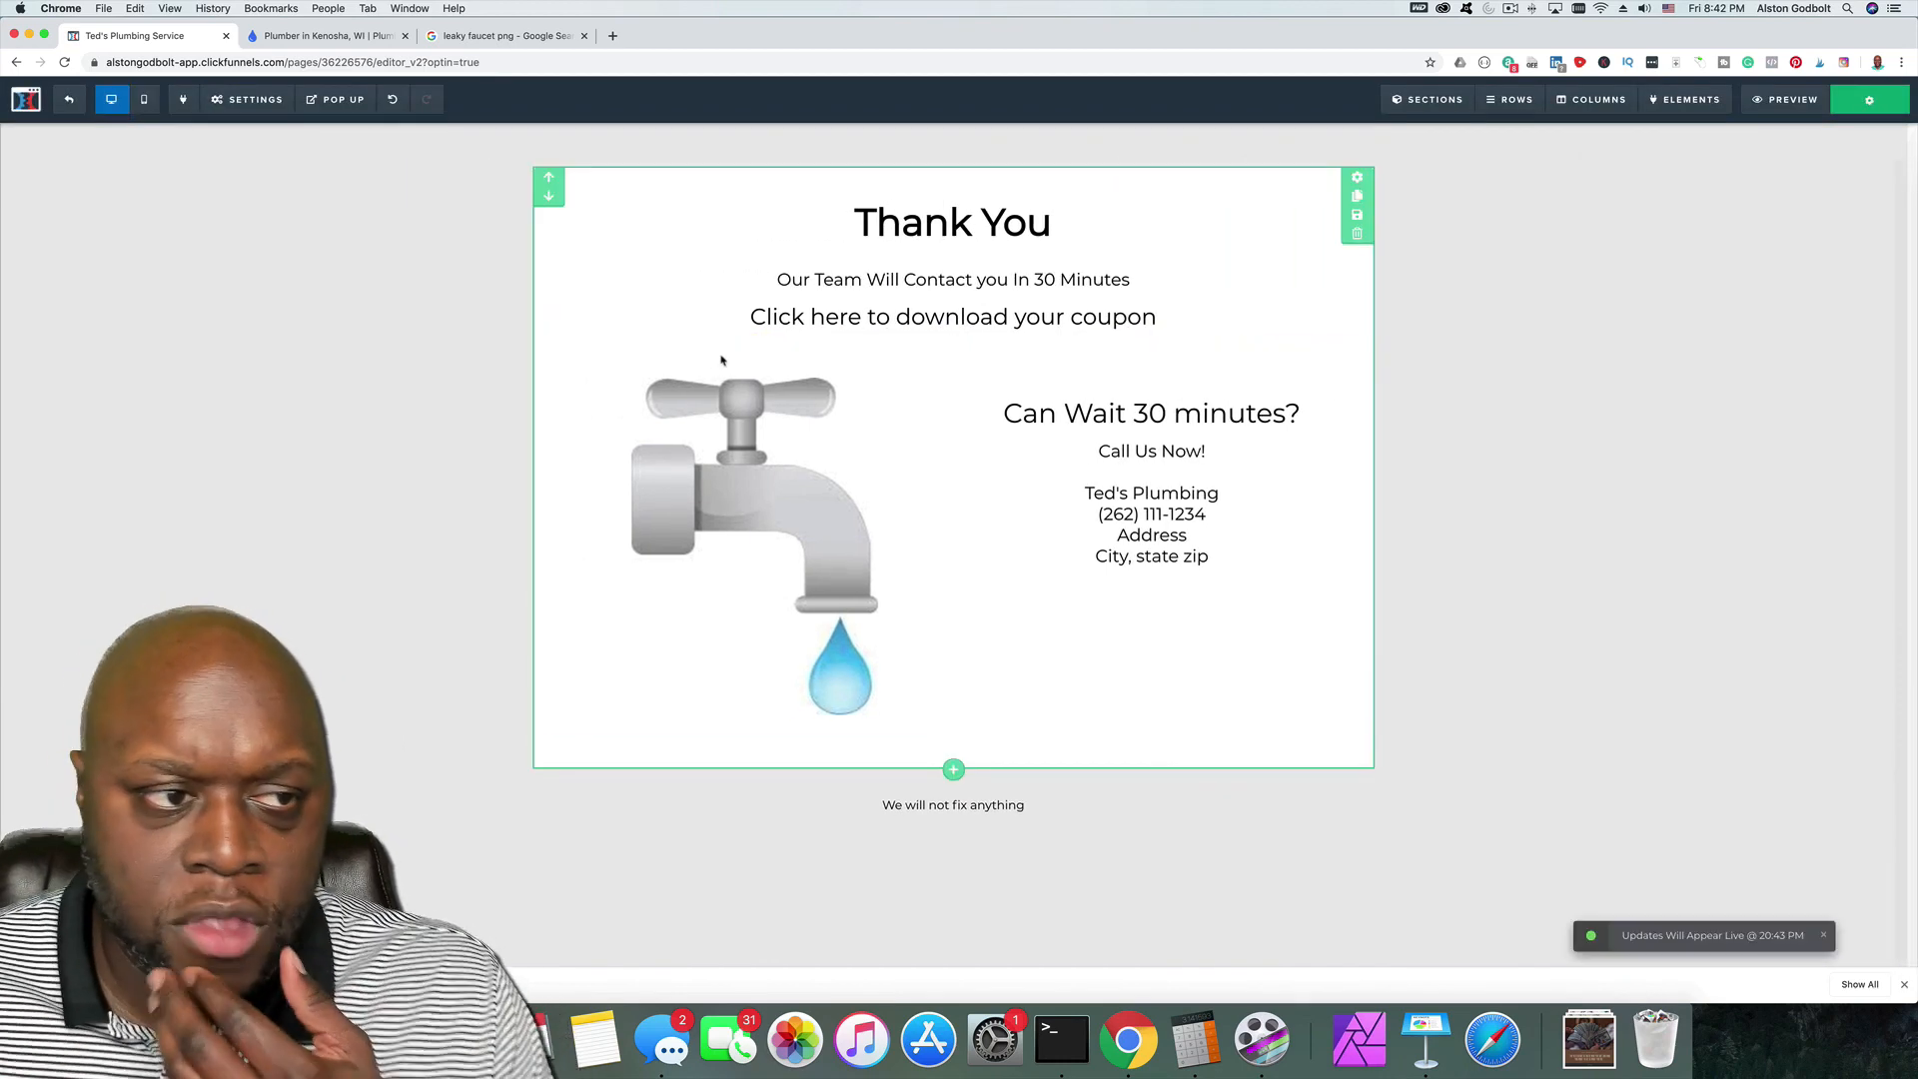
Step: Leave the page editor, go to Digital Assets in the account settings and copy the coupon asset's link
left_click(68, 104)
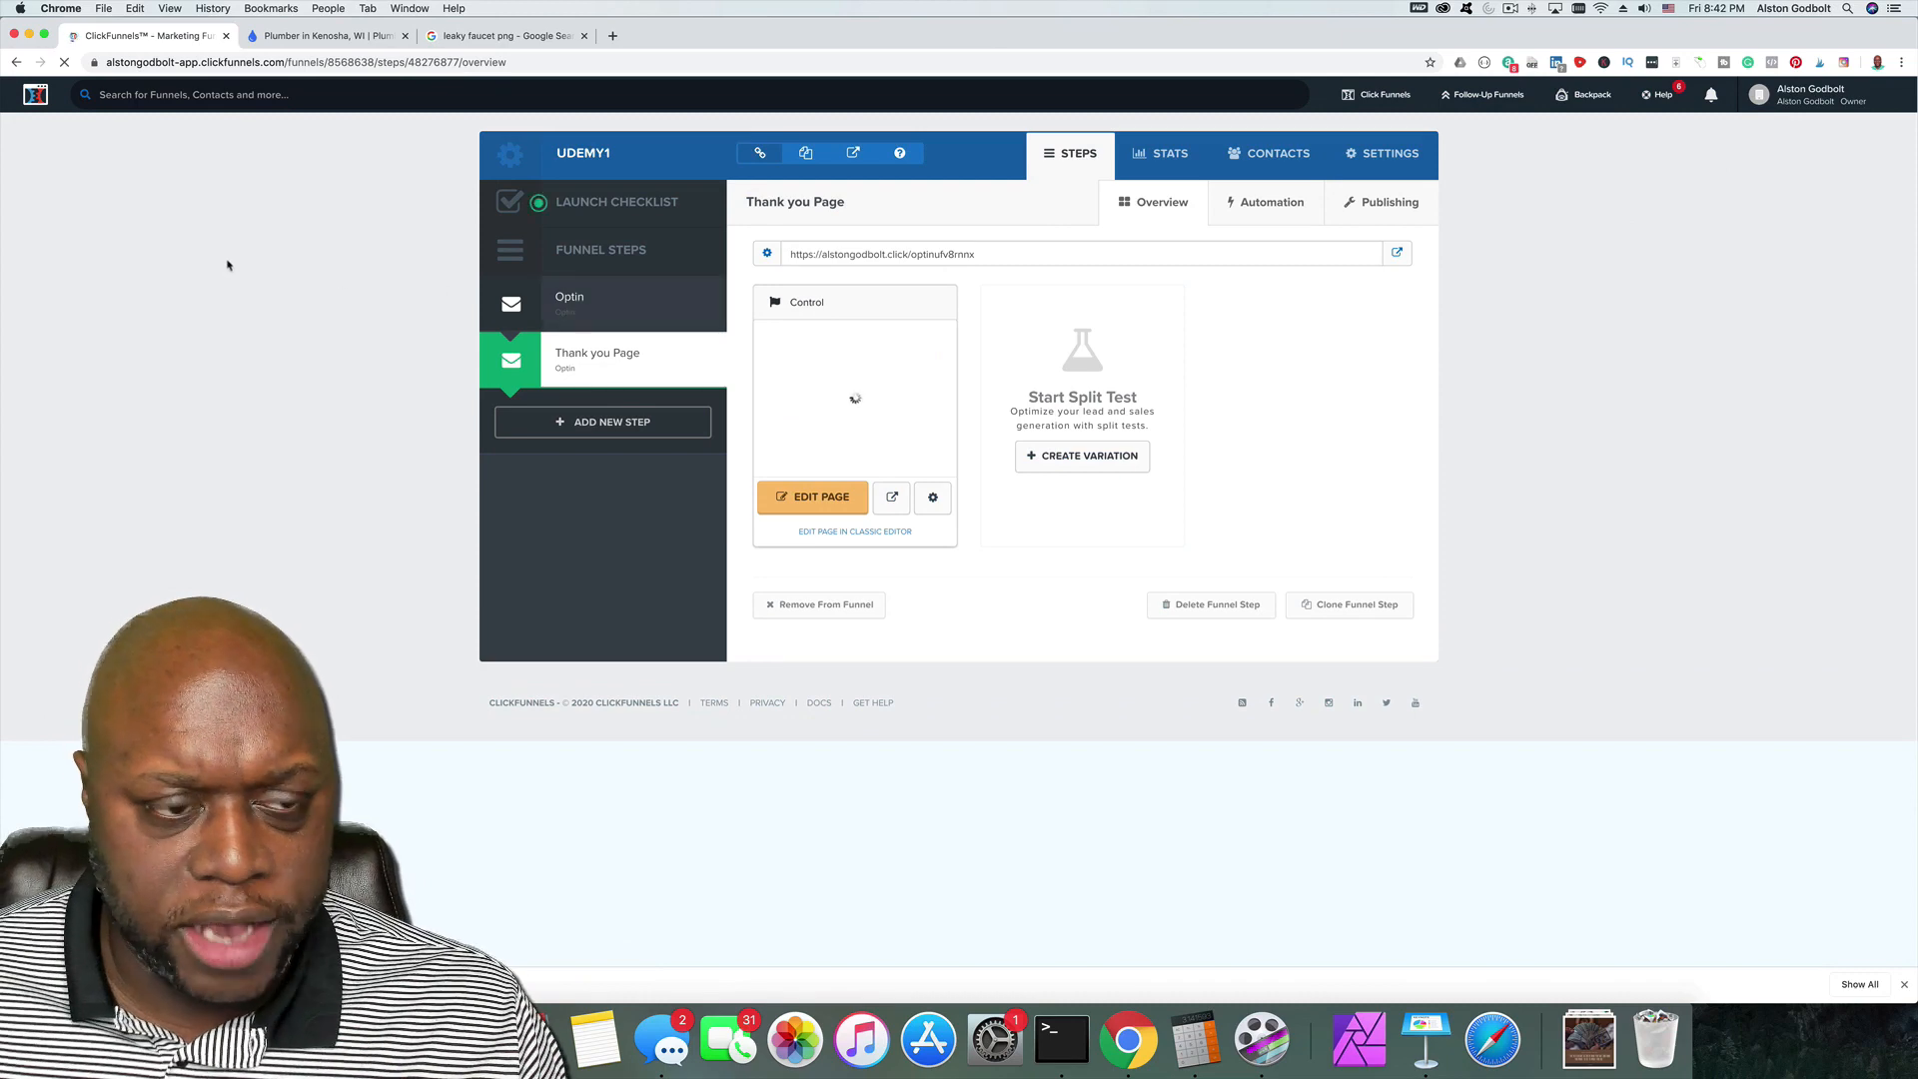
left_click(1839, 97)
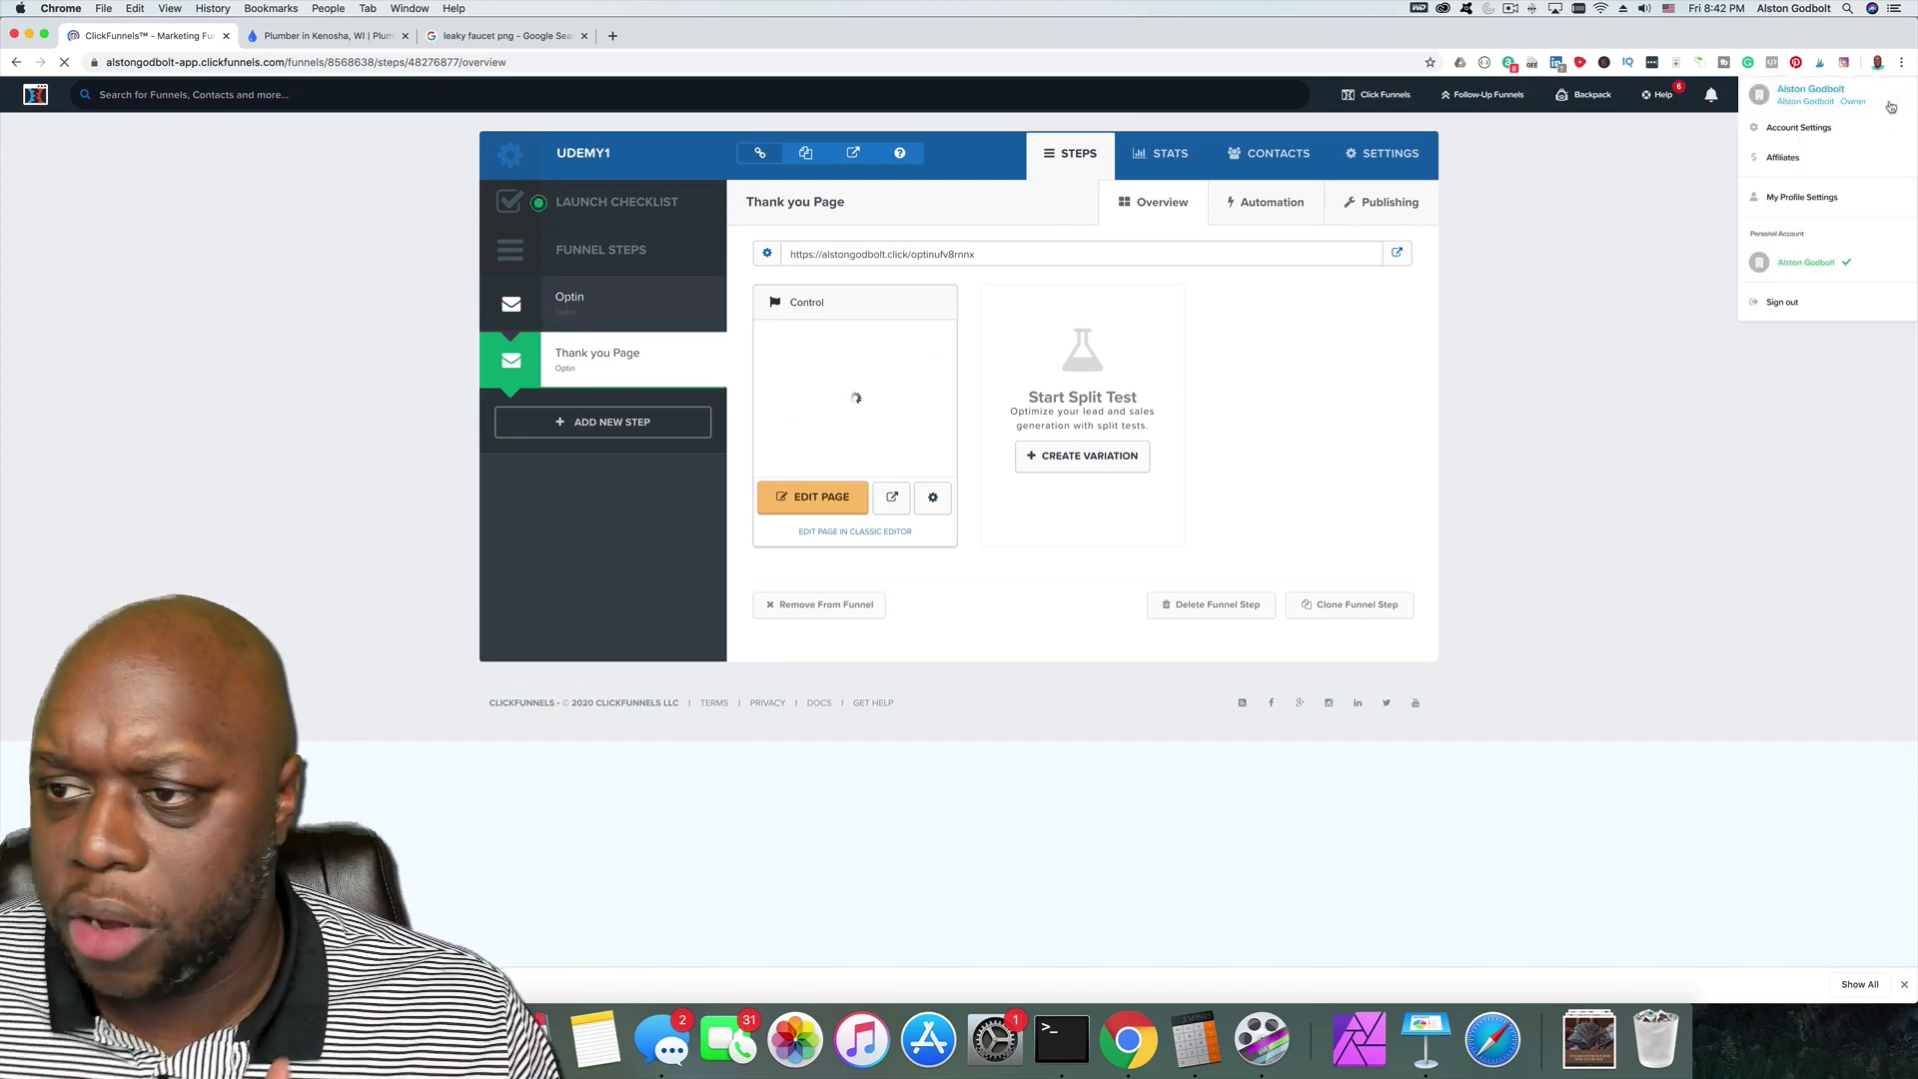
left_click(1835, 133)
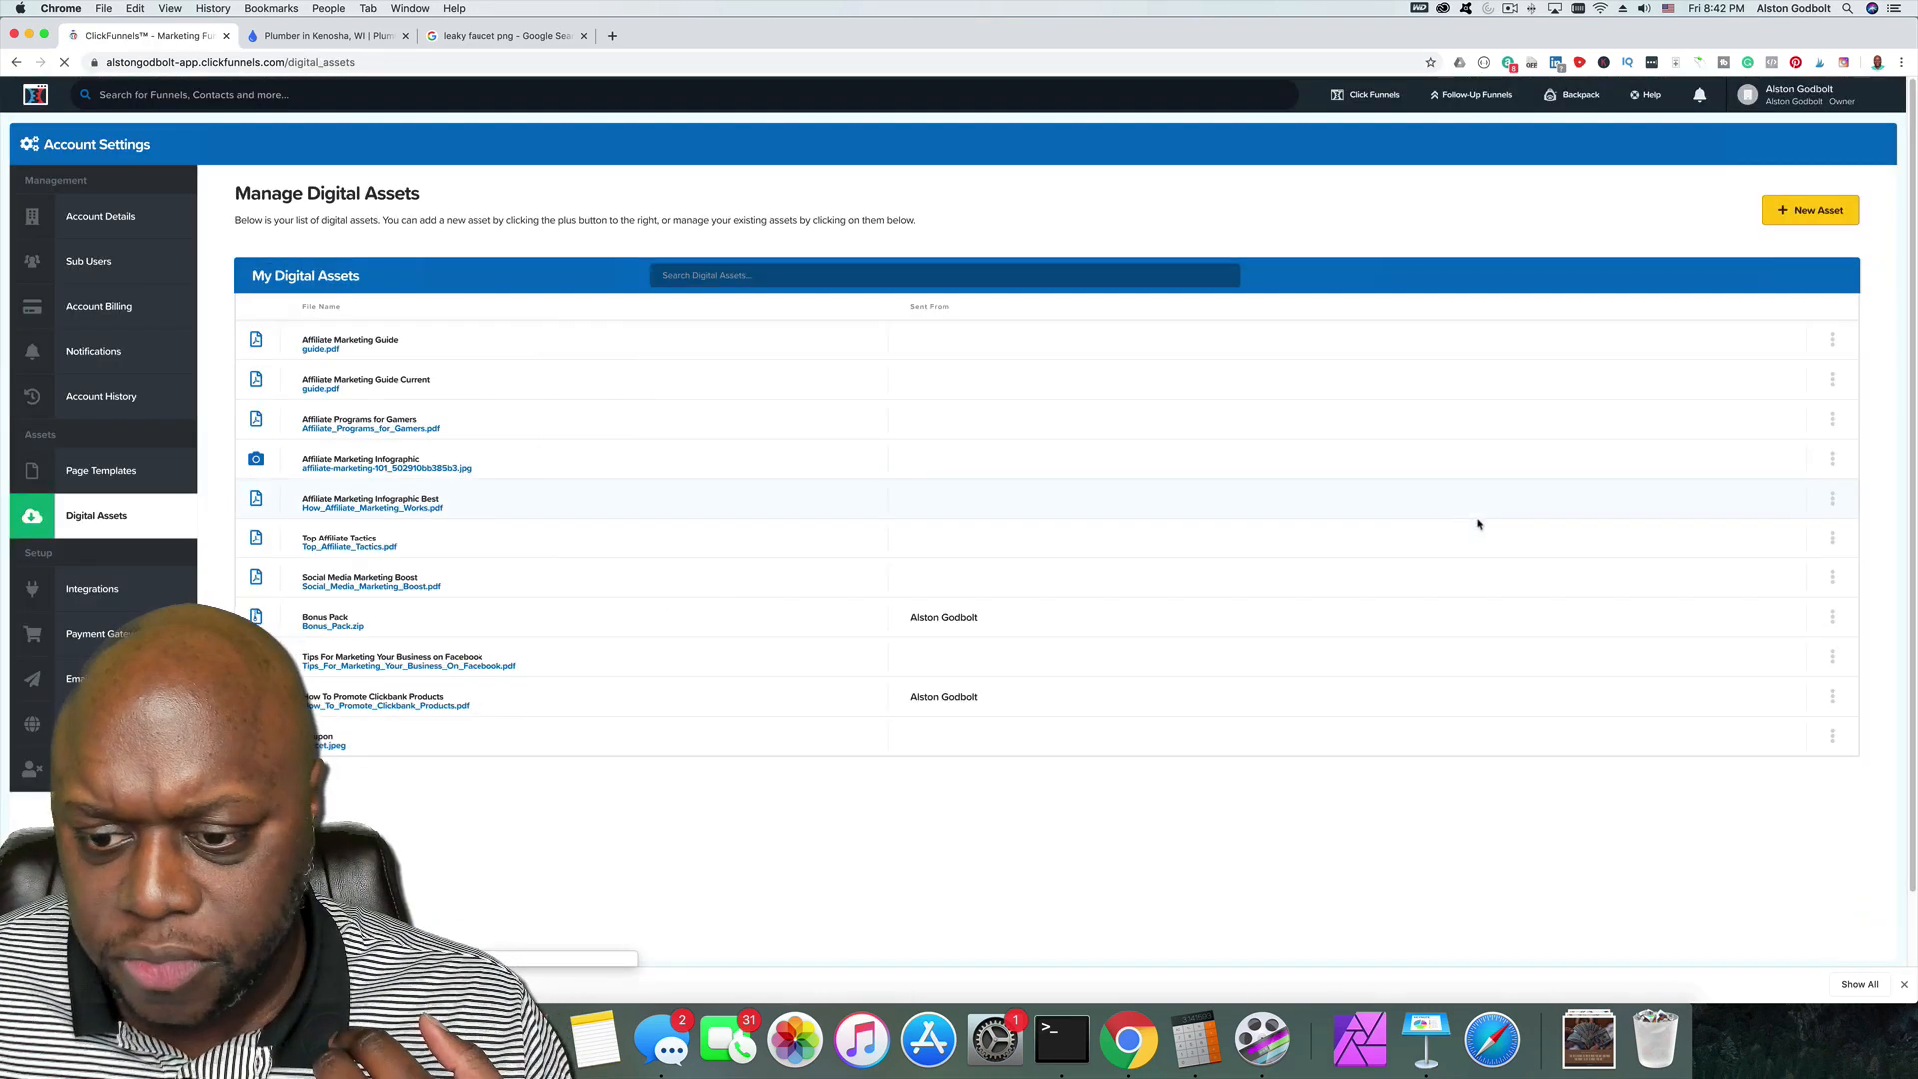
left_click(1832, 736)
left_click(1789, 764)
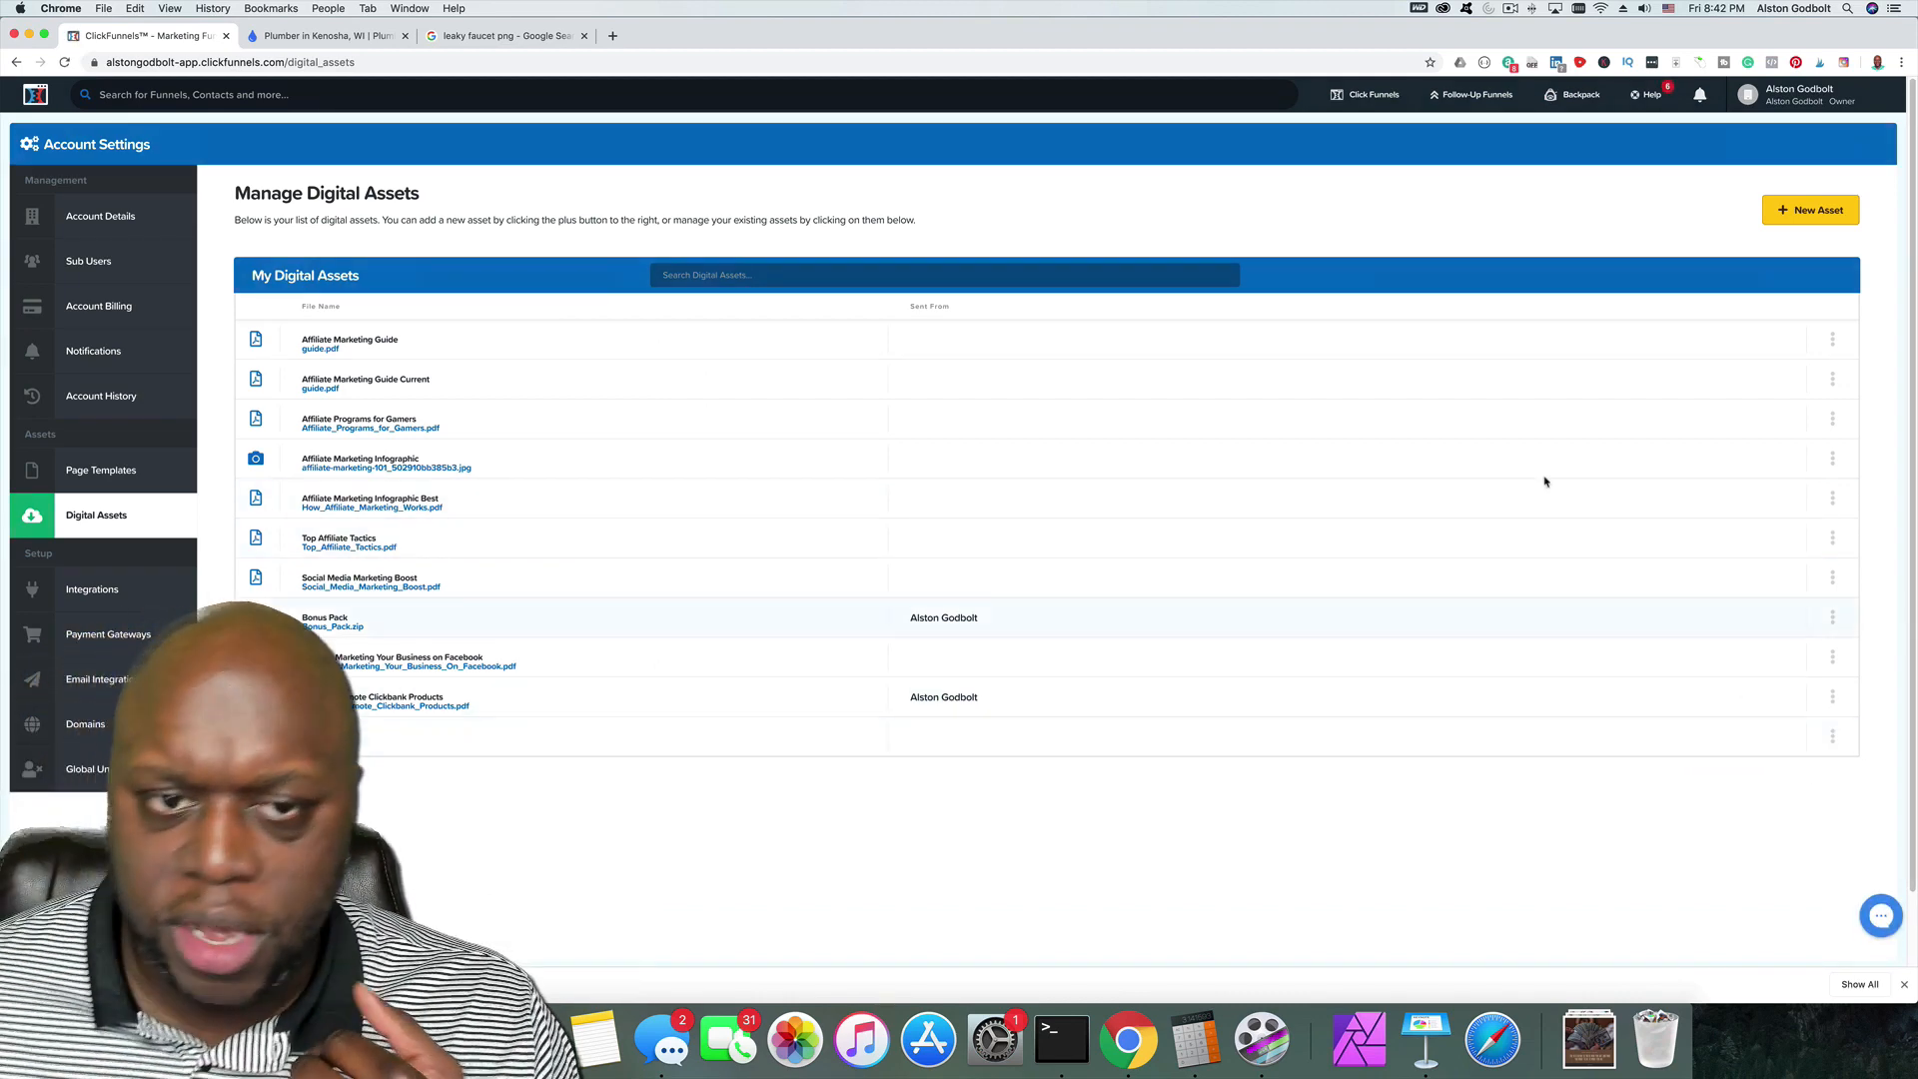
Step: Return to the Udemy1 funnel and open its Thank you Page step in the page editor
mouse_move(1375, 96)
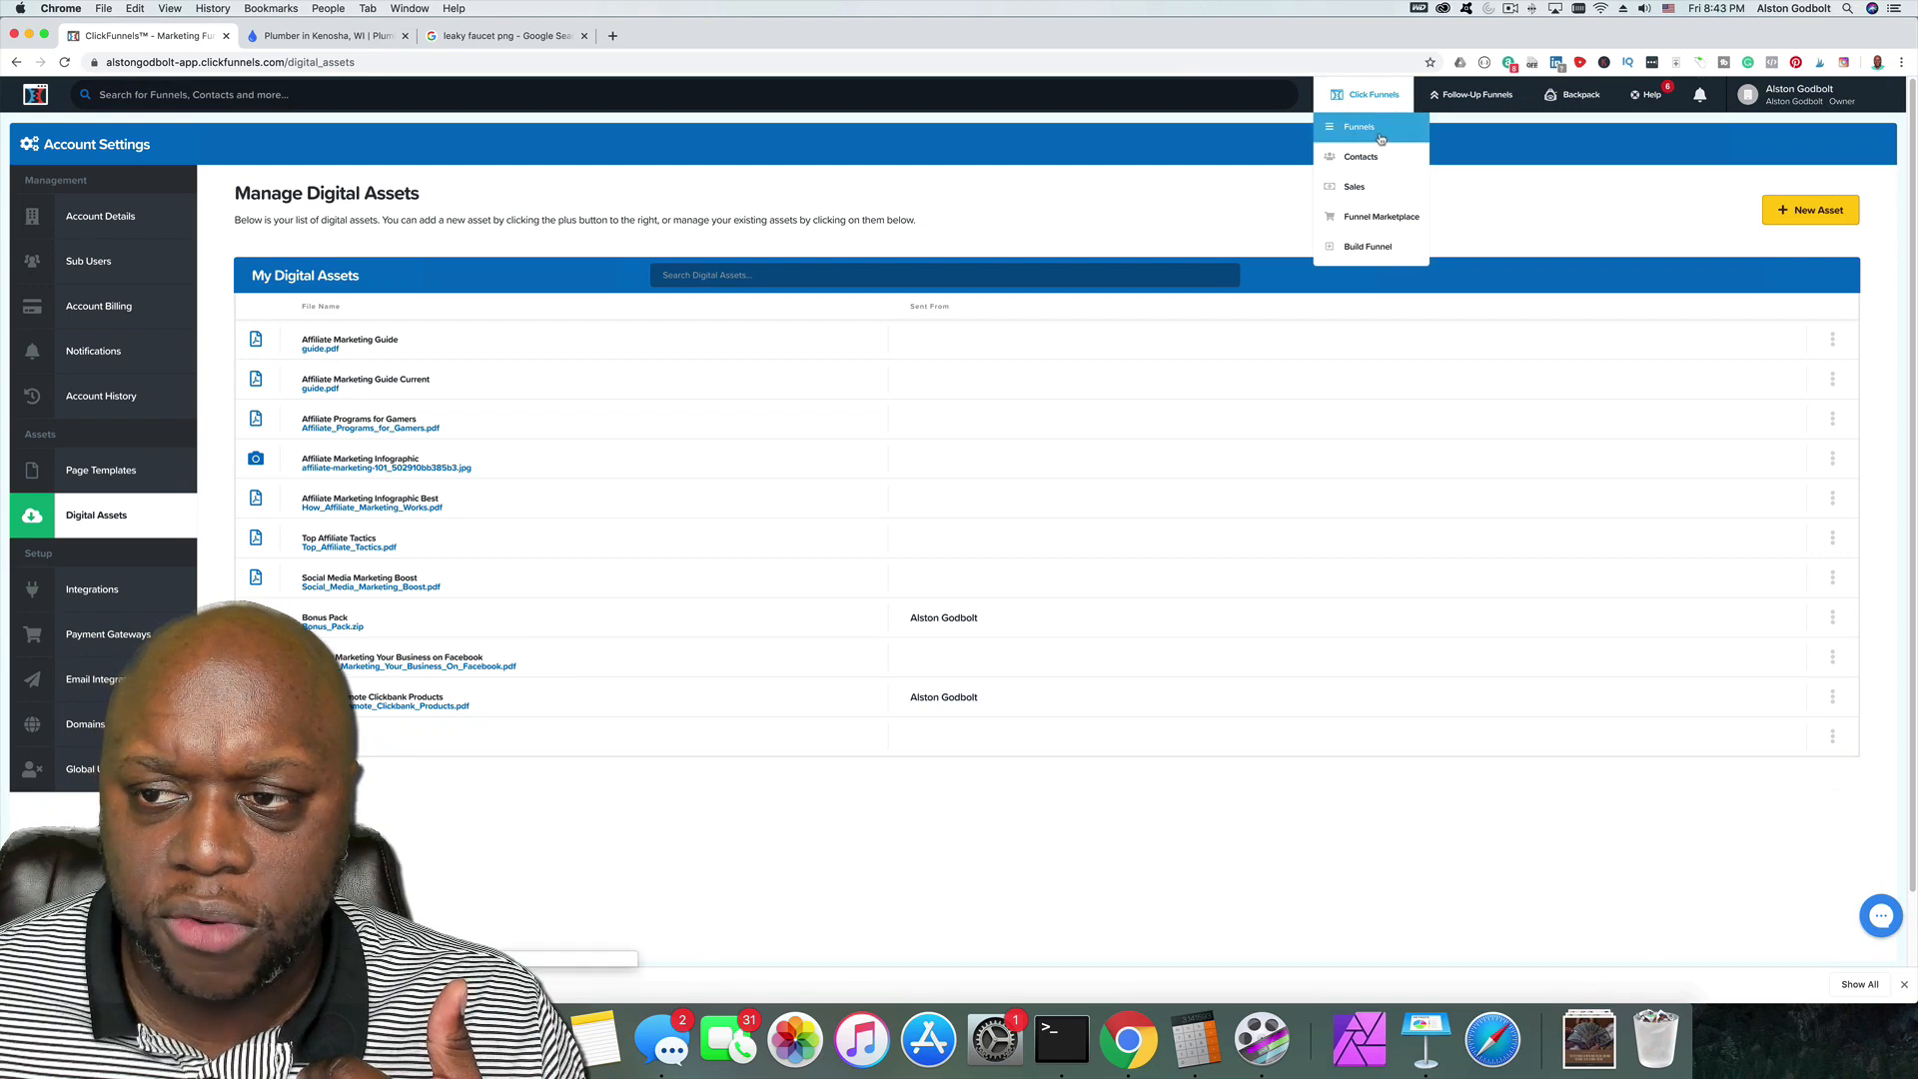
left_click(1380, 134)
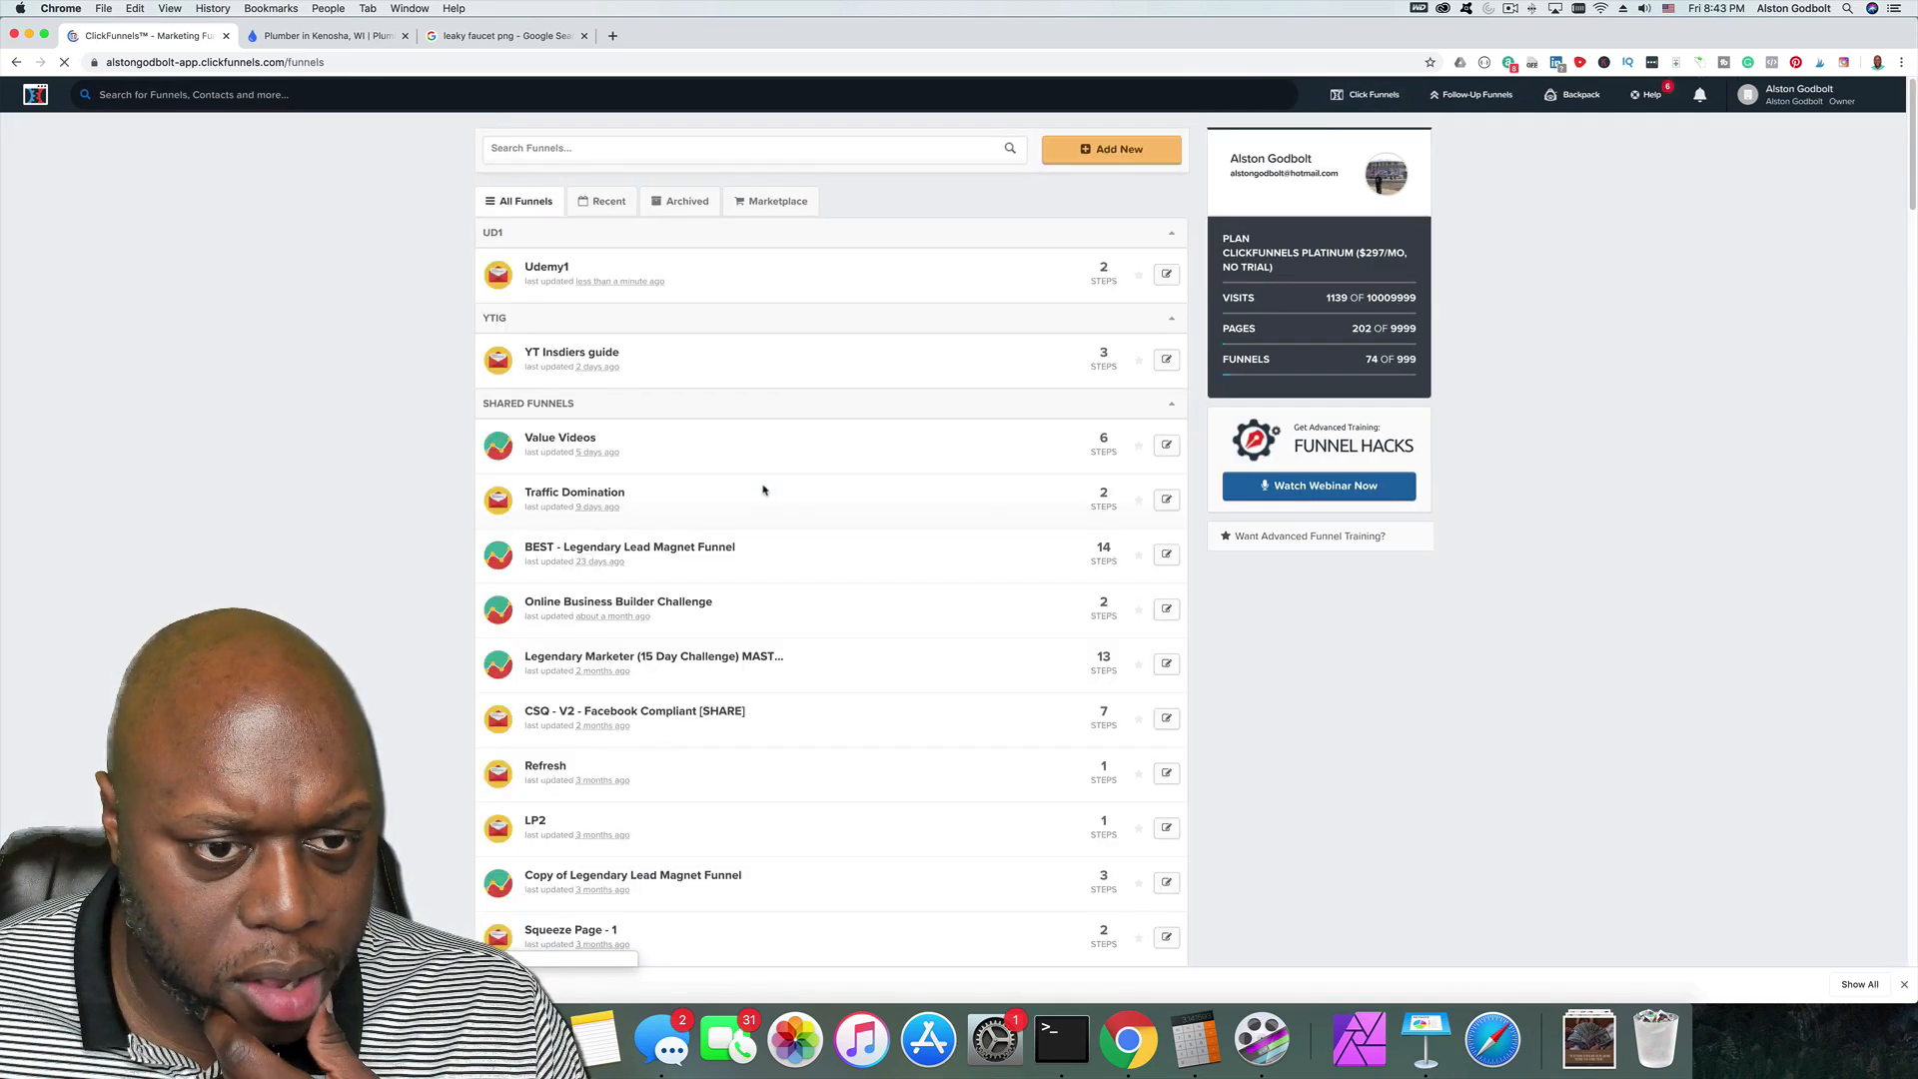
left_click(550, 269)
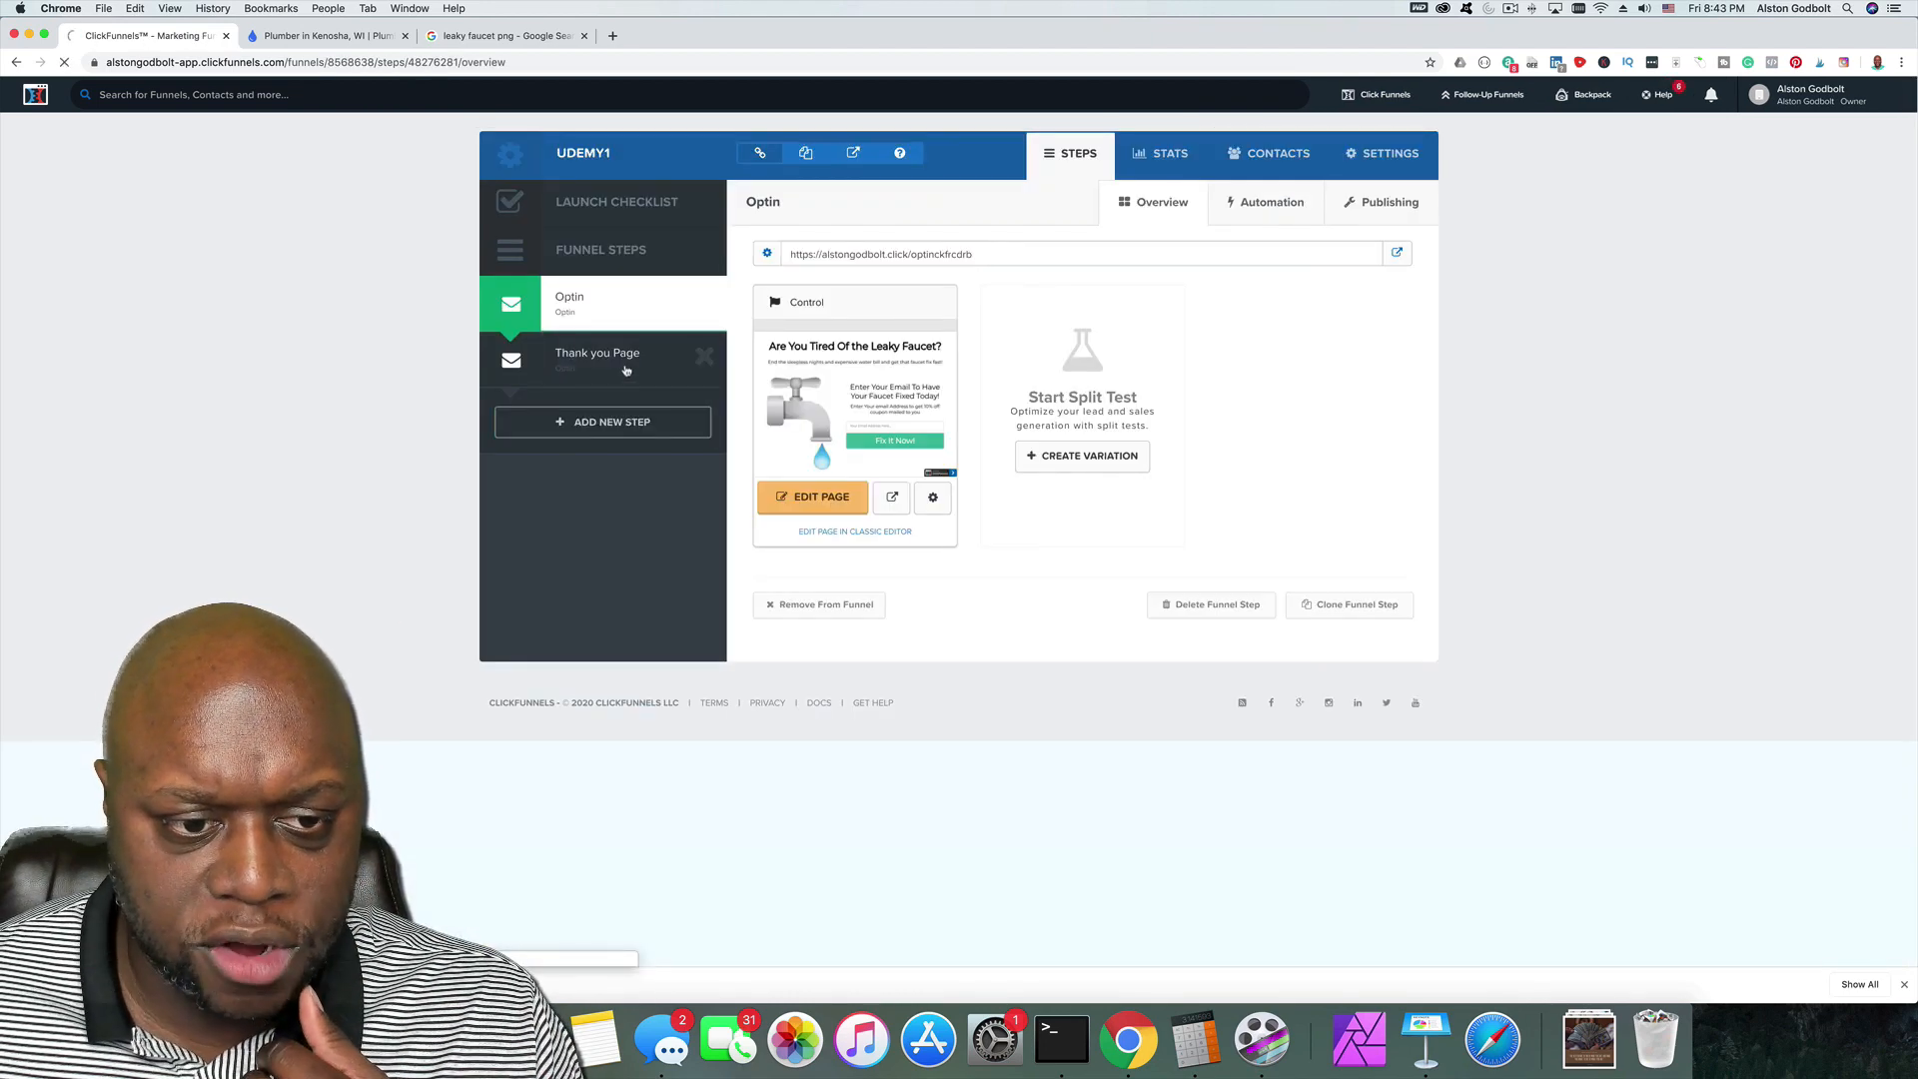
left_click(625, 370)
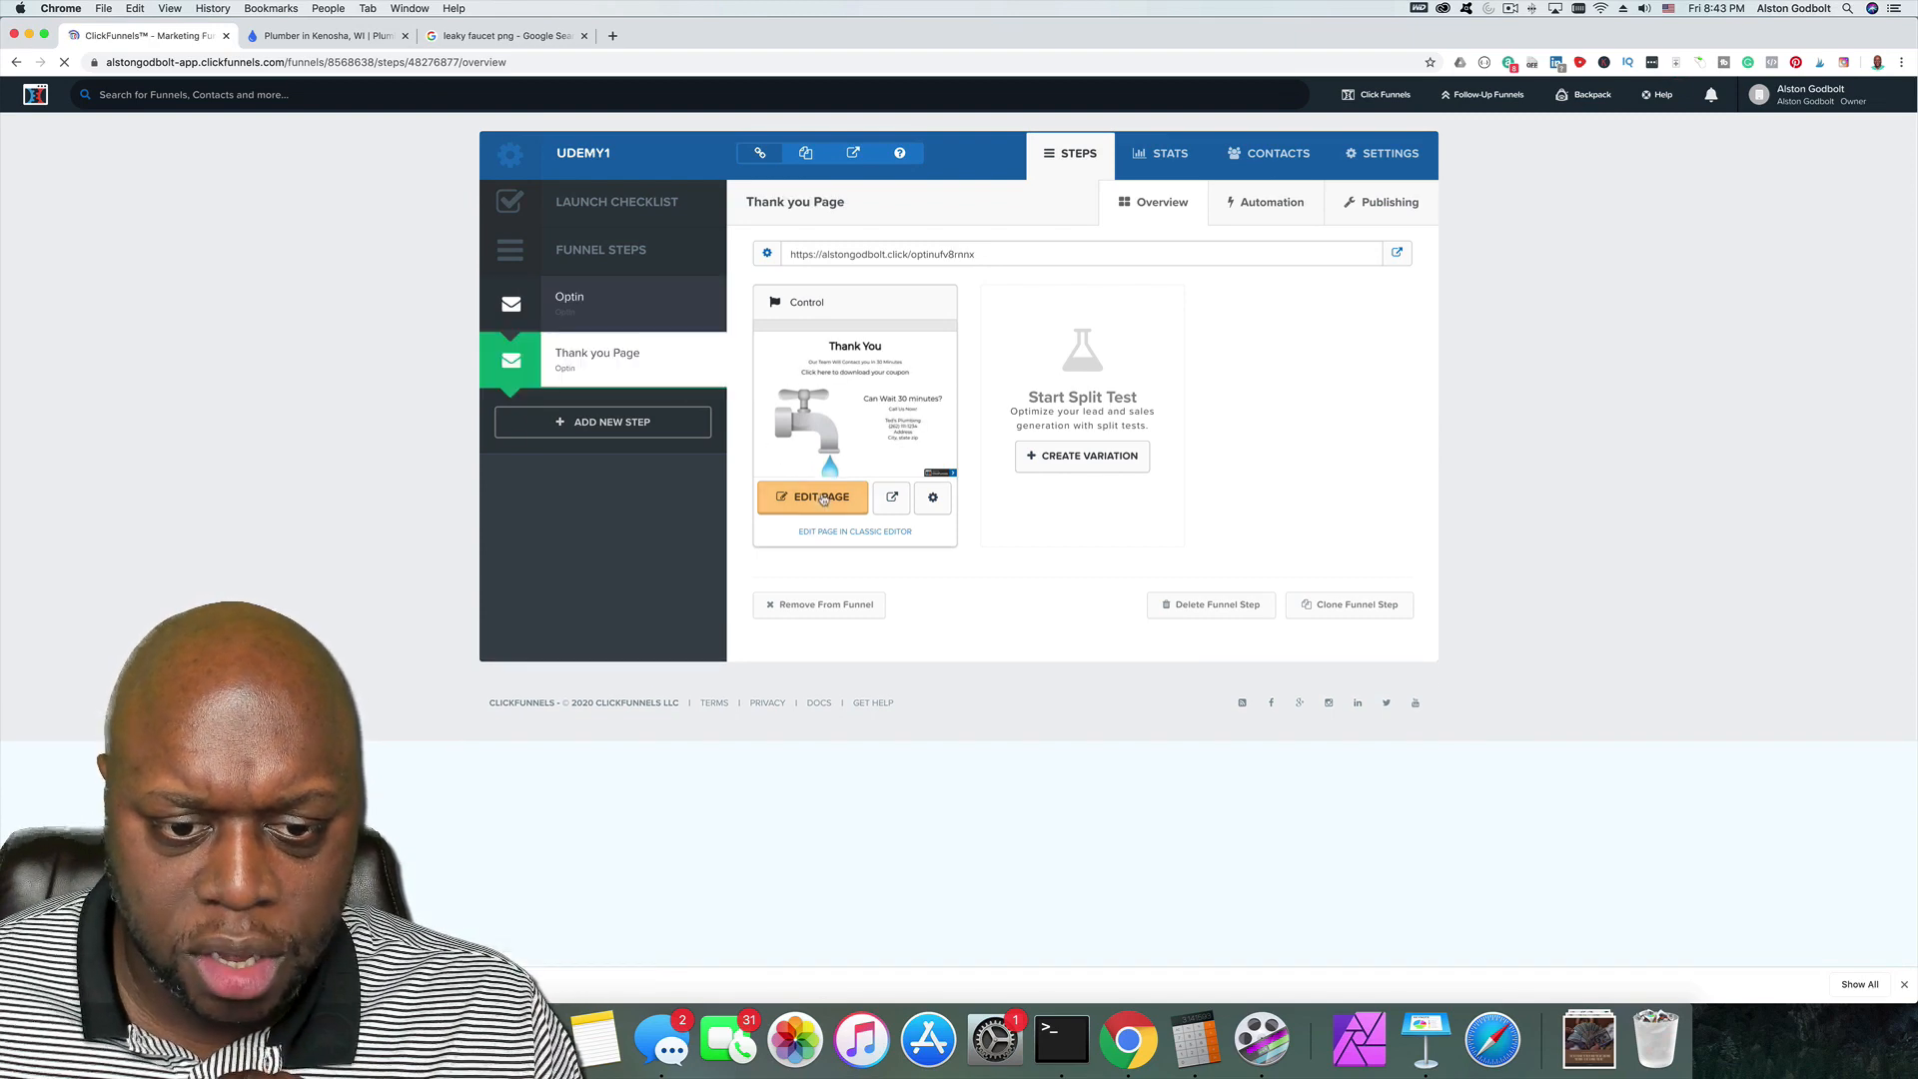
left_click(822, 498)
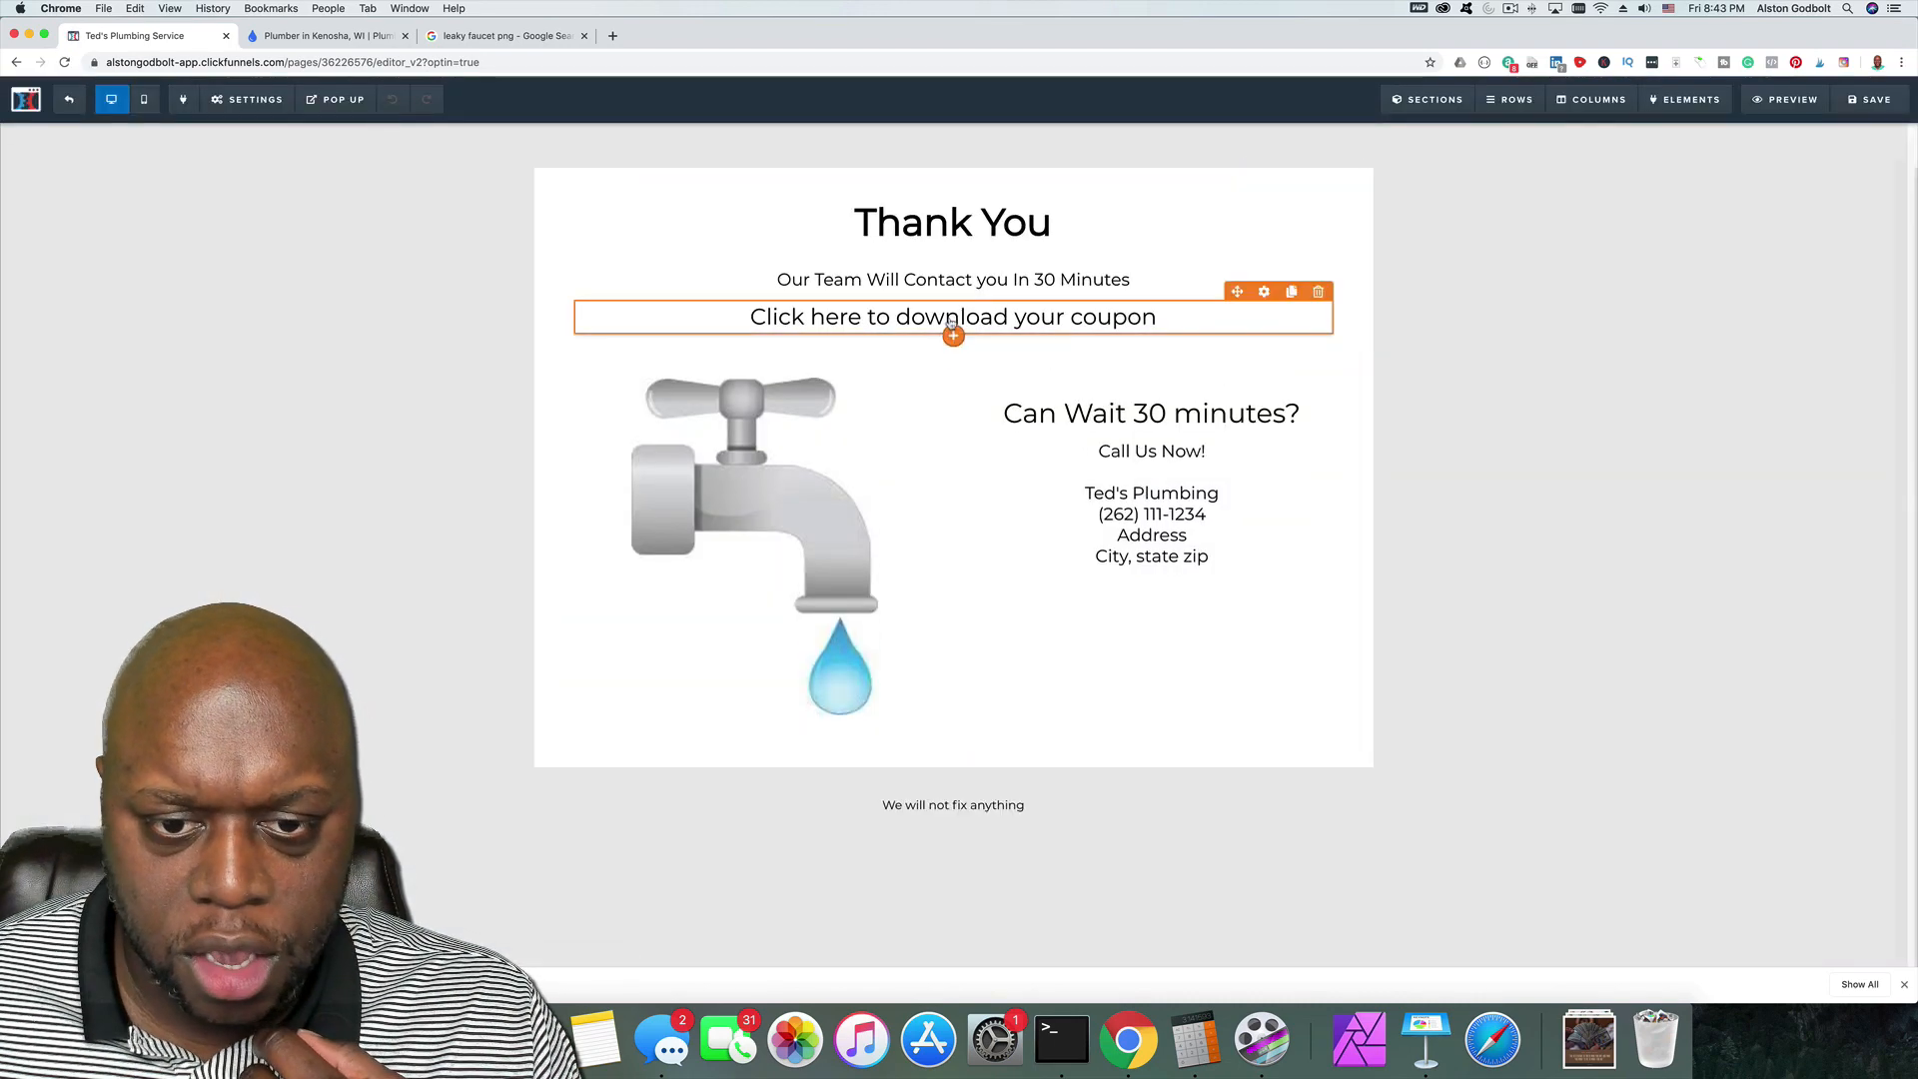
Step: Turn the "Click here to download your coupon" text into a link to the copied coupon asset URL
left_click(951, 324)
triple_click(951, 322)
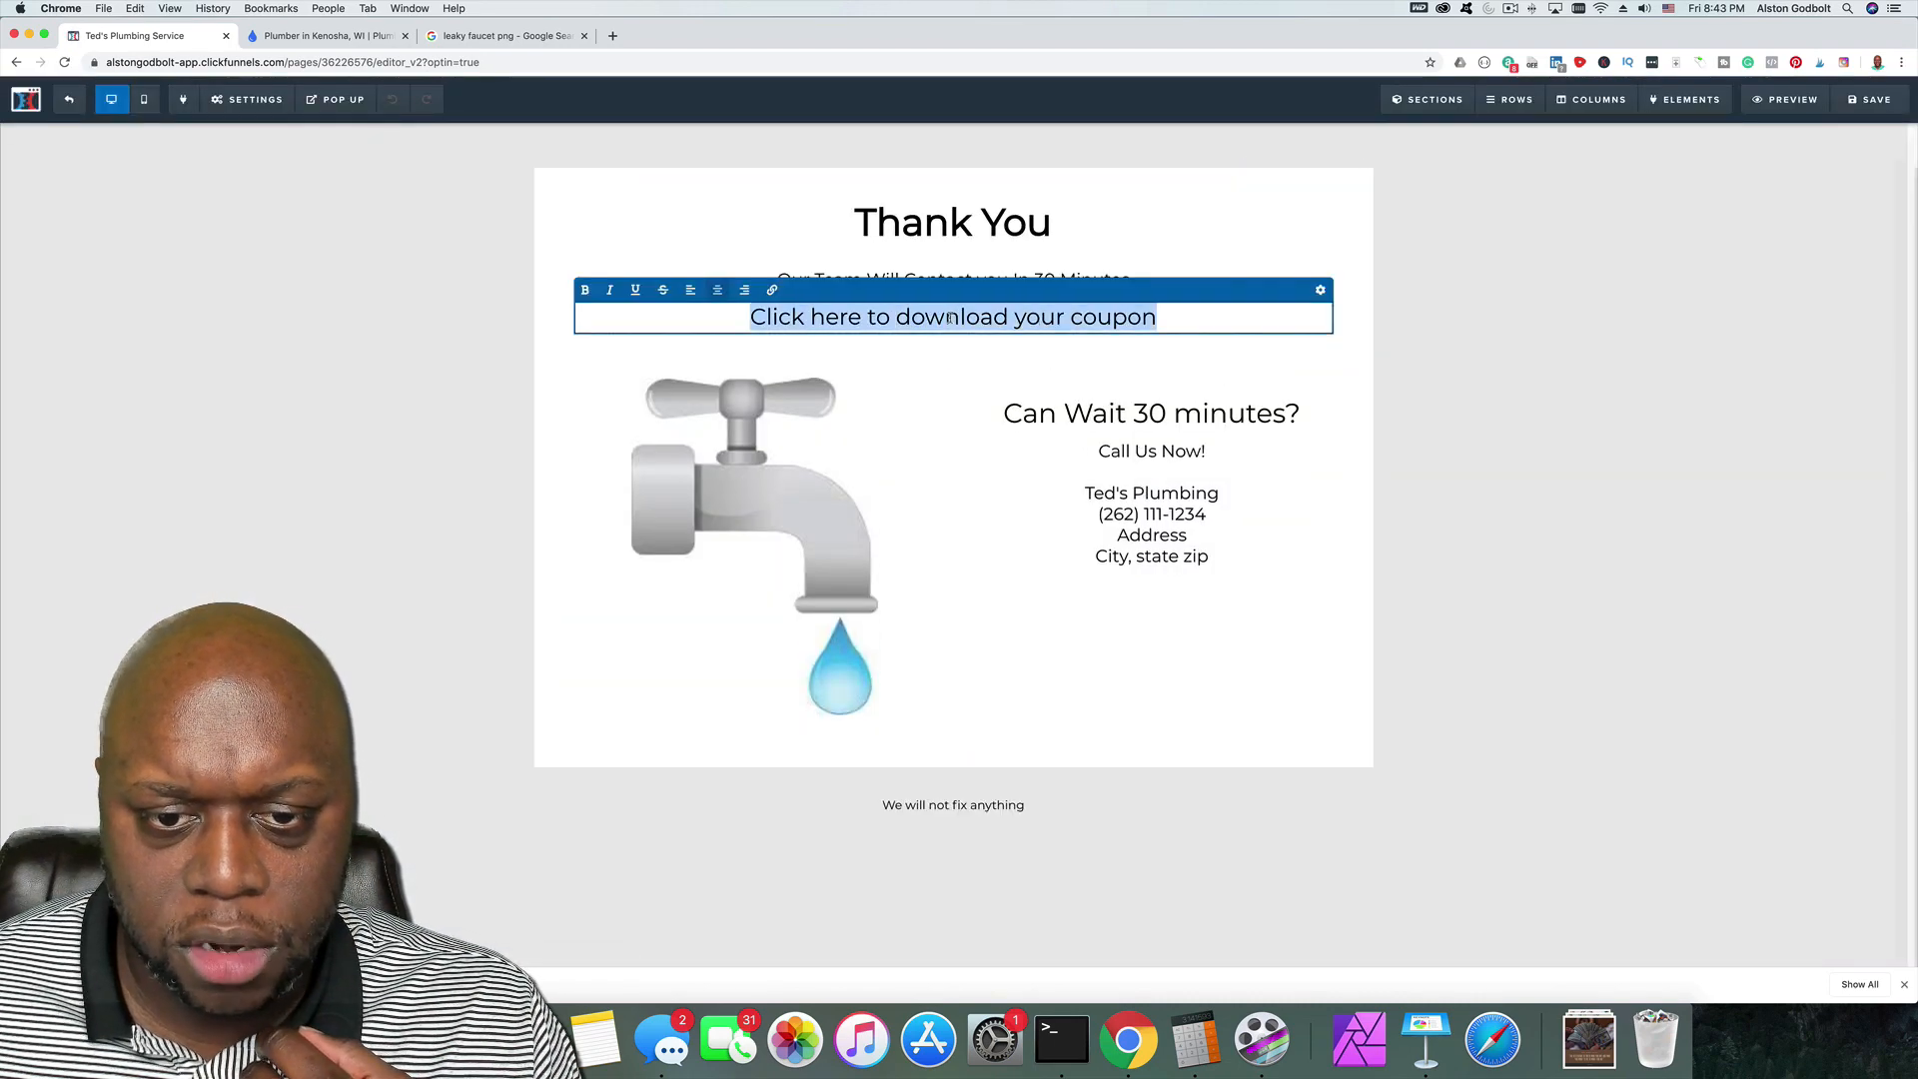
left_click(770, 291)
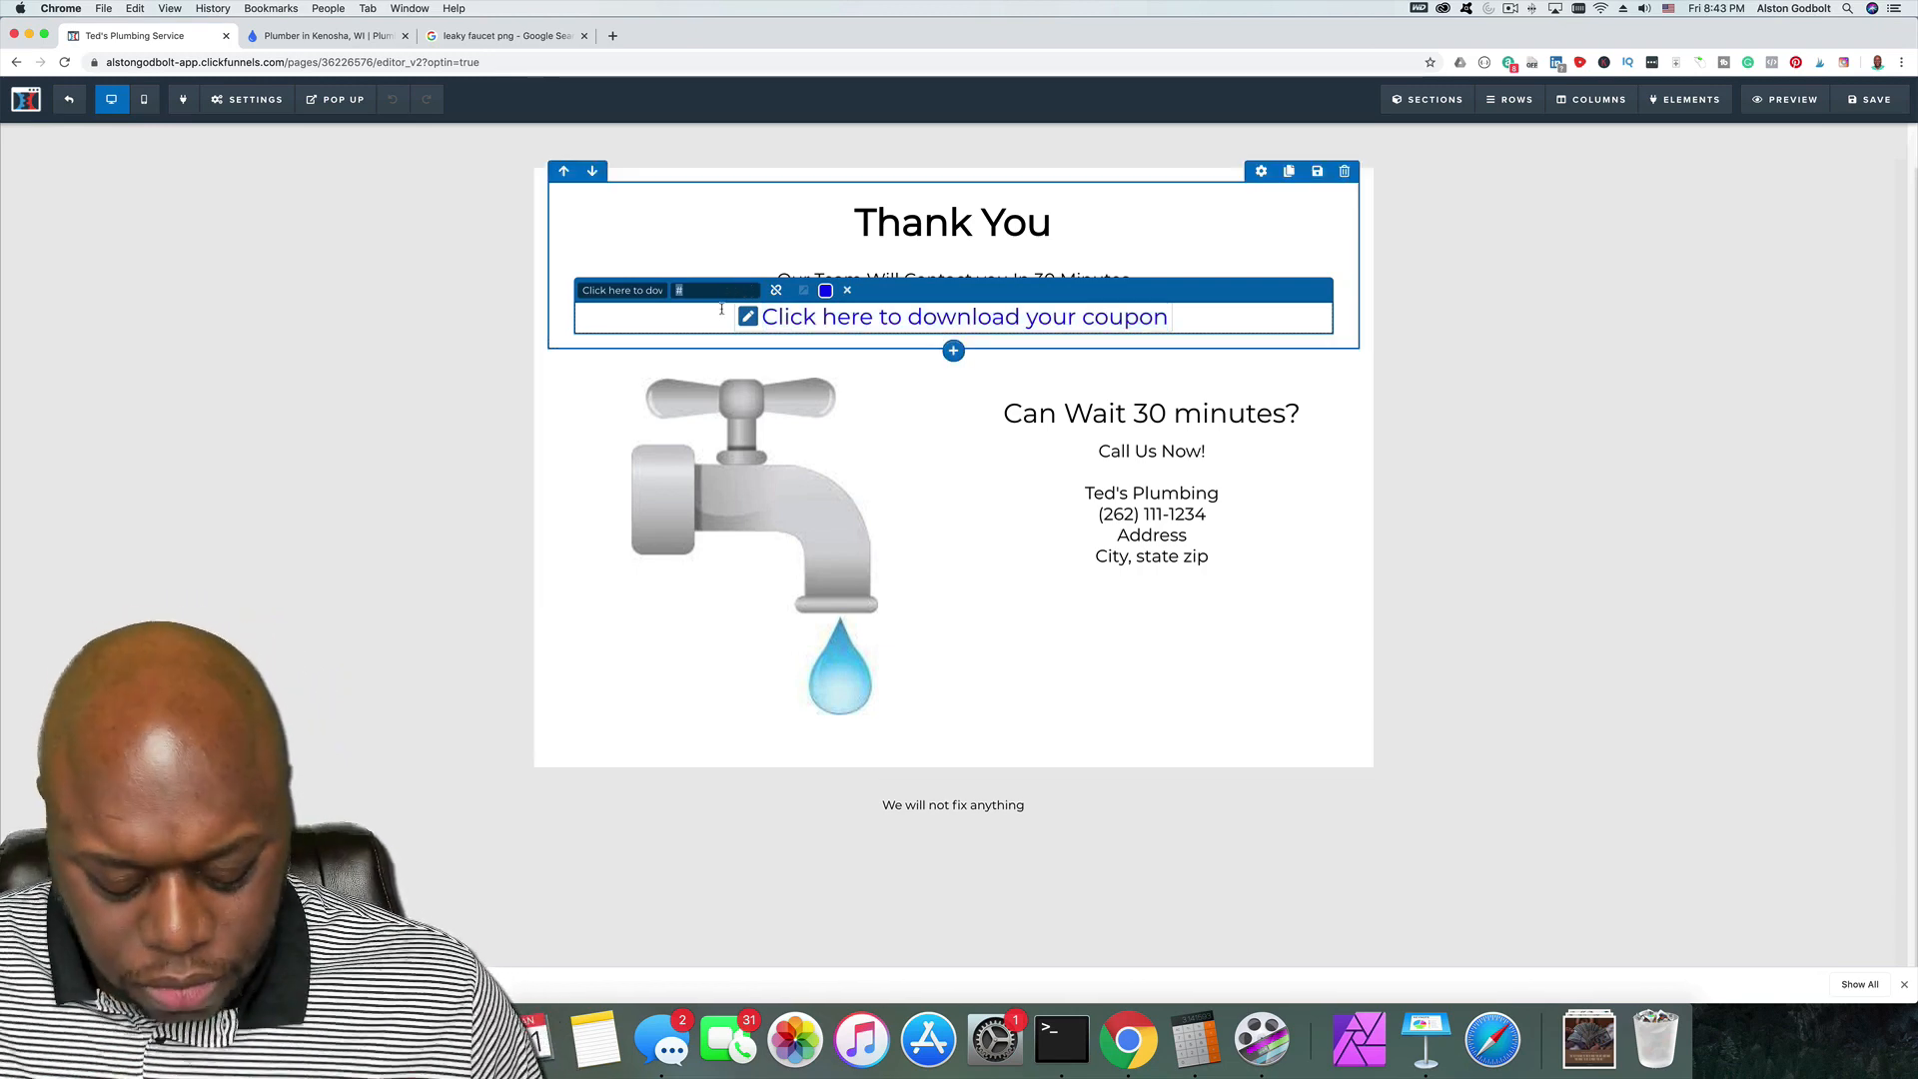
key("super+v")
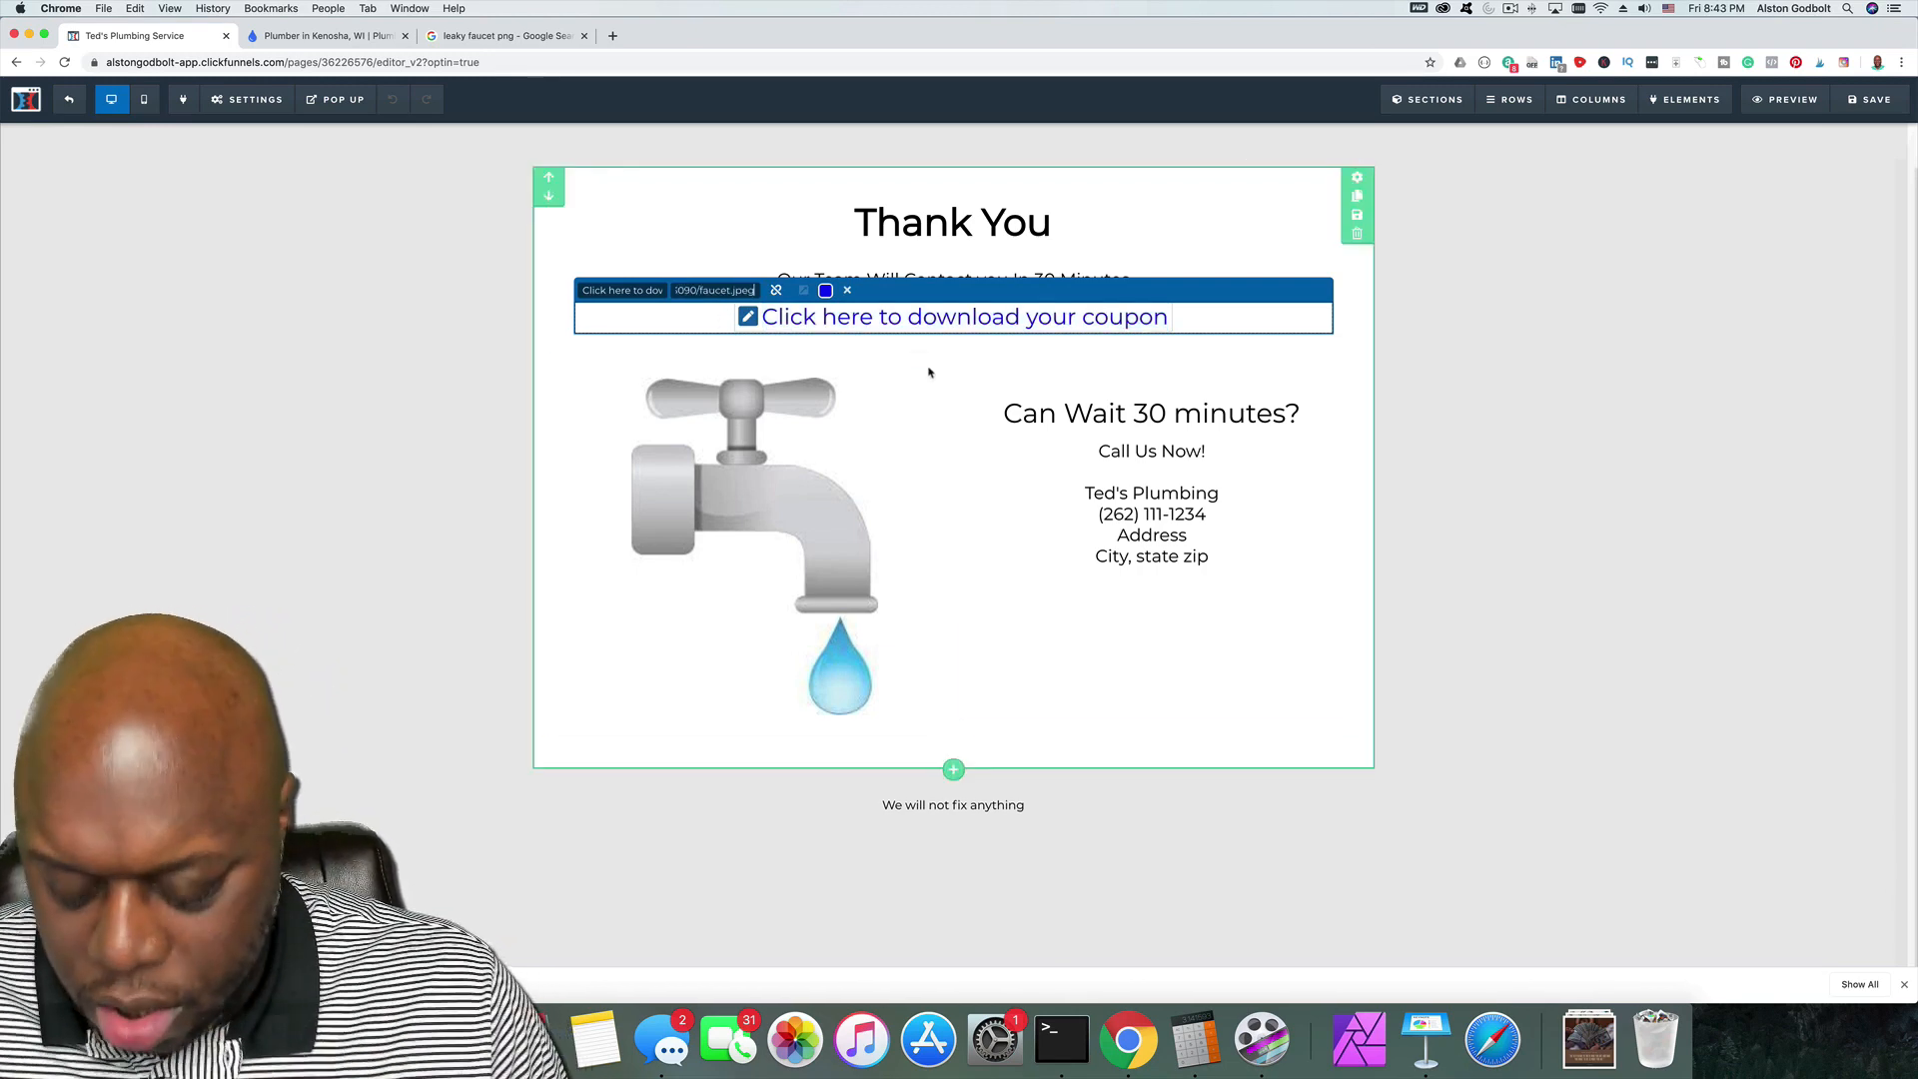
left_click(1546, 394)
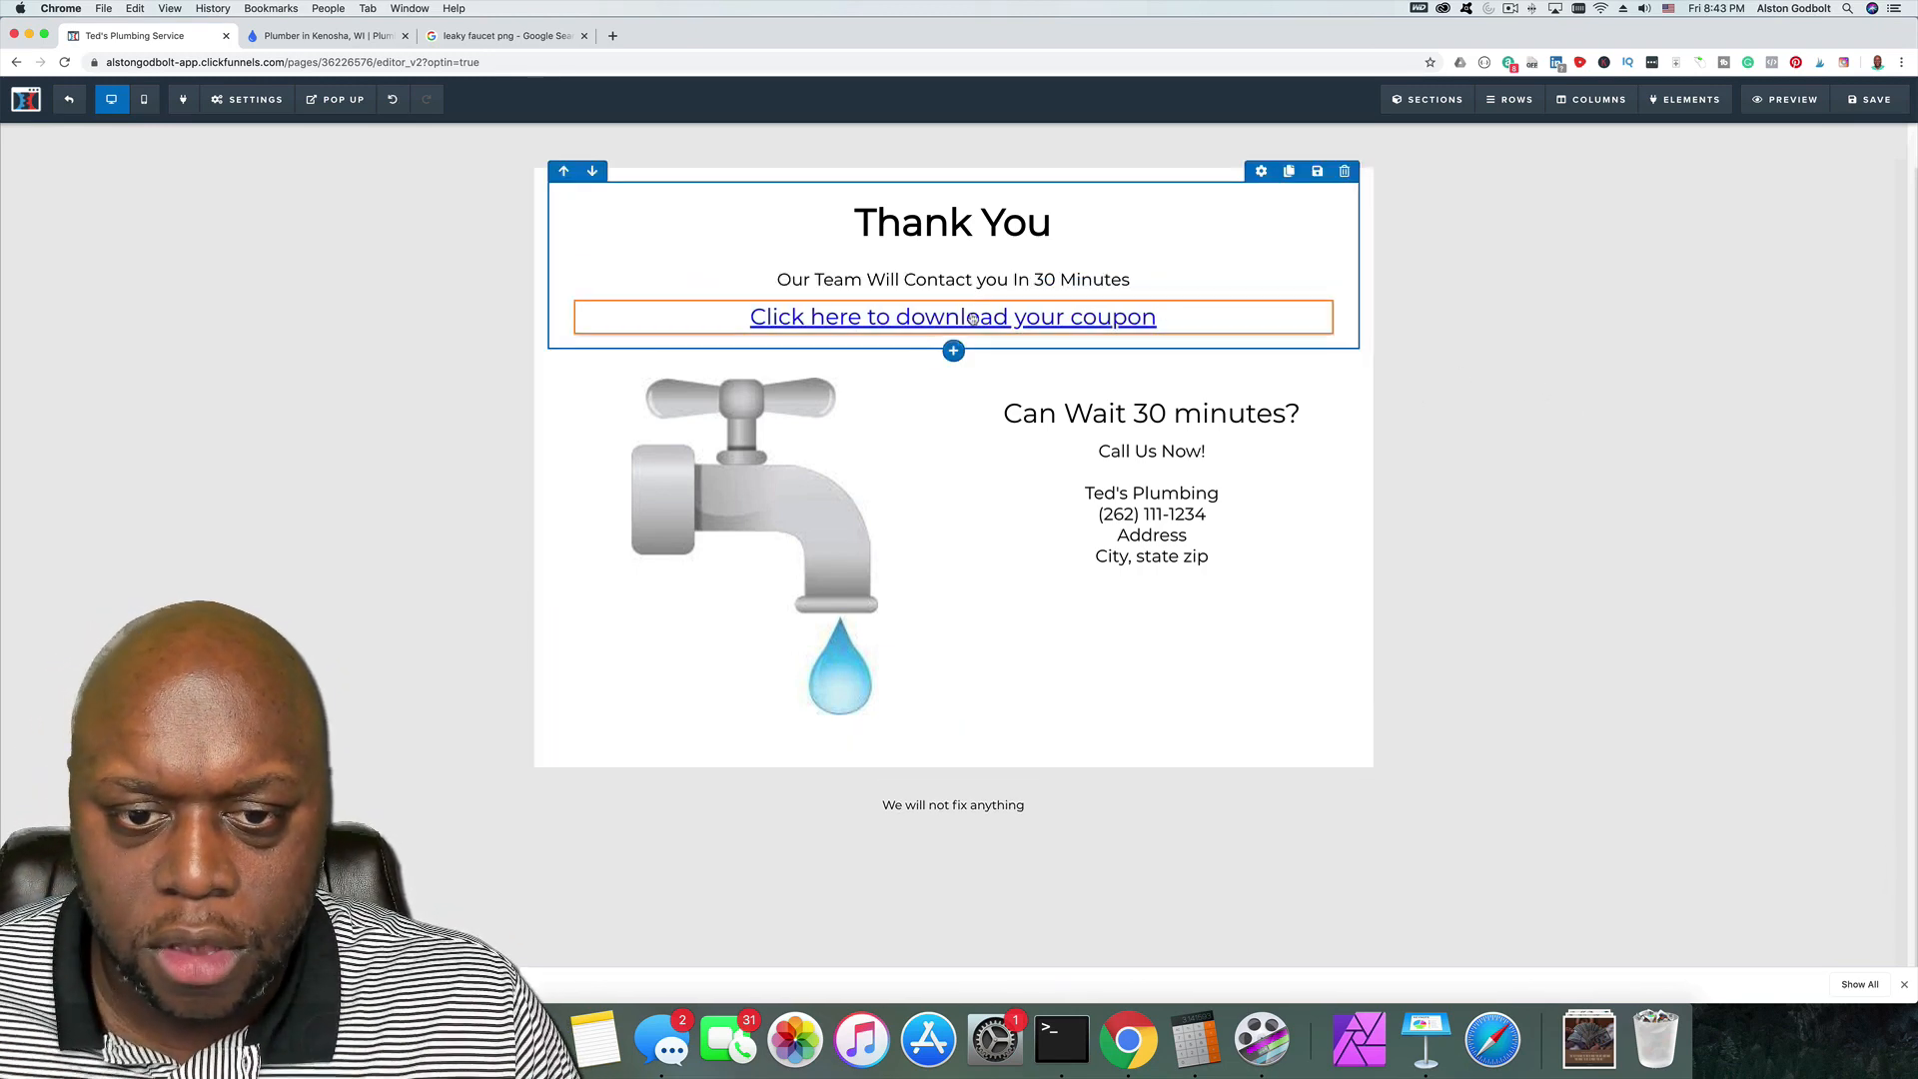
Step: Add a button element below the coupon link and set its text to "Get My Coupon"
left_click(953, 360)
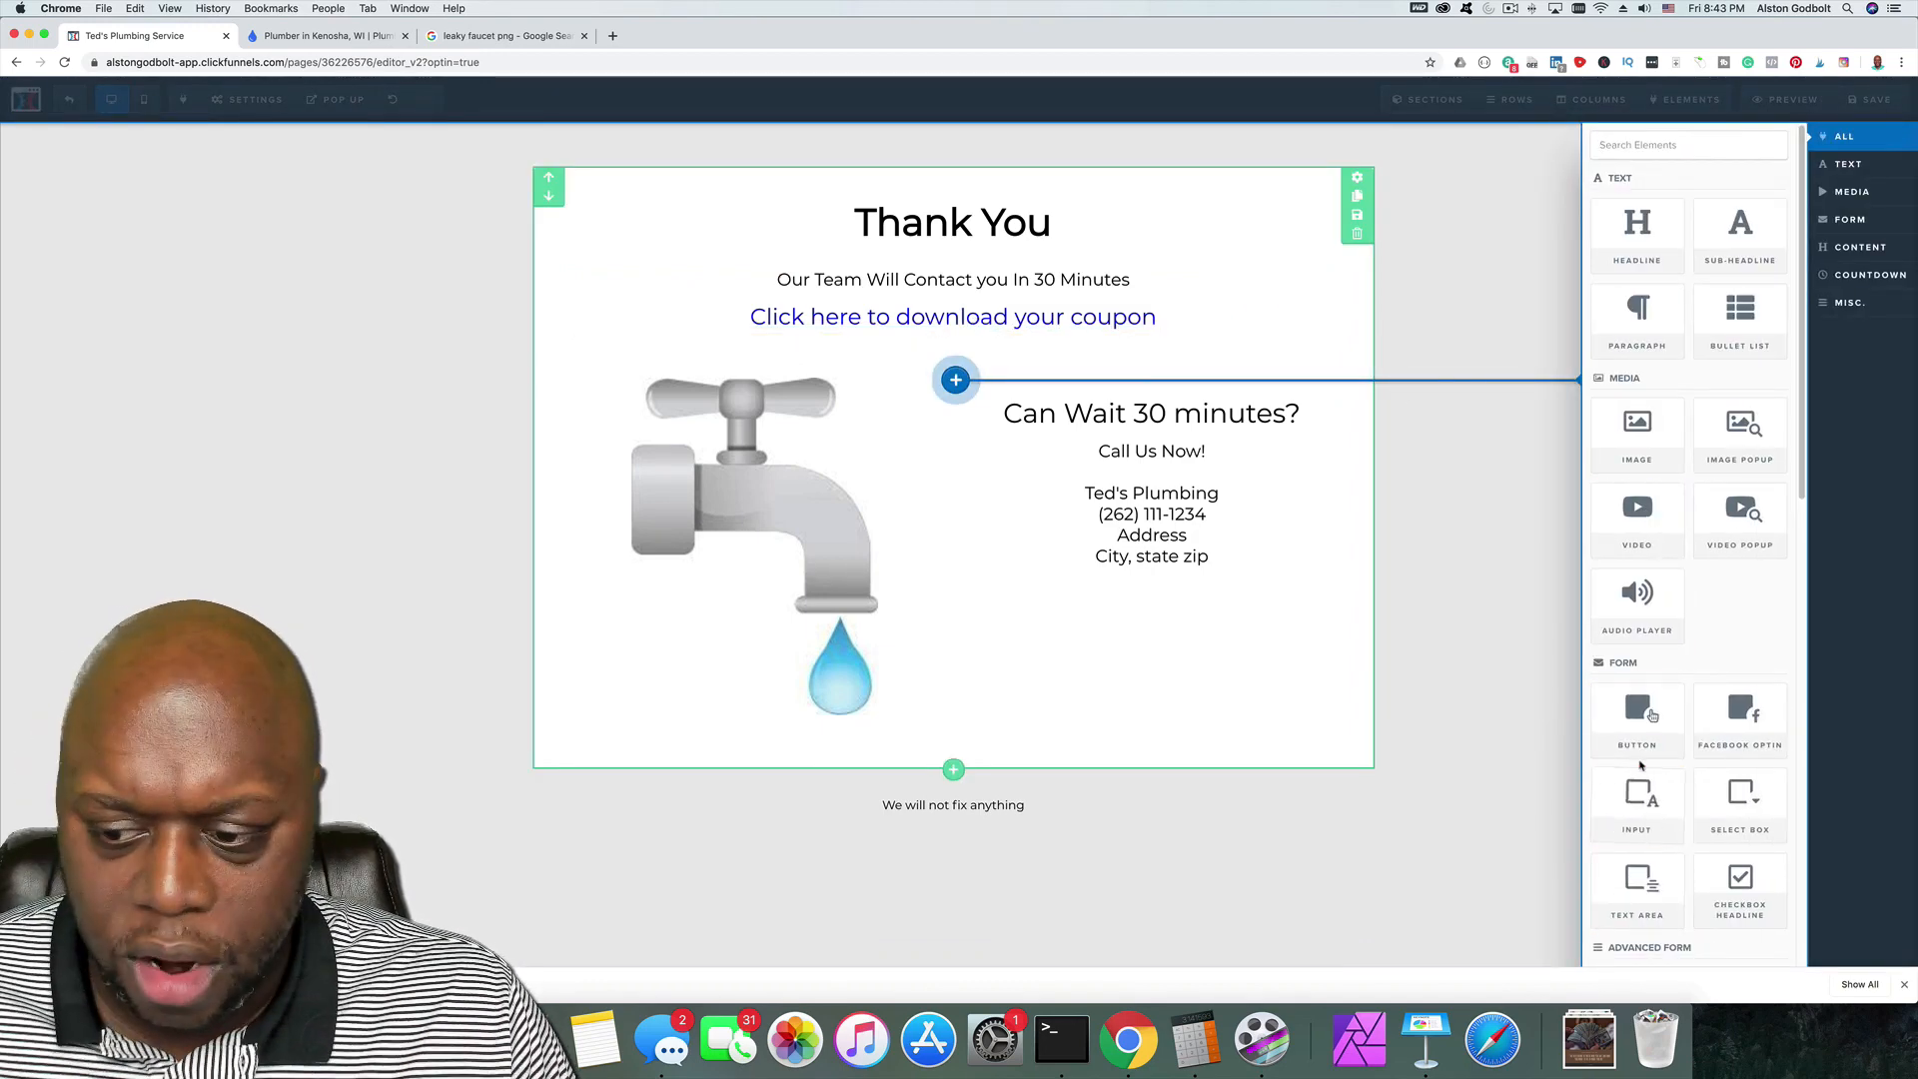
left_click(1643, 727)
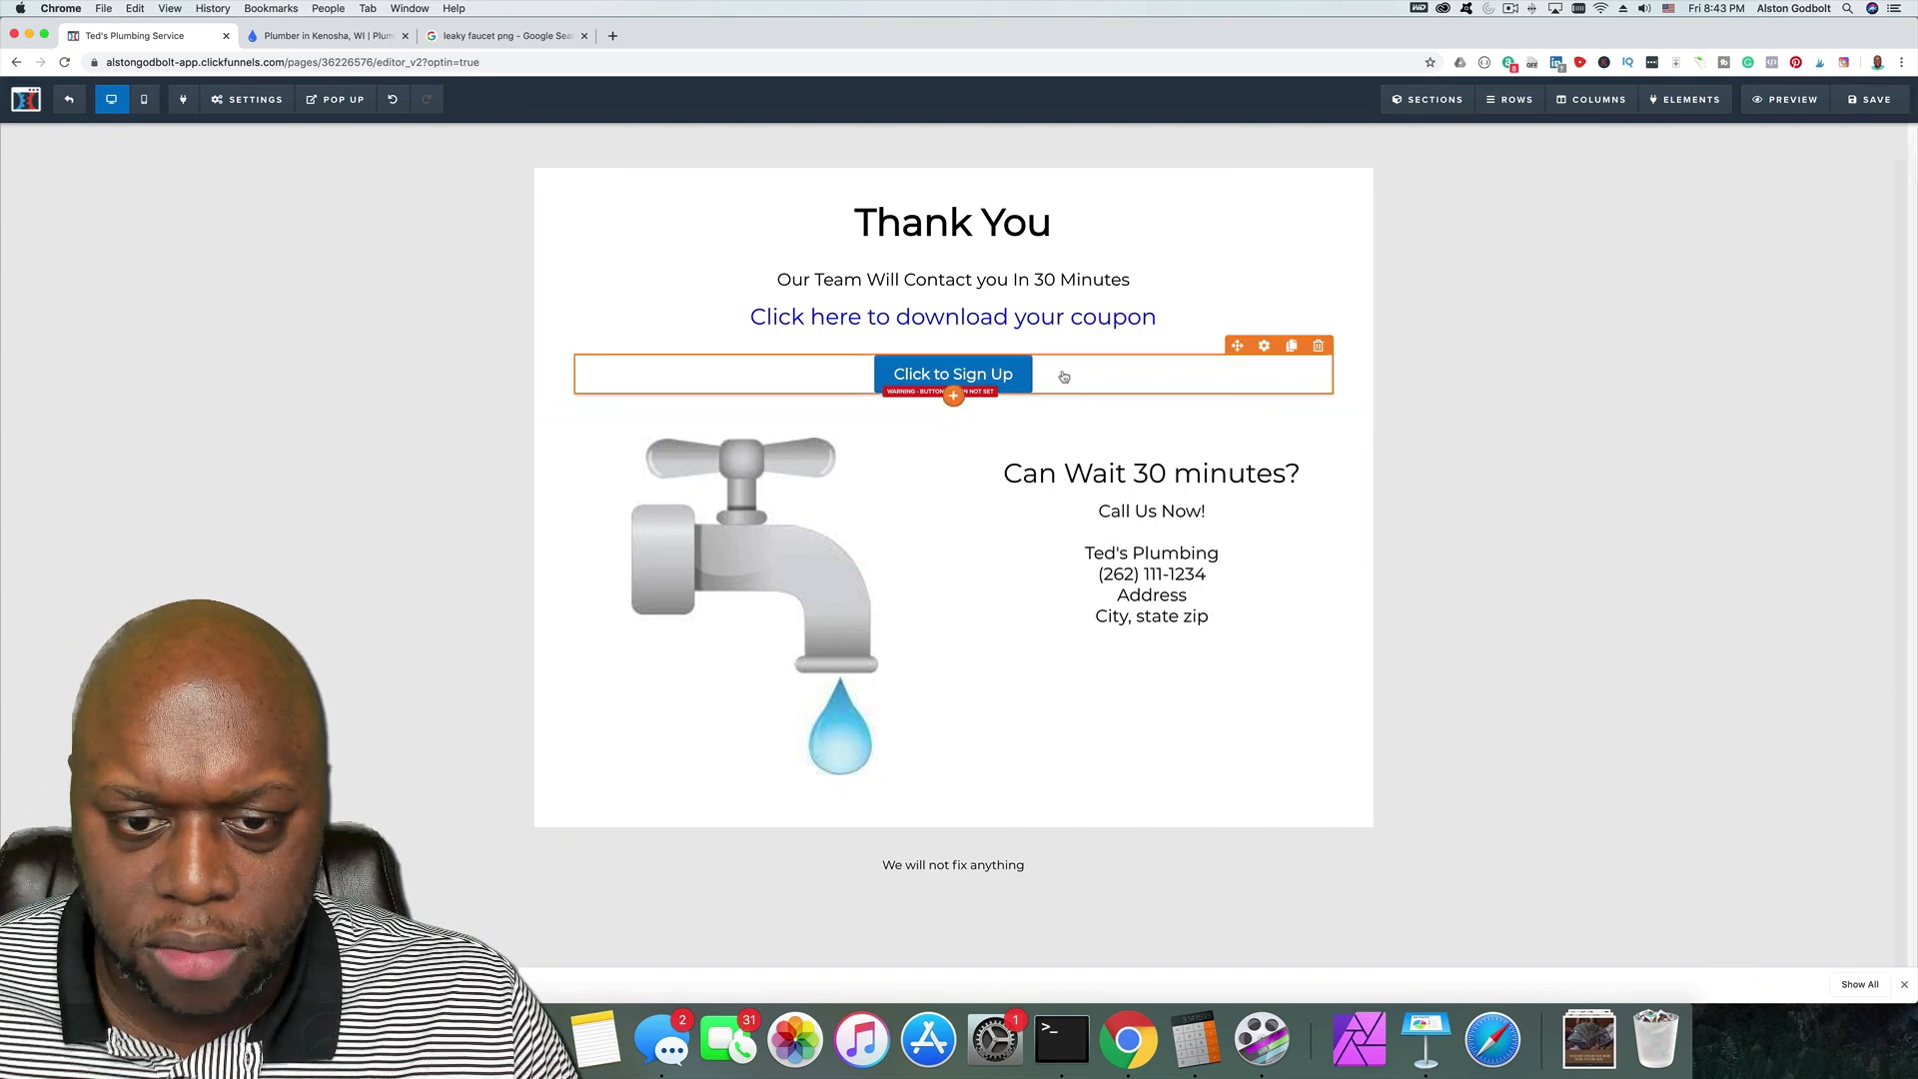
left_click(1017, 377)
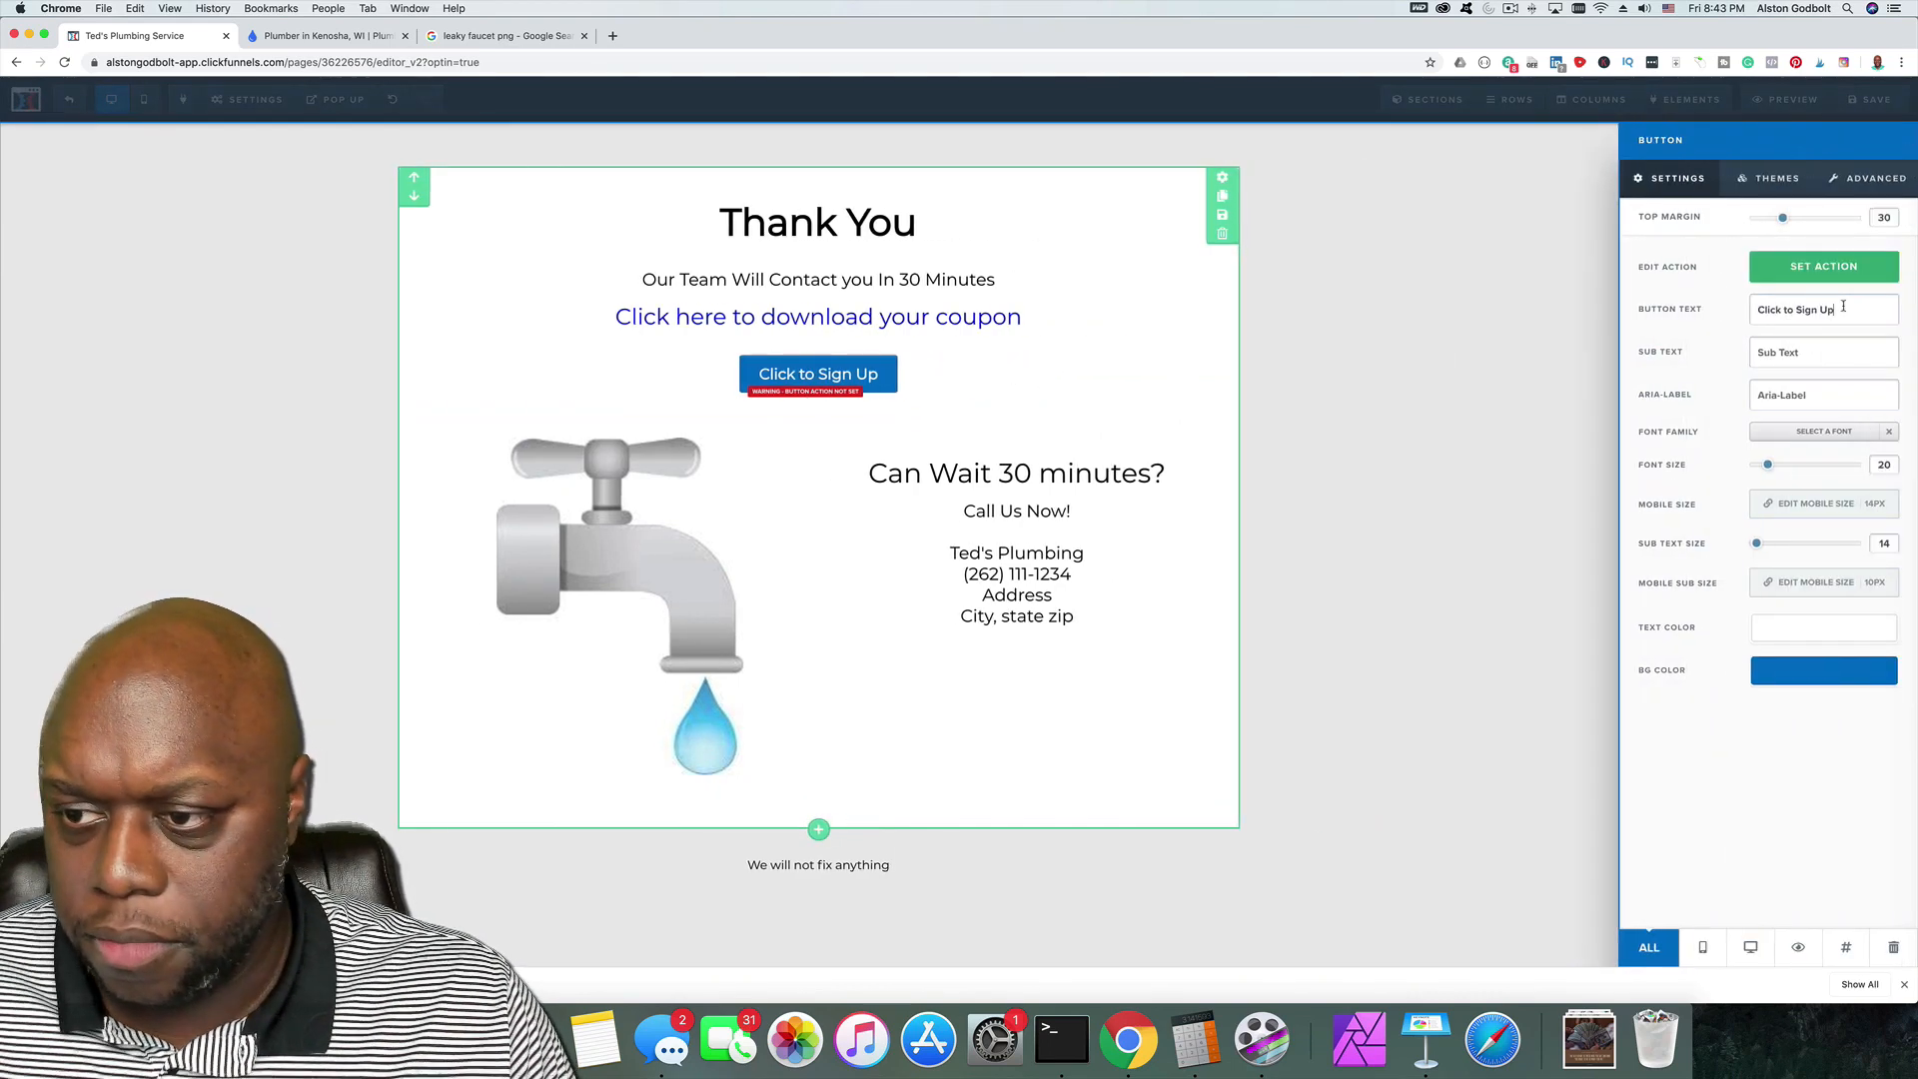
triple_click(1843, 306)
type("Get ")
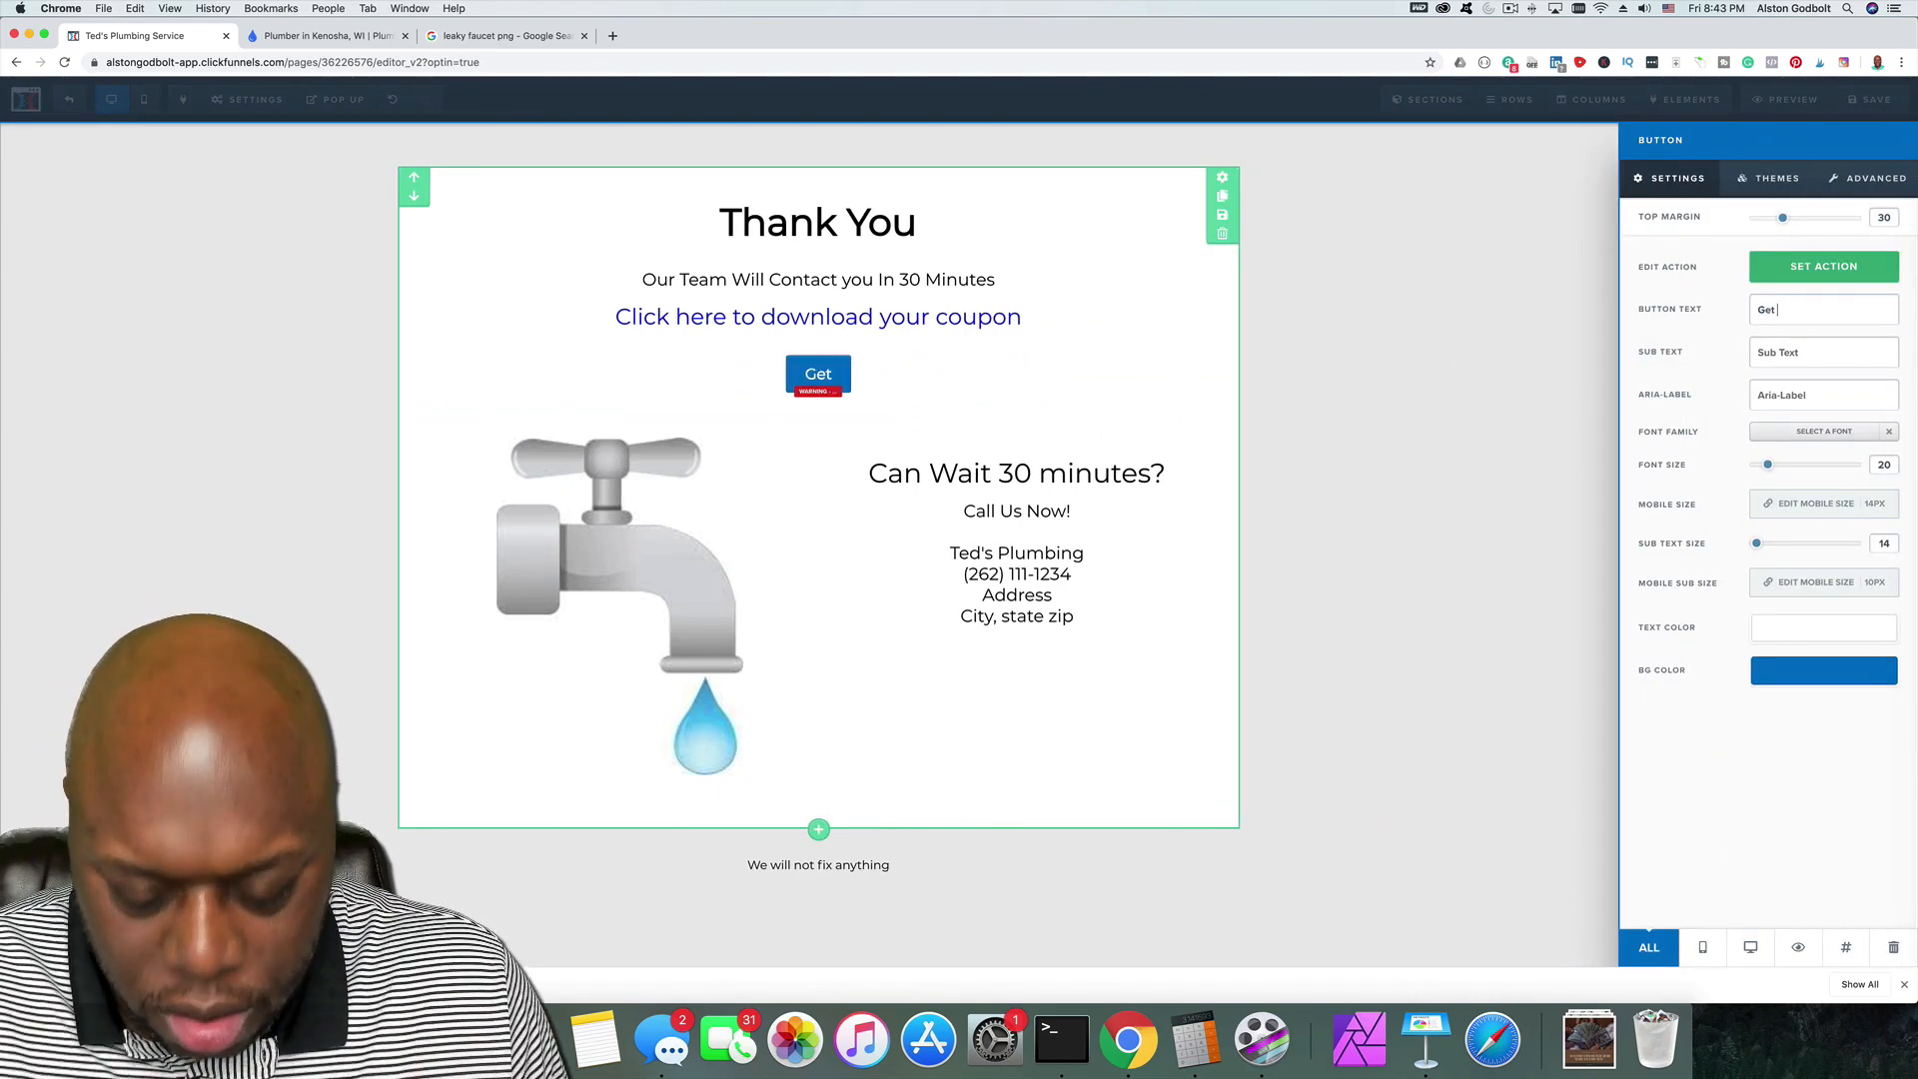
type("My Coupon")
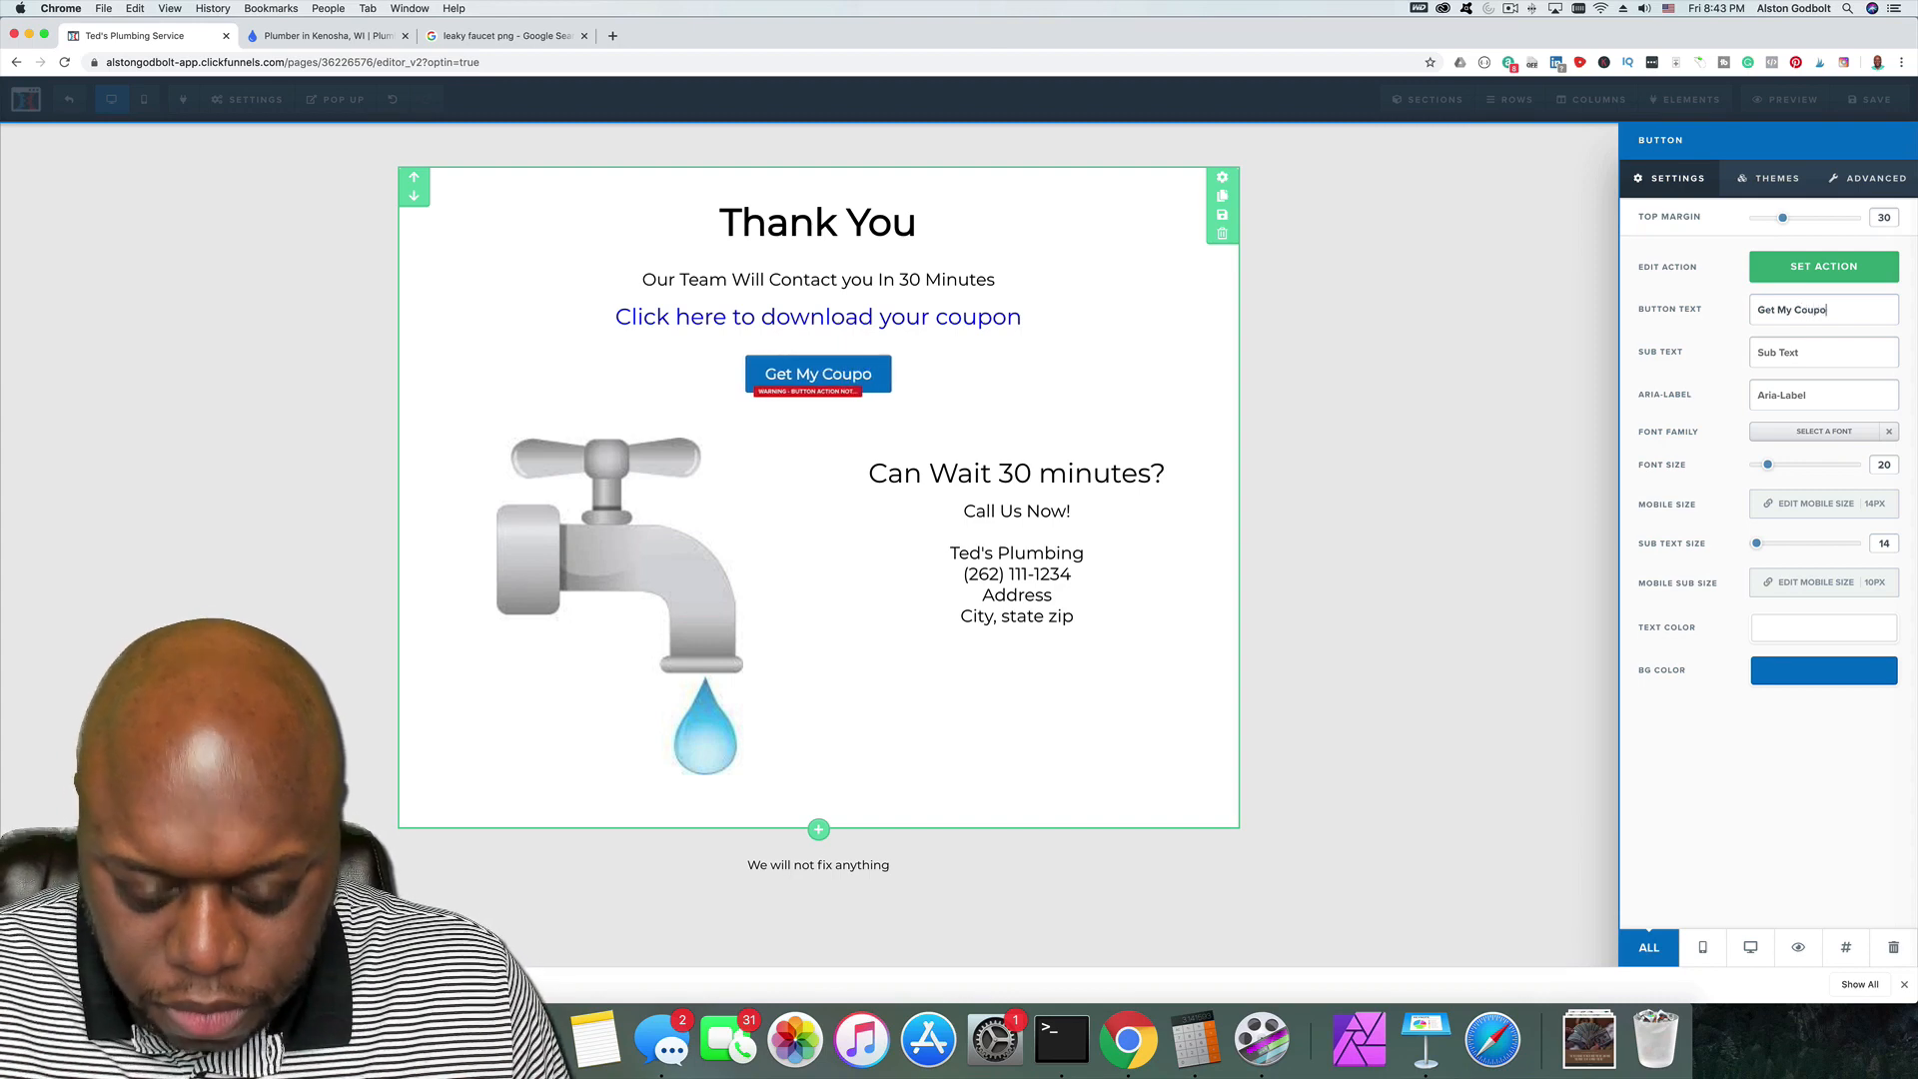
Step: Set the coupon button's action to go to the copied coupon asset URL with Open in New Tab/Window
left_click(1837, 279)
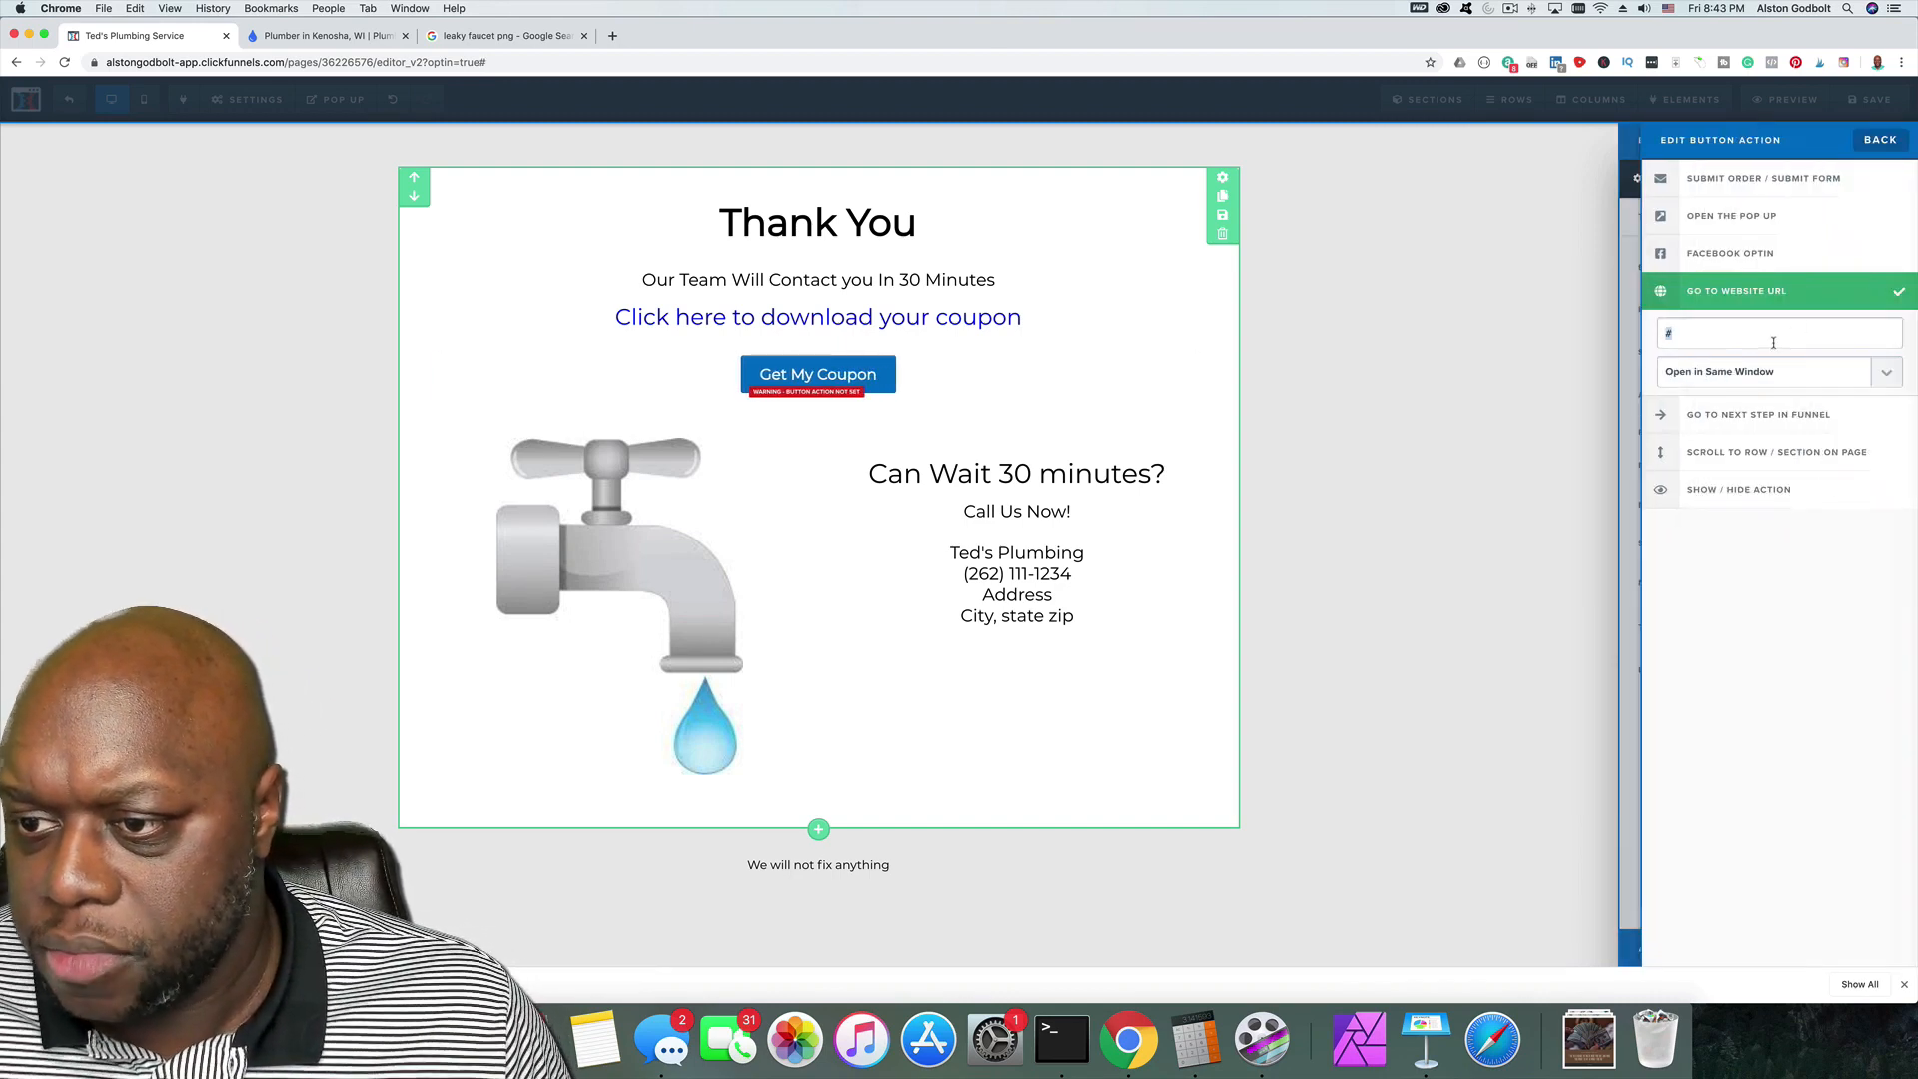
key("super+v")
left_click(1779, 373)
left_click(1779, 388)
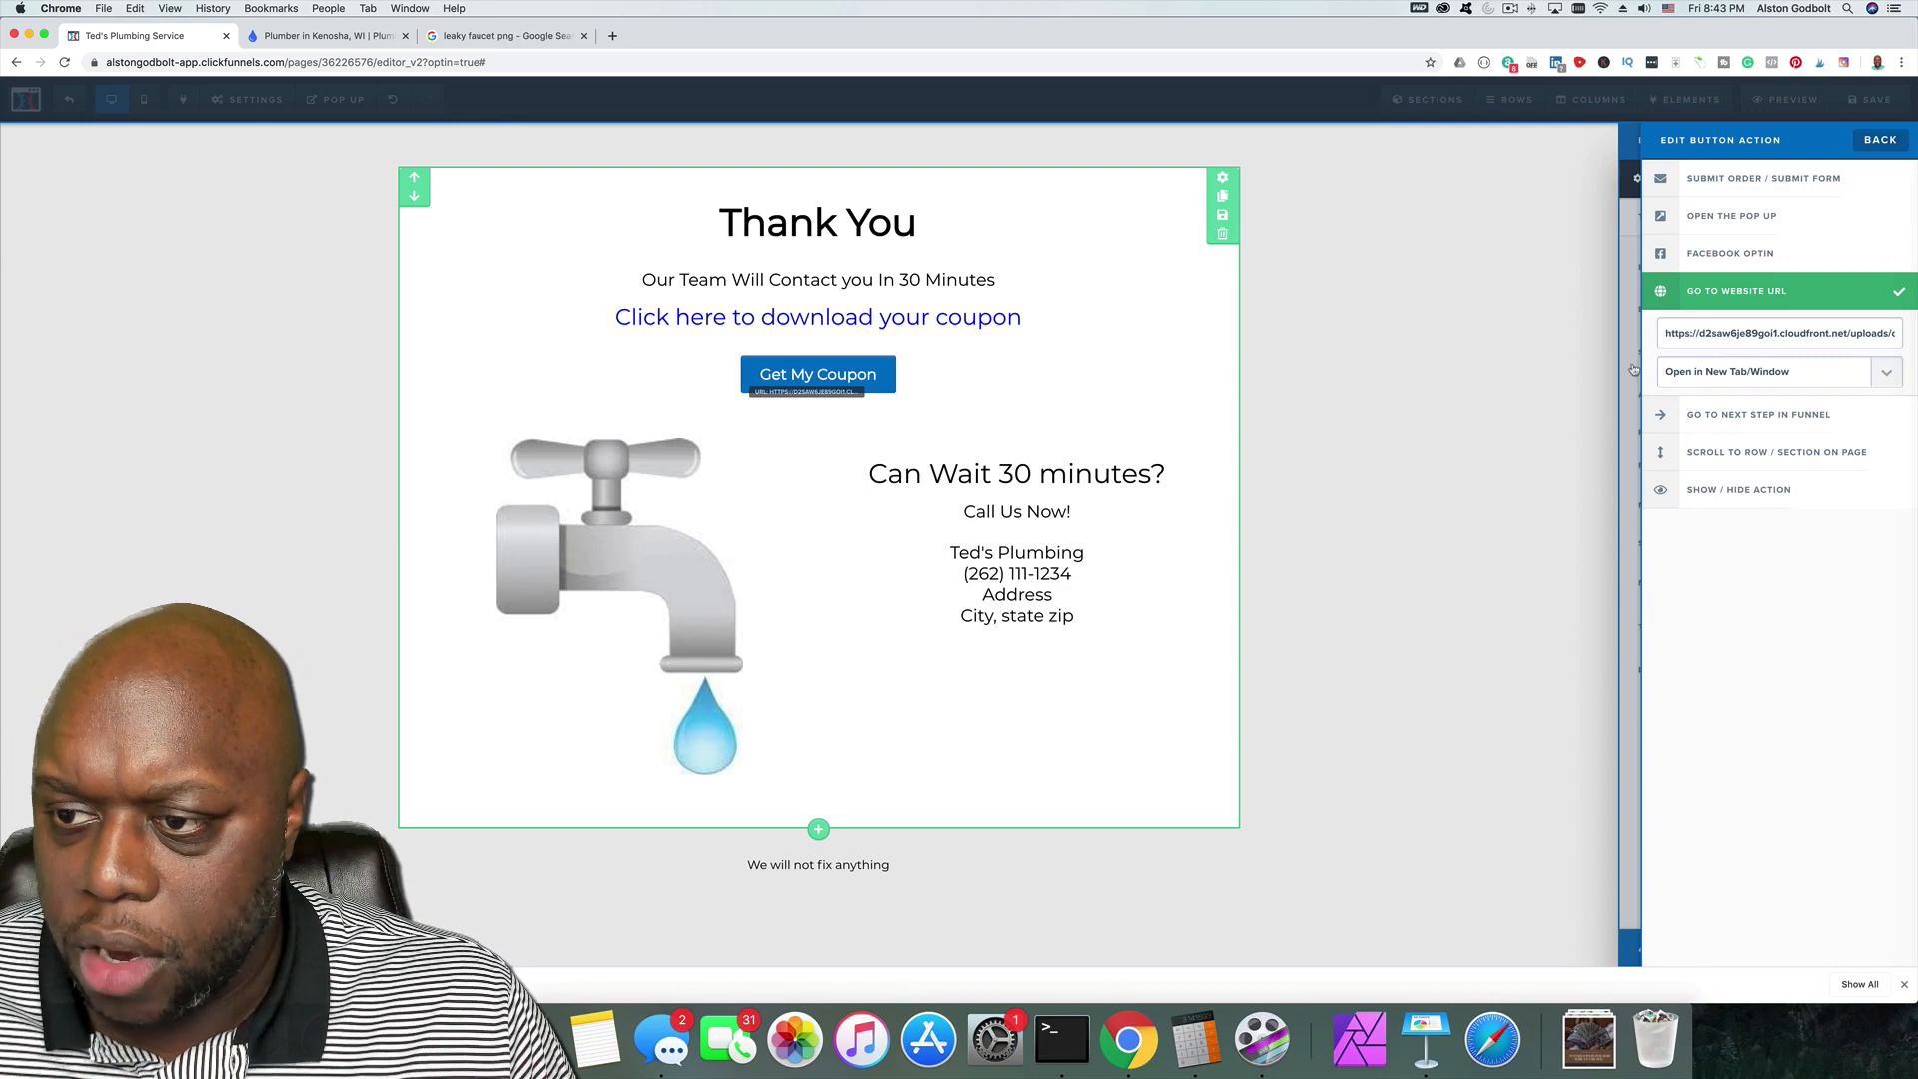
left_click(1880, 140)
Step: Set the coupon button's width to Fill Width and its font size to 36
left_click(1889, 180)
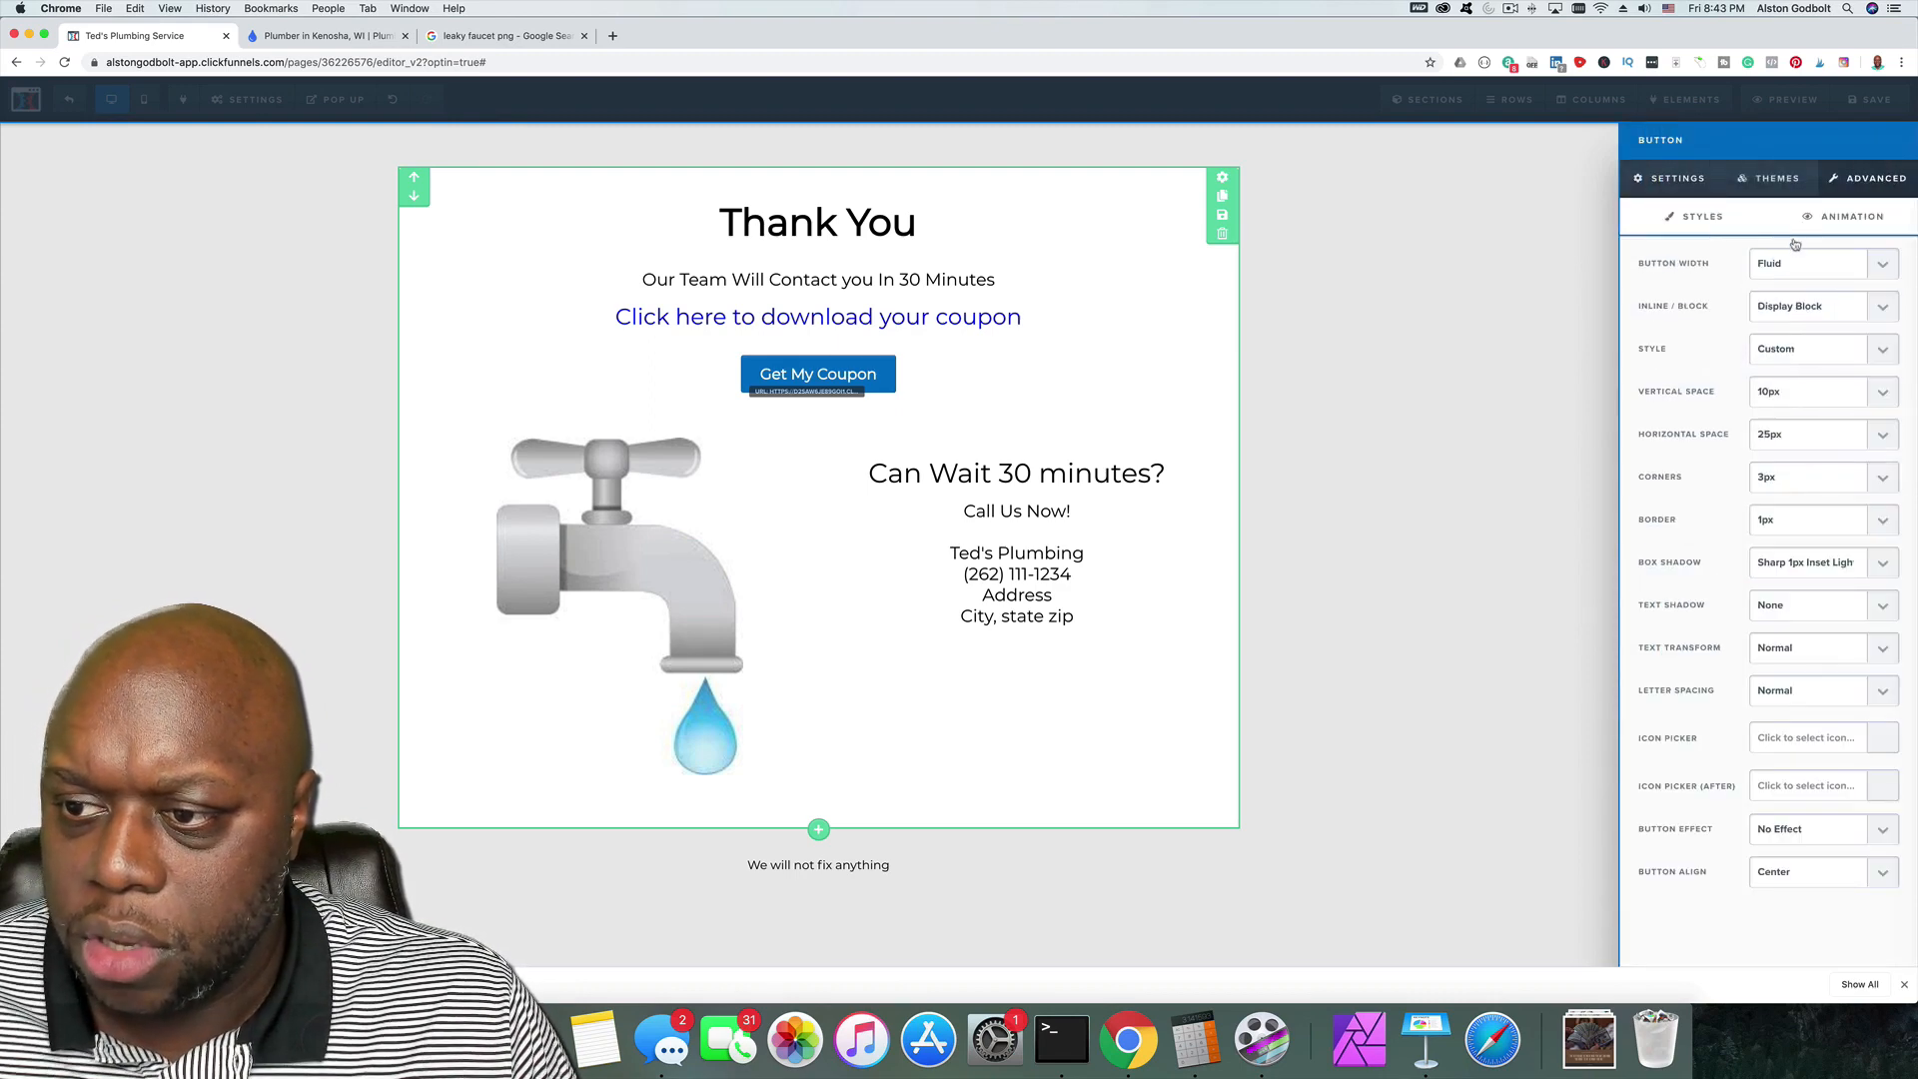
left_click(1880, 266)
left_click(1855, 281)
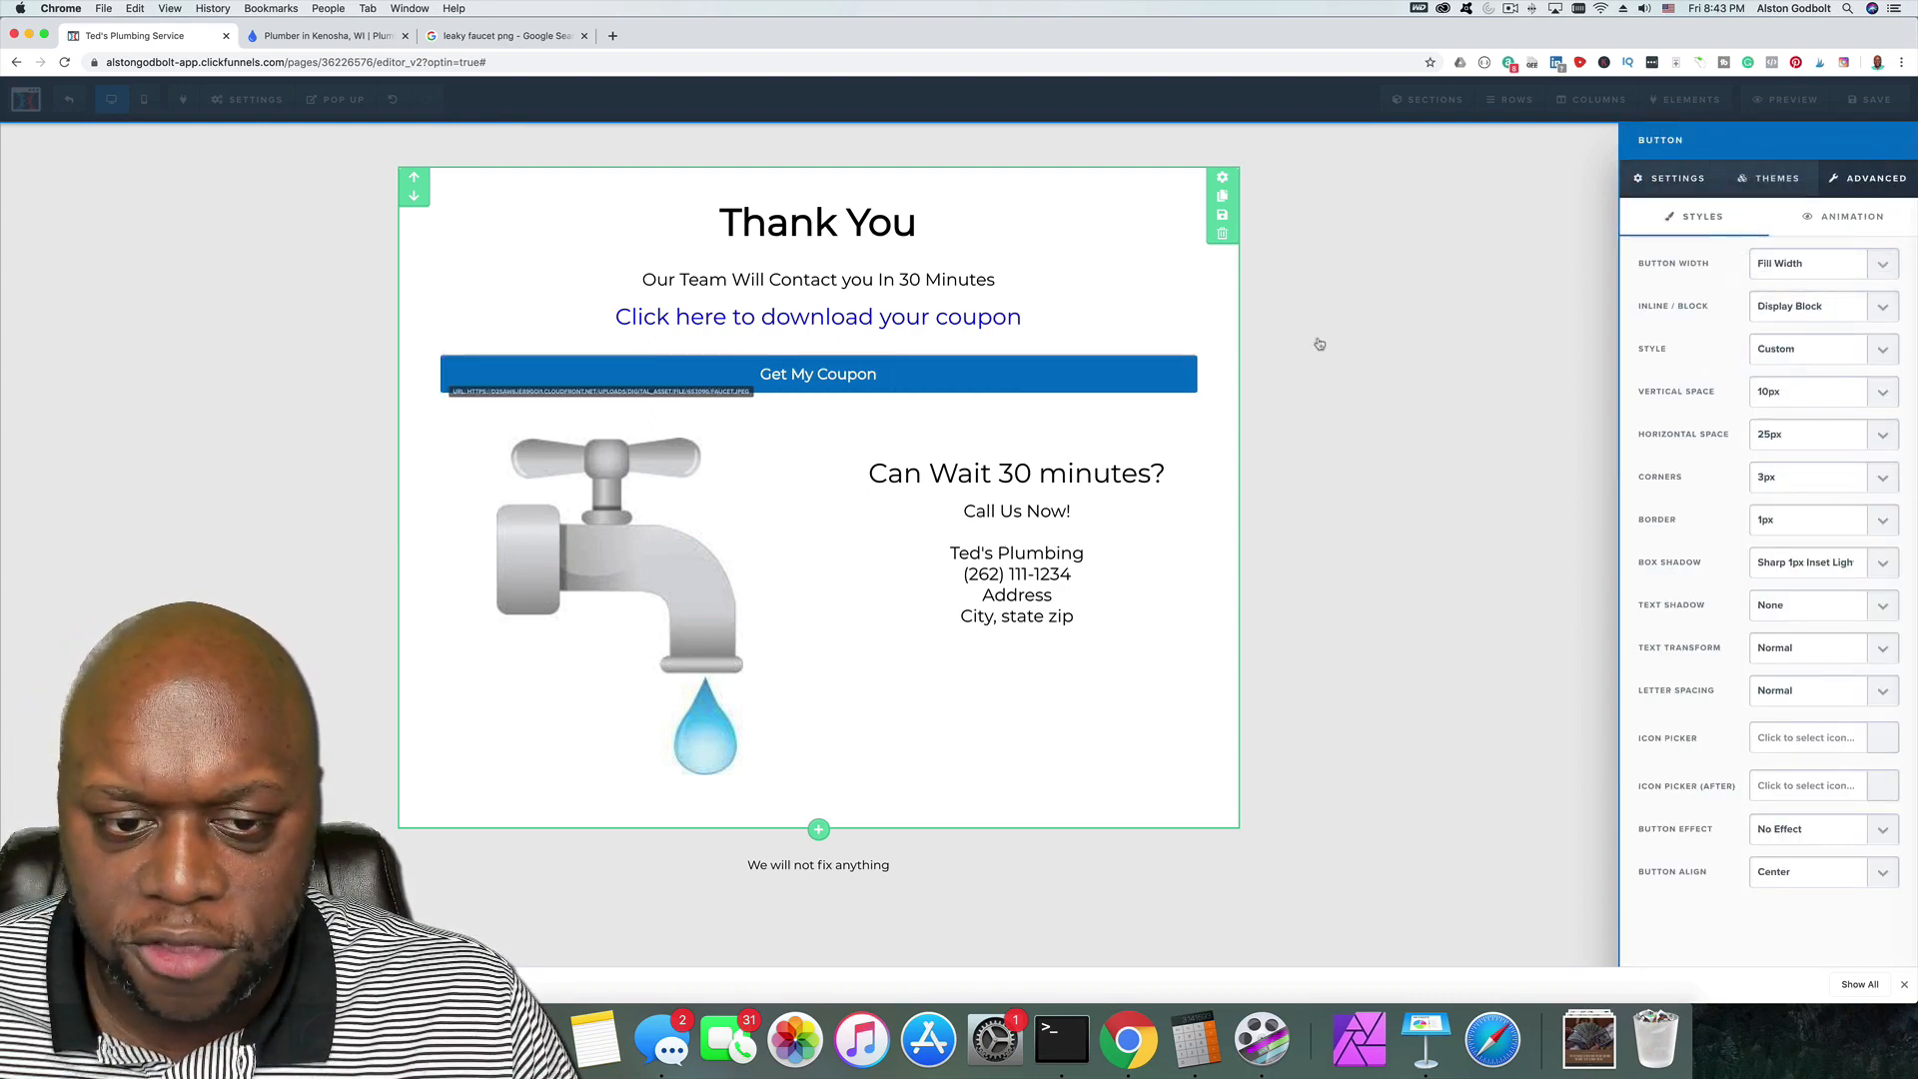
left_click(1776, 180)
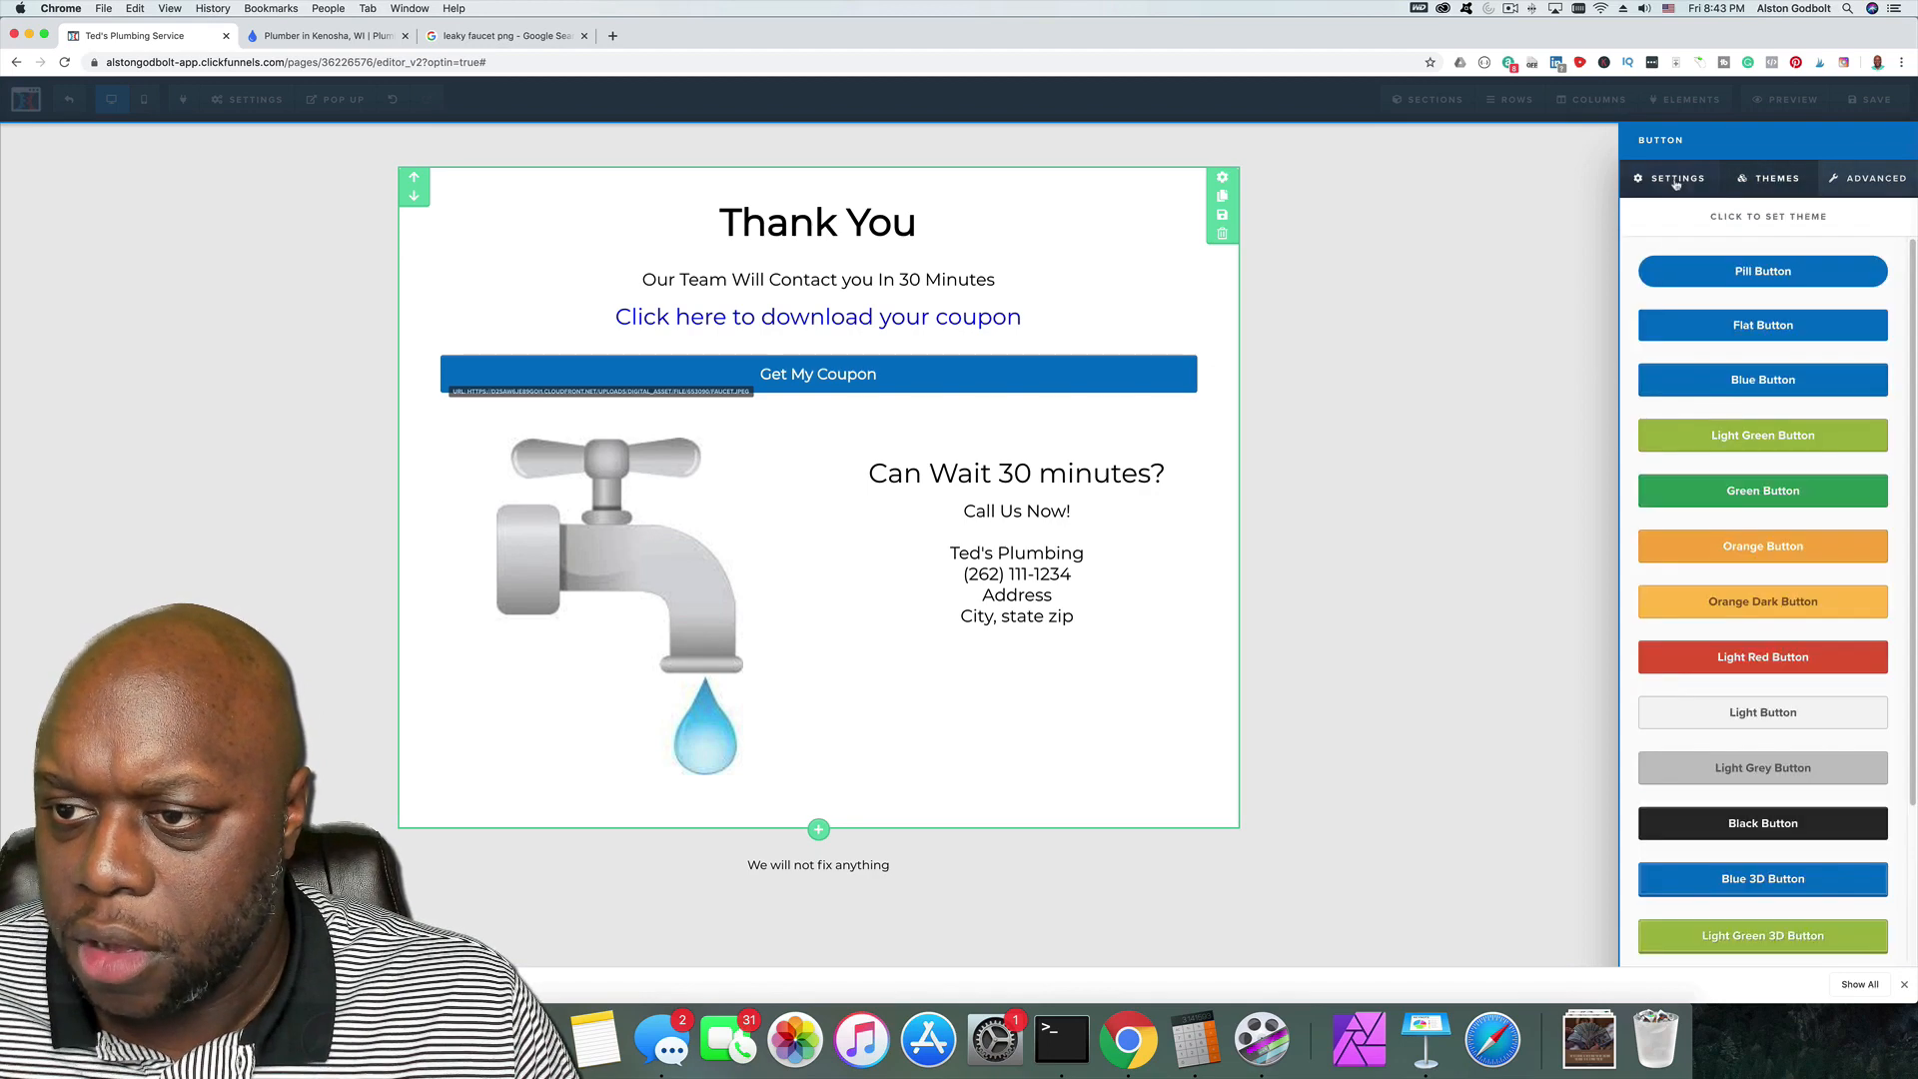
left_click(1670, 180)
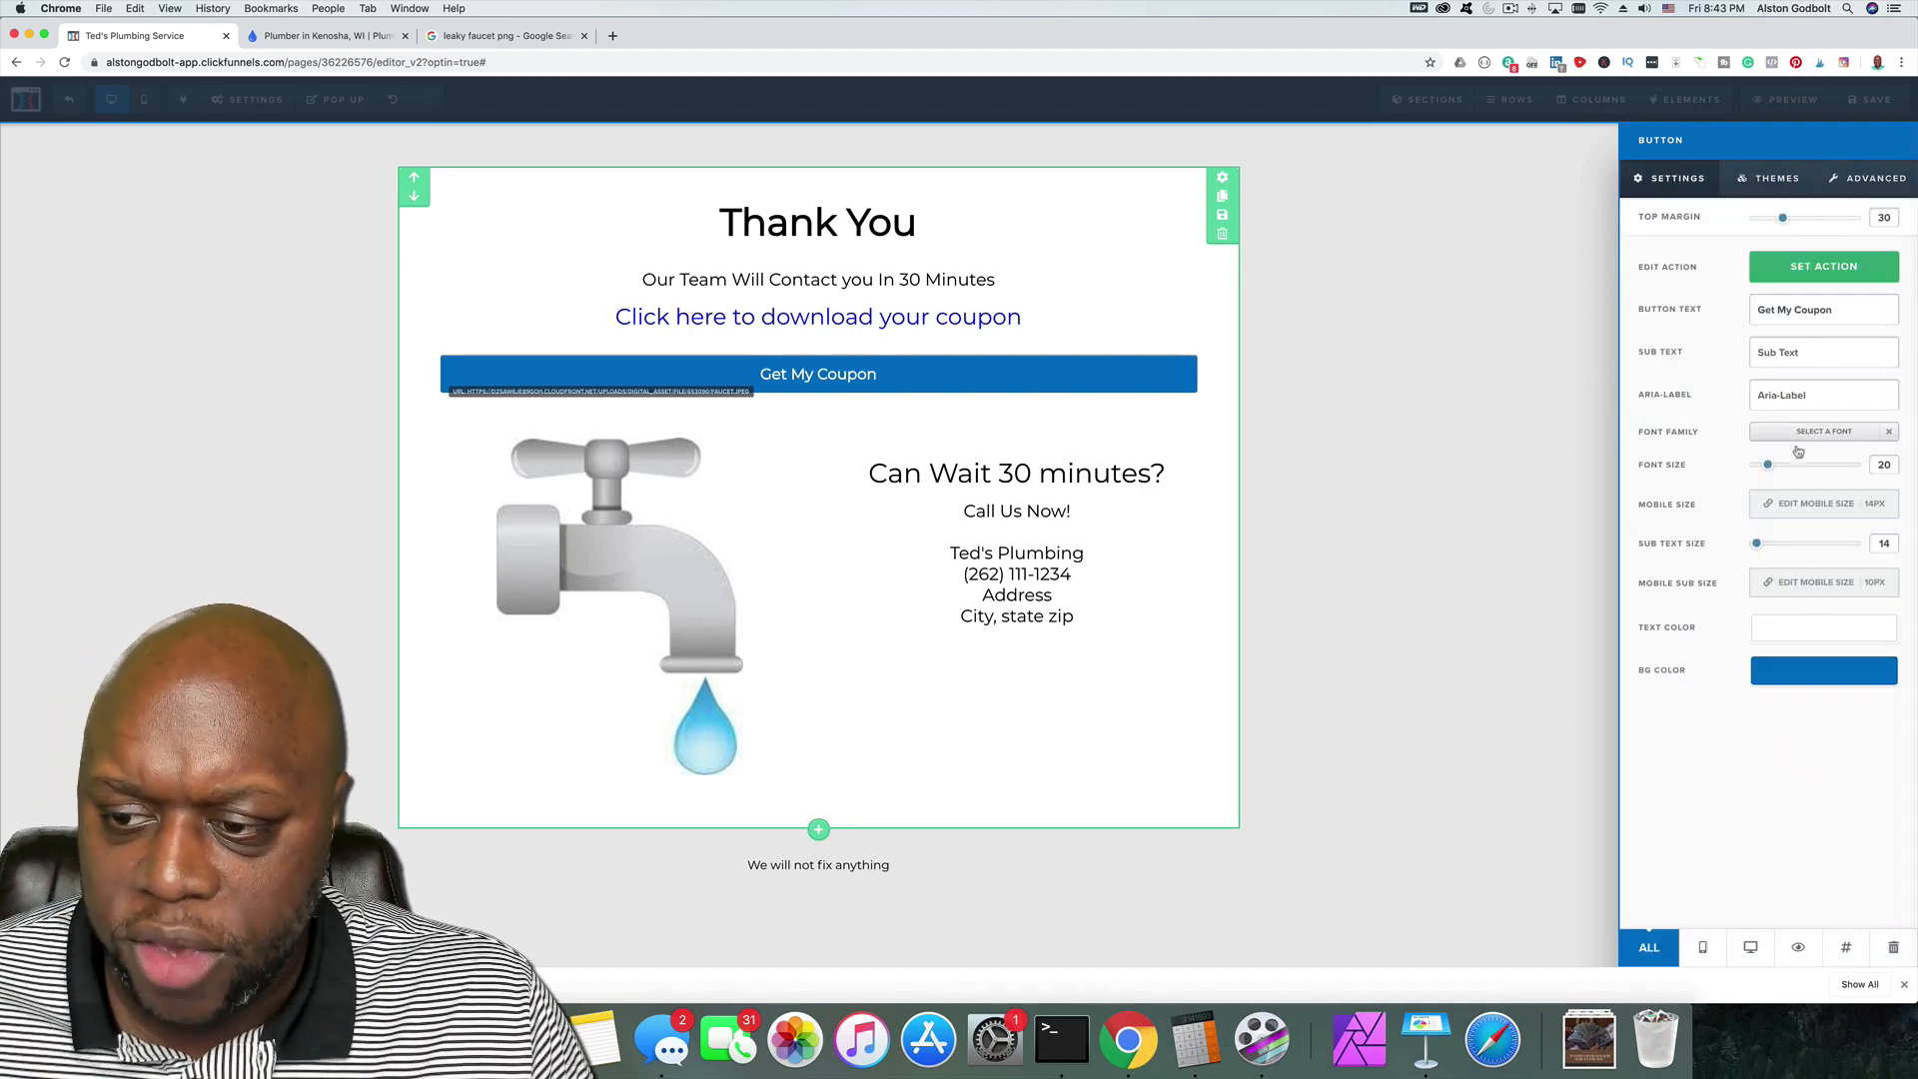
left_click_drag(1768, 464, 1801, 467)
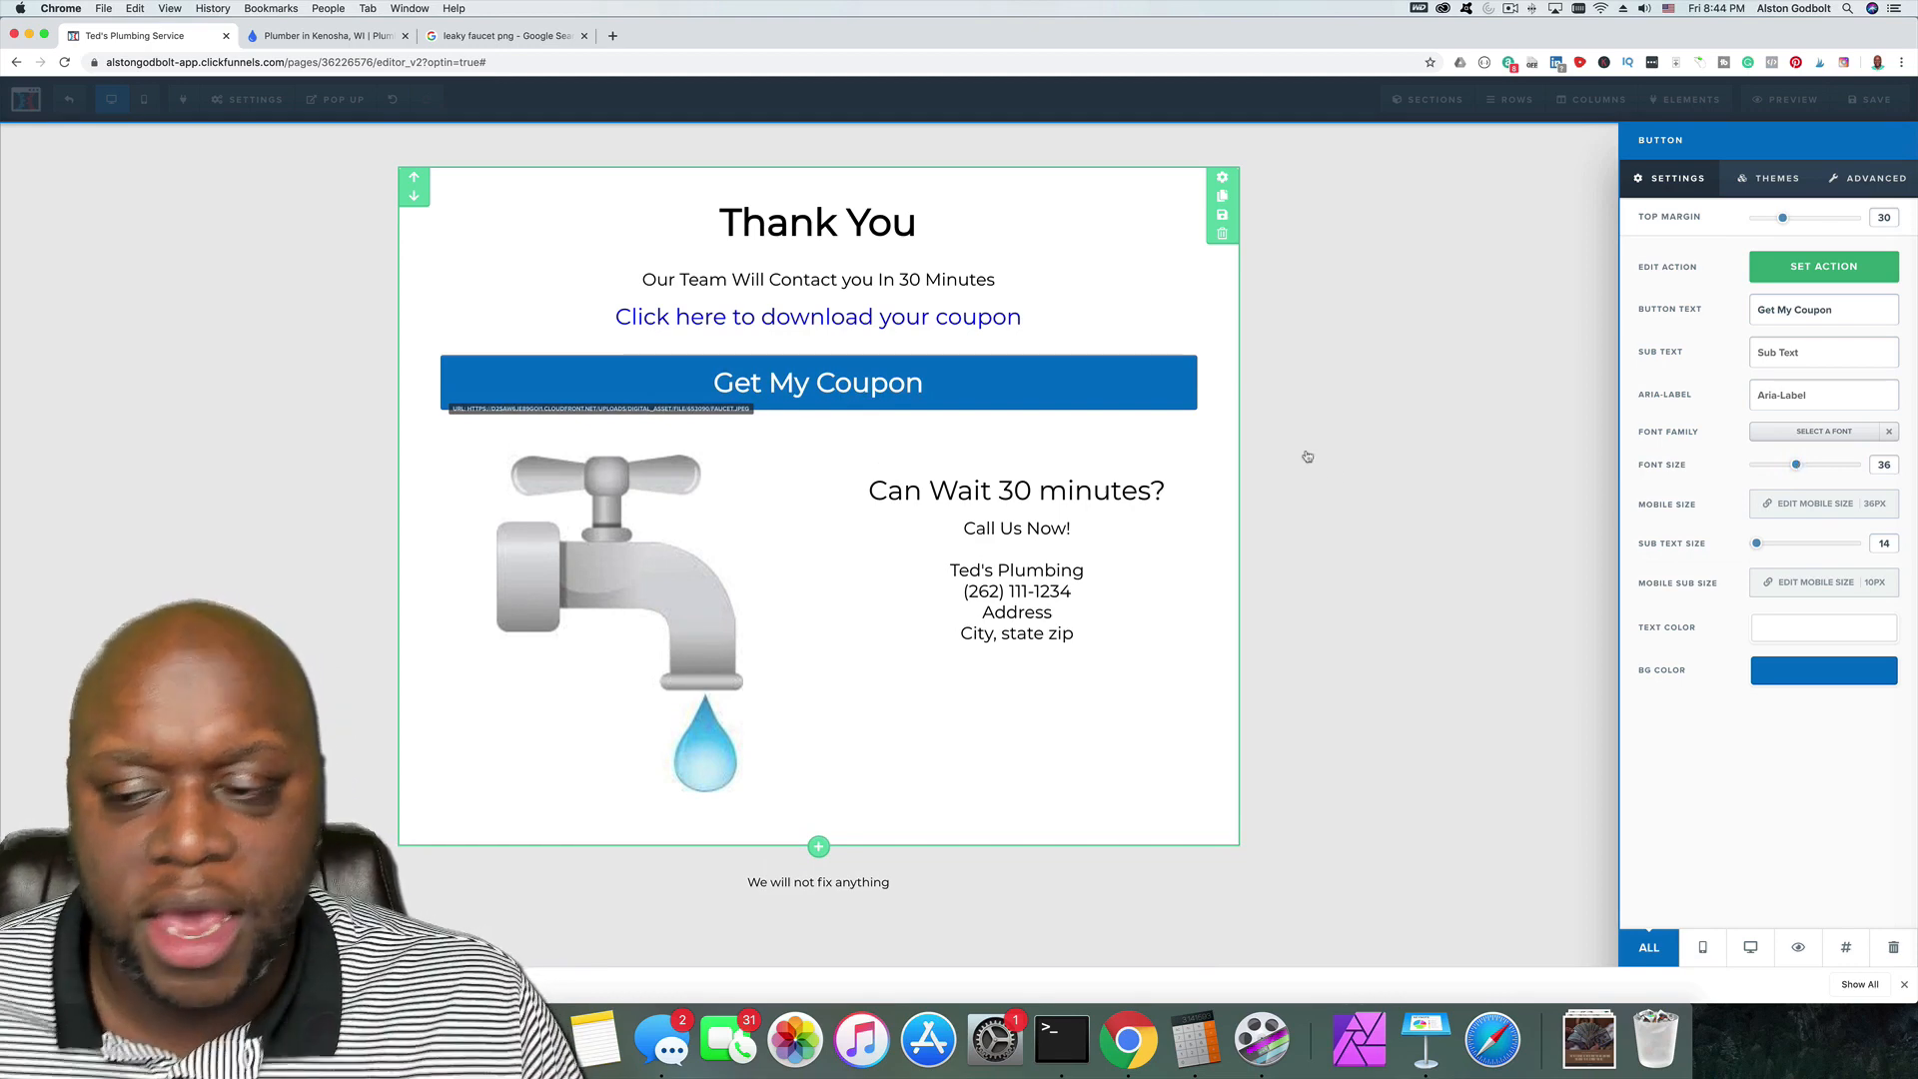
Step: Change the coupon button's background colour to the green conversion colour and save the page
left_click(1812, 679)
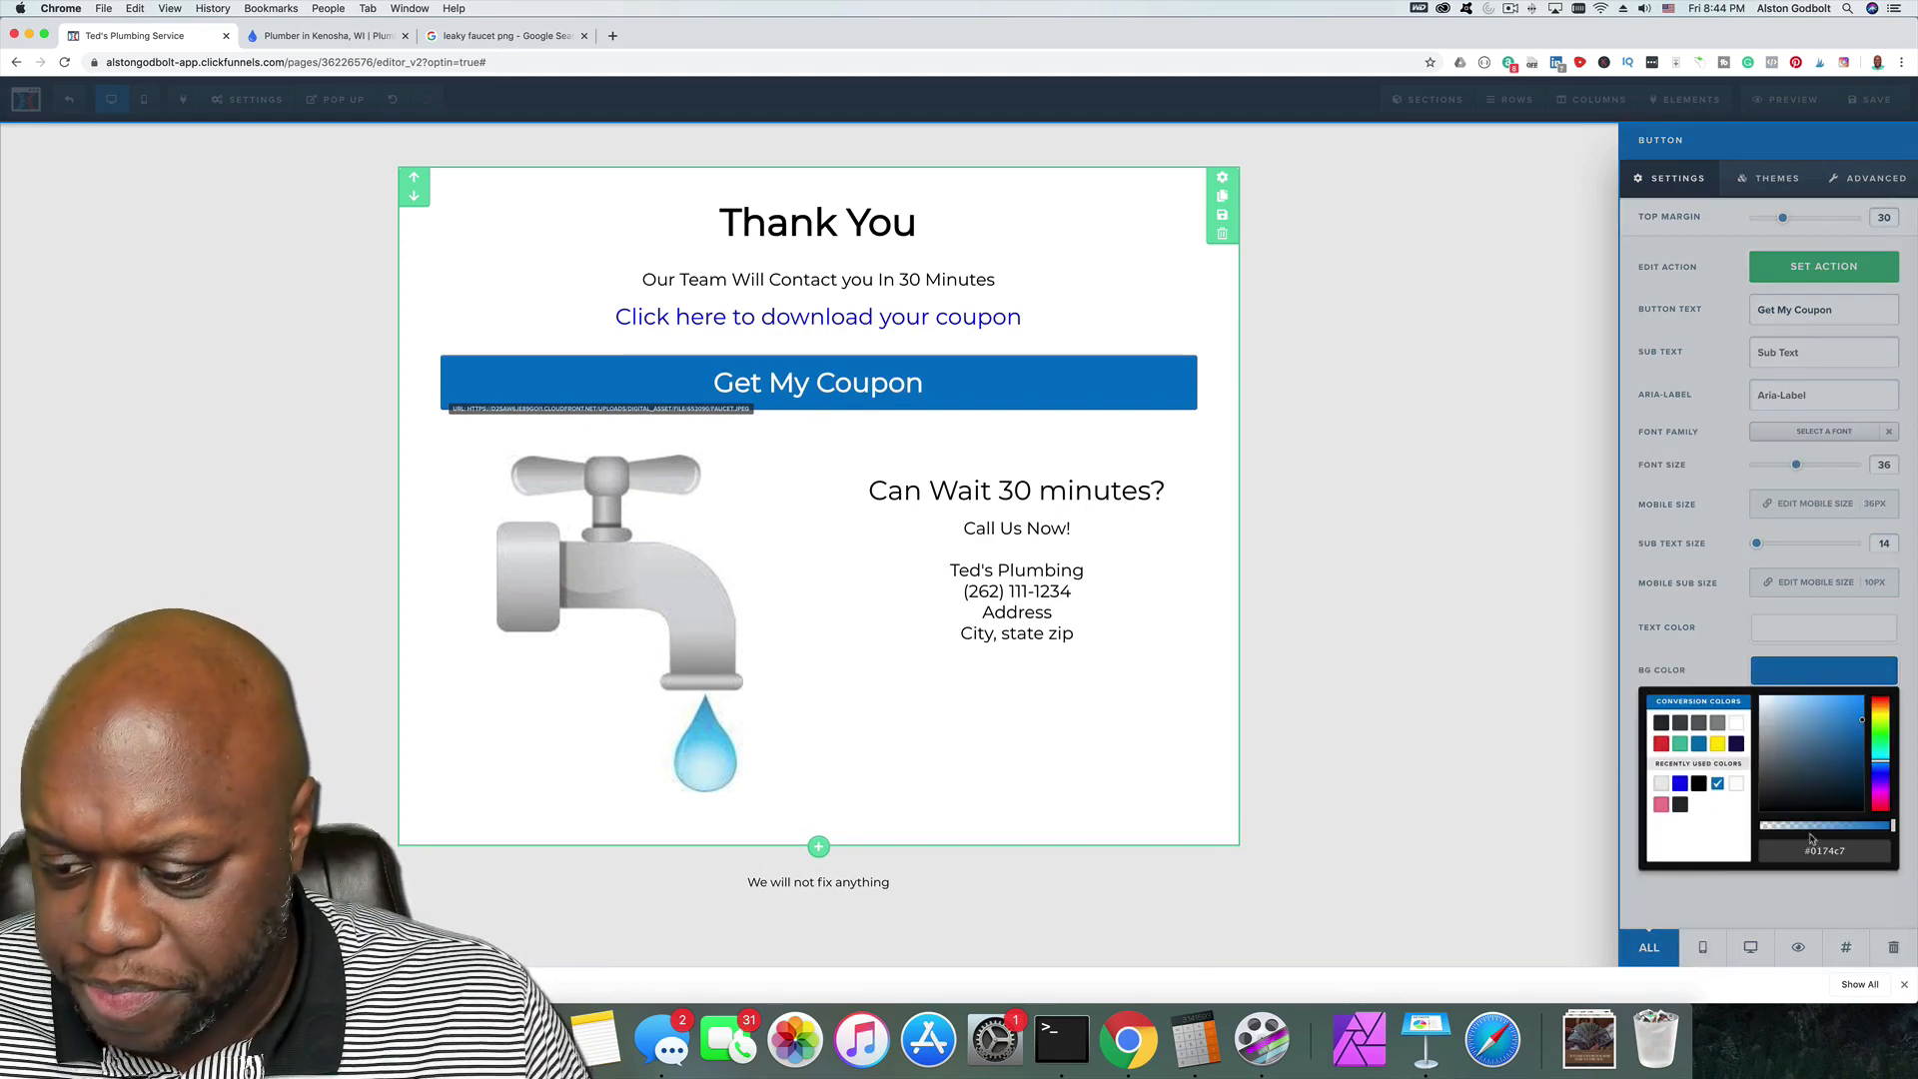
left_click(1680, 744)
left_click(867, 529)
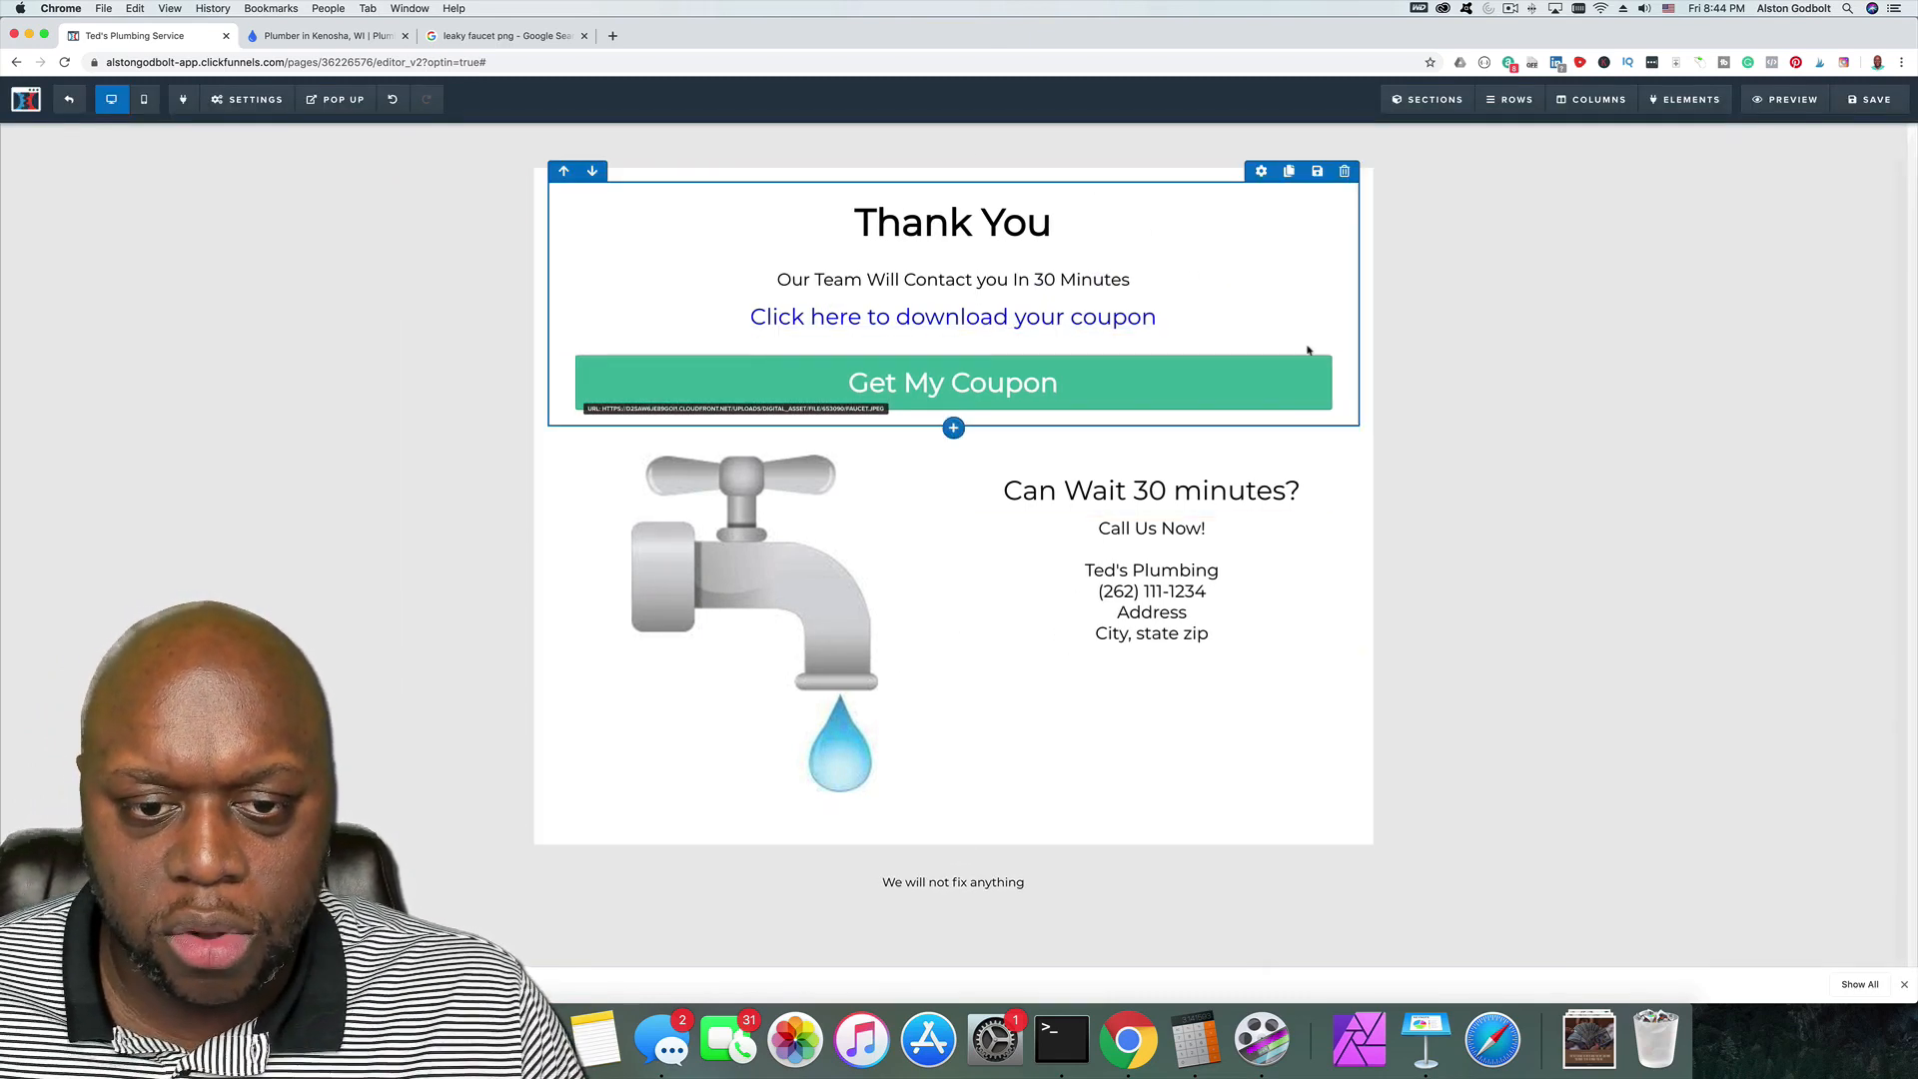
left_click(1870, 100)
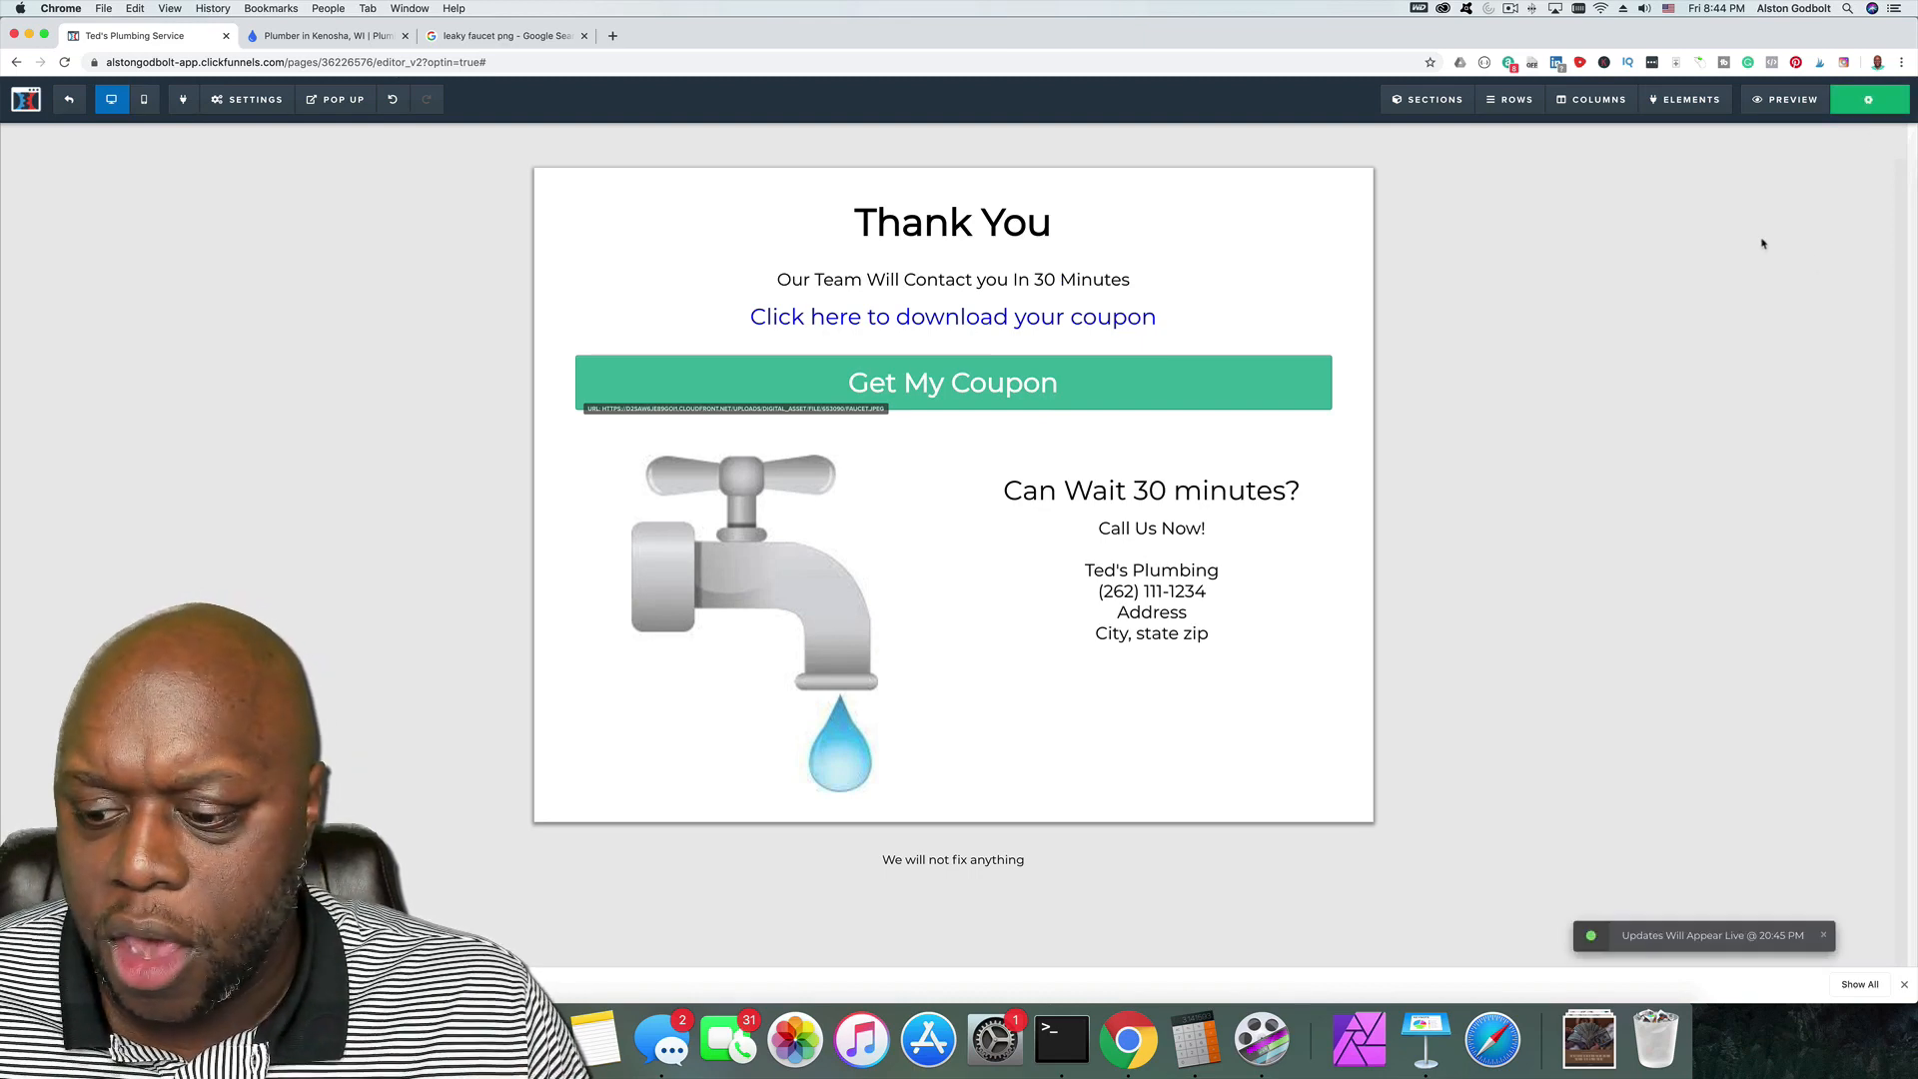
Step: Preview the thank-you page, test the coupon text link and the Get My Coupon button, and return to the editor
left_click(1775, 104)
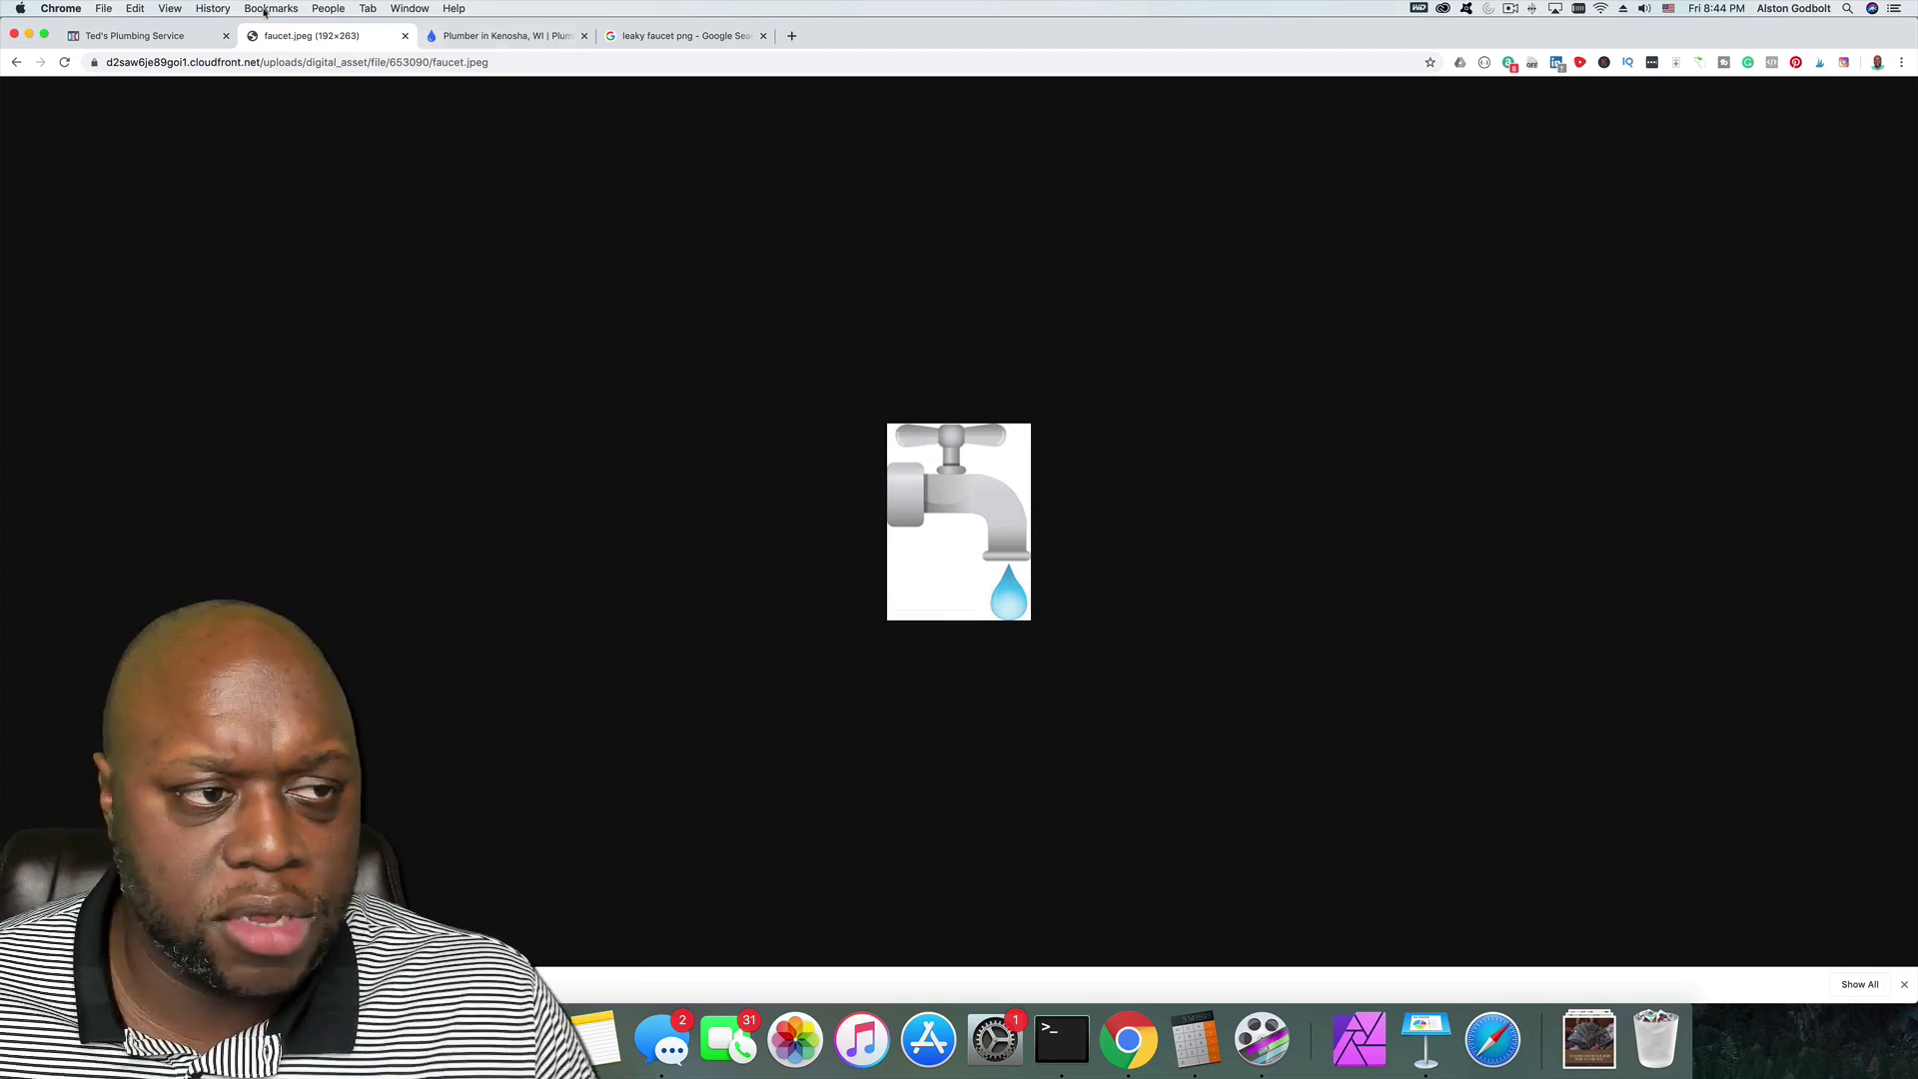
left_click(140, 35)
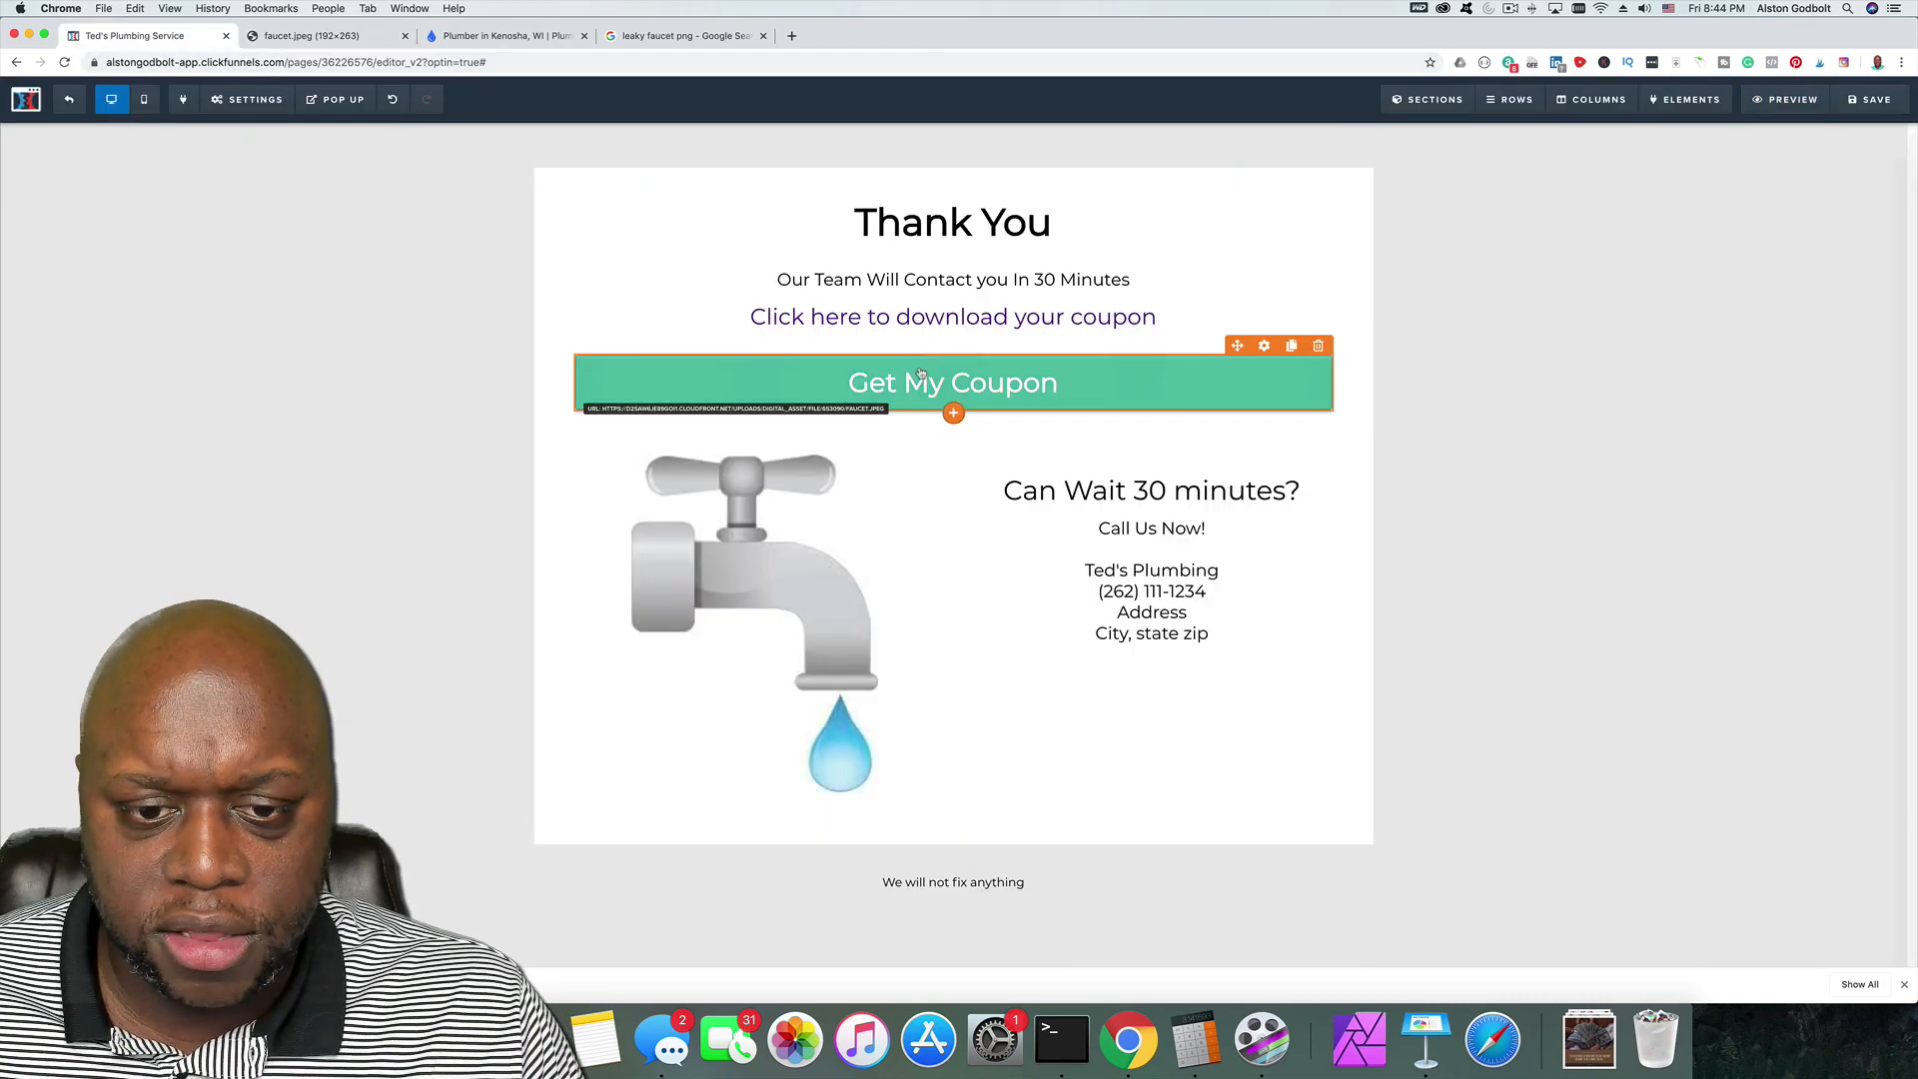
left_click(920, 373)
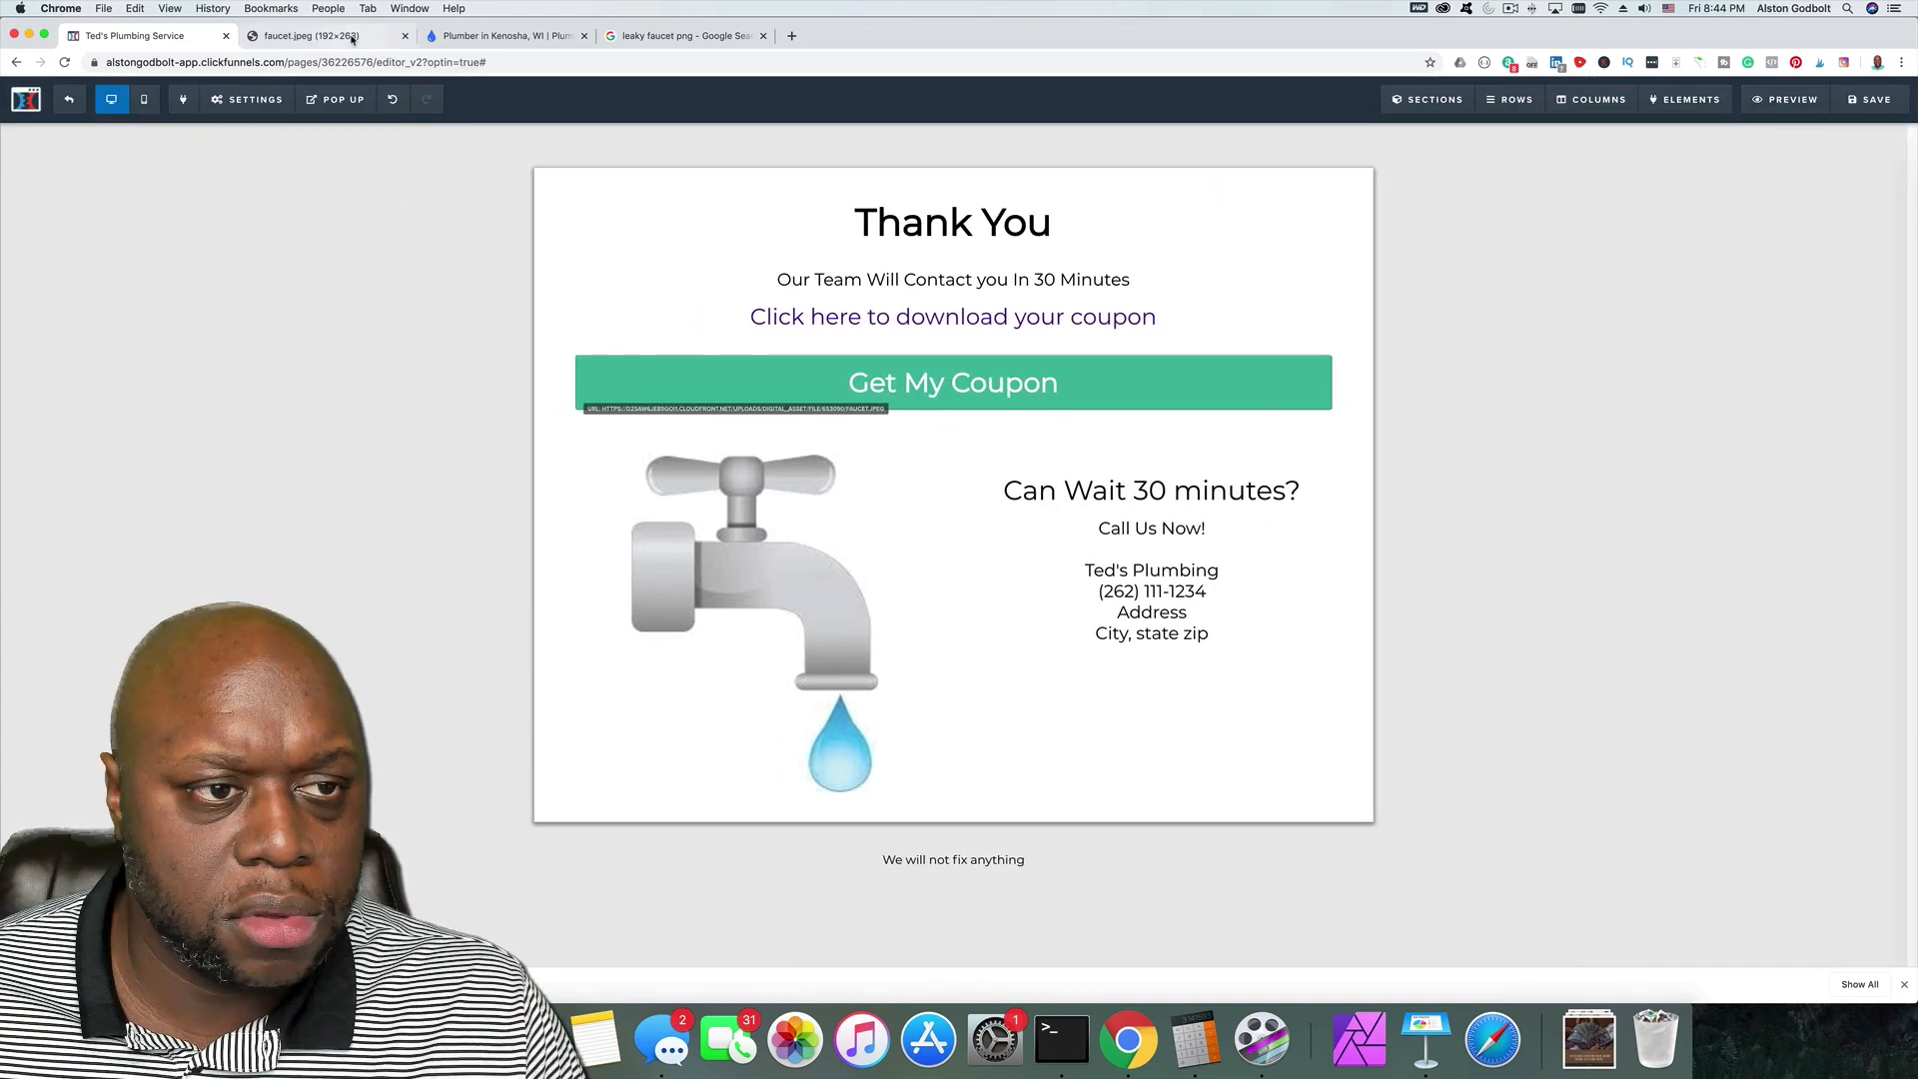
left_click(349, 36)
left_click(16, 62)
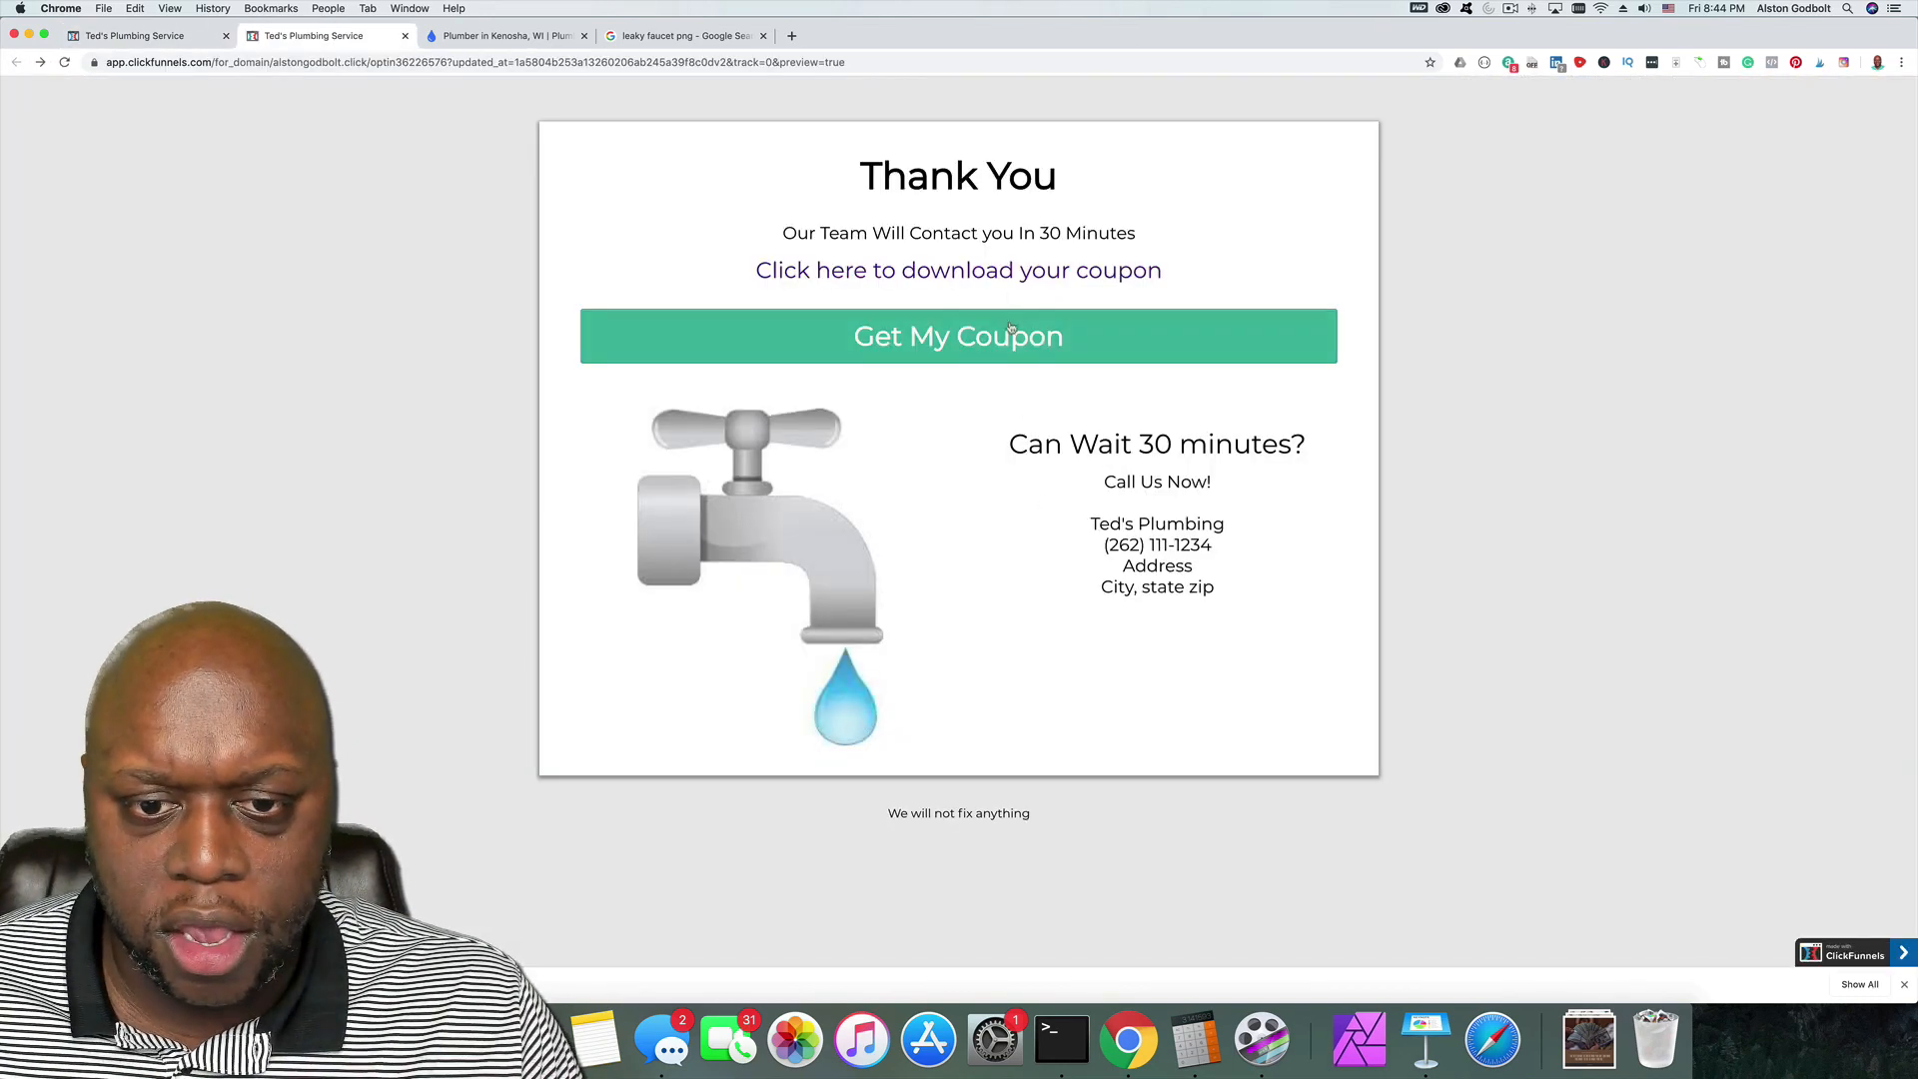
left_click(1010, 333)
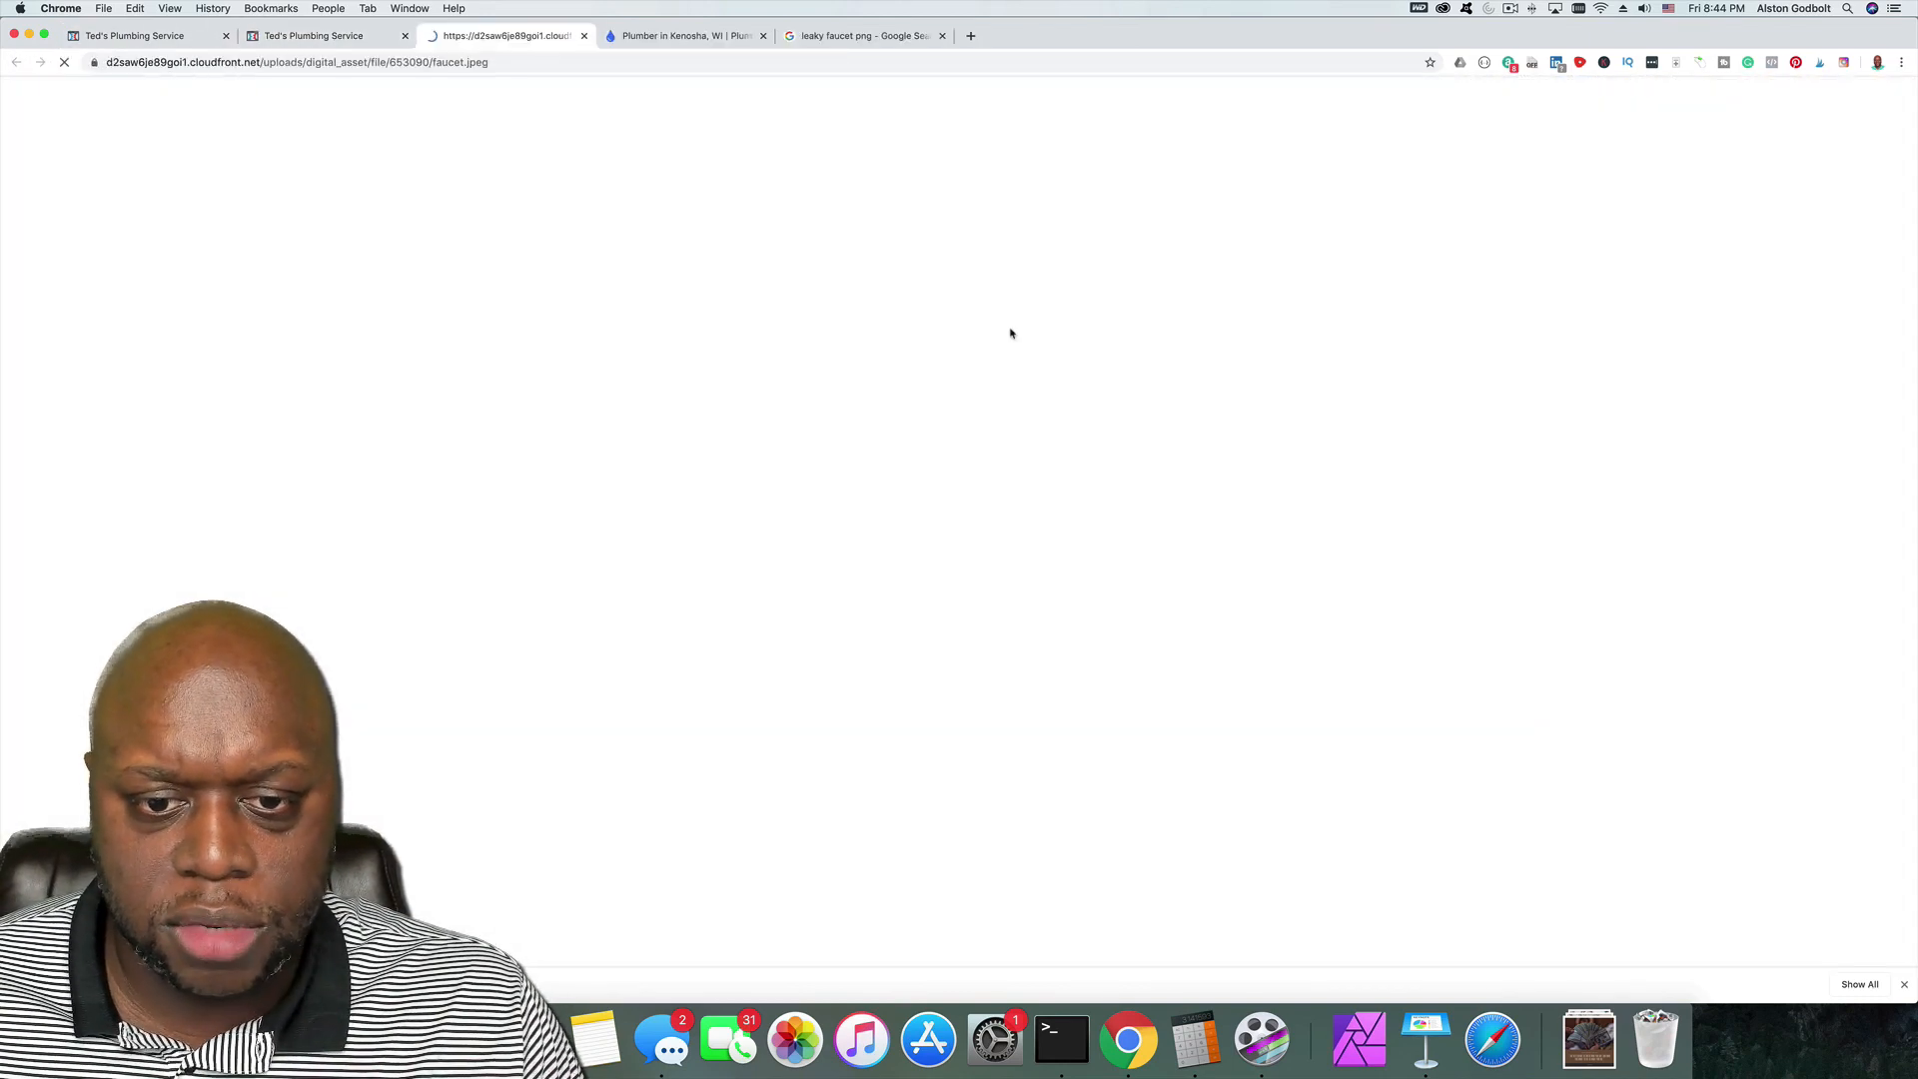
left_click(583, 36)
left_click(404, 36)
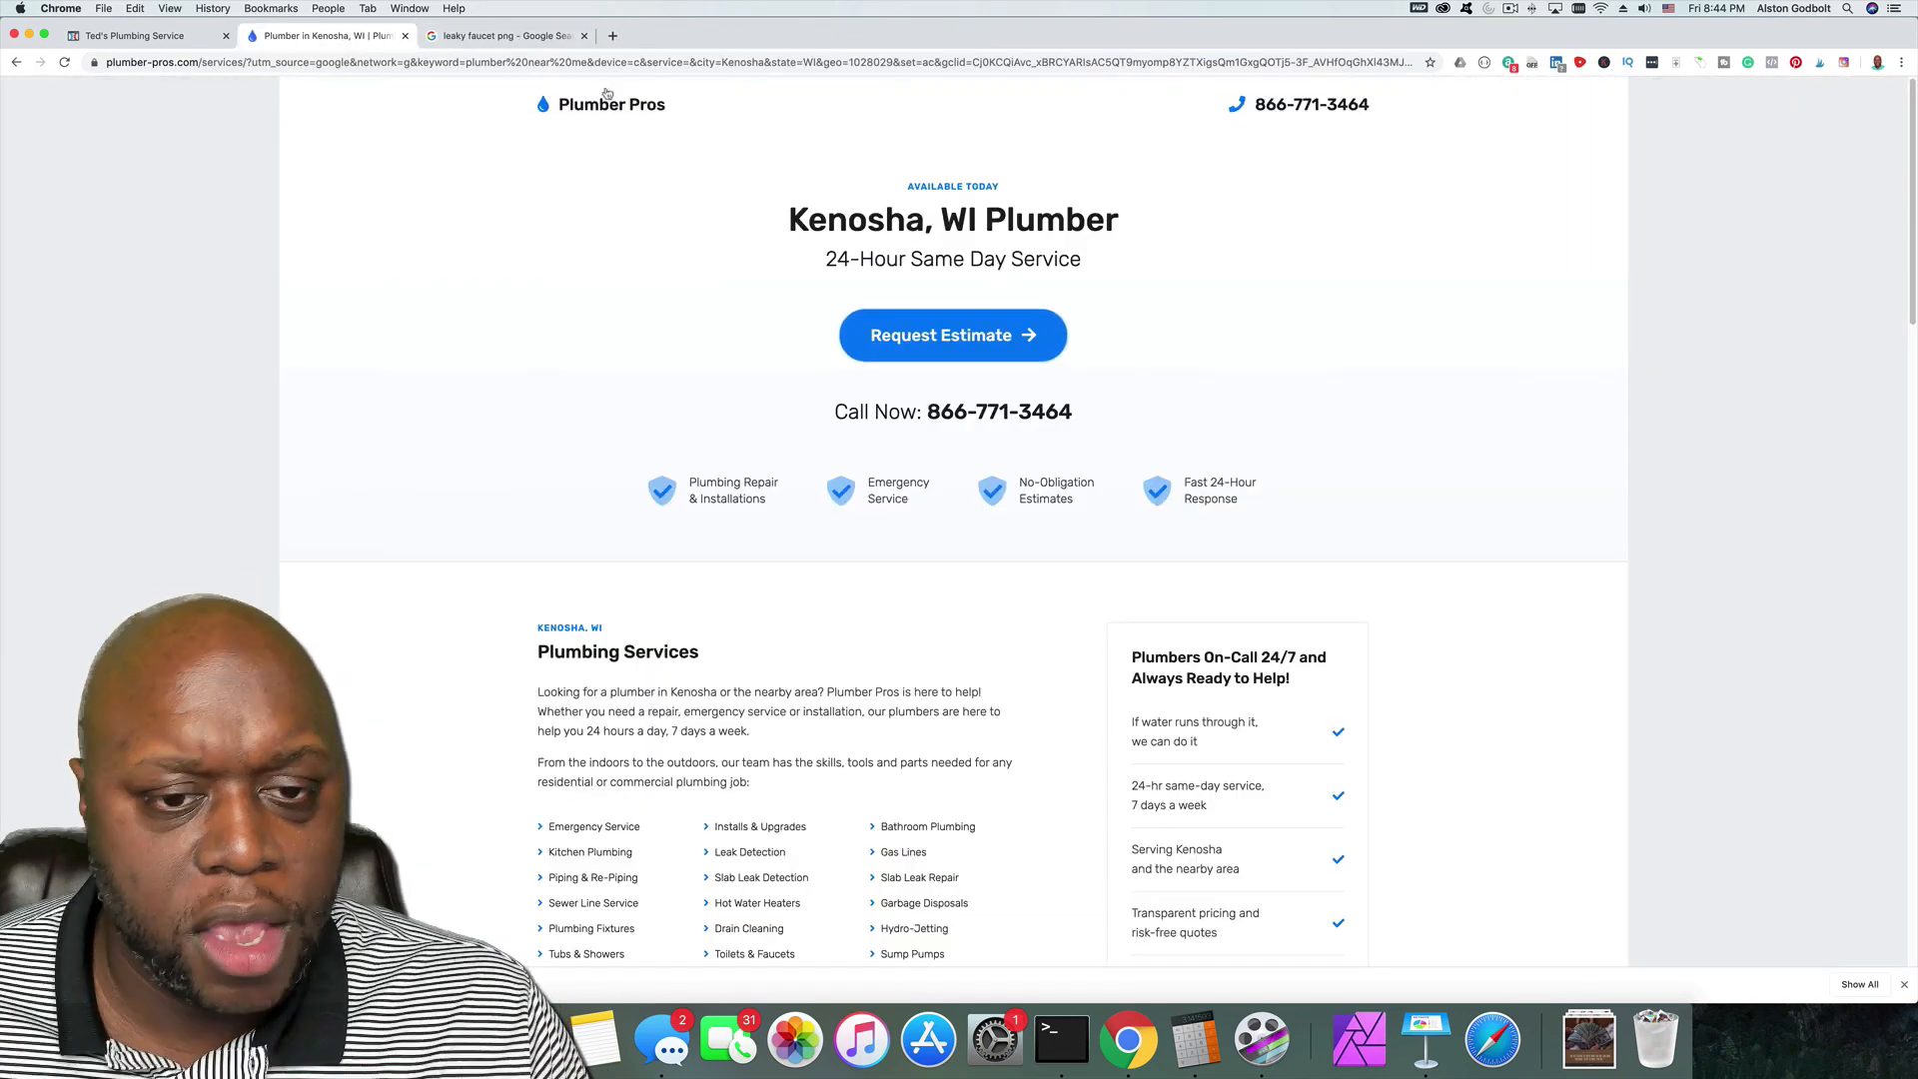
left_click(130, 36)
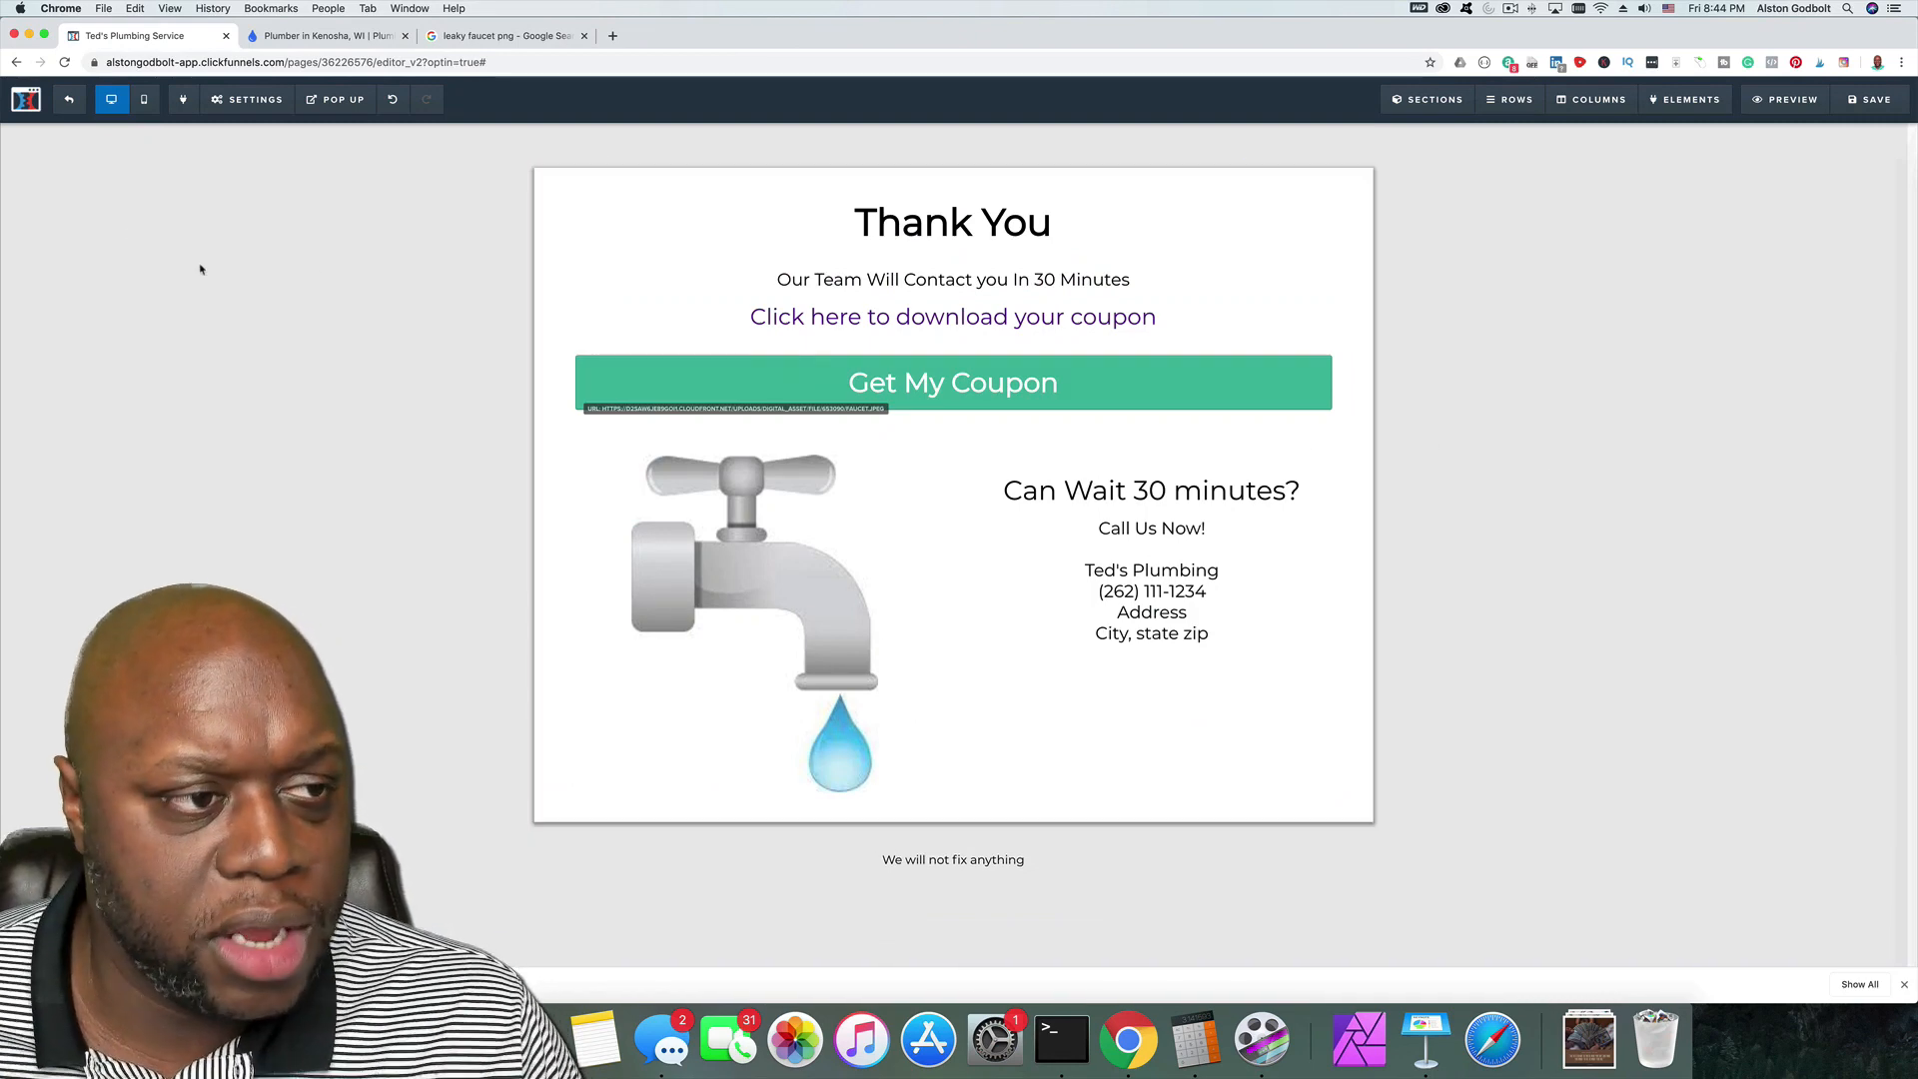
Step: Save the thank-you page again, and exit the editor to open the Udemy1 funnel's Optin step
left_click(69, 99)
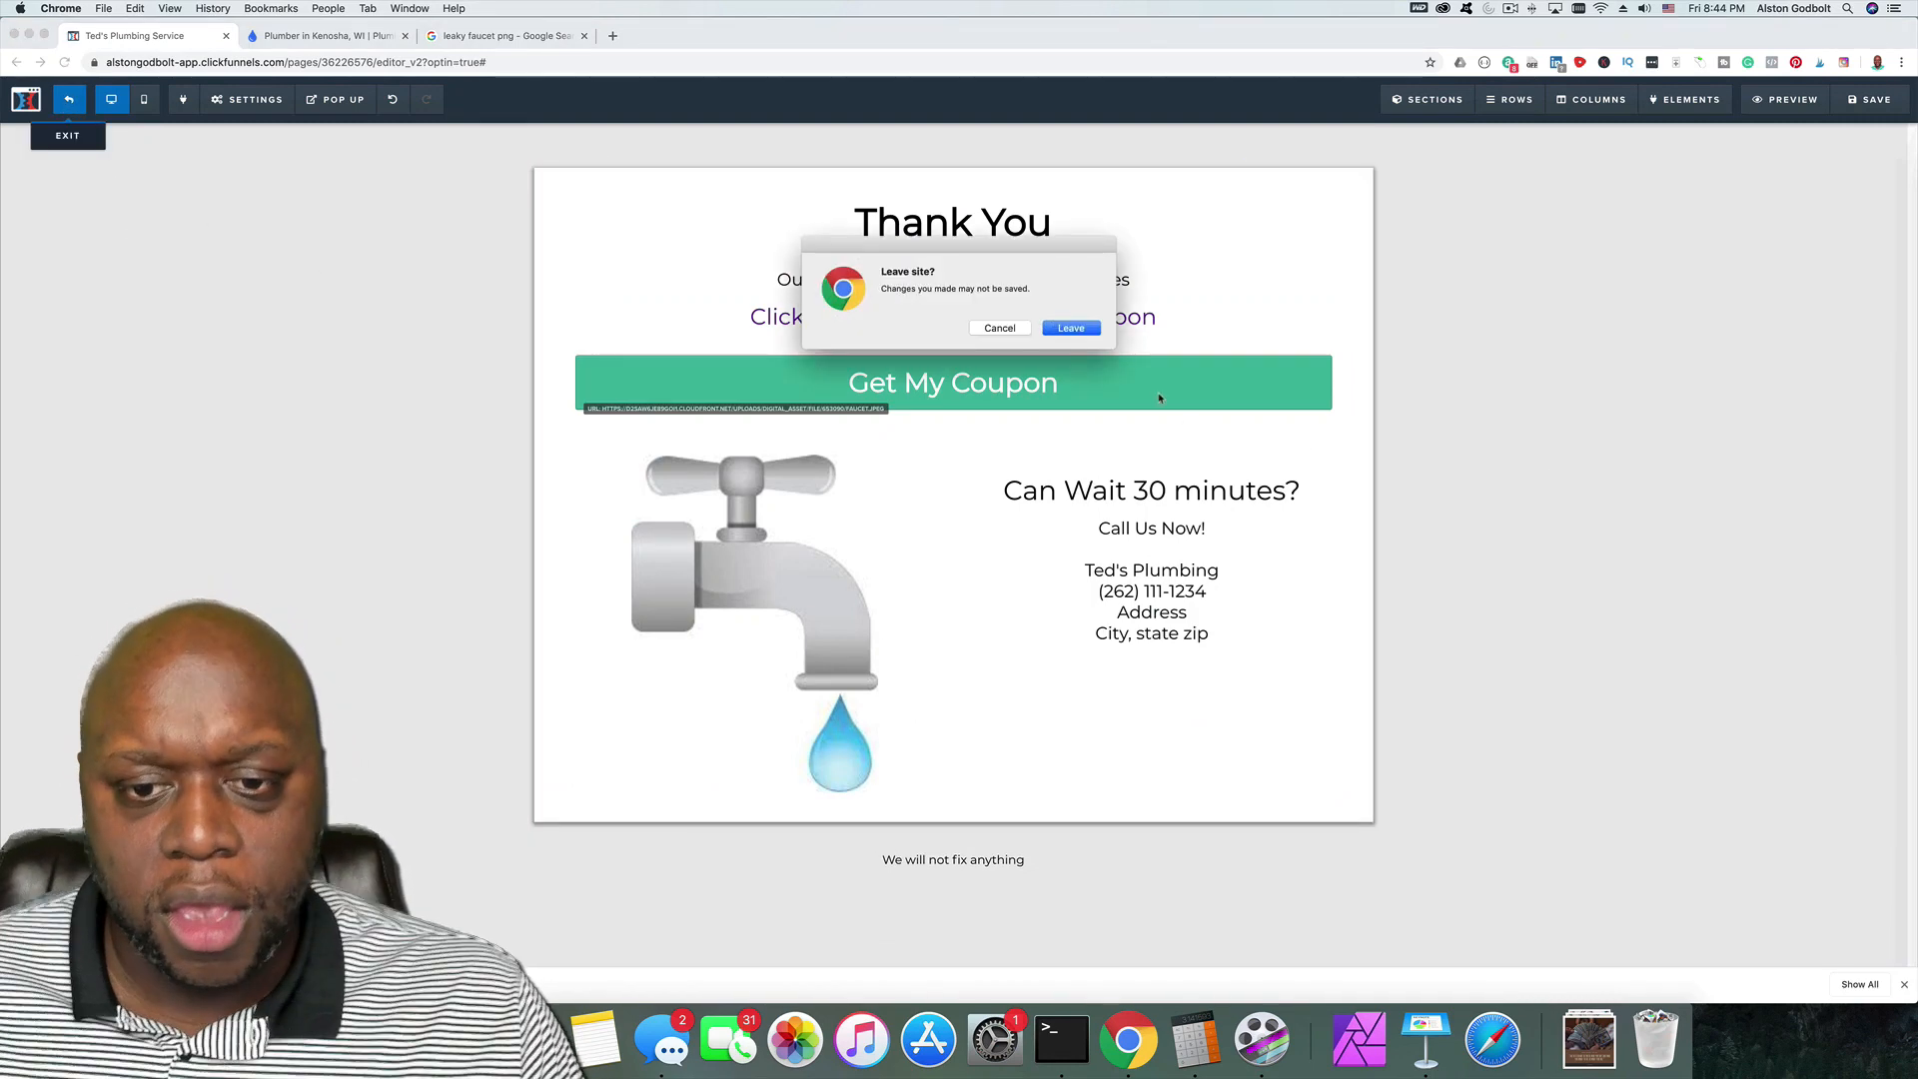
left_click(1007, 330)
left_click(1868, 103)
left_click(1867, 102)
left_click(71, 102)
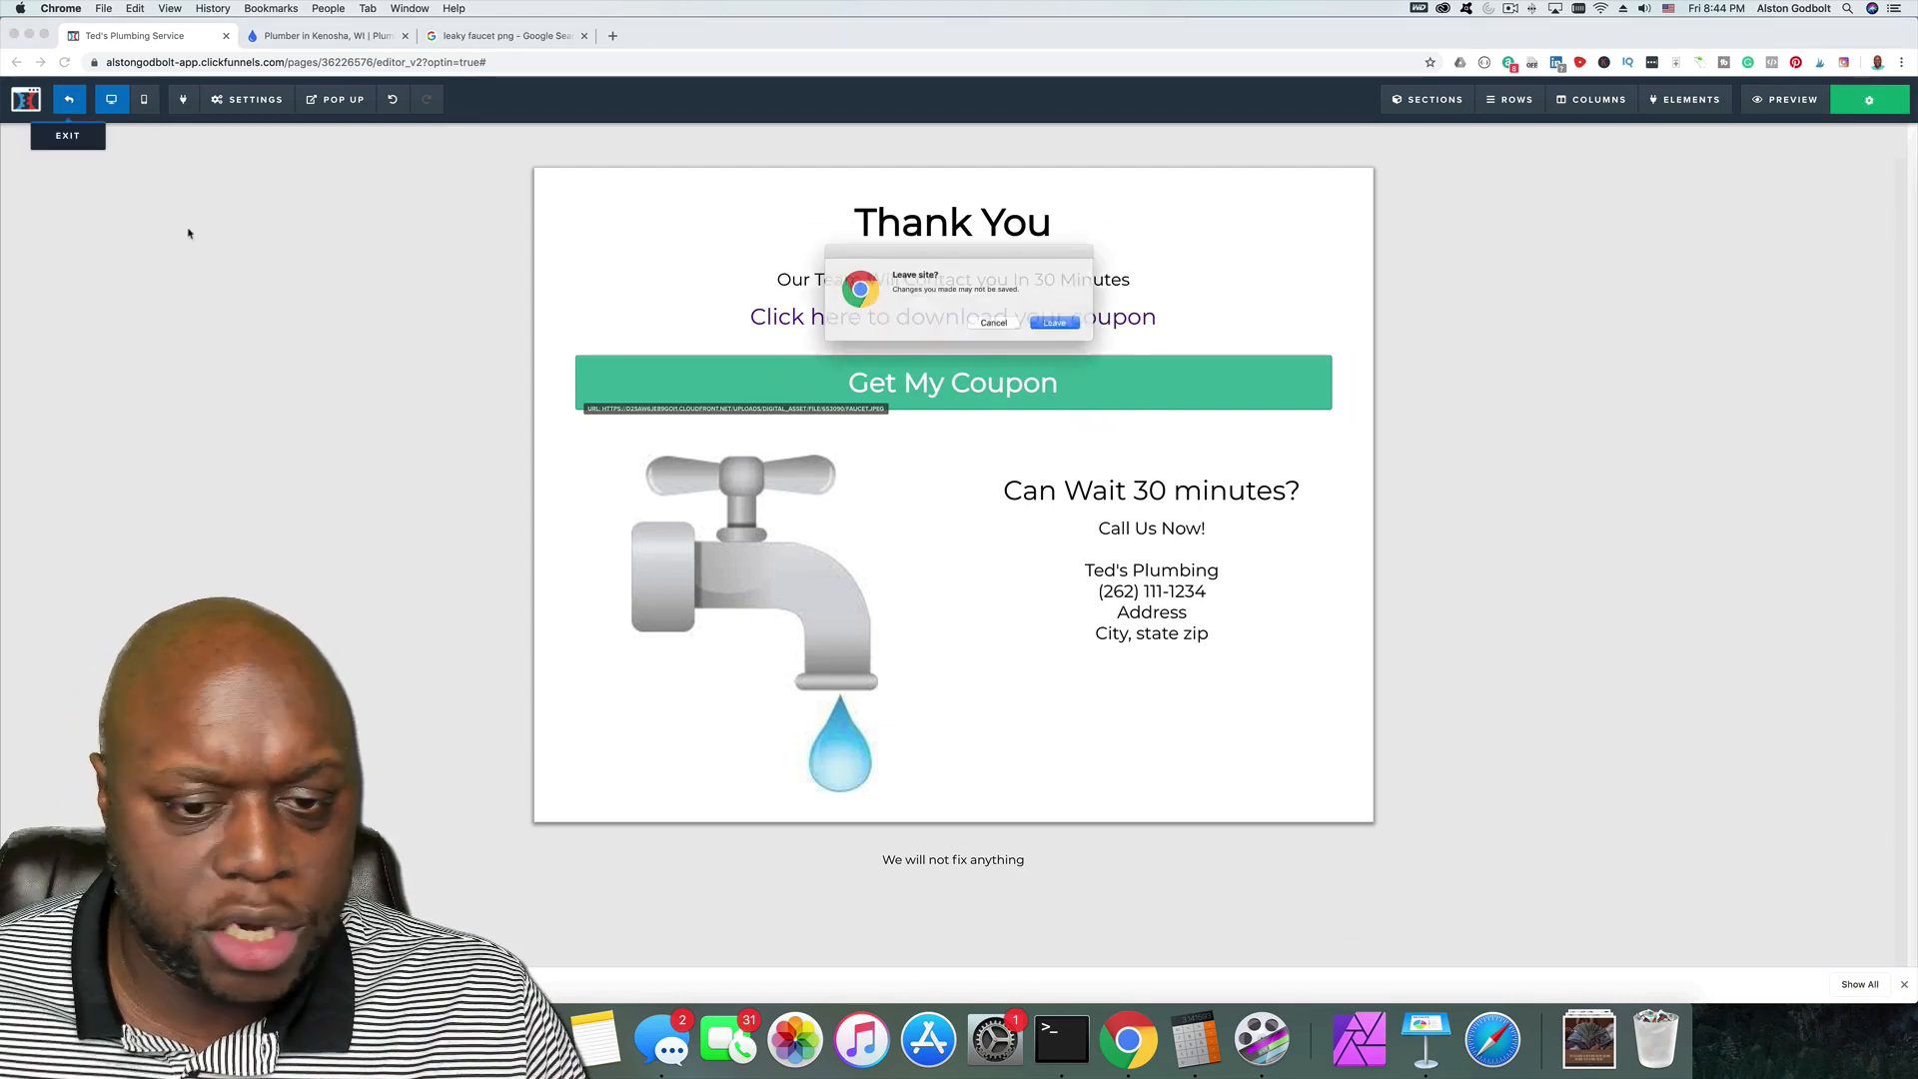
left_click(1001, 329)
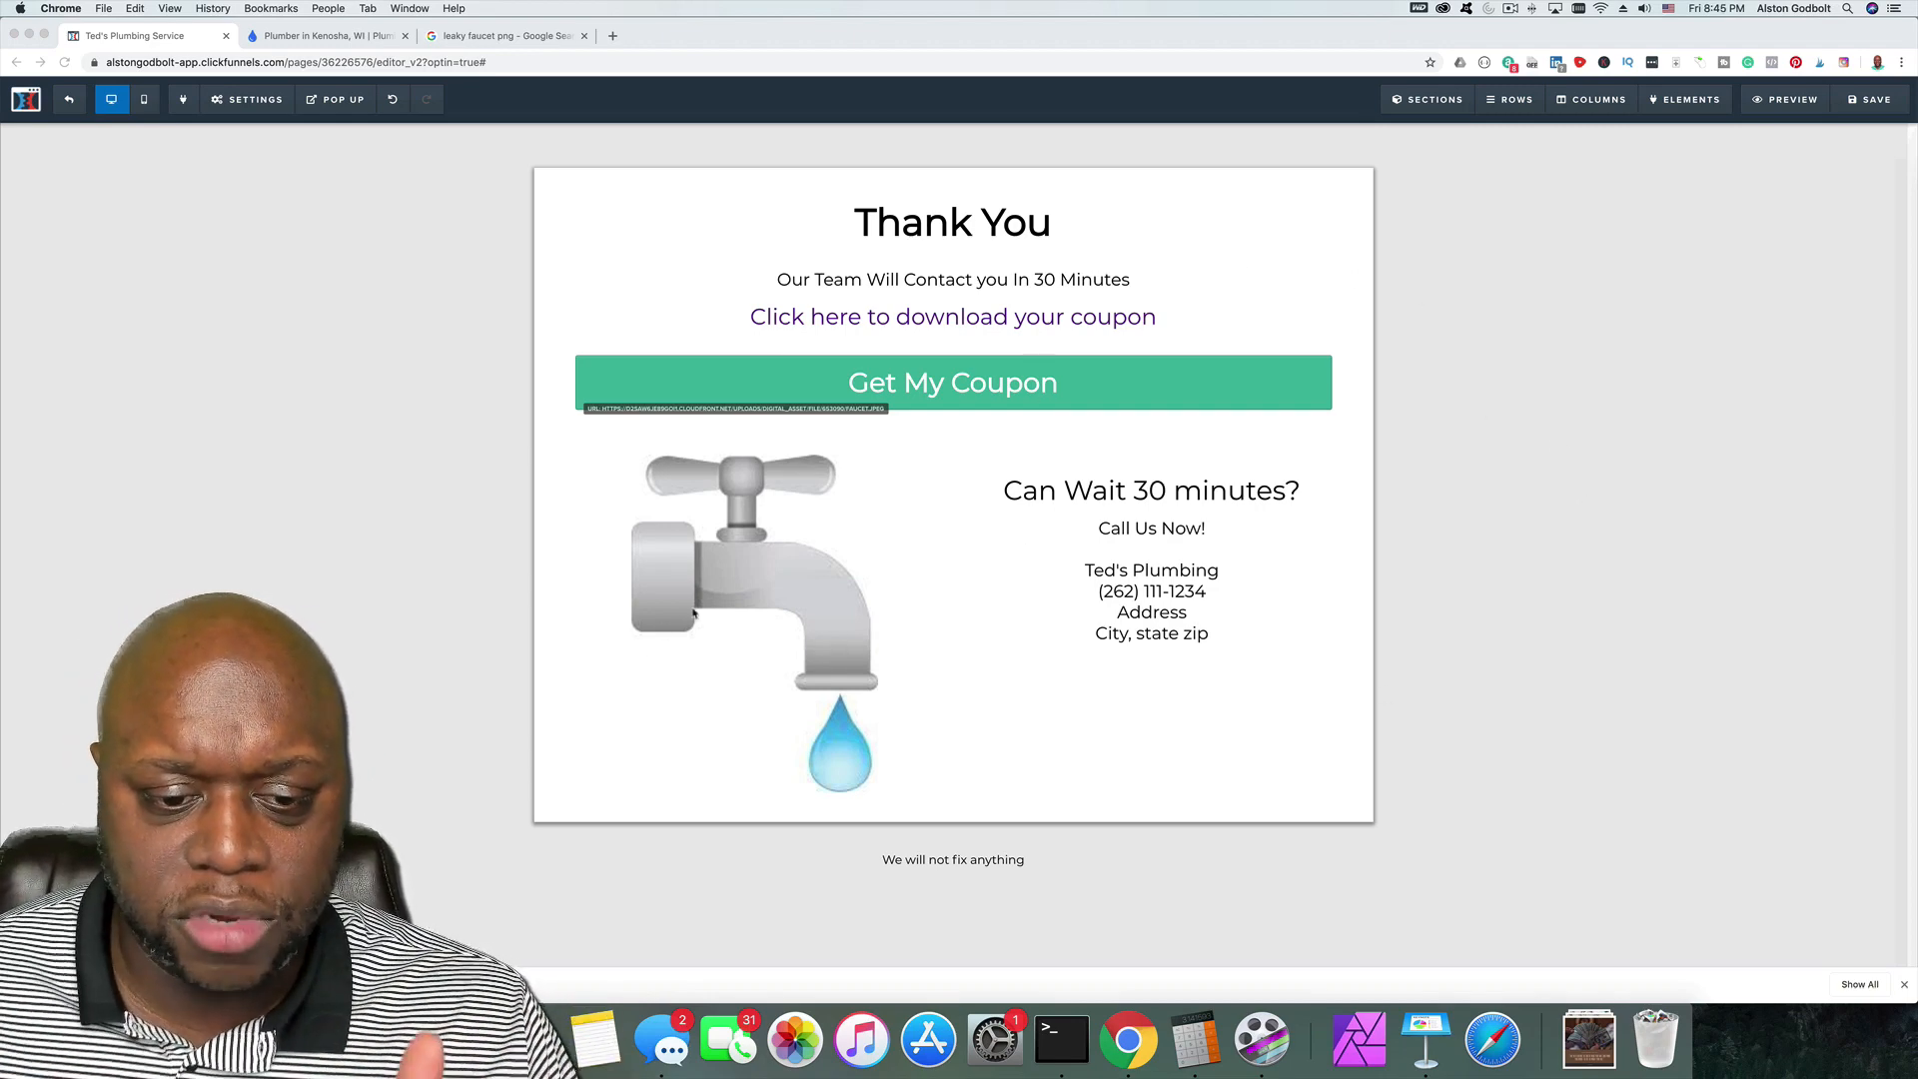
left_click(69, 99)
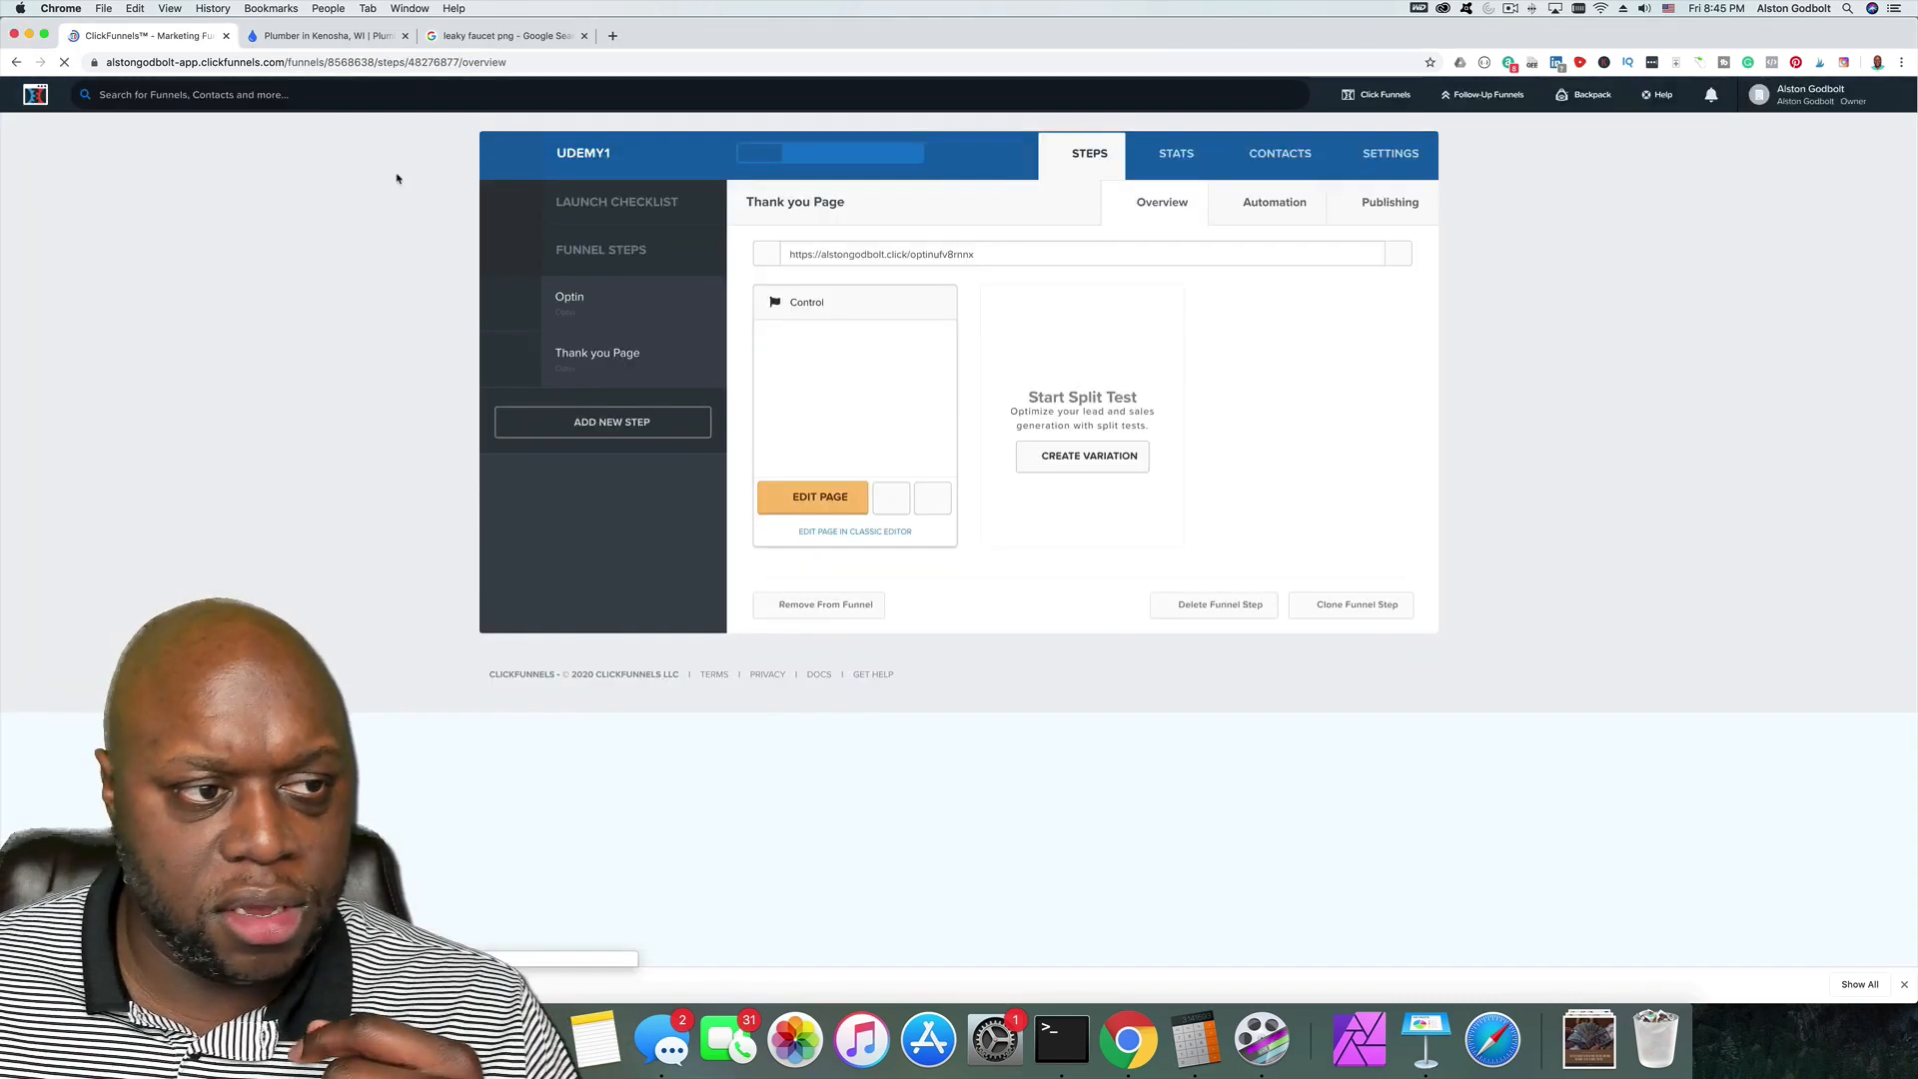
left_click(591, 308)
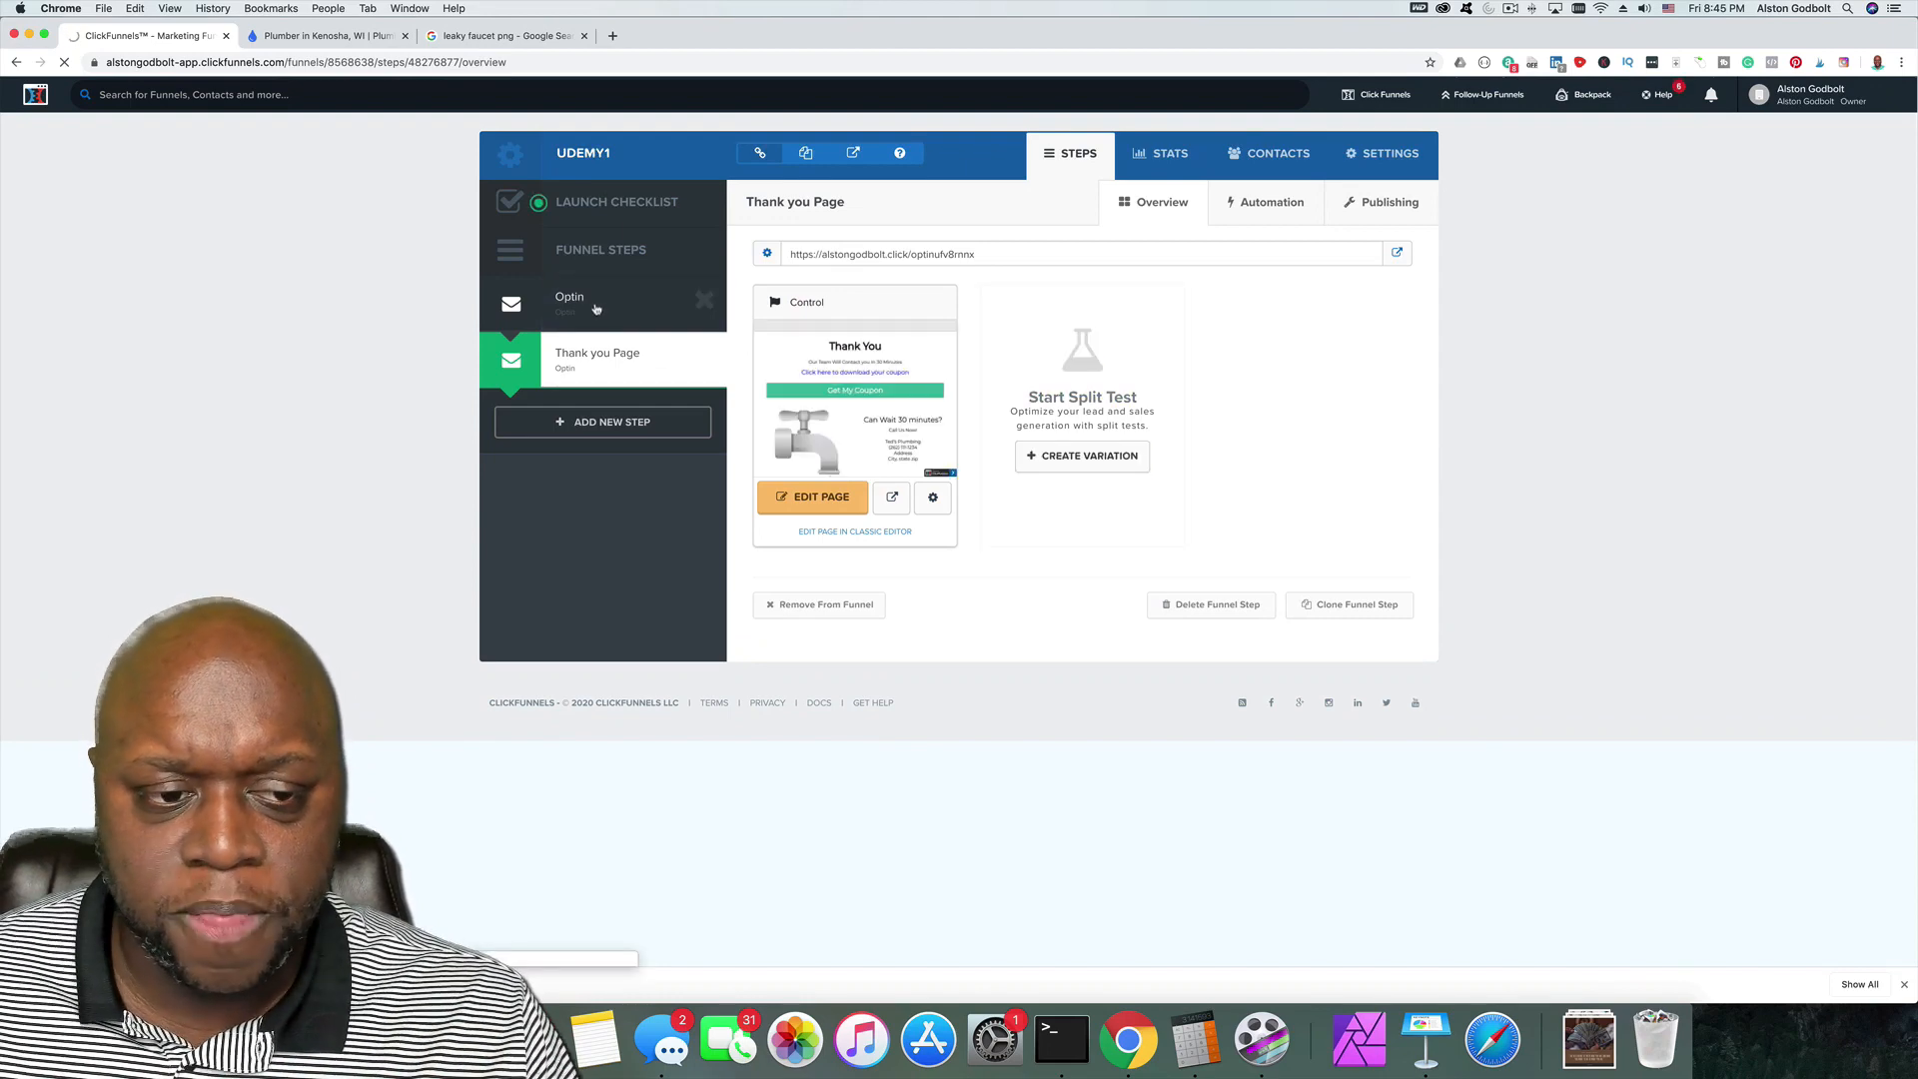